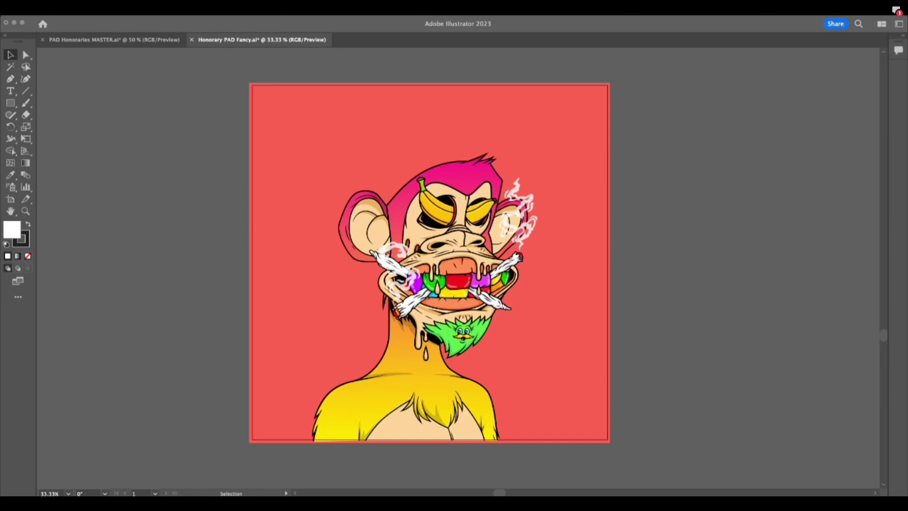
Switch to Illustrator and display the hidden panels around the Honorary PAD Fancy artwork.
{"action": "key", "text": "super+Tab"}
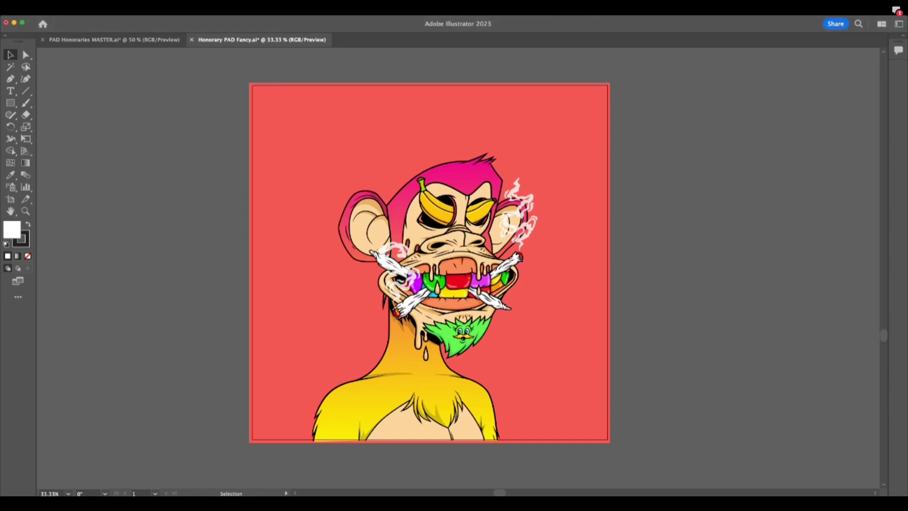
{"action": "key", "text": "Tab"}
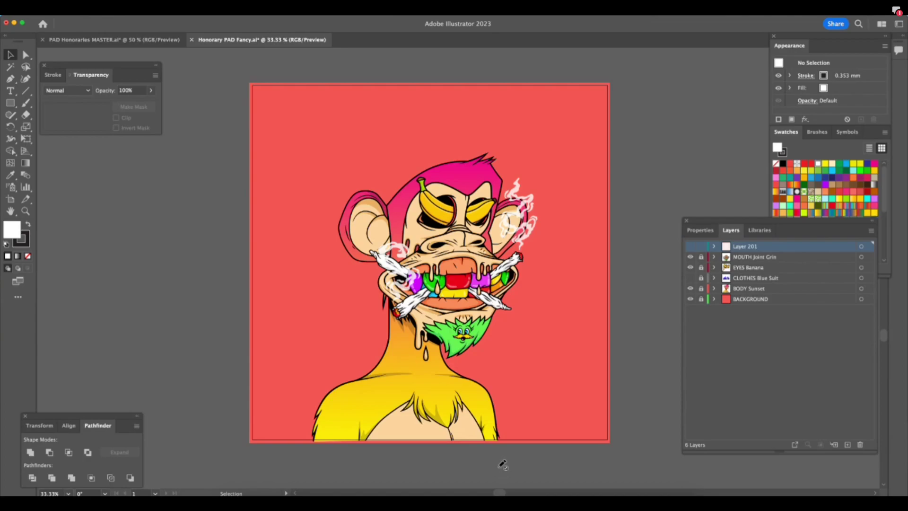
{"action": "scroll", "coordinate": [506, 440], "scroll_direction": "up", "scroll_amount": 3}
{"action": "scroll", "coordinate": [505, 440], "scroll_direction": "left", "scroll_amount": 3}
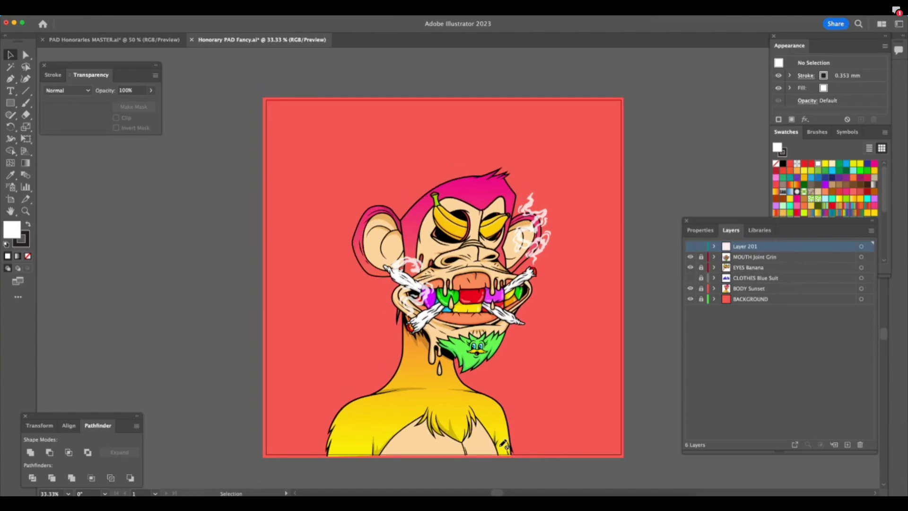
{"action": "scroll", "coordinate": [504, 445], "scroll_direction": "down", "scroll_amount": 3}
{"action": "scroll", "coordinate": [504, 445], "scroll_direction": "left", "scroll_amount": 2}
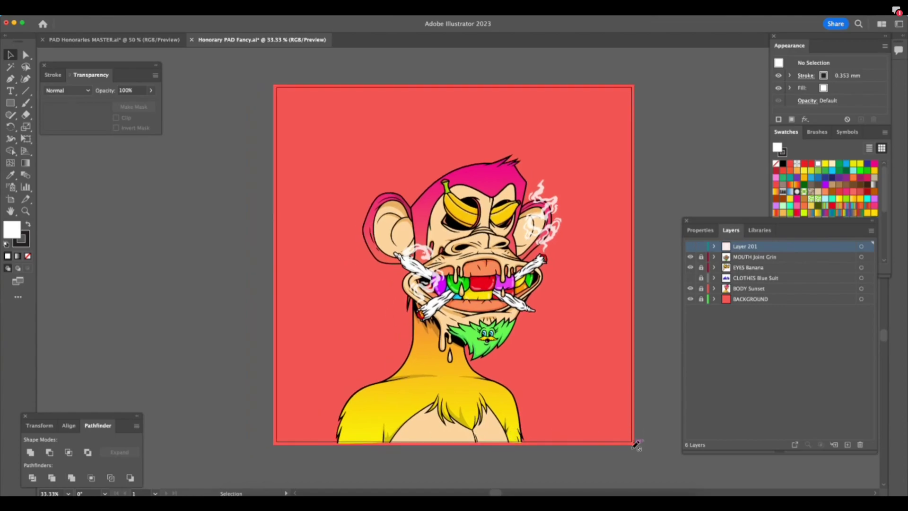
{"action": "scroll", "coordinate": [636, 446], "scroll_direction": "up", "scroll_amount": 3}
{"action": "scroll", "coordinate": [636, 446], "scroll_direction": "right", "scroll_amount": 2}
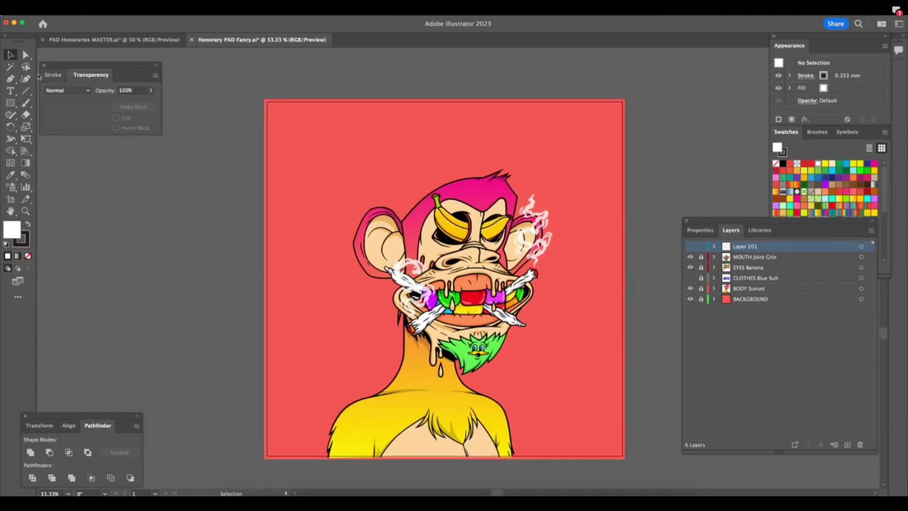
Move the Pathfinder and Layers panels clear of the window edges and make Layer 201 visible.
{"action": "left_click_drag", "start_coordinate": [66, 420], "coordinate": [83, 417]}
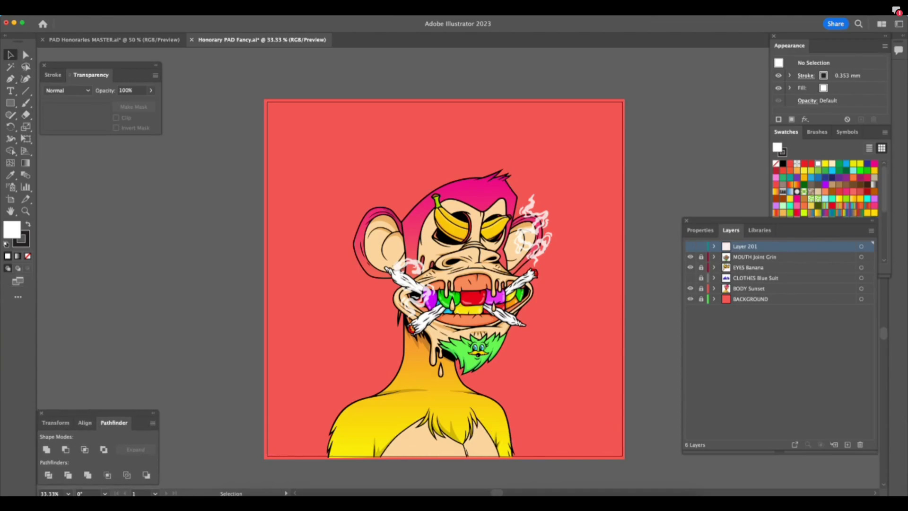
{"action": "scroll", "coordinate": [444, 279], "scroll_direction": "right", "scroll_amount": 1}
{"action": "left_click_drag", "start_coordinate": [772, 432], "coordinate": [779, 434]}
{"action": "left_click", "coordinate": [688, 246]}
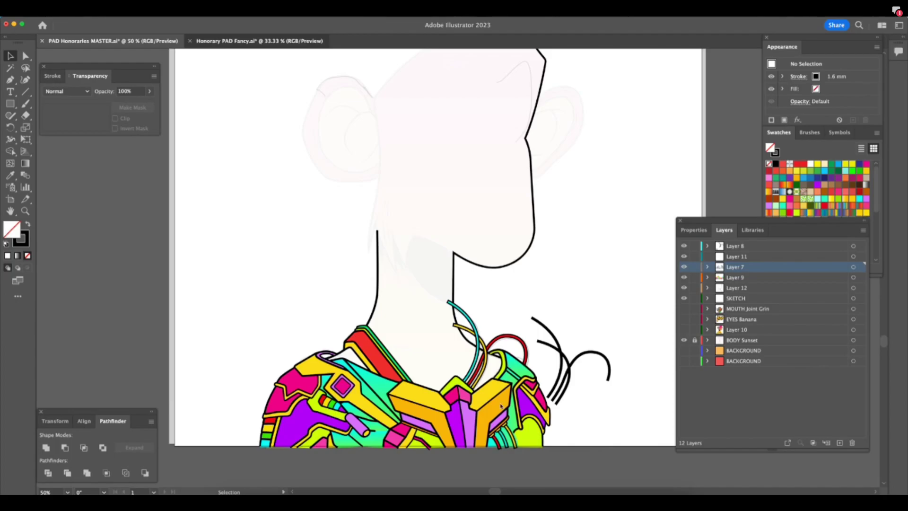
Examine the robotic suit in PAD Honoraries MASTER and the sketched suit in Honorary PAD Fancy.
{"action": "key", "text": "super+grave"}
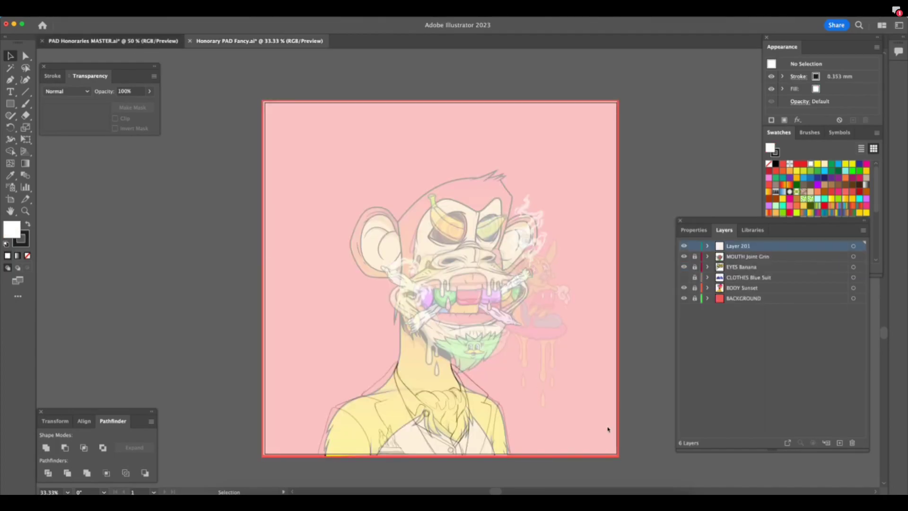
{"action": "key", "text": "ctrl+Tab"}
{"action": "left_click", "coordinate": [415, 503]}
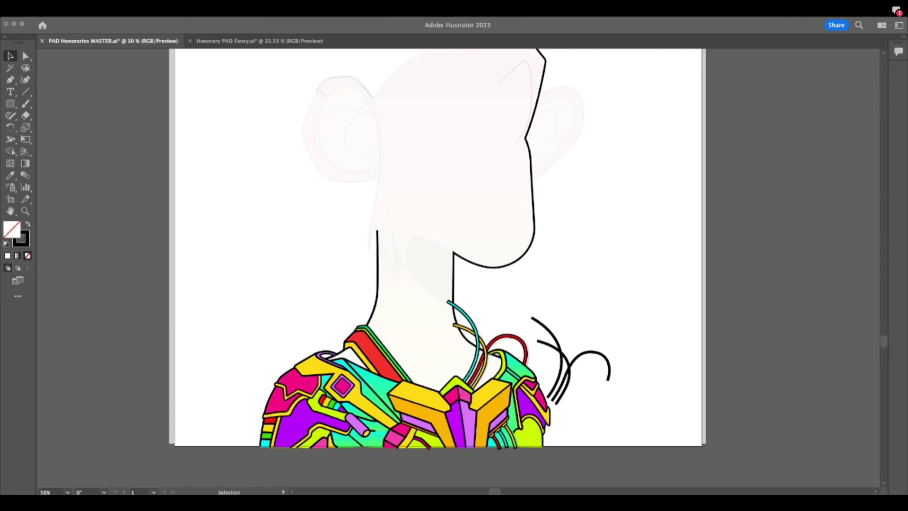
{"action": "key", "text": "super+Tab"}
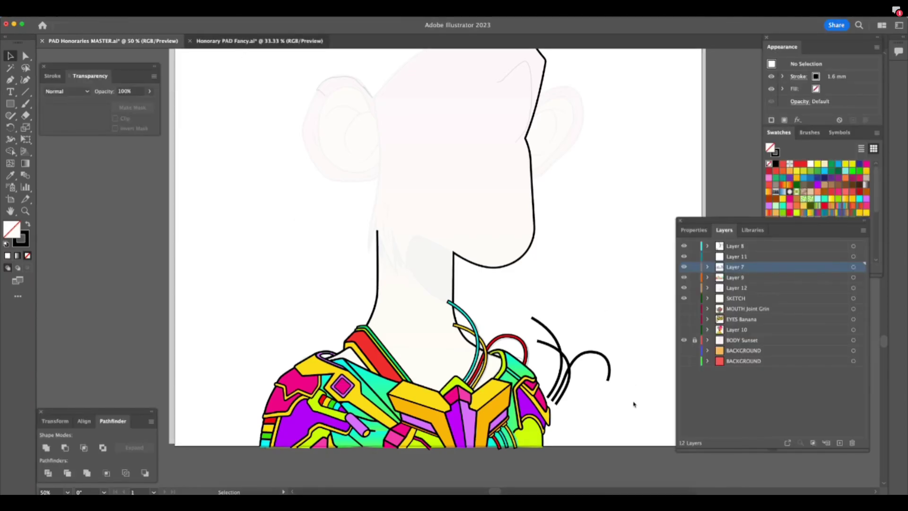
{"action": "key", "text": "ctrl+Tab"}
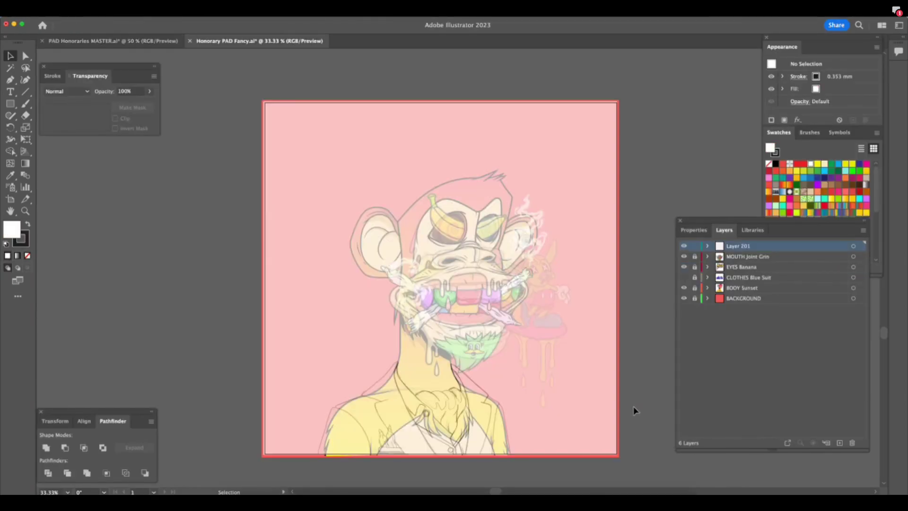
{"action": "key", "text": "super+equal"}
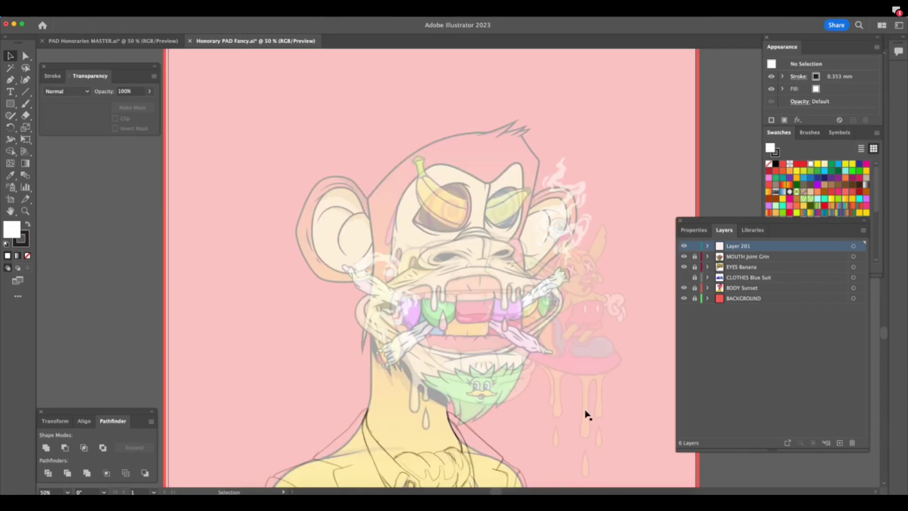
{"action": "scroll", "coordinate": [585, 415], "scroll_direction": "down", "scroll_amount": 3}
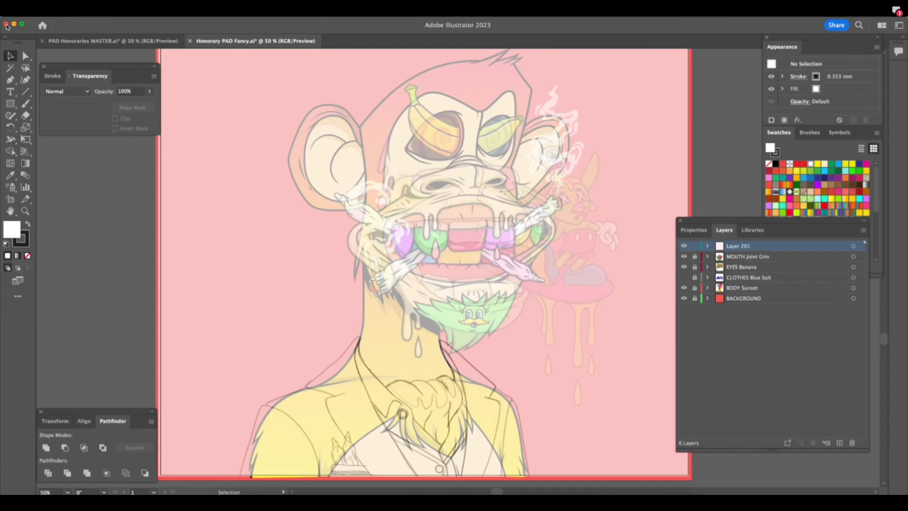
Close the Honorary PAD Fancy document and toggle the visibility of the floating panels.
{"action": "key", "text": "shift+Tab"}
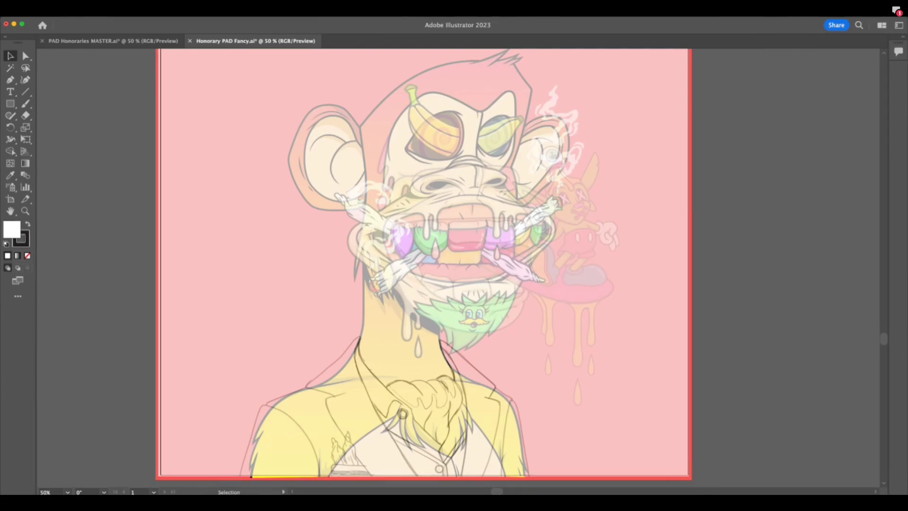
{"action": "key", "text": "super+w"}
{"action": "key", "text": "shift+Tab"}
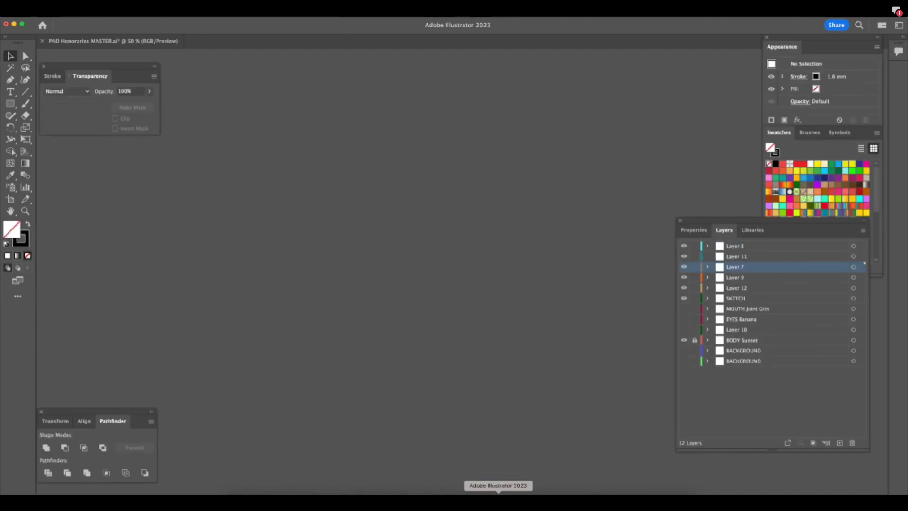
{"action": "key", "text": "shift+Tab"}
{"action": "key", "text": "shift+Tab"}
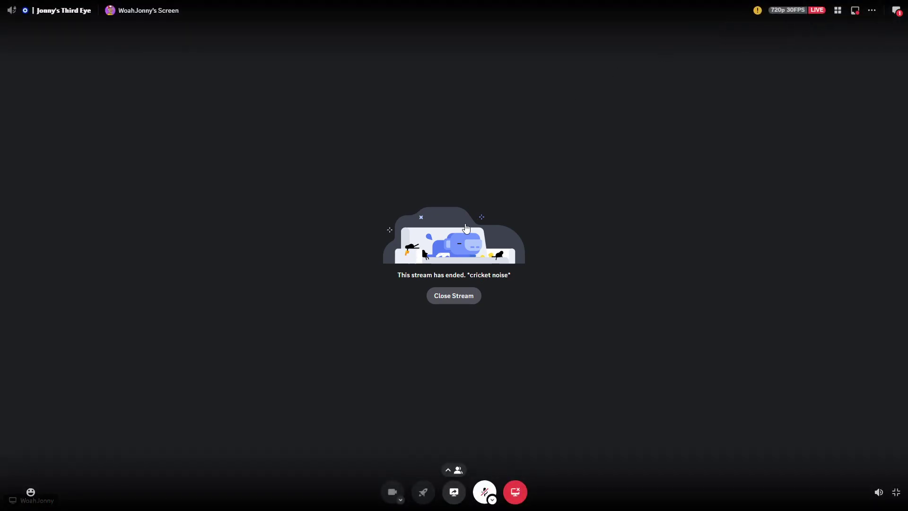
Close the ended stream in Discord and exit the voice call's full-screen view.
{"action": "left_click", "coordinate": [447, 296]}
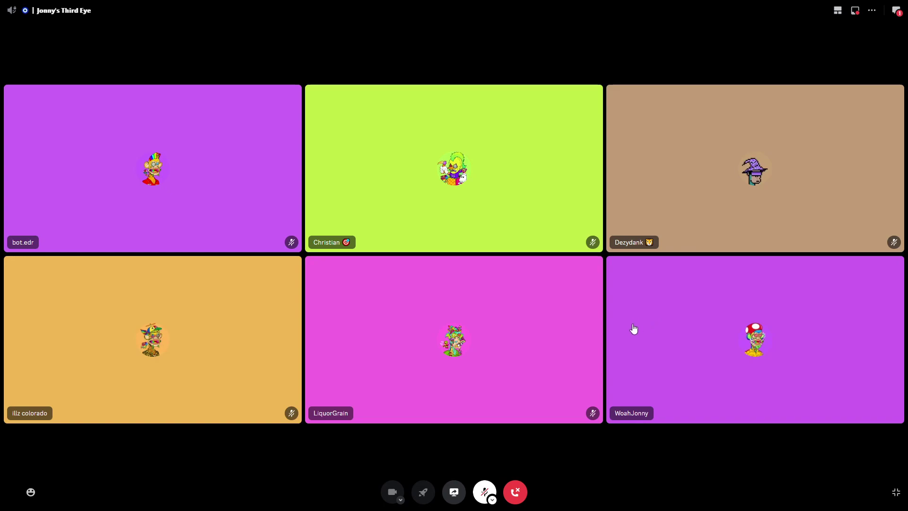
{"action": "left_click", "coordinate": [31, 492]}
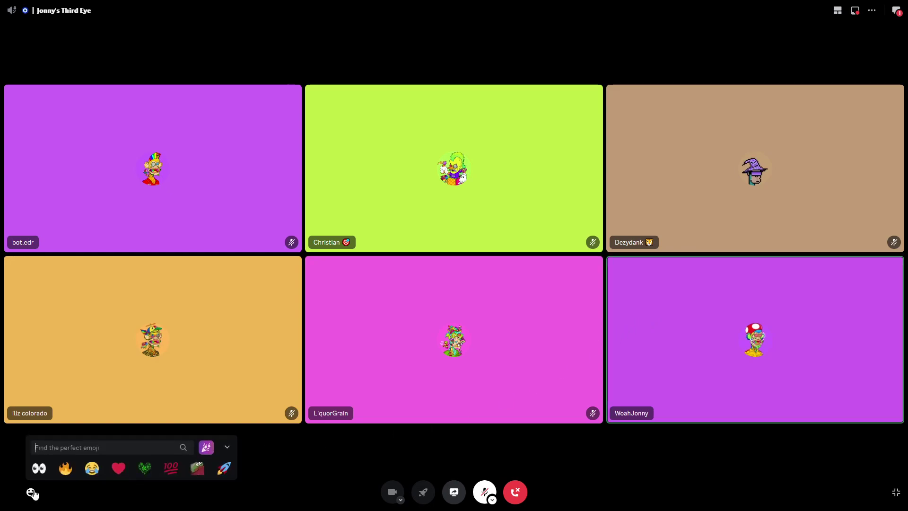
{"action": "left_click", "coordinate": [337, 463]}
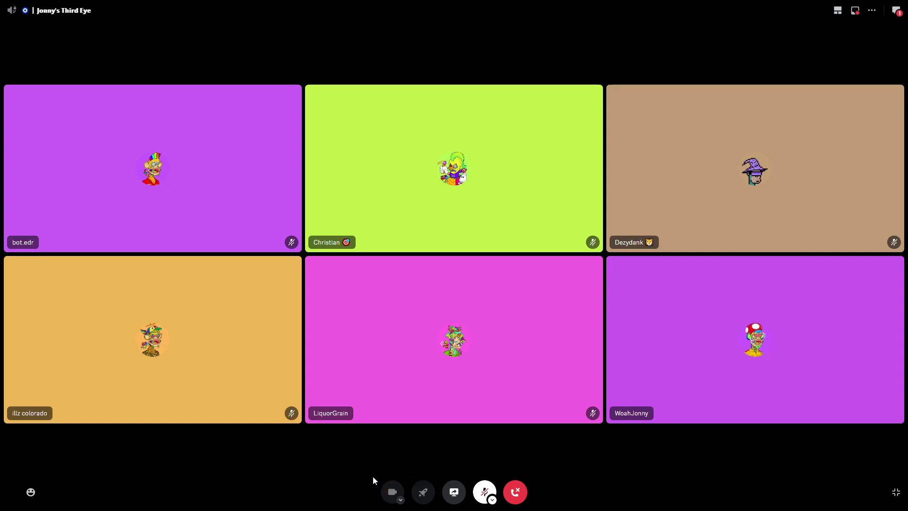
{"action": "left_click", "coordinate": [896, 493]}
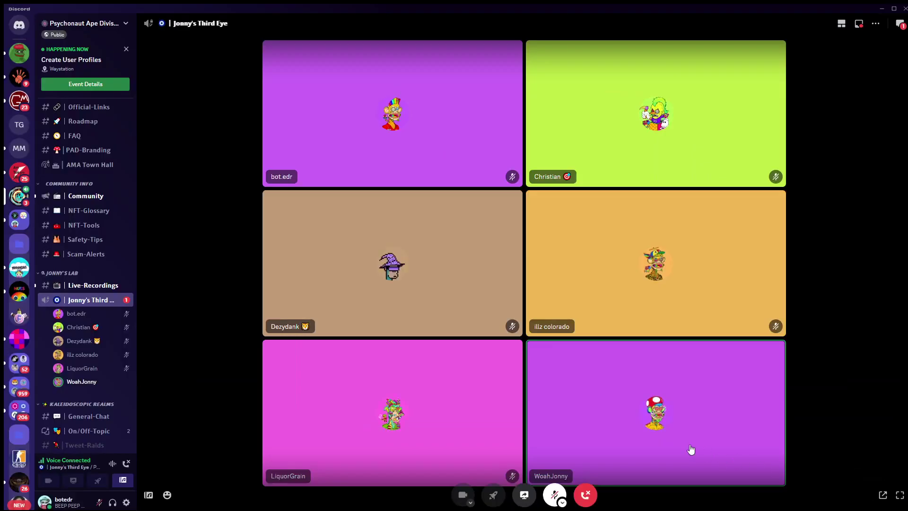
Review the Discord server's event list and channels, and return the voice call to full screen.
{"action": "scroll", "coordinate": [80, 142], "scroll_direction": "up", "scroll_amount": 10}
{"action": "left_click", "coordinate": [76, 137]}
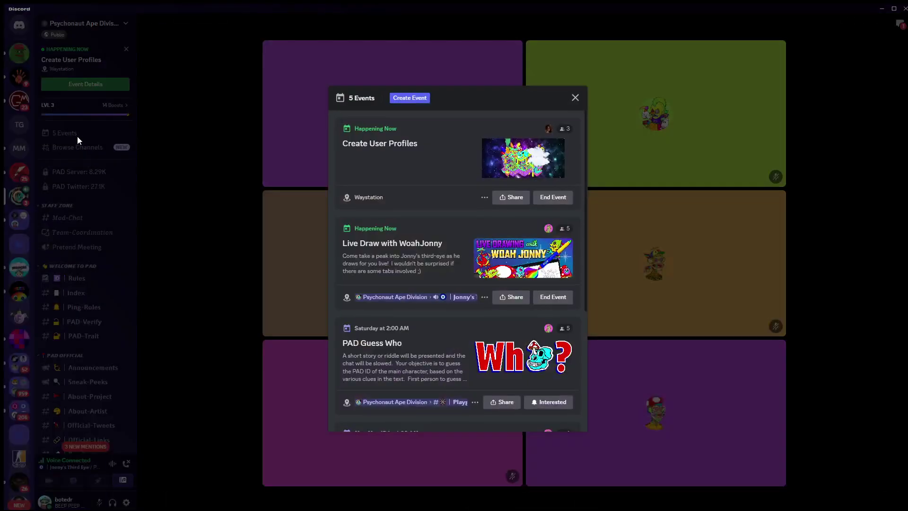
{"action": "left_click", "coordinate": [573, 100]}
{"action": "scroll", "coordinate": [94, 332], "scroll_direction": "down", "scroll_amount": 5}
{"action": "scroll", "coordinate": [90, 343], "scroll_direction": "down", "scroll_amount": 3}
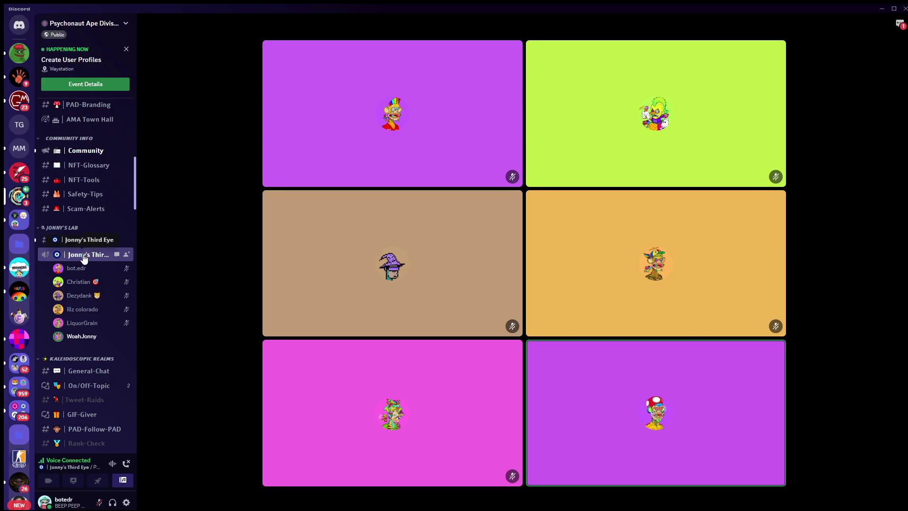
{"action": "mouse_move", "coordinate": [176, 256]}
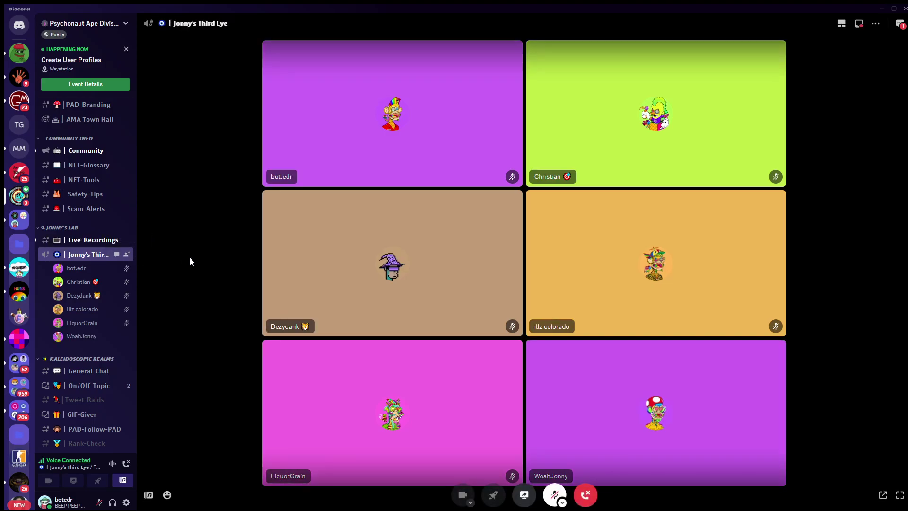
{"action": "left_click", "coordinate": [900, 495]}
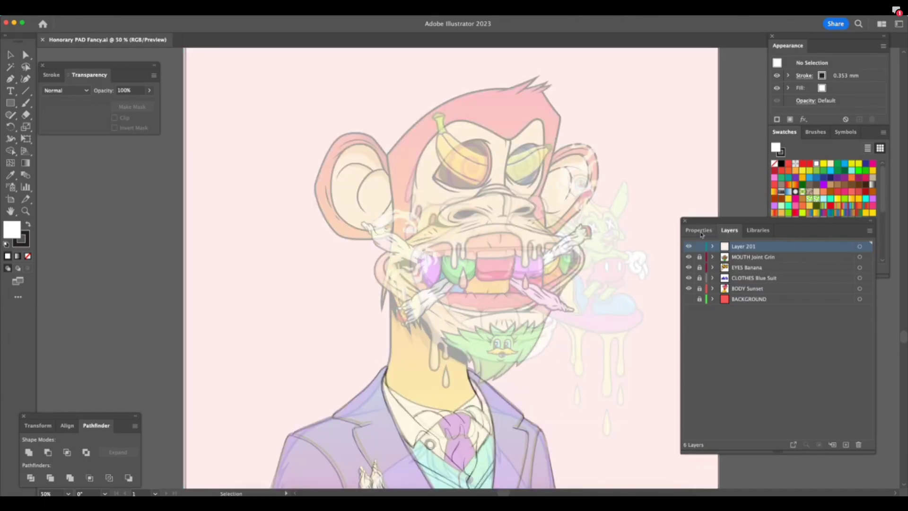
Toggle the visibility of Layer 201 to compare the sketch overlay with the coloured ape artwork.
{"action": "left_click", "coordinate": [689, 246]}
{"action": "scroll", "coordinate": [584, 334], "scroll_direction": "right", "scroll_amount": 1}
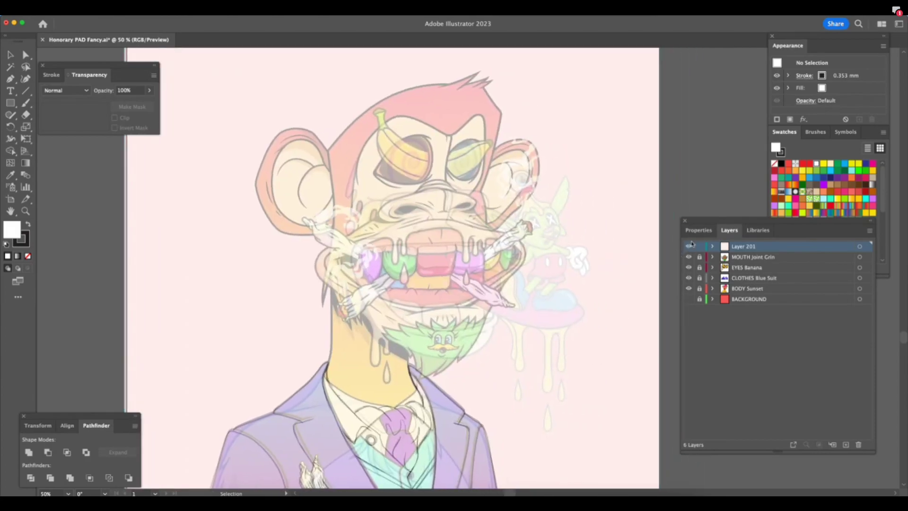
{"action": "left_click", "coordinate": [688, 246]}
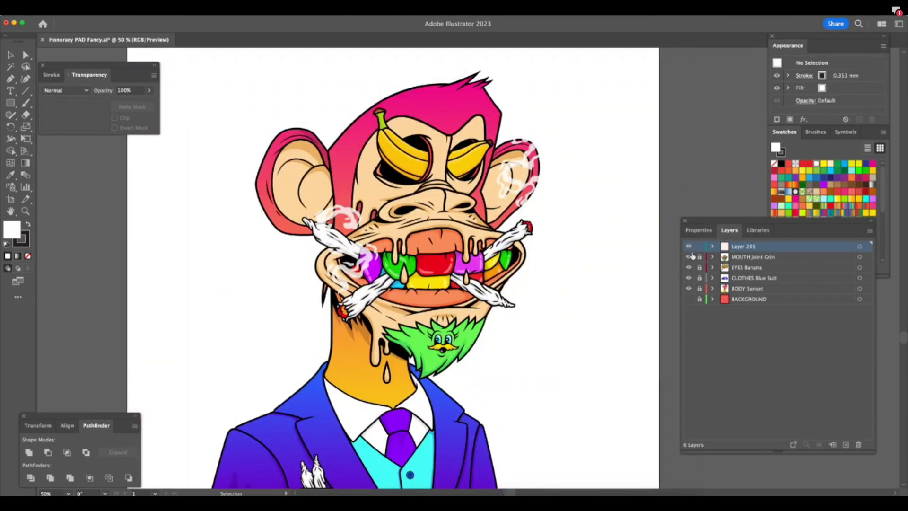
{"action": "left_click", "coordinate": [690, 247]}
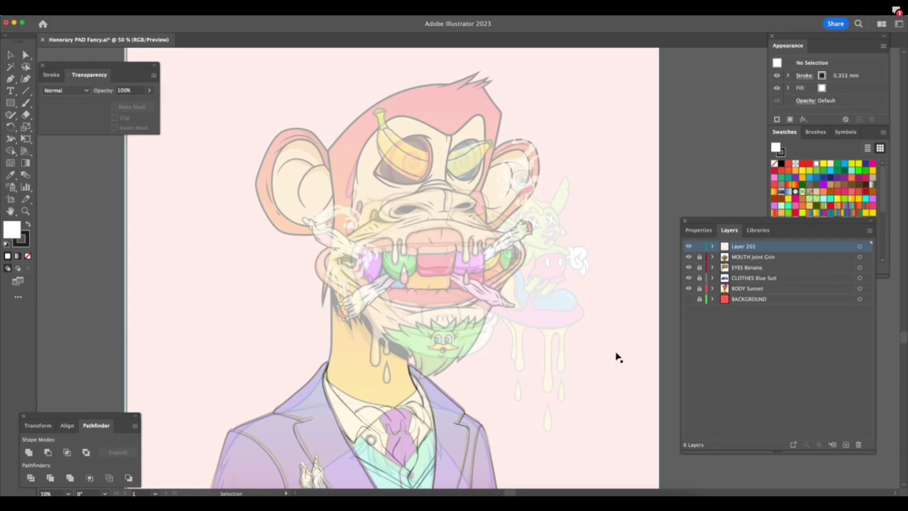
{"action": "scroll", "coordinate": [618, 350], "scroll_direction": "down", "scroll_amount": 3}
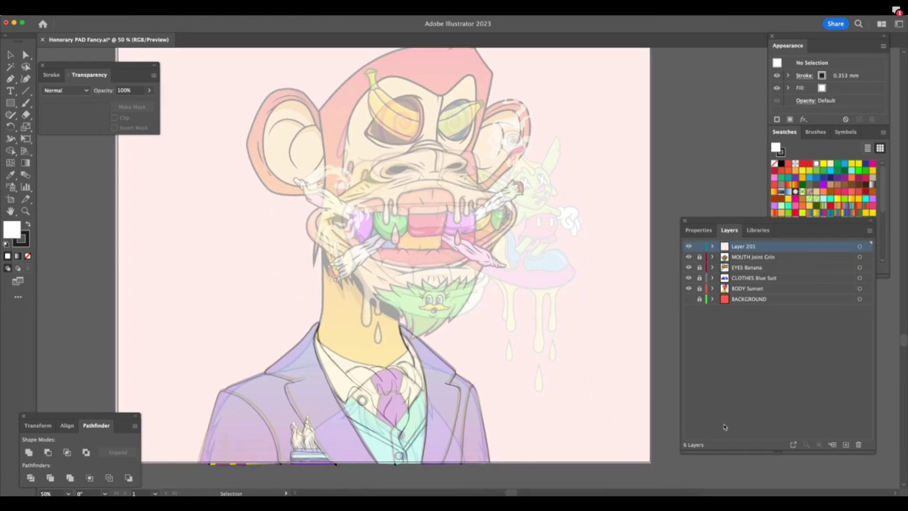
Activate the Pen tool and set the fill to None.
{"action": "left_click", "coordinate": [10, 79]}
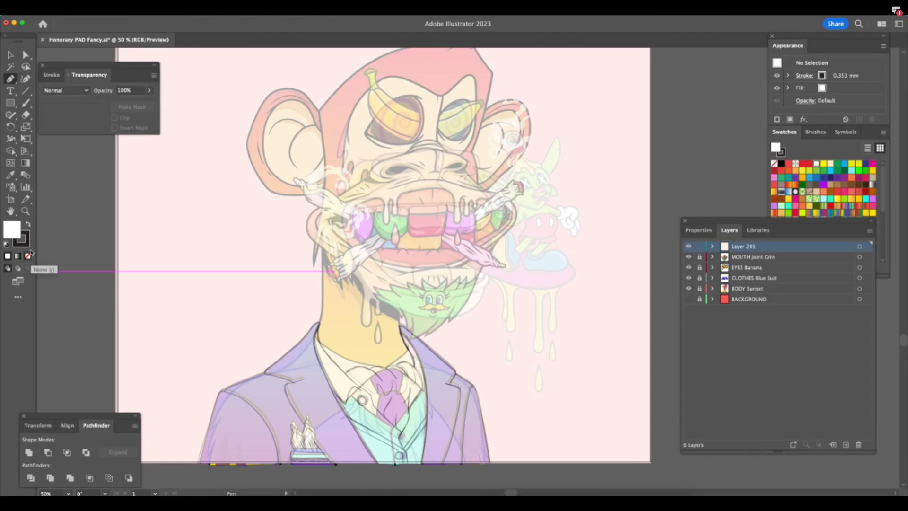
{"action": "key", "text": "shift+Tab"}
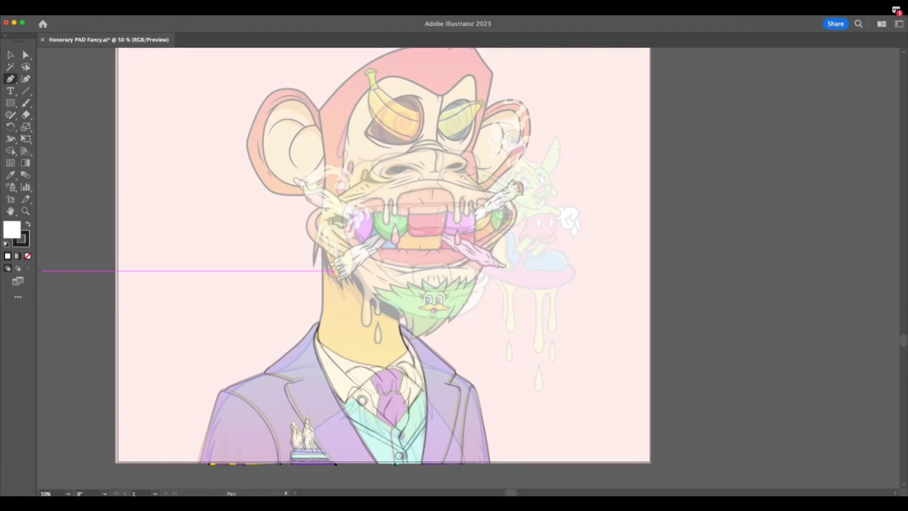
{"action": "key", "text": "shift+Tab"}
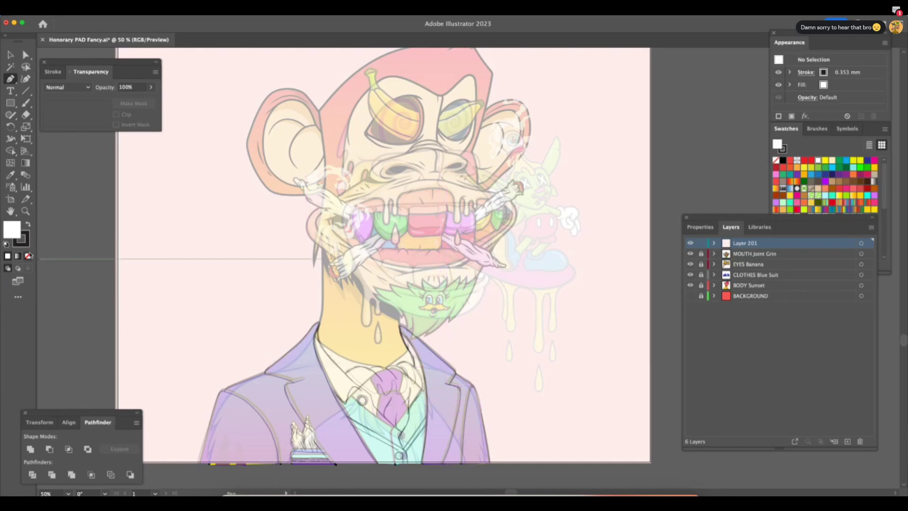
{"action": "left_click", "coordinate": [28, 256]}
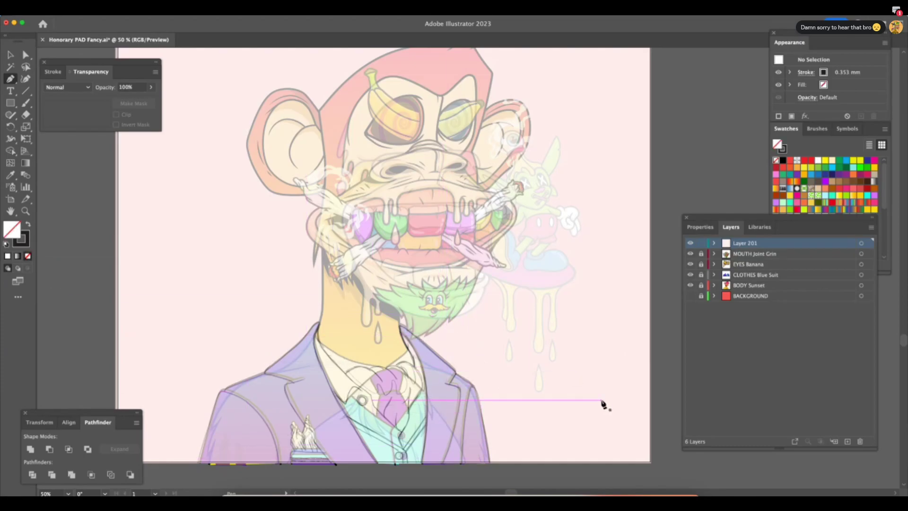
Hide the CLOTHES Blue Suit and BODY Sunset layers, lock Layer 201 and add a new layer above it.
{"action": "left_click", "coordinate": [690, 243]}
{"action": "key", "text": "super+z"}
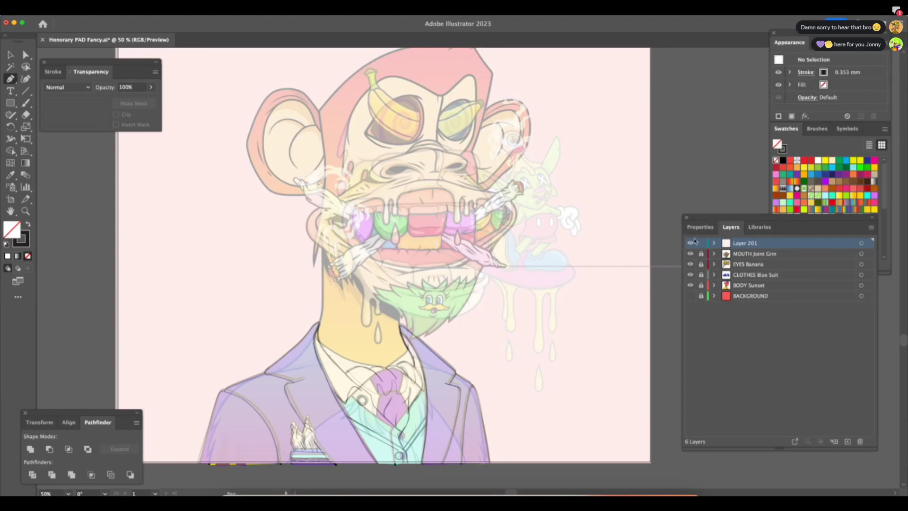
{"action": "left_click", "coordinate": [690, 276]}
{"action": "left_click", "coordinate": [691, 285]}
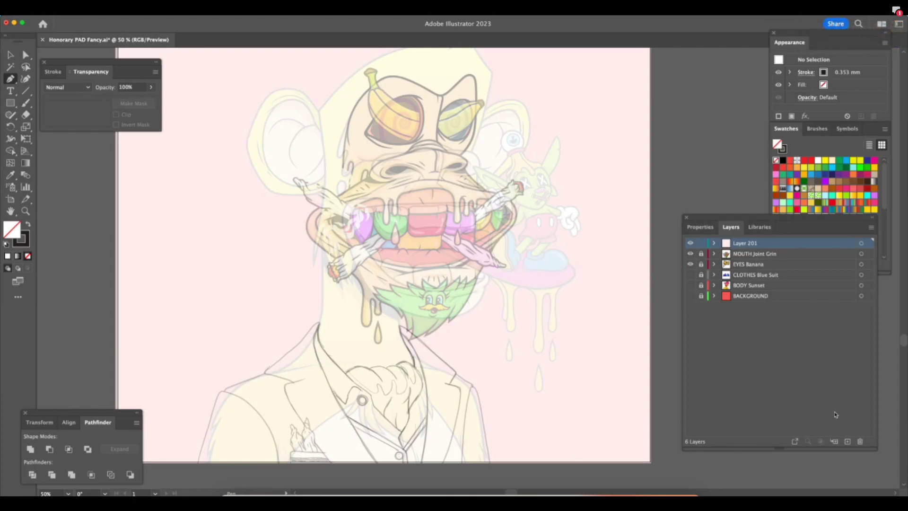
{"action": "left_click", "coordinate": [848, 443]}
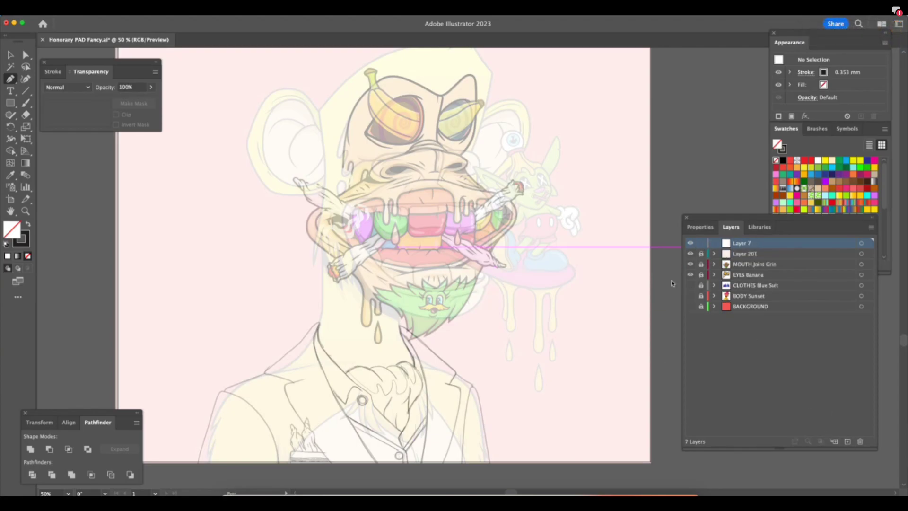
Show the Stroke settings for tracing the collar and cravat sketch.
{"action": "key", "text": "super+plus"}
{"action": "key", "text": "super+plus"}
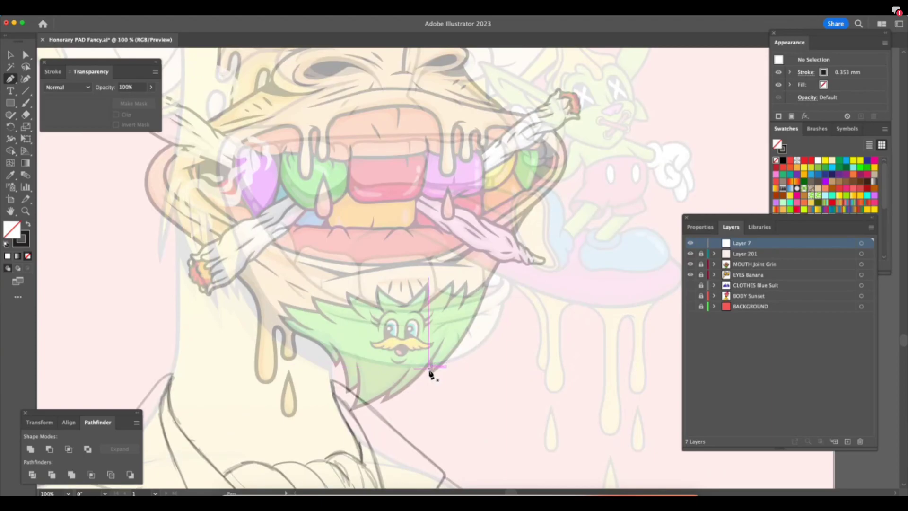
{"action": "scroll", "coordinate": [431, 374], "scroll_direction": "down", "scroll_amount": 3}
{"action": "scroll", "coordinate": [431, 374], "scroll_direction": "down", "scroll_amount": 3}
{"action": "scroll", "coordinate": [431, 373], "scroll_direction": "left", "scroll_amount": 2}
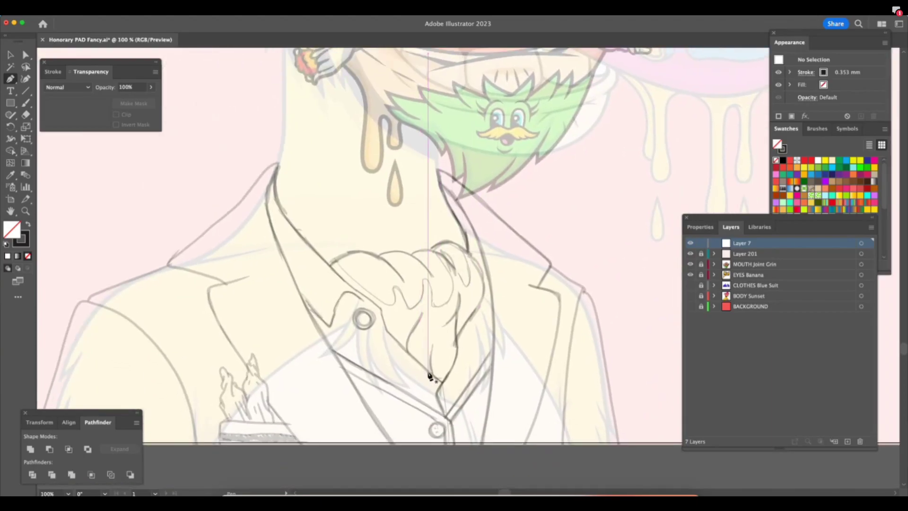
{"action": "key", "text": "super+equal"}
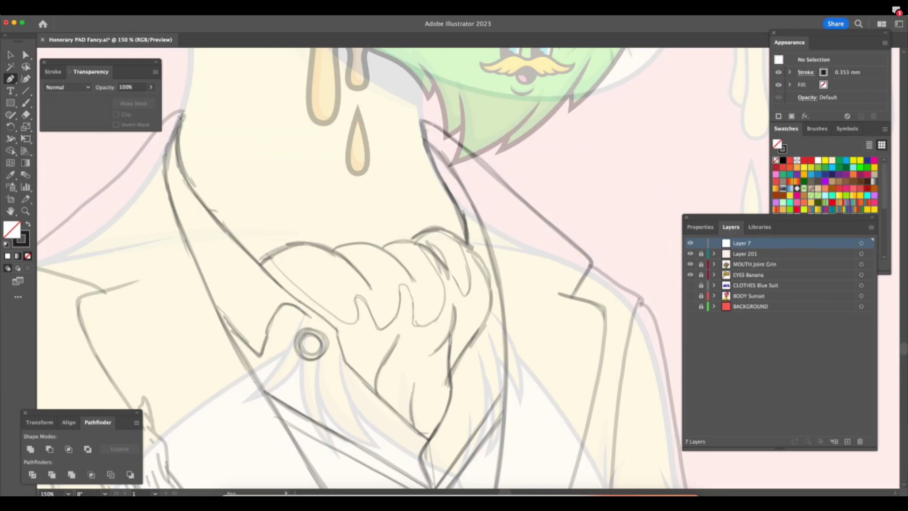
{"action": "left_click", "coordinate": [57, 72]}
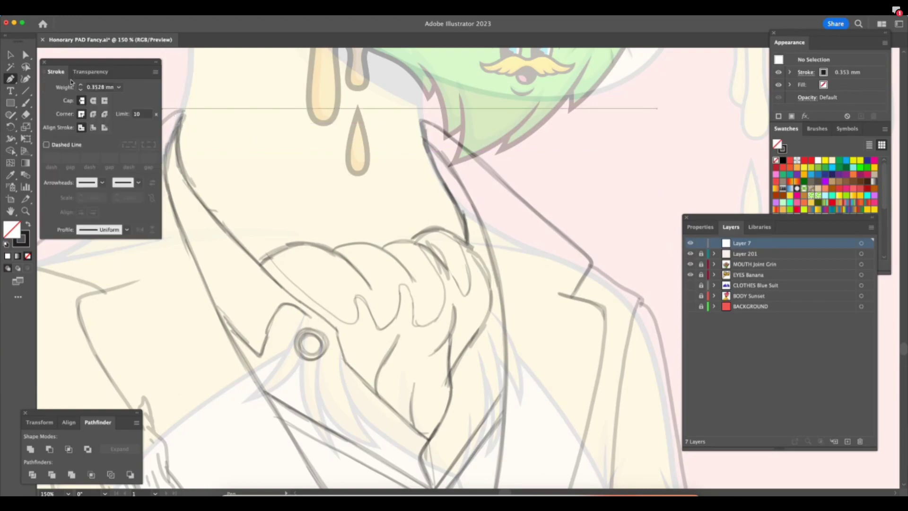
{"action": "left_click_drag", "start_coordinate": [180, 124], "coordinate": [176, 141]}
{"action": "left_click_drag", "start_coordinate": [196, 194], "coordinate": [210, 216]}
{"action": "left_click", "coordinate": [209, 215], "text": "super"}
{"action": "key", "text": "super+z"}
{"action": "key", "text": "super+z"}
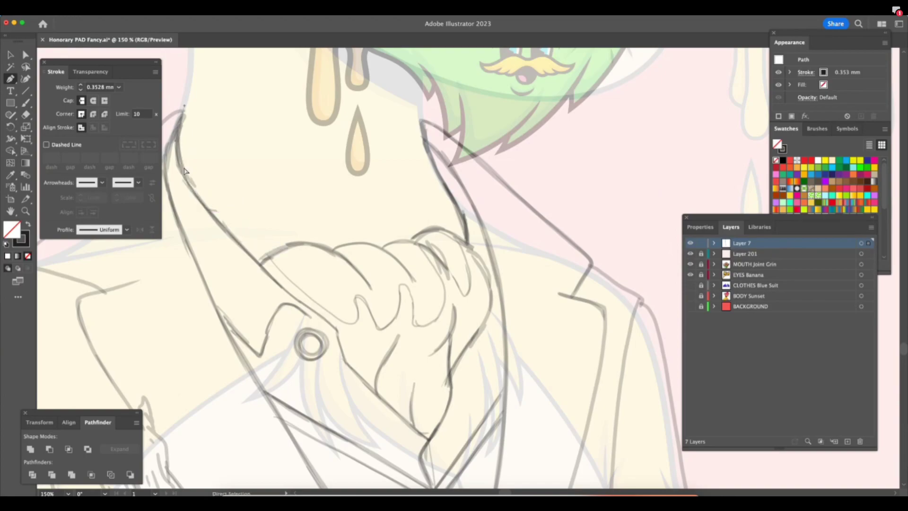
{"action": "left_click_drag", "start_coordinate": [182, 117], "coordinate": [175, 144]}
{"action": "left_click_drag", "start_coordinate": [192, 192], "coordinate": [210, 215]}
{"action": "left_click_drag", "start_coordinate": [237, 244], "coordinate": [327, 324]}
{"action": "key", "text": "super+z"}
{"action": "key", "text": "super+z"}
{"action": "key", "text": "super+z"}
Trace the inner collar edge with the Pen tool from the neck down along the cravat to its lower tip.
{"action": "left_click_drag", "start_coordinate": [189, 182], "coordinate": [195, 189]}
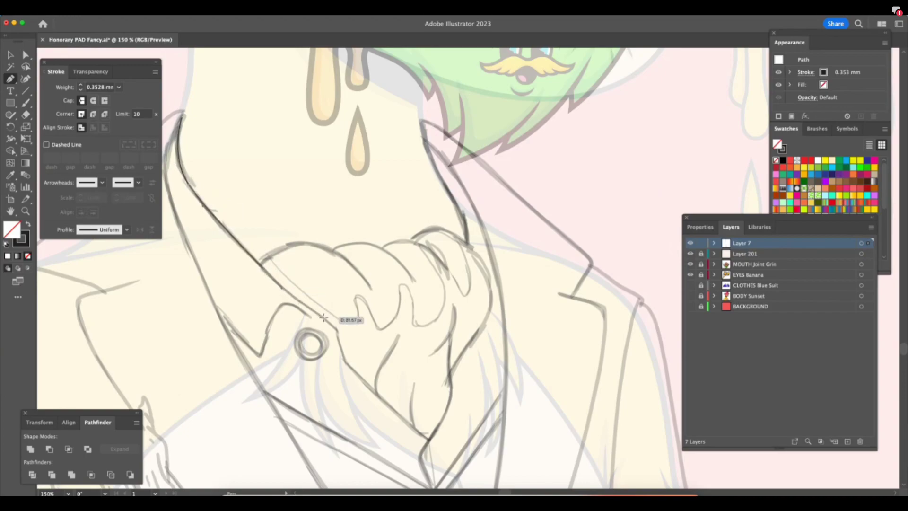
{"action": "left_click", "coordinate": [336, 328]}
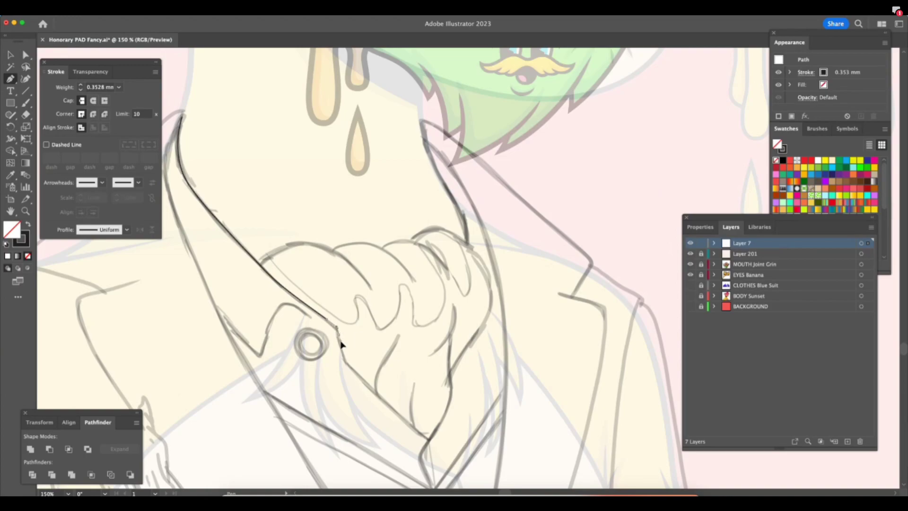
{"action": "left_click", "coordinate": [346, 363]}
{"action": "left_click", "coordinate": [427, 440]}
{"action": "key", "text": "z"}
{"action": "left_click_drag", "start_coordinate": [383, 382], "coordinate": [358, 383]}
{"action": "key", "text": "a"}
{"action": "left_click", "coordinate": [435, 443]}
Give the traced collar path a purple D76EFF stroke with a 0.75 mm weight.
{"action": "key", "text": "v"}
{"action": "left_click", "coordinate": [251, 289]}
{"action": "left_click", "coordinate": [27, 239]}
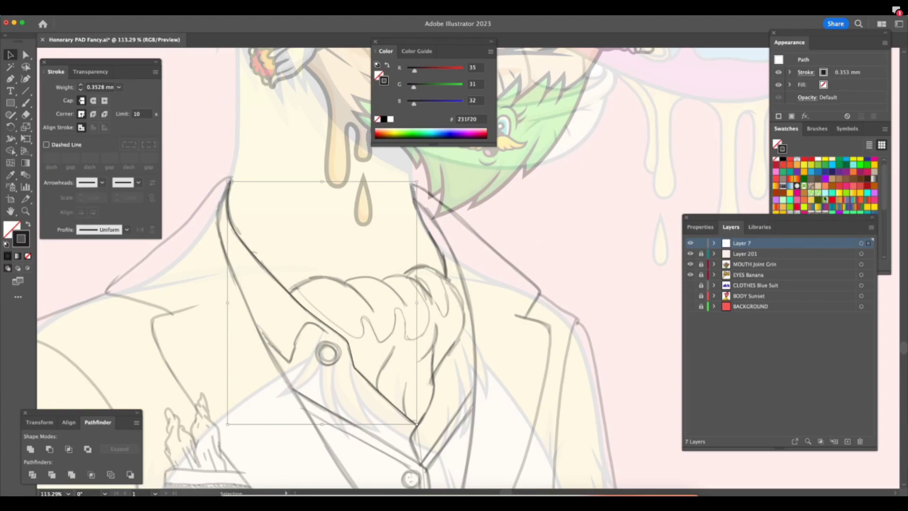
{"action": "left_click", "coordinate": [874, 193]}
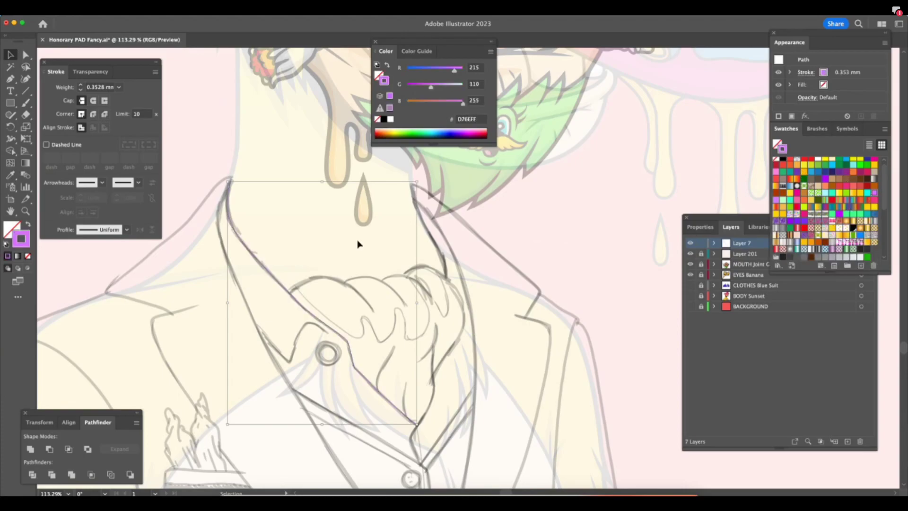
{"action": "left_click", "coordinate": [119, 87]}
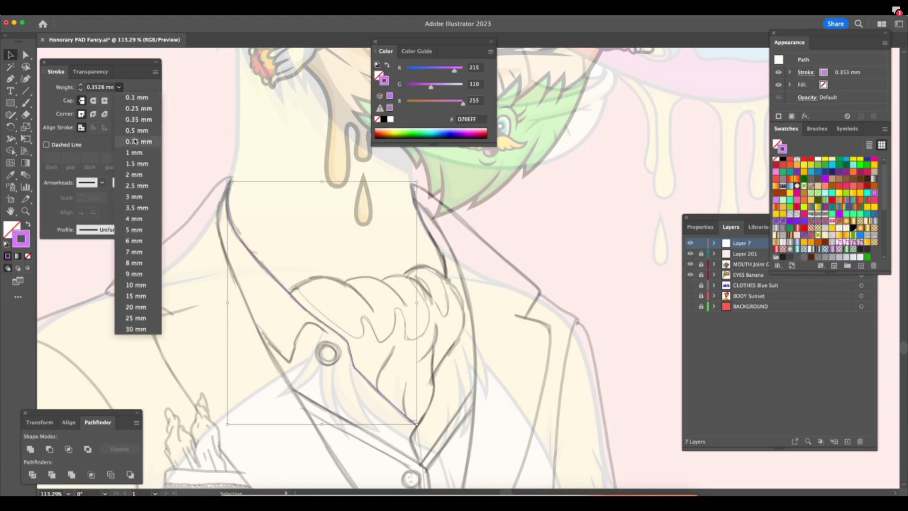
{"action": "left_click", "coordinate": [124, 111]}
{"action": "left_click", "coordinate": [455, 427]}
Trace the first curved fold at the cravat's upper edge, starting from the collar path, with the Pen tool.
{"action": "key", "text": "z"}
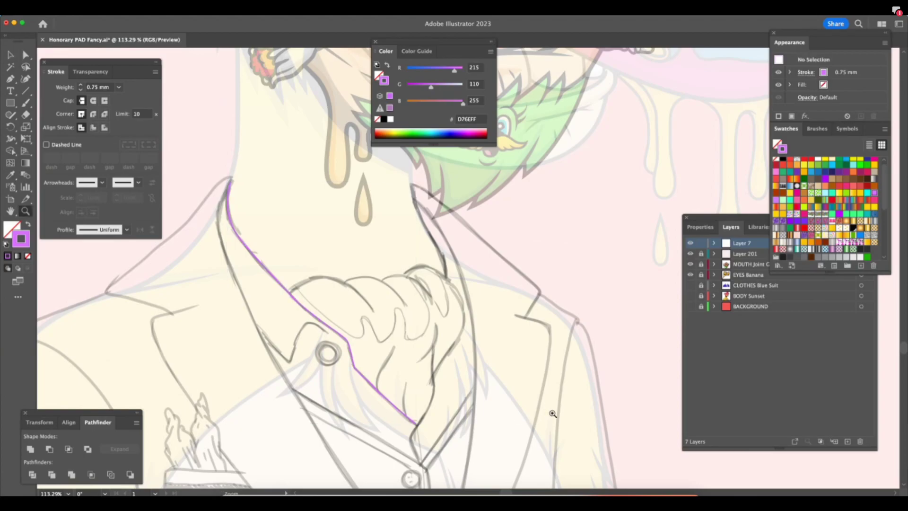
{"action": "left_click", "coordinate": [510, 413]}
{"action": "left_click_drag", "start_coordinate": [91, 62], "coordinate": [91, 51]}
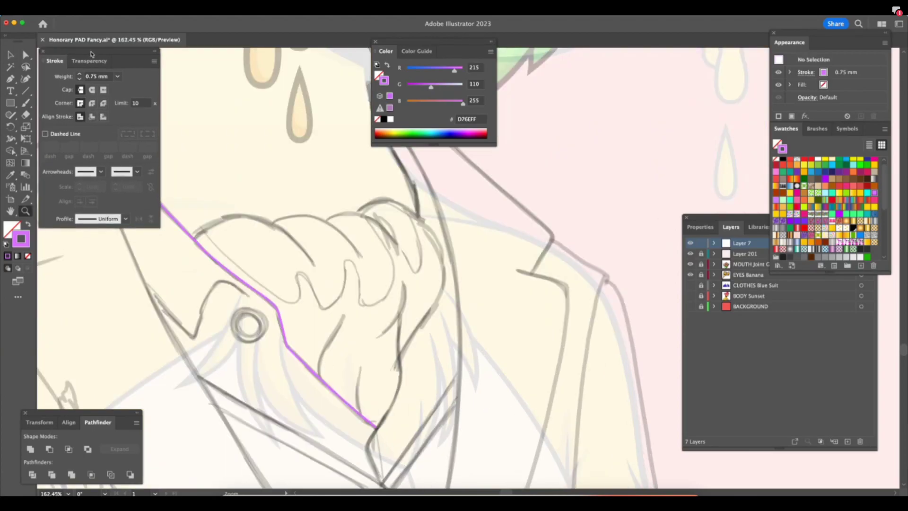
{"action": "left_click", "coordinate": [11, 79]}
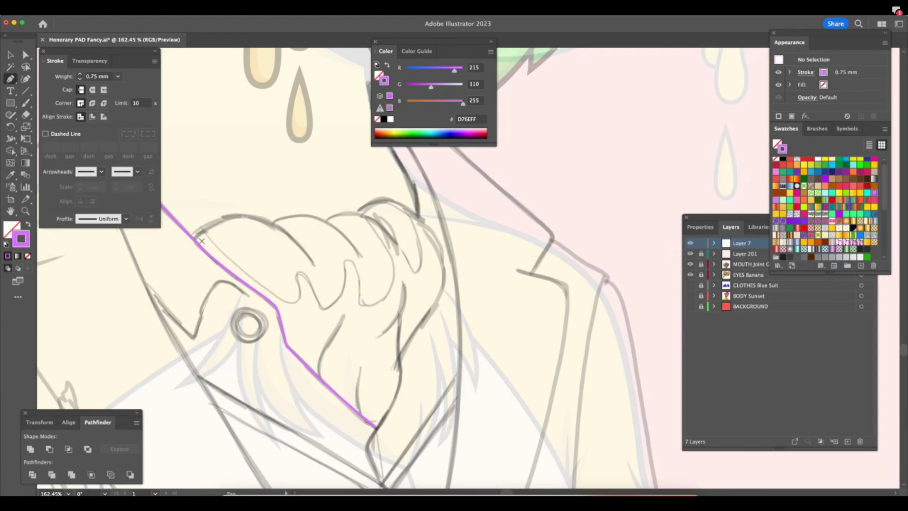
{"action": "left_click_drag", "start_coordinate": [224, 220], "coordinate": [374, 233]}
{"action": "left_click", "coordinate": [316, 267]}
{"action": "key", "text": "super+space"}
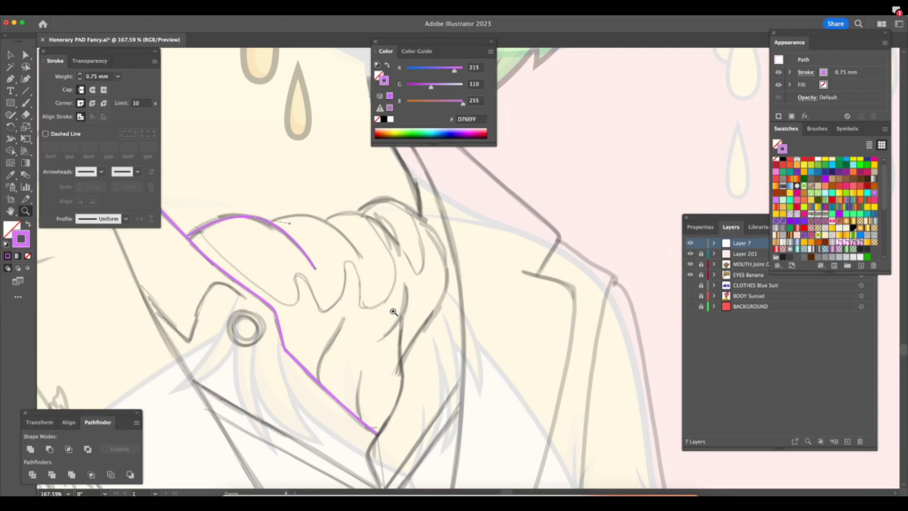
{"action": "left_click", "coordinate": [27, 56]}
{"action": "left_click", "coordinate": [169, 118]}
Trace the second and third curved folds along the cravat's upper edge as separate open paths.
{"action": "left_click", "coordinate": [10, 79]}
{"action": "left_click", "coordinate": [281, 216]}
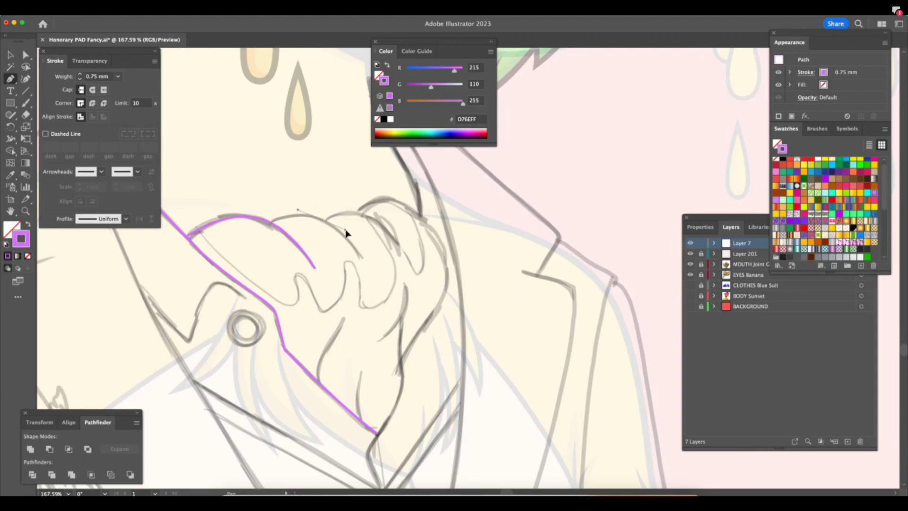
{"action": "left_click", "coordinate": [369, 260]}
{"action": "key", "text": "super+space"}
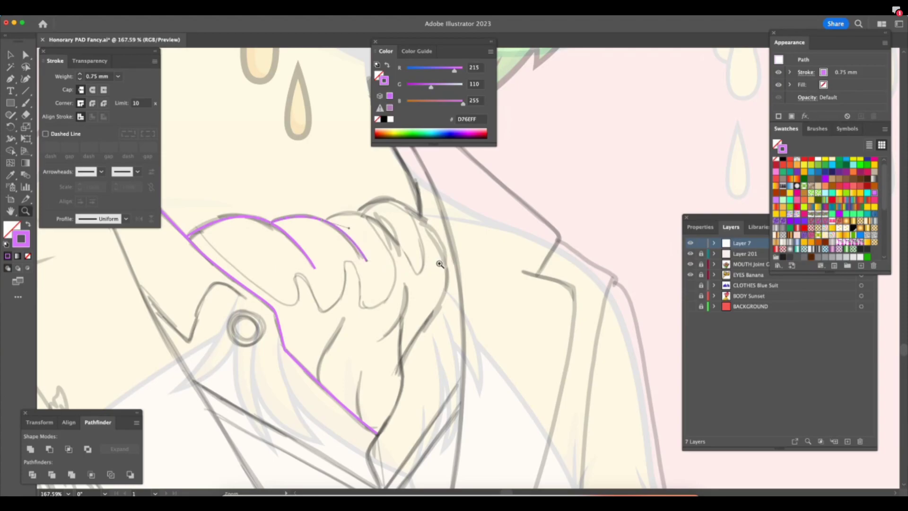
{"action": "left_click_drag", "start_coordinate": [446, 239], "coordinate": [470, 239]}
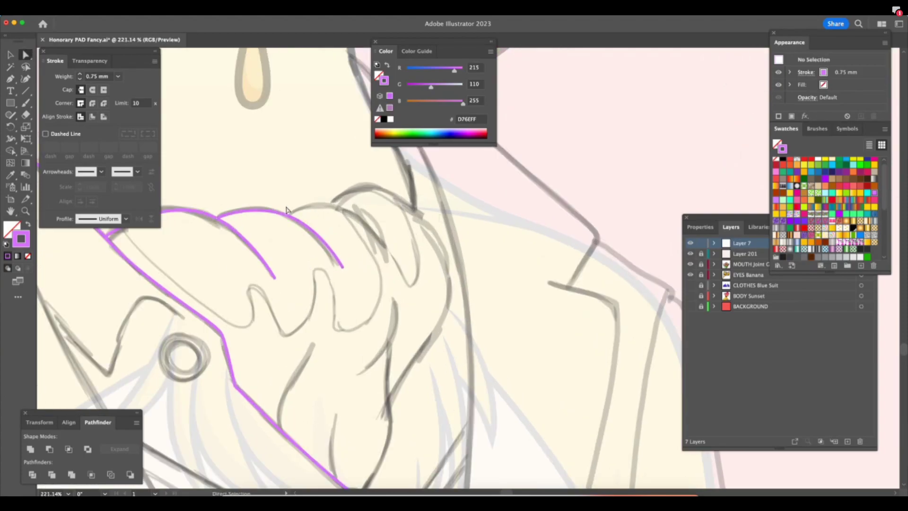
{"action": "left_click", "coordinate": [318, 199]}
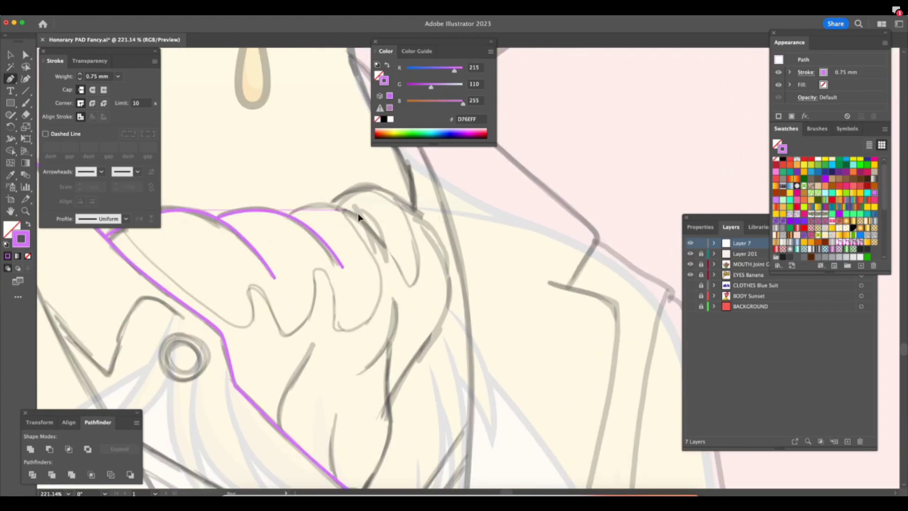
{"action": "left_click", "coordinate": [390, 252]}
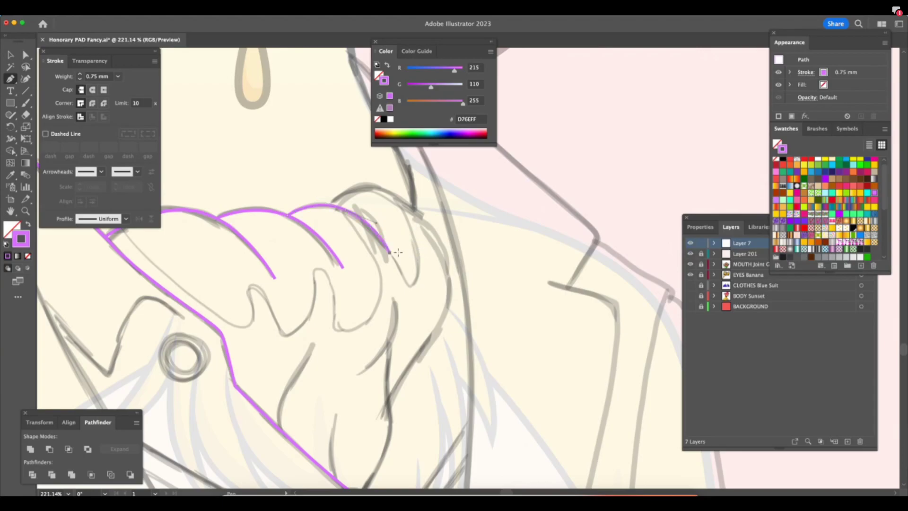
{"action": "left_click", "coordinate": [349, 178], "text": "super"}
Trace the cravat's last upper fold and its outer right edge down to where the inner crease meets it.
{"action": "left_click", "coordinate": [364, 174]}
{"action": "left_click_drag", "start_coordinate": [449, 269], "coordinate": [453, 306]}
{"action": "left_click_drag", "start_coordinate": [392, 387], "coordinate": [386, 416]}
{"action": "key", "text": "a"}
{"action": "left_click", "coordinate": [430, 413]}
Trace the lower-left crease of the cravat, curving up from the collar path.
{"action": "scroll", "coordinate": [429, 410], "scroll_direction": "down", "scroll_amount": 2}
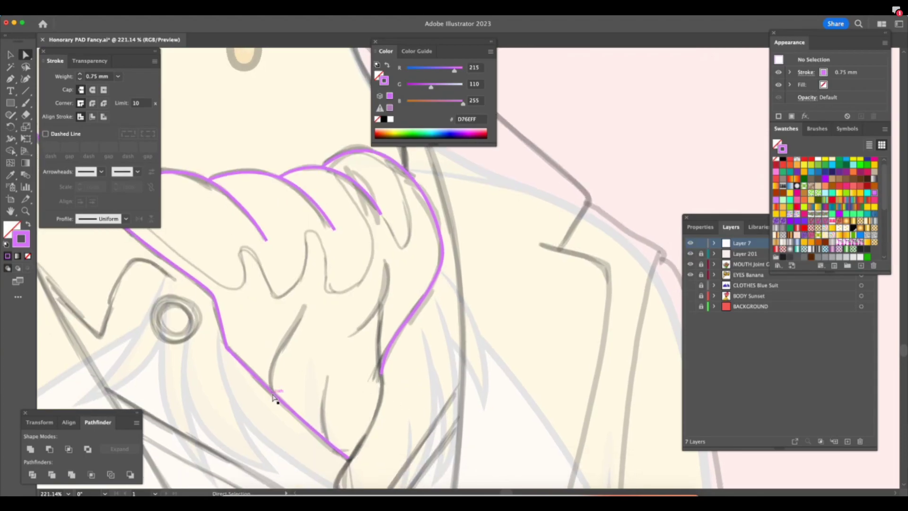
{"action": "key", "text": "p"}
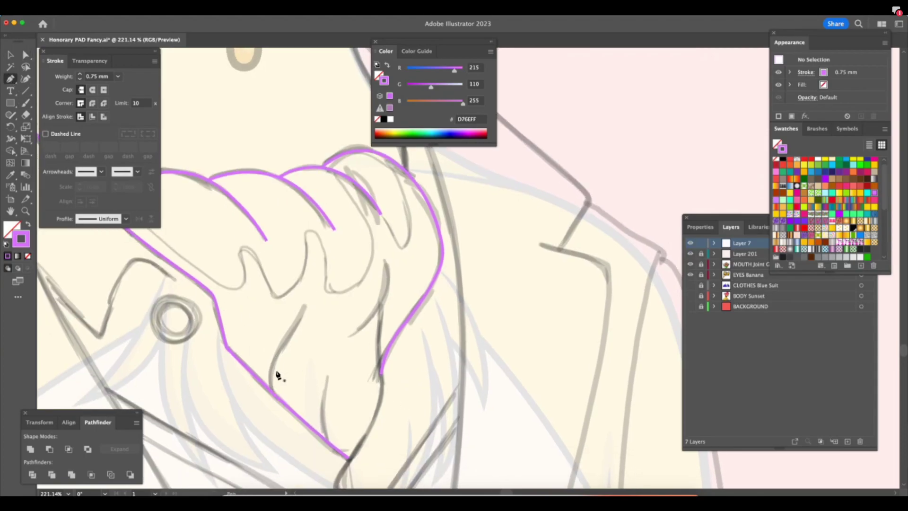
{"action": "left_click_drag", "start_coordinate": [274, 394], "coordinate": [280, 353]}
{"action": "left_click_drag", "start_coordinate": [304, 307], "coordinate": [310, 282]}
{"action": "key", "text": "a"}
Trace the short curved crease on the cravat's right side, then adjust its upper anchor and handle to the sketch.
{"action": "left_click", "coordinate": [348, 338]}
{"action": "left_click_drag", "start_coordinate": [385, 260], "coordinate": [385, 208]}
{"action": "key", "text": "a"}
{"action": "left_click_drag", "start_coordinate": [385, 260], "coordinate": [385, 259]}
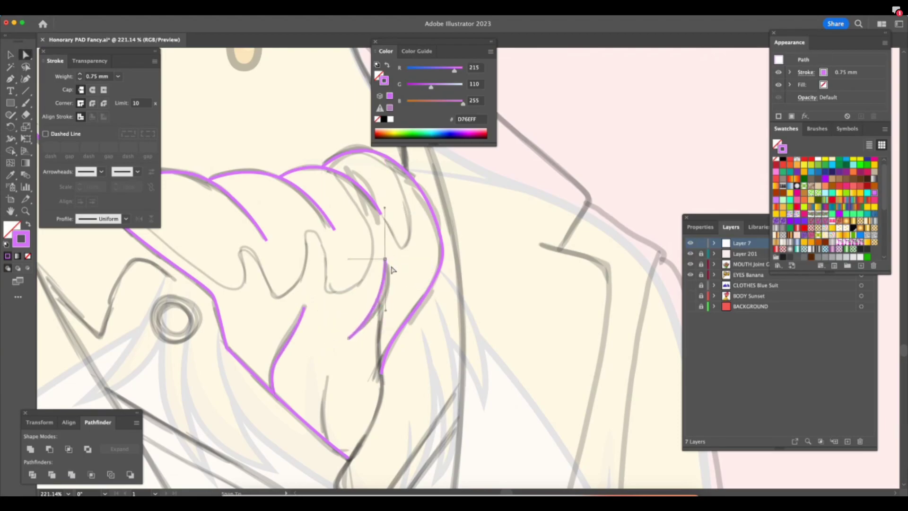
{"action": "left_click_drag", "start_coordinate": [386, 307], "coordinate": [385, 323]}
{"action": "left_click_drag", "start_coordinate": [388, 260], "coordinate": [390, 257]}
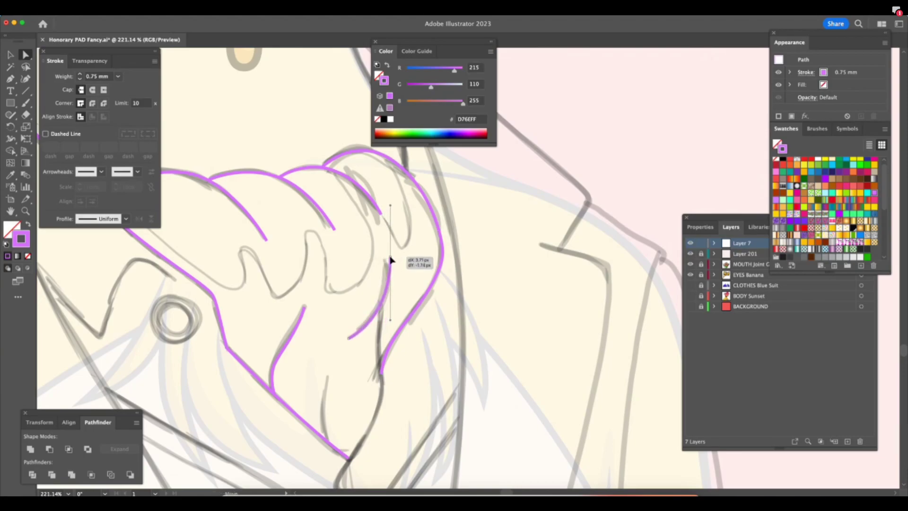
{"action": "left_click", "coordinate": [399, 299]}
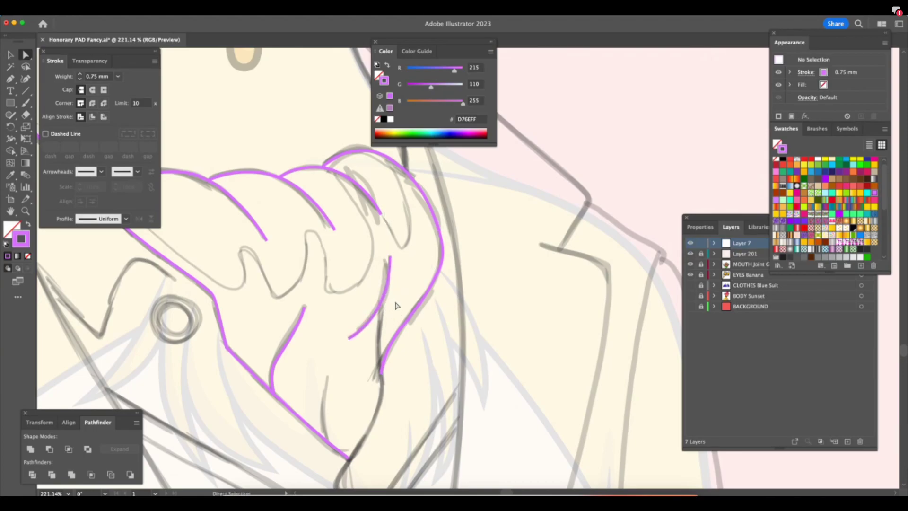
Start a path at the right-hand crease and trace it down to the meeting point with the cravat's outer edge.
{"action": "key", "text": "p"}
{"action": "key", "text": "a"}
{"action": "key", "text": "p"}
{"action": "left_click", "coordinate": [382, 299]}
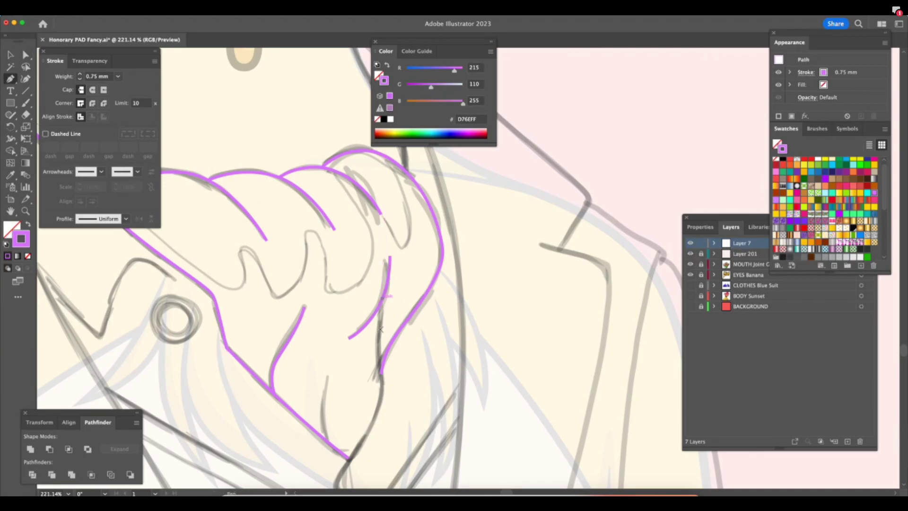
{"action": "left_click_drag", "start_coordinate": [382, 333], "coordinate": [378, 345]}
{"action": "left_click", "coordinate": [381, 331]}
{"action": "left_click_drag", "start_coordinate": [382, 400], "coordinate": [382, 403]}
Continue the path down to the cravat's lower tip and on to the V of the vest, then deselect it.
{"action": "scroll", "coordinate": [376, 417], "scroll_direction": "down", "scroll_amount": 4}
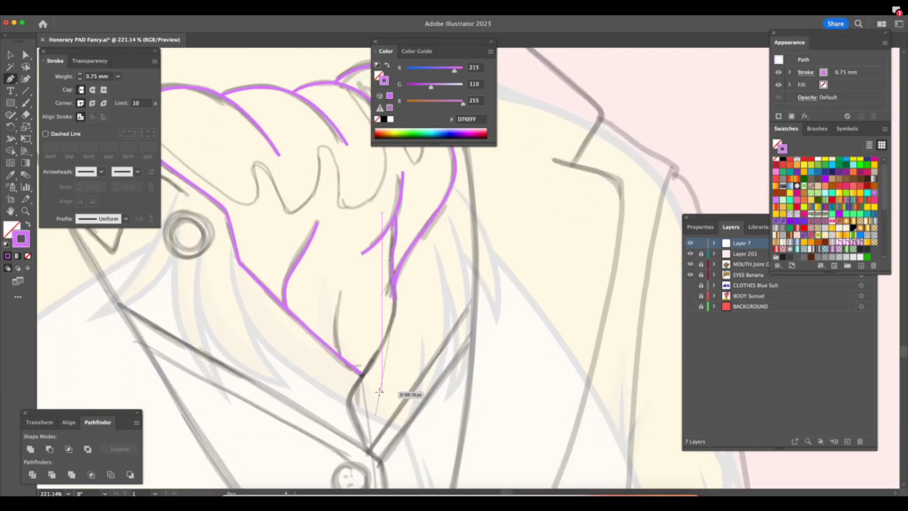
{"action": "left_click", "coordinate": [376, 356]}
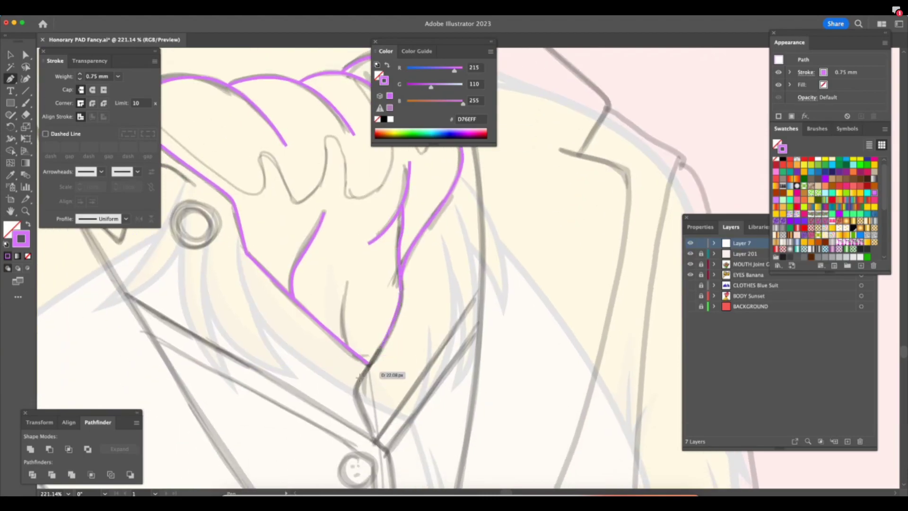
{"action": "left_click", "coordinate": [357, 384]}
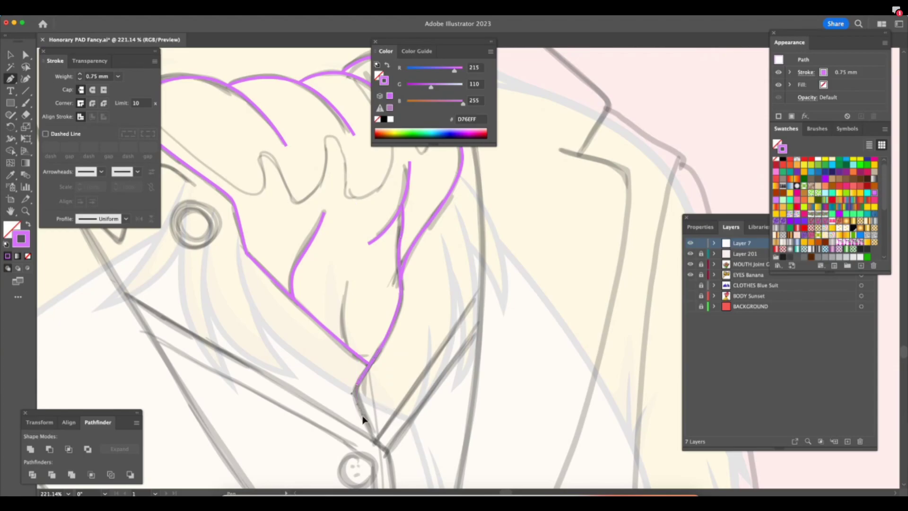
{"action": "left_click", "coordinate": [359, 408]}
{"action": "key", "text": "a"}
{"action": "left_click", "coordinate": [470, 351]}
Inspect up close how the traced paths meet at the cravat's lower tip.
{"action": "key", "text": "z"}
{"action": "left_click_drag", "start_coordinate": [370, 377], "coordinate": [605, 368]}
{"action": "key", "text": "a"}
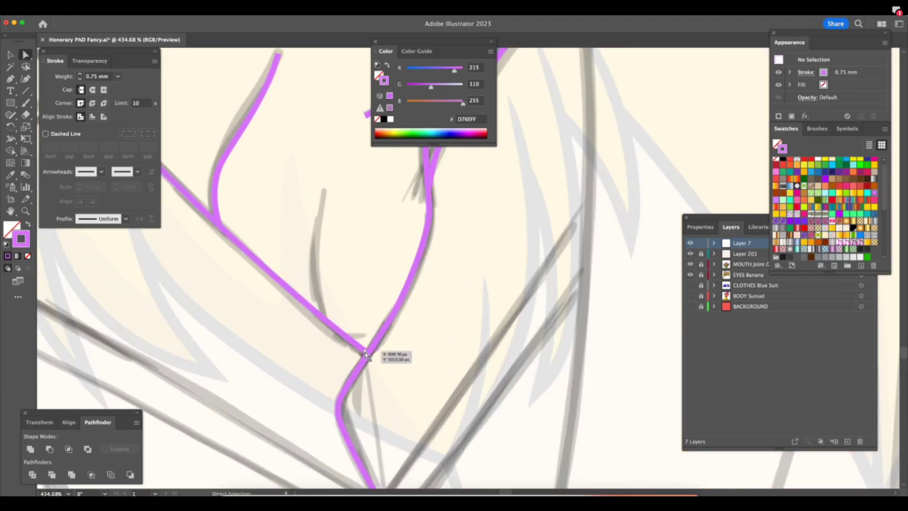
{"action": "left_click", "coordinate": [369, 355]}
{"action": "key", "text": "z"}
{"action": "left_click_drag", "start_coordinate": [485, 361], "coordinate": [382, 385]}
{"action": "key", "text": "a"}
{"action": "left_click", "coordinate": [573, 324]}
Trace the small crease just above the cravat's lower tip with the Pen tool and deselect it.
{"action": "key", "text": "z"}
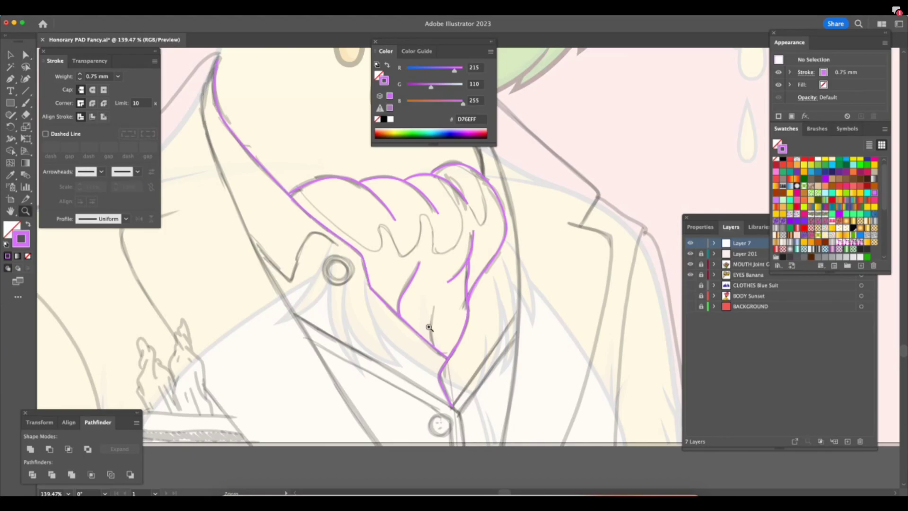
{"action": "left_click", "coordinate": [452, 318]}
{"action": "key", "text": "a"}
{"action": "key", "text": "z"}
{"action": "left_click_drag", "start_coordinate": [458, 273], "coordinate": [502, 283]}
{"action": "key", "text": "p"}
{"action": "left_click", "coordinate": [392, 287]}
{"action": "left_click_drag", "start_coordinate": [403, 256], "coordinate": [410, 218]}
{"action": "key", "text": "super+space"}
{"action": "left_click_drag", "start_coordinate": [345, 395], "coordinate": [345, 392]}
{"action": "key", "text": "a"}
{"action": "left_click_drag", "start_coordinate": [518, 325], "coordinate": [483, 405]}
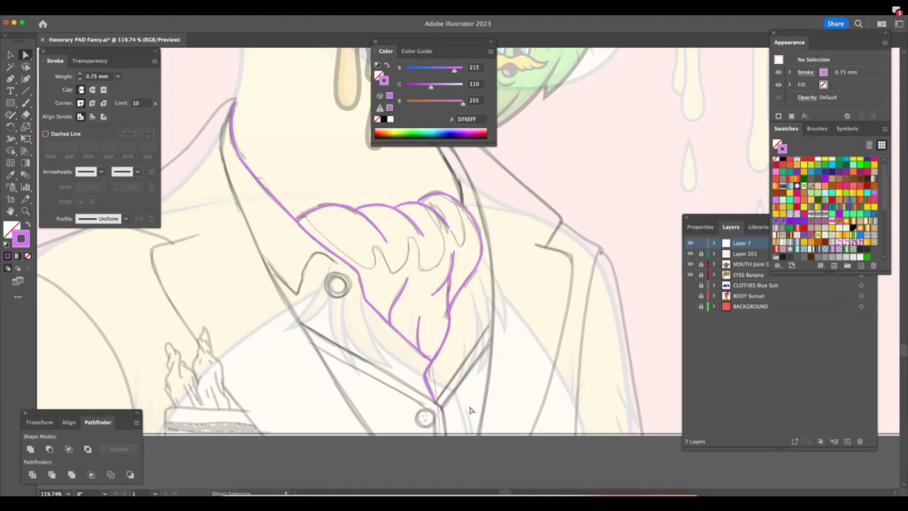
Hide the floating panels to review the traced cravat, and show them again.
{"action": "left_click", "coordinate": [10, 55]}
{"action": "key", "text": "Tab"}
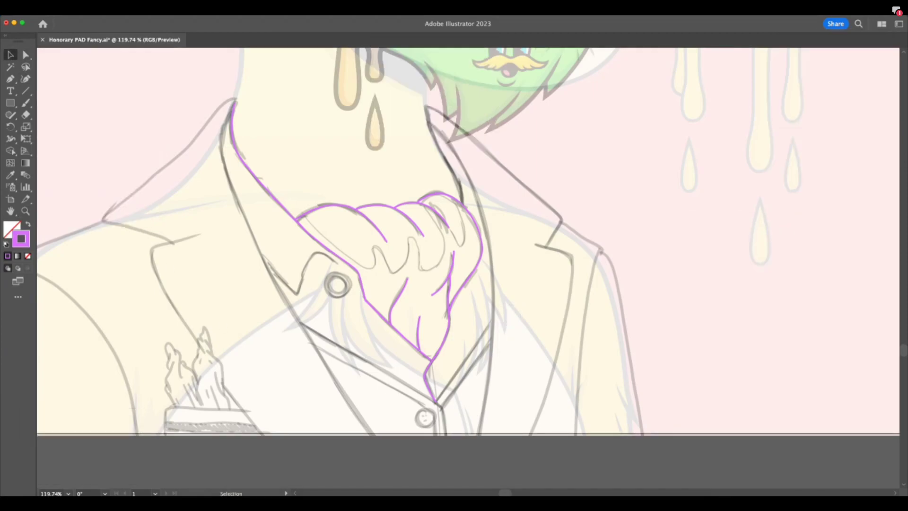
{"action": "key", "text": "Tab"}
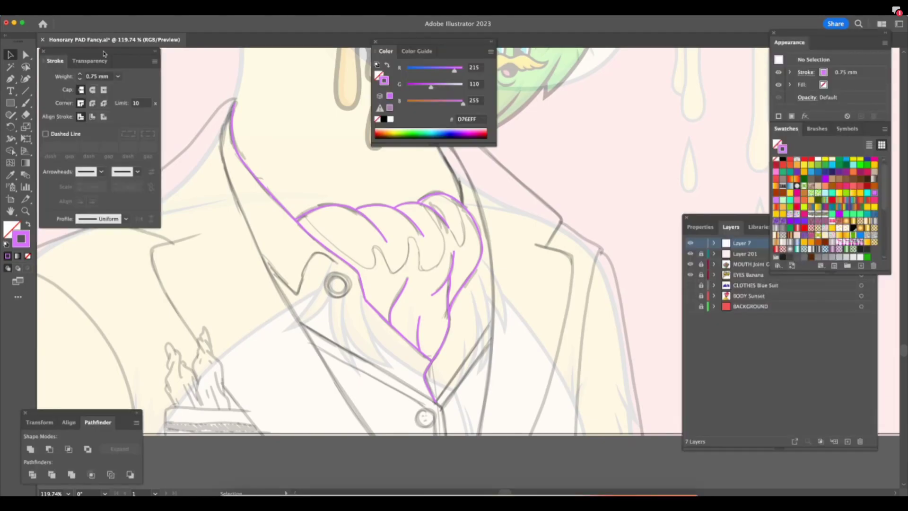
Move the Stroke panel clear of the toolbar and reactivate the Pen tool for further tracing.
{"action": "left_click_drag", "start_coordinate": [105, 55], "coordinate": [115, 66]}
{"action": "left_click", "coordinate": [11, 79]}
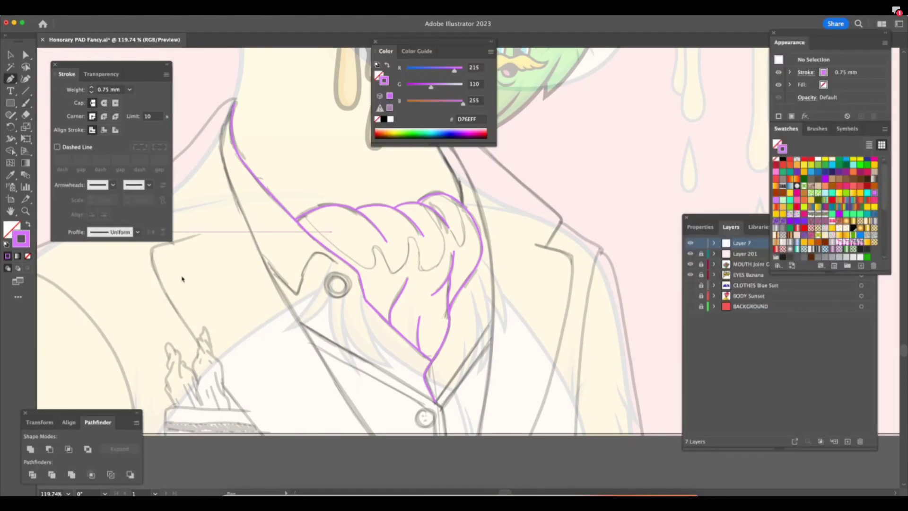
{"action": "scroll", "coordinate": [482, 273], "scroll_direction": "left", "scroll_amount": 3}
{"action": "scroll", "coordinate": [482, 273], "scroll_direction": "up", "scroll_amount": 2}
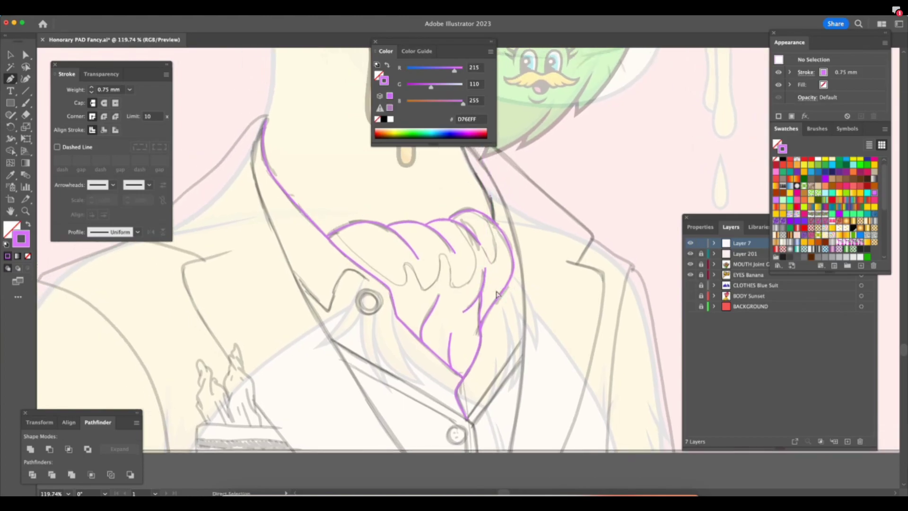
Trace the pointed zigzag collar edge beside the round button with the Pen tool and deselect it.
{"action": "key", "text": "super+equal"}
{"action": "left_click", "coordinate": [264, 293]}
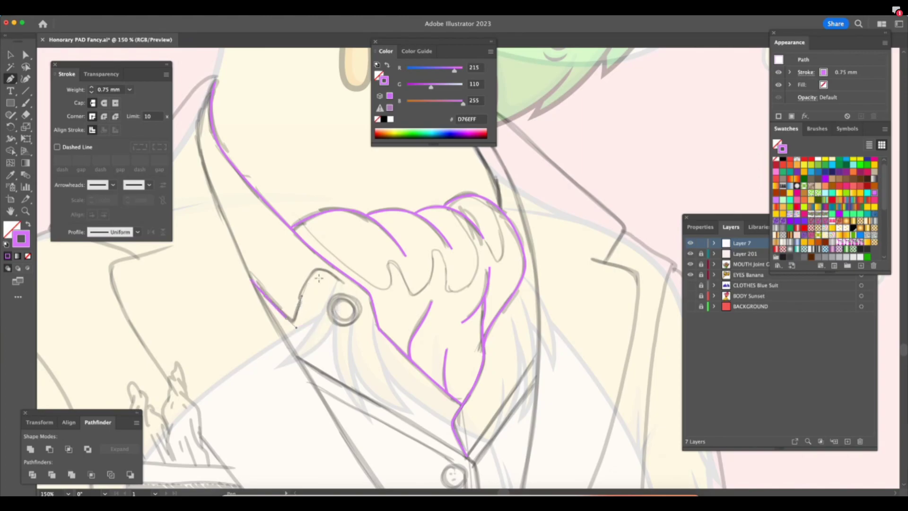
{"action": "left_click", "coordinate": [349, 289]}
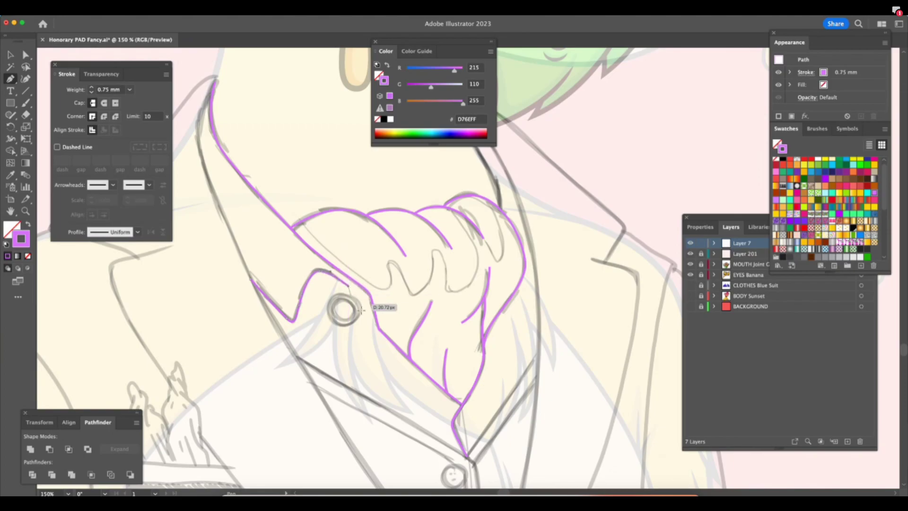
{"action": "key", "text": "z"}
{"action": "mouse_move", "coordinate": [442, 434]}
{"action": "left_mouse_down"}
{"action": "mouse_move", "coordinate": [432, 438]}
{"action": "mouse_move", "coordinate": [448, 442]}
{"action": "left_mouse_up"}
{"action": "left_click_drag", "start_coordinate": [591, 415], "coordinate": [603, 416]}
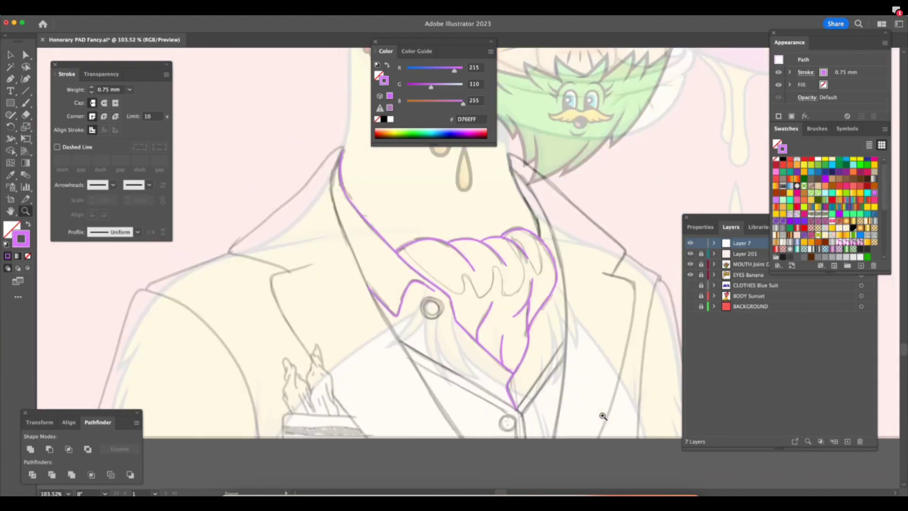
{"action": "key", "text": "a"}
{"action": "key", "text": "p"}
{"action": "key", "text": "a"}
{"action": "left_click", "coordinate": [334, 161]}
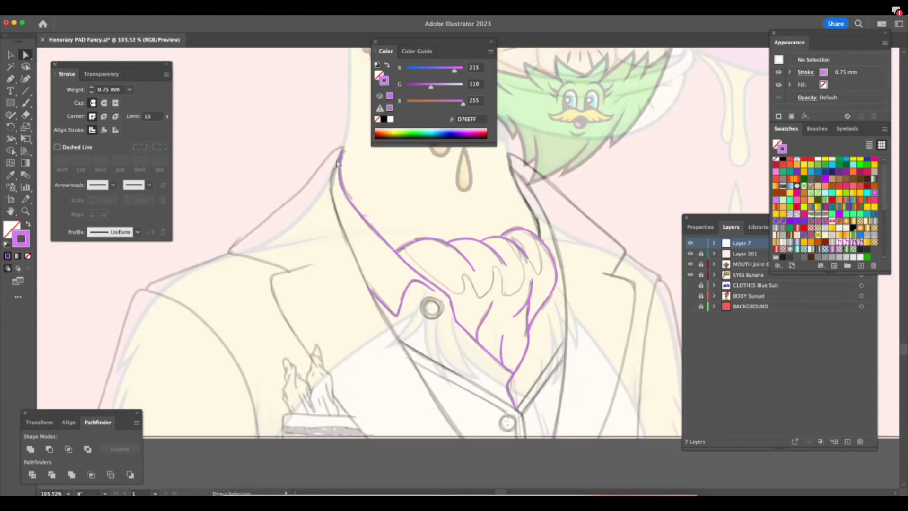
Trace the long lapel edge from the collar tip down to the artboard's lower edge and refine its curve.
{"action": "key", "text": "p"}
{"action": "left_click", "coordinate": [337, 163]}
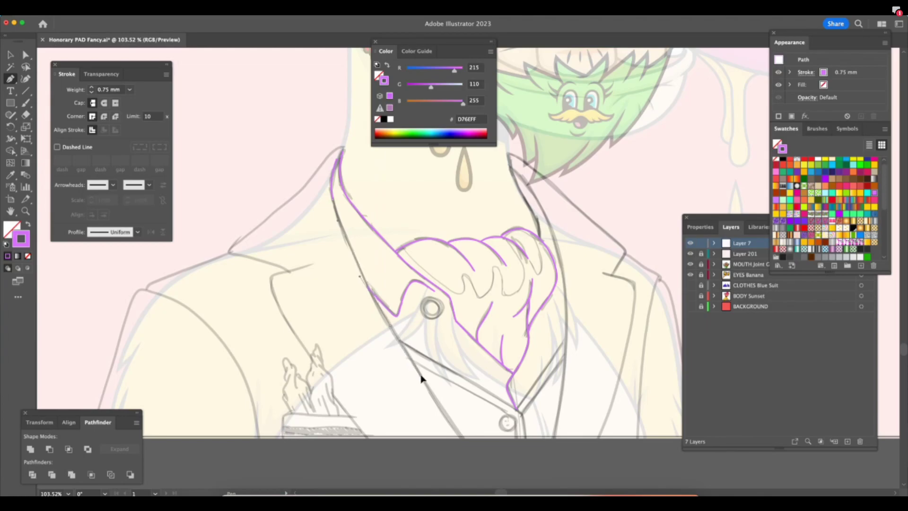
{"action": "left_click", "coordinate": [464, 435]}
{"action": "left_click", "coordinate": [401, 340]}
{"action": "key", "text": "super+space"}
{"action": "left_click", "coordinate": [421, 335]}
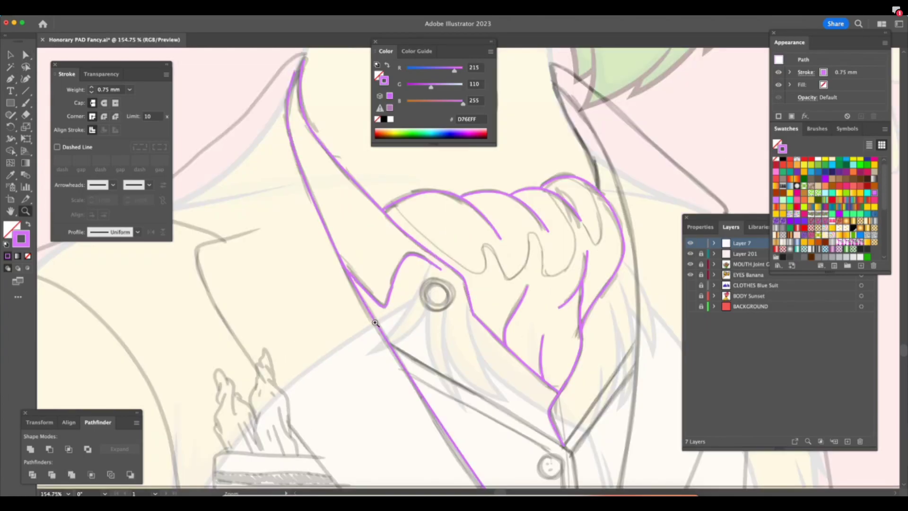
{"action": "left_click_drag", "start_coordinate": [375, 322], "coordinate": [376, 328]}
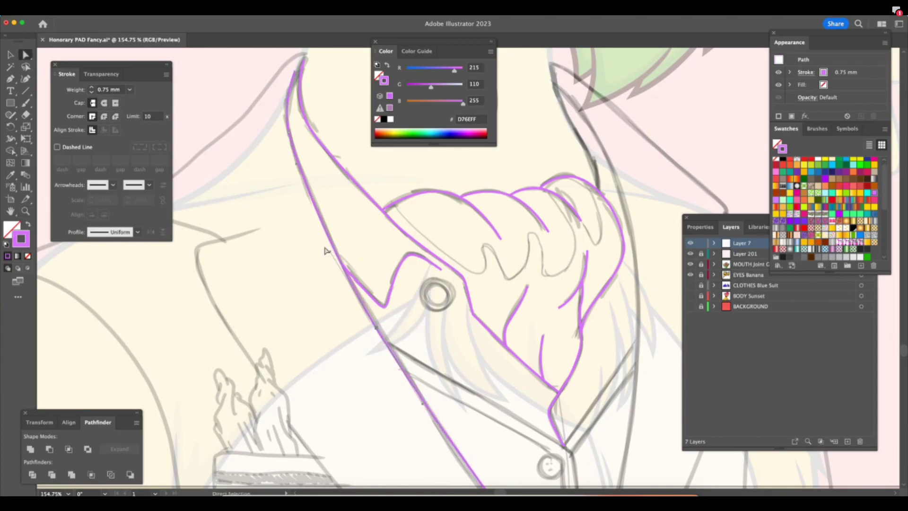
{"action": "left_click_drag", "start_coordinate": [329, 255], "coordinate": [314, 215]}
Review the traced collar from its upper tip down to the cravat.
{"action": "key", "text": "super+space"}
{"action": "left_click_drag", "start_coordinate": [551, 376], "coordinate": [405, 374]}
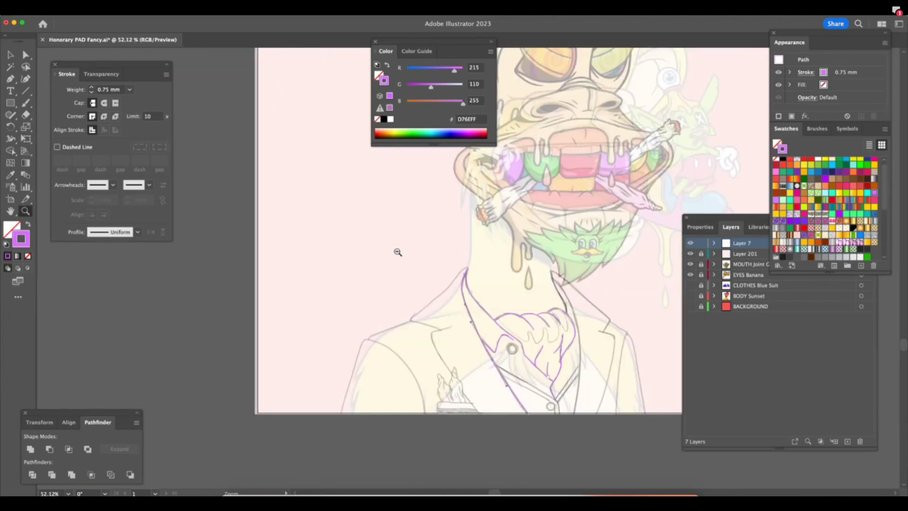
{"action": "left_click_drag", "start_coordinate": [504, 303], "coordinate": [568, 305]}
{"action": "left_click", "coordinate": [468, 227]}
{"action": "key", "text": "p"}
{"action": "left_click", "coordinate": [468, 226]}
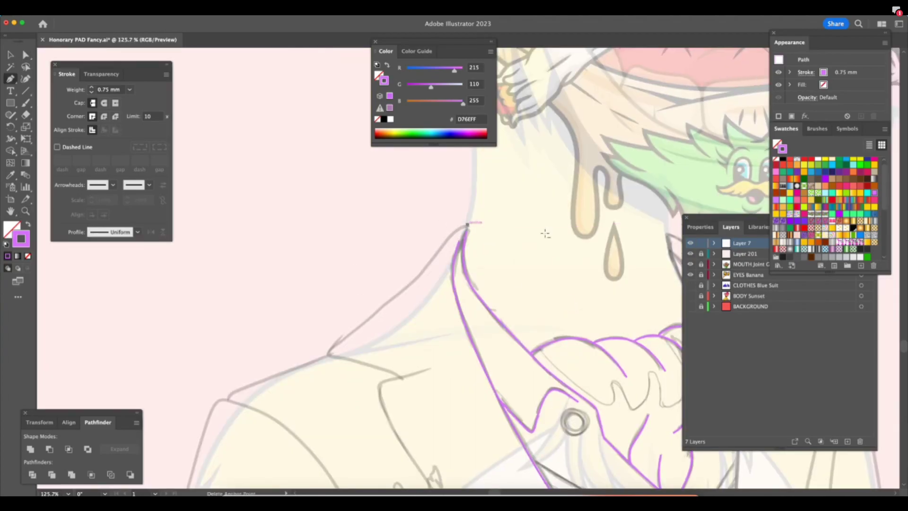
{"action": "scroll", "coordinate": [527, 372], "scroll_direction": "right", "scroll_amount": 5}
{"action": "scroll", "coordinate": [528, 372], "scroll_direction": "down", "scroll_amount": 2}
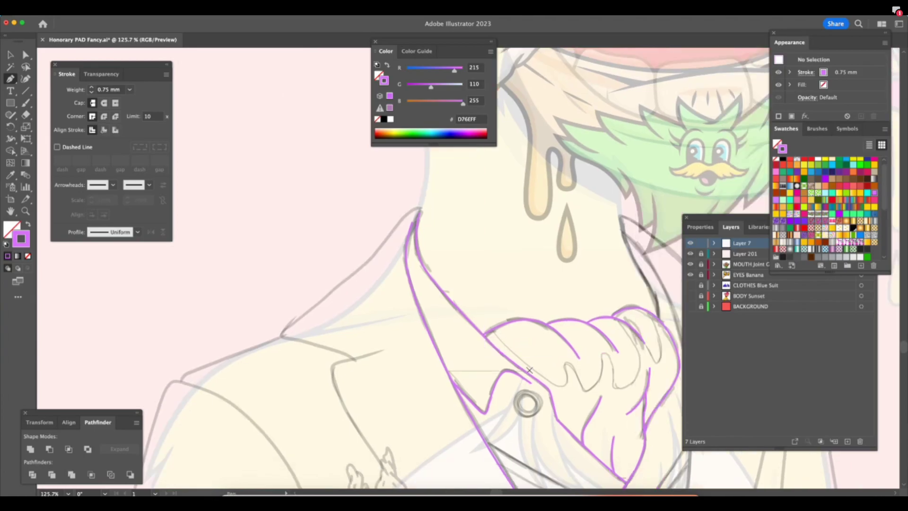
{"action": "key", "text": "z"}
{"action": "left_click_drag", "start_coordinate": [439, 326], "coordinate": [455, 326]}
{"action": "left_click_drag", "start_coordinate": [300, 322], "coordinate": [409, 311]}
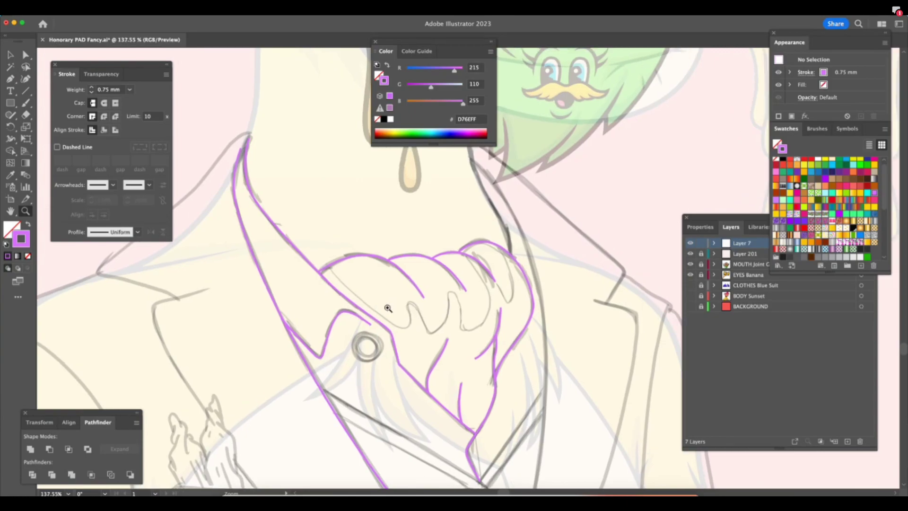
{"action": "key", "text": "a"}
{"action": "key", "text": "z"}
{"action": "left_click_drag", "start_coordinate": [282, 311], "coordinate": [429, 308]}
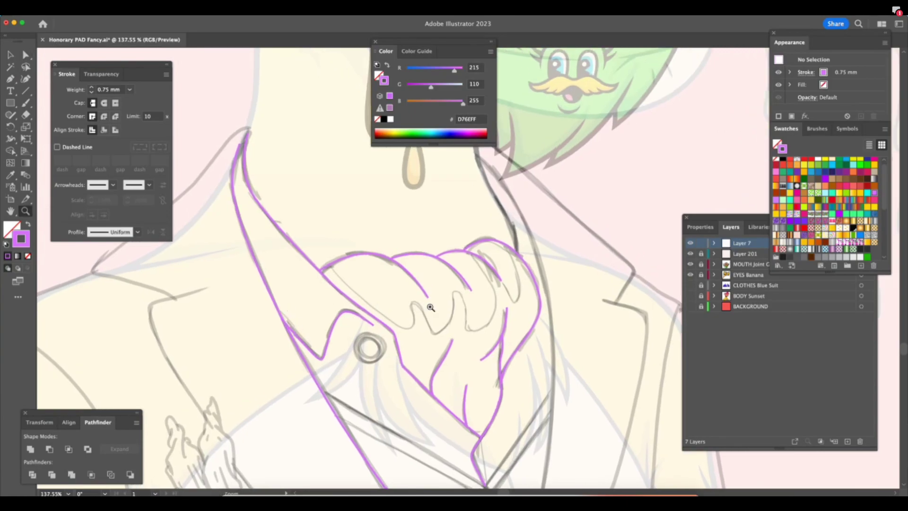
Adjust the long lapel path's curve near the pointed collar edge and deselect it.
{"action": "key", "text": "a"}
{"action": "left_click", "coordinate": [289, 348]}
{"action": "left_click_drag", "start_coordinate": [285, 337], "coordinate": [288, 339]}
{"action": "key", "text": "z"}
{"action": "left_click_drag", "start_coordinate": [406, 373], "coordinate": [263, 428]}
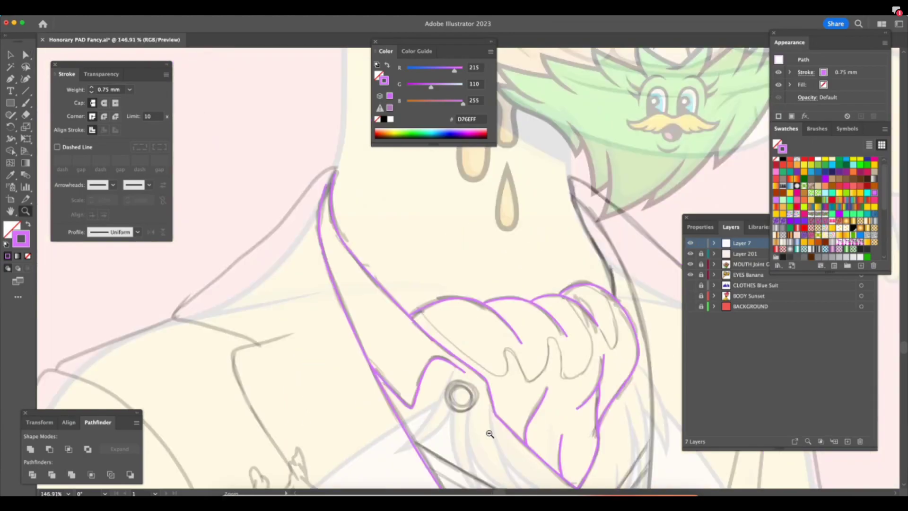
{"action": "key", "text": "a"}
{"action": "left_click", "coordinate": [497, 445]}
Move the Stroke and Color panels clear of the untraced side of the collar and activate the Pen tool.
{"action": "scroll", "coordinate": [496, 444], "scroll_direction": "right", "scroll_amount": 5}
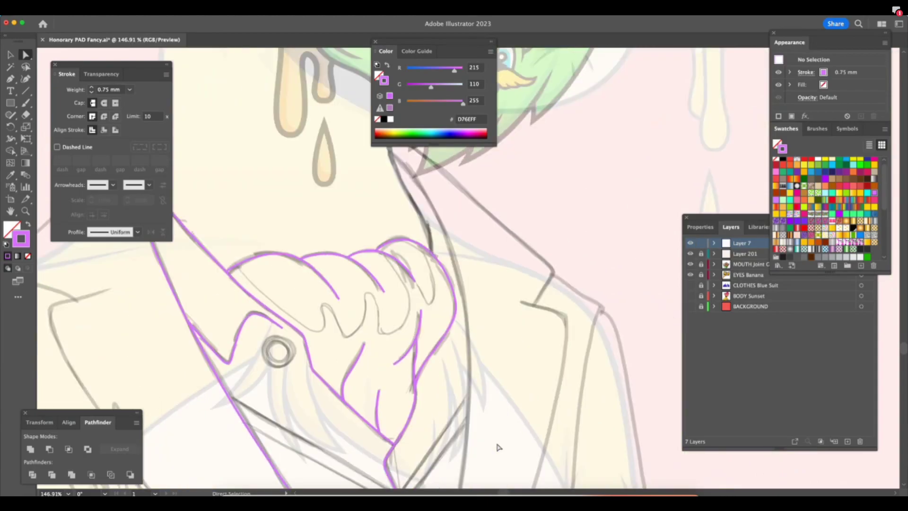
{"action": "scroll", "coordinate": [498, 447], "scroll_direction": "right", "scroll_amount": 6}
{"action": "left_click_drag", "start_coordinate": [109, 74], "coordinate": [122, 69]}
{"action": "scroll", "coordinate": [212, 237], "scroll_direction": "left", "scroll_amount": 3}
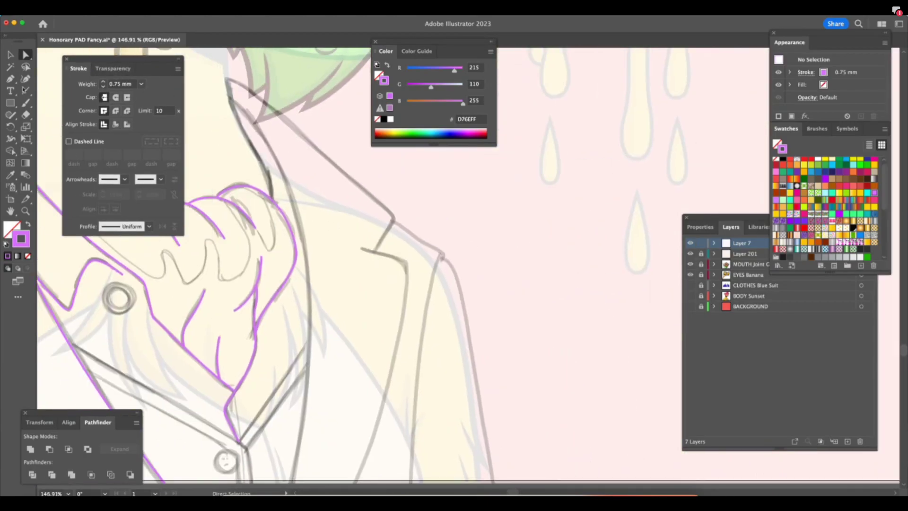
{"action": "key", "text": "p"}
{"action": "scroll", "coordinate": [371, 182], "scroll_direction": "left", "scroll_amount": 3}
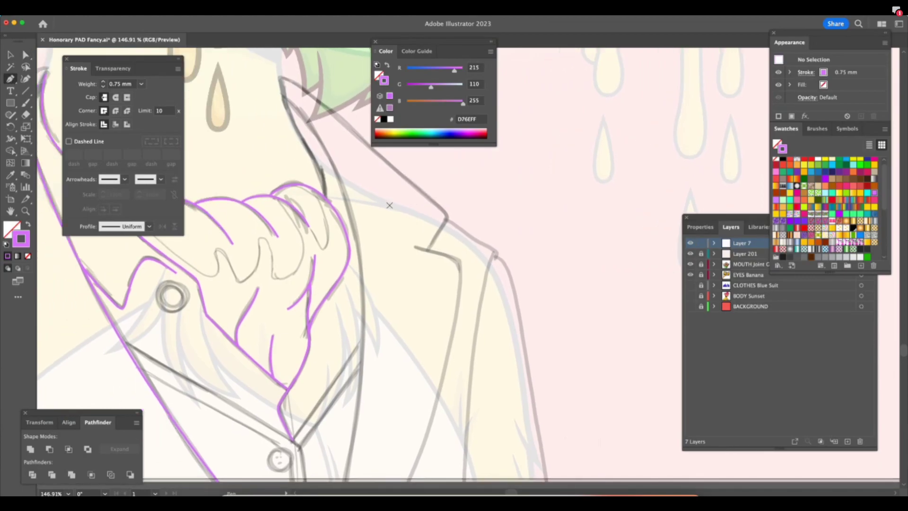
{"action": "scroll", "coordinate": [390, 45], "scroll_direction": "left", "scroll_amount": 1}
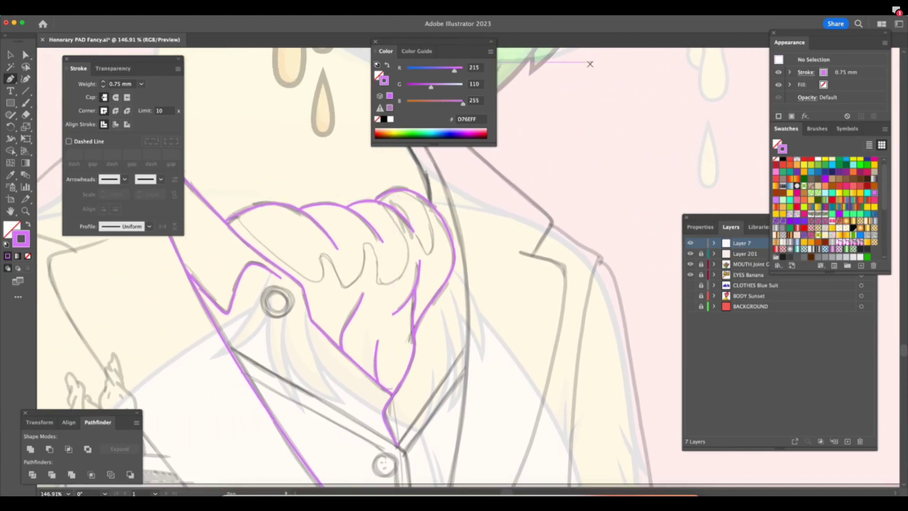
{"action": "left_click_drag", "start_coordinate": [448, 44], "coordinate": [705, 62]}
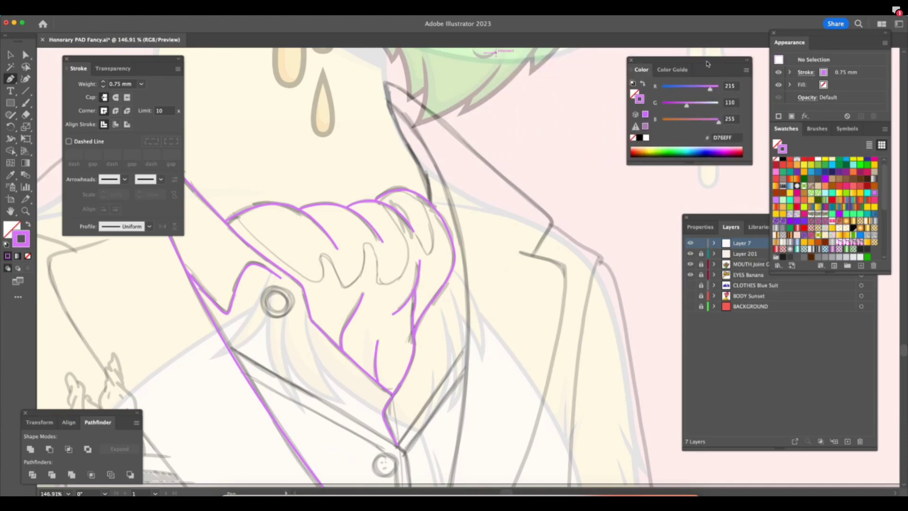
Trace the inner collar edge on the opposite side of the neck down to the cravat and deselect it.
{"action": "left_click", "coordinate": [388, 105]}
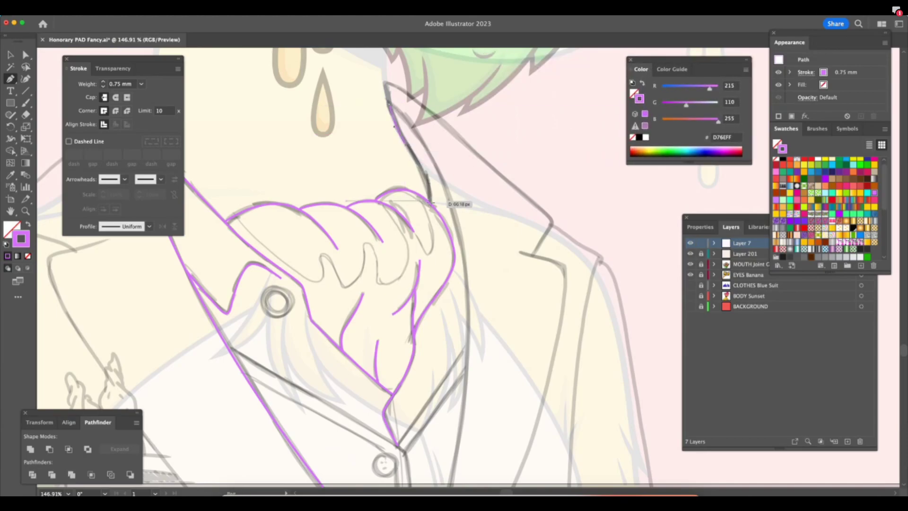
{"action": "left_click_drag", "start_coordinate": [431, 205], "coordinate": [431, 221]}
{"action": "key", "text": "a"}
{"action": "left_click", "coordinate": [466, 213]}
Trace the vest's neckline from the lapel edge down to the V, continuing along the front opening to the artboard's lower edge.
{"action": "scroll", "coordinate": [510, 338], "scroll_direction": "down", "scroll_amount": 5}
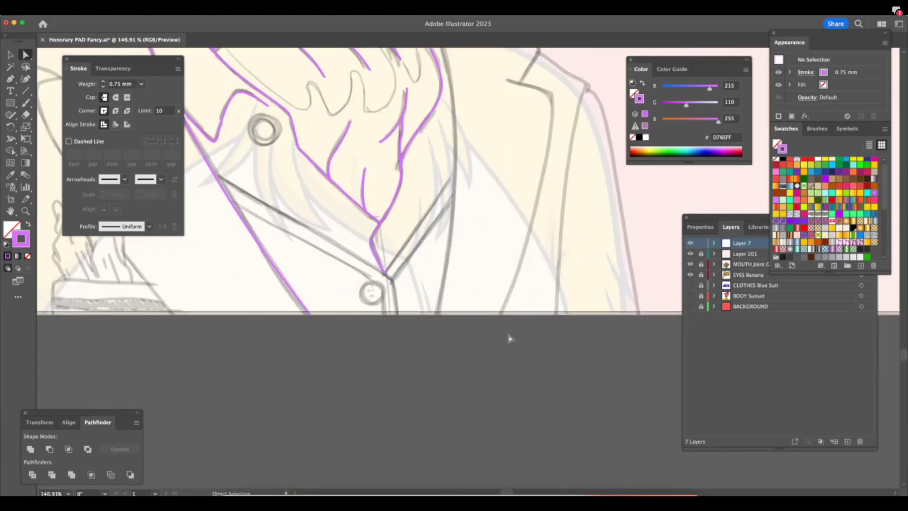
{"action": "scroll", "coordinate": [510, 337], "scroll_direction": "up", "scroll_amount": 2}
{"action": "scroll", "coordinate": [510, 338], "scroll_direction": "left", "scroll_amount": 3}
{"action": "key", "text": "p"}
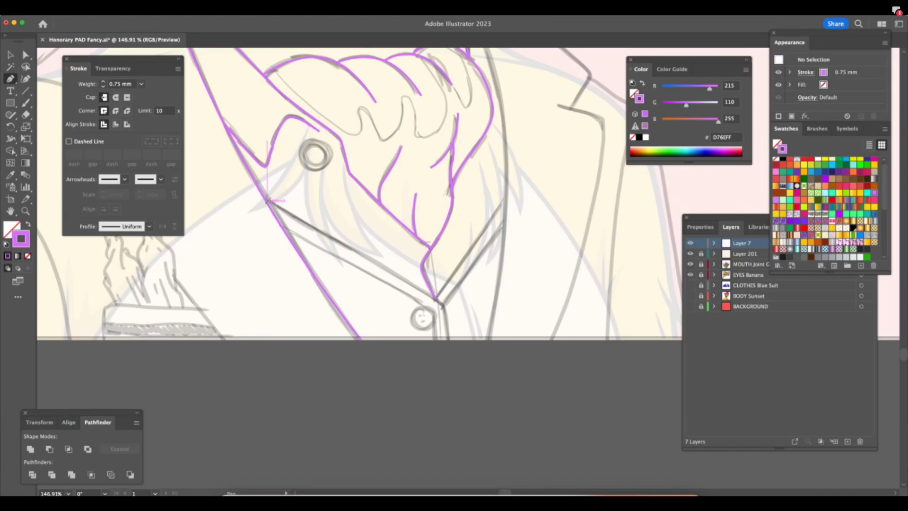
{"action": "left_click", "coordinate": [268, 201]}
{"action": "left_click_drag", "start_coordinate": [444, 306], "coordinate": [448, 307]}
{"action": "mouse_move", "coordinate": [448, 339]}
{"action": "left_mouse_down"}
{"action": "mouse_move", "coordinate": [465, 339]}
{"action": "mouse_move", "coordinate": [449, 354]}
{"action": "left_mouse_up"}
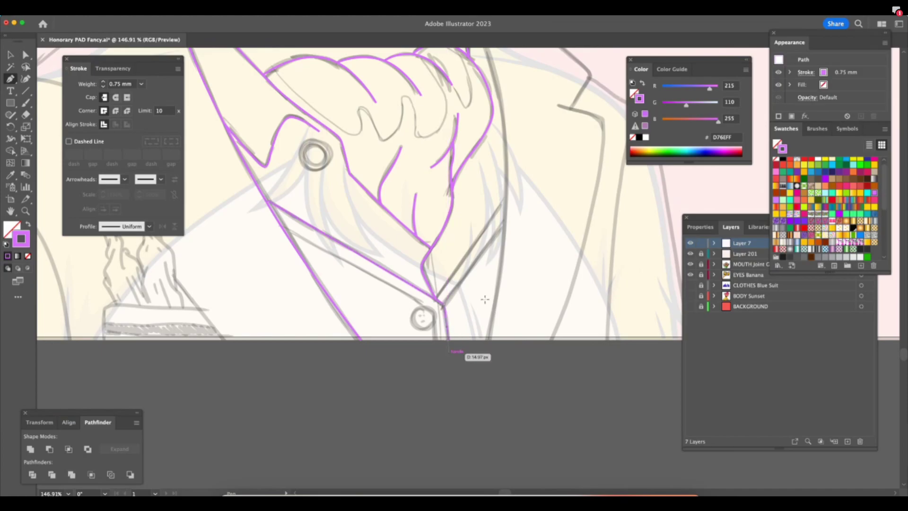
Fine-tune the vest path's anchors where it meets the cravat's lower end at the V, and deselect it.
{"action": "key", "text": "super+space"}
{"action": "left_click_drag", "start_coordinate": [482, 299], "coordinate": [601, 294]}
{"action": "key", "text": "a"}
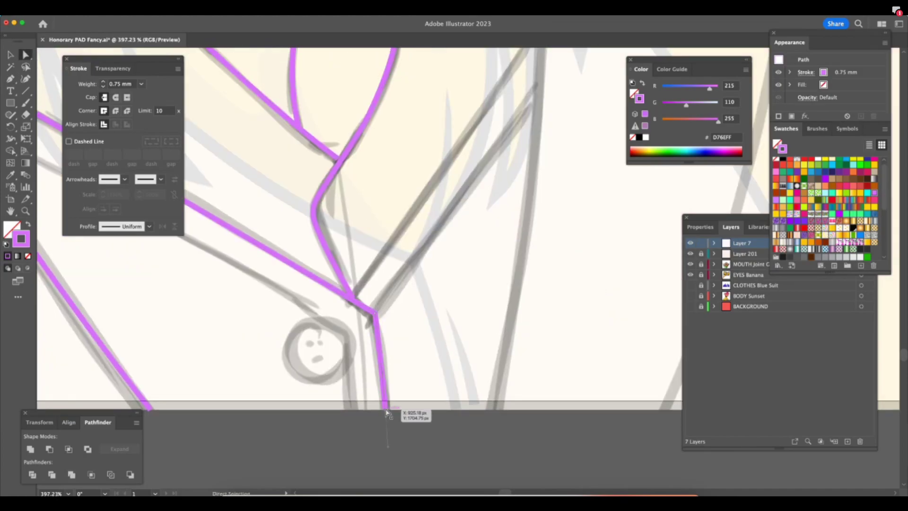
{"action": "left_click_drag", "start_coordinate": [396, 329], "coordinate": [340, 268]}
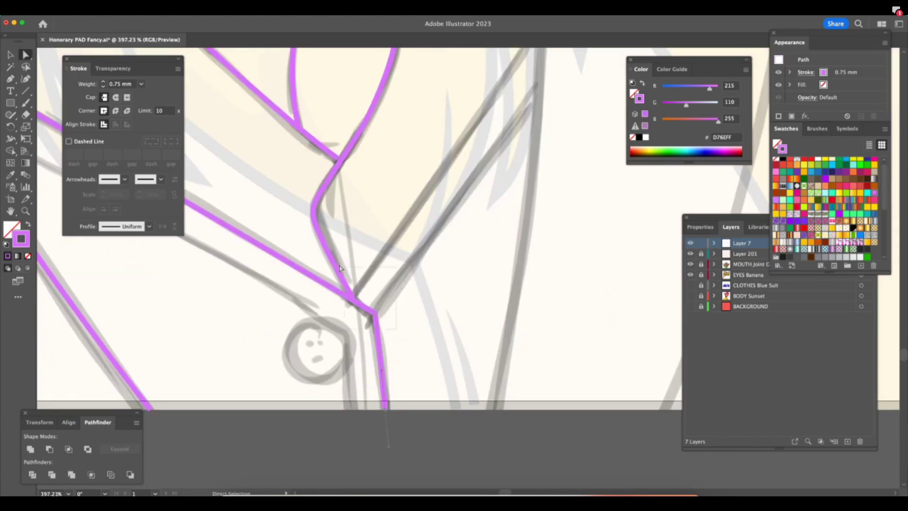
{"action": "left_click_drag", "start_coordinate": [354, 298], "coordinate": [356, 308]}
{"action": "left_click_drag", "start_coordinate": [362, 240], "coordinate": [337, 269]}
{"action": "left_click", "coordinate": [353, 301]}
{"action": "mouse_move", "coordinate": [360, 306]}
{"action": "left_mouse_down"}
{"action": "mouse_move", "coordinate": [359, 297]}
{"action": "mouse_move", "coordinate": [356, 304]}
{"action": "left_mouse_up"}
{"action": "left_click", "coordinate": [360, 287]}
{"action": "key", "text": "z"}
{"action": "left_click", "coordinate": [423, 374], "text": "alt"}
{"action": "left_click", "coordinate": [472, 411], "text": "alt"}
{"action": "key", "text": "a"}
{"action": "left_click", "coordinate": [475, 423]}
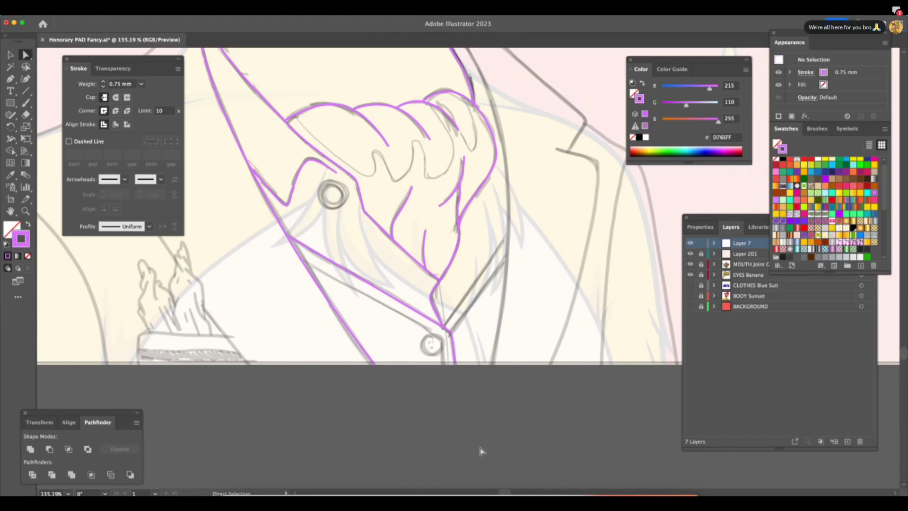
Trace the opposite vest neckline edge as a line from the other lapel down to the V and align its lower end.
{"action": "key", "text": "super+equal"}
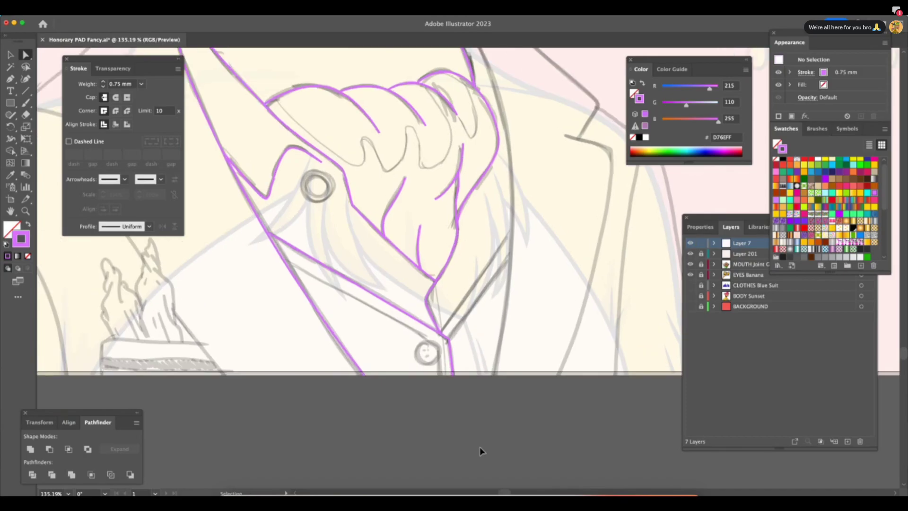
{"action": "key", "text": "super+equal"}
{"action": "key", "text": "z"}
{"action": "left_click_drag", "start_coordinate": [489, 298], "coordinate": [553, 293]}
{"action": "key", "text": "p"}
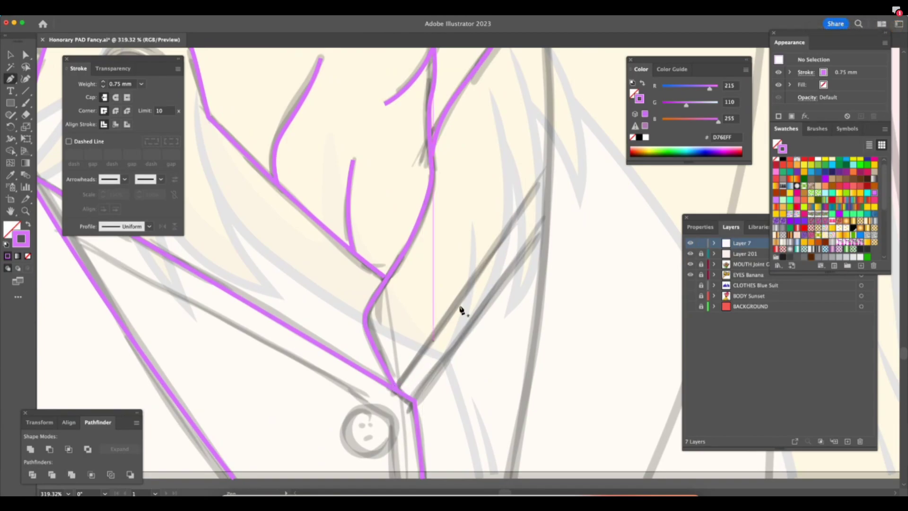
{"action": "left_click", "coordinate": [549, 165]}
{"action": "left_click", "coordinate": [407, 368]}
{"action": "key", "text": "a"}
{"action": "left_click_drag", "start_coordinate": [408, 373], "coordinate": [396, 392]}
Review how the traced vest neckline sits against the collar and cravat.
{"action": "key", "text": "z"}
{"action": "left_click", "coordinate": [494, 405], "text": "alt"}
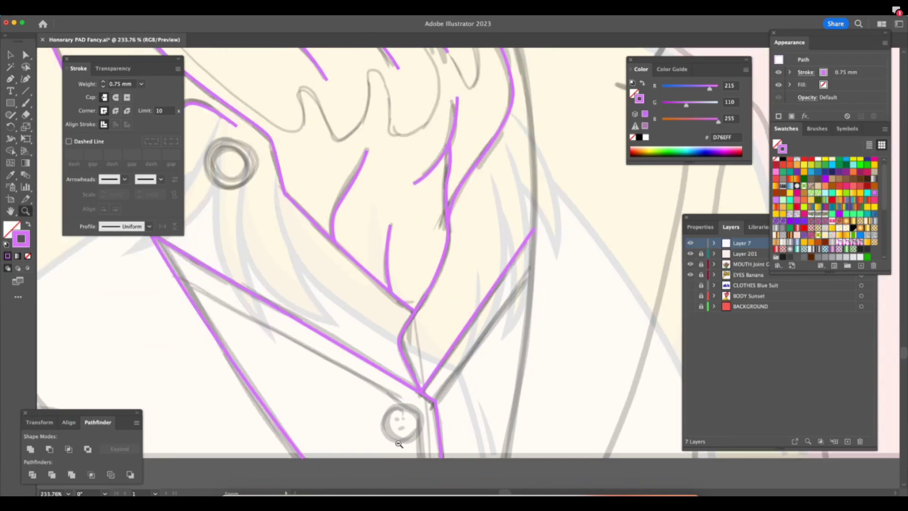
{"action": "left_click", "coordinate": [525, 423]}
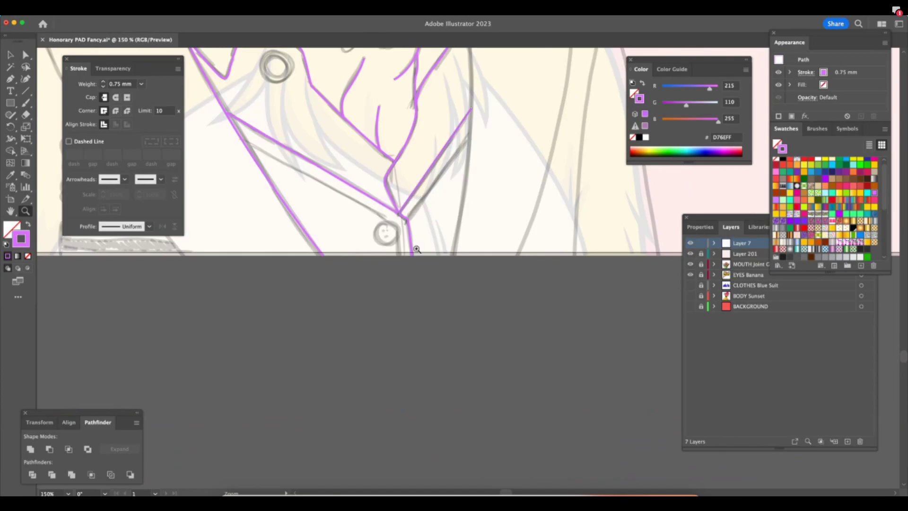
{"action": "scroll", "coordinate": [513, 331], "scroll_direction": "up", "scroll_amount": 10}
{"action": "scroll", "coordinate": [513, 331], "scroll_direction": "left", "scroll_amount": 5}
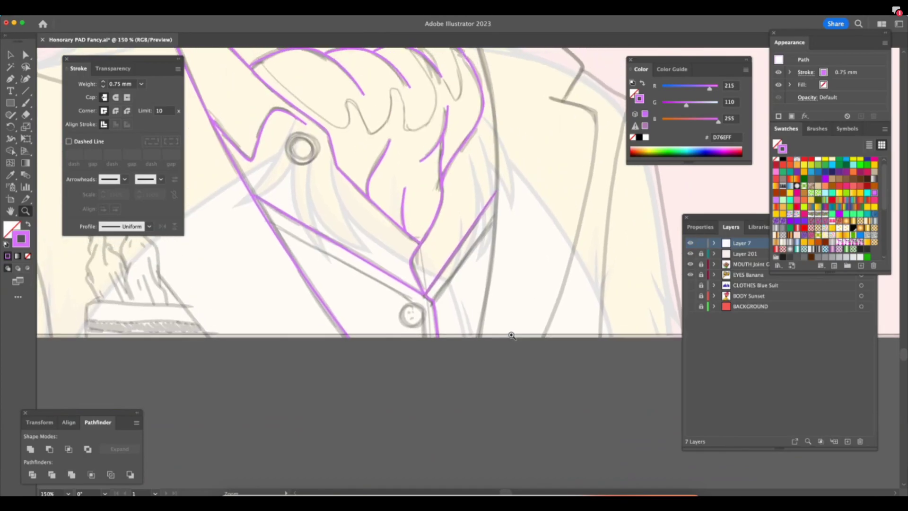
{"action": "scroll", "coordinate": [511, 337], "scroll_direction": "up", "scroll_amount": 5}
{"action": "scroll", "coordinate": [511, 337], "scroll_direction": "left", "scroll_amount": 2}
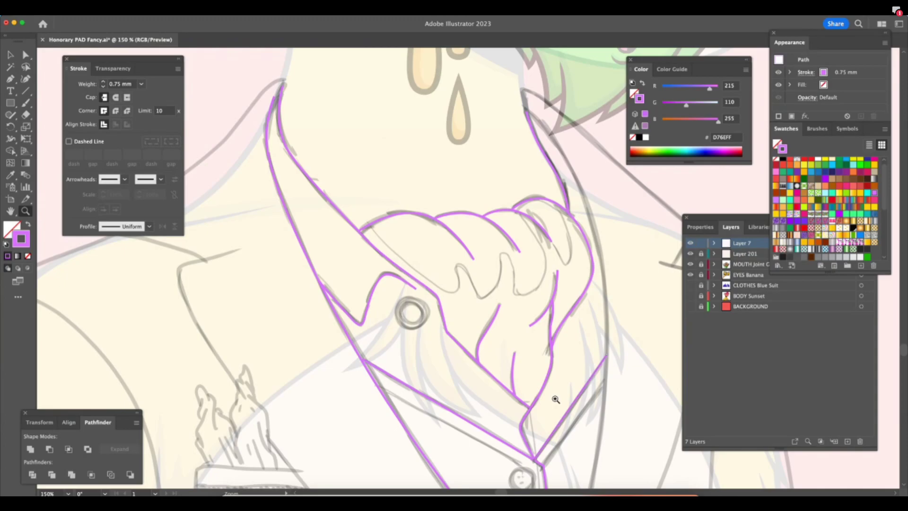
{"action": "scroll", "coordinate": [582, 400], "scroll_direction": "down", "scroll_amount": 5}
{"action": "scroll", "coordinate": [583, 400], "scroll_direction": "right", "scroll_amount": 5}
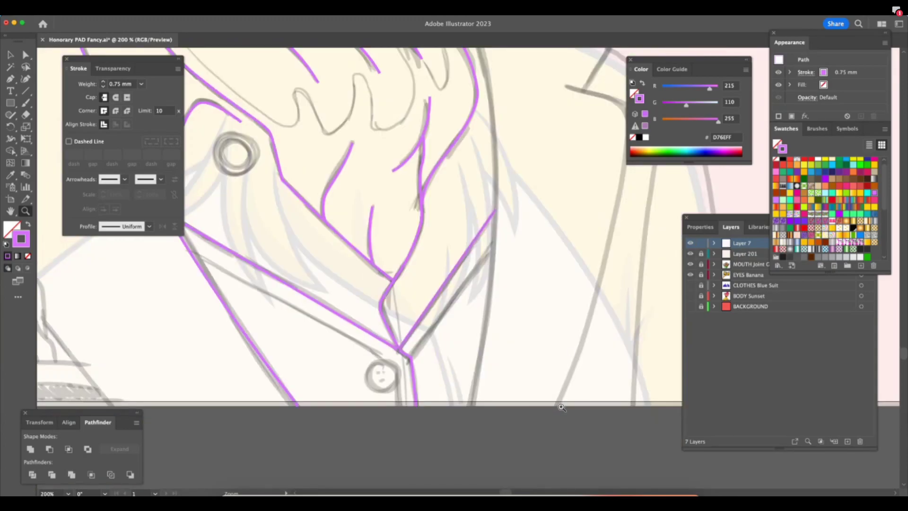
{"action": "scroll", "coordinate": [562, 407], "scroll_direction": "up", "scroll_amount": 1}
{"action": "scroll", "coordinate": [562, 408], "scroll_direction": "left", "scroll_amount": 3}
Adjust the traced path near the junction of the cravat and the vest's V, and deselect it.
{"action": "key", "text": "v"}
{"action": "left_click", "coordinate": [458, 390]}
{"action": "key", "text": "z"}
{"action": "left_click_drag", "start_coordinate": [447, 436], "coordinate": [549, 425]}
{"action": "key", "text": "a"}
{"action": "left_click", "coordinate": [461, 321]}
{"action": "left_click_drag", "start_coordinate": [456, 318], "coordinate": [451, 336]}
{"action": "key", "text": "z"}
{"action": "left_click_drag", "start_coordinate": [490, 413], "coordinate": [409, 441]}
{"action": "key", "text": "ctrl+shift+a"}
Examine the traced outlines from the vest's V up to both collar tips.
{"action": "left_click_drag", "start_coordinate": [503, 441], "coordinate": [539, 427]}
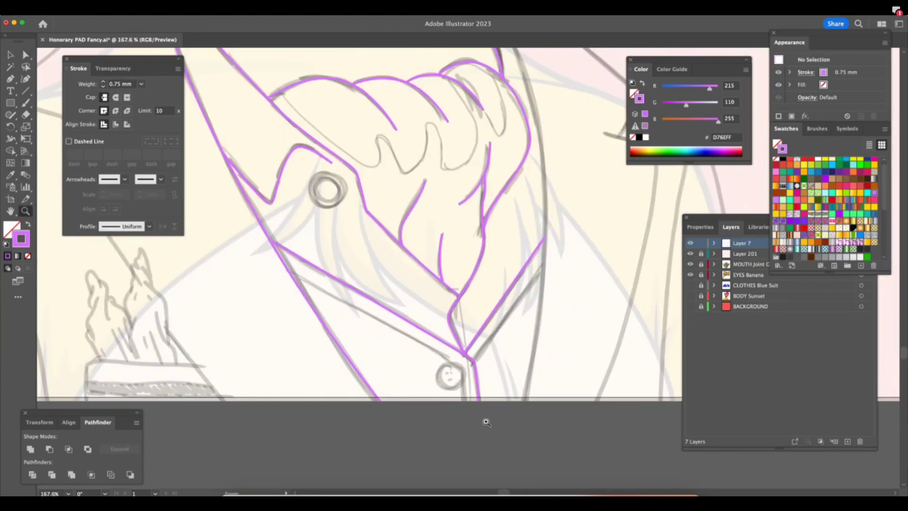
{"action": "left_click", "coordinate": [11, 55]}
{"action": "scroll", "coordinate": [534, 345], "scroll_direction": "up", "scroll_amount": 10}
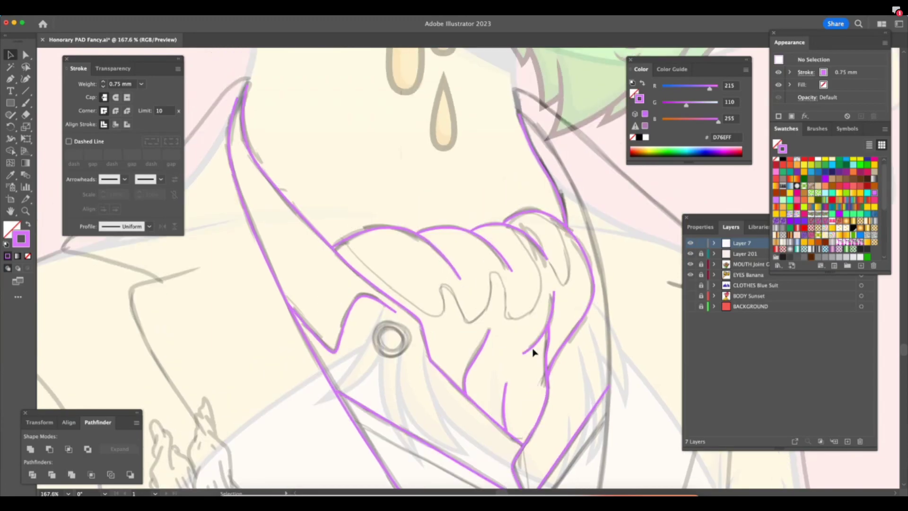
{"action": "scroll", "coordinate": [533, 353], "scroll_direction": "up", "scroll_amount": 5}
{"action": "key", "text": "super+space"}
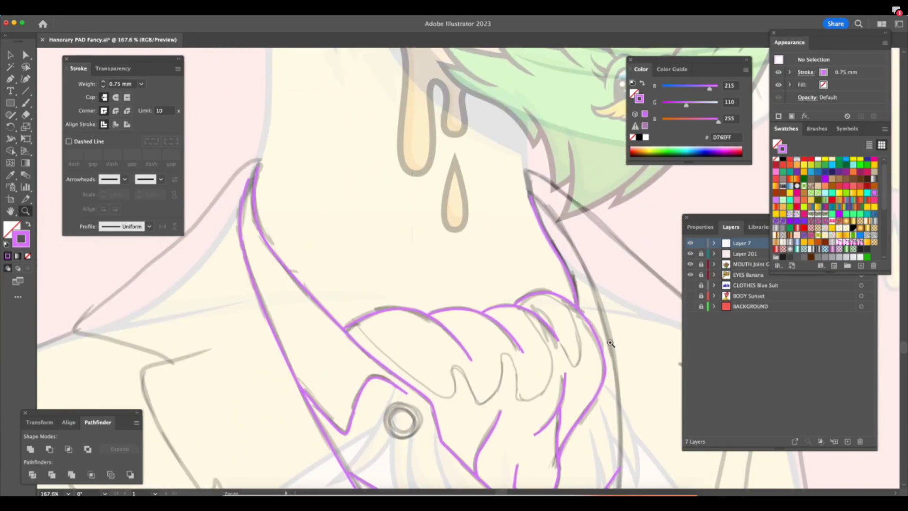
Nudge the starting points and curves of the cravat's upper fold lines so they meet the neighbouring folds.
{"action": "left_click_drag", "start_coordinate": [566, 337], "coordinate": [631, 346]}
{"action": "key", "text": "super+space"}
{"action": "left_click_drag", "start_coordinate": [492, 311], "coordinate": [663, 318]}
{"action": "left_click", "coordinate": [483, 309]}
{"action": "key", "text": "super+space"}
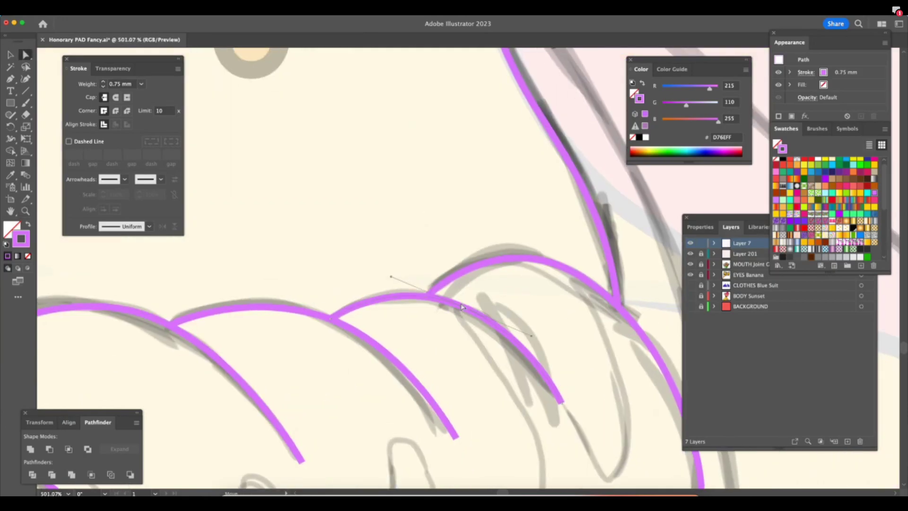
{"action": "left_click_drag", "start_coordinate": [331, 320], "coordinate": [325, 322]}
{"action": "left_click_drag", "start_coordinate": [390, 270], "coordinate": [387, 269]}
{"action": "left_click", "coordinate": [443, 282]}
{"action": "left_click_drag", "start_coordinate": [429, 295], "coordinate": [442, 297]}
{"action": "key", "text": "super+space"}
{"action": "left_click_drag", "start_coordinate": [537, 369], "coordinate": [324, 407]}
{"action": "key", "text": "a"}
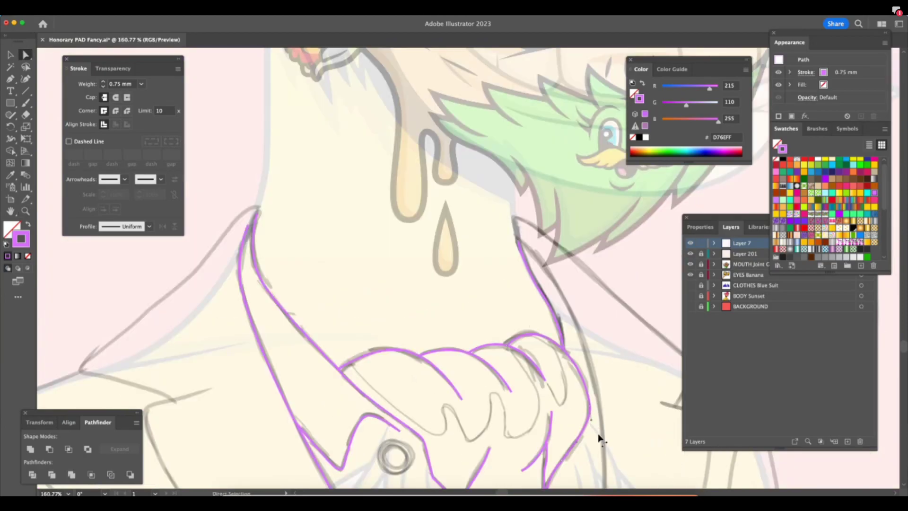
Trace the lower vest border with the Pen tool from the lapel down to the button and on to the artboard's lower edge.
{"action": "scroll", "coordinate": [593, 439], "scroll_direction": "down", "scroll_amount": 10}
{"action": "scroll", "coordinate": [593, 439], "scroll_direction": "right", "scroll_amount": 3}
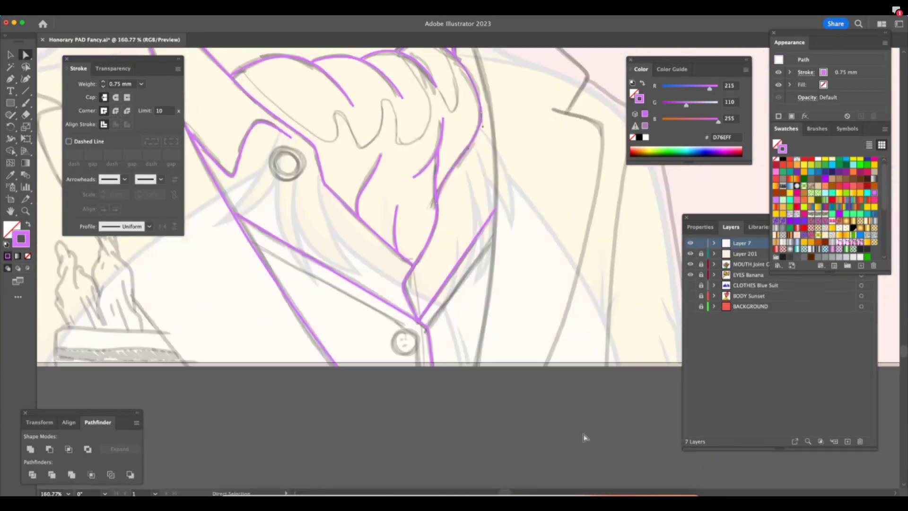
{"action": "scroll", "coordinate": [585, 437], "scroll_direction": "down", "scroll_amount": 2}
{"action": "left_click", "coordinate": [482, 409]}
{"action": "key", "text": "super+space"}
{"action": "left_click_drag", "start_coordinate": [336, 230], "coordinate": [380, 234]}
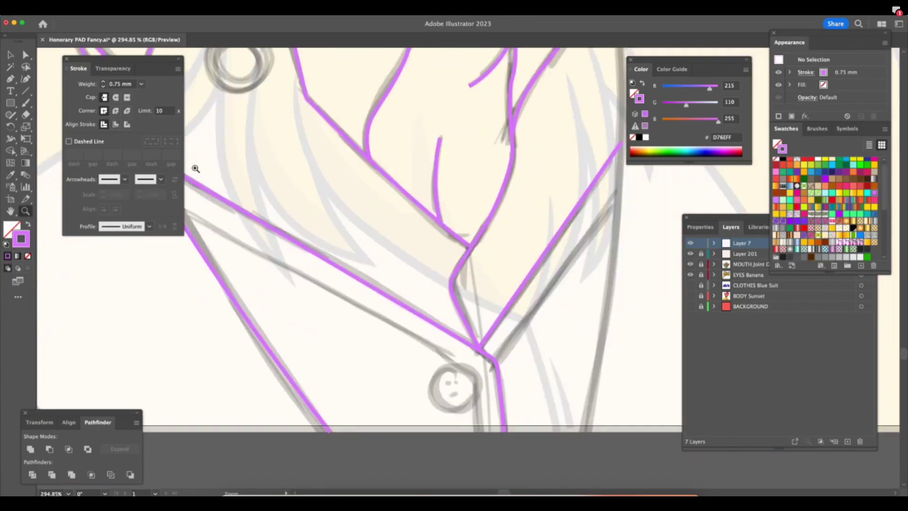
{"action": "left_click_drag", "start_coordinate": [139, 61], "coordinate": [108, 66]}
{"action": "left_click", "coordinate": [10, 55]}
{"action": "key", "text": "p"}
{"action": "left_click", "coordinate": [168, 201]}
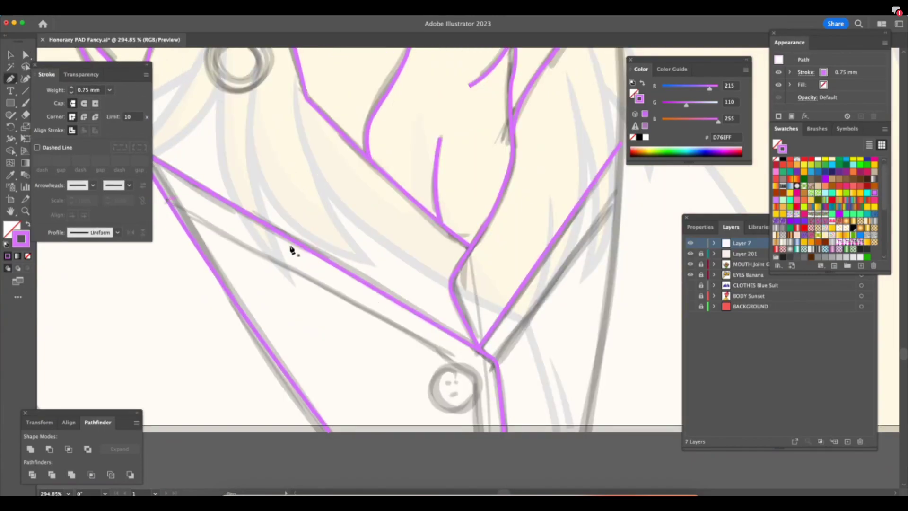
{"action": "left_click", "coordinate": [473, 377]}
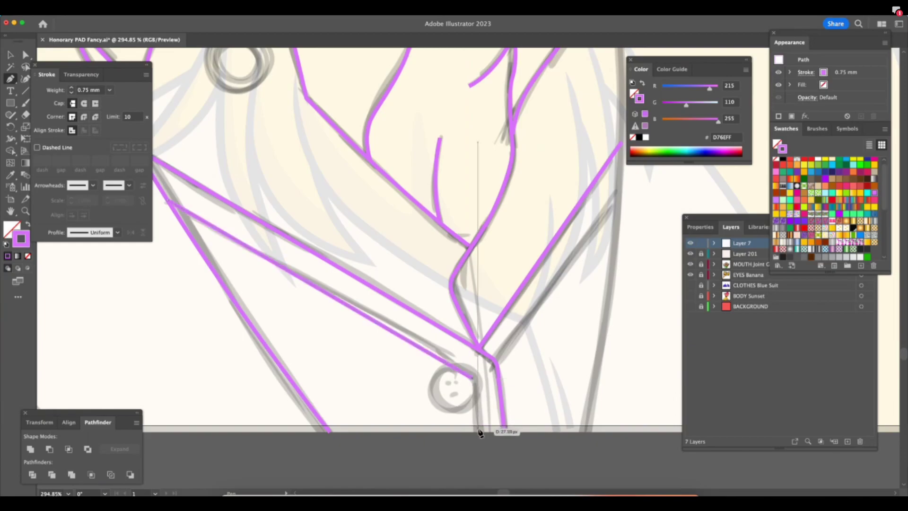
{"action": "left_click", "coordinate": [479, 431]}
{"action": "key", "text": "z"}
{"action": "left_click_drag", "start_coordinate": [464, 439], "coordinate": [540, 428]}
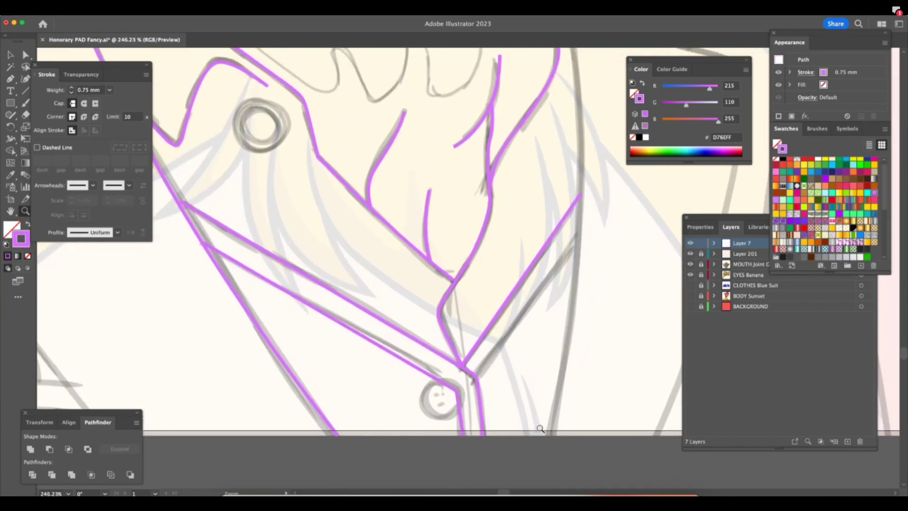
Align the upper ends of both parallel vest neckline paths with the traced lapel edge.
{"action": "left_click", "coordinate": [203, 221]}
{"action": "key", "text": "a"}
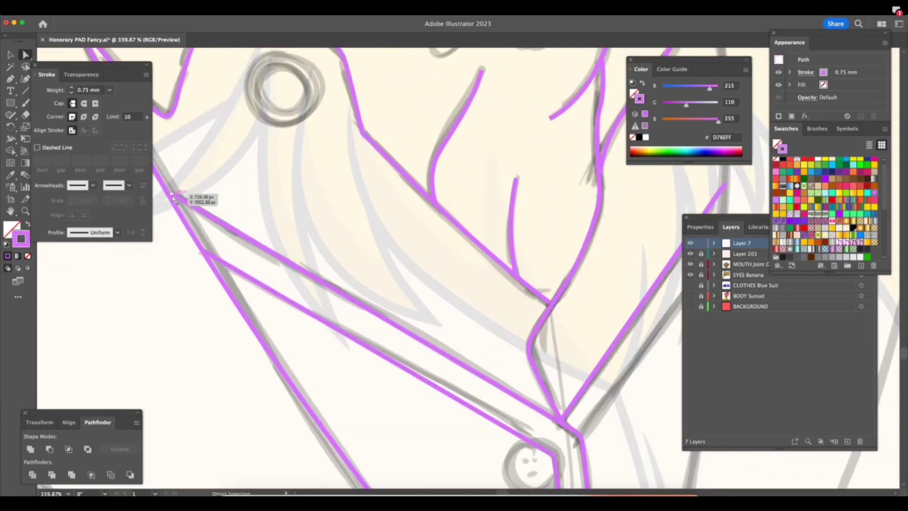
{"action": "left_click_drag", "start_coordinate": [170, 198], "coordinate": [168, 196]}
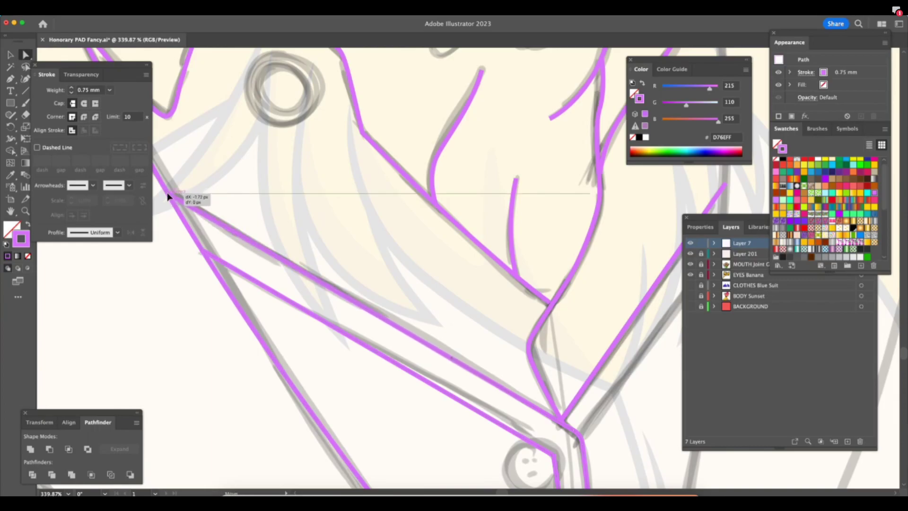
{"action": "left_click_drag", "start_coordinate": [203, 252], "coordinate": [200, 246]}
{"action": "key", "text": "super+space"}
{"action": "left_click_drag", "start_coordinate": [628, 383], "coordinate": [568, 386]}
{"action": "key", "text": "super+space"}
{"action": "left_click_drag", "start_coordinate": [641, 437], "coordinate": [662, 444]}
{"action": "right_click", "coordinate": [616, 434]}
{"action": "left_click_drag", "start_coordinate": [593, 390], "coordinate": [566, 389]}
{"action": "scroll", "coordinate": [567, 388], "scroll_direction": "right", "scroll_amount": 6}
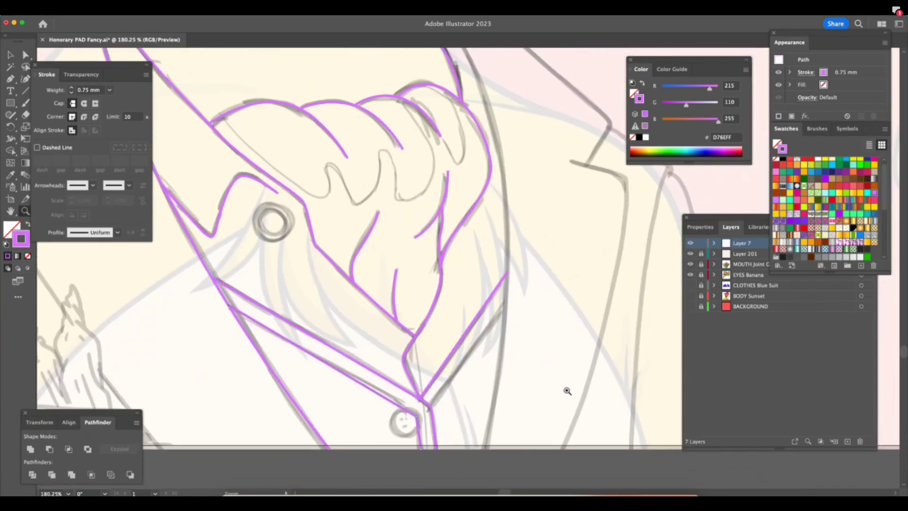
Trace the second parallel vest border as a line from the V's corner up to the opposite lapel, checking its upper end.
{"action": "left_click", "coordinate": [459, 409]}
{"action": "key", "text": "p"}
{"action": "key", "text": "ctrl+shift+a"}
{"action": "left_click", "coordinate": [420, 410]}
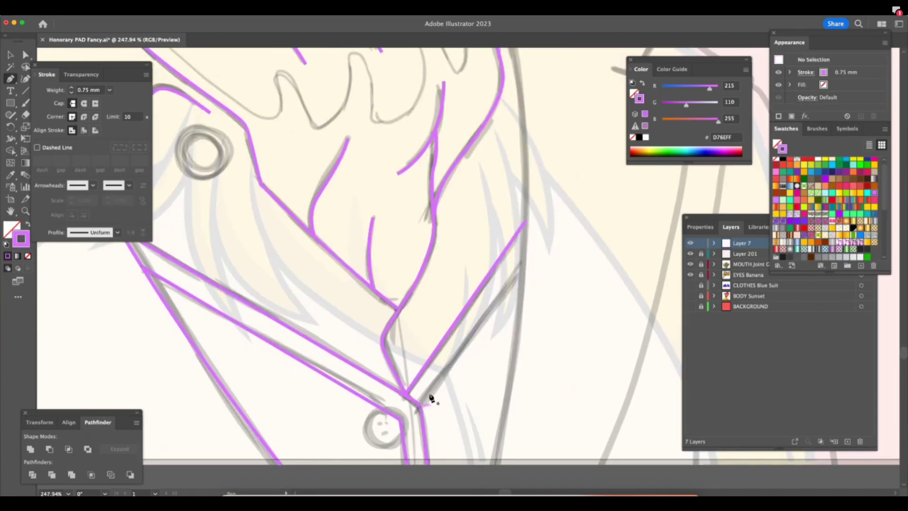
{"action": "left_click", "coordinate": [525, 269]}
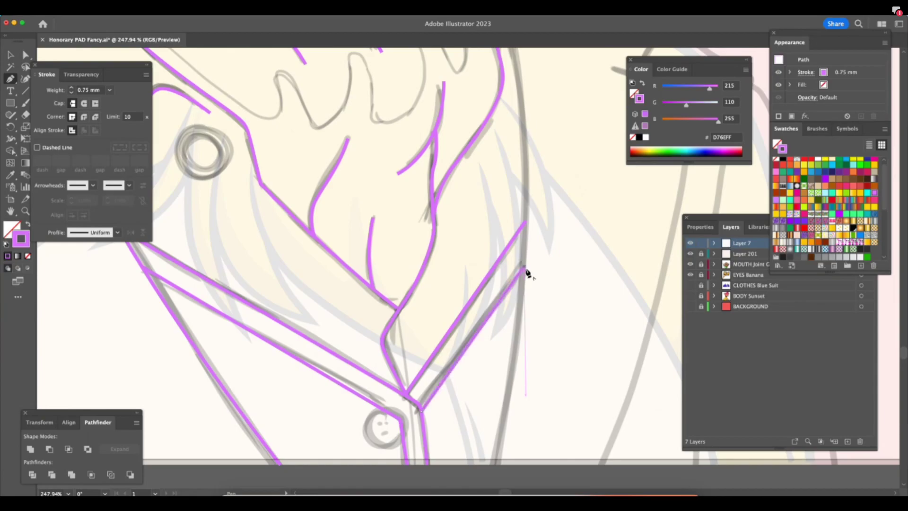
{"action": "key", "text": "z"}
{"action": "left_click_drag", "start_coordinate": [521, 290], "coordinate": [567, 274]}
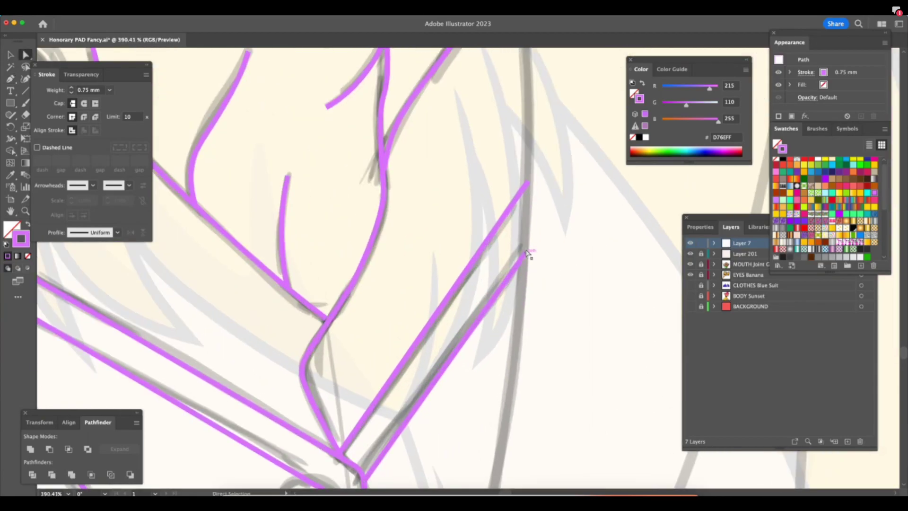
{"action": "key", "text": "z"}
{"action": "left_click_drag", "start_coordinate": [565, 361], "coordinate": [401, 422]}
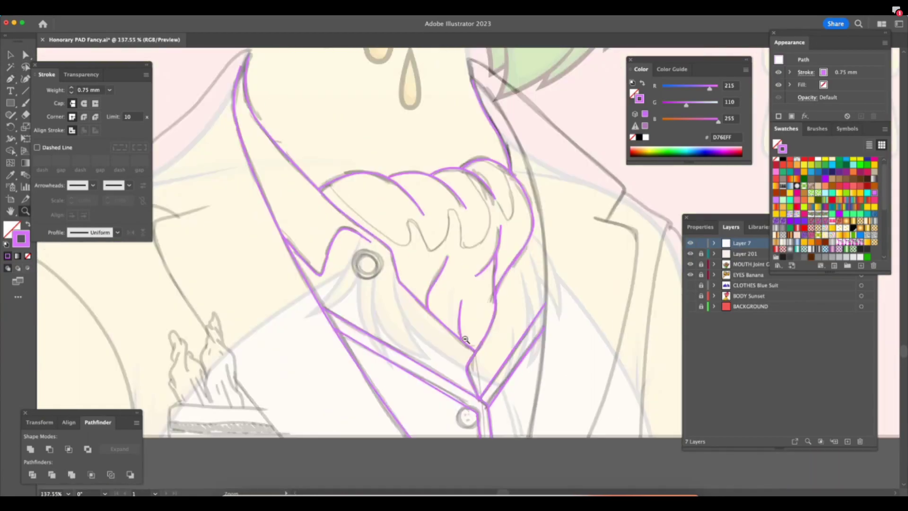
Snap the lower ends of the cravat's edge and its short fold line onto the adjoining outlines, and deselect.
{"action": "left_click_drag", "start_coordinate": [440, 344], "coordinate": [597, 346]}
{"action": "left_click", "coordinate": [480, 363]}
{"action": "key", "text": "a"}
{"action": "scroll", "coordinate": [608, 268], "scroll_direction": "up", "scroll_amount": 5}
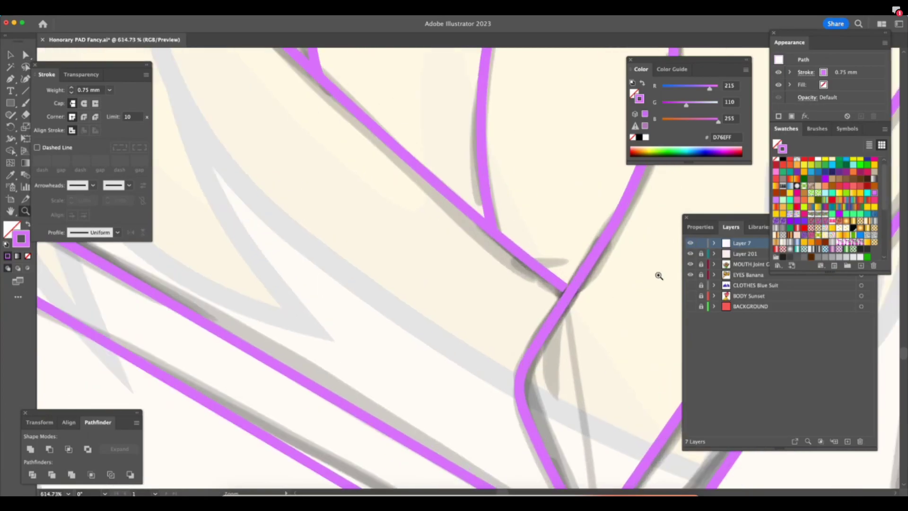
{"action": "left_click_drag", "start_coordinate": [540, 303], "coordinate": [545, 308]}
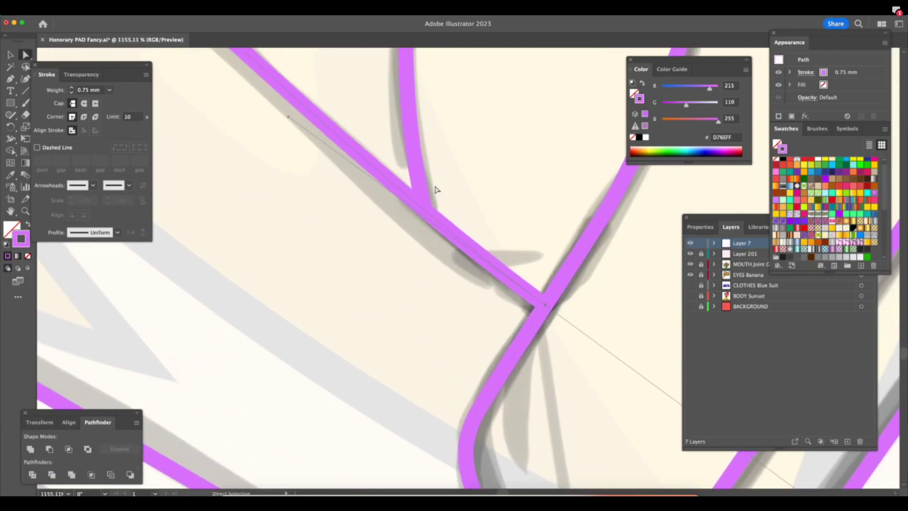
{"action": "left_click_drag", "start_coordinate": [425, 214], "coordinate": [429, 219]}
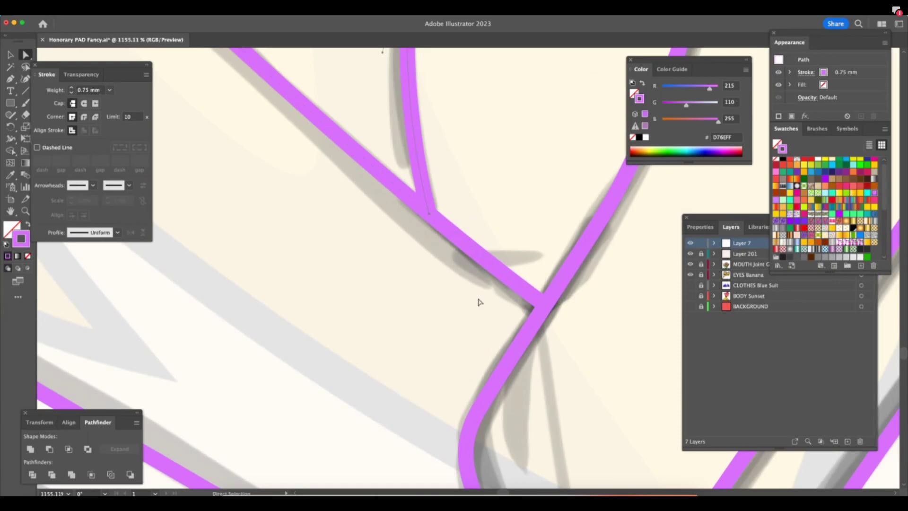
{"action": "scroll", "coordinate": [478, 302], "scroll_direction": "down", "scroll_amount": 10}
{"action": "scroll", "coordinate": [533, 386], "scroll_direction": "down", "scroll_amount": 3}
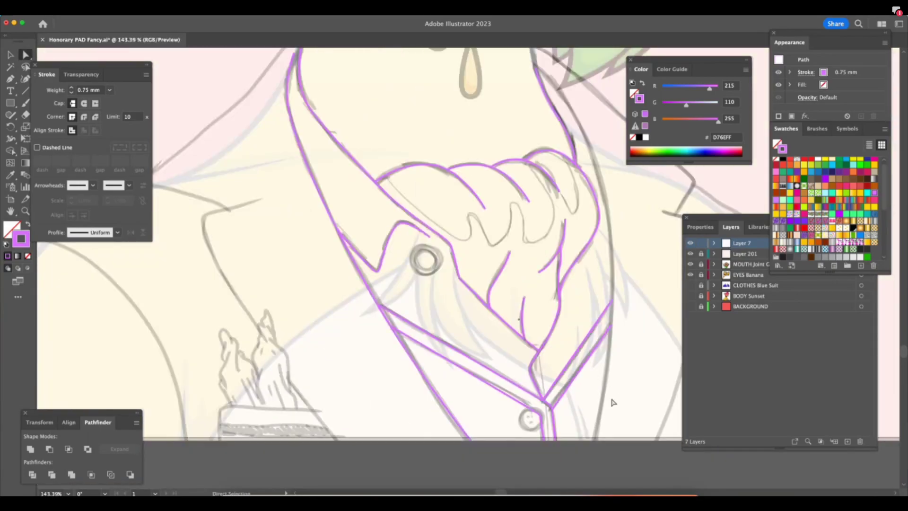
{"action": "left_click", "coordinate": [626, 407]}
{"action": "scroll", "coordinate": [621, 407], "scroll_direction": "right", "scroll_amount": 5}
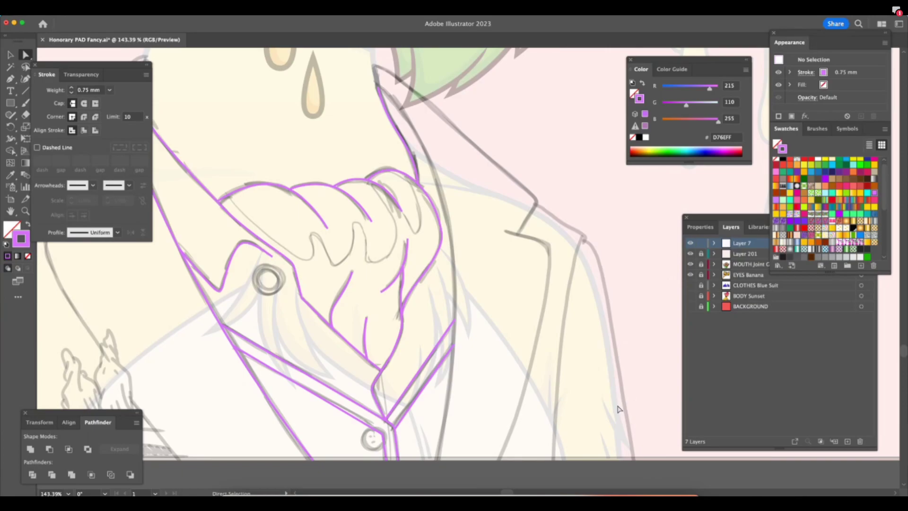
Review the traced collar, cravat and vest outlines against the whole sketched suit at different magnifications.
{"action": "key", "text": "v"}
{"action": "key", "text": "a"}
{"action": "key", "text": "super+minus"}
{"action": "key", "text": "super+minus"}
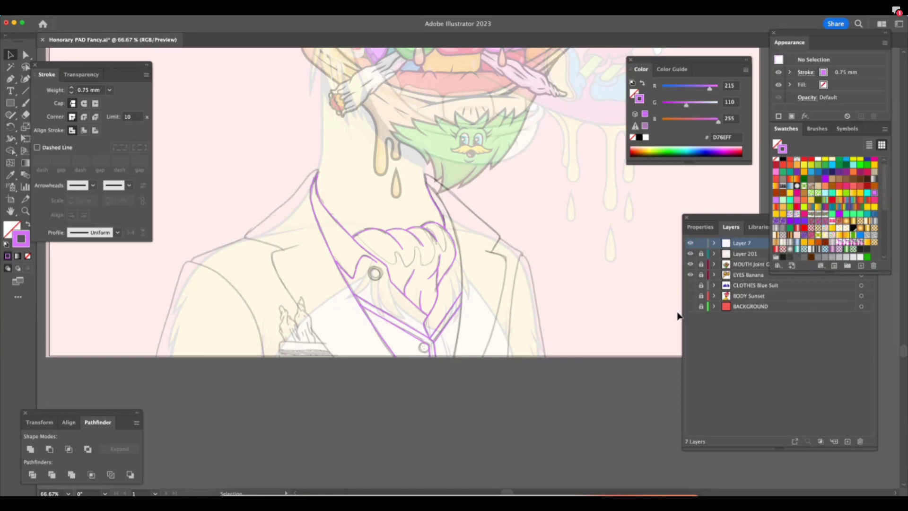
{"action": "key", "text": "super+minus"}
{"action": "key", "text": "super+minus"}
{"action": "key", "text": "super+equal"}
{"action": "key", "text": "super+equal"}
{"action": "key", "text": "super+equal"}
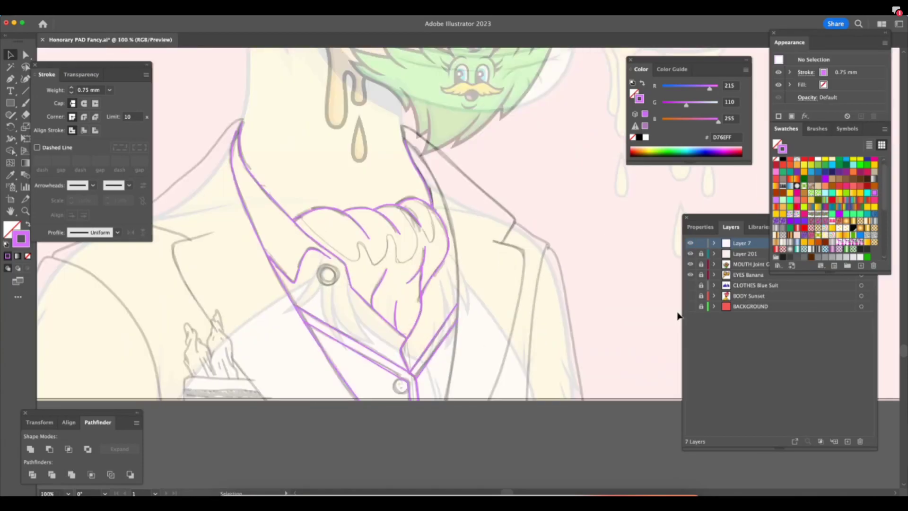
{"action": "key", "text": "super+equal"}
{"action": "left_click_drag", "start_coordinate": [52, 64], "coordinate": [67, 71]}
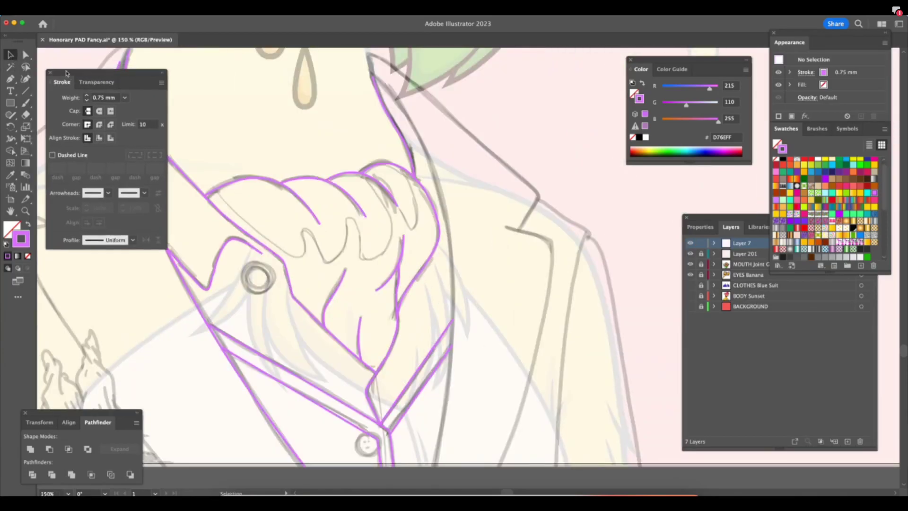
{"action": "scroll", "coordinate": [497, 261], "scroll_direction": "left", "scroll_amount": 5}
{"action": "scroll", "coordinate": [496, 261], "scroll_direction": "up", "scroll_amount": 2}
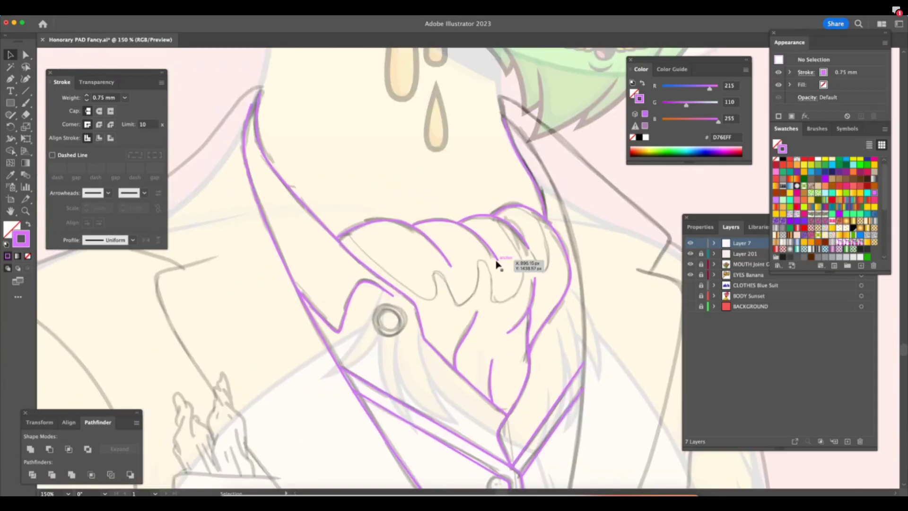
Inspect the extents of the separate cravat and collar paths by selecting them, leaving nothing selected.
{"action": "left_click", "coordinate": [469, 230]}
{"action": "scroll", "coordinate": [506, 263], "scroll_direction": "right", "scroll_amount": 4}
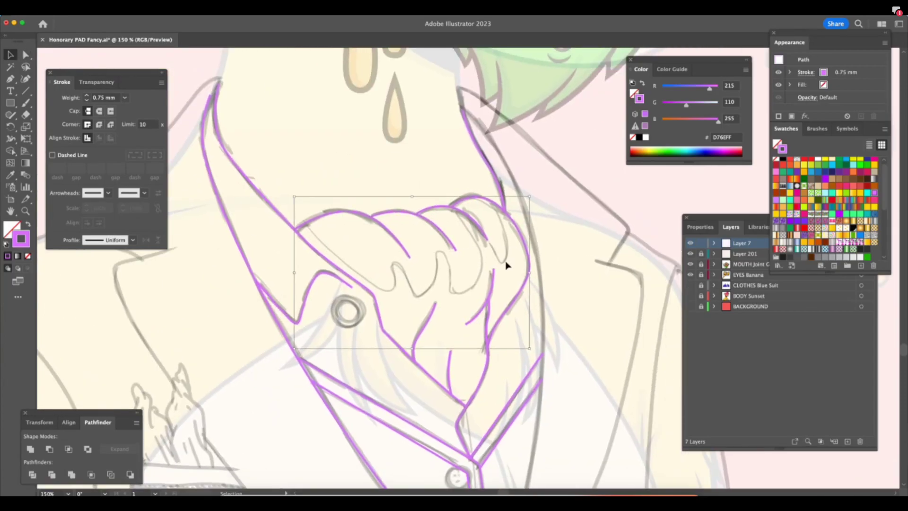
{"action": "scroll", "coordinate": [504, 268], "scroll_direction": "down", "scroll_amount": 3}
{"action": "scroll", "coordinate": [505, 268], "scroll_direction": "down", "scroll_amount": 1}
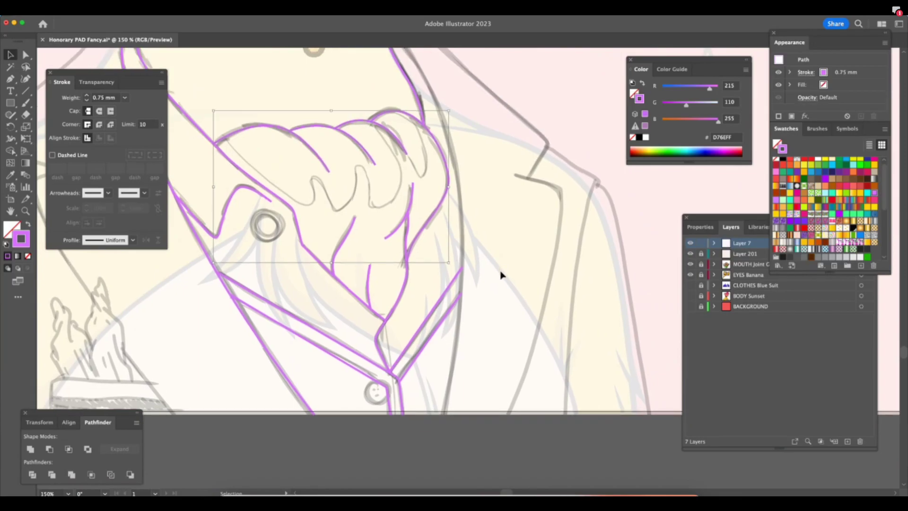
{"action": "left_click", "coordinate": [367, 261], "text": "shift"}
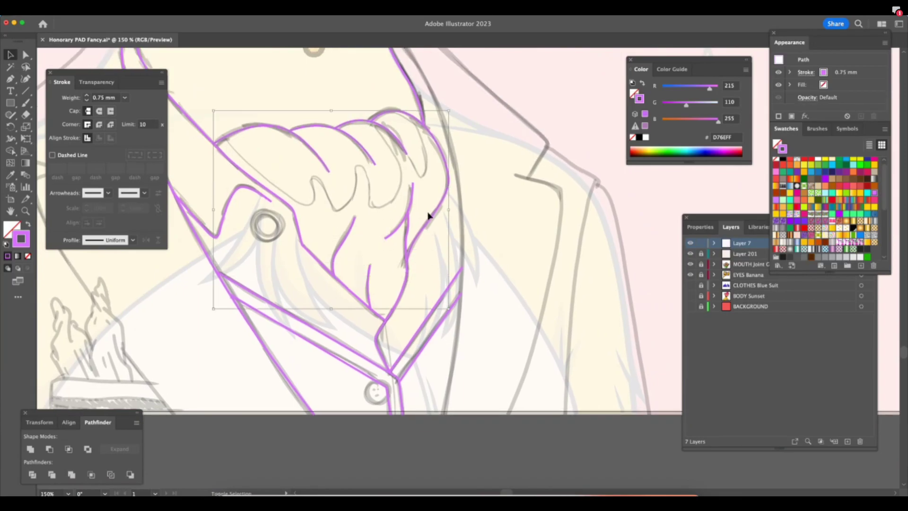
{"action": "left_click", "coordinate": [427, 303]}
{"action": "left_click", "coordinate": [401, 287]}
{"action": "left_click", "coordinate": [341, 342], "text": "shift"}
{"action": "key", "text": "a"}
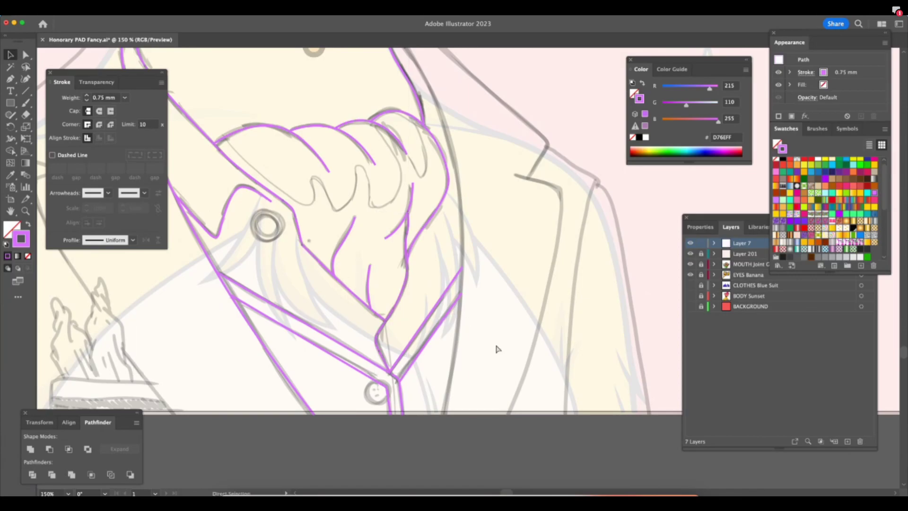
{"action": "key", "text": "super+minus"}
{"action": "key", "text": "v"}
{"action": "left_click", "coordinate": [560, 268]}
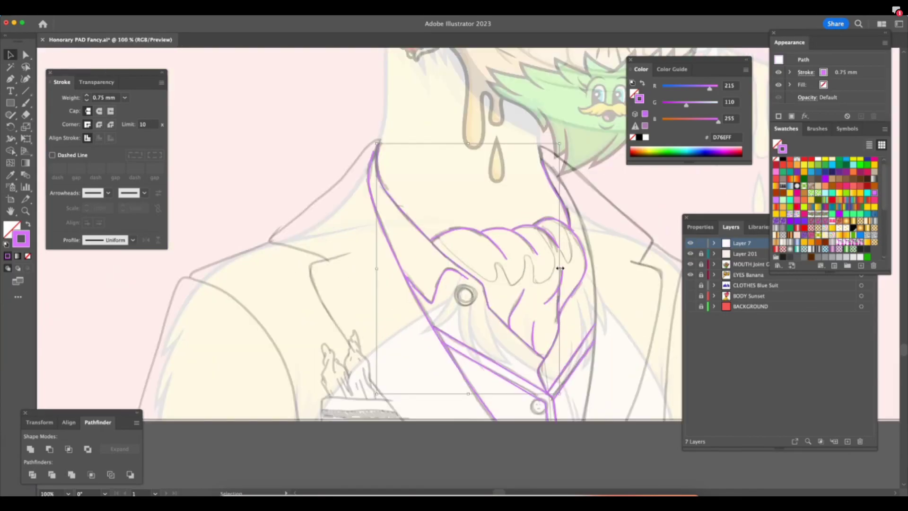
{"action": "scroll", "coordinate": [591, 399], "scroll_direction": "right", "scroll_amount": 5}
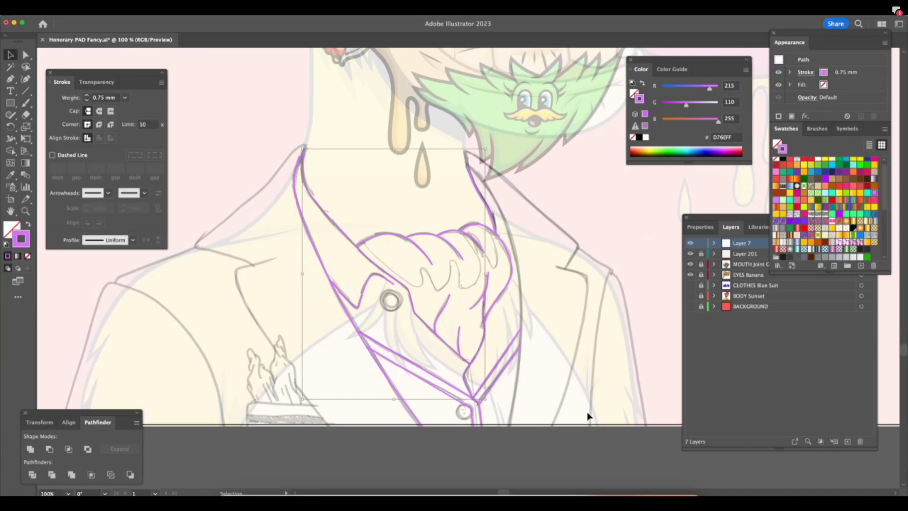
{"action": "left_click", "coordinate": [523, 289]}
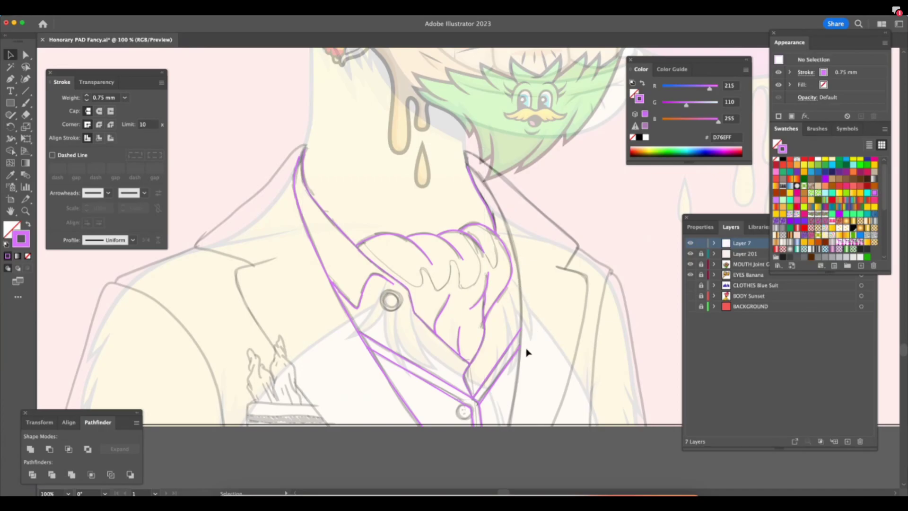
Adjust a point of the traced outline near the vest's V and deselect it.
{"action": "key", "text": "z"}
{"action": "left_click_drag", "start_coordinate": [496, 421], "coordinate": [558, 392]}
{"action": "left_click_drag", "start_coordinate": [480, 433], "coordinate": [534, 404]}
{"action": "left_click_drag", "start_coordinate": [445, 421], "coordinate": [544, 390]}
{"action": "key", "text": "a"}
{"action": "left_click", "coordinate": [455, 336]}
{"action": "left_click_drag", "start_coordinate": [449, 340], "coordinate": [442, 353]}
{"action": "left_click", "coordinate": [527, 332]}
{"action": "key", "text": "z"}
{"action": "left_click_drag", "start_coordinate": [573, 321], "coordinate": [355, 416]}
{"action": "key", "text": "a"}
{"action": "scroll", "coordinate": [595, 263], "scroll_direction": "right", "scroll_amount": 4}
{"action": "scroll", "coordinate": [595, 263], "scroll_direction": "up", "scroll_amount": 3}
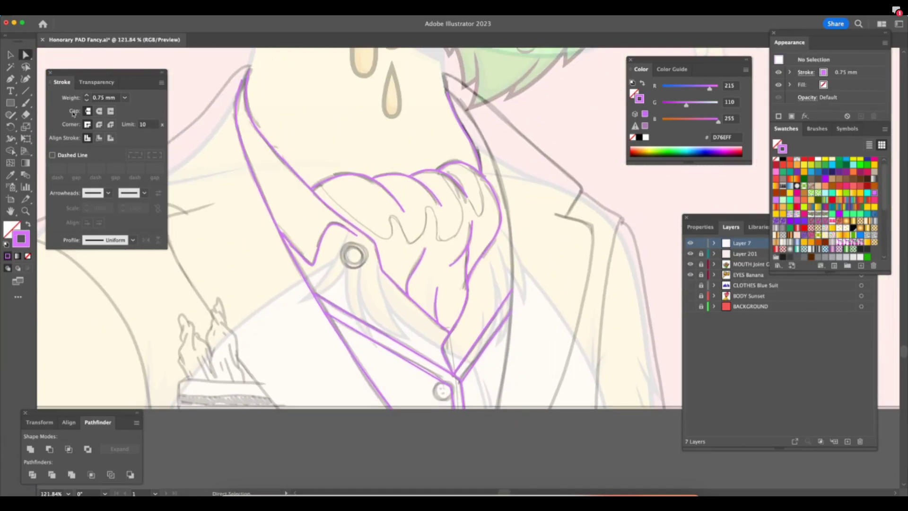
Show the CLOTHES Blue Suit layer and hide the Layer 201 sketch.
{"action": "left_click", "coordinate": [12, 56]}
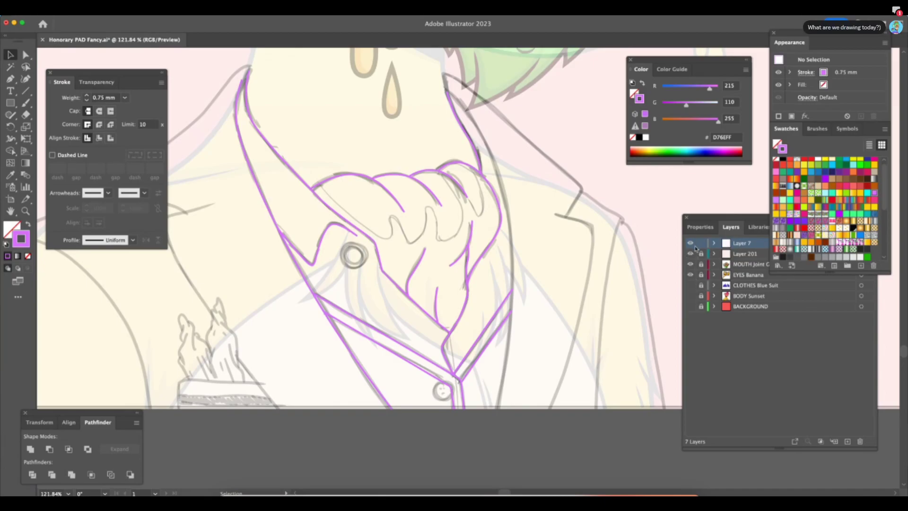
{"action": "left_click", "coordinate": [690, 285]}
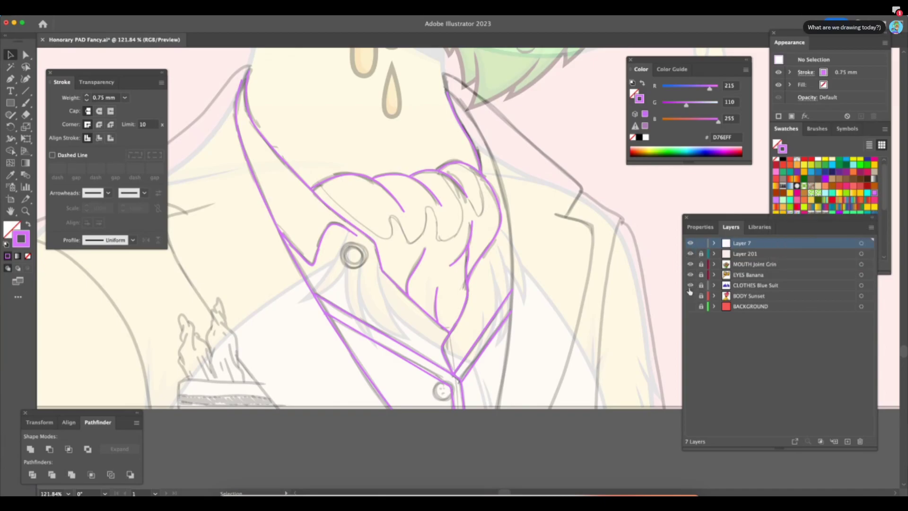
{"action": "left_click", "coordinate": [690, 254]}
Unlock only the CLOTHES Blue Suit layer and select the lapel outline running from the green beard to the vest's outer edge.
{"action": "key", "text": "a"}
{"action": "left_click", "coordinate": [700, 286], "text": "alt"}
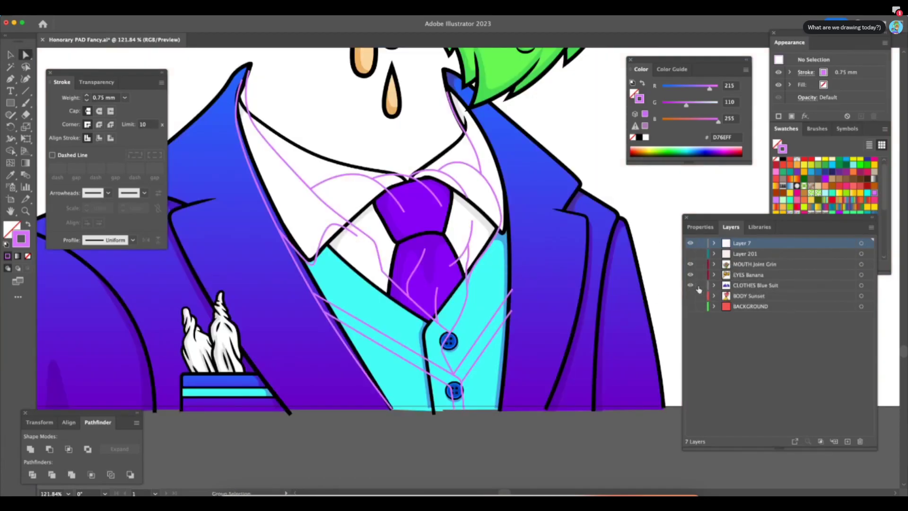
{"action": "left_click", "coordinate": [512, 265]}
{"action": "key", "text": "z"}
{"action": "mouse_move", "coordinate": [569, 405]}
{"action": "left_mouse_down"}
{"action": "mouse_move", "coordinate": [515, 416]}
{"action": "mouse_move", "coordinate": [568, 416]}
{"action": "left_mouse_up"}
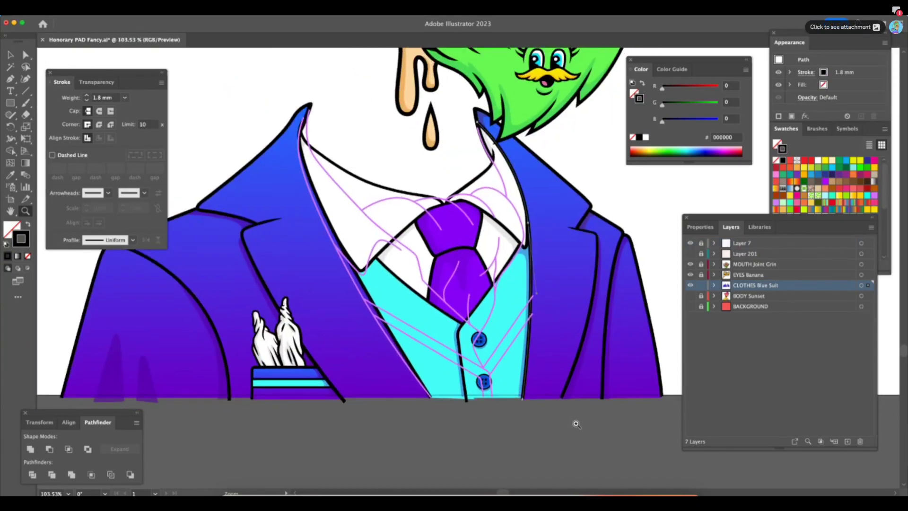
Duplicate the CLOTHES Blue Suit layer and lock the original.
{"action": "key", "text": "v"}
{"action": "key", "text": "Tab"}
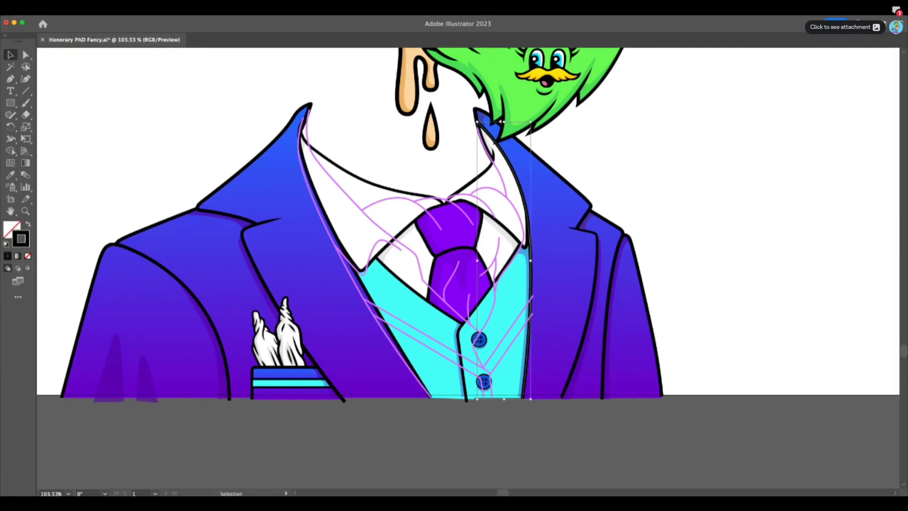
{"action": "key", "text": "Tab"}
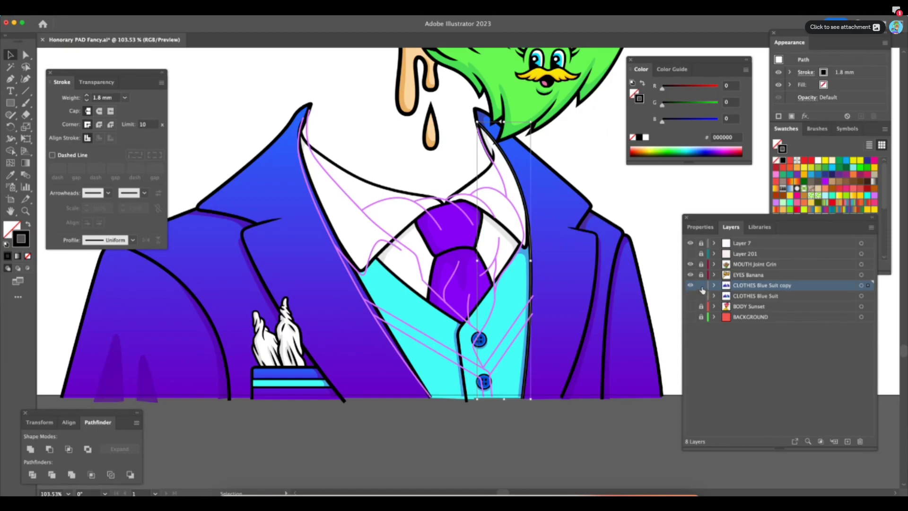
{"action": "left_click", "coordinate": [701, 295]}
Try deleting the black lapel, sleeve and shoulder outlines from the jacket half without the pocket on the copied layer.
{"action": "key", "text": "a"}
{"action": "left_click", "coordinate": [567, 378]}
{"action": "left_click", "coordinate": [585, 214]}
{"action": "key", "text": "Delete"}
{"action": "key", "text": "Delete"}
{"action": "left_click", "coordinate": [597, 265]}
{"action": "key", "text": "Delete"}
{"action": "key", "text": "Delete"}
{"action": "left_click", "coordinate": [608, 297]}
{"action": "key", "text": "Delete"}
{"action": "key", "text": "Delete"}
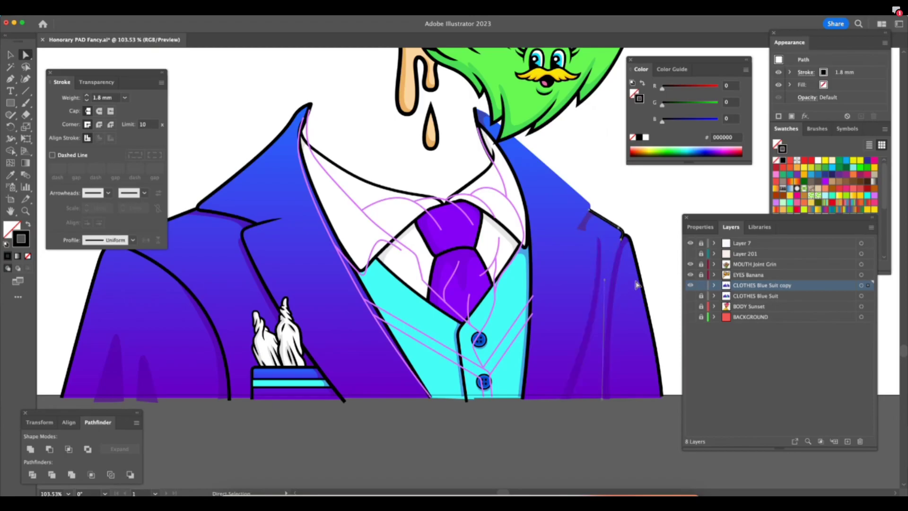
{"action": "left_click", "coordinate": [641, 280]}
{"action": "key", "text": "Delete"}
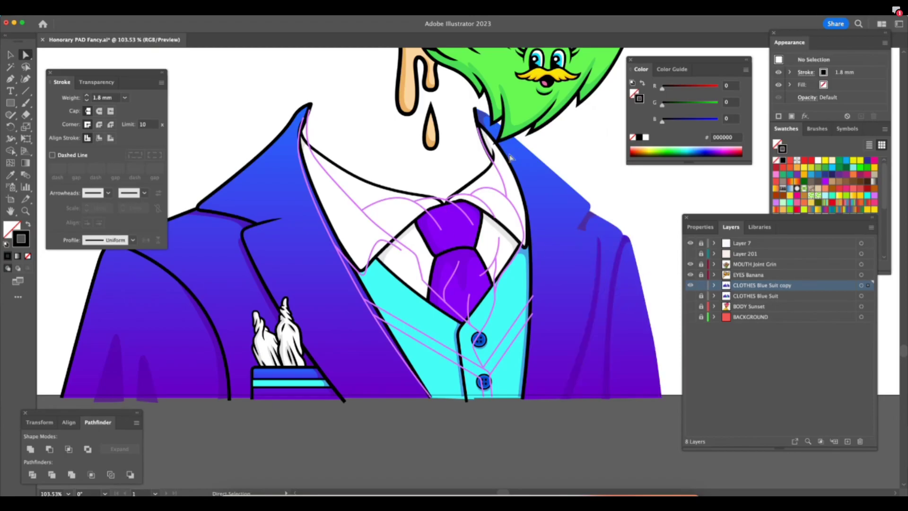
Select the lapel outlines above the pocket and undo the recent jacket outline deletions.
{"action": "left_click", "coordinate": [514, 174]}
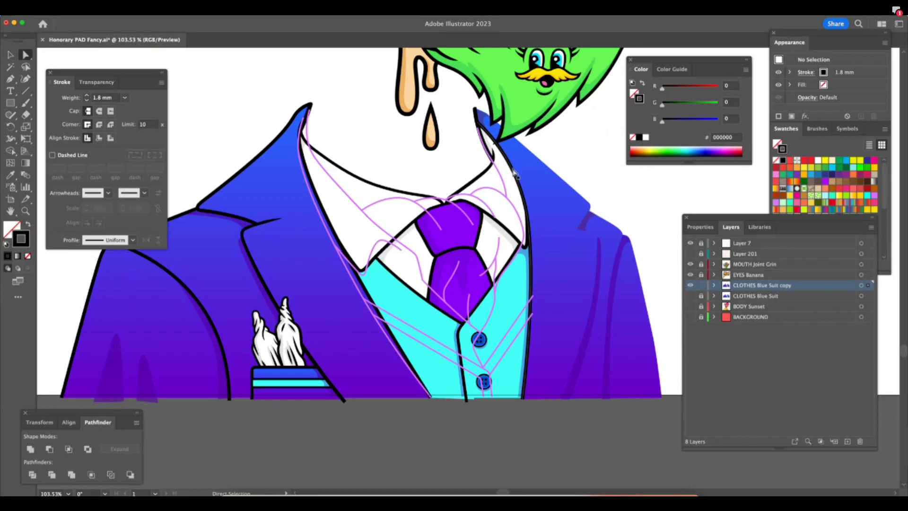
{"action": "left_click", "coordinate": [295, 117]}
{"action": "left_click", "coordinate": [263, 224]}
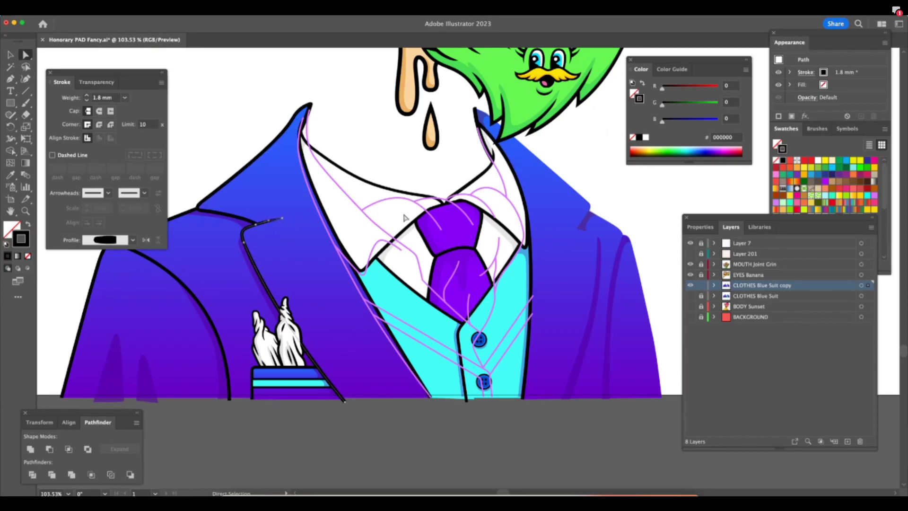
{"action": "key", "text": "v"}
{"action": "key", "text": "super+z"}
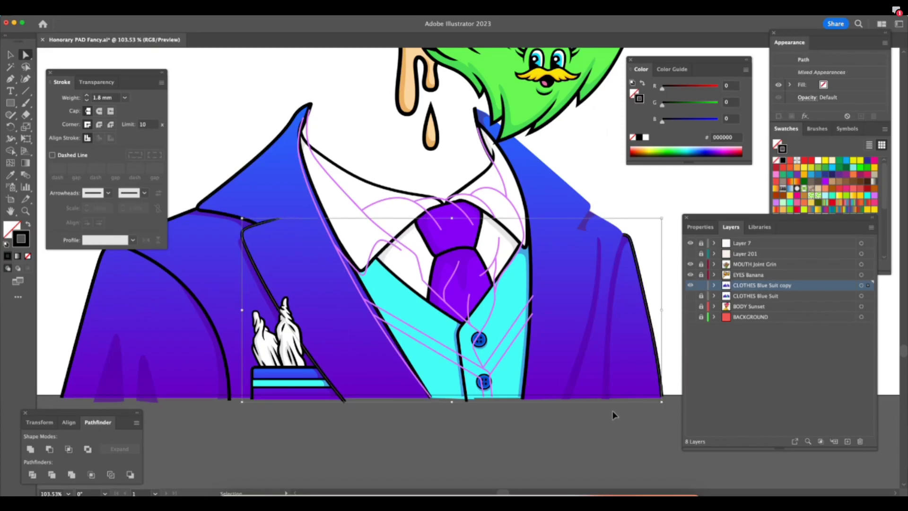
{"action": "left_click", "coordinate": [613, 417], "text": "shift"}
{"action": "left_click", "coordinate": [612, 419], "text": "shift"}
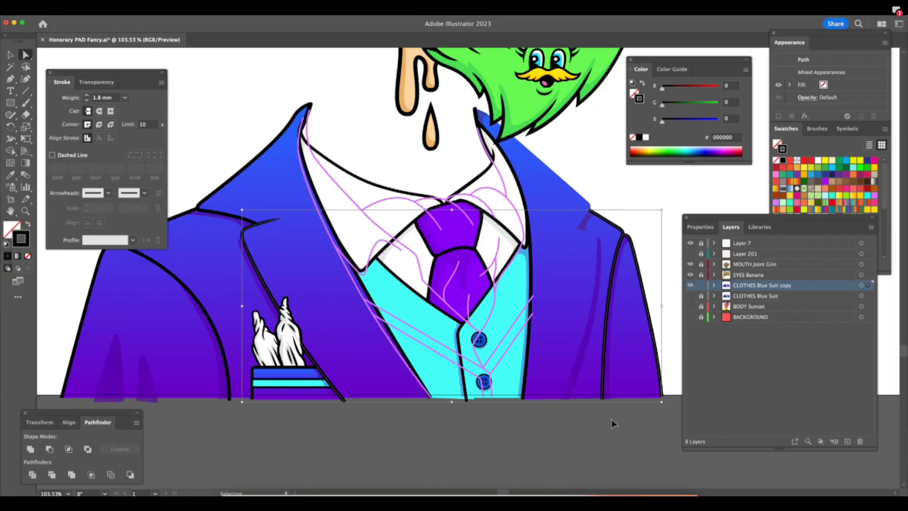
{"action": "left_click", "coordinate": [611, 421], "text": "shift"}
Replace the edited suit copy with a fresh duplicate of CLOTHES Blue Suit, leaving the original hidden and the duplicate unlocked.
{"action": "left_click", "coordinate": [690, 285]}
{"action": "left_click", "coordinate": [690, 296]}
{"action": "left_click", "coordinate": [790, 297]}
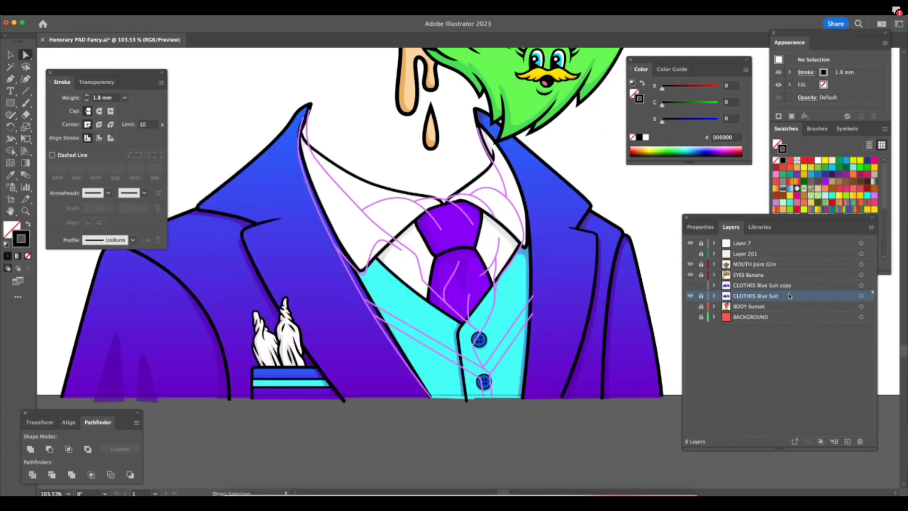
{"action": "key", "text": "shift+Tab"}
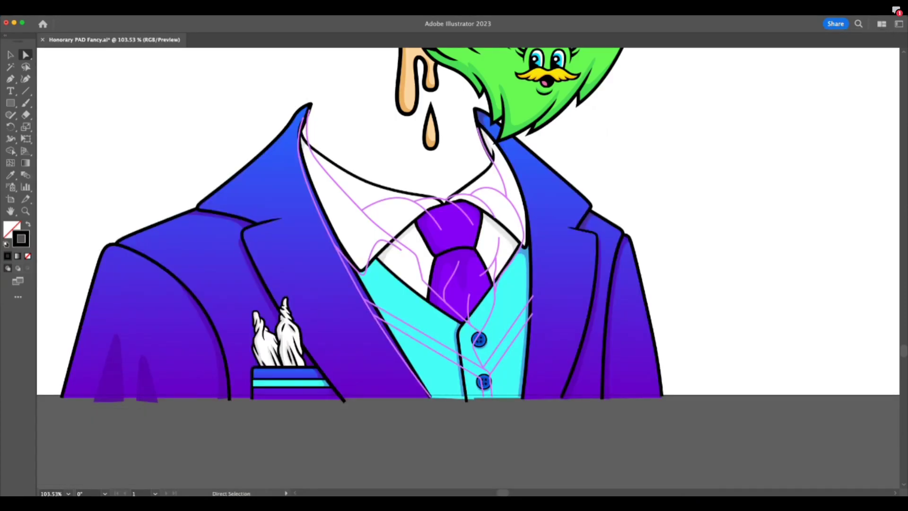
{"action": "key", "text": "shift+Tab"}
{"action": "left_click", "coordinate": [690, 295]}
{"action": "left_click", "coordinate": [701, 285]}
Isolate the copied suit's clip group down to its nested group and inspect the lapel outlines and jacket fill by selecting them.
{"action": "key", "text": "v"}
{"action": "key", "text": "super+a"}
{"action": "left_click_drag", "start_coordinate": [128, 76], "coordinate": [124, 49]}
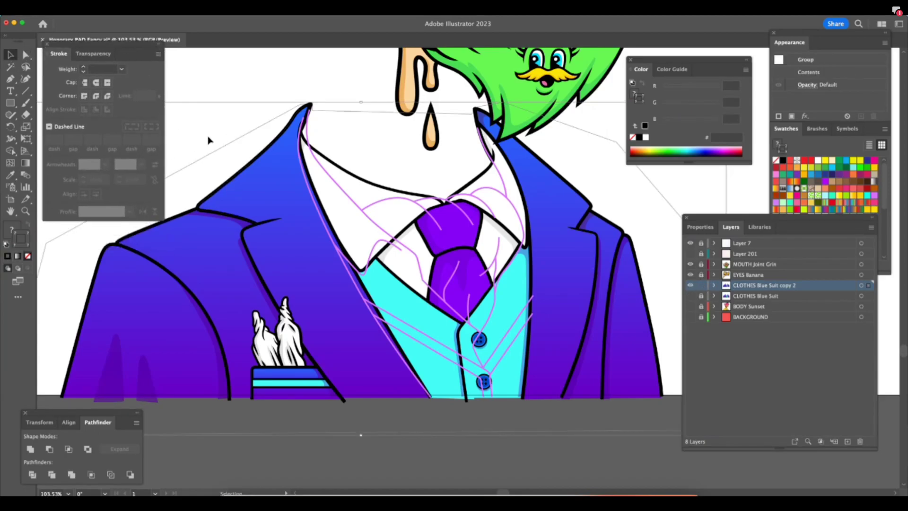
{"action": "double_click", "coordinate": [227, 190]}
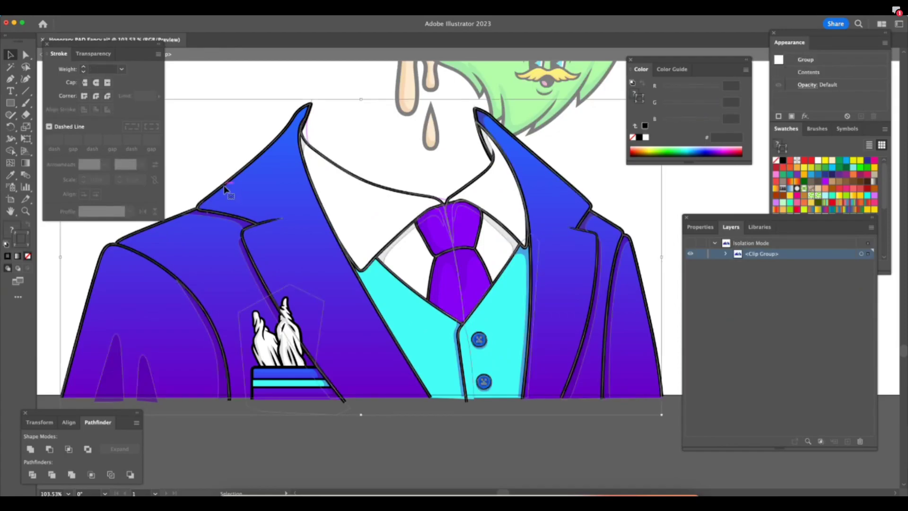
{"action": "double_click", "coordinate": [228, 189]}
{"action": "left_click", "coordinate": [228, 188]}
{"action": "left_click", "coordinate": [251, 259], "text": "shift"}
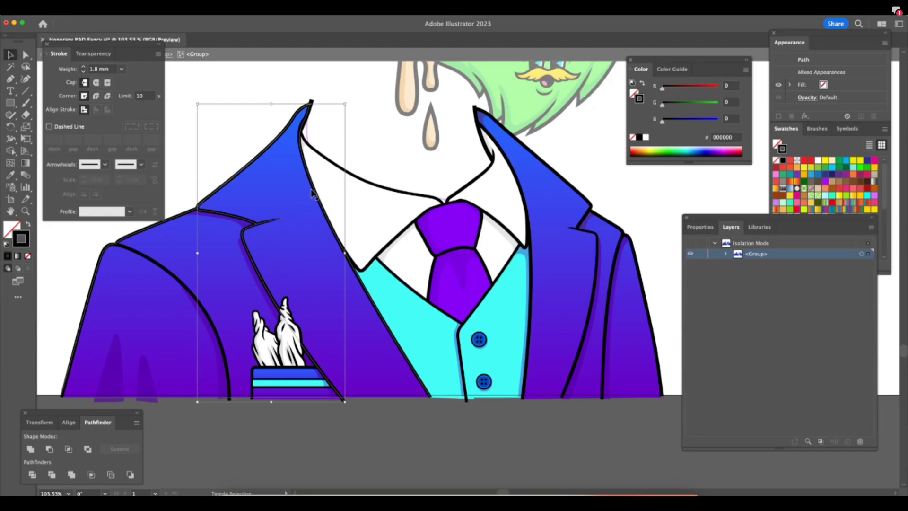
{"action": "left_click", "coordinate": [410, 402]}
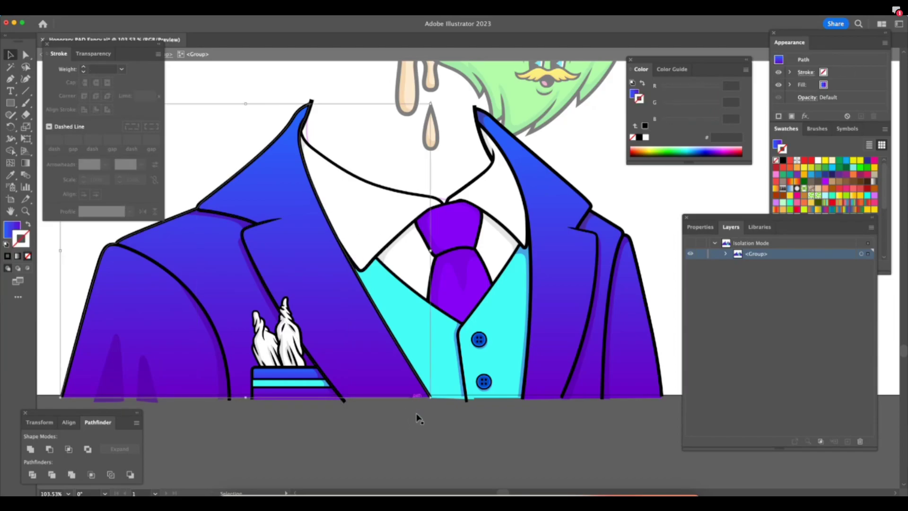
{"action": "left_click", "coordinate": [415, 290]}
{"action": "left_click", "coordinate": [425, 236]}
{"action": "left_click", "coordinate": [422, 214]}
{"action": "left_click", "coordinate": [415, 191]}
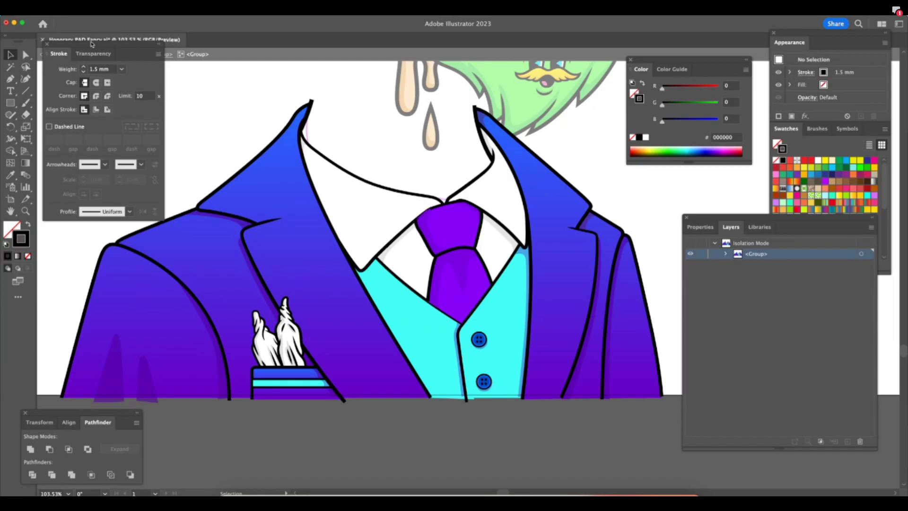
Move the Stroke panel clear of the document tab and exit isolation mode.
{"action": "left_click_drag", "start_coordinate": [66, 44], "coordinate": [64, 61]}
{"action": "left_click", "coordinate": [45, 54]}
{"action": "left_click", "coordinate": [45, 54]}
{"action": "left_click", "coordinate": [46, 54]}
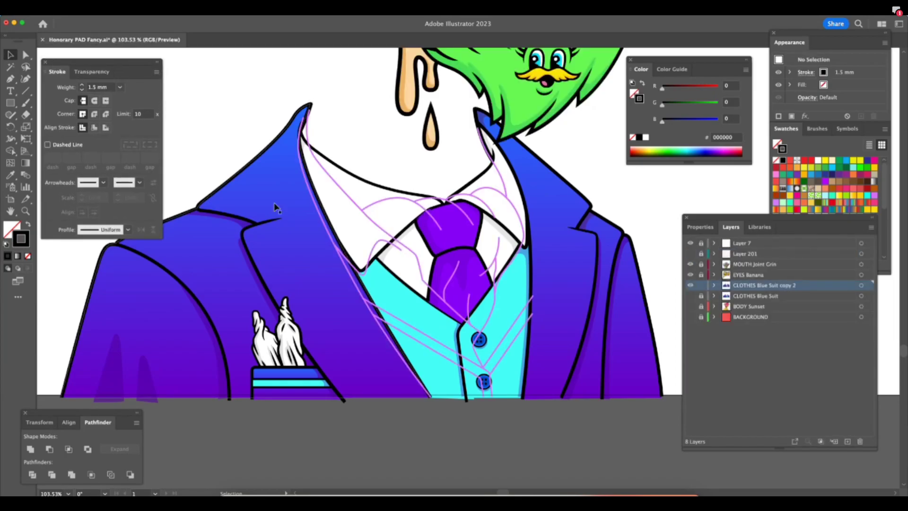
Delete the two black neckline strokes along the top of the white shirt on the suit copy.
{"action": "left_click", "coordinate": [409, 198]}
{"action": "key", "text": "a"}
{"action": "left_click", "coordinate": [289, 114]}
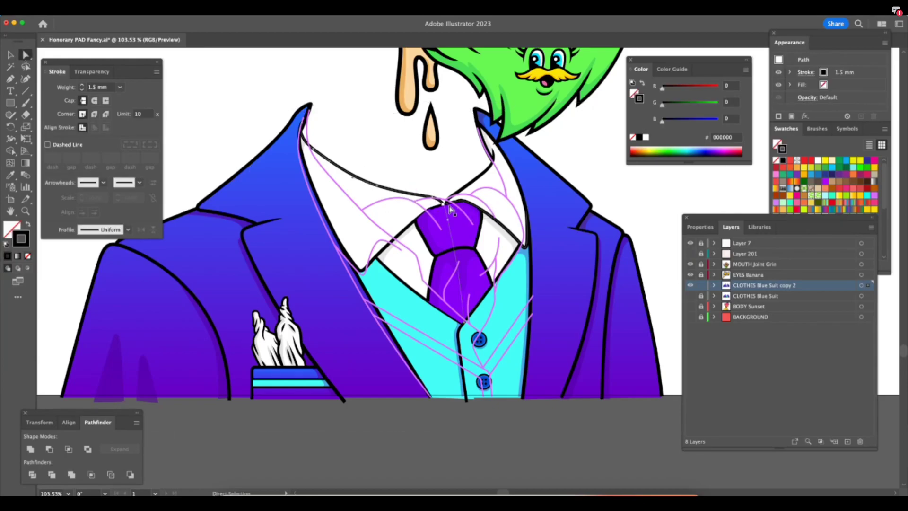
{"action": "key", "text": "Delete"}
{"action": "left_click_drag", "start_coordinate": [465, 181], "coordinate": [482, 203]}
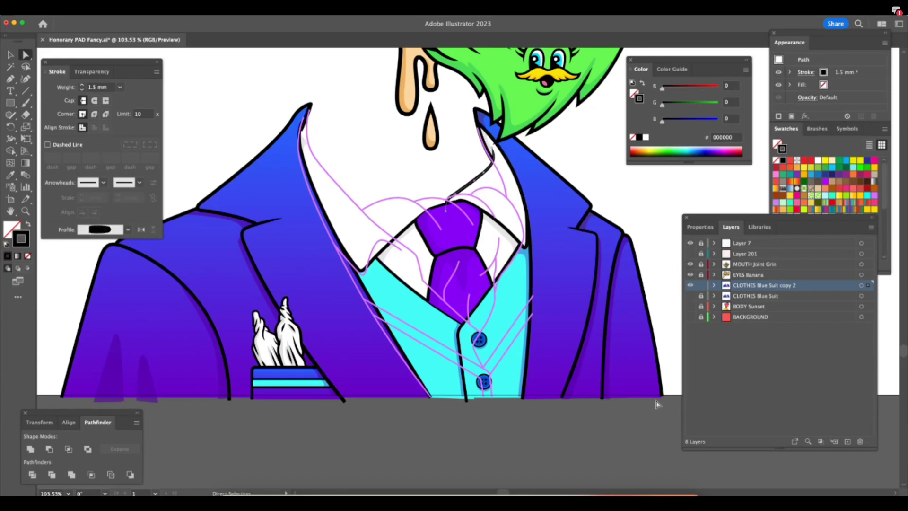
{"action": "key", "text": "ctrl+z"}
{"action": "key", "text": "ctrl+z"}
{"action": "key", "text": "ctrl+z"}
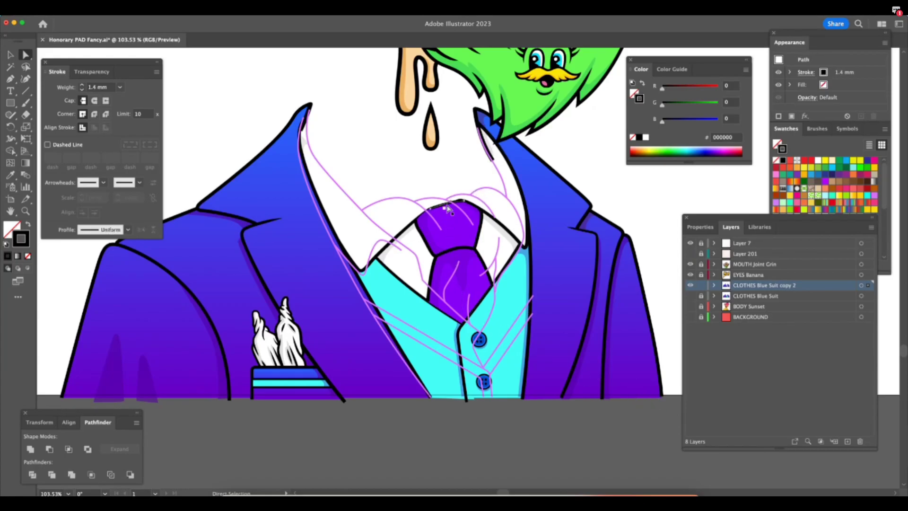
Delete the purple tie together with the shirt collar's outlines and shading.
{"action": "left_click", "coordinate": [422, 163]}
{"action": "left_click", "coordinate": [480, 257]}
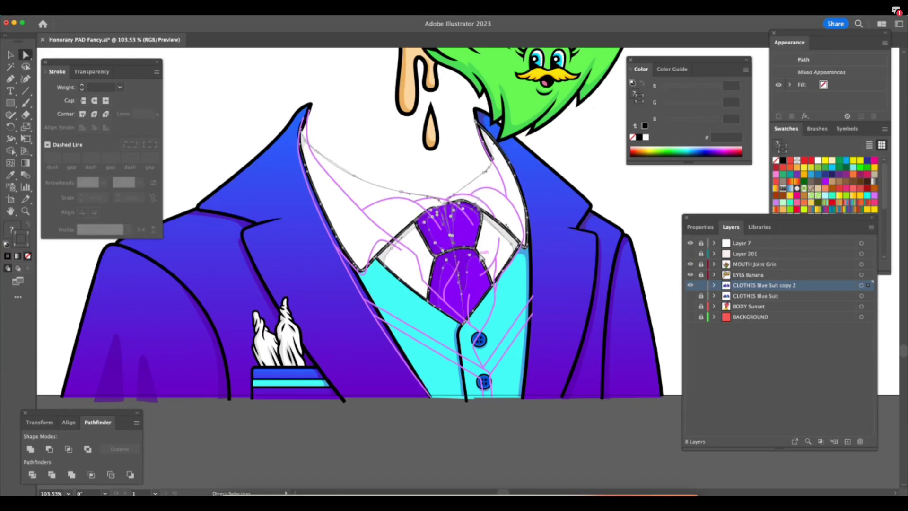
{"action": "key", "text": "Delete"}
{"action": "left_click", "coordinate": [393, 275]}
{"action": "key", "text": "Delete"}
Delete the cyan vest fill and its remaining black outlines.
{"action": "left_click_drag", "start_coordinate": [415, 239], "coordinate": [453, 305]}
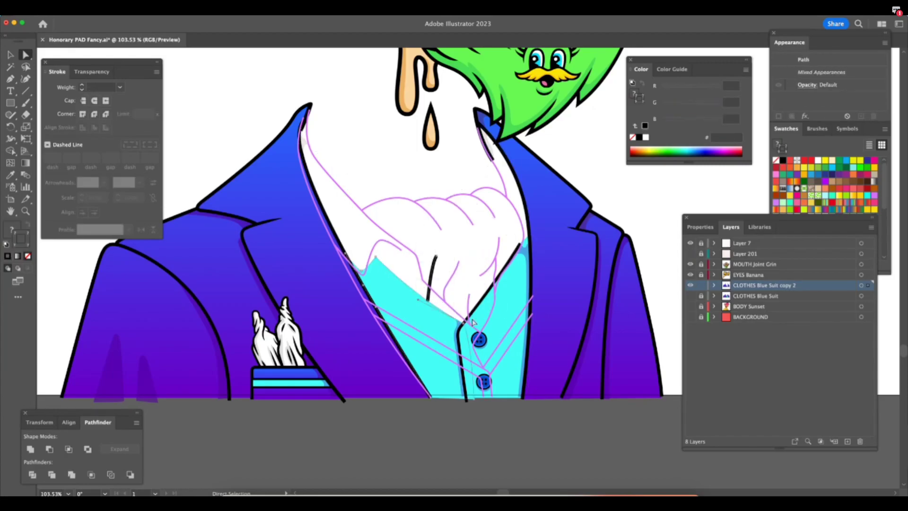
{"action": "key", "text": "Delete"}
{"action": "left_click_drag", "start_coordinate": [447, 314], "coordinate": [479, 333]}
{"action": "key", "text": "Delete"}
{"action": "key", "text": "Delete"}
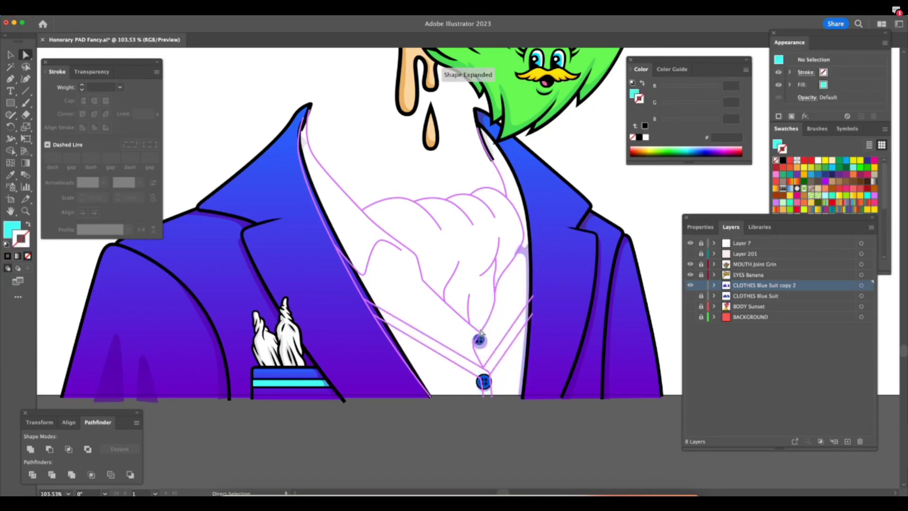
Delete both vest buttons and the leftover shading shapes along the vest edge and shirt collar.
{"action": "left_click", "coordinate": [484, 369]}
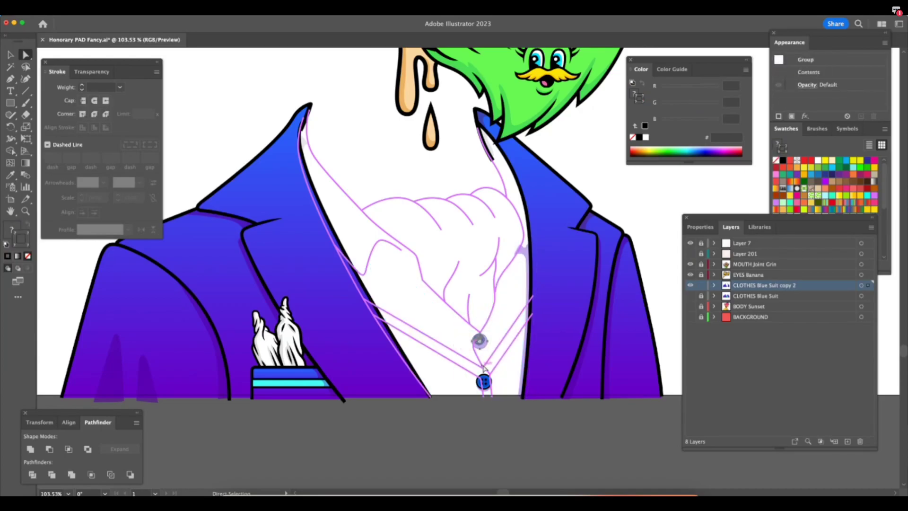
{"action": "left_click", "coordinate": [523, 255]}
{"action": "key", "text": "Delete"}
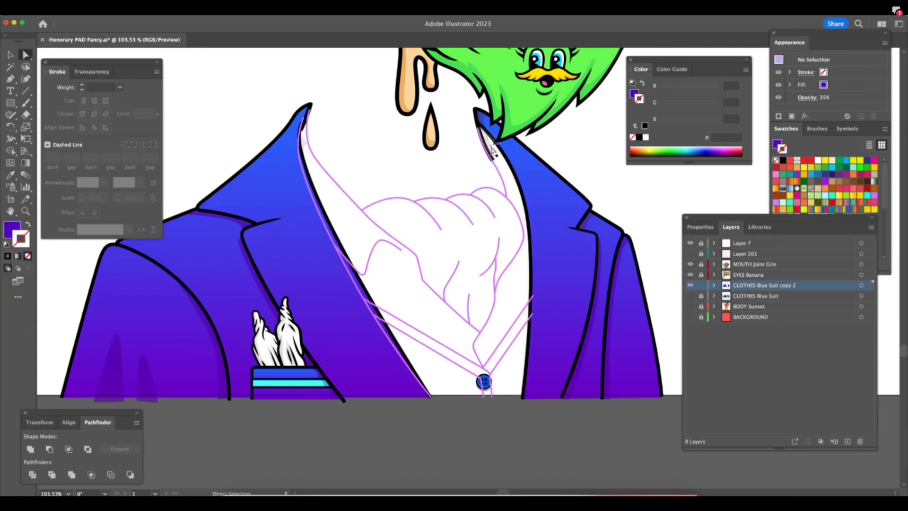
{"action": "left_click", "coordinate": [492, 150]}
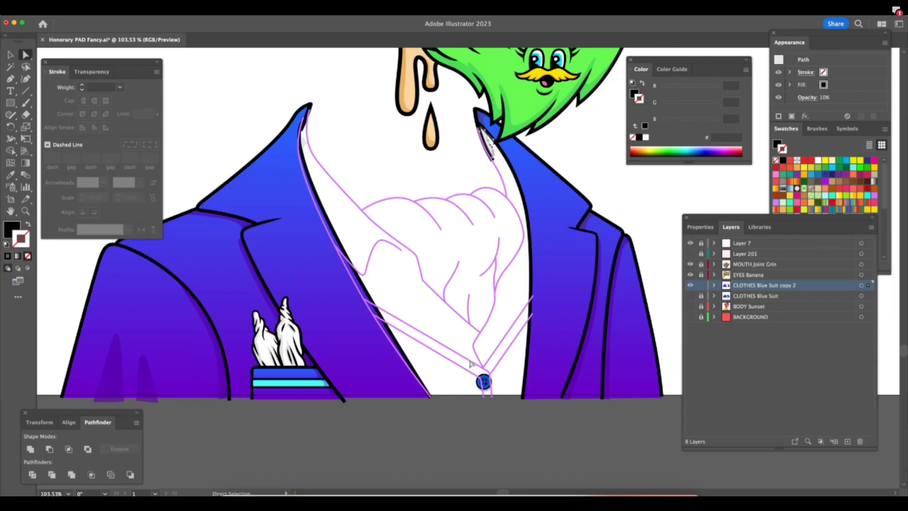
{"action": "left_click_drag", "start_coordinate": [496, 399], "coordinate": [497, 402]}
{"action": "key", "text": "Delete"}
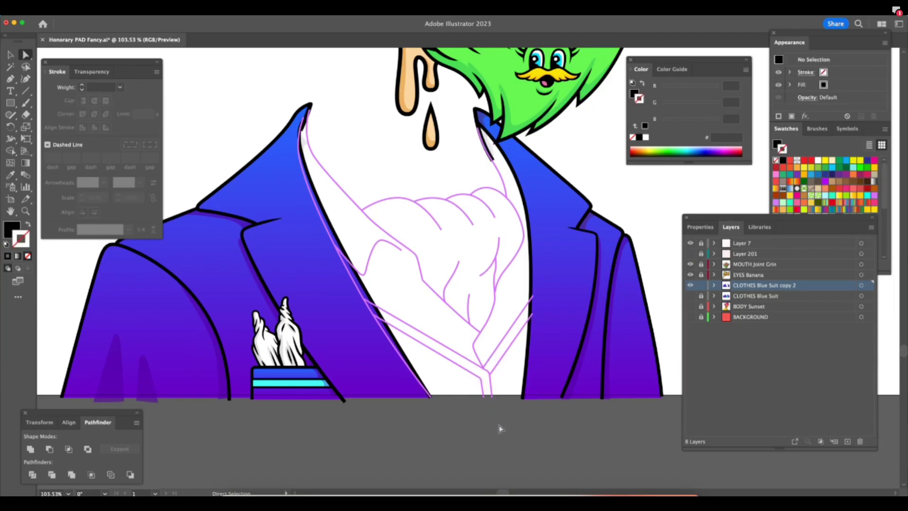
{"action": "left_click", "coordinate": [305, 143]}
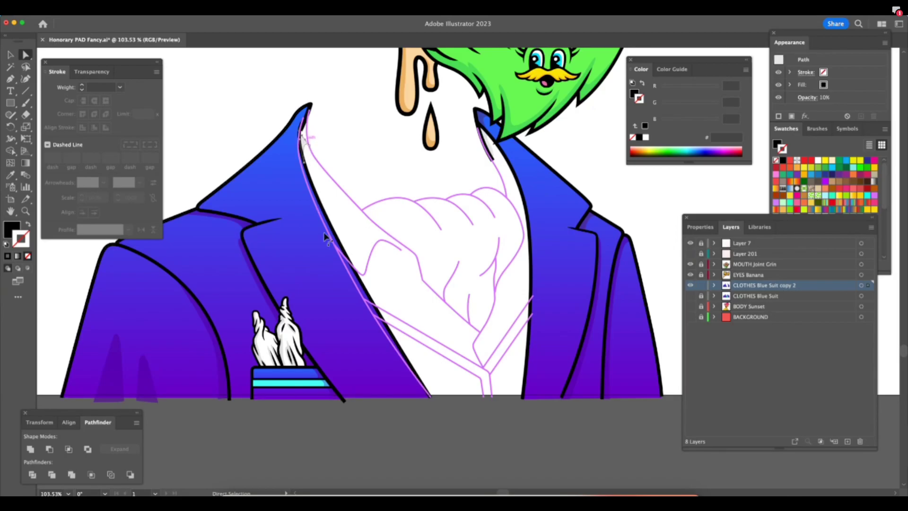
{"action": "key", "text": "super+shift+a"}
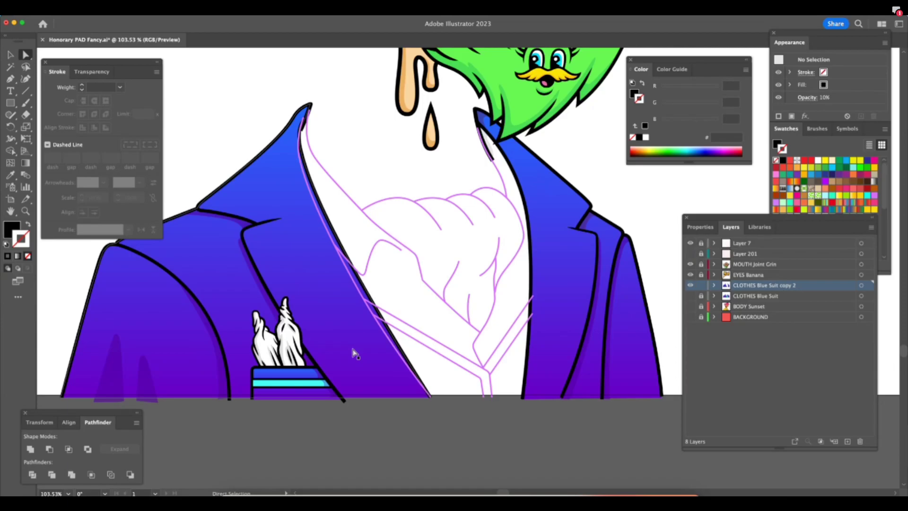
Unlock only Layer 7 and extend the upper end of the purple lapel outline toward the pocket-side collar tip.
{"action": "key", "text": "z"}
{"action": "left_click_drag", "start_coordinate": [334, 89], "coordinate": [387, 94]}
{"action": "left_click_drag", "start_coordinate": [284, 101], "coordinate": [405, 93]}
{"action": "key", "text": "a"}
{"action": "left_click", "coordinate": [702, 244], "text": "alt"}
{"action": "left_click_drag", "start_coordinate": [284, 172], "coordinate": [293, 160]}
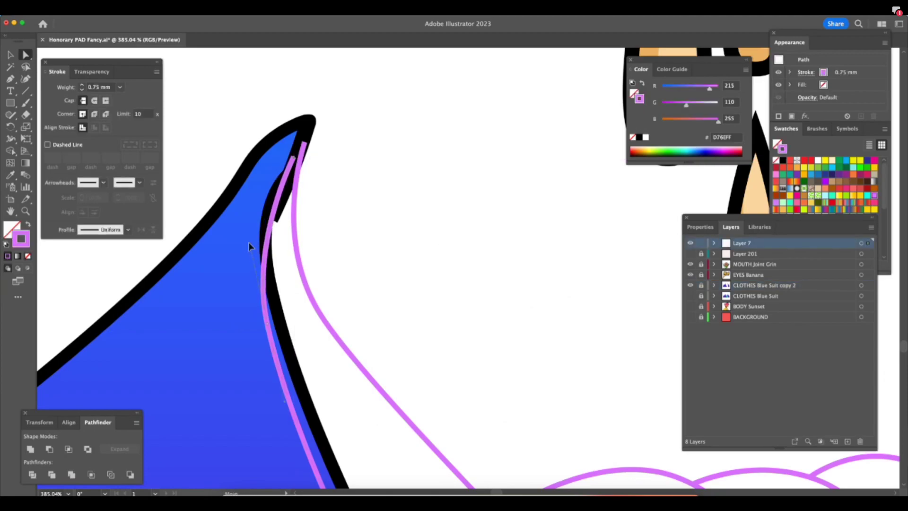
Reshape the lower part of the purple lapel outline along the jacket's pocket-side edge and extend its lower end past the artboard.
{"action": "key", "text": "z"}
{"action": "left_click", "coordinate": [526, 368], "text": "alt"}
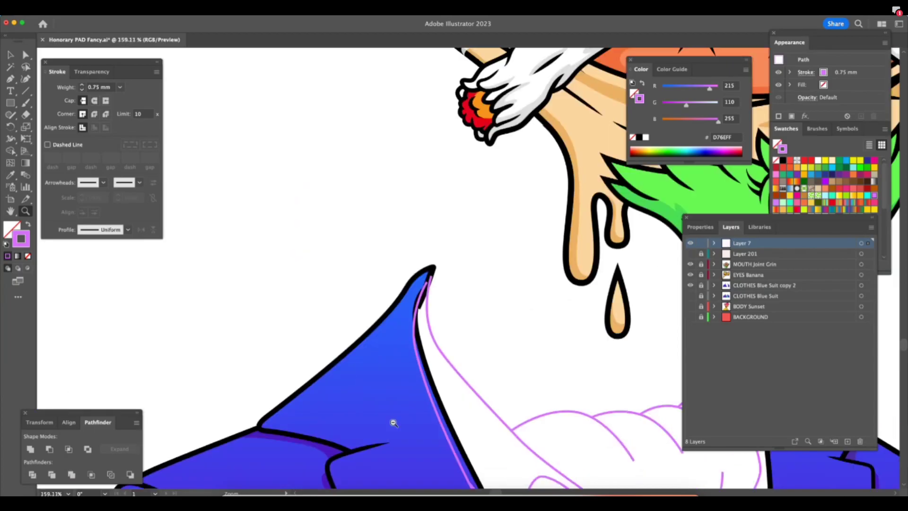
{"action": "left_click", "coordinate": [536, 381], "text": "alt"}
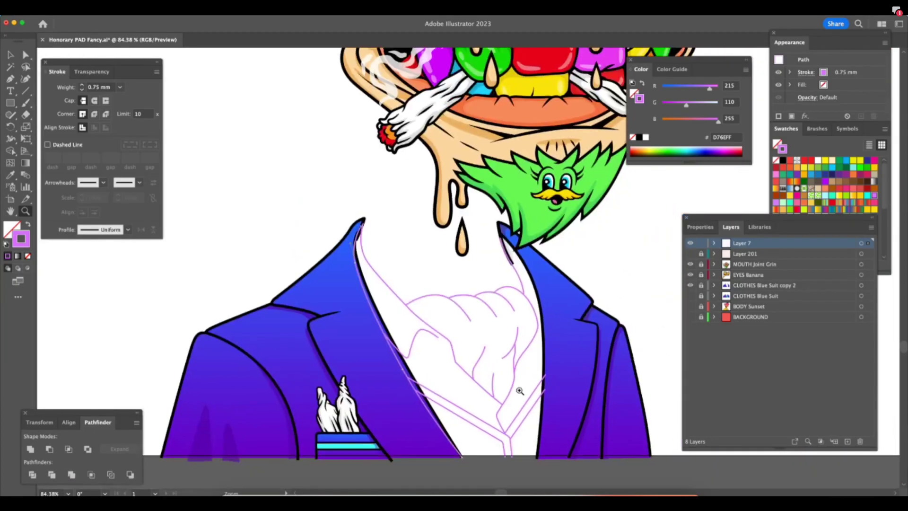
{"action": "left_click_drag", "start_coordinate": [416, 435], "coordinate": [482, 407]}
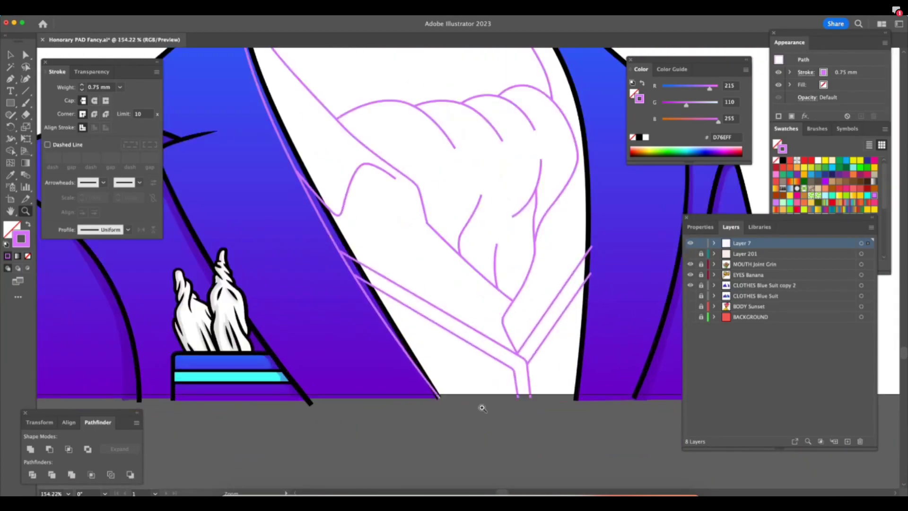
{"action": "key", "text": "a"}
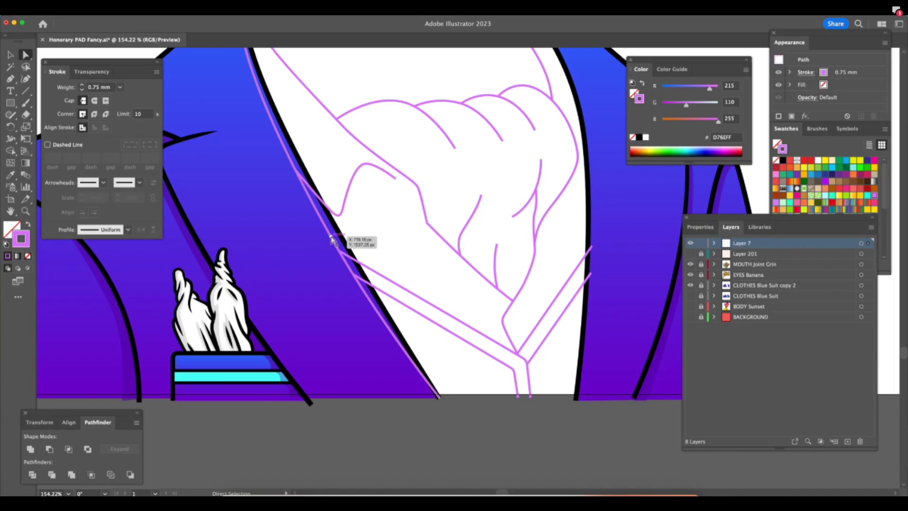
{"action": "left_click_drag", "start_coordinate": [333, 241], "coordinate": [337, 239]}
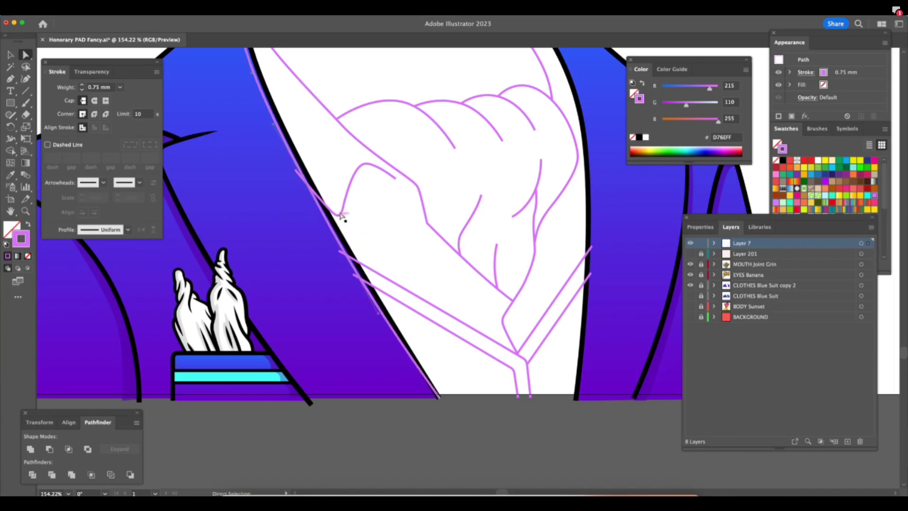
{"action": "mouse_move", "coordinate": [439, 398]}
{"action": "left_mouse_down"}
{"action": "mouse_move", "coordinate": [450, 421]}
{"action": "mouse_move", "coordinate": [445, 406]}
{"action": "left_mouse_up"}
Refine the purple lapel curve below the pocket-side collar tip and pull the nearby shirt fold line's end toward the lapel outline.
{"action": "key", "text": "z"}
{"action": "left_click_drag", "start_coordinate": [450, 405], "coordinate": [381, 414]}
{"action": "left_click_drag", "start_coordinate": [321, 116], "coordinate": [346, 122]}
{"action": "scroll", "coordinate": [346, 122], "scroll_direction": "up", "scroll_amount": 2}
{"action": "key", "text": "a"}
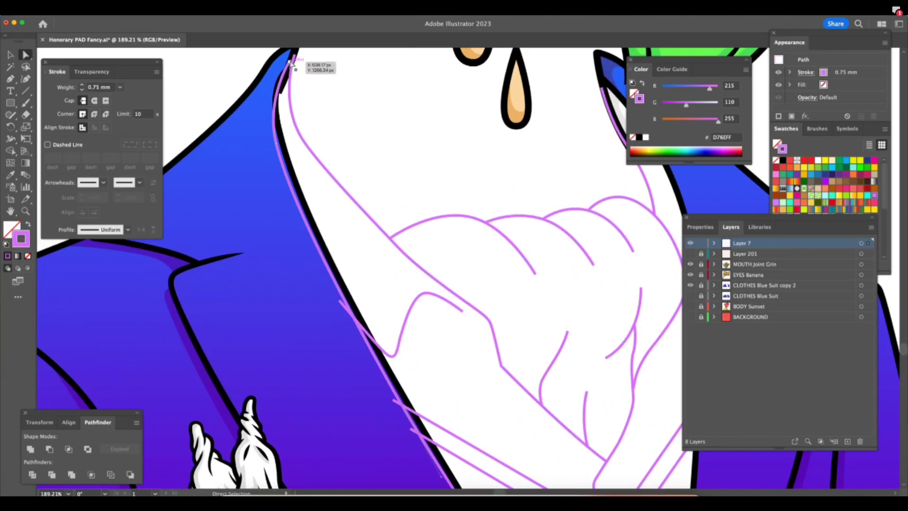
{"action": "left_click_drag", "start_coordinate": [277, 145], "coordinate": [276, 138]}
{"action": "left_click", "coordinate": [265, 97]}
{"action": "left_click", "coordinate": [279, 125]}
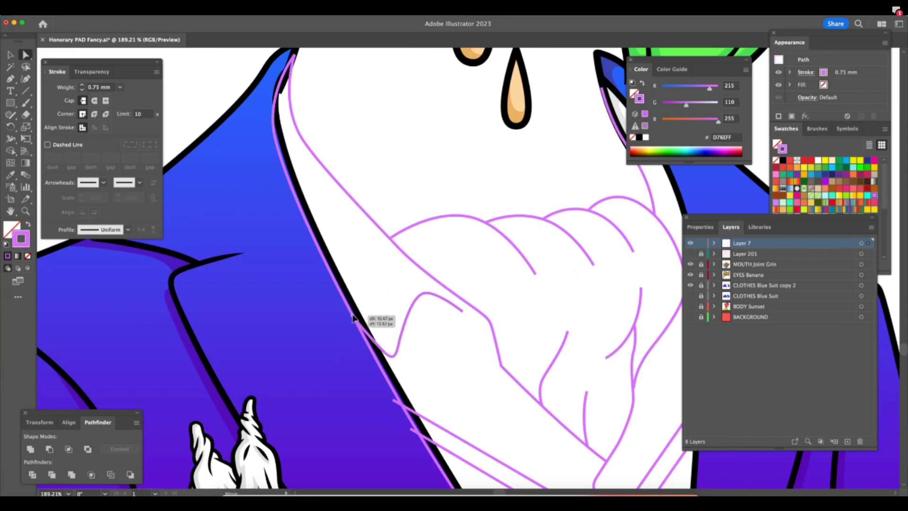
Move the pocket-side ends of the shirt fold line and both purple vest lines onto the lapel outline.
{"action": "key", "text": "z"}
{"action": "left_click_drag", "start_coordinate": [443, 386], "coordinate": [516, 385]}
{"action": "key", "text": "a"}
{"action": "left_click_drag", "start_coordinate": [294, 268], "coordinate": [290, 259]}
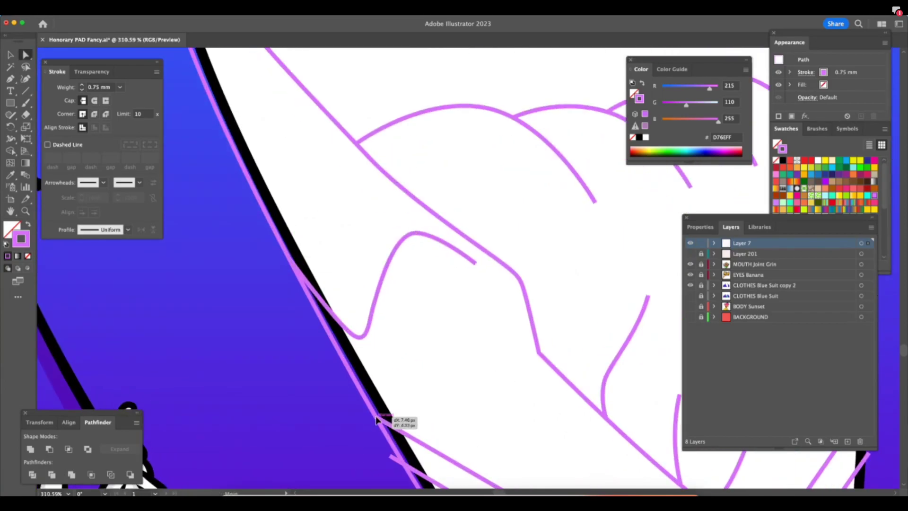
{"action": "scroll", "coordinate": [506, 409], "scroll_direction": "down", "scroll_amount": 5}
{"action": "scroll", "coordinate": [506, 410], "scroll_direction": "right", "scroll_amount": 4}
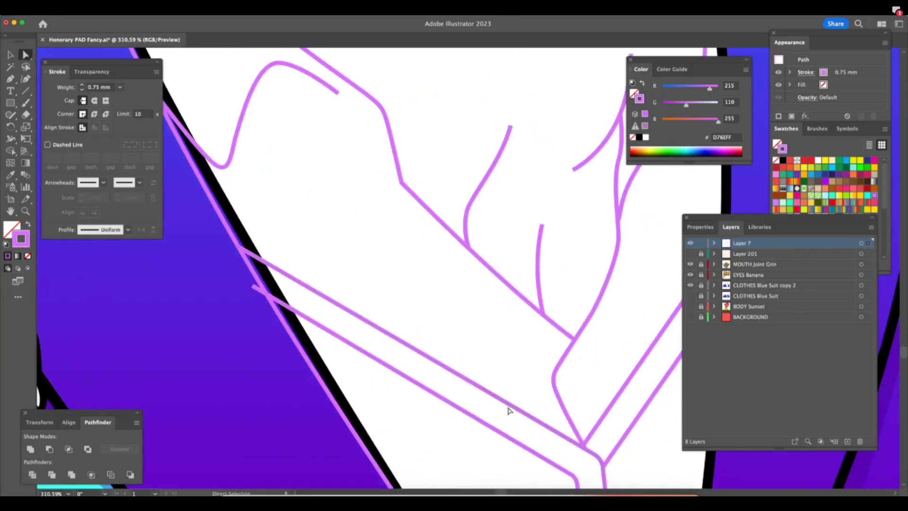
{"action": "left_click_drag", "start_coordinate": [240, 274], "coordinate": [260, 284]}
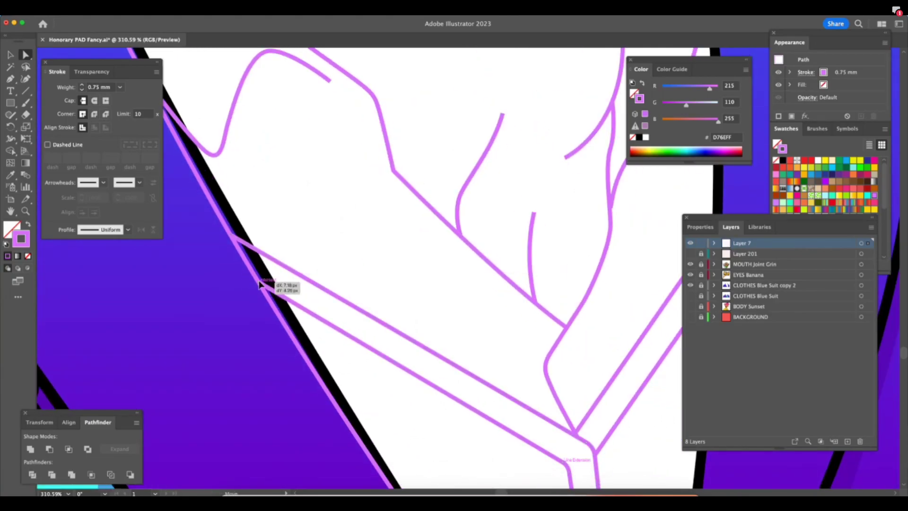
Shorten both purple vest lines on the side opposite the pocket so their ends sit within the black jacket edge.
{"action": "key", "text": "super+1"}
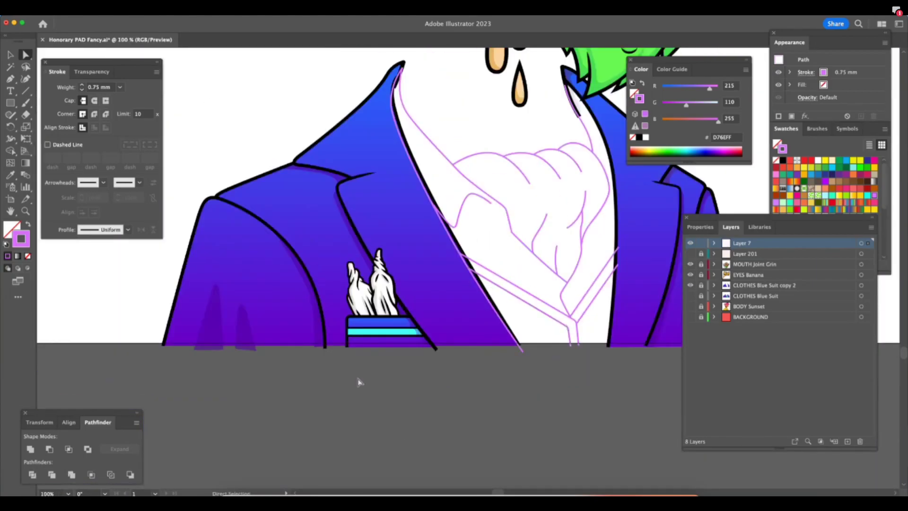
{"action": "scroll", "coordinate": [359, 382], "scroll_direction": "right", "scroll_amount": 5}
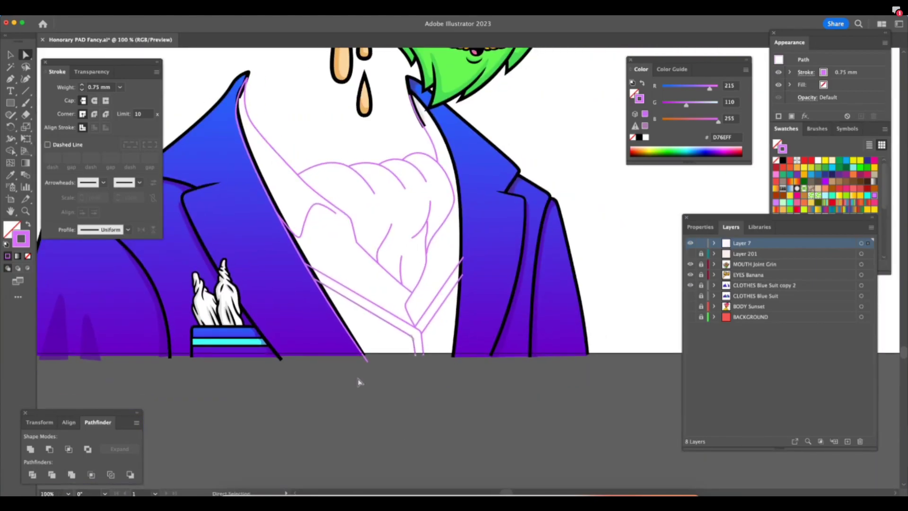
{"action": "key", "text": "super+plus"}
{"action": "key", "text": "super+plus"}
{"action": "key", "text": "super+plus"}
{"action": "key", "text": "plus"}
{"action": "scroll", "coordinate": [543, 374], "scroll_direction": "right", "scroll_amount": 3}
{"action": "scroll", "coordinate": [544, 375], "scroll_direction": "right", "scroll_amount": 10}
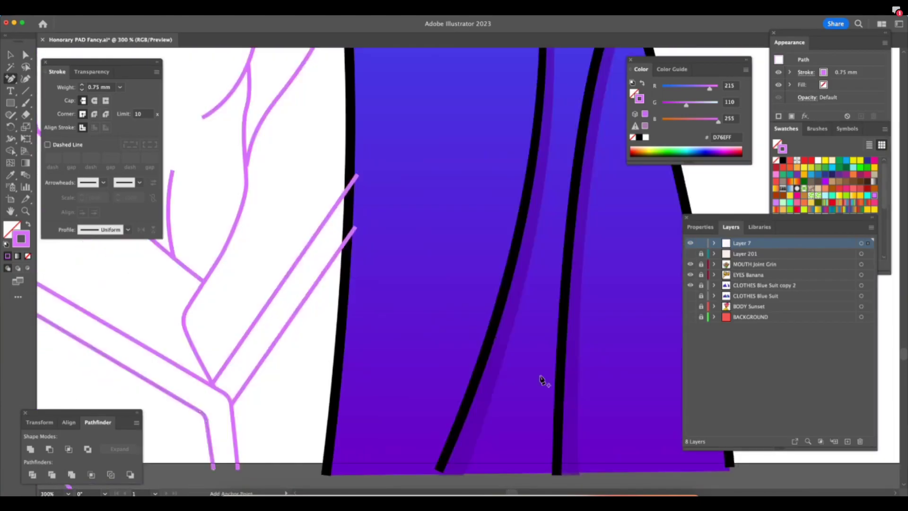
{"action": "scroll", "coordinate": [546, 371], "scroll_direction": "left", "scroll_amount": 3}
{"action": "key", "text": "a"}
{"action": "left_click_drag", "start_coordinate": [462, 185], "coordinate": [457, 197]}
{"action": "left_click_drag", "start_coordinate": [461, 234], "coordinate": [457, 245]}
Nudge the anchor where the cravat's fold lines meet on the side opposite the pocket slightly downward, and deselect it.
{"action": "key", "text": "z"}
{"action": "left_click", "coordinate": [368, 129]}
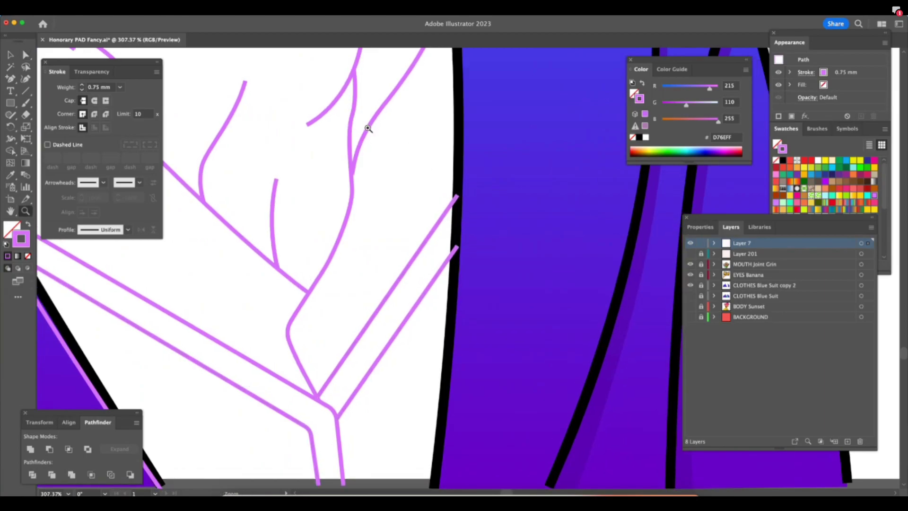
{"action": "key", "text": "a"}
{"action": "left_click_drag", "start_coordinate": [351, 188], "coordinate": [352, 197]}
{"action": "key", "text": "z"}
{"action": "left_click", "coordinate": [391, 319], "text": "alt"}
{"action": "left_click_drag", "start_coordinate": [391, 319], "coordinate": [308, 369]}
{"action": "key", "text": "a"}
{"action": "left_click", "coordinate": [470, 395]}
{"action": "left_click", "coordinate": [11, 54]}
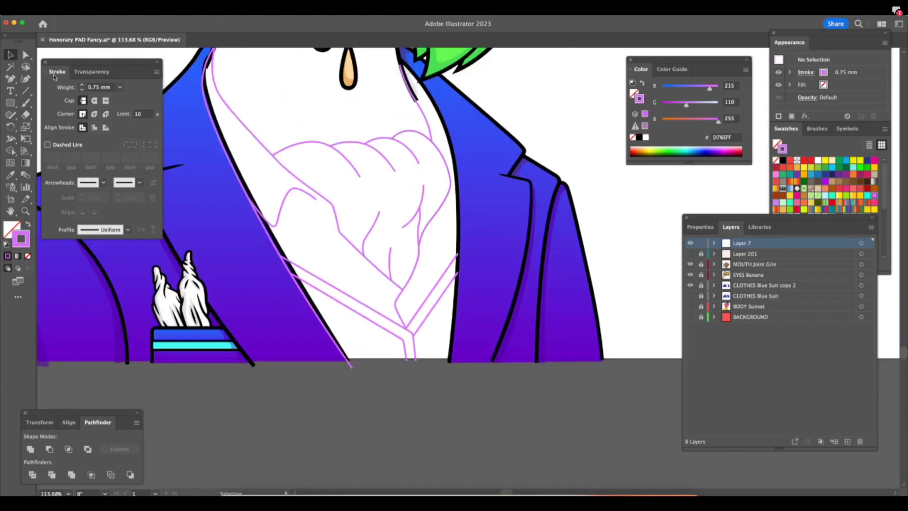
Unlock only CLOTHES Blue Suit copy 2 and delete the pocket-side black lapel outline and the leftover black inner collar strokes on both sides.
{"action": "scroll", "coordinate": [526, 265], "scroll_direction": "up", "scroll_amount": 5}
{"action": "scroll", "coordinate": [525, 265], "scroll_direction": "left", "scroll_amount": 5}
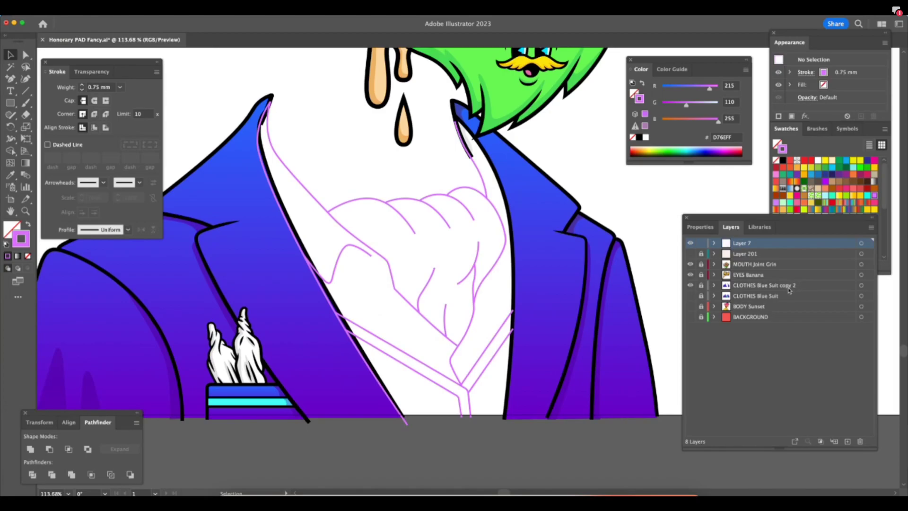
{"action": "left_click", "coordinate": [701, 285], "text": "alt"}
{"action": "key", "text": "a"}
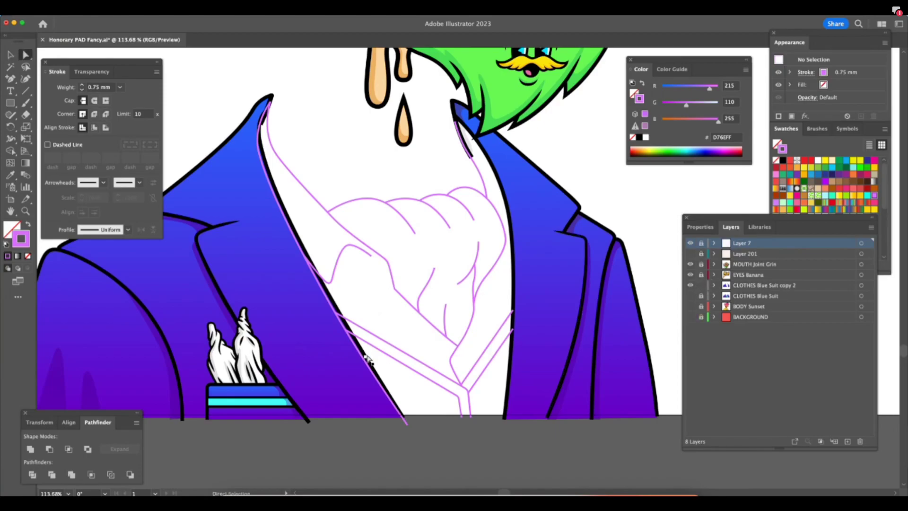
{"action": "left_click", "coordinate": [368, 359]}
{"action": "key", "text": "Delete"}
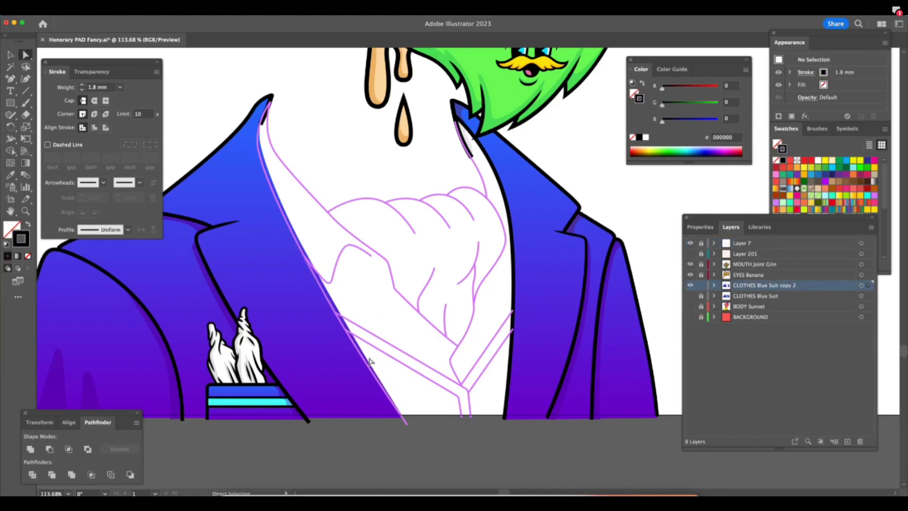
{"action": "left_click", "coordinate": [270, 130]}
{"action": "key", "text": "Delete"}
{"action": "left_click", "coordinate": [472, 157]}
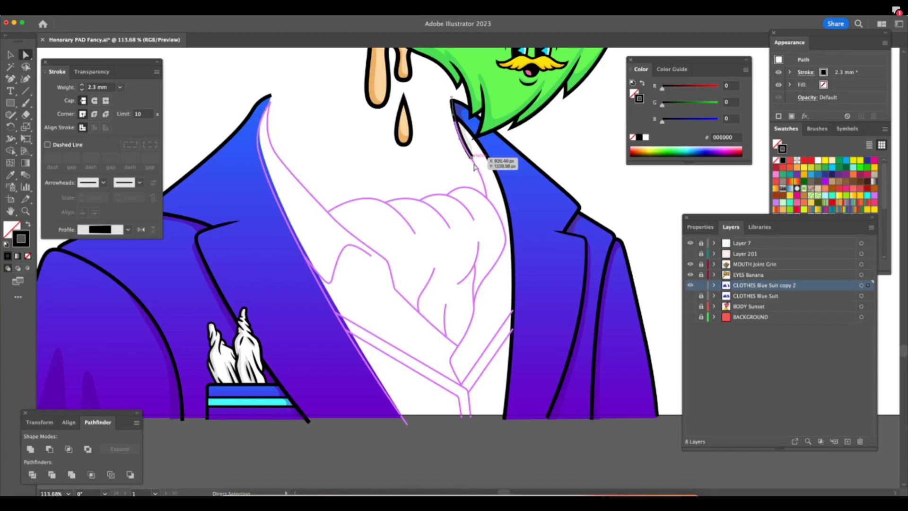
{"action": "left_click_drag", "start_coordinate": [474, 166], "coordinate": [475, 165]}
{"action": "key", "text": "Tab"}
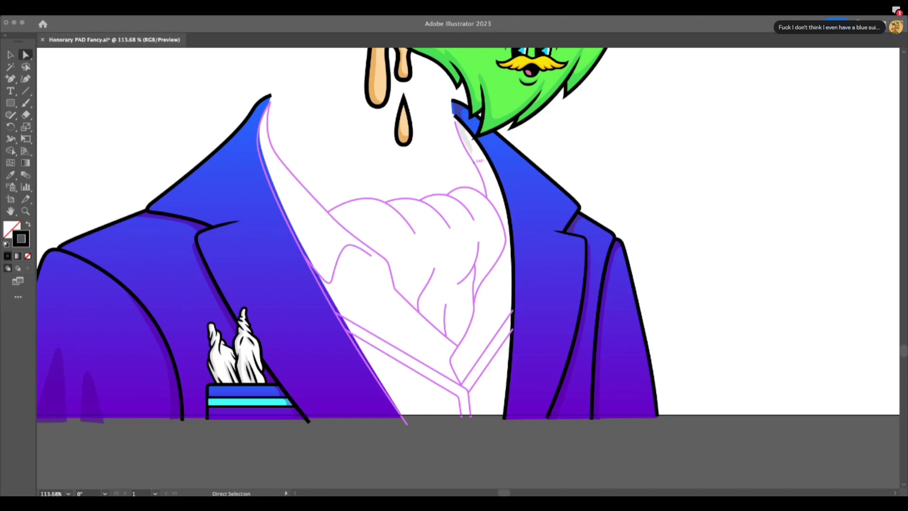
{"action": "key", "text": "super+Tab"}
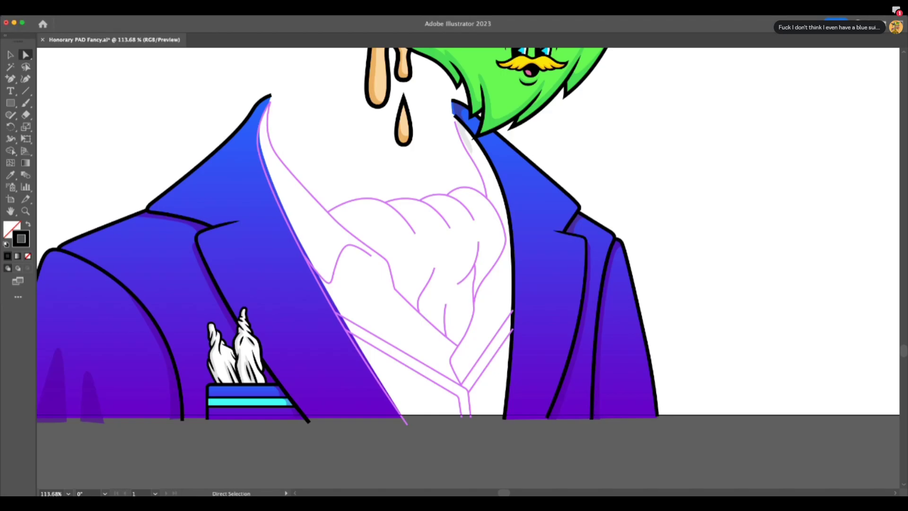
{"action": "key", "text": "Tab"}
Delete the leftover grey shading shape inside the collar opening beneath the green beard.
{"action": "key", "text": "z"}
{"action": "left_click_drag", "start_coordinate": [475, 100], "coordinate": [515, 99]}
{"action": "key", "text": "a"}
{"action": "left_click", "coordinate": [460, 163]}
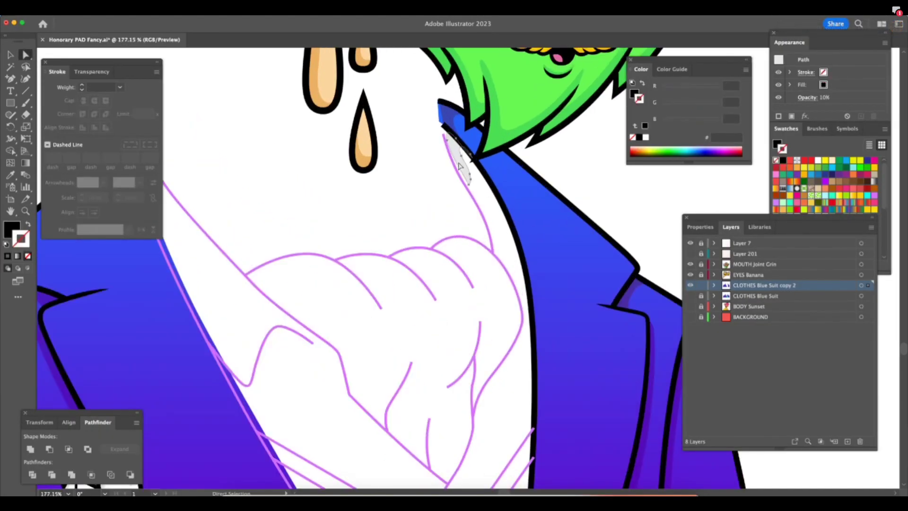
{"action": "key", "text": "Delete"}
{"action": "key", "text": "z"}
{"action": "left_click_drag", "start_coordinate": [533, 367], "coordinate": [479, 395]}
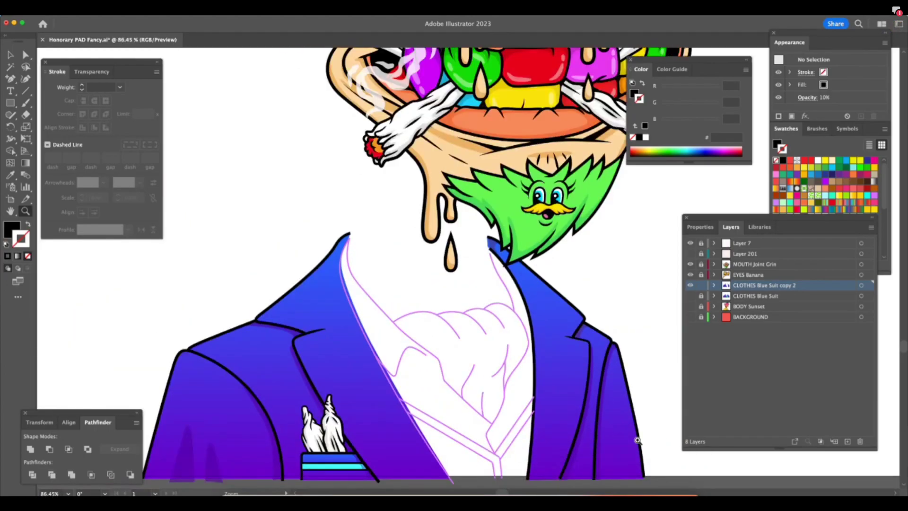
{"action": "left_click_drag", "start_coordinate": [638, 440], "coordinate": [663, 397]}
{"action": "left_click", "coordinate": [690, 285]}
{"action": "key", "text": "a"}
{"action": "left_click", "coordinate": [515, 353]}
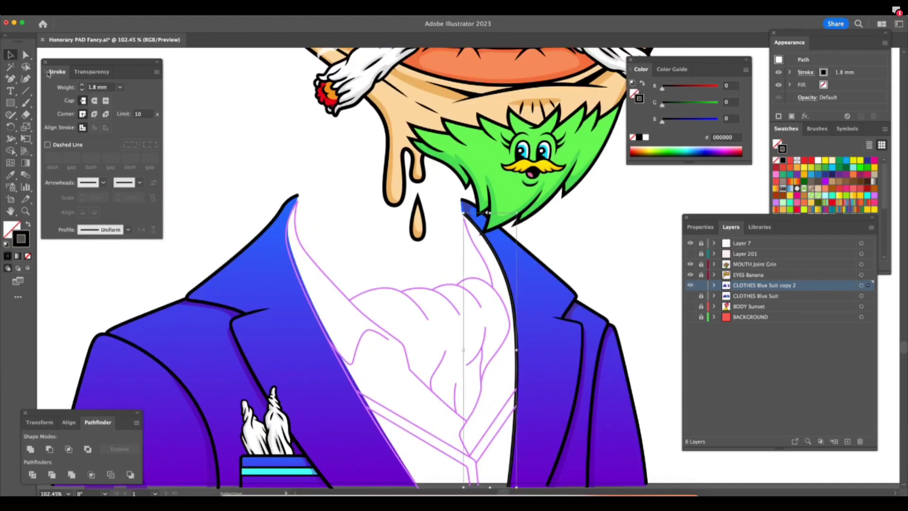
{"action": "left_click", "coordinate": [389, 267]}
{"action": "key", "text": "v"}
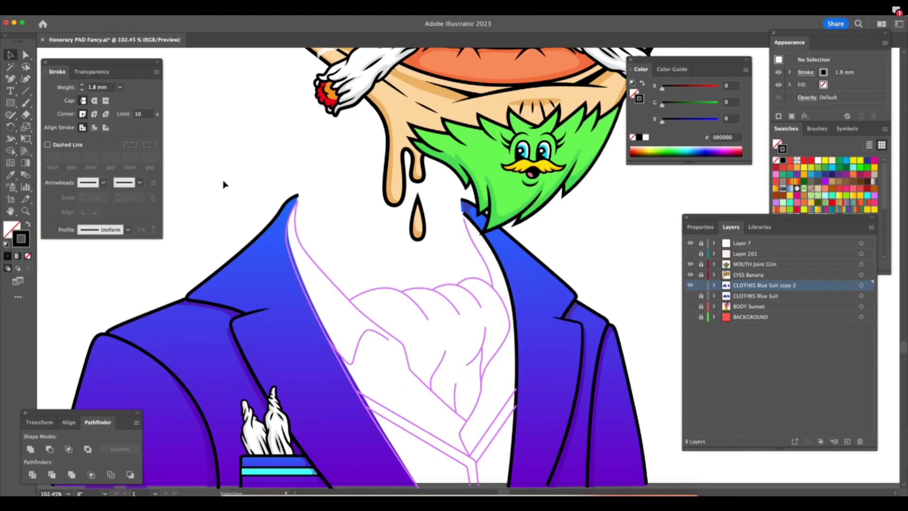
Reshape the edge of the pocket-side jacket's gradient fill to follow the purple lapel outline.
{"action": "key", "text": "z"}
{"action": "left_click_drag", "start_coordinate": [383, 429], "coordinate": [447, 417]}
{"action": "key", "text": "a"}
{"action": "left_click", "coordinate": [342, 357]}
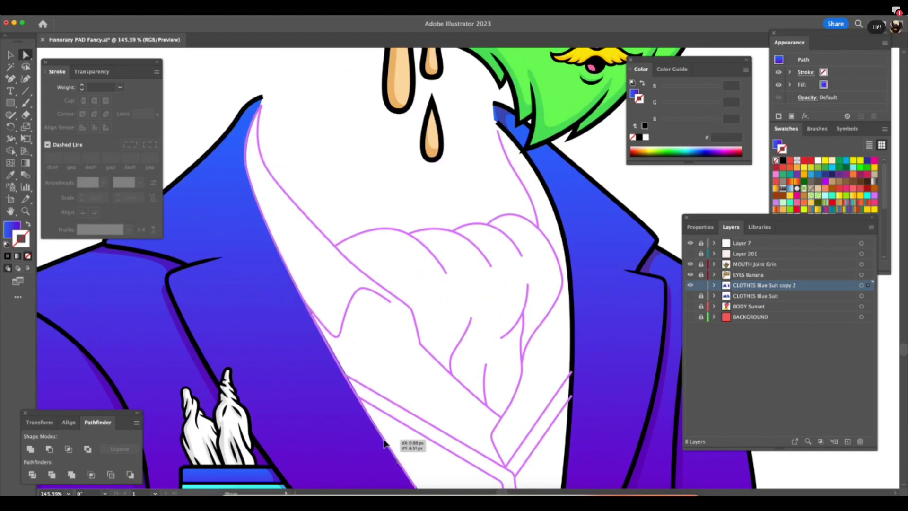
{"action": "scroll", "coordinate": [484, 407], "scroll_direction": "down", "scroll_amount": 3}
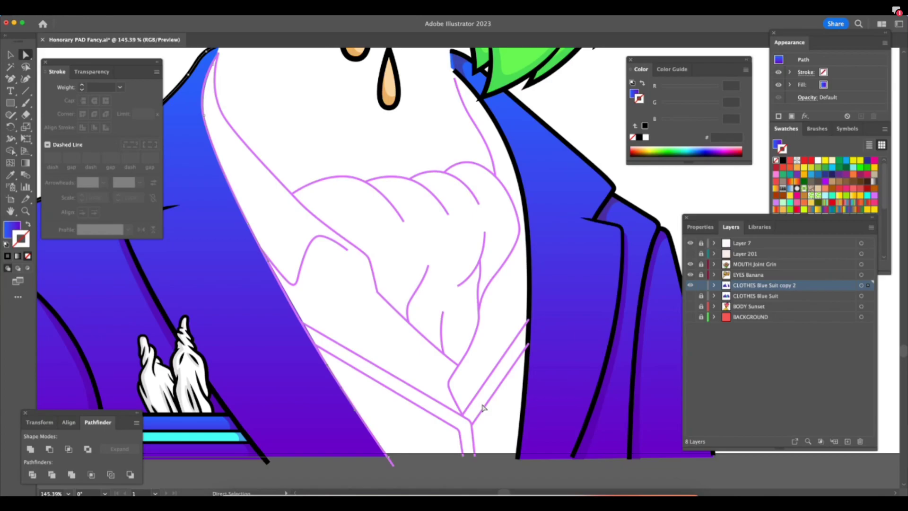
{"action": "scroll", "coordinate": [488, 318], "scroll_direction": "left", "scroll_amount": 3}
{"action": "scroll", "coordinate": [488, 317], "scroll_direction": "up", "scroll_amount": 1}
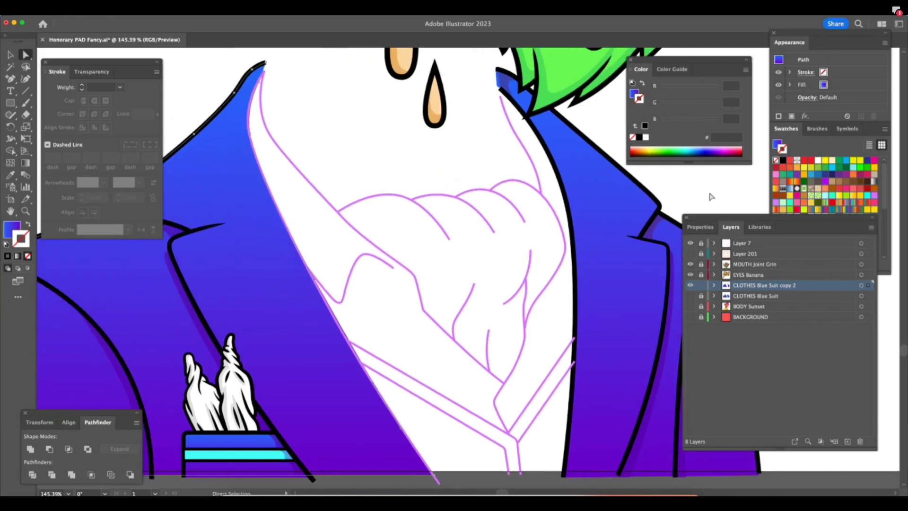
Unlock only Layer 7 and copy the suit's black 1.8 mm outline style onto most of the cravat, collar and vest lines.
{"action": "left_click", "coordinate": [690, 243]}
{"action": "left_click", "coordinate": [690, 243]}
{"action": "left_click", "coordinate": [652, 242]}
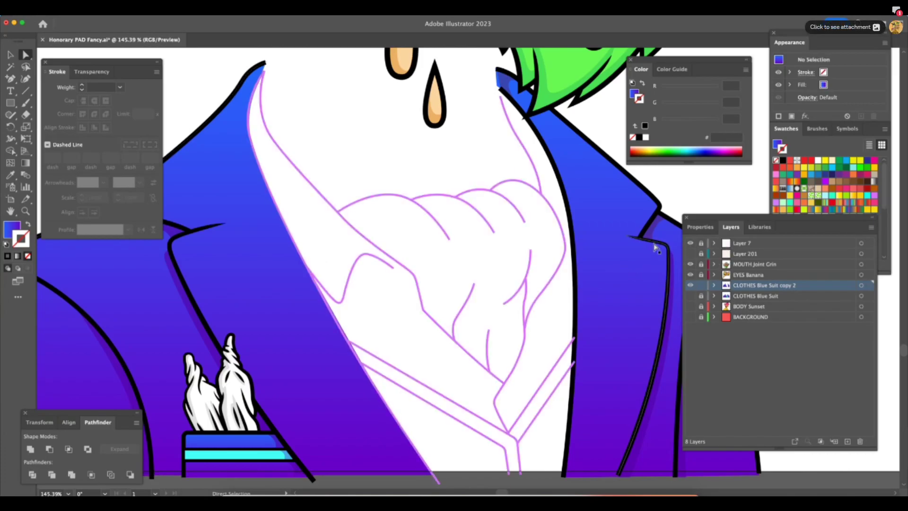
{"action": "left_click", "coordinate": [10, 55]}
{"action": "left_click_drag", "start_coordinate": [356, 160], "coordinate": [416, 310]}
{"action": "left_click", "coordinate": [701, 242]}
{"action": "mouse_move", "coordinate": [337, 179]}
{"action": "left_mouse_down"}
{"action": "mouse_move", "coordinate": [496, 262]}
{"action": "mouse_move", "coordinate": [525, 258]}
{"action": "left_mouse_up"}
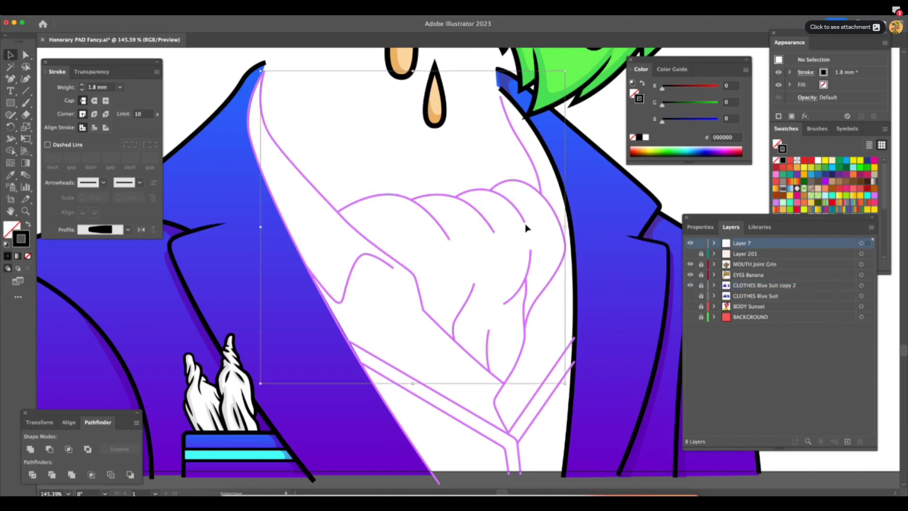
{"action": "left_click_drag", "start_coordinate": [394, 159], "coordinate": [457, 420]}
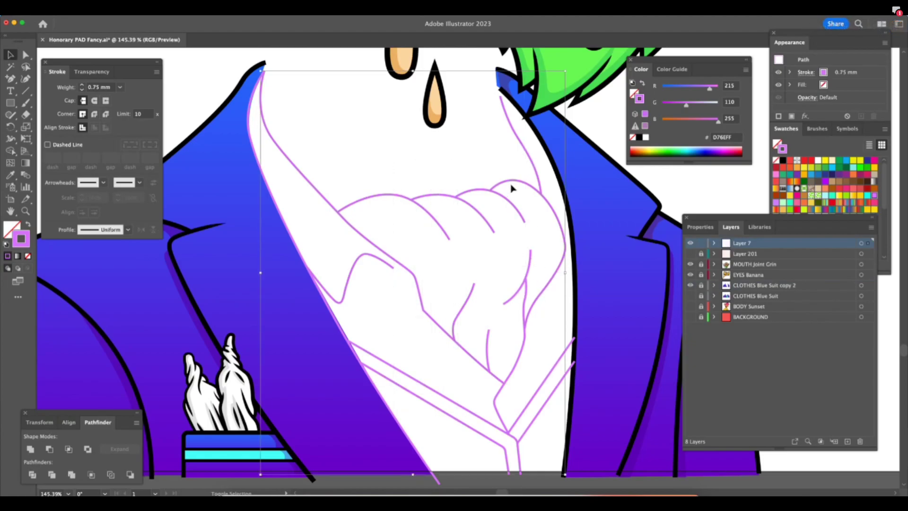
{"action": "left_click", "coordinate": [12, 176]}
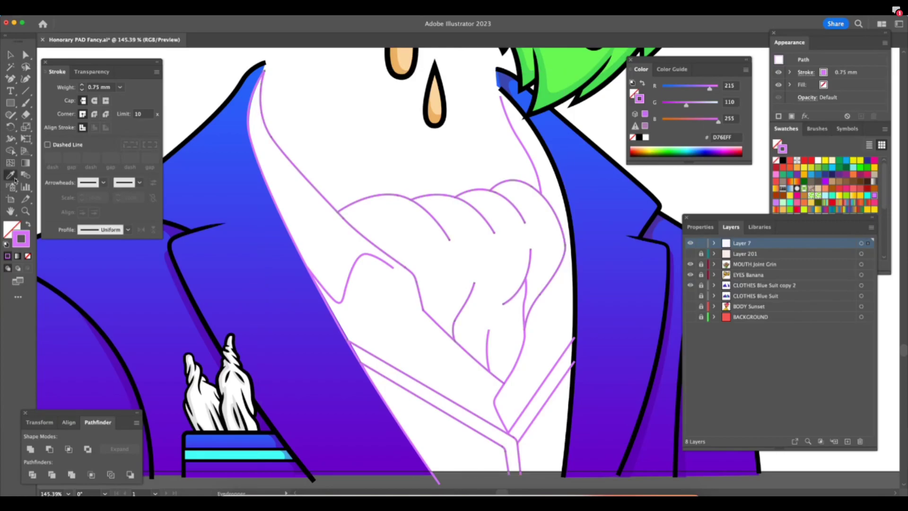
{"action": "left_click", "coordinate": [211, 223]}
{"action": "left_click", "coordinate": [10, 54]}
Apply the same black 1.8 mm stroke to the remaining purple cravat, collar, shirt fold and vest lines, excluding the lapel outline.
{"action": "left_click", "coordinate": [528, 139]}
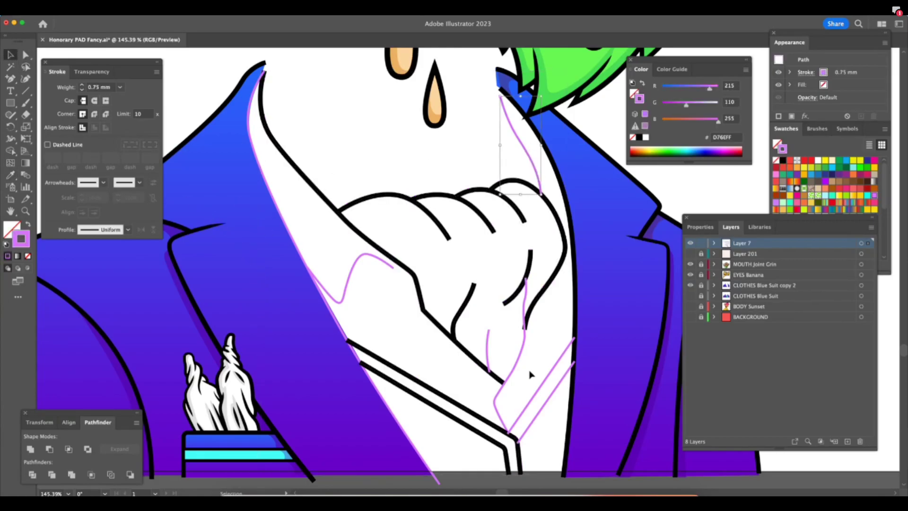
{"action": "left_click", "coordinate": [539, 398], "text": "shift"}
{"action": "left_click", "coordinate": [344, 275], "text": "shift"}
{"action": "left_click", "coordinate": [10, 175]}
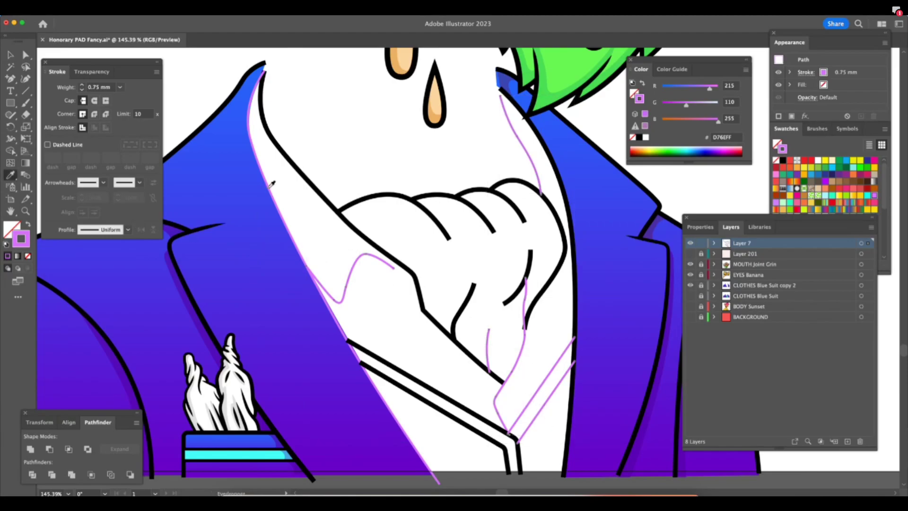
{"action": "left_click", "coordinate": [428, 206]}
{"action": "key", "text": "v"}
{"action": "left_click", "coordinate": [568, 180]}
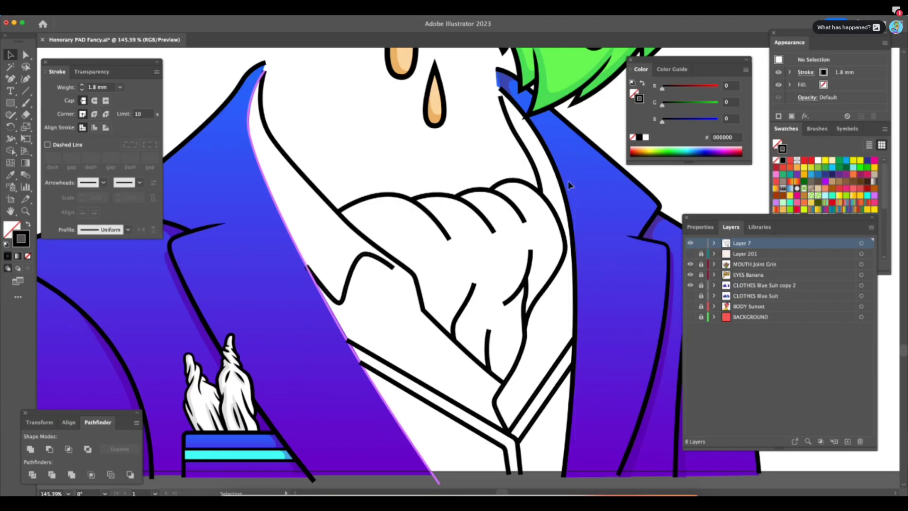
Copy the black 1.8 mm outline style onto the remaining purple lapel line on the pocket side.
{"action": "key", "text": "super+space"}
{"action": "left_click_drag", "start_coordinate": [544, 258], "coordinate": [488, 293]}
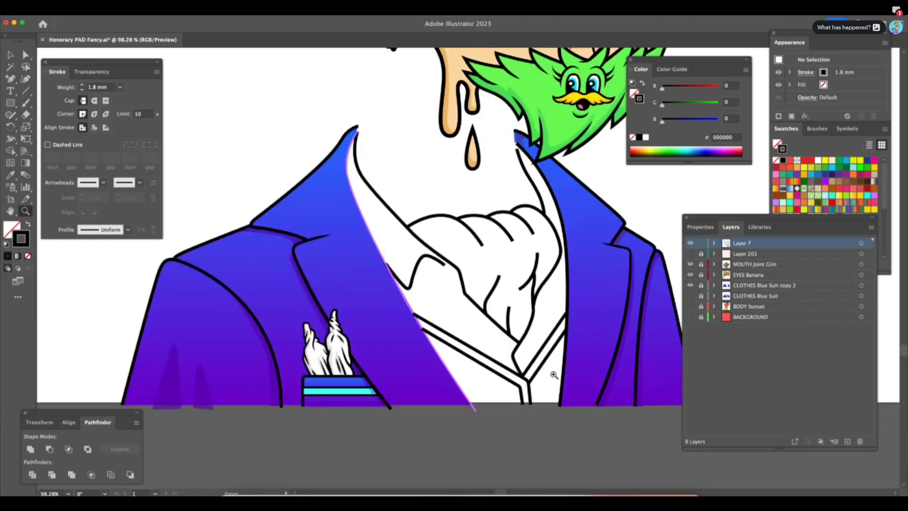
{"action": "left_click_drag", "start_coordinate": [554, 375], "coordinate": [615, 375]}
{"action": "left_click", "coordinate": [399, 393]}
{"action": "left_click", "coordinate": [12, 175]}
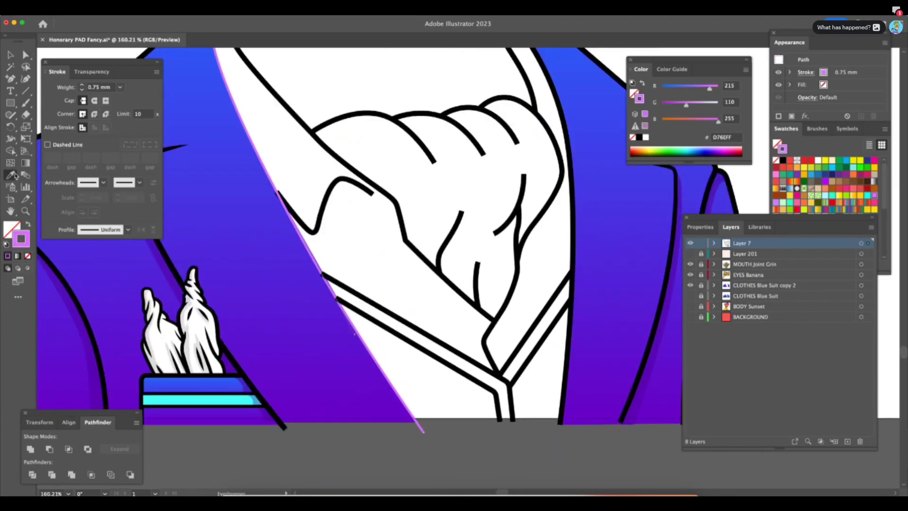
{"action": "left_click", "coordinate": [576, 163]}
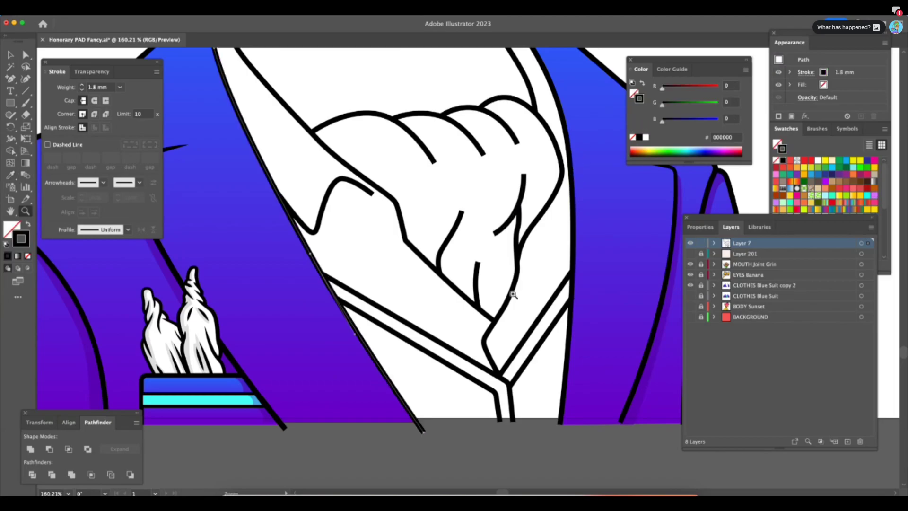
{"action": "key", "text": "z"}
{"action": "scroll", "coordinate": [456, 313], "scroll_direction": "down", "scroll_amount": 2}
{"action": "key", "text": "shift+super+a"}
{"action": "key", "text": "v"}
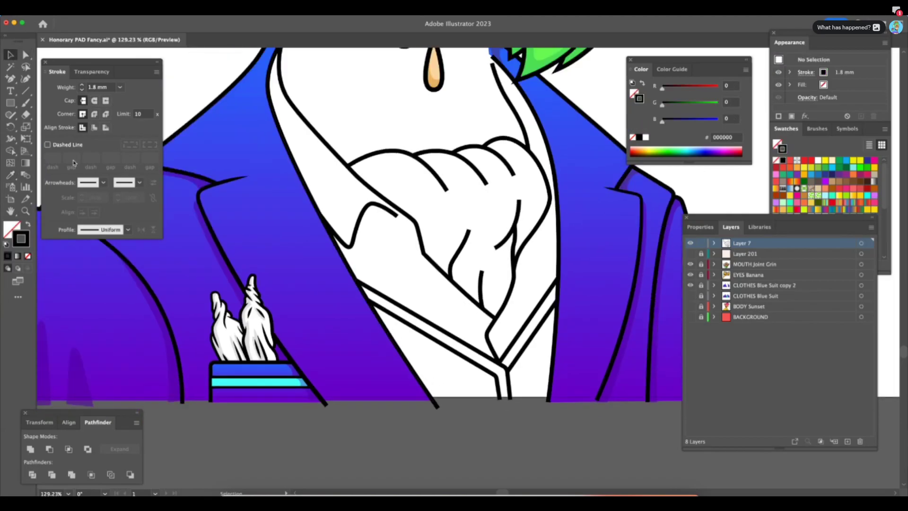
Lower and smooth the peak of the curved shirt collar fold line beside the pocket-side lapel.
{"action": "key", "text": "a"}
{"action": "scroll", "coordinate": [419, 200], "scroll_direction": "up", "scroll_amount": 5}
{"action": "mouse_move", "coordinate": [391, 259]}
{"action": "left_mouse_down"}
{"action": "mouse_move", "coordinate": [392, 271]}
{"action": "mouse_move", "coordinate": [388, 263]}
{"action": "left_mouse_up"}
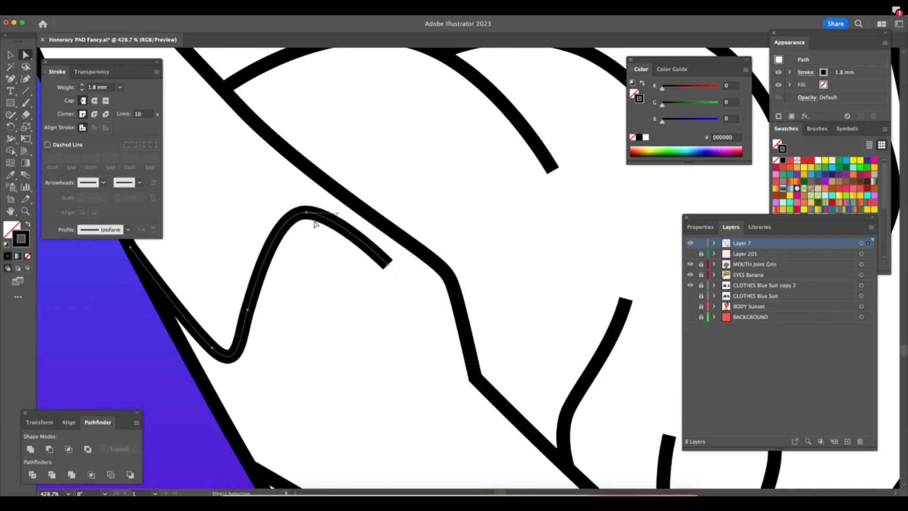
{"action": "left_click_drag", "start_coordinate": [305, 219], "coordinate": [299, 223]}
{"action": "key", "text": "shift+super+a"}
{"action": "key", "text": "z"}
Use the Width tool to taper the free ends of the collar fold, the lower cravat crease and the first upper cravat fold.
{"action": "left_click", "coordinate": [11, 139]}
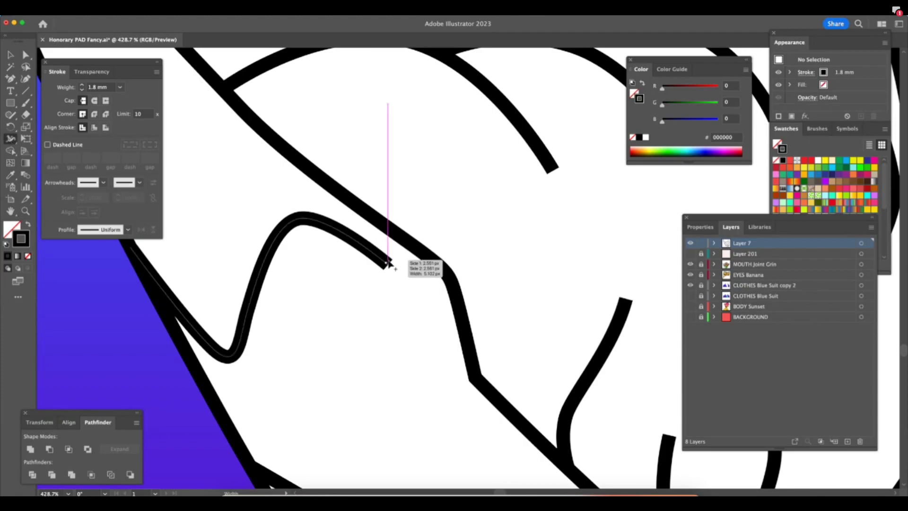
{"action": "left_click_drag", "start_coordinate": [389, 263], "coordinate": [353, 248]}
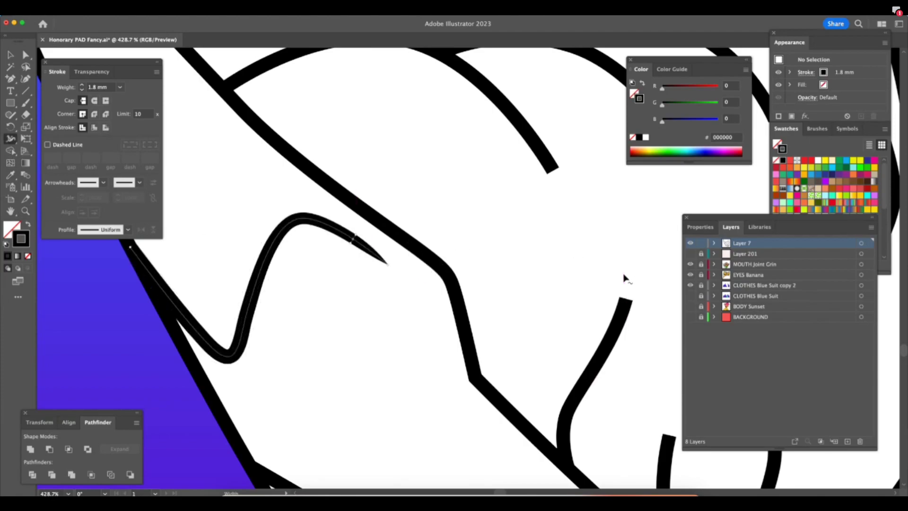
{"action": "left_click_drag", "start_coordinate": [624, 301], "coordinate": [607, 346]}
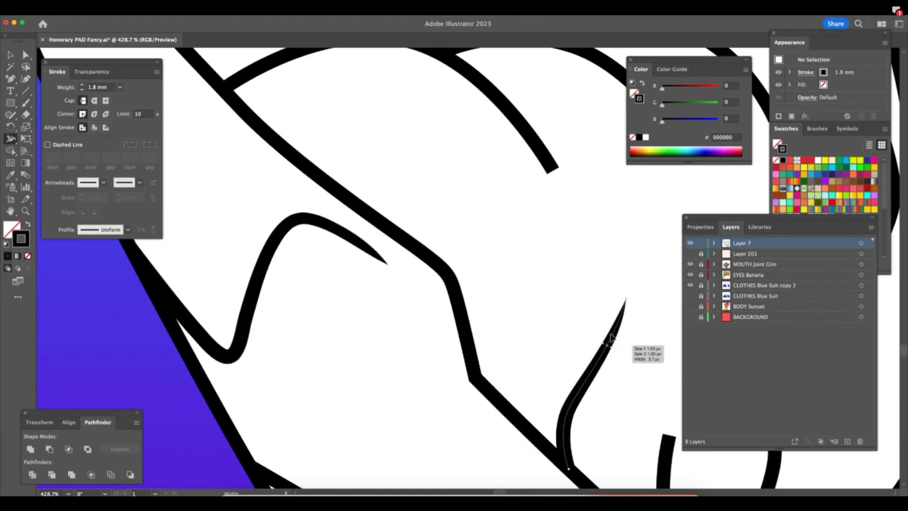
{"action": "left_click_drag", "start_coordinate": [556, 169], "coordinate": [509, 124]}
{"action": "scroll", "coordinate": [554, 233], "scroll_direction": "right", "scroll_amount": 5}
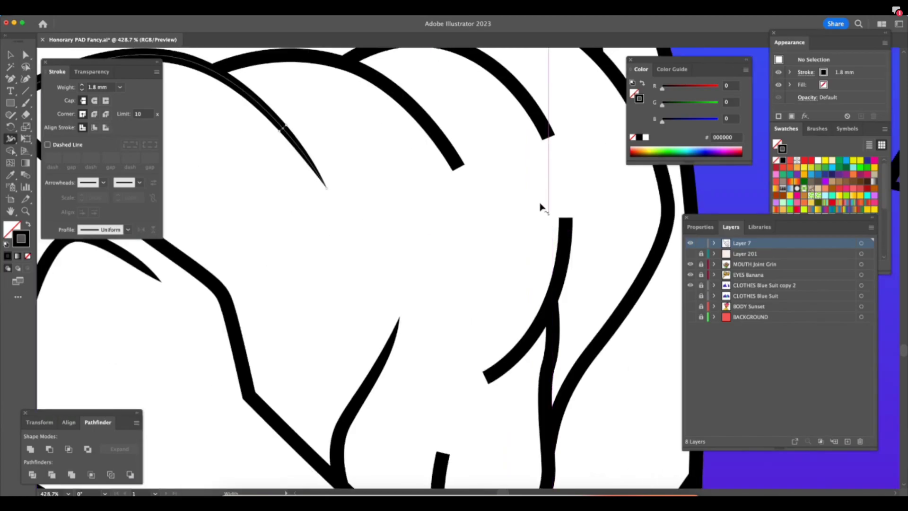
Taper the free ends of the two remaining upper cravat folds while keeping their curves thick up to near the tips.
{"action": "scroll", "coordinate": [425, 182], "scroll_direction": "left", "scroll_amount": 3}
{"action": "scroll", "coordinate": [426, 182], "scroll_direction": "up", "scroll_amount": 1}
{"action": "left_click_drag", "start_coordinate": [374, 151], "coordinate": [371, 150]}
{"action": "left_click_drag", "start_coordinate": [541, 189], "coordinate": [523, 201]}
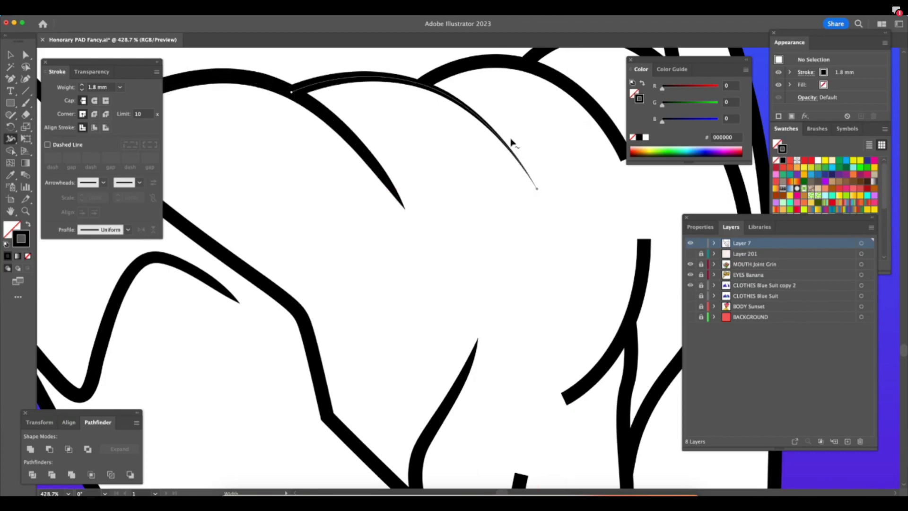
{"action": "left_click_drag", "start_coordinate": [501, 142], "coordinate": [505, 140]}
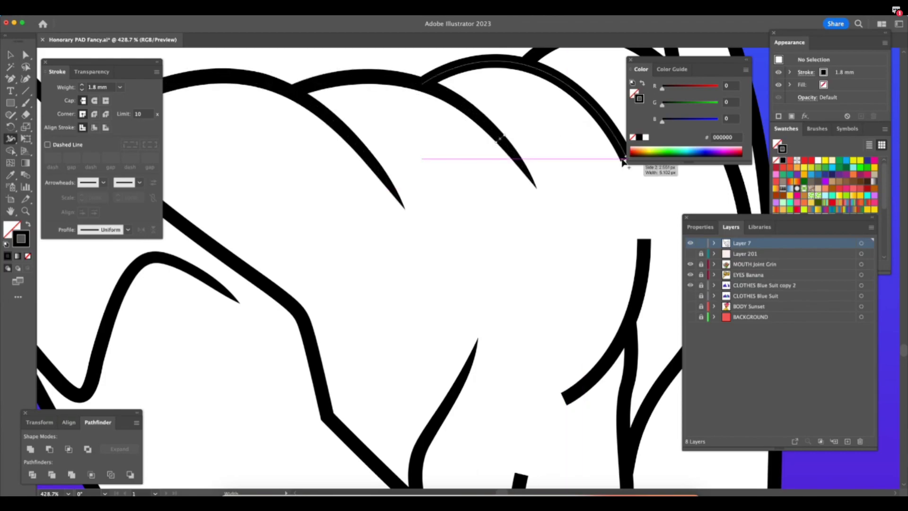
{"action": "left_click_drag", "start_coordinate": [594, 187], "coordinate": [490, 235]}
{"action": "left_click_drag", "start_coordinate": [524, 207], "coordinate": [500, 215]}
{"action": "left_click_drag", "start_coordinate": [491, 162], "coordinate": [493, 159]}
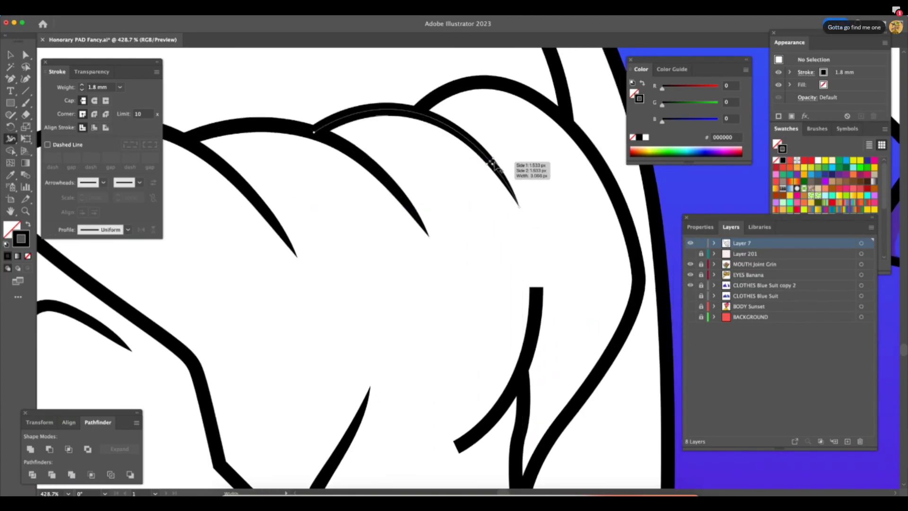
Apply the double-tapered width profile to the curved crease above the wavy line in the cravat.
{"action": "scroll", "coordinate": [492, 162], "scroll_direction": "down", "scroll_amount": 3}
{"action": "key", "text": "v"}
{"action": "left_click_drag", "start_coordinate": [477, 208], "coordinate": [504, 232]}
{"action": "key", "text": "shift+Tab"}
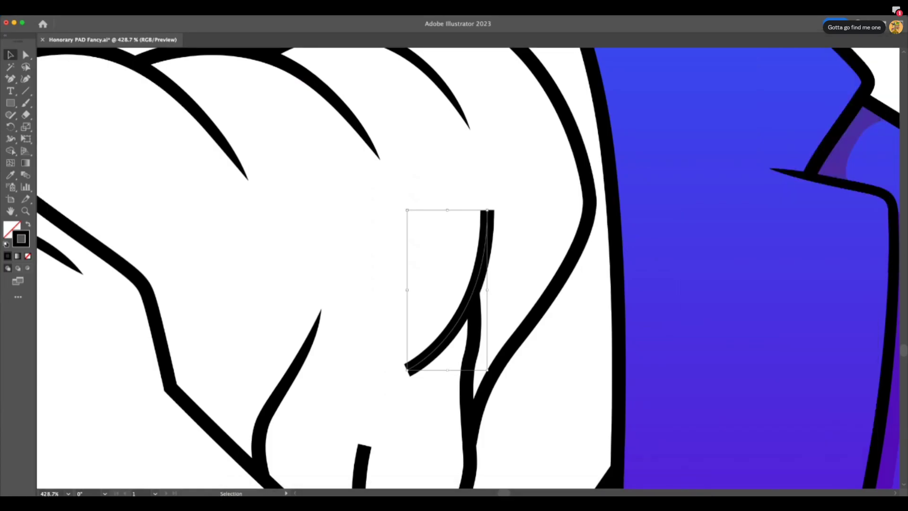
{"action": "key", "text": "shift+Tab"}
{"action": "left_click", "coordinate": [433, 411]}
{"action": "scroll", "coordinate": [433, 411], "scroll_direction": "down", "scroll_amount": 10}
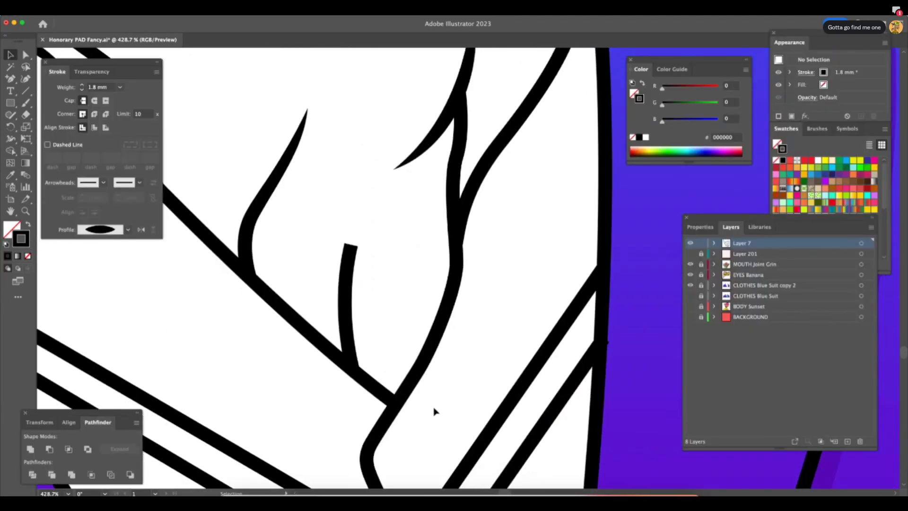
Taper the upper end of the short vertical crease near the cravat's bottom with the Width tool.
{"action": "left_click", "coordinate": [10, 139]}
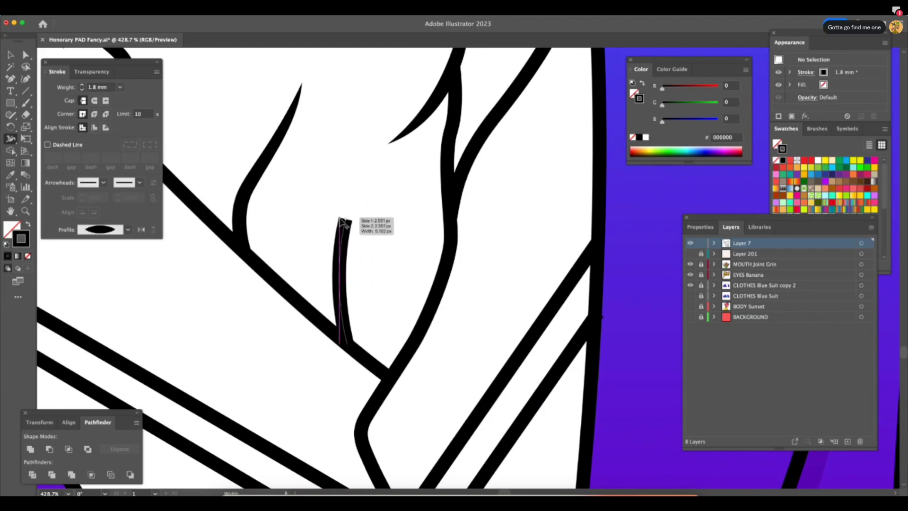
{"action": "left_click_drag", "start_coordinate": [351, 220], "coordinate": [345, 219]}
{"action": "left_click_drag", "start_coordinate": [345, 261], "coordinate": [350, 261]}
{"action": "left_click", "coordinate": [26, 55]}
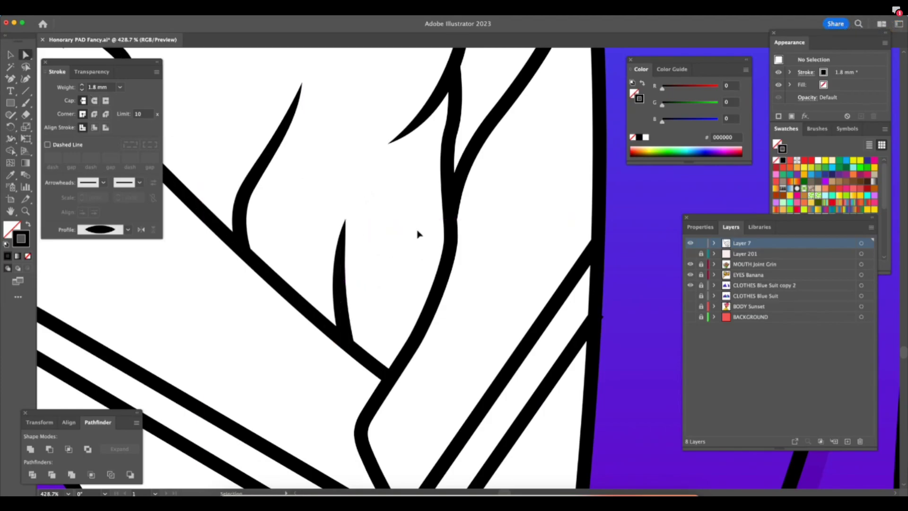
Select the inner vest trim lines on both sides and set their stroke weight to 1.3 mm.
{"action": "key", "text": "super+minus"}
{"action": "key", "text": "super+minus"}
{"action": "key", "text": "super+minus"}
{"action": "key", "text": "super+minus"}
{"action": "key", "text": "super+minus"}
{"action": "key", "text": "z"}
{"action": "left_click_drag", "start_coordinate": [504, 282], "coordinate": [676, 314]}
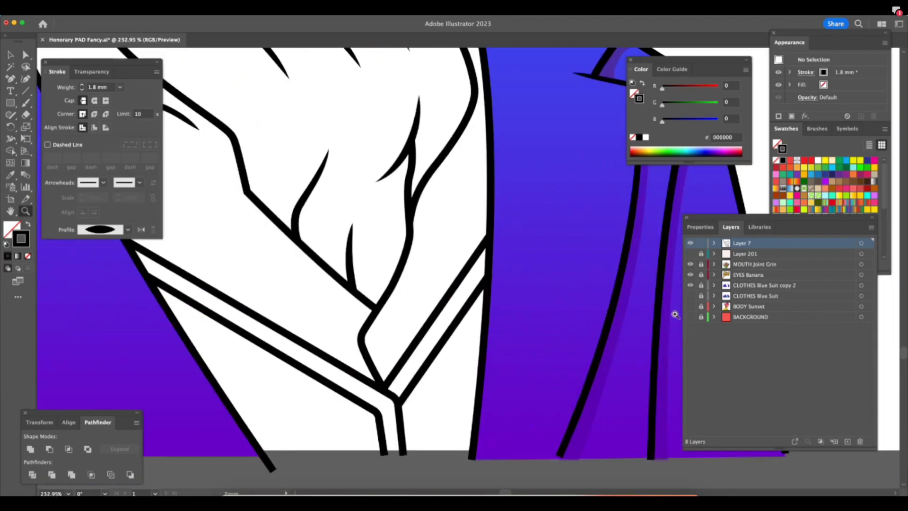
{"action": "left_click_drag", "start_coordinate": [472, 266], "coordinate": [468, 270]}
{"action": "key", "text": "z"}
{"action": "left_click_drag", "start_coordinate": [485, 340], "coordinate": [331, 377]}
{"action": "left_click", "coordinate": [416, 400], "text": "shift"}
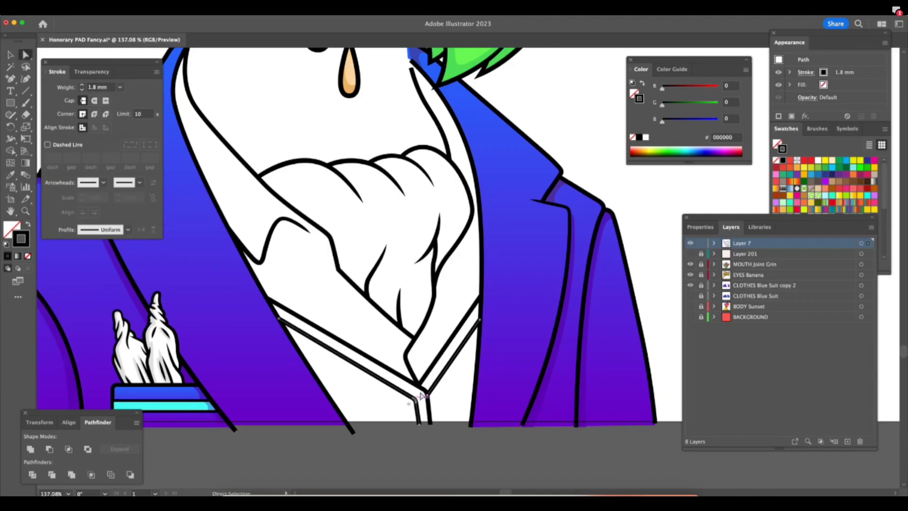
{"action": "left_click", "coordinate": [96, 87]}
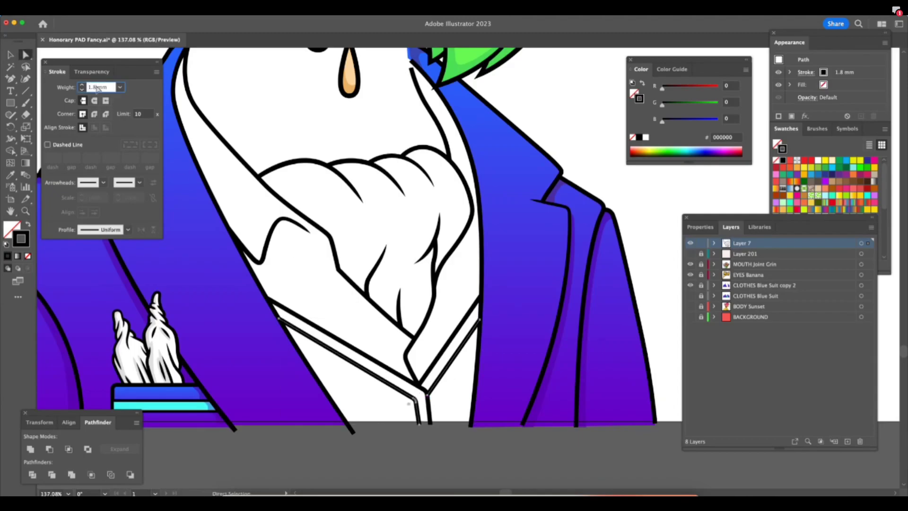
{"action": "left_click_drag", "start_coordinate": [96, 87], "coordinate": [92, 87]}
{"action": "key", "text": "Return"}
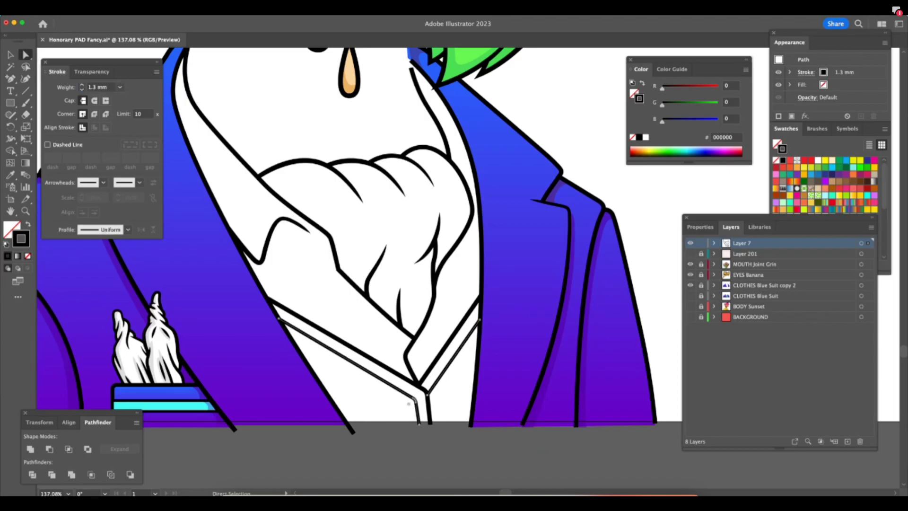
{"action": "left_click", "coordinate": [452, 456]}
{"action": "key", "text": "z"}
{"action": "left_click_drag", "start_coordinate": [452, 458], "coordinate": [433, 456]}
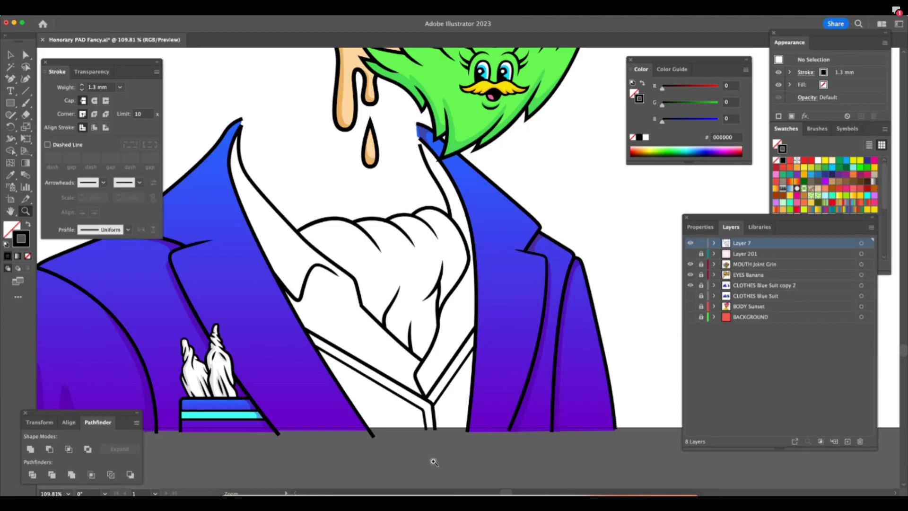
Bend the short wavy cravat crease and shift its upper end upward together with the double-tapered crease it joins.
{"action": "left_click_drag", "start_coordinate": [434, 288], "coordinate": [597, 298]}
{"action": "key", "text": "a"}
{"action": "left_click", "coordinate": [445, 317]}
{"action": "left_click_drag", "start_coordinate": [442, 338], "coordinate": [457, 300]}
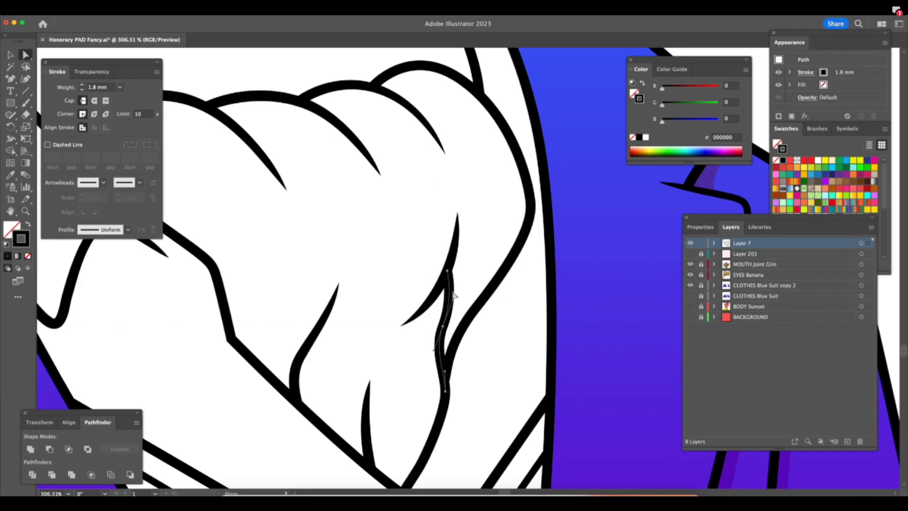
{"action": "left_click", "coordinate": [428, 303], "text": "shift"}
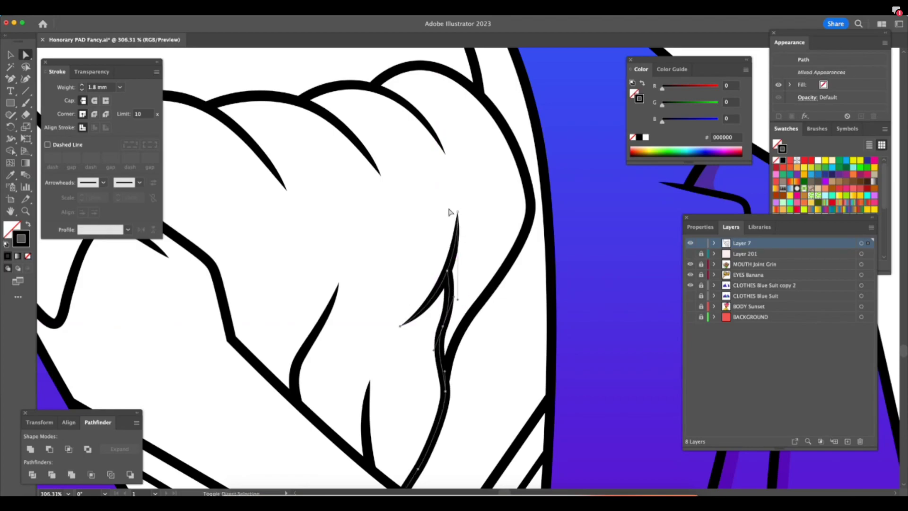
{"action": "left_click_drag", "start_coordinate": [453, 266], "coordinate": [453, 255]}
{"action": "left_click", "coordinate": [463, 283]}
Refine the curve of the short wavy crease where it runs down into the cravat's side outline.
{"action": "left_click_drag", "start_coordinate": [443, 314], "coordinate": [456, 293]}
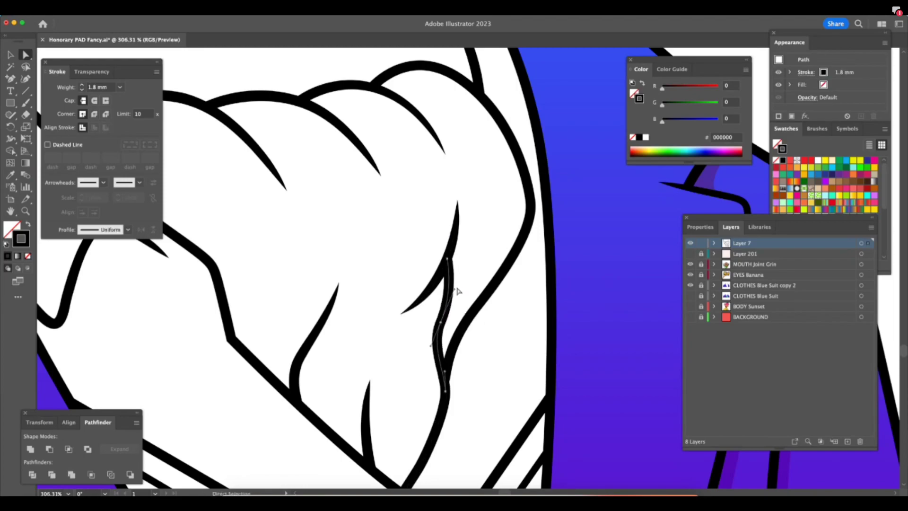
{"action": "mouse_move", "coordinate": [503, 348]}
{"action": "left_mouse_down"}
{"action": "mouse_move", "coordinate": [467, 385]}
{"action": "mouse_move", "coordinate": [476, 340]}
{"action": "mouse_move", "coordinate": [450, 355]}
{"action": "mouse_move", "coordinate": [446, 344]}
{"action": "left_mouse_up"}
{"action": "left_click", "coordinate": [462, 318]}
{"action": "left_click", "coordinate": [511, 344]}
{"action": "key", "text": "z"}
{"action": "left_click_drag", "start_coordinate": [527, 341], "coordinate": [364, 384]}
{"action": "scroll", "coordinate": [549, 323], "scroll_direction": "down", "scroll_amount": 3}
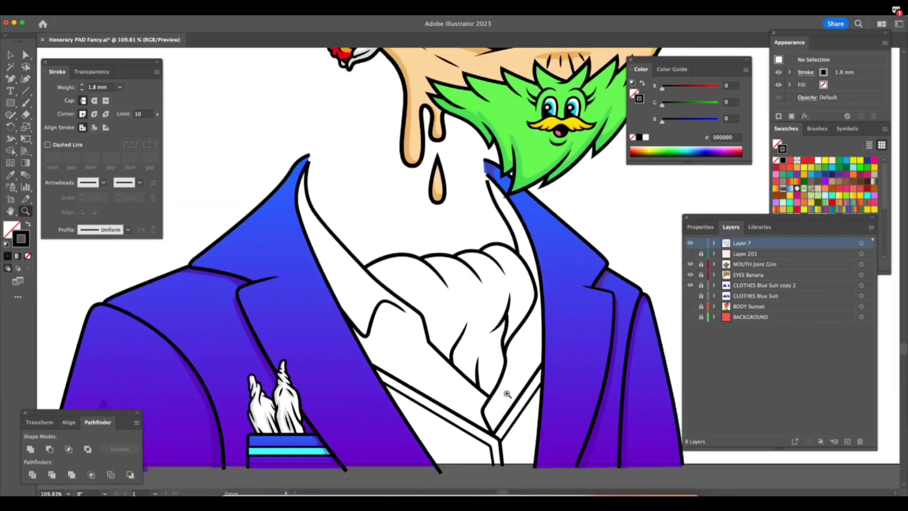
{"action": "scroll", "coordinate": [520, 401], "scroll_direction": "down", "scroll_amount": 2}
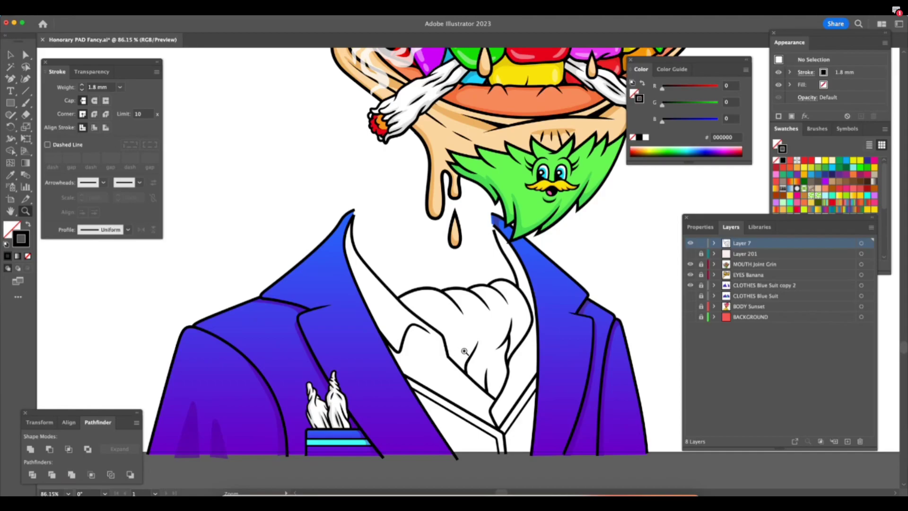
Round the sharp lower corner of the shirt collar line where it meets the diagonal cravat edge.
{"action": "scroll", "coordinate": [566, 322], "scroll_direction": "up", "scroll_amount": 4}
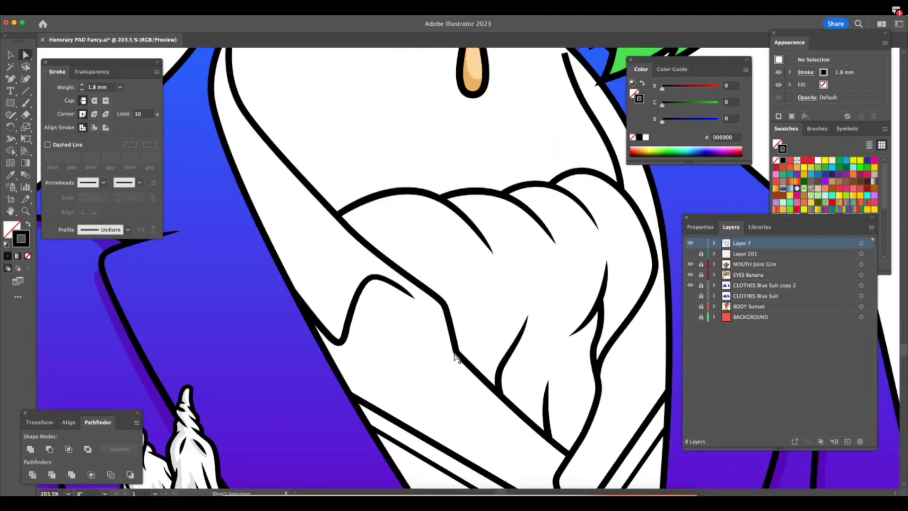
{"action": "scroll", "coordinate": [535, 331], "scroll_direction": "up", "scroll_amount": 2}
{"action": "scroll", "coordinate": [535, 330], "scroll_direction": "up", "scroll_amount": 1}
{"action": "key", "text": "a"}
{"action": "left_click", "coordinate": [543, 332]}
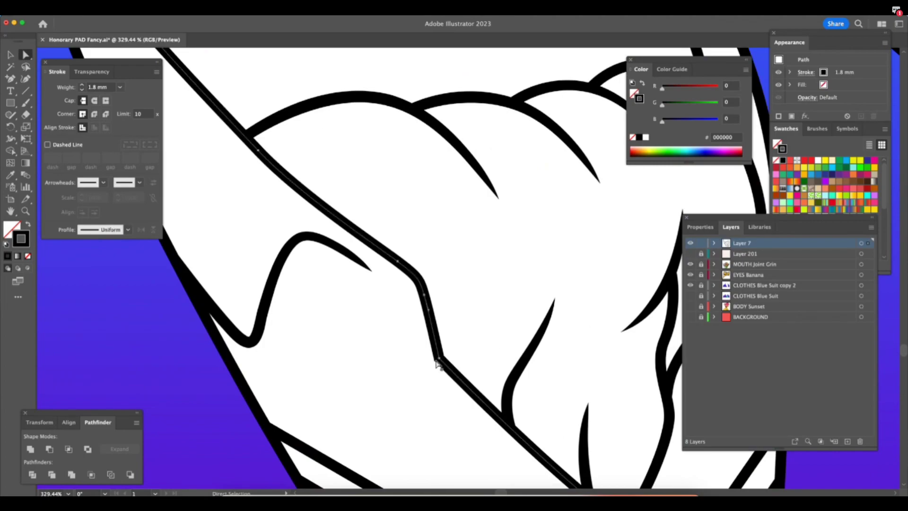
{"action": "left_click_drag", "start_coordinate": [444, 357], "coordinate": [456, 349]}
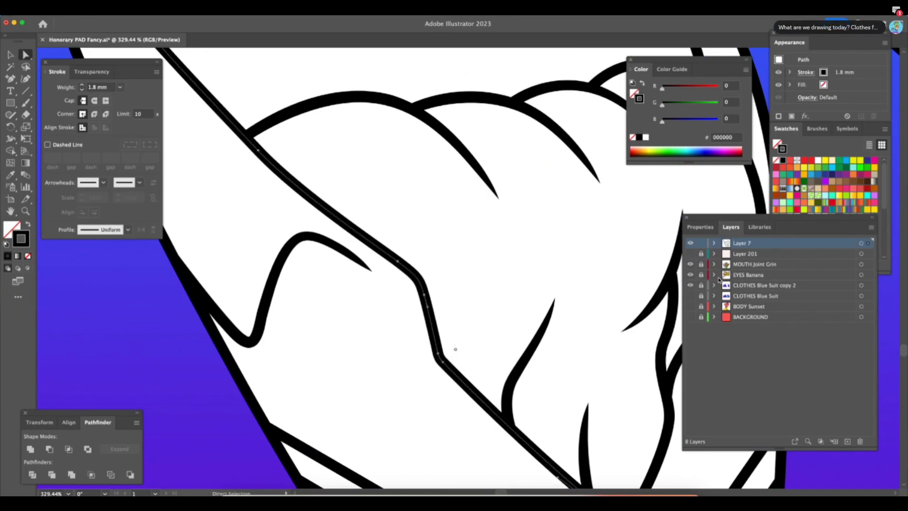
{"action": "left_click", "coordinate": [601, 350]}
Compare the finished outlines with the reference sketch by briefly showing and hiding Layer 201.
{"action": "key", "text": "z"}
{"action": "scroll", "coordinate": [520, 369], "scroll_direction": "down", "scroll_amount": 5}
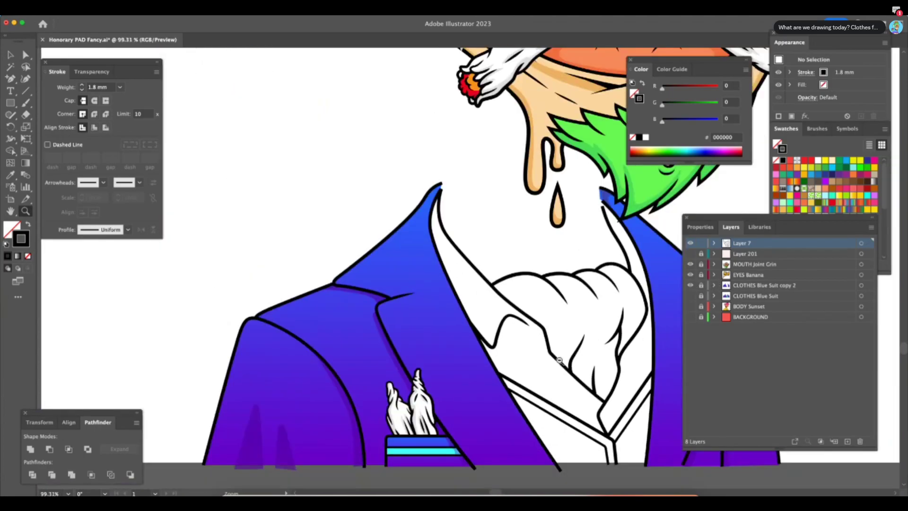
{"action": "scroll", "coordinate": [559, 360], "scroll_direction": "down", "scroll_amount": 1}
{"action": "left_click_drag", "start_coordinate": [672, 380], "coordinate": [557, 349]}
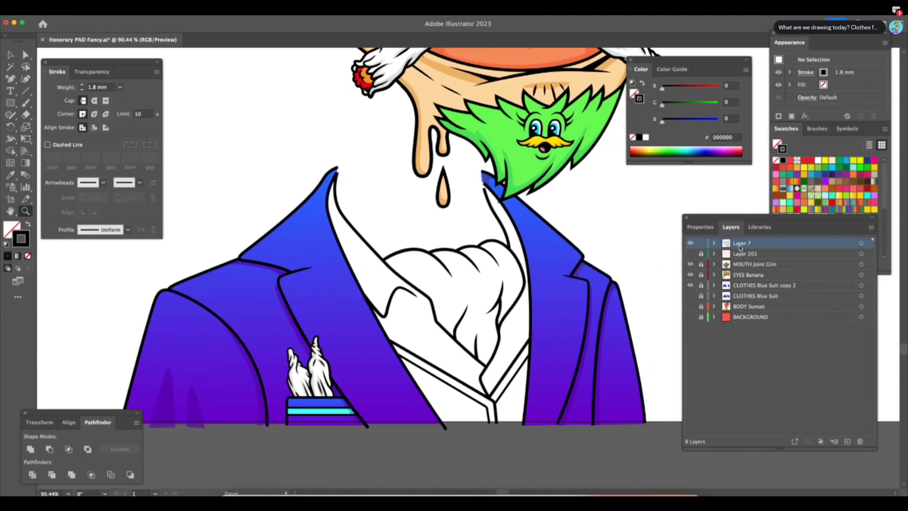
{"action": "left_click", "coordinate": [690, 254]}
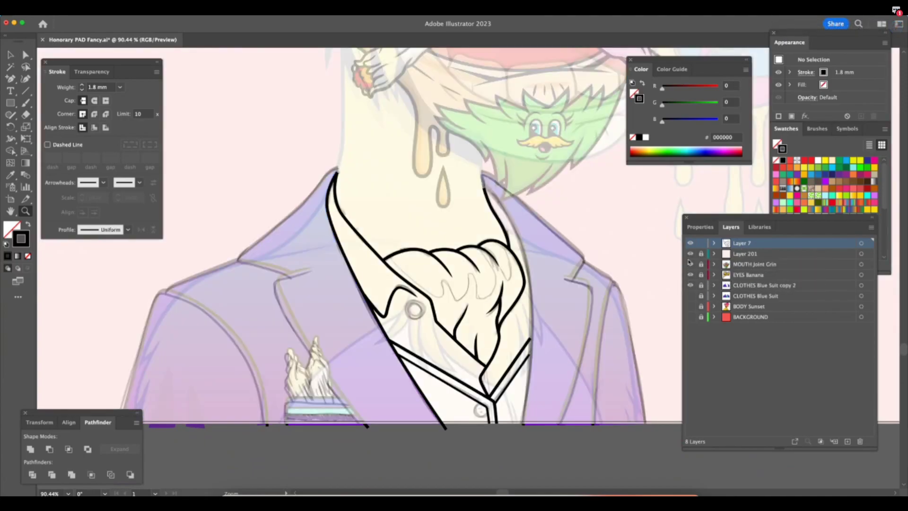
{"action": "left_click", "coordinate": [690, 254]}
{"action": "scroll", "coordinate": [503, 432], "scroll_direction": "up", "scroll_amount": 3}
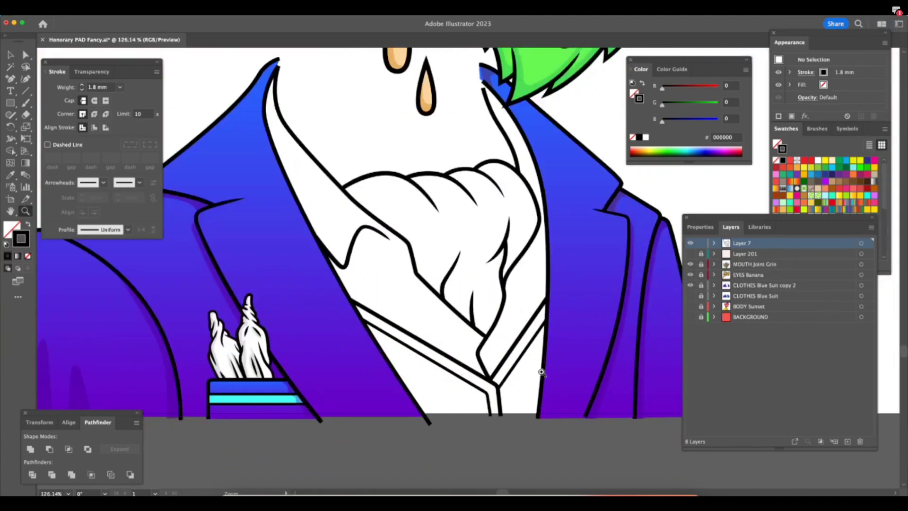
Lock Layer 7 and add a new layer directly above CLOTHES Blue Suit for drawing with the Pen tool.
{"action": "scroll", "coordinate": [582, 258], "scroll_direction": "up", "scroll_amount": 2}
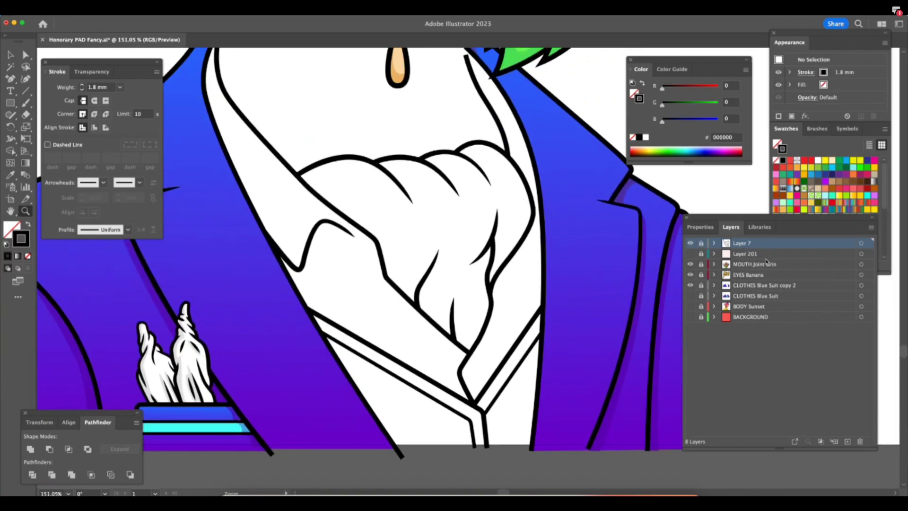
{"action": "left_click", "coordinate": [753, 295]}
{"action": "left_click", "coordinate": [848, 441]}
{"action": "left_click", "coordinate": [9, 79]}
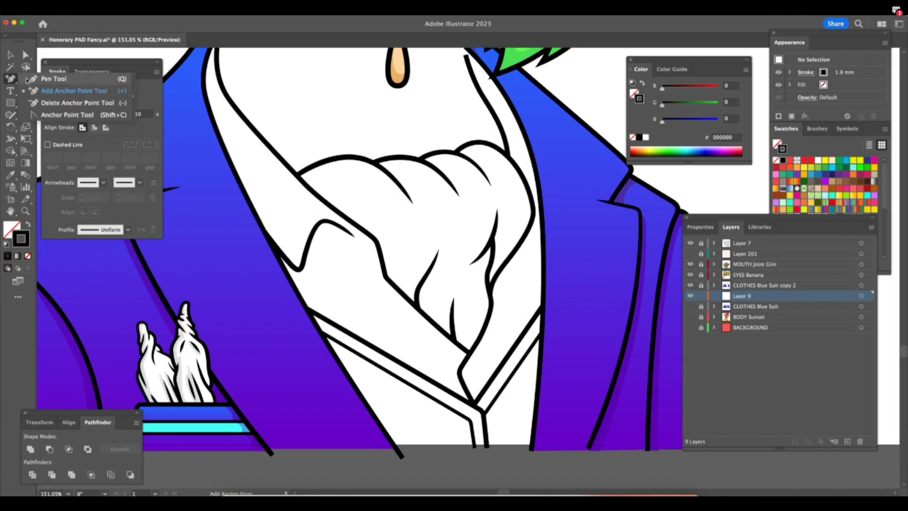
Draw a closed shape on Layer 9 for the left vest panel, following the lower vest trim line, center opening and jacket edge.
{"action": "left_click", "coordinate": [28, 224]}
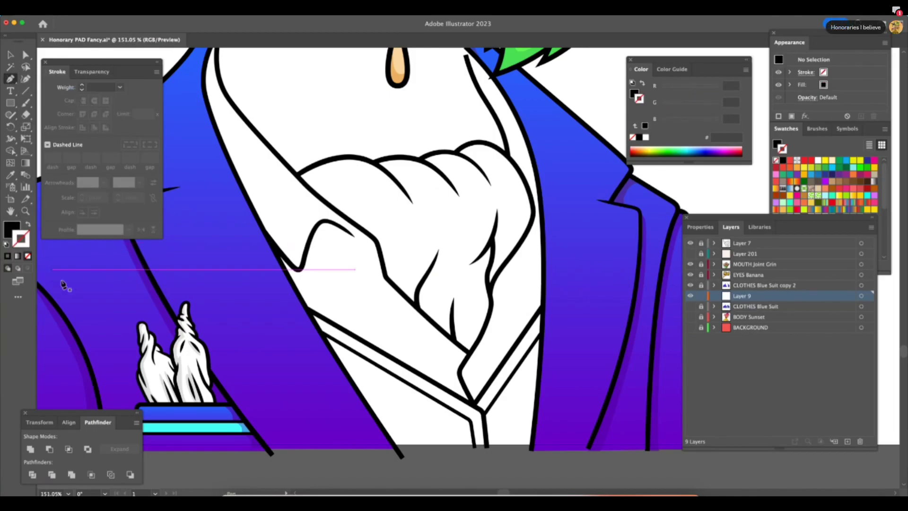
{"action": "left_click", "coordinate": [824, 182]}
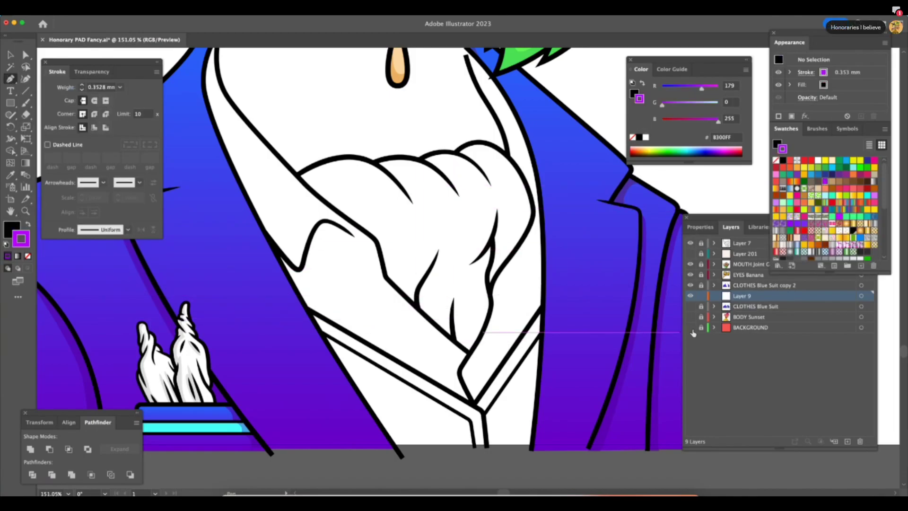
{"action": "left_click", "coordinate": [320, 332]}
{"action": "left_click", "coordinate": [471, 422]}
{"action": "left_click", "coordinate": [475, 447]}
{"action": "left_click", "coordinate": [398, 450]}
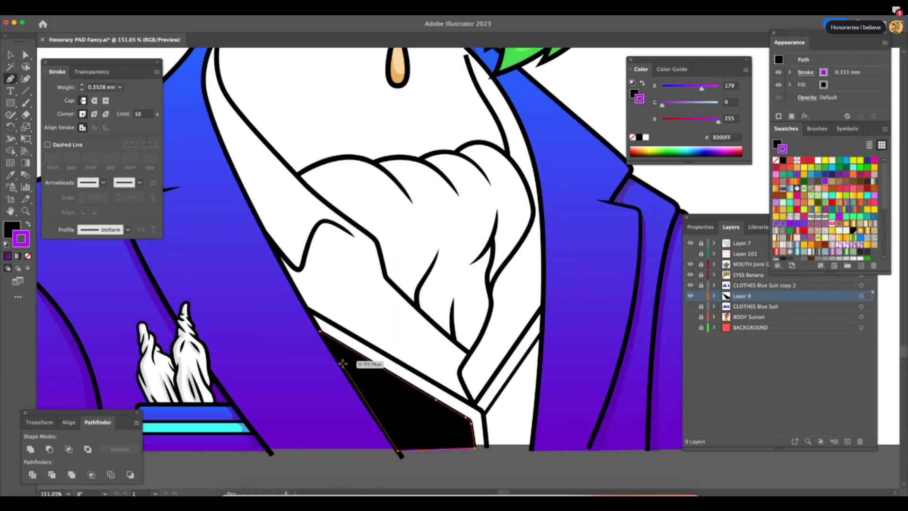
{"action": "left_click_drag", "start_coordinate": [352, 379], "coordinate": [344, 369]}
{"action": "left_click", "coordinate": [320, 331]}
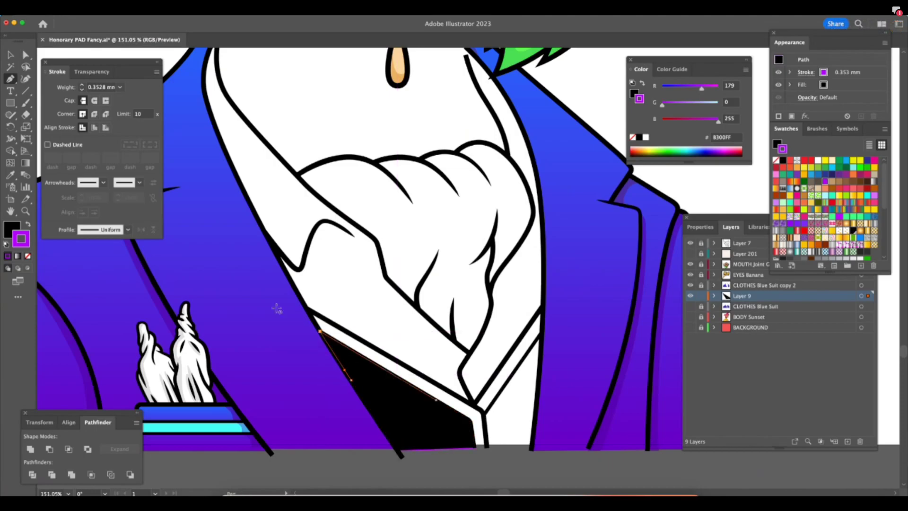
Give the left vest panel a yellow FFF100 fill with no stroke, and deselect it.
{"action": "left_click", "coordinate": [28, 224]}
{"action": "left_click", "coordinate": [27, 256]}
{"action": "left_click", "coordinate": [16, 226]}
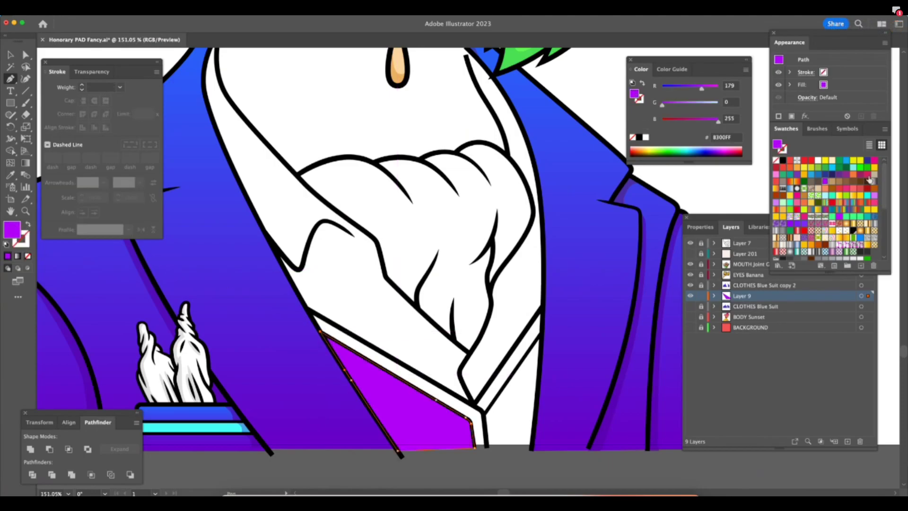
{"action": "left_click", "coordinate": [826, 164]}
{"action": "left_click", "coordinate": [533, 448], "text": "super"}
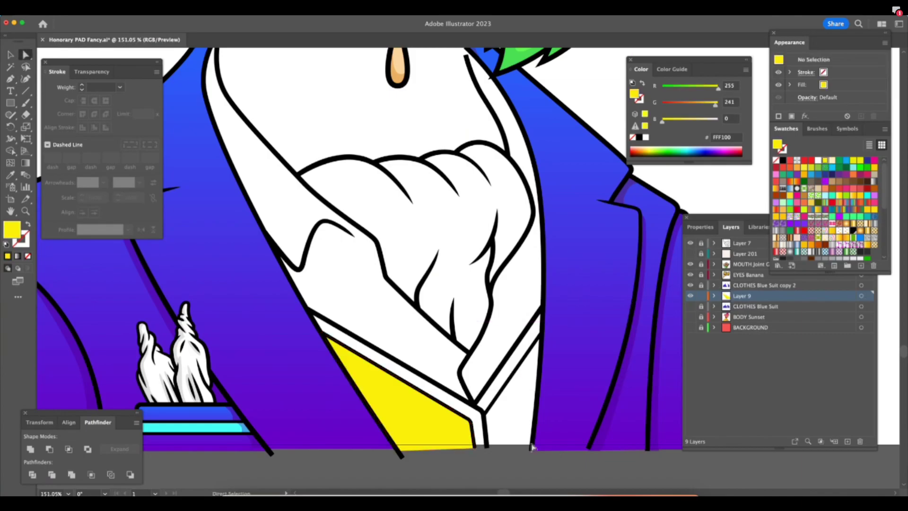
Draw the matching yellow right vest panel between the center opening, the lower trim line and the jacket edge.
{"action": "left_click", "coordinate": [485, 415]}
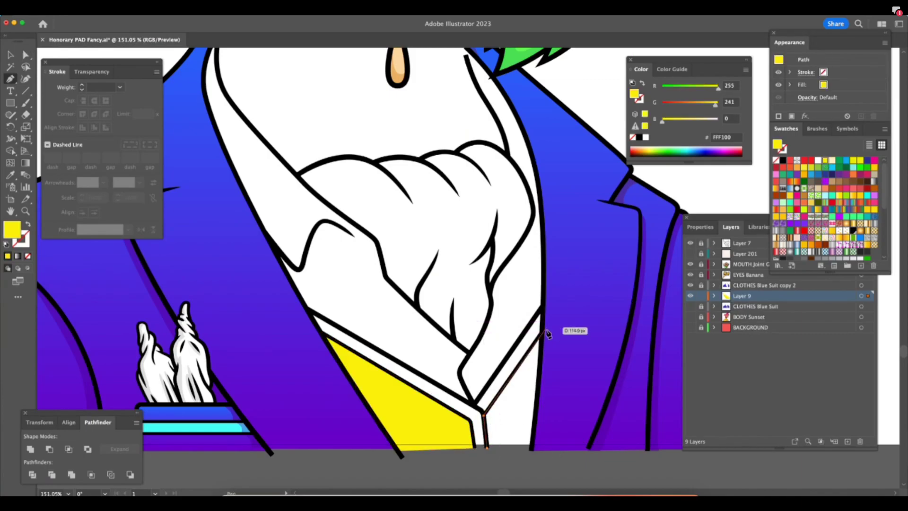
{"action": "left_click", "coordinate": [540, 333]}
{"action": "left_click", "coordinate": [532, 449]}
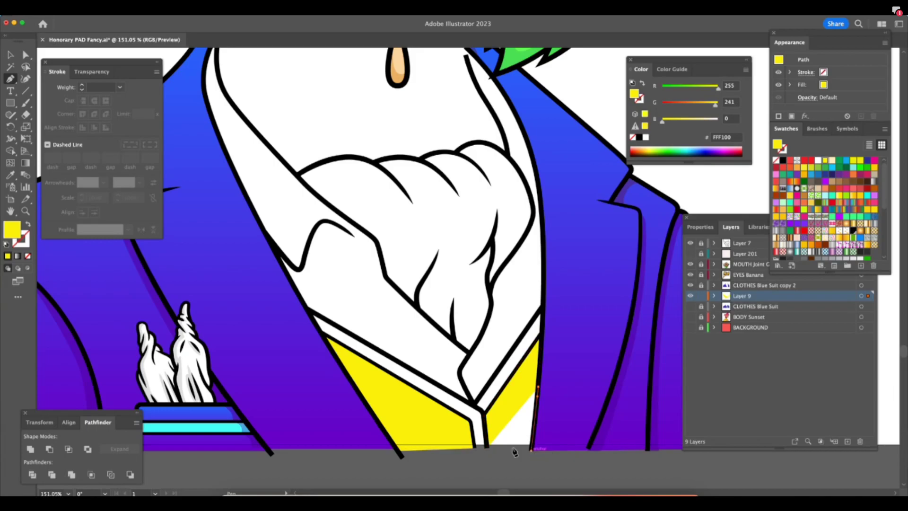
{"action": "left_click", "coordinate": [487, 448]}
Level the bottom edges of both yellow vest panels by adjusting their lower outer corners along the jacket lines.
{"action": "key", "text": "z"}
{"action": "left_click_drag", "start_coordinate": [541, 459], "coordinate": [628, 437]}
{"action": "key", "text": "a"}
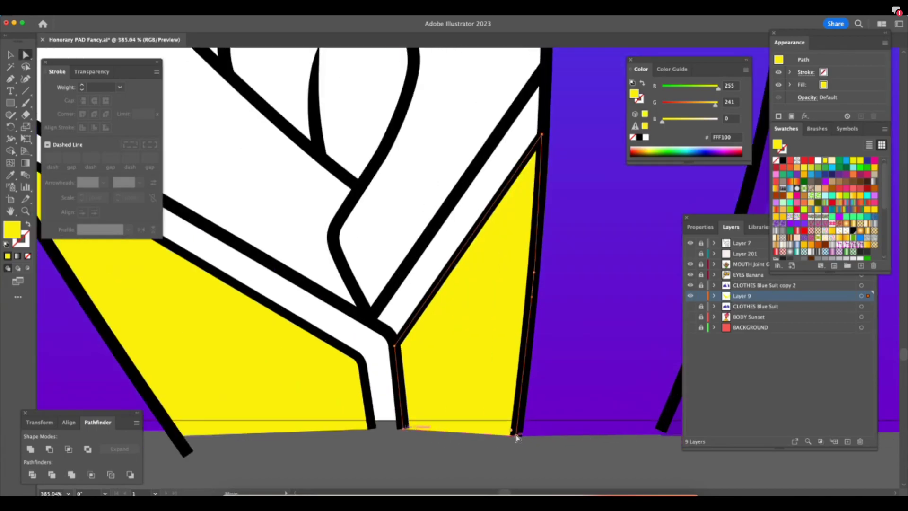
{"action": "left_click", "coordinate": [197, 433]}
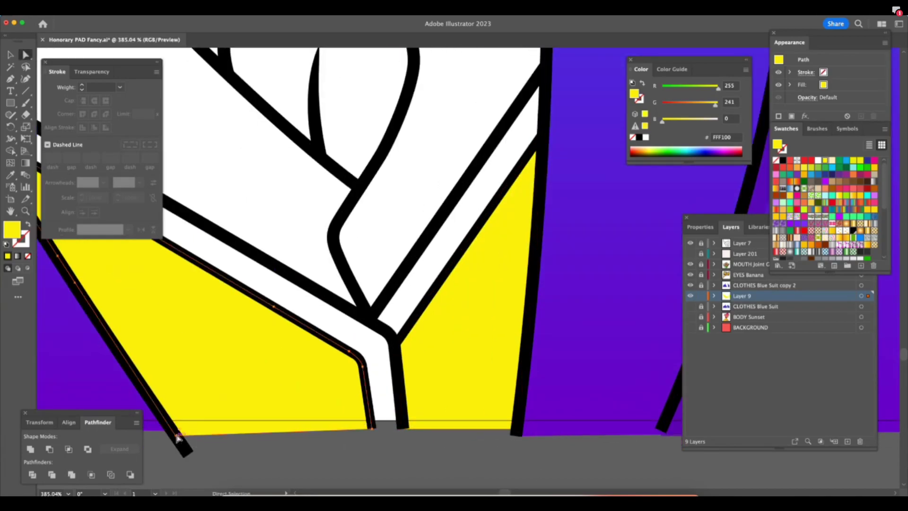
{"action": "key", "text": "z"}
{"action": "left_click_drag", "start_coordinate": [509, 456], "coordinate": [473, 461]}
{"action": "key", "text": "a"}
{"action": "left_click", "coordinate": [473, 461]}
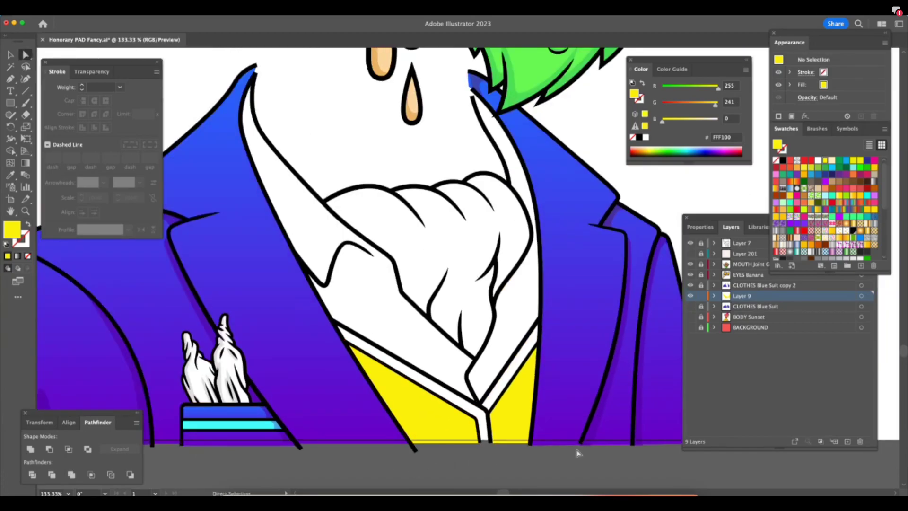
Draw one closed shape covering the whole vest, following its upper V-shaped line and both jacket edges down to the bottom.
{"action": "key", "text": "z"}
{"action": "left_click", "coordinate": [576, 448]}
{"action": "key", "text": "p"}
{"action": "left_click", "coordinate": [215, 259]}
{"action": "key", "text": "Tab"}
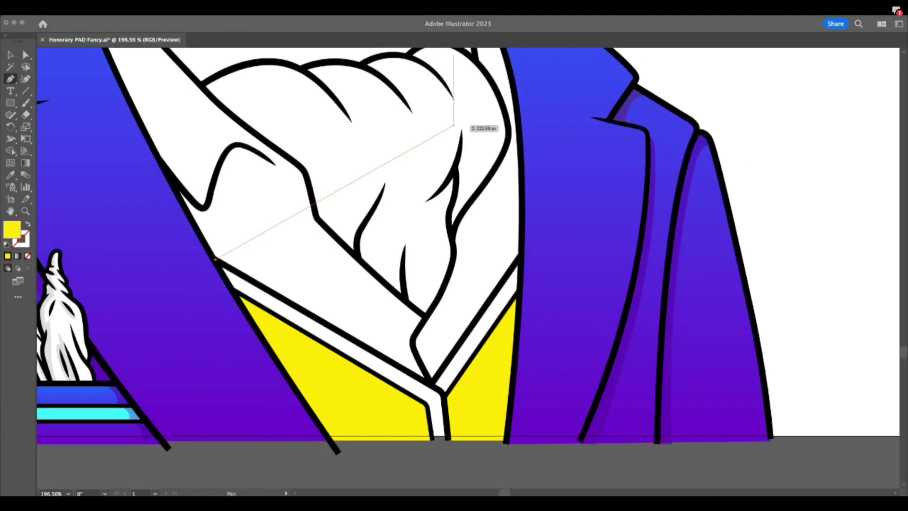
{"action": "key", "text": "Tab"}
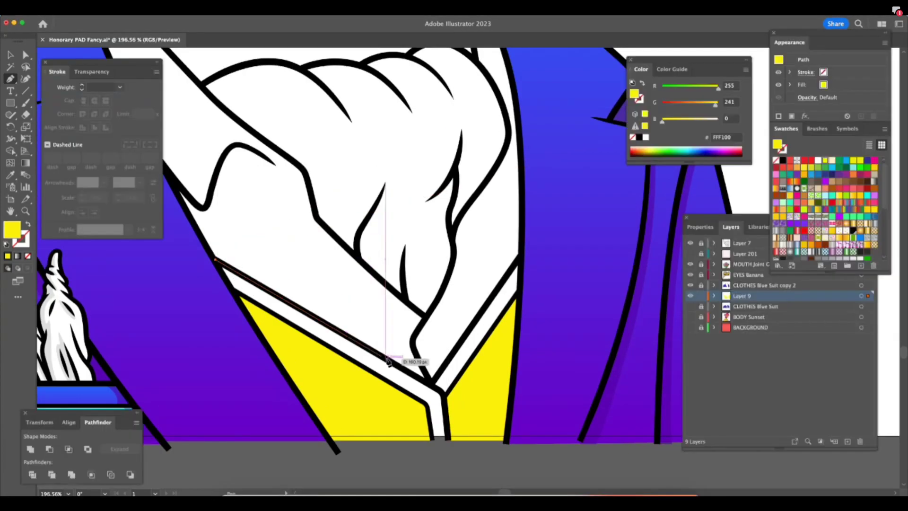
{"action": "left_click", "coordinate": [431, 384]}
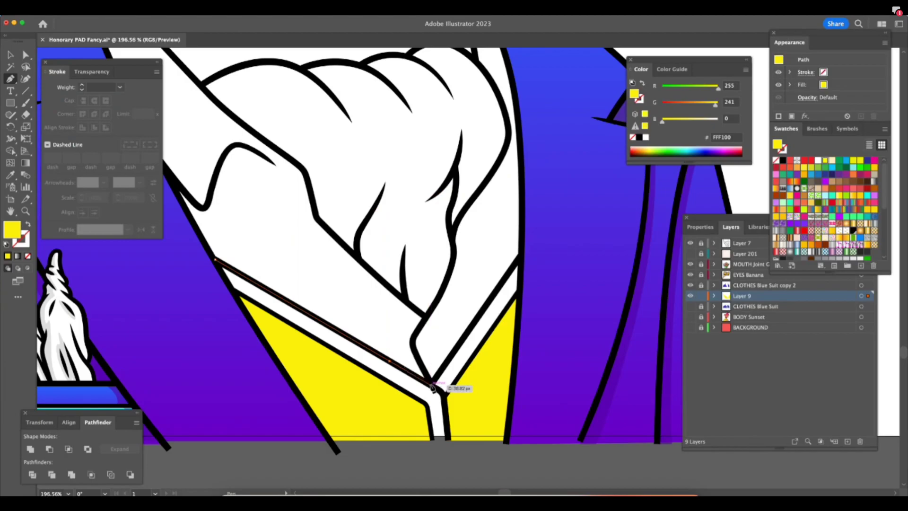
{"action": "left_click", "coordinate": [520, 256]}
{"action": "left_click", "coordinate": [519, 290]}
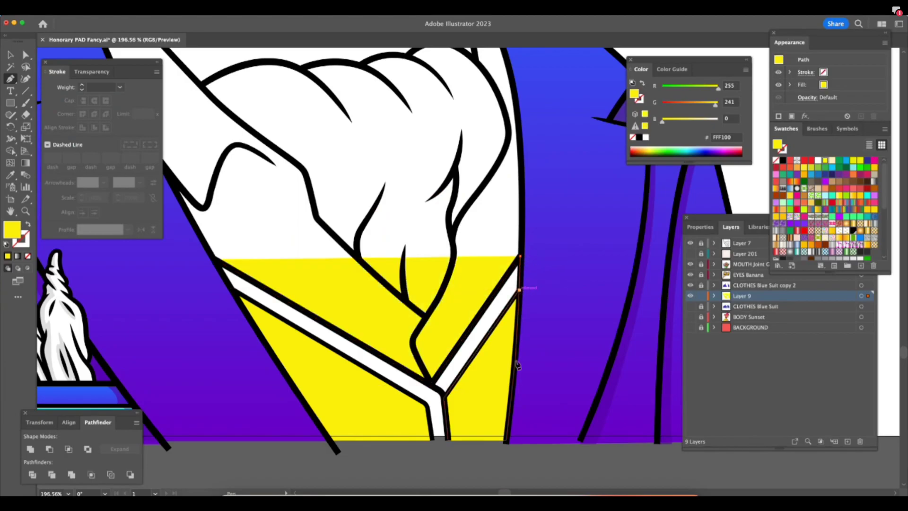
{"action": "left_click", "coordinate": [505, 443]}
{"action": "left_click", "coordinate": [332, 444]}
{"action": "left_click", "coordinate": [258, 332]}
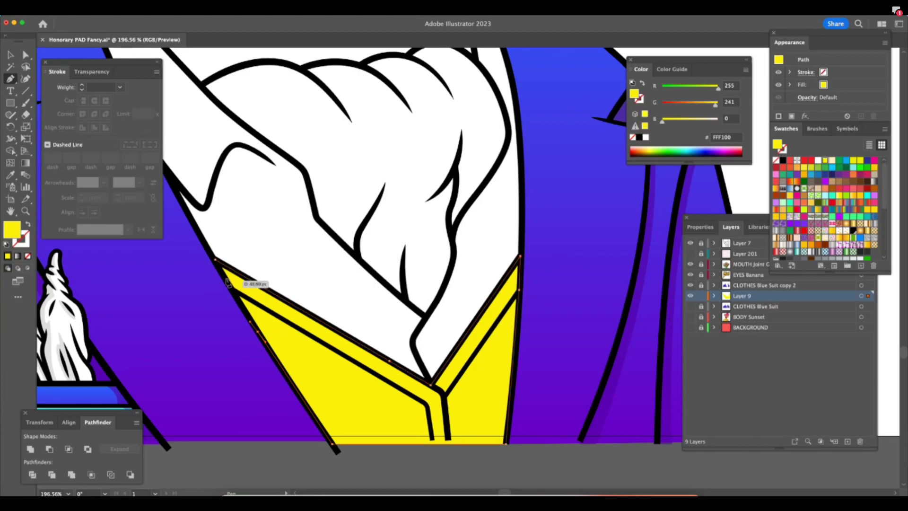
{"action": "left_click", "coordinate": [215, 259]}
Fill the full vest shape with orange FFB500 and place it behind the yellow panels so it colors only the trim.
{"action": "key", "text": "v"}
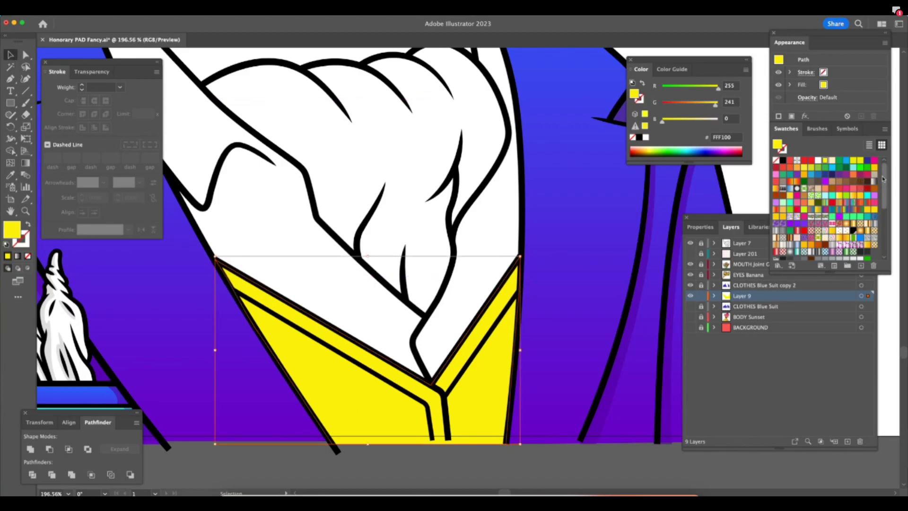
{"action": "left_click_drag", "start_coordinate": [882, 178], "coordinate": [877, 226]}
{"action": "left_click", "coordinate": [797, 224]}
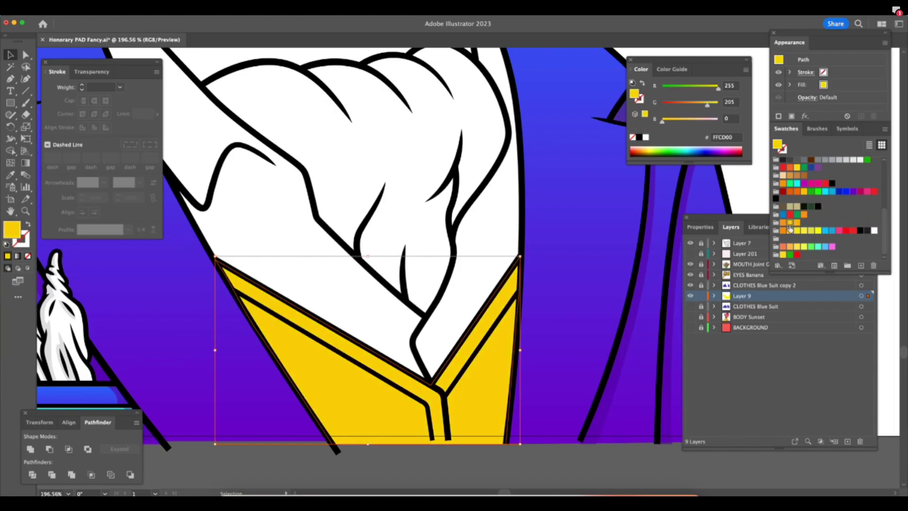
{"action": "left_click", "coordinate": [797, 225]}
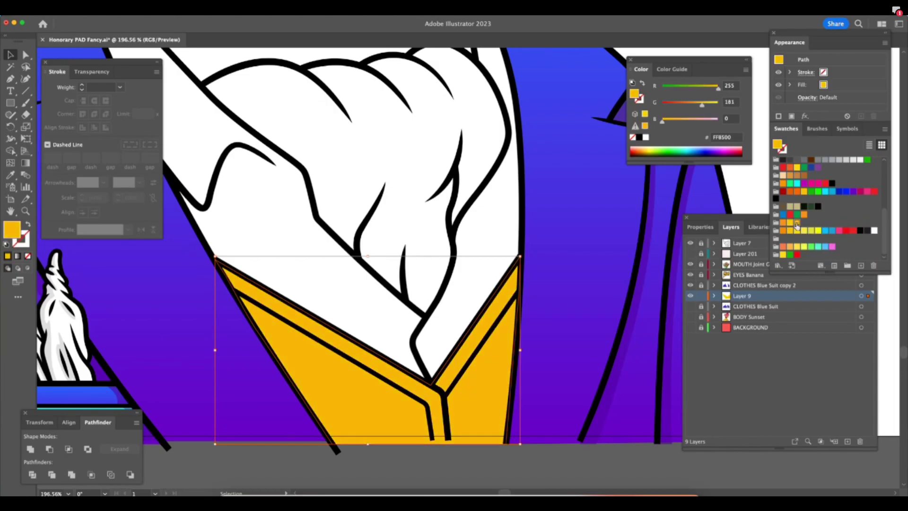
{"action": "left_click", "coordinate": [569, 415]}
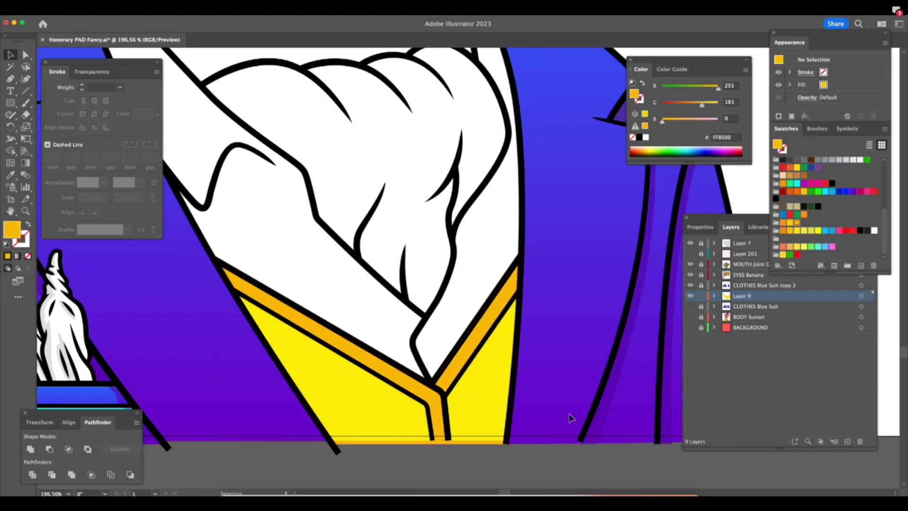
Start the shirt collar fill shape by tracing the left collar's inner edge from the jacket's neck tip down to the cravat's lower point.
{"action": "left_click_drag", "start_coordinate": [433, 428], "coordinate": [340, 426]}
{"action": "left_click_drag", "start_coordinate": [601, 341], "coordinate": [662, 339]}
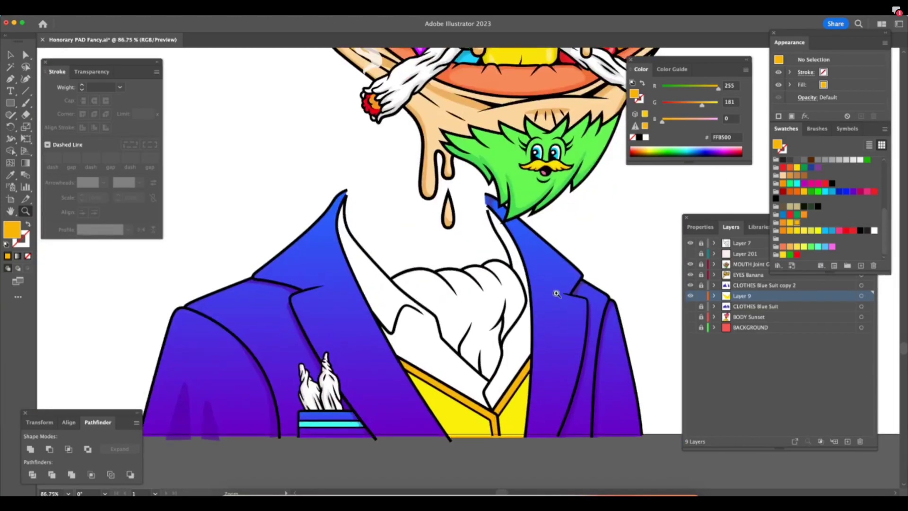
{"action": "scroll", "coordinate": [542, 302], "scroll_direction": "up", "scroll_amount": 1}
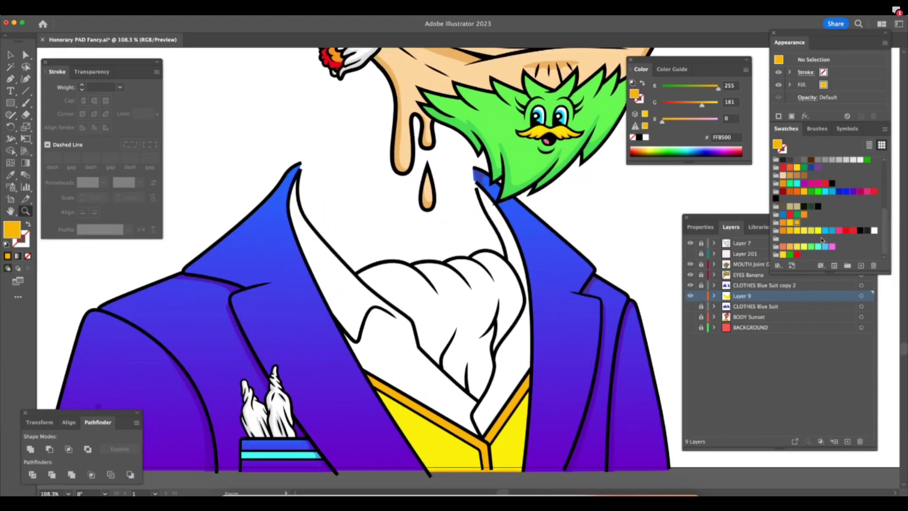
{"action": "scroll", "coordinate": [613, 315], "scroll_direction": "up", "scroll_amount": 1}
{"action": "key", "text": "p"}
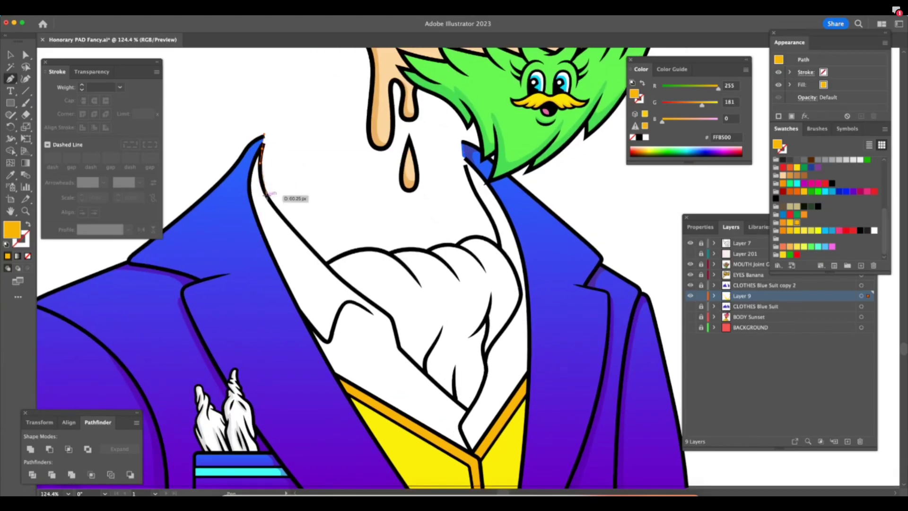
{"action": "left_click", "coordinate": [310, 247]}
{"action": "left_click", "coordinate": [326, 264]}
{"action": "left_click", "coordinate": [360, 294]}
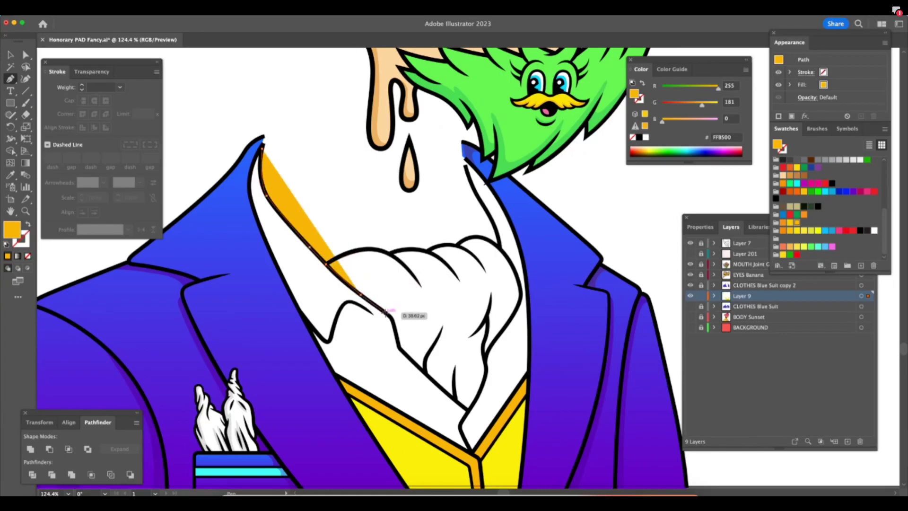
{"action": "left_click", "coordinate": [387, 313]}
{"action": "left_click", "coordinate": [399, 347]}
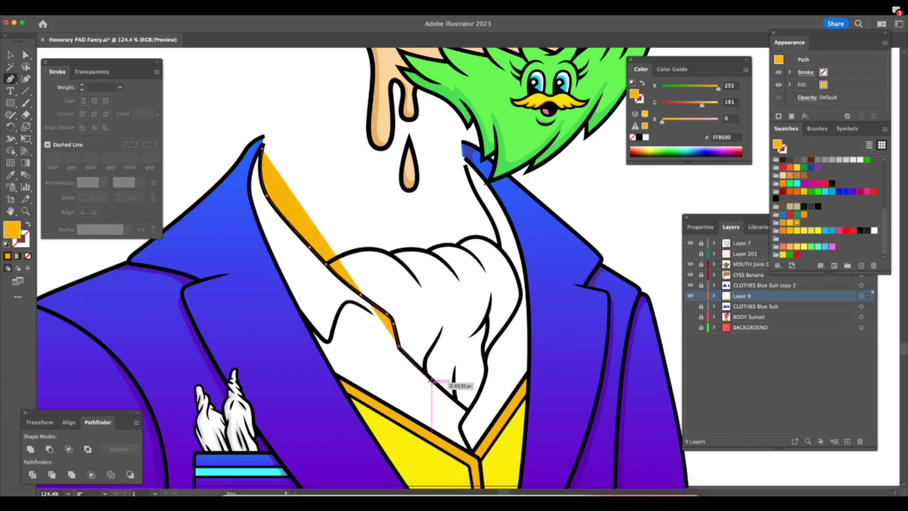
{"action": "left_click", "coordinate": [447, 392]}
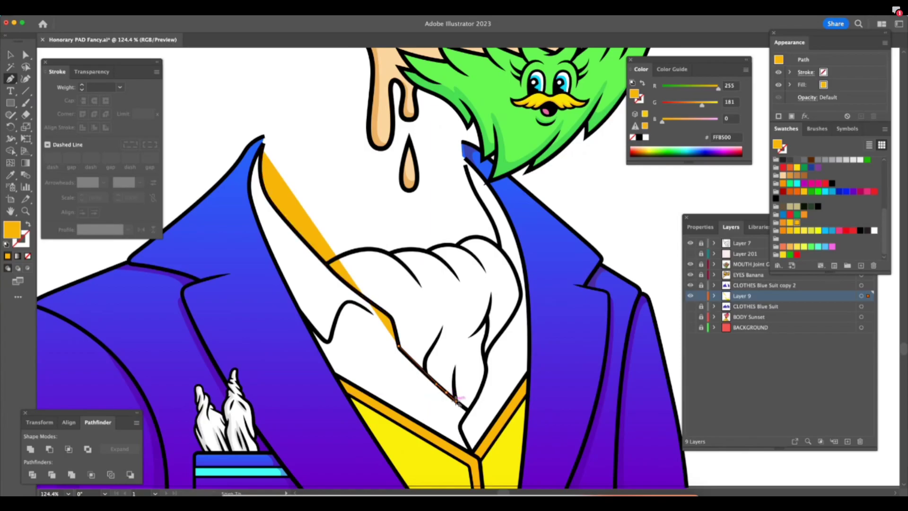
{"action": "left_click", "coordinate": [468, 410]}
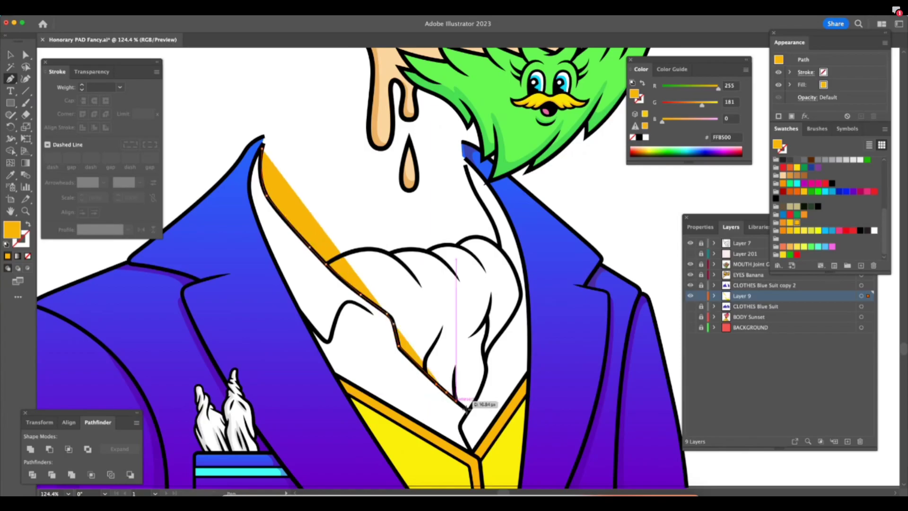
Continue the shirt collar path up the cravat's right outline and the right collar's inner edge to the neck.
{"action": "left_click", "coordinate": [485, 362]}
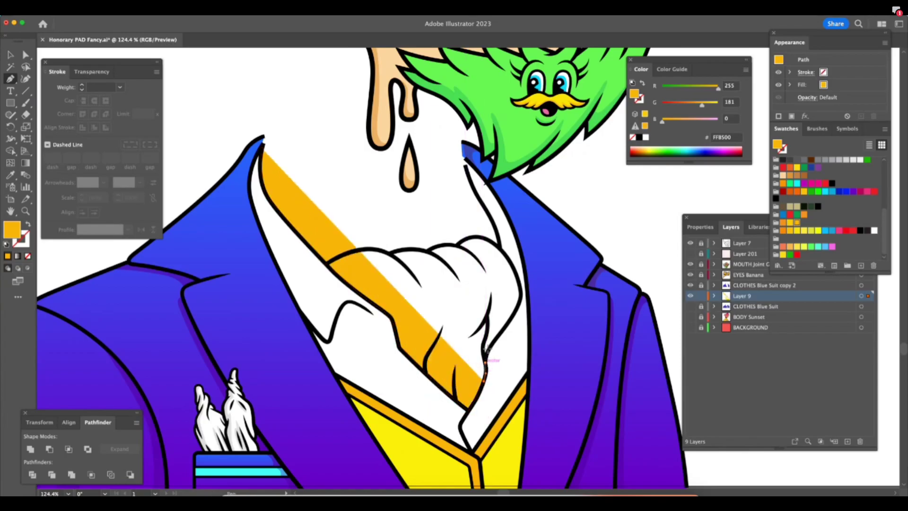
{"action": "left_click", "coordinate": [486, 356]}
{"action": "left_click_drag", "start_coordinate": [499, 335], "coordinate": [519, 279]}
{"action": "left_click", "coordinate": [514, 268]}
{"action": "left_click_drag", "start_coordinate": [499, 247], "coordinate": [491, 218]}
{"action": "left_click", "coordinate": [477, 195]}
{"action": "left_click", "coordinate": [466, 161]}
Extend the shirt collar path down the right lapel edge and along the vest line to the bottom of the V.
{"action": "left_click", "coordinate": [500, 202]}
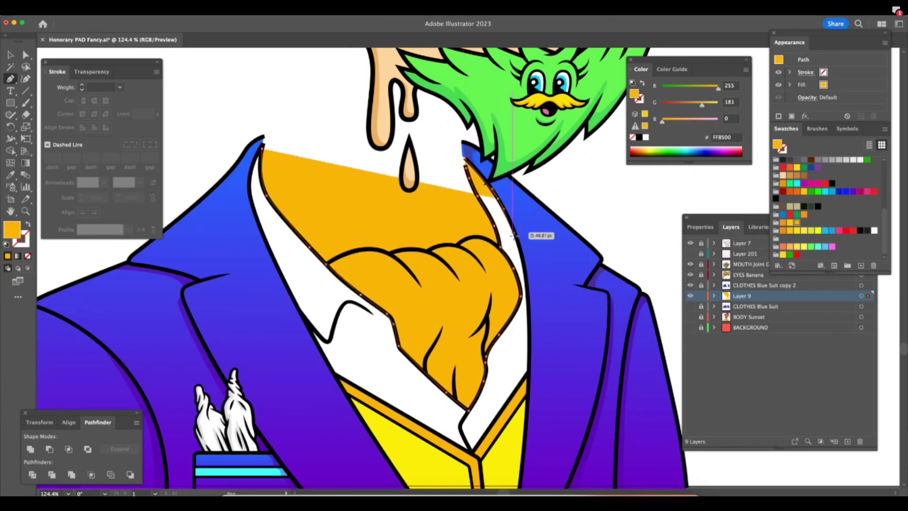
{"action": "left_click", "coordinate": [516, 237]}
{"action": "left_click", "coordinate": [527, 337]}
{"action": "left_click", "coordinate": [528, 372]}
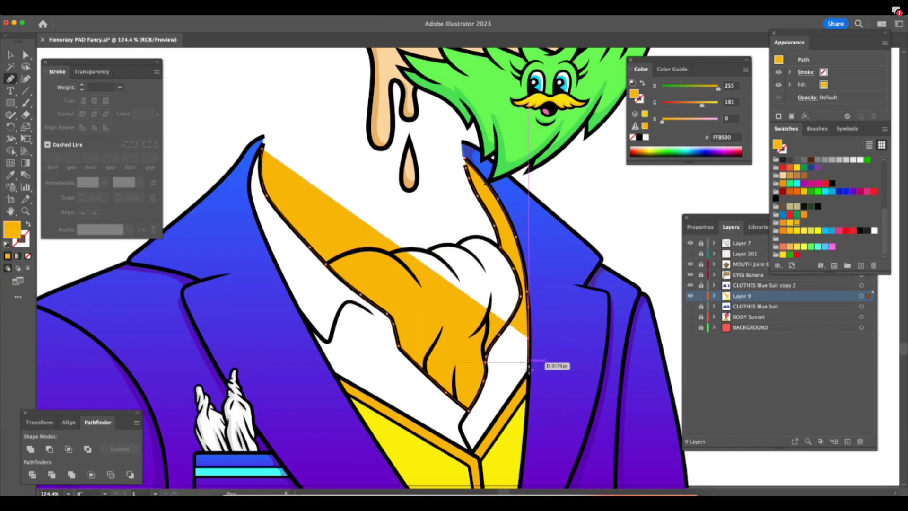
{"action": "left_click", "coordinate": [471, 453]}
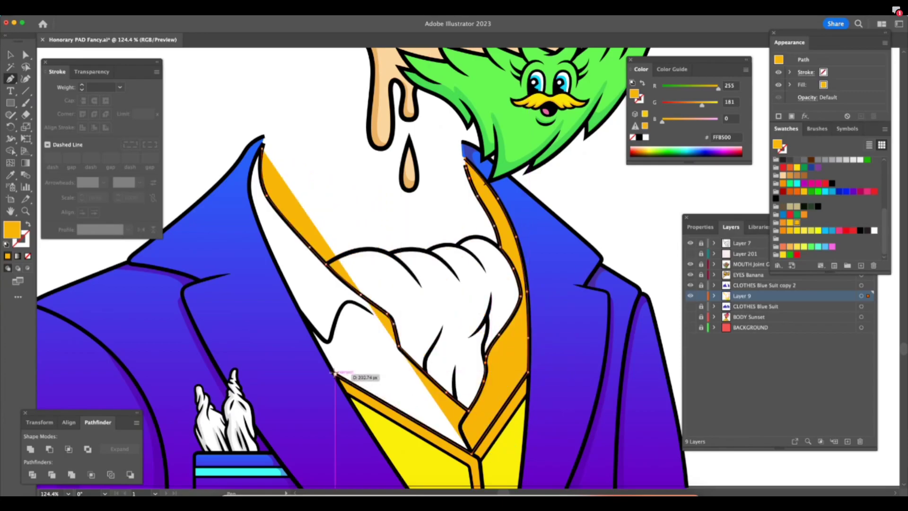
Close the shirt collar shape along the left vest line and up the left lapel edge to its starting point at the neck.
{"action": "left_click", "coordinate": [337, 374]}
{"action": "left_click", "coordinate": [287, 288]}
{"action": "left_click", "coordinate": [275, 263]}
{"action": "left_click_drag", "start_coordinate": [257, 218], "coordinate": [253, 164]}
{"action": "key", "text": "super+z"}
{"action": "left_click", "coordinate": [261, 150]}
Fill the shirt collar shape with cyan 00FFF7 after trying green 5FFF5F, enlarging the swatch list to reach more colors.
{"action": "key", "text": "v"}
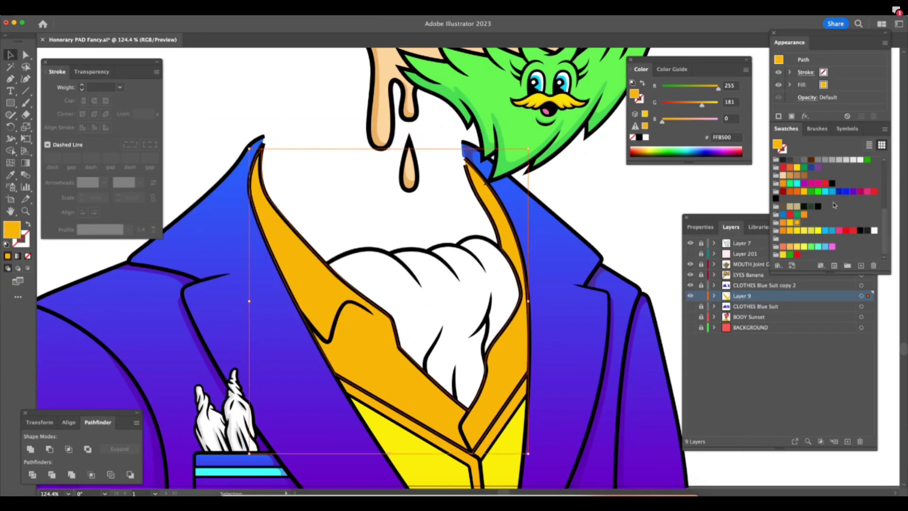
{"action": "left_click", "coordinate": [812, 248]}
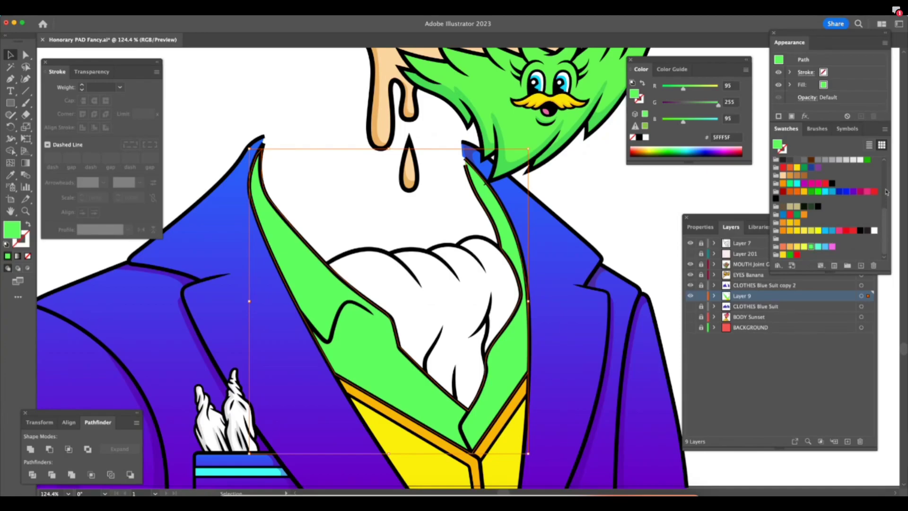
{"action": "left_click_drag", "start_coordinate": [888, 272], "coordinate": [883, 374]}
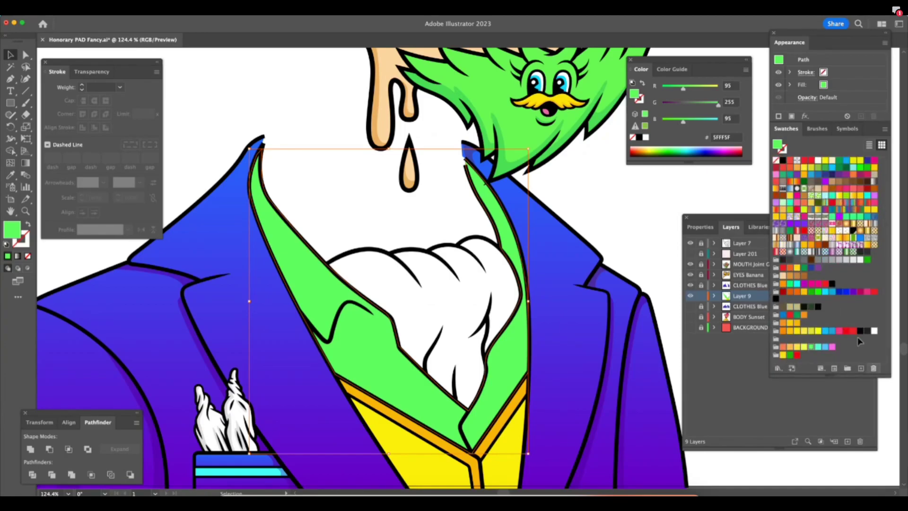
{"action": "left_click", "coordinate": [797, 285]}
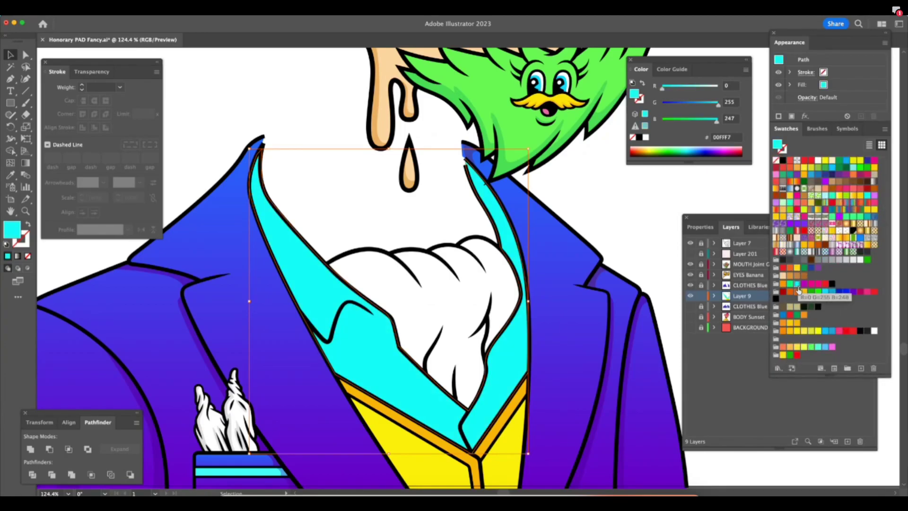
Start a cravat fill path with the Pen tool along the left collar edge, down to the cravat's bottom tip.
{"action": "key", "text": "super+minus"}
{"action": "key", "text": "super+minus"}
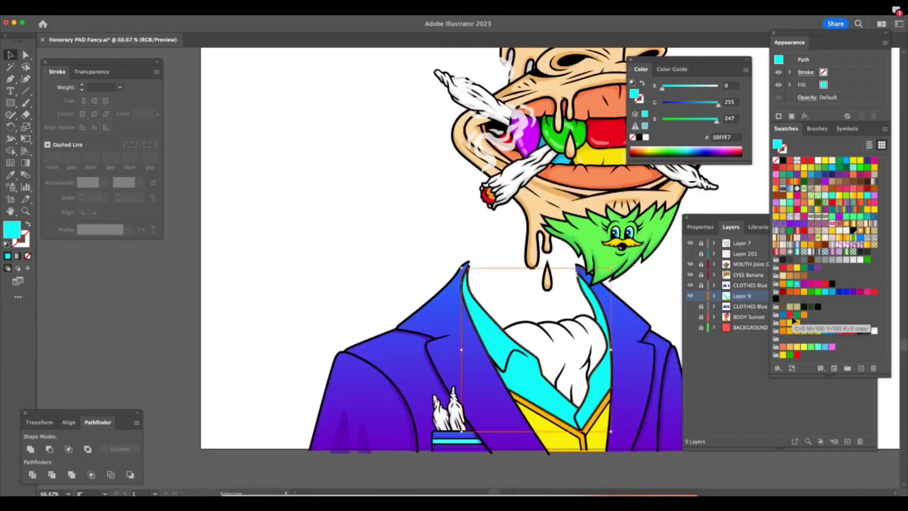
{"action": "key", "text": "a"}
{"action": "left_click", "coordinate": [618, 462]}
{"action": "scroll", "coordinate": [618, 467], "scroll_direction": "right", "scroll_amount": 5}
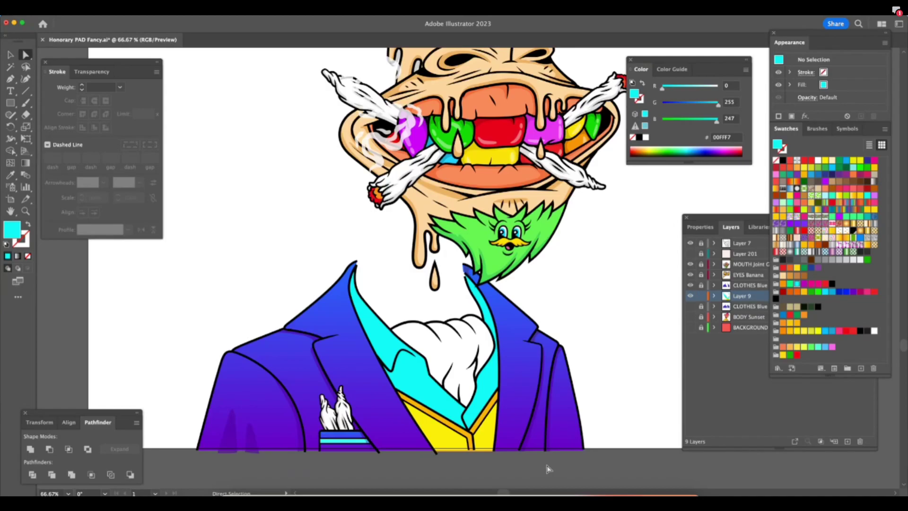
{"action": "key", "text": "super+plus"}
{"action": "key", "text": "super+plus"}
{"action": "scroll", "coordinate": [536, 389], "scroll_direction": "down", "scroll_amount": 5}
{"action": "scroll", "coordinate": [536, 389], "scroll_direction": "right", "scroll_amount": 2}
{"action": "key", "text": "p"}
{"action": "left_click", "coordinate": [292, 312]}
{"action": "left_click", "coordinate": [331, 341]}
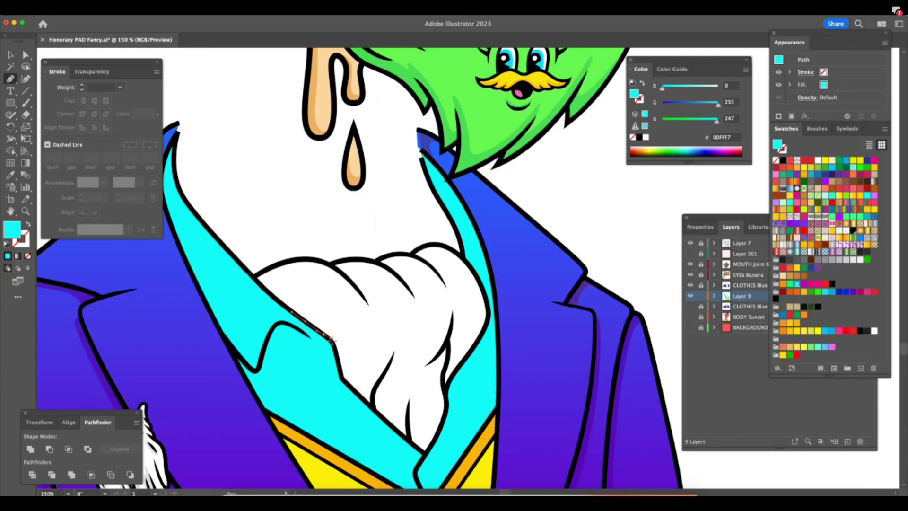
{"action": "left_click", "coordinate": [335, 349]}
{"action": "left_click", "coordinate": [341, 376]}
{"action": "left_click_drag", "start_coordinate": [371, 406], "coordinate": [387, 424]}
{"action": "left_click", "coordinate": [425, 454]}
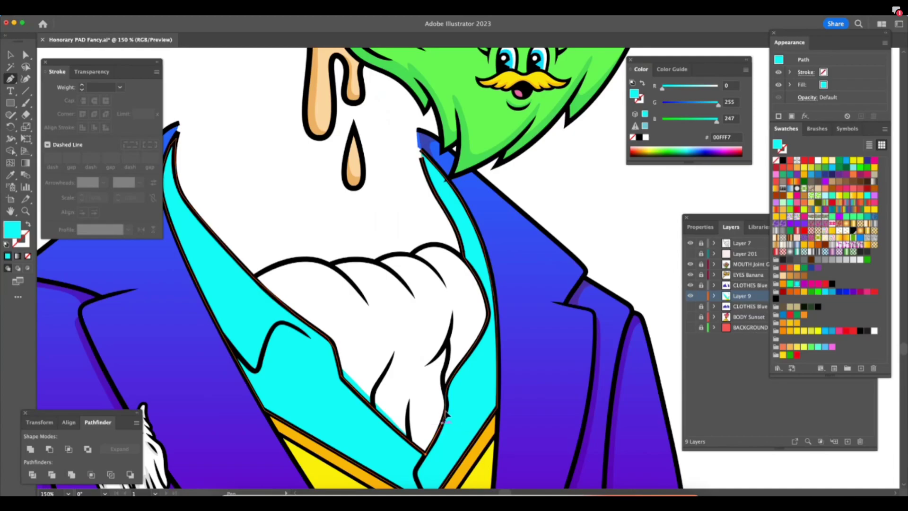
Continue the cravat path up the right collar edge and across the folded top, closing it at the left collar.
{"action": "left_click", "coordinate": [442, 421]}
{"action": "left_click", "coordinate": [446, 395]}
{"action": "left_click", "coordinate": [449, 377]}
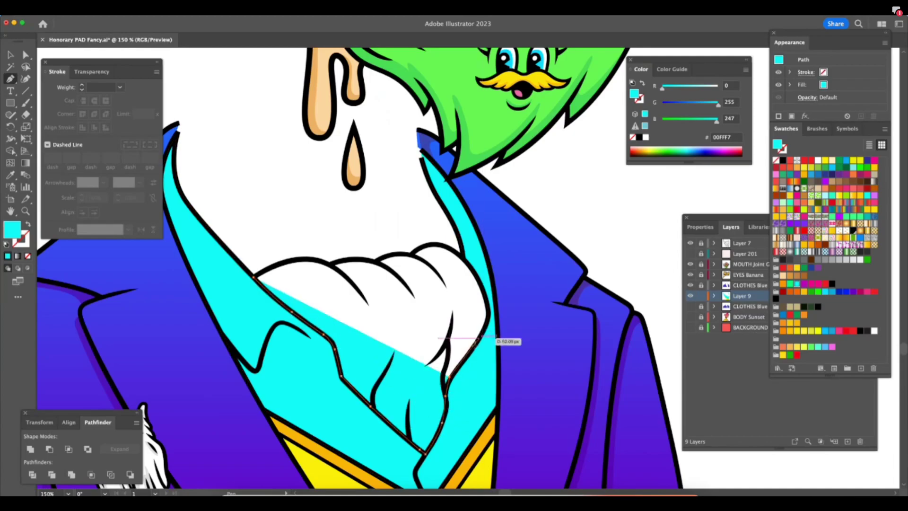
{"action": "key", "text": "super+z"}
{"action": "left_click_drag", "start_coordinate": [453, 373], "coordinate": [371, 239]}
{"action": "key", "text": "super+z"}
{"action": "left_click", "coordinate": [412, 254]}
{"action": "key", "text": "super+z"}
{"action": "left_click", "coordinate": [327, 264]}
{"action": "key", "text": "super+z"}
{"action": "left_click", "coordinate": [329, 264]}
{"action": "left_click", "coordinate": [255, 277]}
Refine the cravat shape's upper edge beneath the black outline and deselect it.
{"action": "key", "text": "z"}
{"action": "key", "text": "a"}
{"action": "left_click_drag", "start_coordinate": [412, 259], "coordinate": [400, 275]}
{"action": "key", "text": "z"}
{"action": "left_click_drag", "start_coordinate": [567, 379], "coordinate": [277, 425]}
{"action": "key", "text": "a"}
{"action": "left_click", "coordinate": [669, 432]}
{"action": "scroll", "coordinate": [668, 434], "scroll_direction": "right", "scroll_amount": 4}
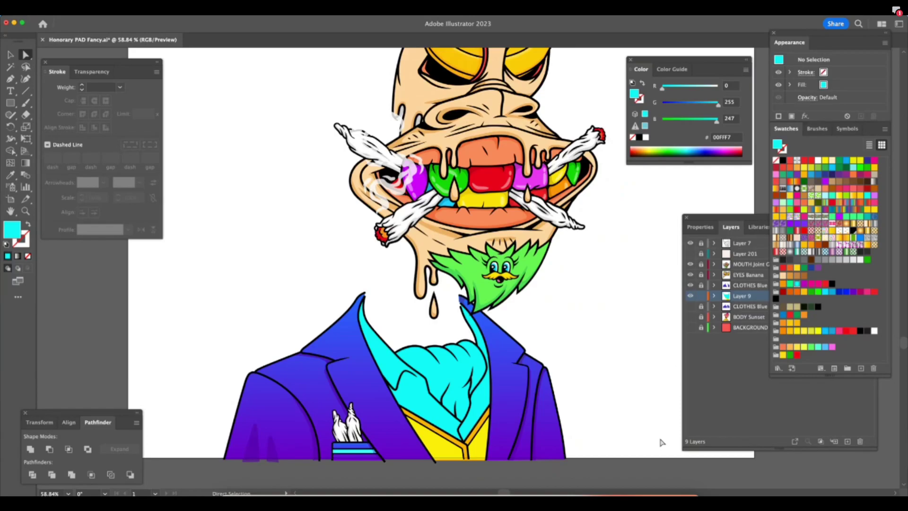
Select the cravat shape and move and narrow the Layers panel so the swatches are uncovered.
{"action": "key", "text": "v"}
{"action": "left_click", "coordinate": [482, 368]}
{"action": "left_click_drag", "start_coordinate": [721, 218], "coordinate": [657, 218]}
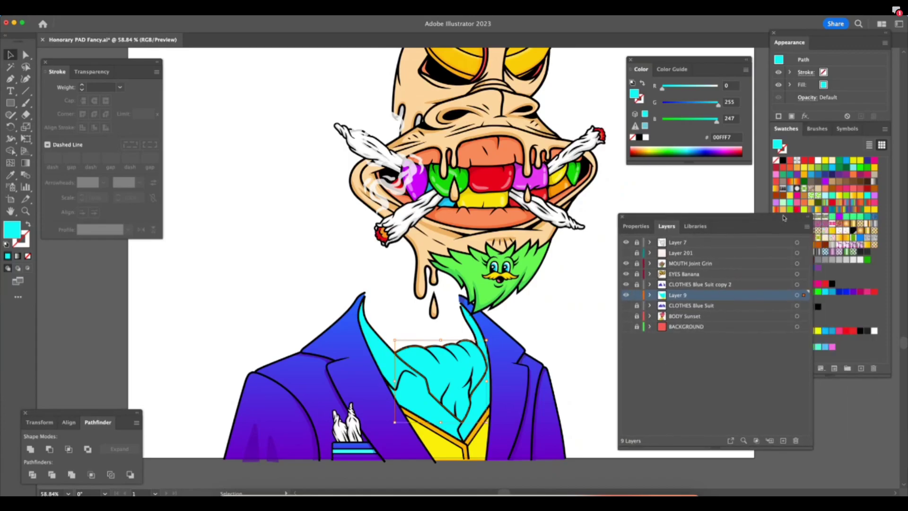
{"action": "left_click_drag", "start_coordinate": [783, 218], "coordinate": [733, 208]}
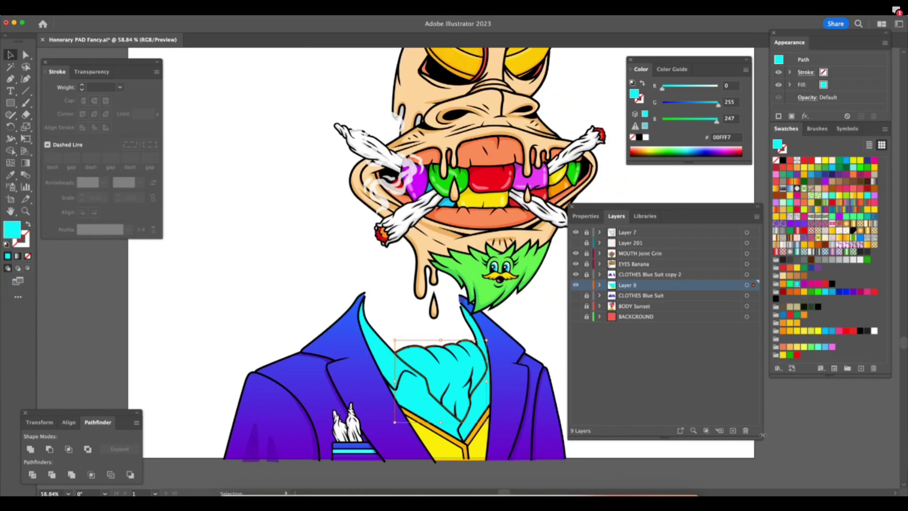
{"action": "left_click_drag", "start_coordinate": [762, 438], "coordinate": [689, 450]}
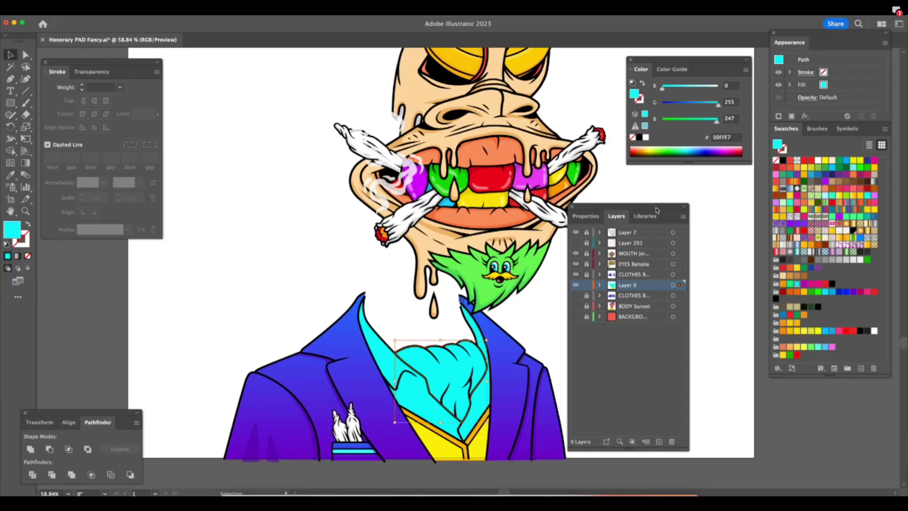
{"action": "left_click_drag", "start_coordinate": [657, 210], "coordinate": [678, 208]}
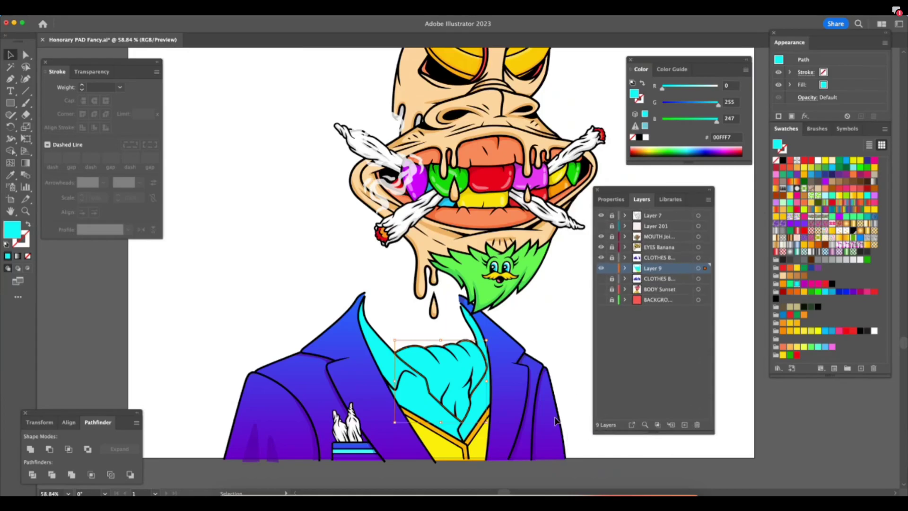
Fill the cravat shape with magenta EB008B after trying red FF0013.
{"action": "scroll", "coordinate": [554, 428], "scroll_direction": "right", "scroll_amount": 3}
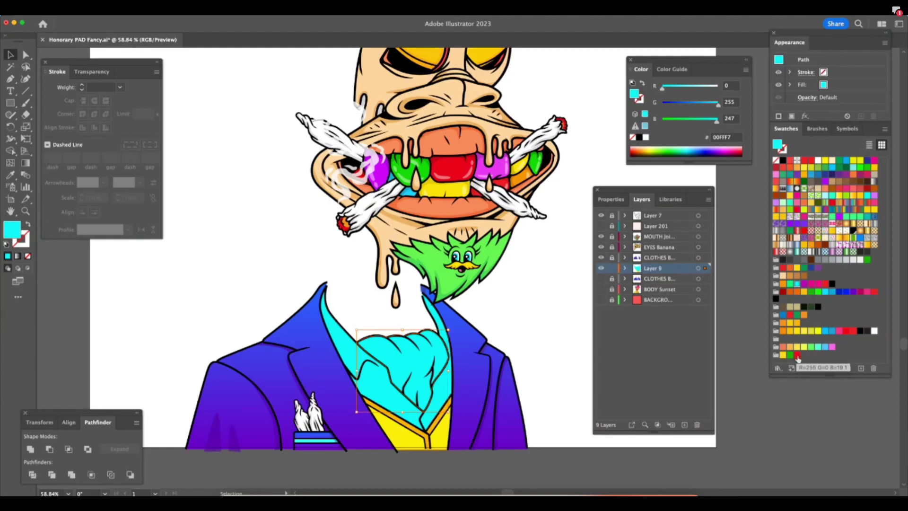
{"action": "left_click", "coordinate": [798, 358]}
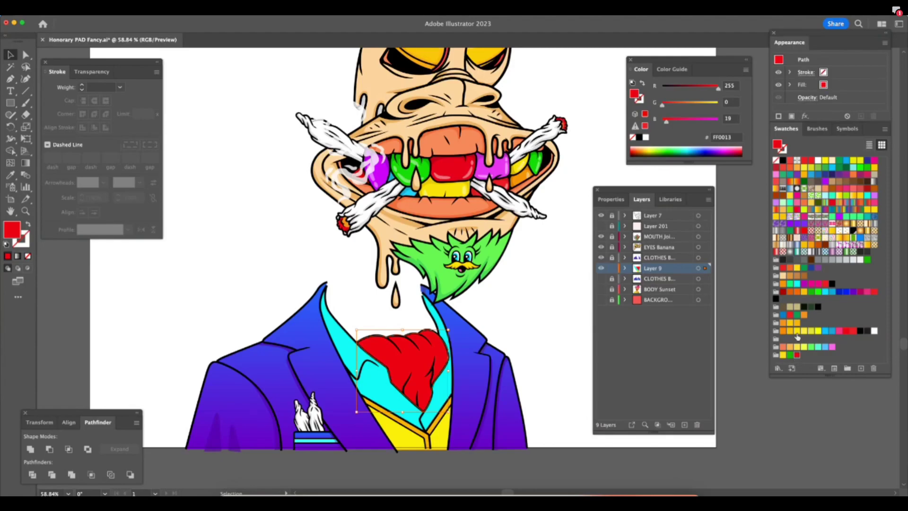
{"action": "left_click", "coordinate": [874, 161]}
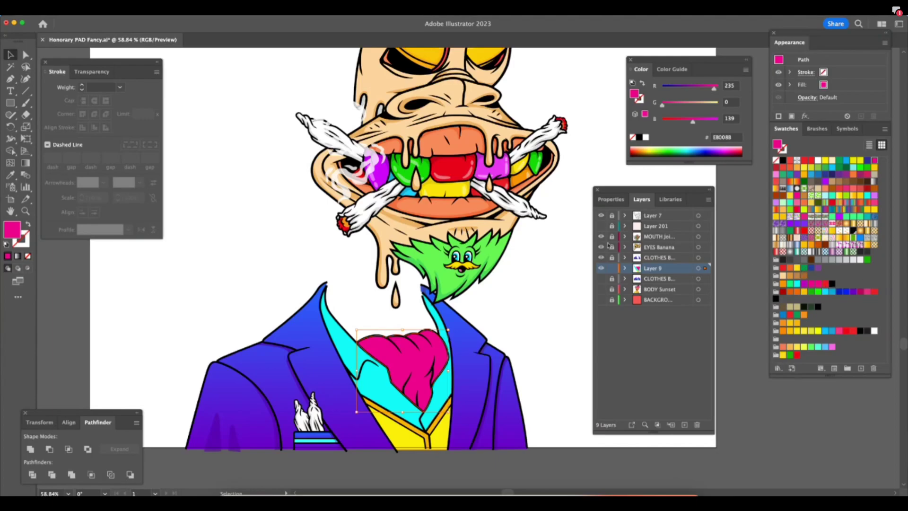
Hide the MOUTH Joint Grin layer, unlock CLOTHES Blue Suit copy 2 and lock Layer 9.
{"action": "left_click_drag", "start_coordinate": [601, 237], "coordinate": [601, 246]}
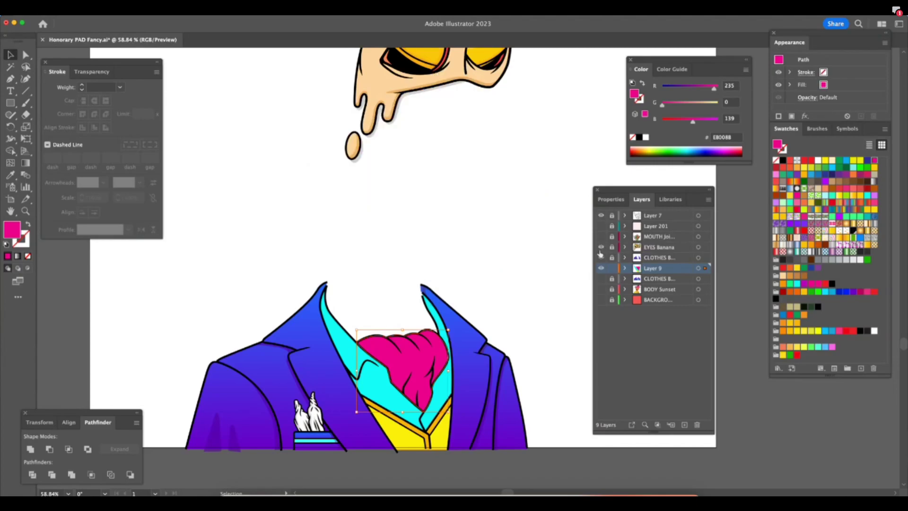
{"action": "left_click", "coordinate": [520, 398]}
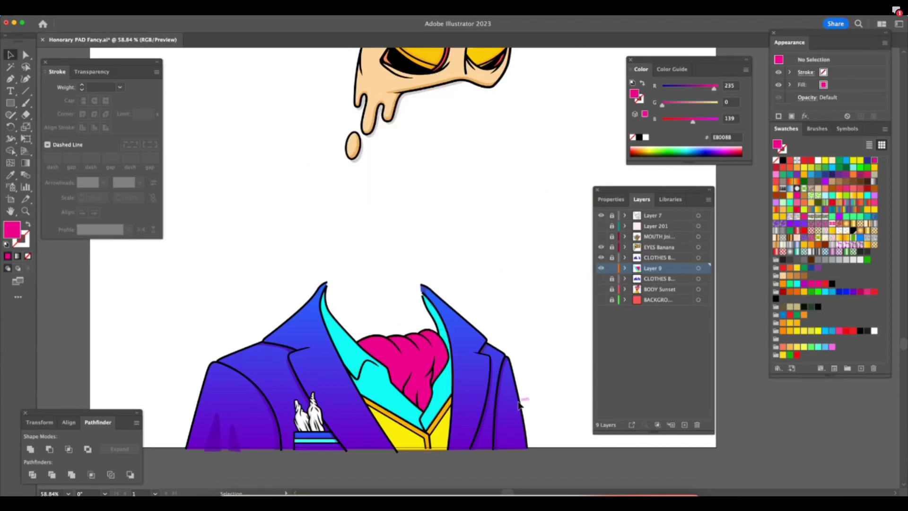
{"action": "scroll", "coordinate": [517, 403], "scroll_direction": "down", "scroll_amount": 3}
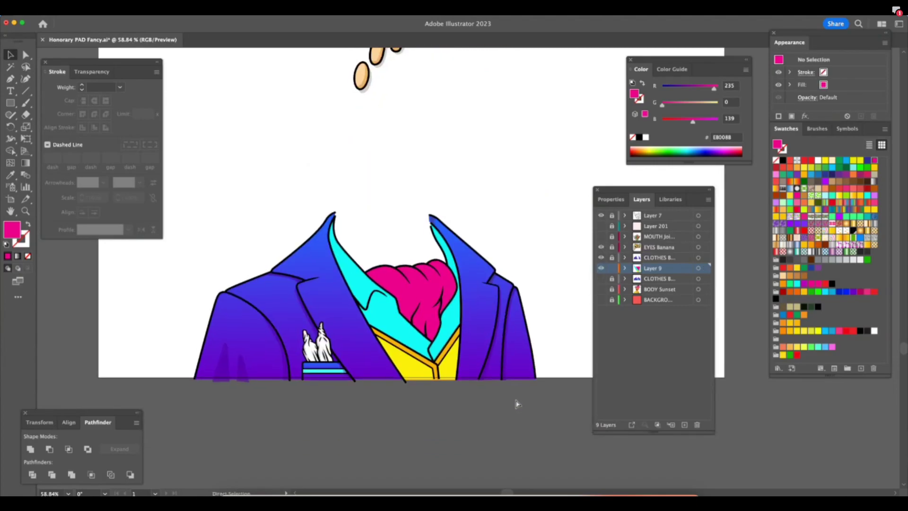
{"action": "key", "text": "super+1"}
{"action": "key", "text": "a"}
{"action": "left_click", "coordinate": [437, 364]}
{"action": "left_click", "coordinate": [438, 430]}
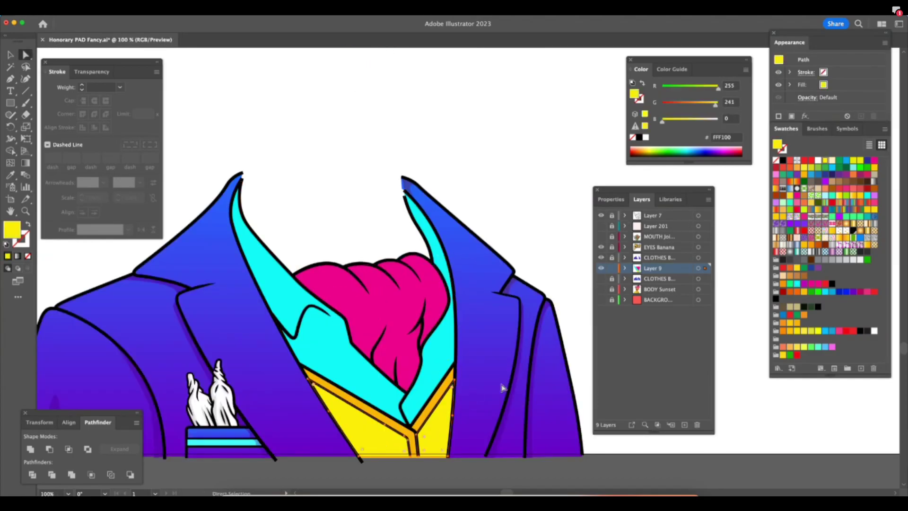
{"action": "left_click", "coordinate": [611, 258]}
{"action": "left_click", "coordinate": [611, 269]}
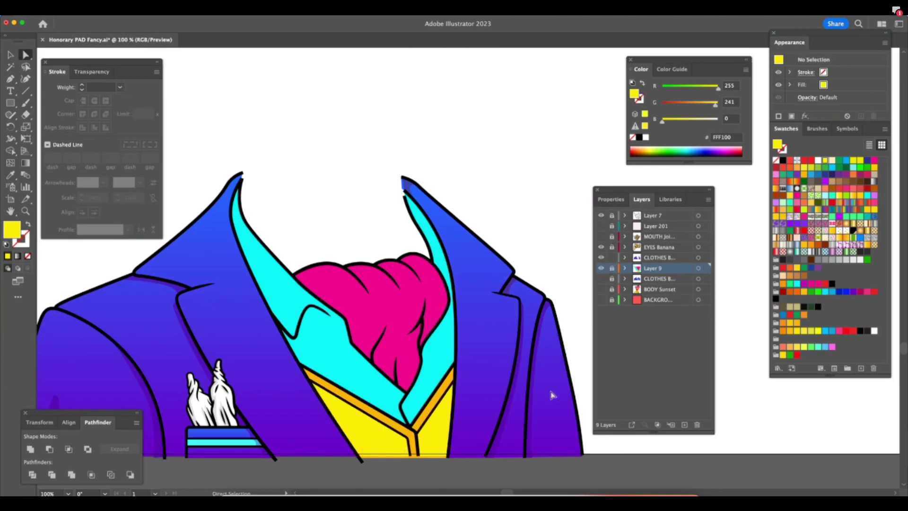
Recolor the jacket's gradient from green 00FF79 to cyan 00FFF7 and set its angle to 90°.
{"action": "left_click", "coordinate": [551, 460]}
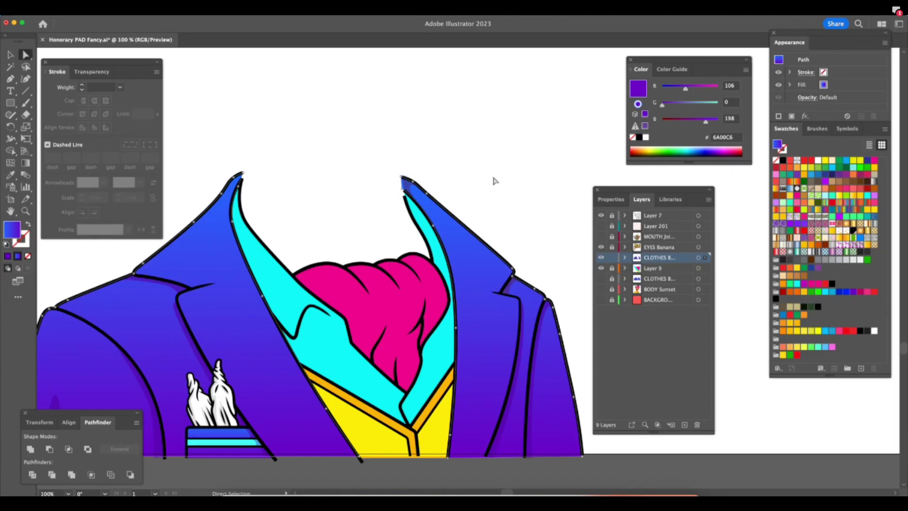
{"action": "key", "text": "shift+Tab"}
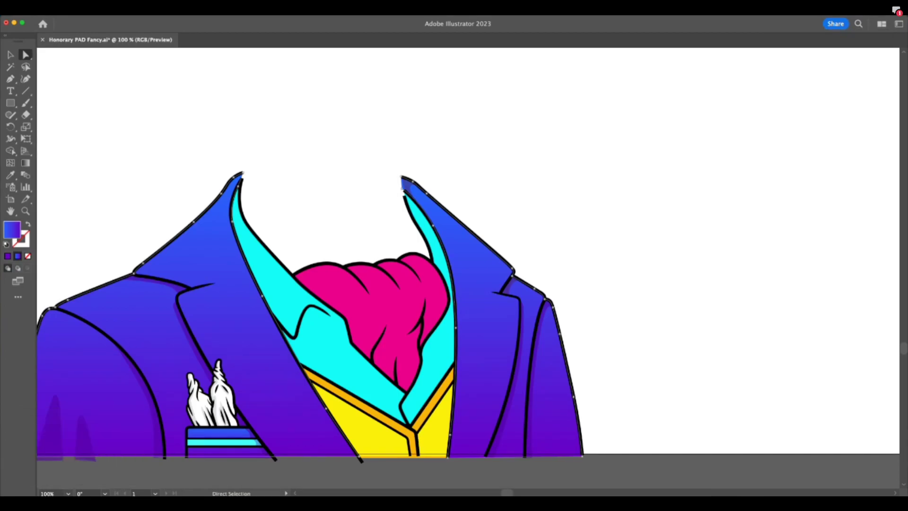
{"action": "key", "text": "shift+Tab"}
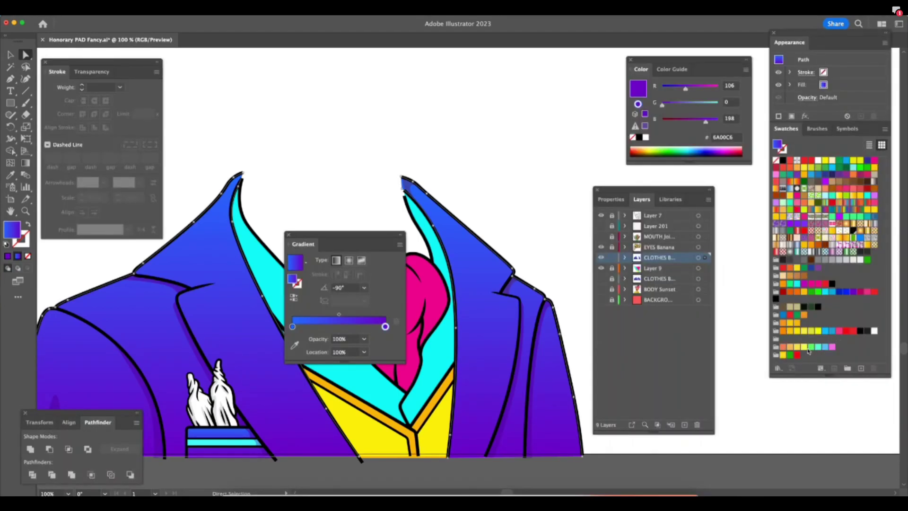
{"action": "left_click_drag", "start_coordinate": [794, 283], "coordinate": [796, 284]}
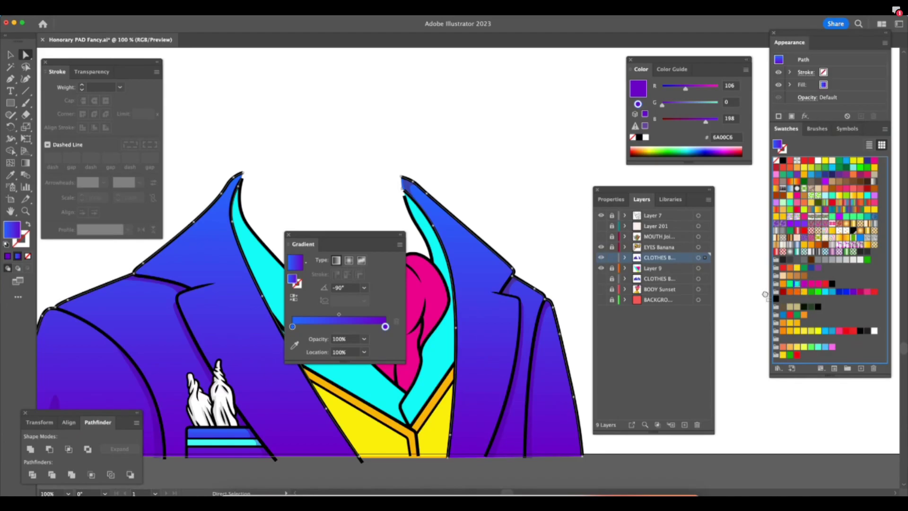
{"action": "left_click_drag", "start_coordinate": [386, 328], "coordinate": [385, 326]}
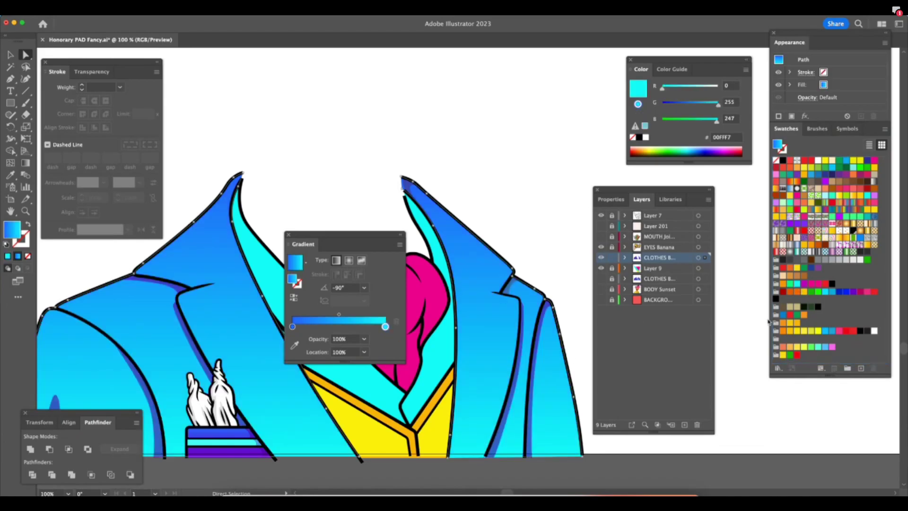
{"action": "left_click_drag", "start_coordinate": [790, 284], "coordinate": [293, 326]}
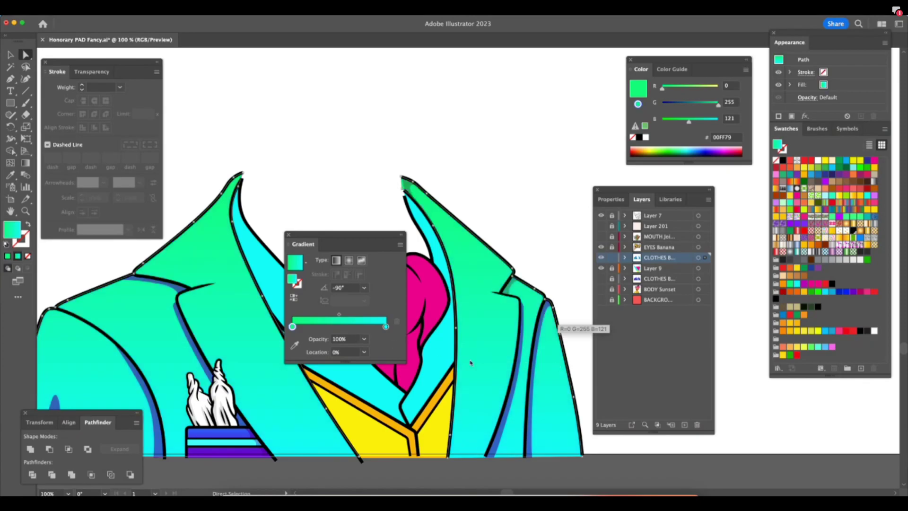
{"action": "left_click", "coordinate": [364, 287]}
{"action": "left_click", "coordinate": [377, 341]}
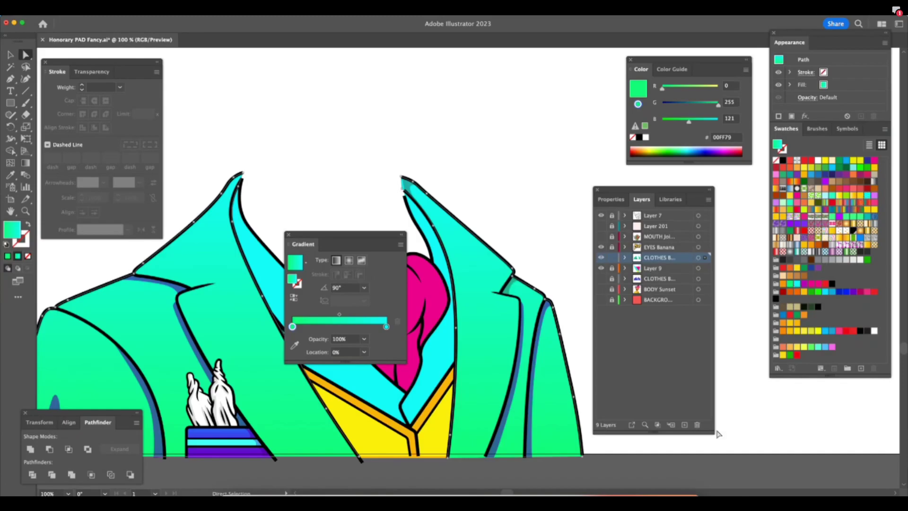
Fill the jacket's shadow shapes with darker green 00C95F after trying 00FF79 and 5FFF5F.
{"action": "left_click", "coordinate": [502, 455]}
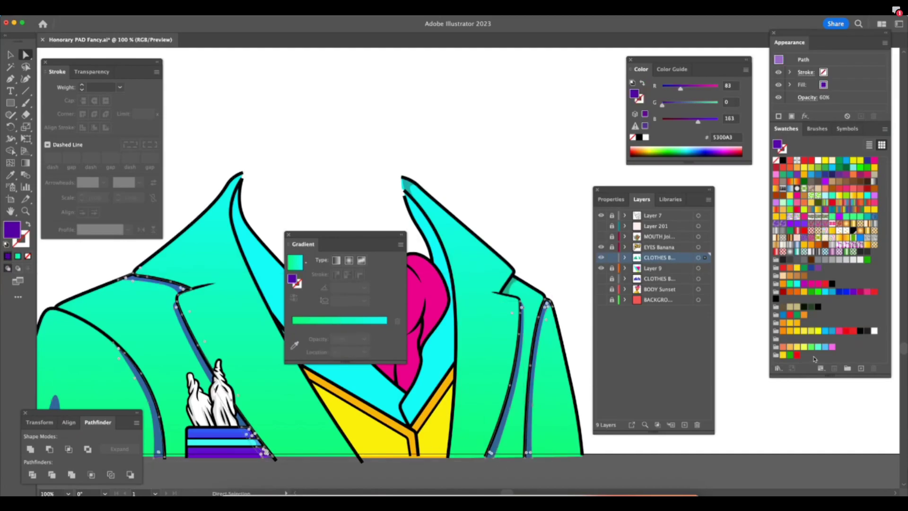
{"action": "left_click", "coordinate": [790, 285]}
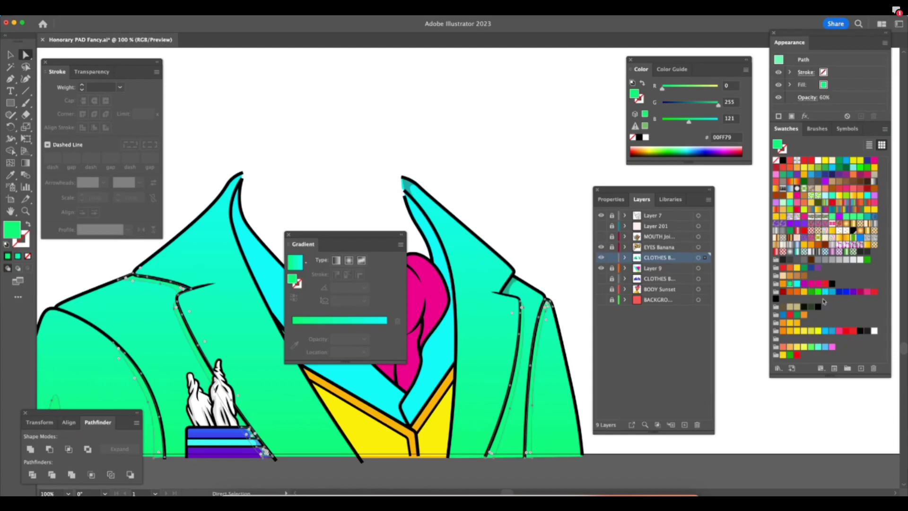
{"action": "left_click", "coordinate": [811, 347]}
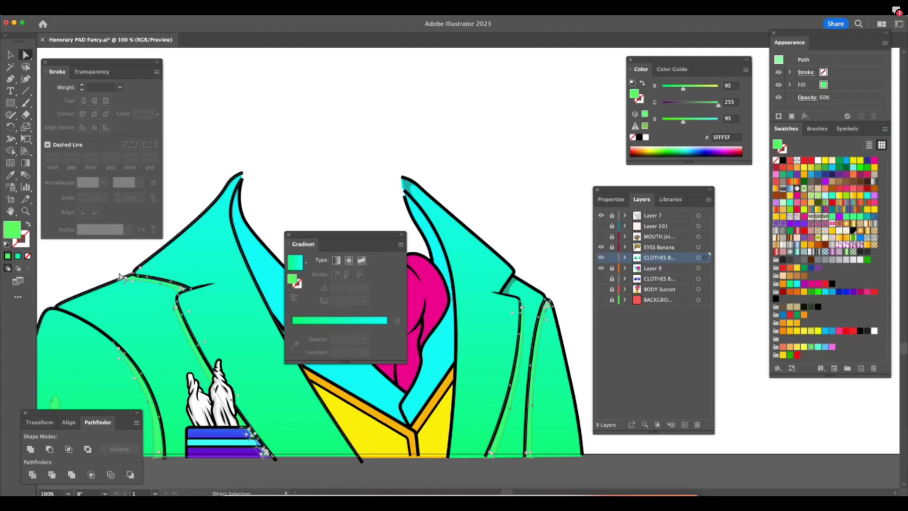
{"action": "key", "text": "shift+Tab"}
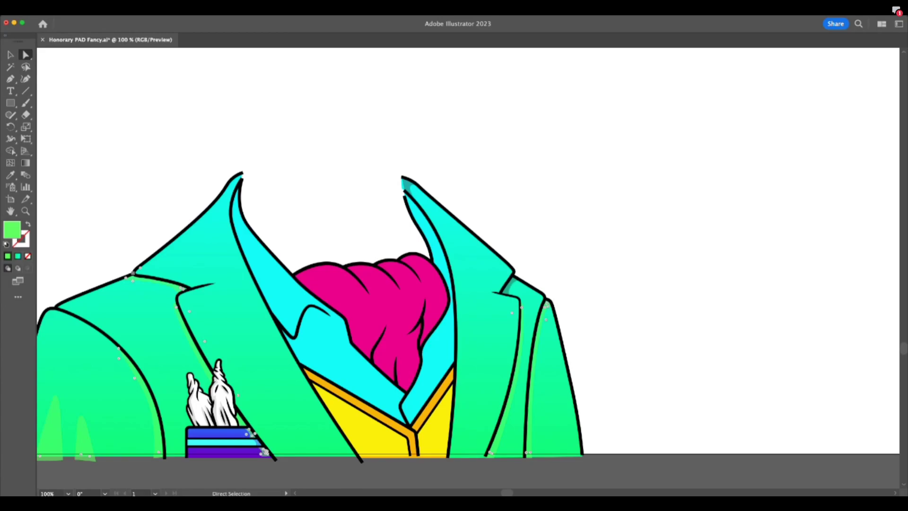
{"action": "key", "text": "super+z"}
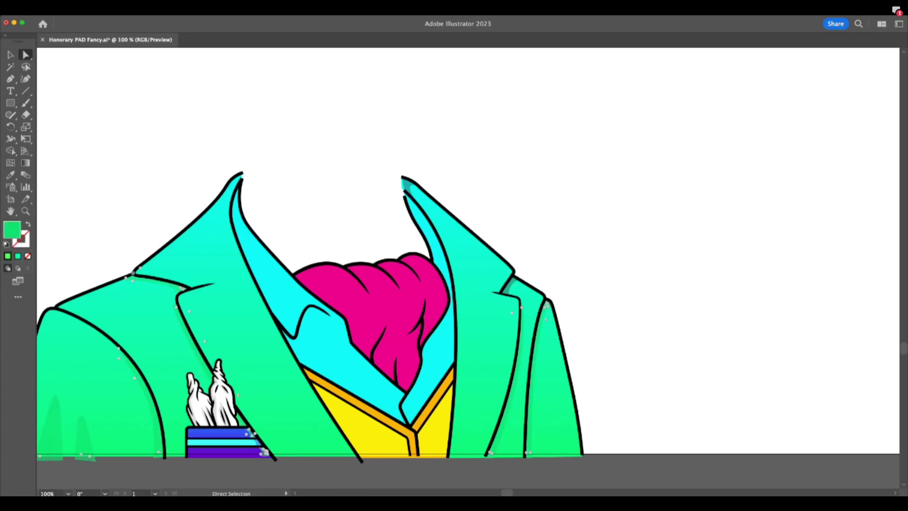
{"action": "key", "text": "super+z"}
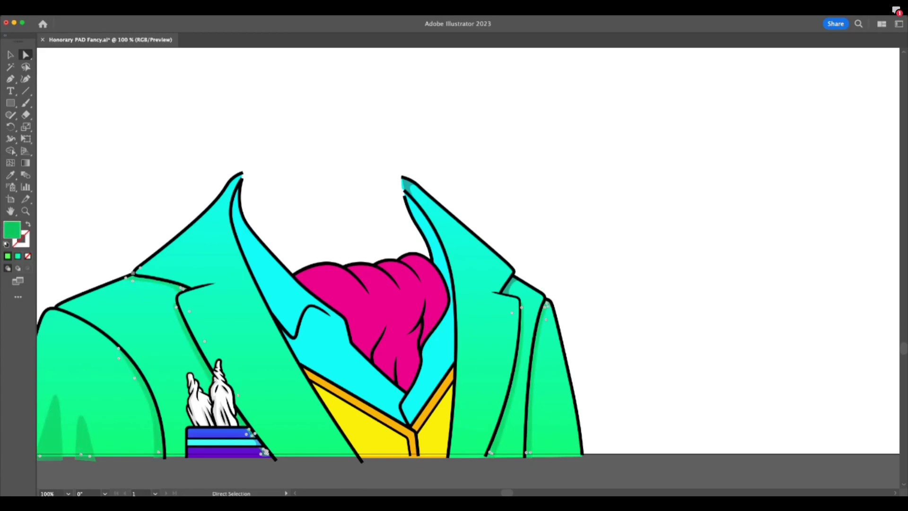
{"action": "key", "text": "super+h"}
{"action": "key", "text": "Tab"}
{"action": "left_click", "coordinate": [570, 331]}
{"action": "left_click_drag", "start_coordinate": [558, 406], "coordinate": [530, 452]}
Move the Gradient panel above the suit and set the jacket shadow shapes' opacity to 50%.
{"action": "left_click_drag", "start_coordinate": [347, 236], "coordinate": [406, 117]}
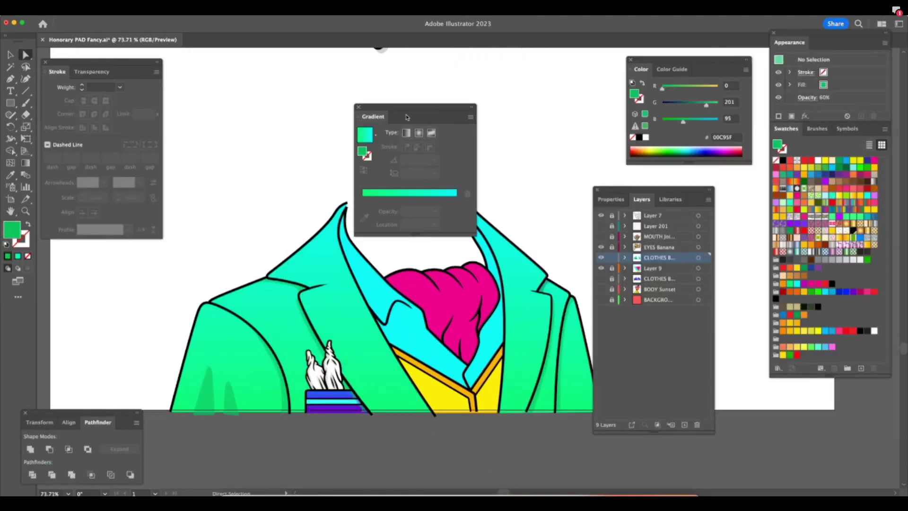
{"action": "left_click_drag", "start_coordinate": [290, 439], "coordinate": [322, 439]}
{"action": "left_click", "coordinate": [282, 378]}
{"action": "key", "text": "super+a"}
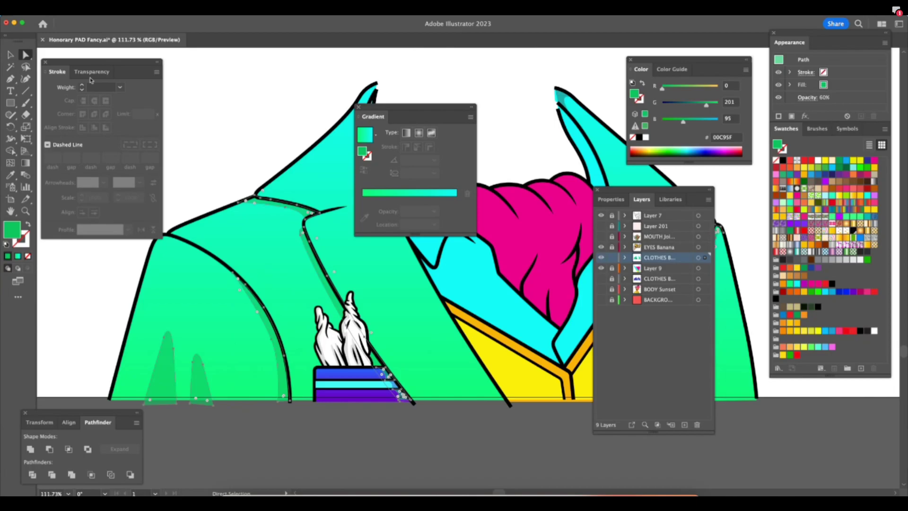
{"action": "left_click", "coordinate": [92, 71]}
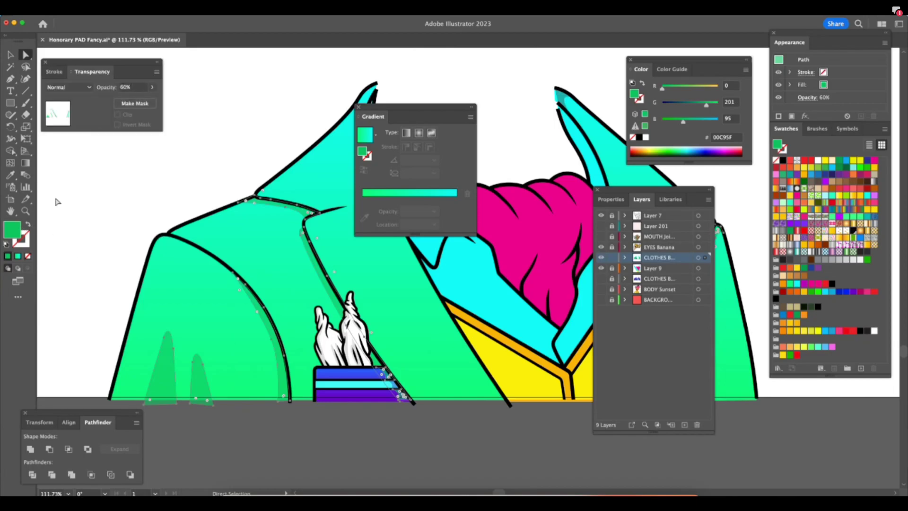
{"action": "left_click", "coordinate": [119, 89]}
{"action": "type", "text": "50"}
{"action": "key", "text": "Return"}
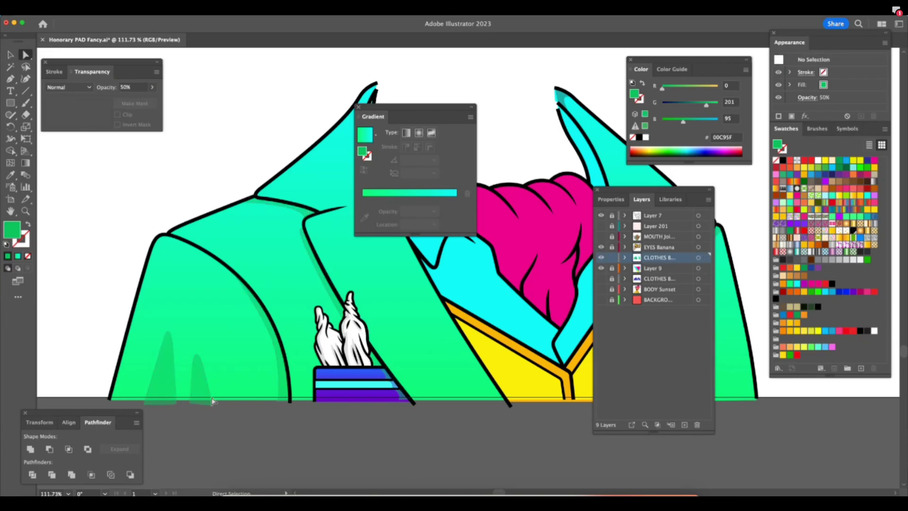
Set the opacity of the two fold shadows at the jacket sleeve's lower edge to 40%.
{"action": "left_click", "coordinate": [114, 88]}
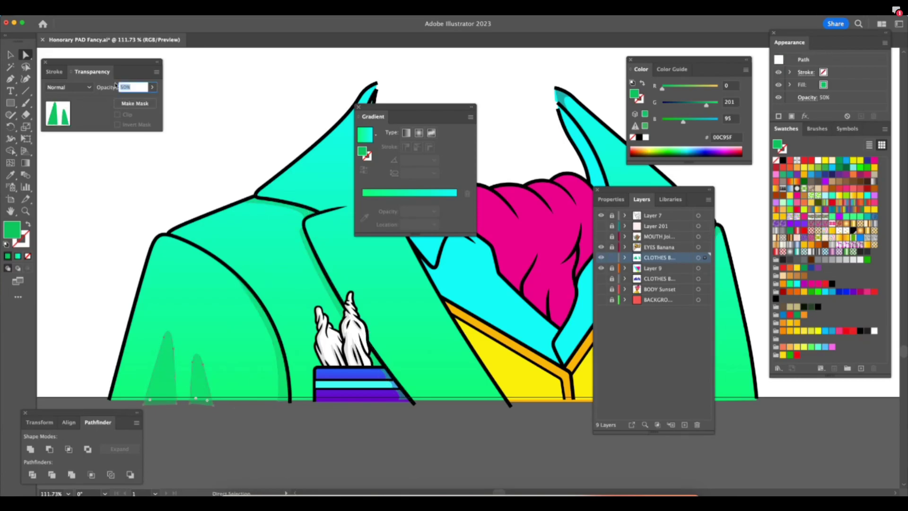
{"action": "type", "text": "40"}
{"action": "left_click", "coordinate": [502, 445]}
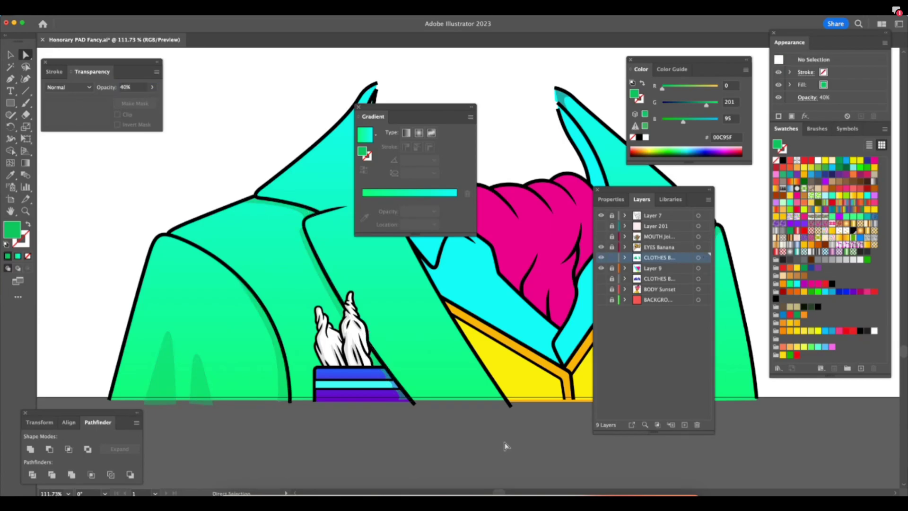
{"action": "scroll", "coordinate": [432, 419], "scroll_direction": "up", "scroll_amount": 1}
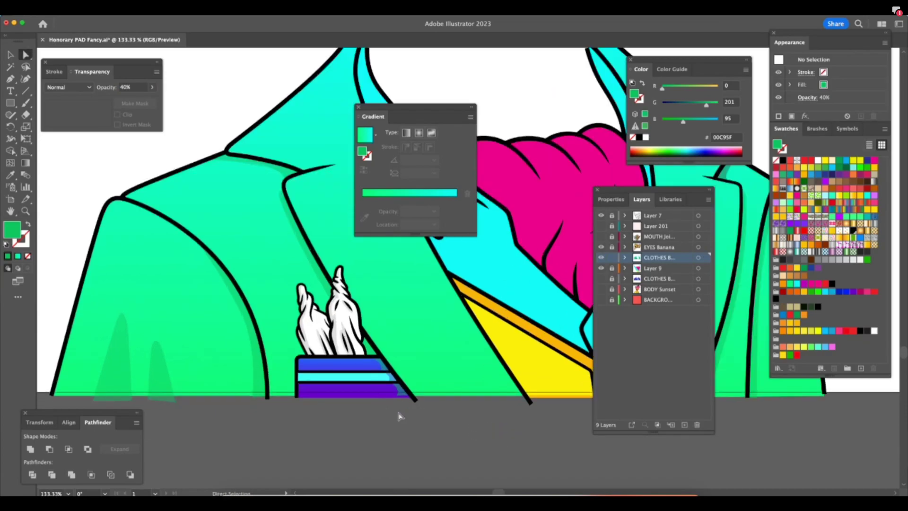
Unlock all the layers and clear the jacket selection.
{"action": "left_click", "coordinate": [613, 270]}
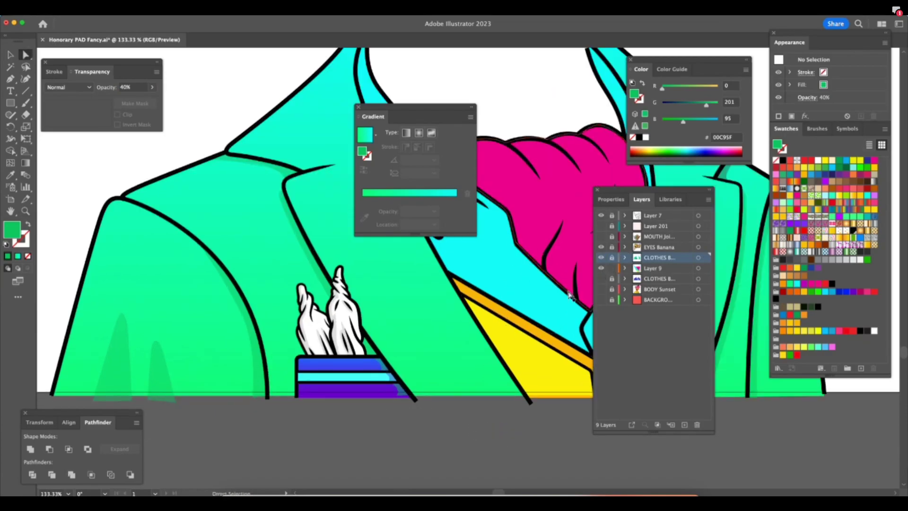
{"action": "left_click", "coordinate": [373, 405]}
{"action": "key", "text": "z"}
{"action": "left_click_drag", "start_coordinate": [386, 423], "coordinate": [438, 405]}
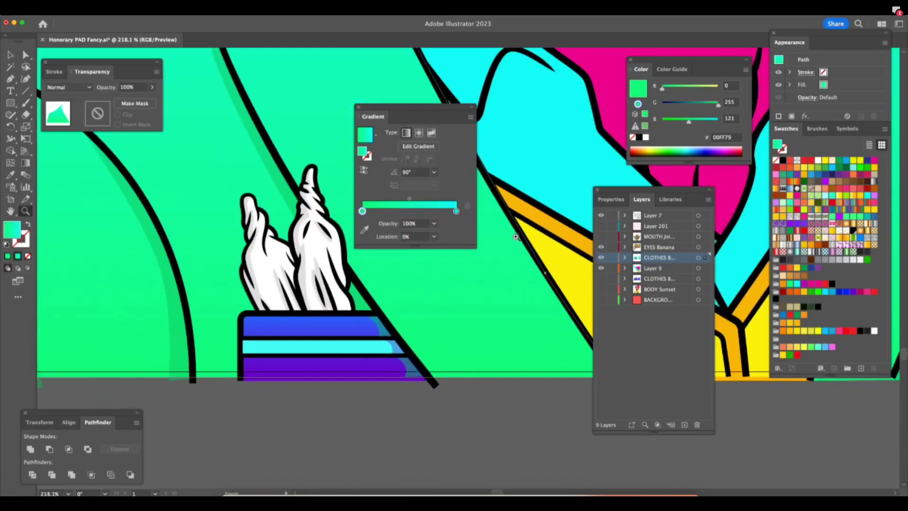
{"action": "key", "text": "shift+Tab"}
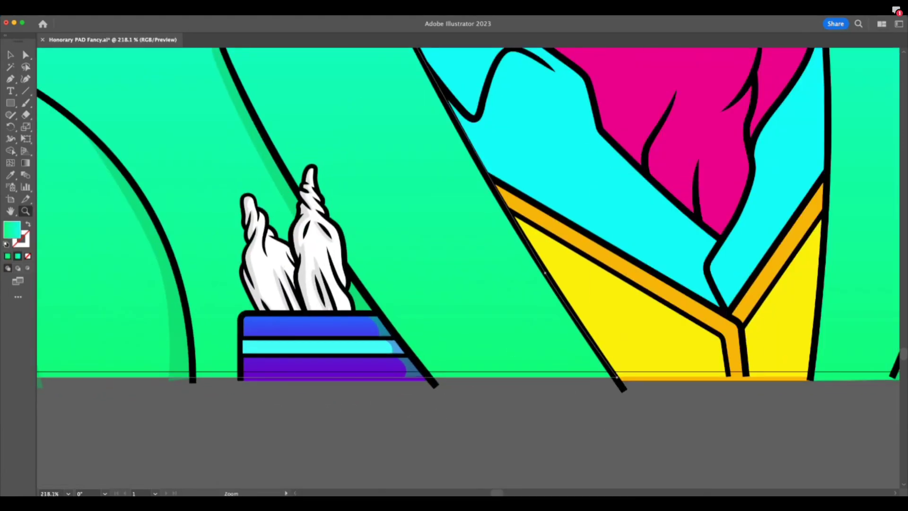
{"action": "key", "text": "shift+Tab"}
{"action": "key", "text": "a"}
{"action": "left_click", "coordinate": [267, 387]}
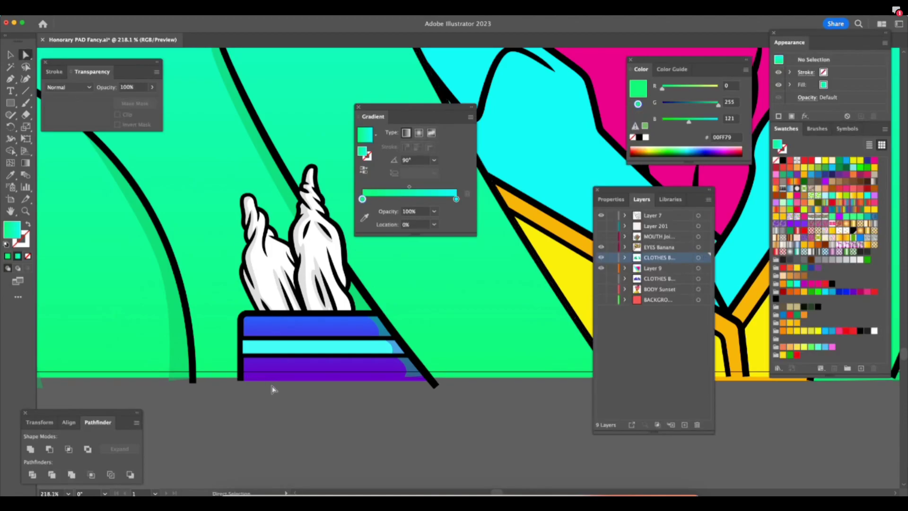
Apply the jacket's green-to-cyan gradient to the breast pocket with the Eyedropper and give the pocket a 1.6 mm black stroke.
{"action": "left_click", "coordinate": [255, 376]}
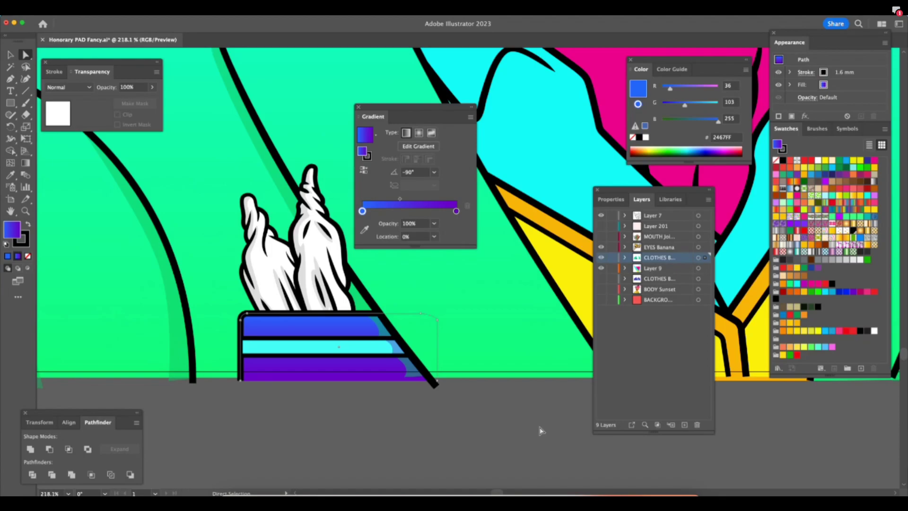
{"action": "left_click", "coordinate": [10, 175]}
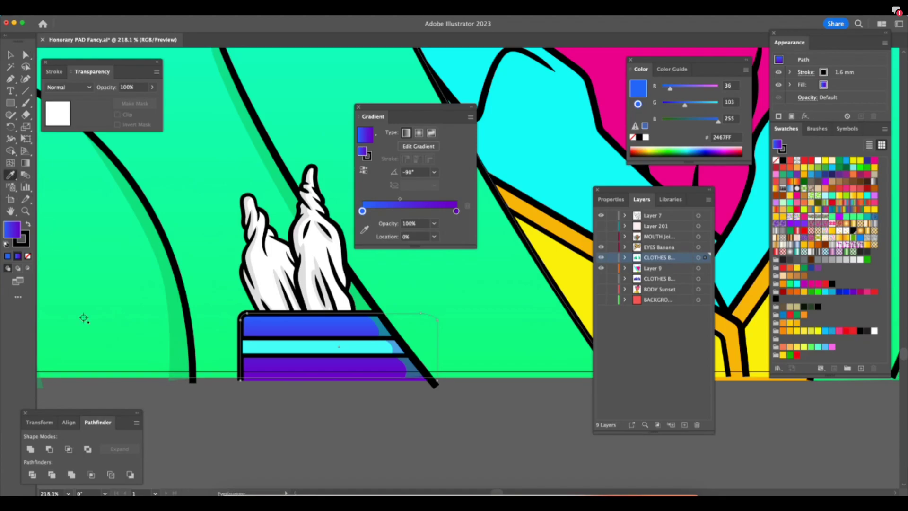
{"action": "left_click", "coordinate": [60, 74]}
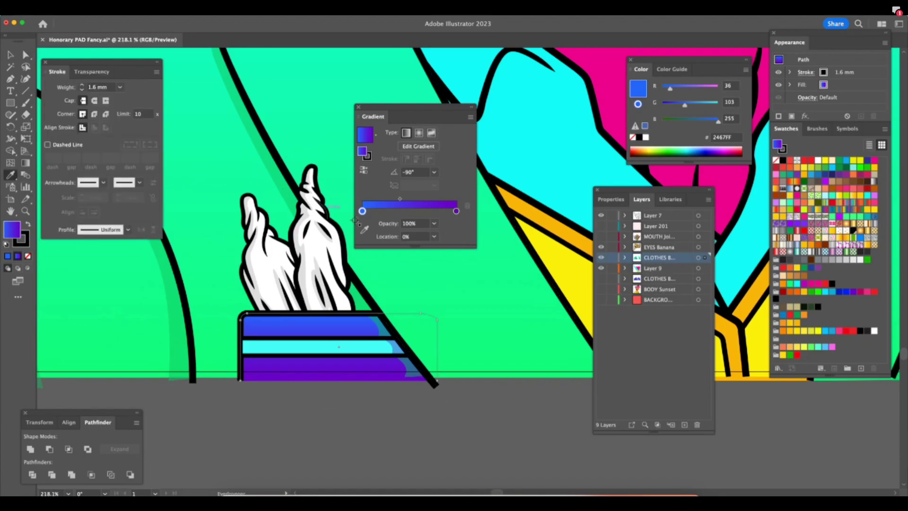
{"action": "left_click", "coordinate": [500, 376]}
{"action": "left_click", "coordinate": [101, 87]}
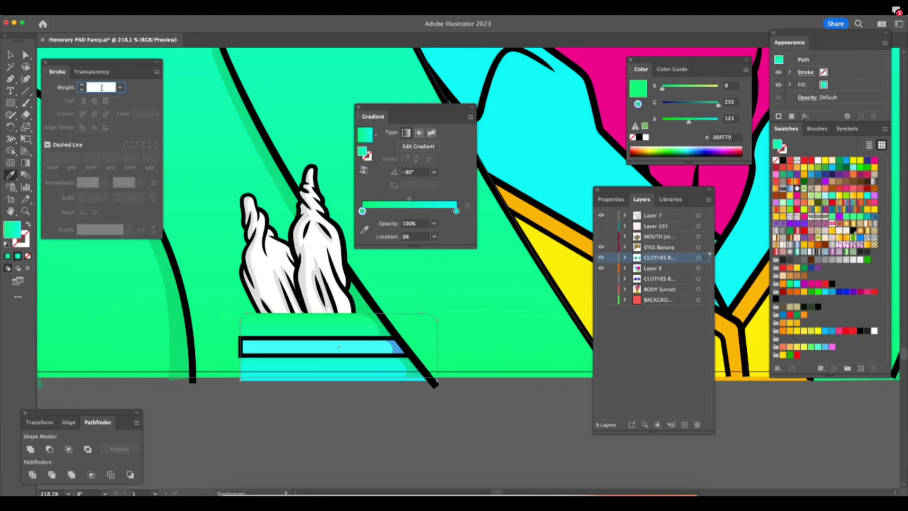
{"action": "key", "text": "Return"}
{"action": "left_click", "coordinate": [25, 55]}
{"action": "left_click", "coordinate": [364, 386]}
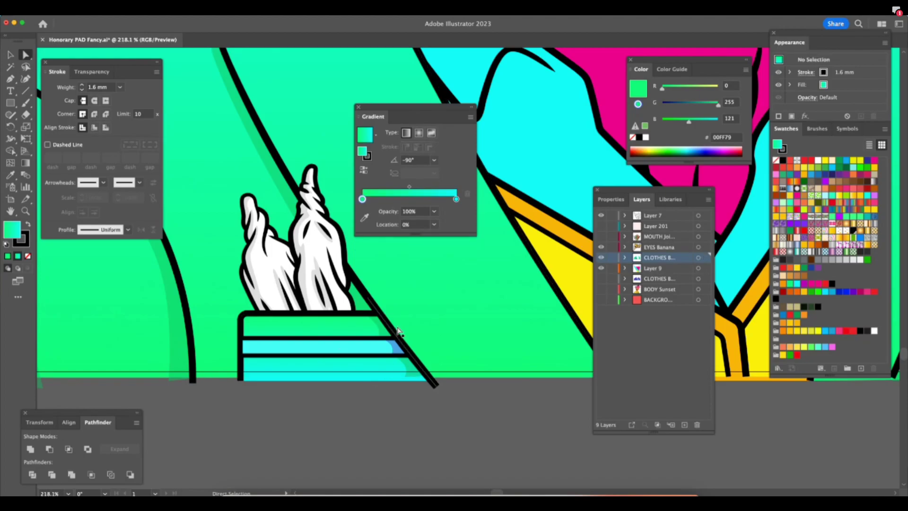
Examine the fill and opacity of the pocket's shadow shapes, including the one on the middle stripe.
{"action": "left_click", "coordinate": [408, 372]}
{"action": "left_click", "coordinate": [404, 359]}
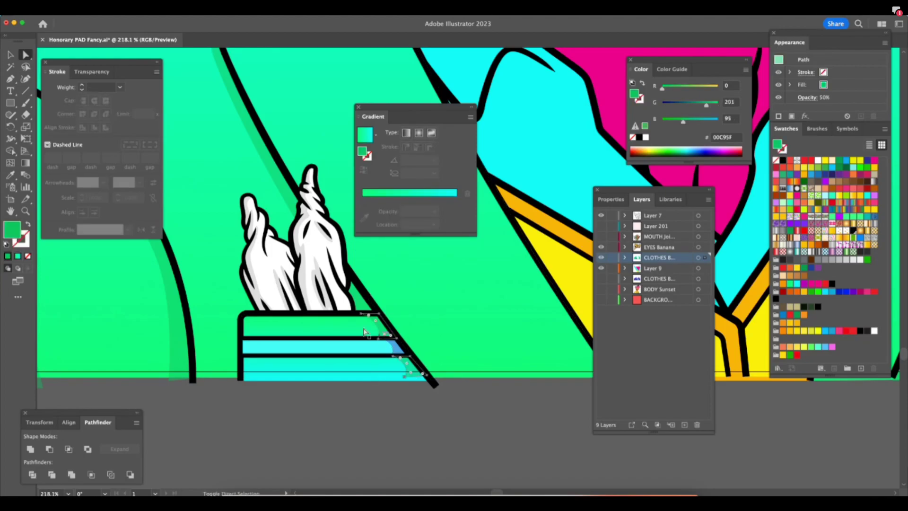
{"action": "key", "text": "i"}
{"action": "key", "text": "a"}
{"action": "left_click", "coordinate": [383, 433]}
{"action": "left_click", "coordinate": [395, 349]}
{"action": "key", "text": "i"}
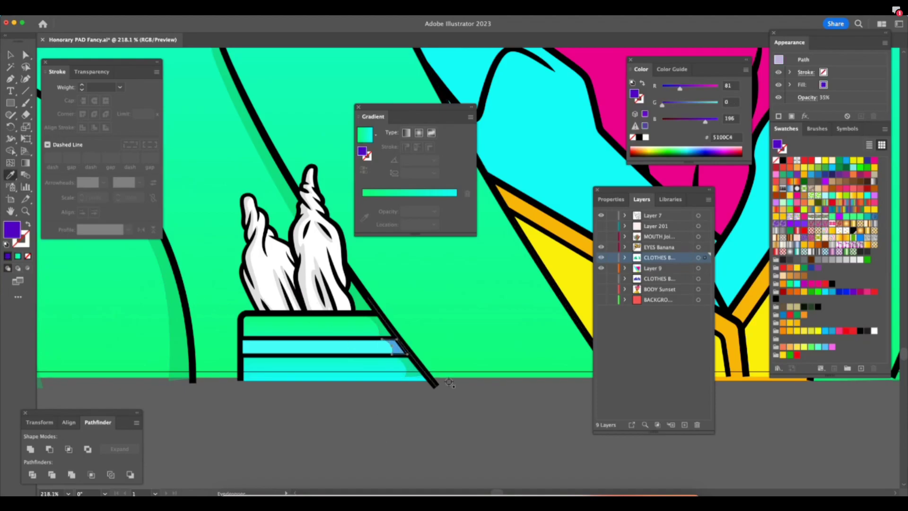
{"action": "key", "text": "a"}
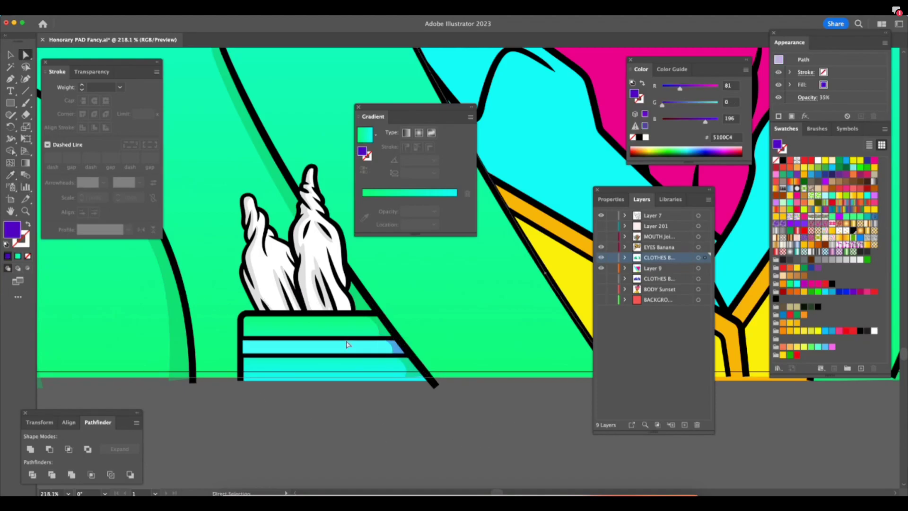
{"action": "key", "text": "period"}
Fill the pocket's middle stripe with yellow FFDD17 and its shadow with orange FFB500.
{"action": "left_click", "coordinate": [358, 341]}
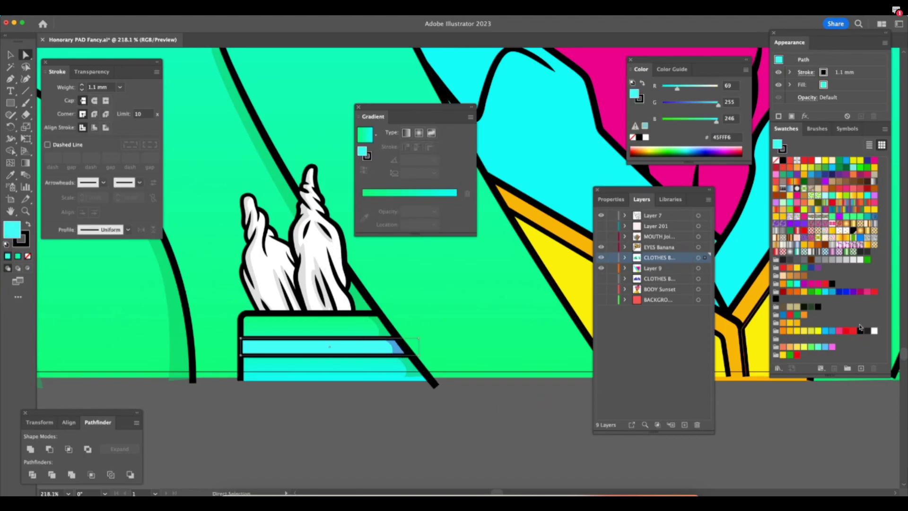
{"action": "left_click", "coordinate": [797, 277]}
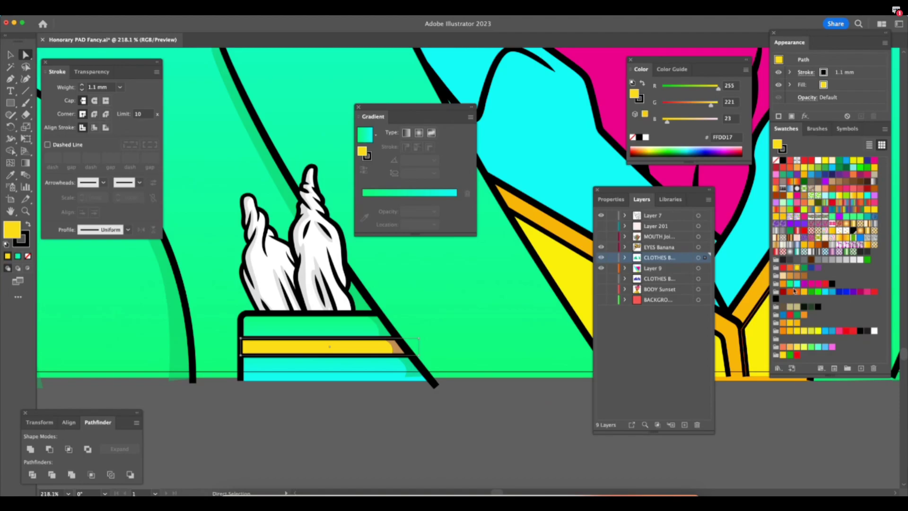
{"action": "left_click", "coordinate": [395, 347]}
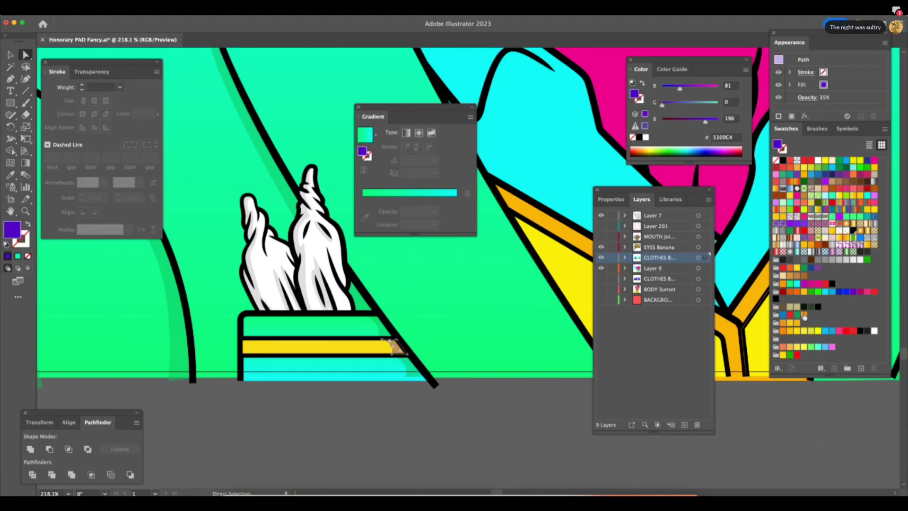
{"action": "left_click", "coordinate": [798, 323]}
{"action": "key", "text": "super+shift+a"}
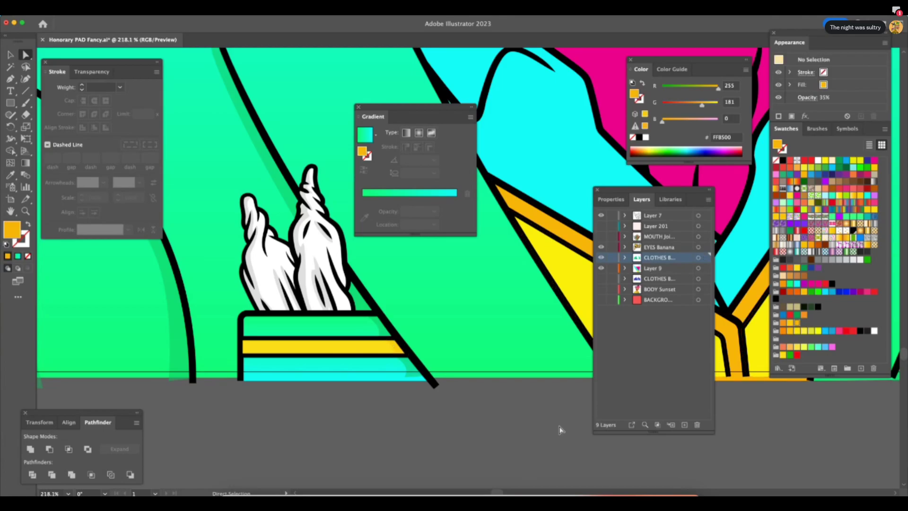
Try the lighter orange FFC100 on the pocket stripe's shadow.
{"action": "left_click", "coordinate": [393, 347]}
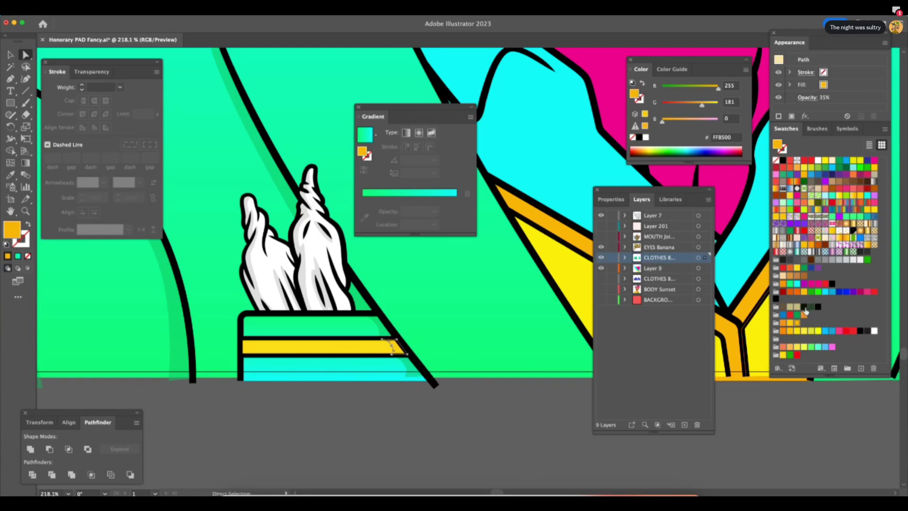
{"action": "left_click", "coordinate": [803, 292]}
{"action": "key", "text": "z"}
{"action": "left_click_drag", "start_coordinate": [516, 427], "coordinate": [444, 447]}
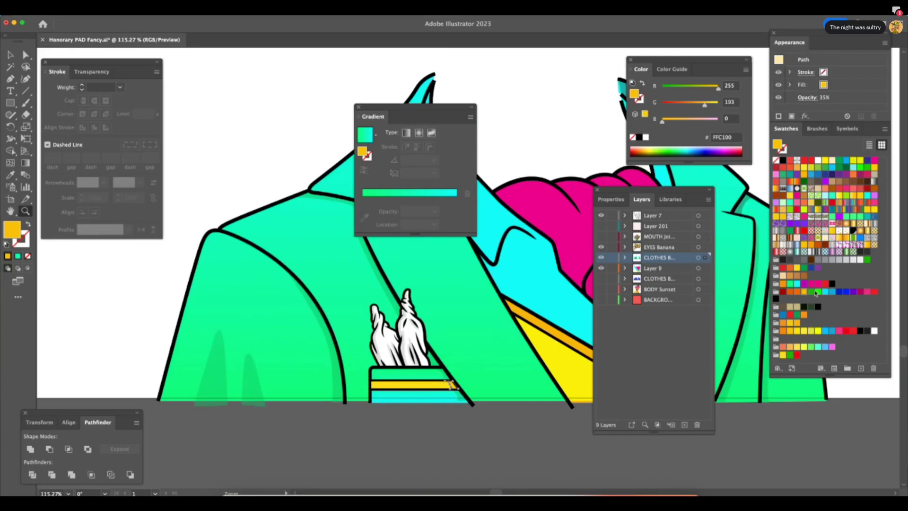
{"action": "key", "text": "a"}
{"action": "left_click", "coordinate": [546, 441]}
Move the Gradient panel off the cravat and fill the shirt with white FFFFFF.
{"action": "scroll", "coordinate": [546, 443], "scroll_direction": "right", "scroll_amount": 5}
{"action": "scroll", "coordinate": [547, 442], "scroll_direction": "up", "scroll_amount": 1}
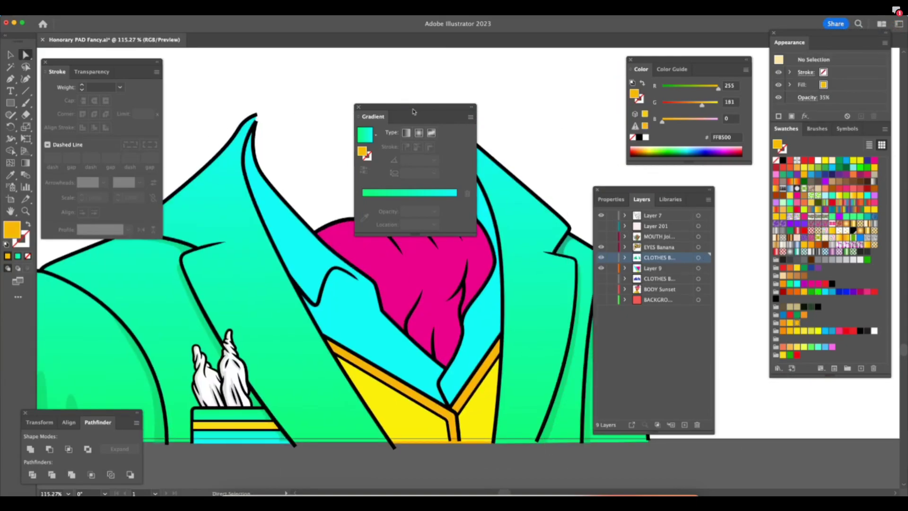
{"action": "left_click_drag", "start_coordinate": [416, 112], "coordinate": [586, 65]}
{"action": "key", "text": "z"}
{"action": "left_click_drag", "start_coordinate": [470, 216], "coordinate": [476, 264]}
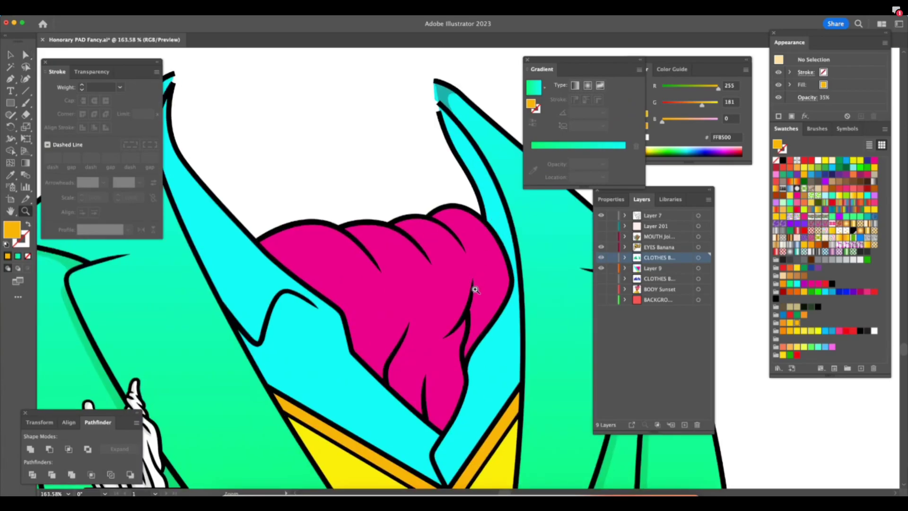
{"action": "key", "text": "a"}
{"action": "left_click", "coordinate": [400, 435]}
{"action": "key", "text": "z"}
{"action": "left_click_drag", "start_coordinate": [499, 412], "coordinate": [393, 421]}
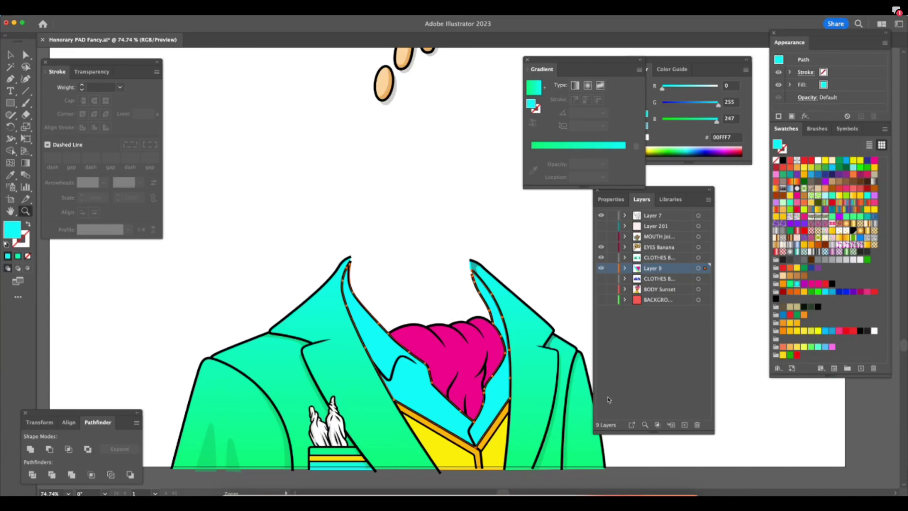
{"action": "left_click", "coordinate": [818, 161]}
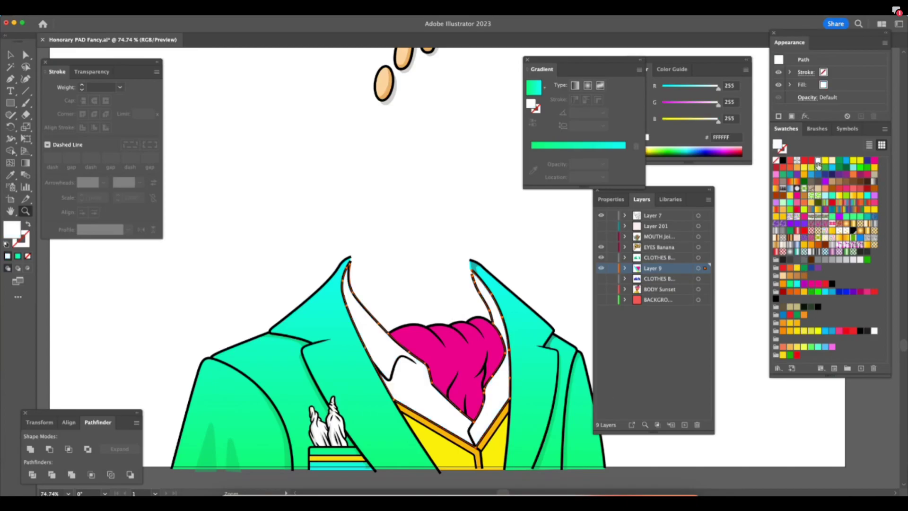
Select the yellow vest panels, their orange trim and the pocket stripe together.
{"action": "left_click_drag", "start_coordinate": [512, 456], "coordinate": [528, 442]}
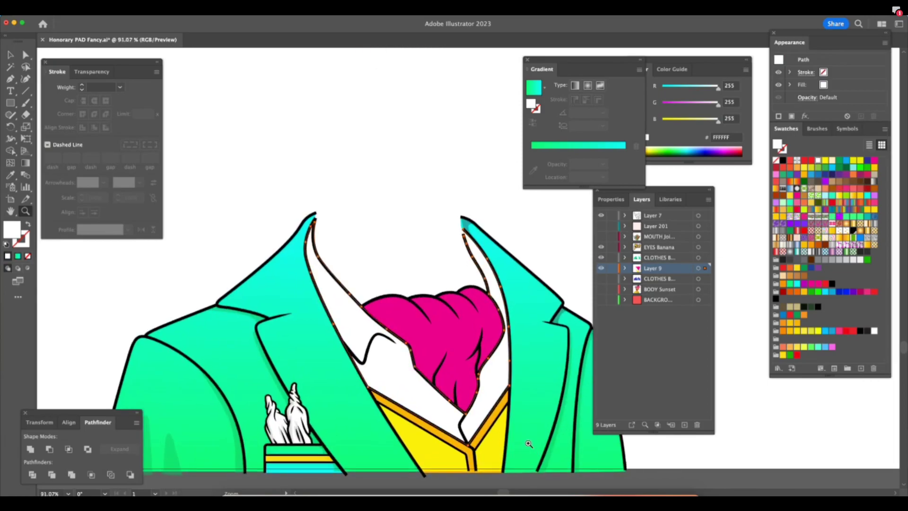
{"action": "right_click", "coordinate": [525, 440]}
{"action": "left_click", "coordinate": [485, 456]}
{"action": "scroll", "coordinate": [474, 461], "scroll_direction": "right", "scroll_amount": 1}
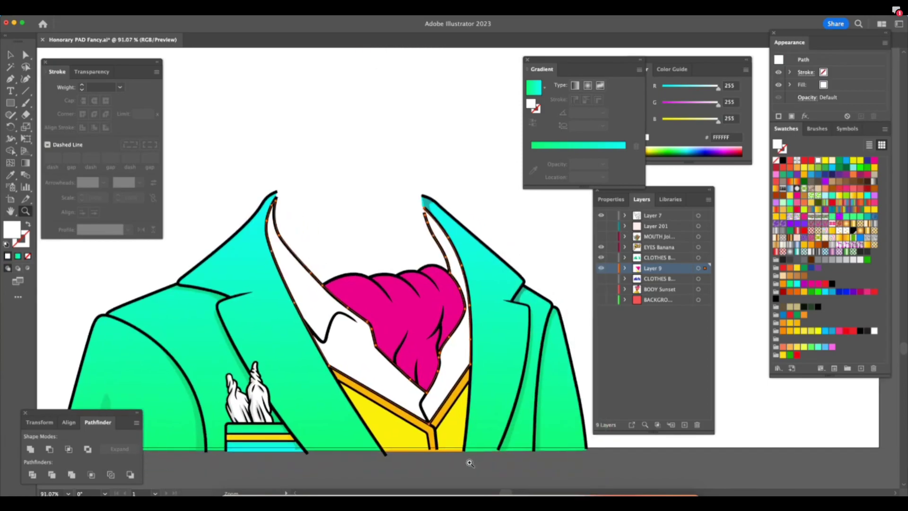
{"action": "scroll", "coordinate": [437, 466], "scroll_direction": "up", "scroll_amount": 1}
{"action": "key", "text": "a"}
{"action": "left_click", "coordinate": [403, 443]}
{"action": "left_click", "coordinate": [456, 423], "text": "shift"}
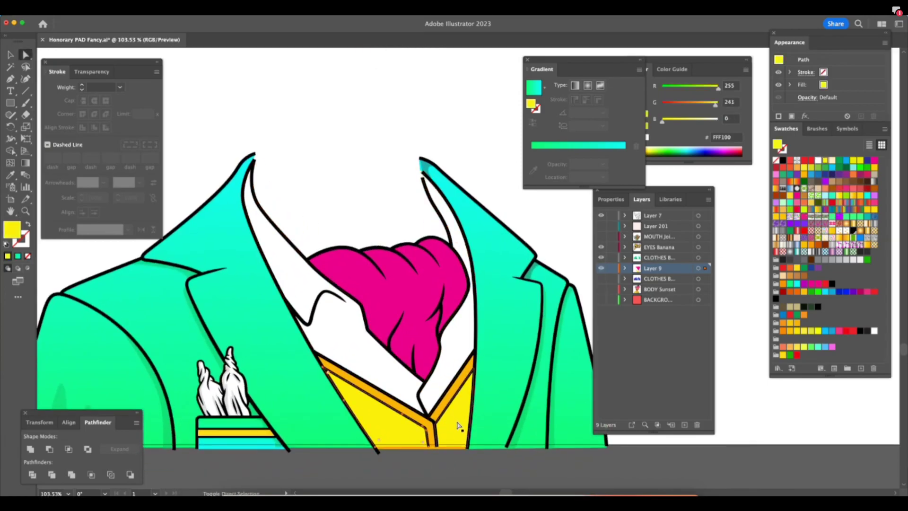
{"action": "left_click", "coordinate": [443, 403], "text": "shift"}
{"action": "left_click", "coordinate": [248, 434]}
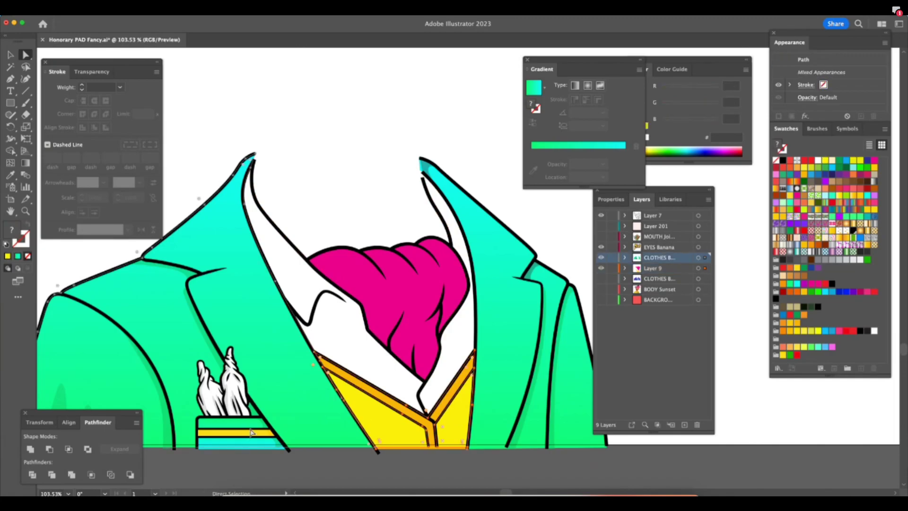
{"action": "left_click", "coordinate": [387, 398], "text": "shift"}
{"action": "left_click", "coordinate": [451, 405], "text": "shift"}
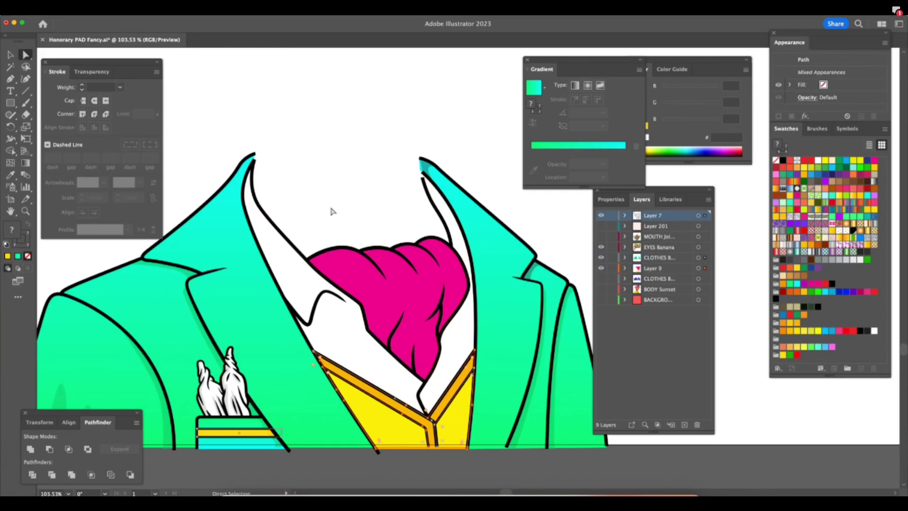
Shift the selection's hues with Recolor Artwork to purple trim, crimson vest panels and a magenta pocket stripe, rearranging the panels around the dialog.
{"action": "key", "text": "shift+Tab"}
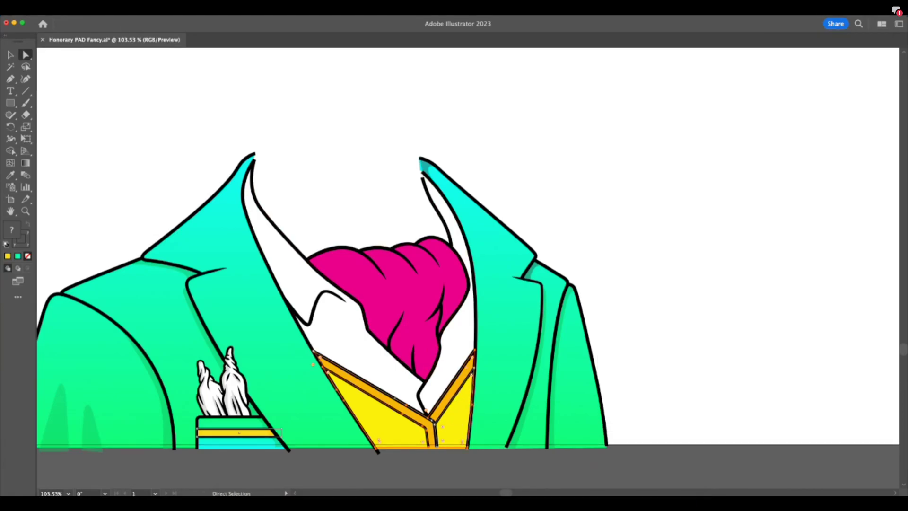
{"action": "key", "text": "v"}
{"action": "key", "text": "shift+Tab"}
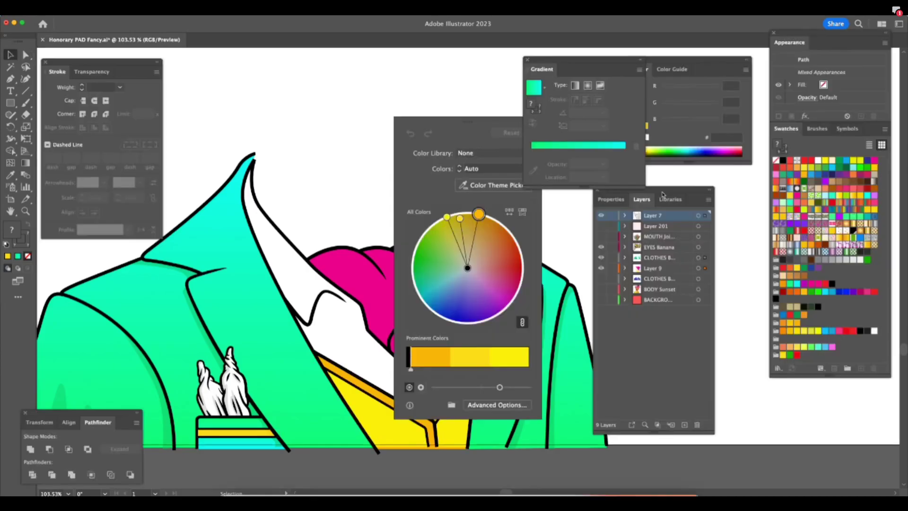
{"action": "left_click_drag", "start_coordinate": [553, 67], "coordinate": [701, 68]}
{"action": "left_click_drag", "start_coordinate": [522, 118], "coordinate": [590, 84]}
{"action": "left_click_drag", "start_coordinate": [617, 191], "coordinate": [705, 203]}
{"action": "left_click_drag", "start_coordinate": [558, 187], "coordinate": [570, 281]}
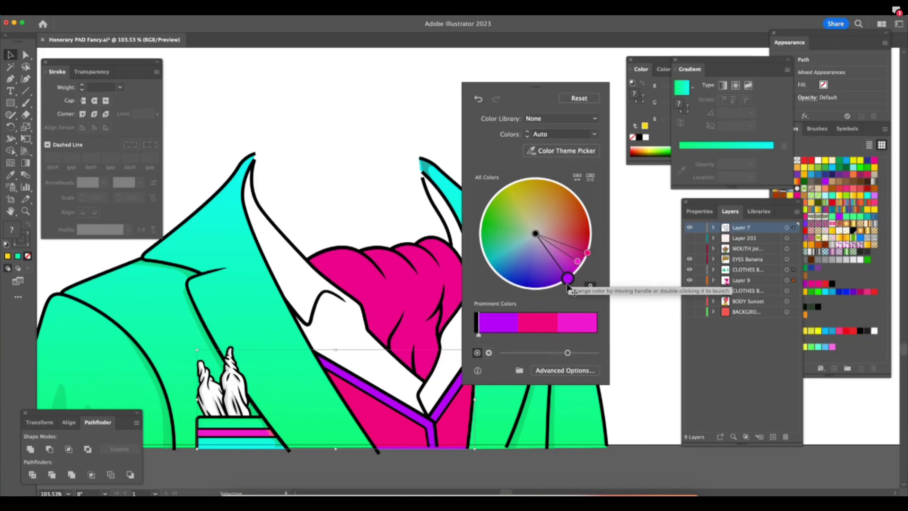
{"action": "left_click_drag", "start_coordinate": [568, 284], "coordinate": [479, 251]}
{"action": "left_click_drag", "start_coordinate": [549, 266], "coordinate": [571, 277]}
{"action": "left_click", "coordinate": [609, 365]}
Fill both vest panels with a light purple swatch.
{"action": "key", "text": "a"}
{"action": "left_click", "coordinate": [423, 433]}
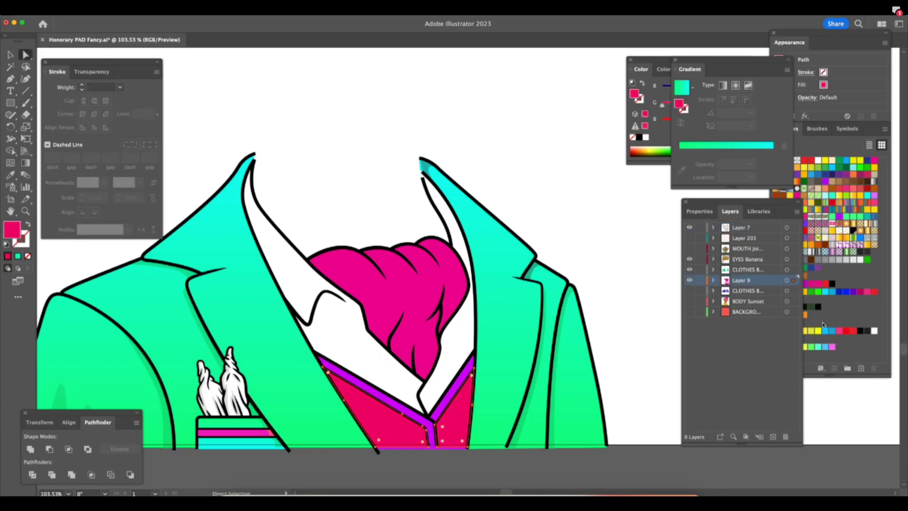
{"action": "left_click", "coordinate": [870, 207]}
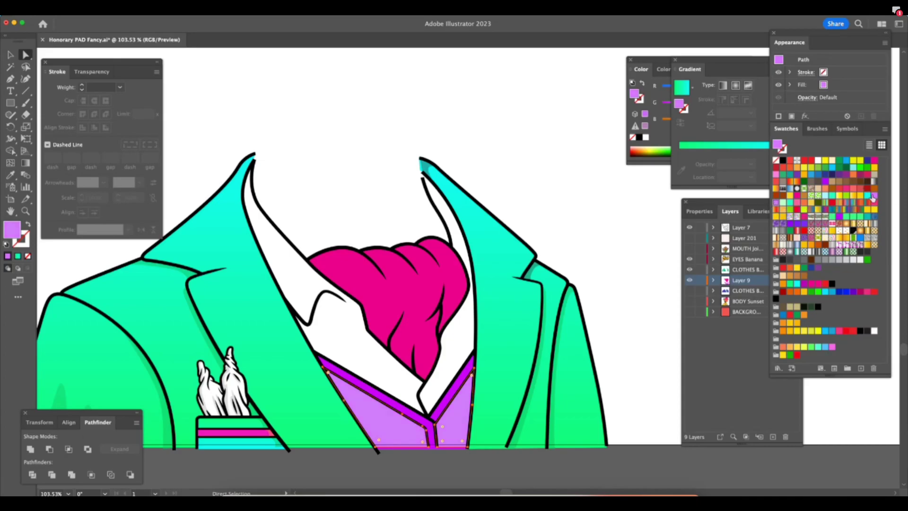
Try a yellow swatch and a light purple swatch on the pocket's magenta stripe, undo both and clear the selection.
{"action": "left_click", "coordinate": [449, 477]}
{"action": "left_click", "coordinate": [253, 436]}
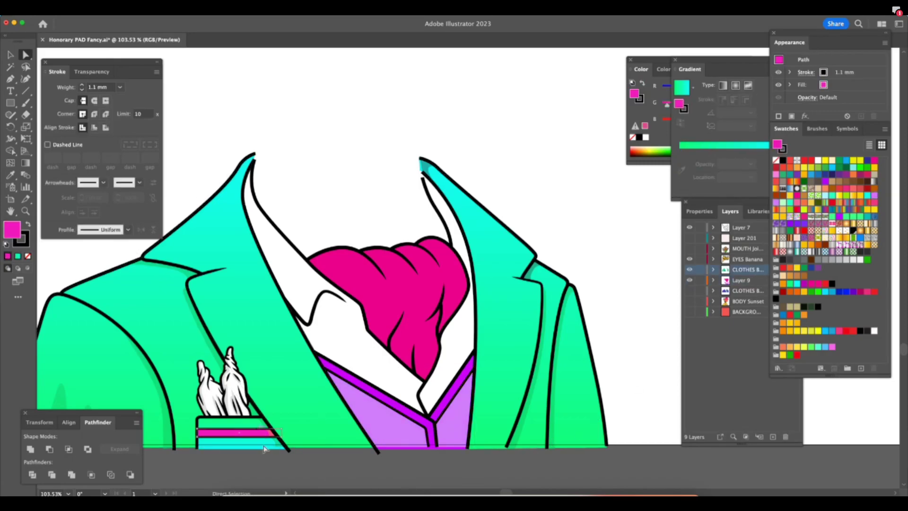
{"action": "left_click", "coordinate": [797, 267]}
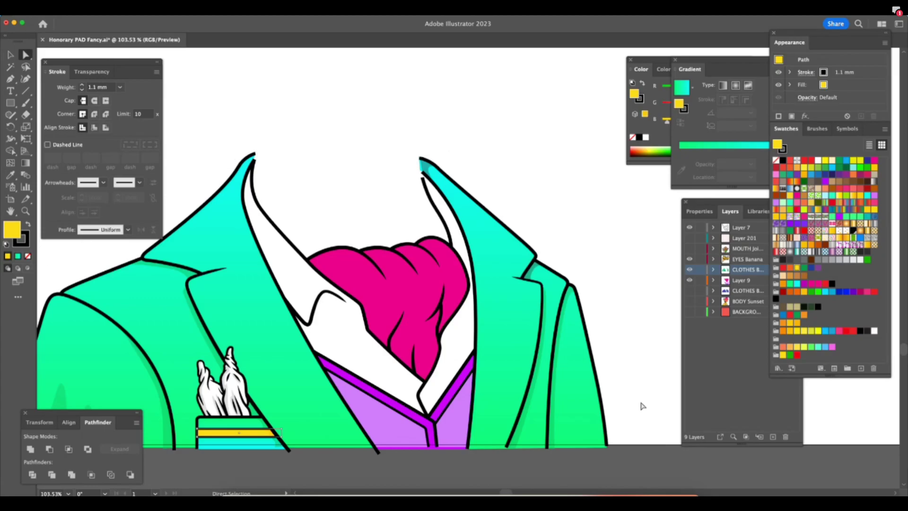
{"action": "key", "text": "super+z"}
{"action": "left_click_drag", "start_coordinate": [552, 465], "coordinate": [501, 474]}
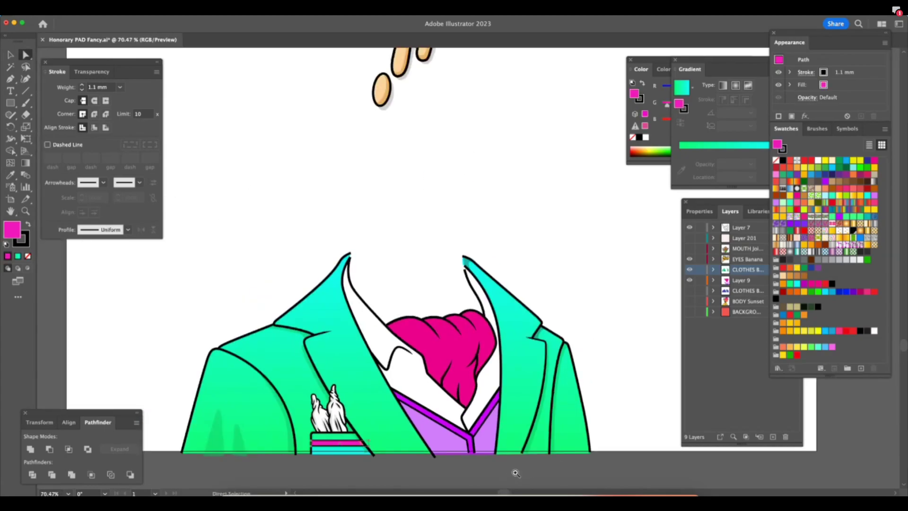
{"action": "scroll", "coordinate": [362, 476], "scroll_direction": "up", "scroll_amount": 3}
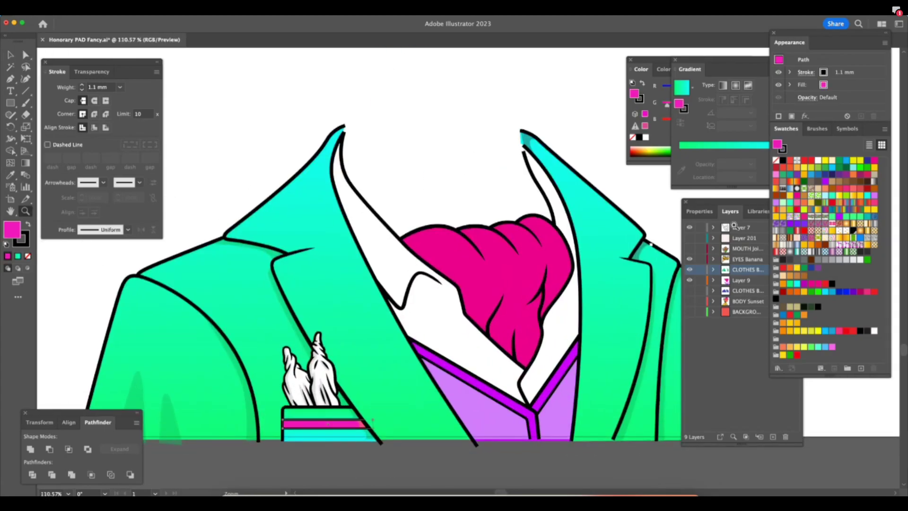
{"action": "left_click", "coordinate": [776, 207]}
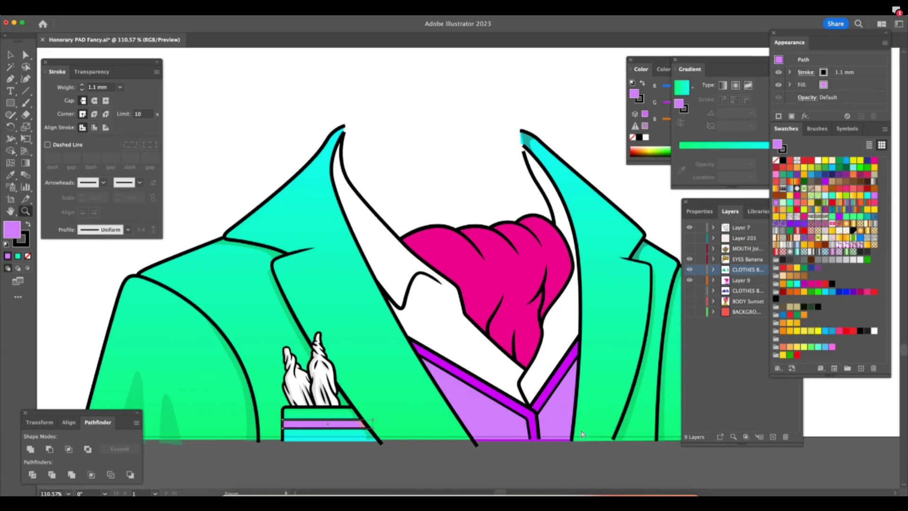
{"action": "key", "text": "super+z"}
{"action": "left_click", "coordinate": [564, 463], "text": "super"}
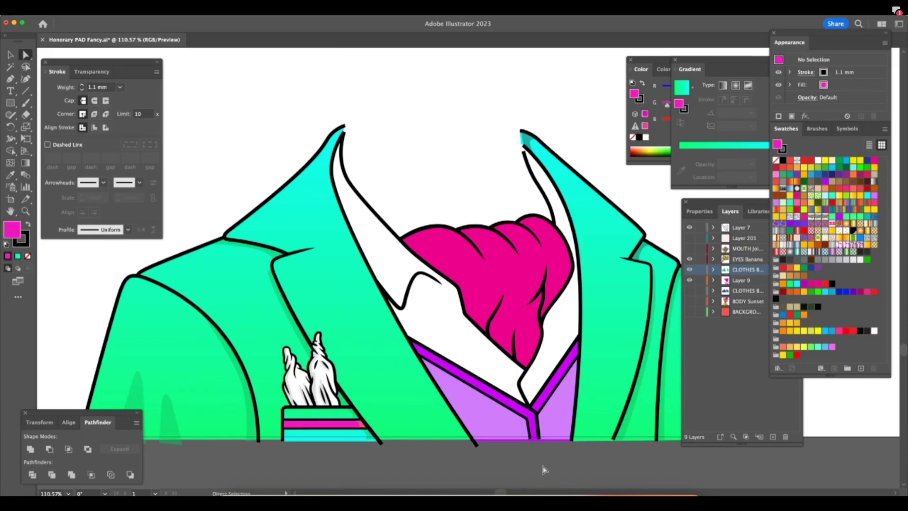
Add a new layer directly above the visible clothes layer and lock every other layer.
{"action": "left_click", "coordinate": [551, 457]}
{"action": "scroll", "coordinate": [553, 459], "scroll_direction": "up", "scroll_amount": 3}
{"action": "left_click_drag", "start_coordinate": [548, 442], "coordinate": [497, 462]}
{"action": "scroll", "coordinate": [498, 462], "scroll_direction": "right", "scroll_amount": 5}
{"action": "scroll", "coordinate": [498, 463], "scroll_direction": "up", "scroll_amount": 1}
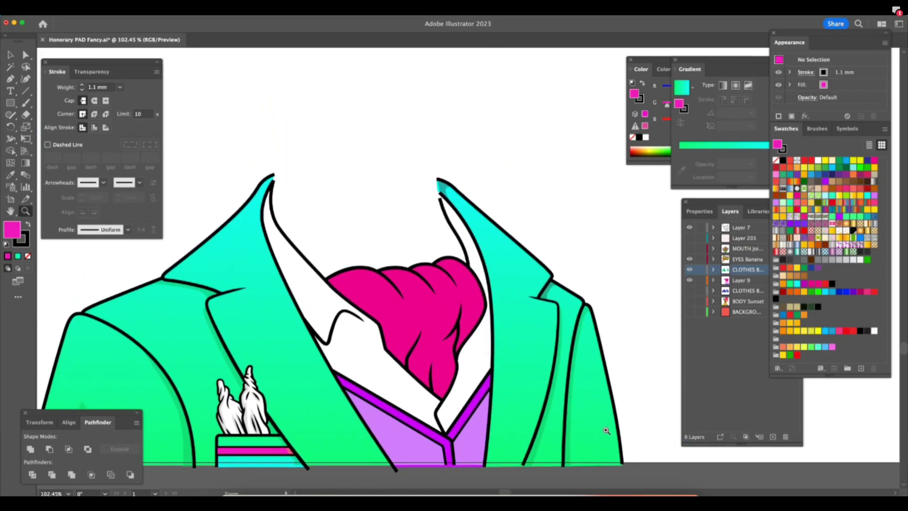
{"action": "left_click", "coordinate": [773, 436]}
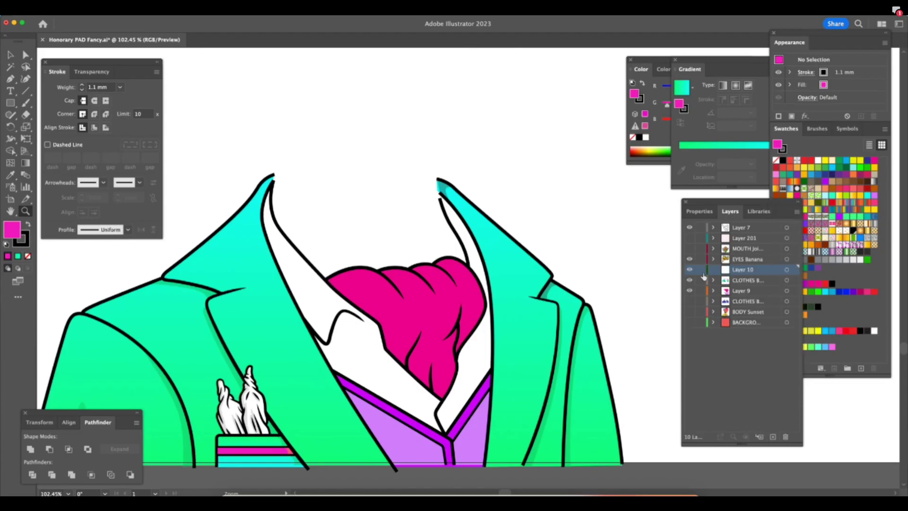
{"action": "left_click", "coordinate": [698, 272], "text": "alt"}
Set up the Pen tool over the cravat with no fill and a 0.35 mm black stroke.
{"action": "left_click_drag", "start_coordinate": [456, 364], "coordinate": [494, 321]}
{"action": "left_click_drag", "start_coordinate": [401, 251], "coordinate": [429, 253]}
{"action": "left_click", "coordinate": [10, 79]}
{"action": "left_click", "coordinate": [28, 256]}
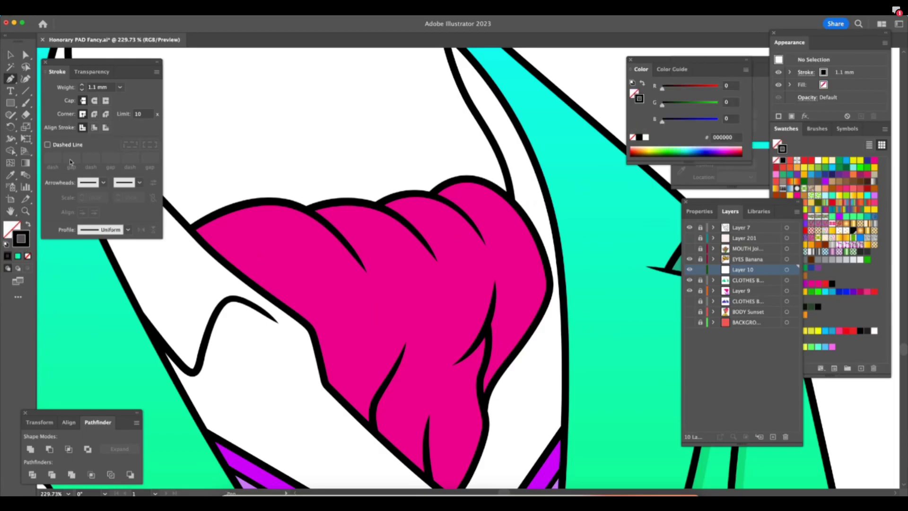
{"action": "left_click", "coordinate": [120, 87]}
{"action": "left_click", "coordinate": [139, 119]}
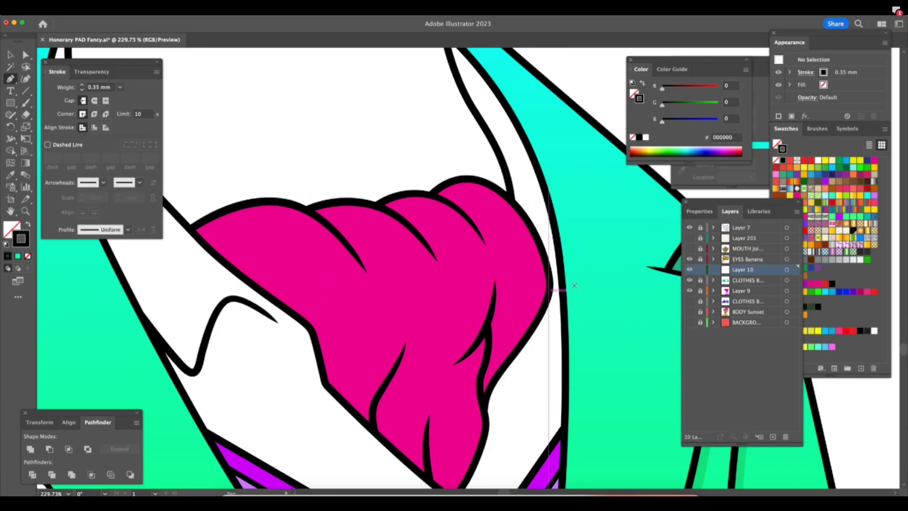
Hide the flat colour layer, Layer 9, and show the sketch on Layer 201 as a tracing guide.
{"action": "left_click", "coordinate": [690, 280]}
{"action": "left_click", "coordinate": [691, 281]}
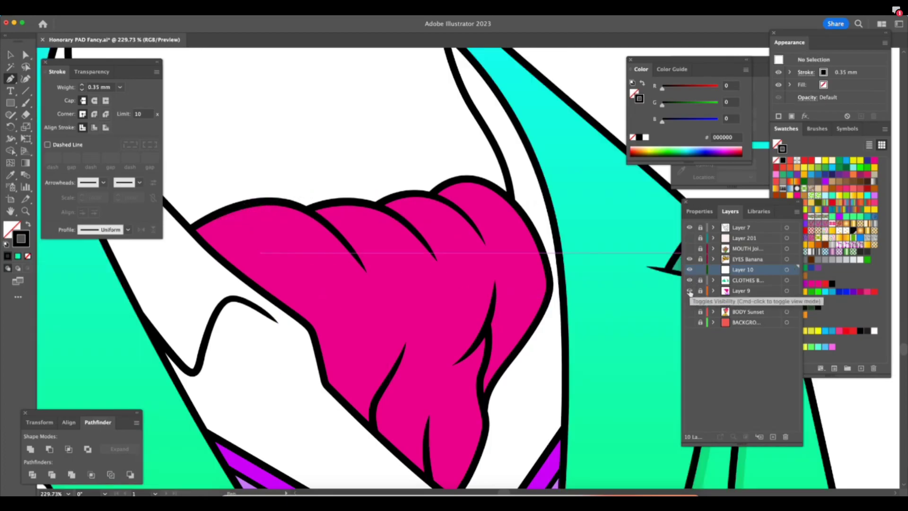
{"action": "left_click", "coordinate": [691, 291]}
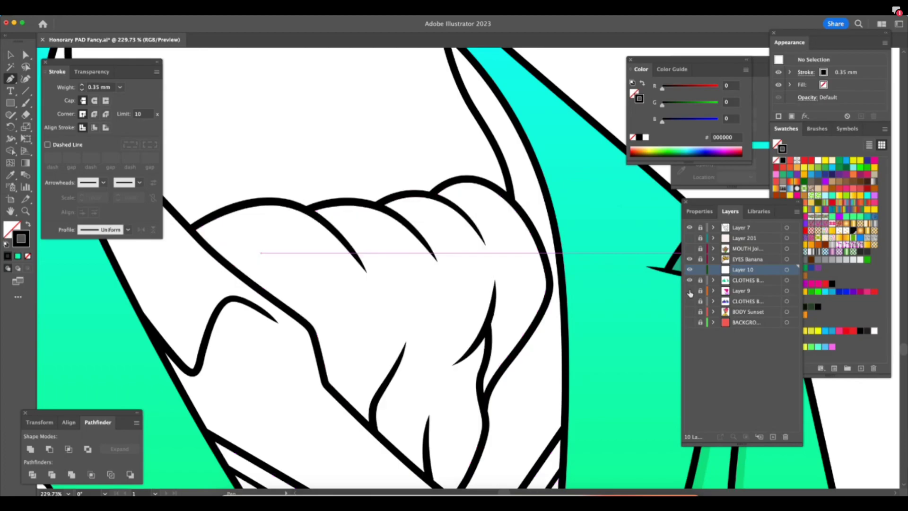
{"action": "left_click", "coordinate": [690, 238]}
{"action": "left_click", "coordinate": [690, 238]}
{"action": "left_click", "coordinate": [690, 238]}
{"action": "left_click_drag", "start_coordinate": [248, 205], "coordinate": [292, 190]}
{"action": "left_click_drag", "start_coordinate": [284, 291], "coordinate": [349, 286]}
{"action": "key", "text": "super+z"}
{"action": "key", "text": "super+z"}
{"action": "key", "text": "super+z"}
{"action": "left_click_drag", "start_coordinate": [270, 280], "coordinate": [290, 298]}
{"action": "left_click_drag", "start_coordinate": [341, 319], "coordinate": [356, 314]}
{"action": "left_click_drag", "start_coordinate": [346, 275], "coordinate": [361, 276]}
{"action": "key", "text": "super+z"}
{"action": "key", "text": "super+z"}
{"action": "key", "text": "super+z"}
Trace the sketched wavy shadow edge with the Pen tool, from the cravat's left fold through its three drip shapes.
{"action": "left_click_drag", "start_coordinate": [270, 281], "coordinate": [285, 297]}
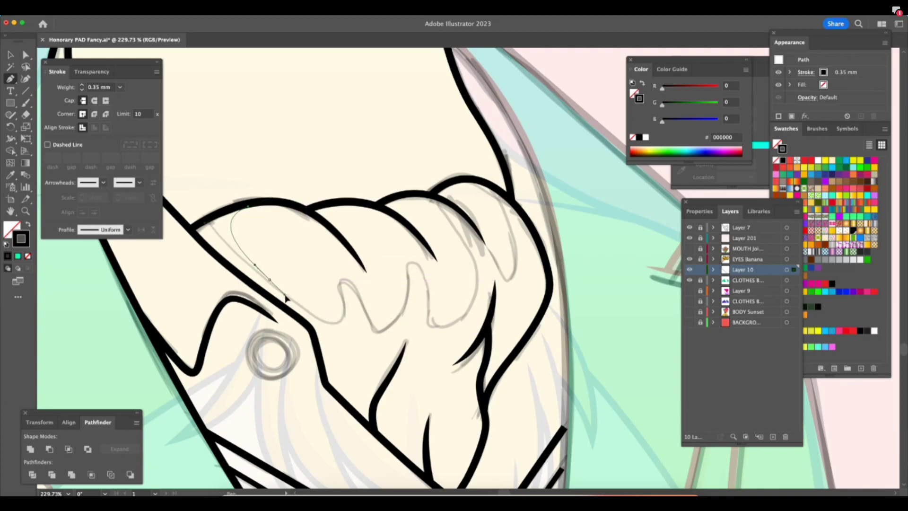
{"action": "left_click", "coordinate": [335, 319]}
{"action": "left_click_drag", "start_coordinate": [339, 280], "coordinate": [338, 260]}
{"action": "left_click", "coordinate": [379, 336]}
{"action": "left_click_drag", "start_coordinate": [405, 306], "coordinate": [407, 285]}
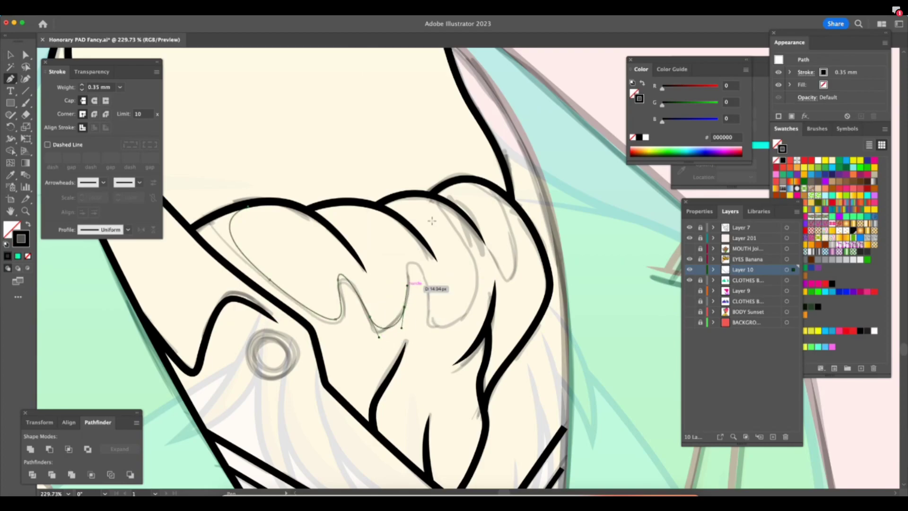
{"action": "key", "text": "Tab"}
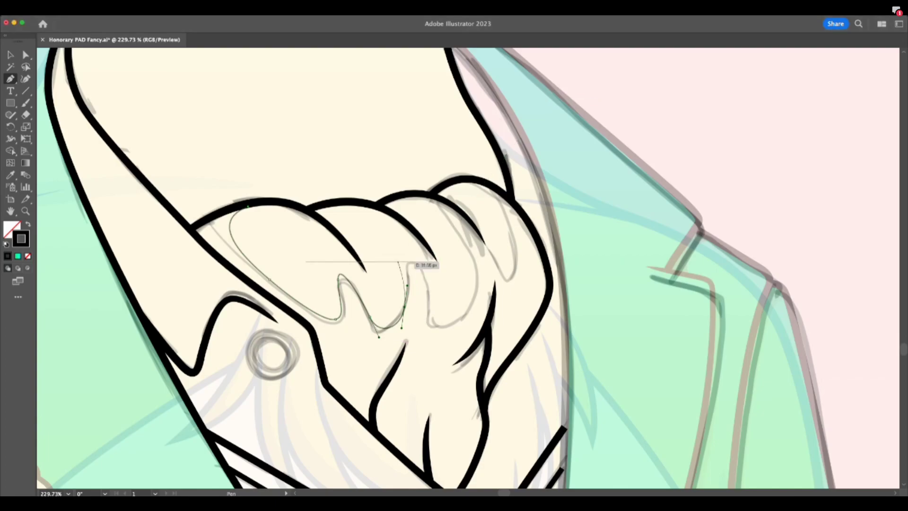
{"action": "key", "text": "Tab"}
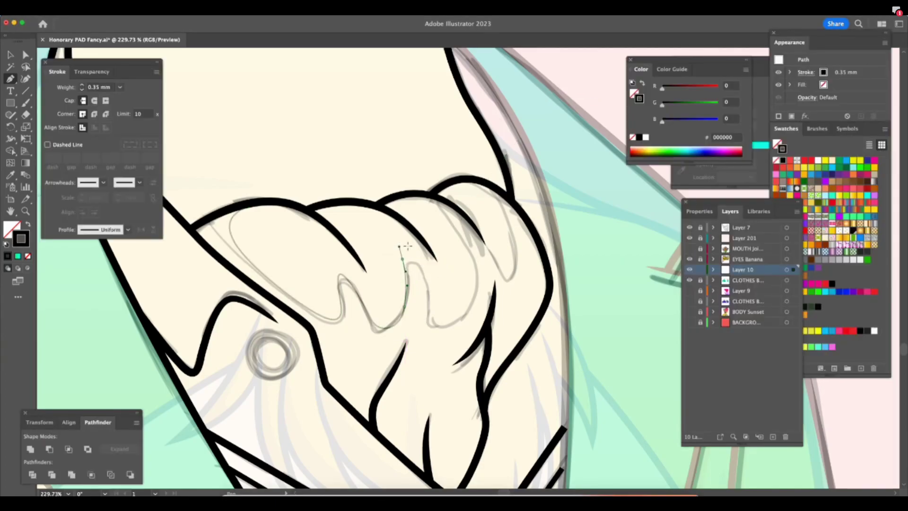
{"action": "left_click_drag", "start_coordinate": [426, 273], "coordinate": [476, 300]}
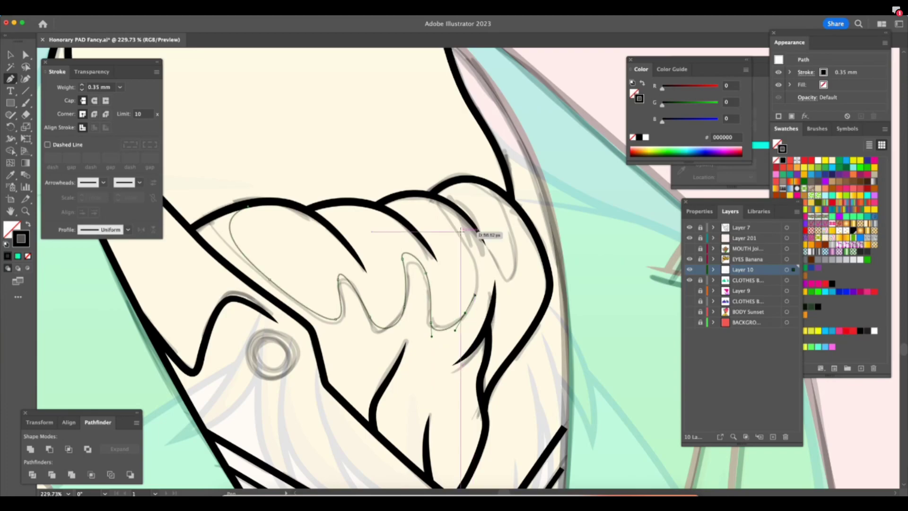
Continue the shadow path up to the cravat's top edge, down the right fold line and around the narrow rightmost drip.
{"action": "left_click_drag", "start_coordinate": [460, 234], "coordinate": [490, 253]}
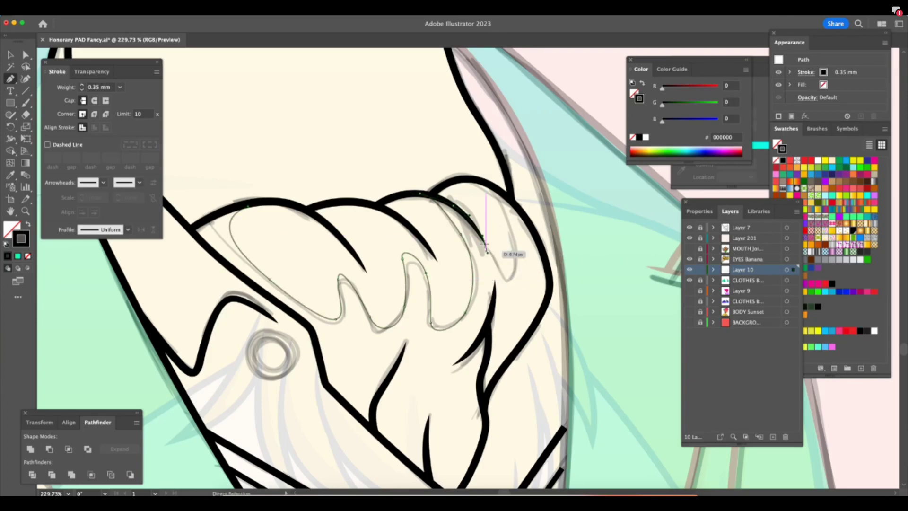
{"action": "key", "text": "super+z"}
{"action": "key", "text": "super+z"}
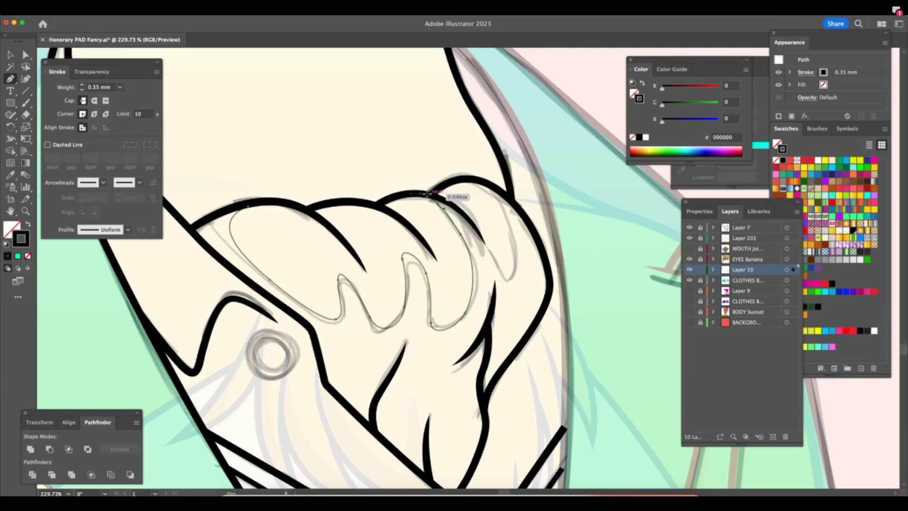
{"action": "left_click", "coordinate": [467, 217]}
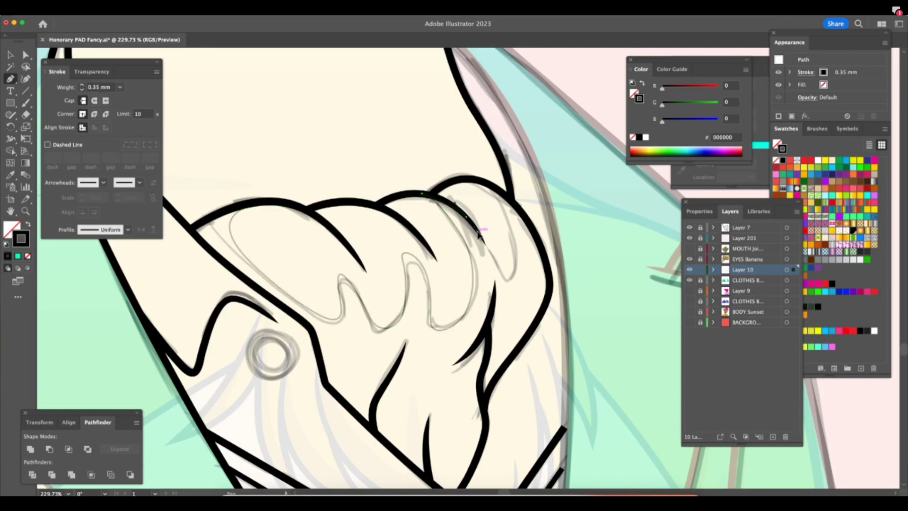
{"action": "left_click", "coordinate": [485, 244]}
{"action": "left_click_drag", "start_coordinate": [508, 285], "coordinate": [515, 240]}
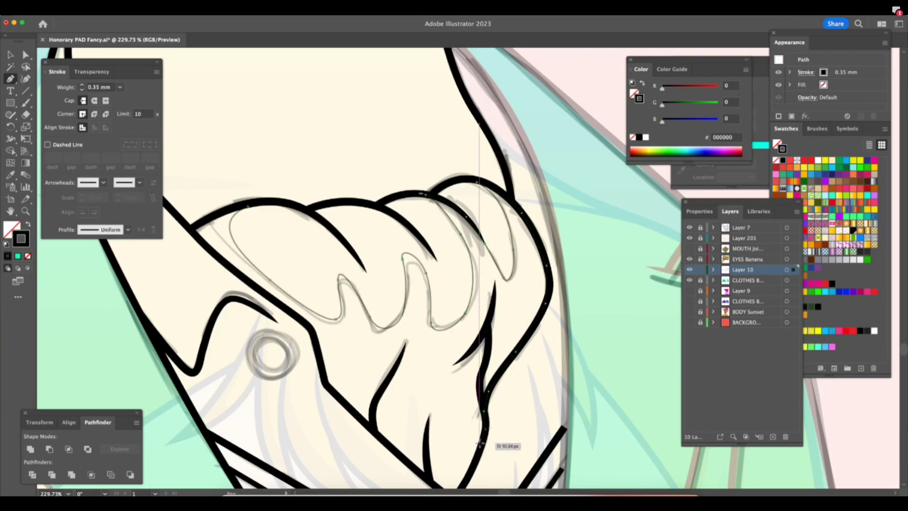
Run the path along the cravat's right edge, lower tip and left edge, and close it at the starting point.
{"action": "scroll", "coordinate": [483, 434], "scroll_direction": "down", "scroll_amount": 3}
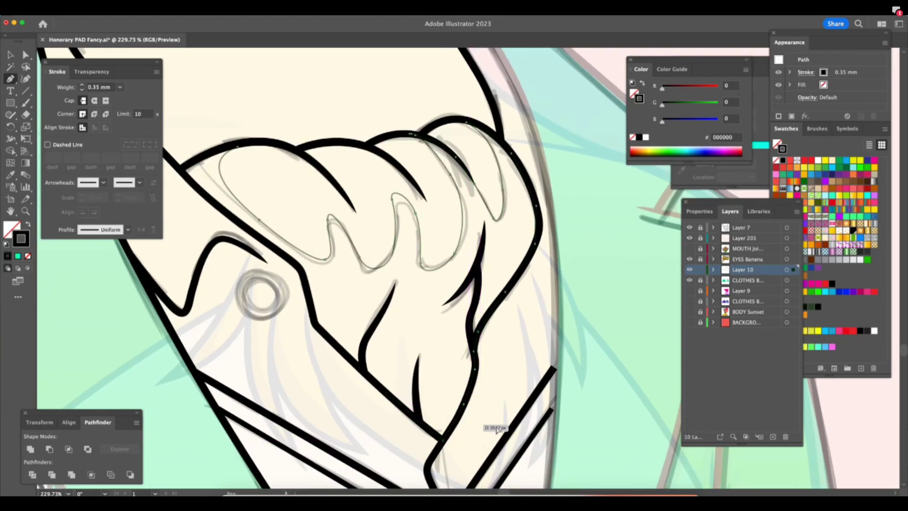
{"action": "key", "text": "Tab"}
{"action": "key", "text": "Tab"}
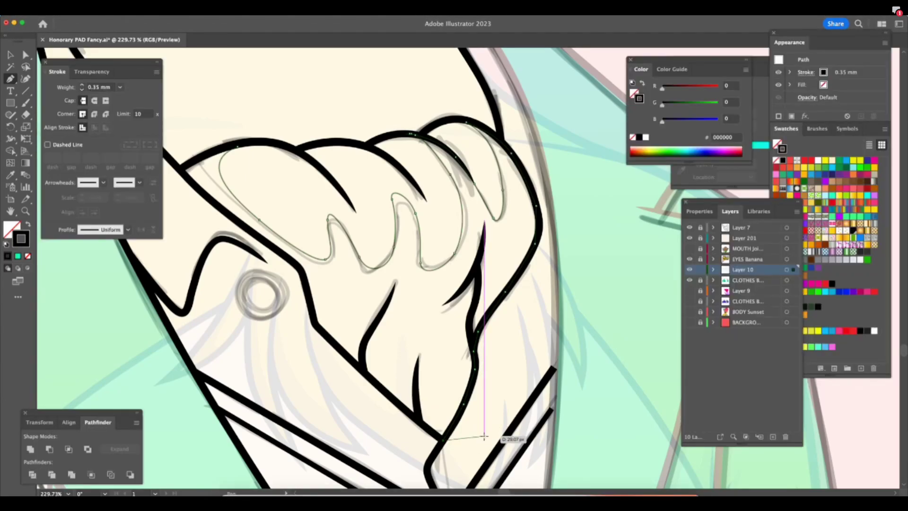
{"action": "key", "text": "super+z"}
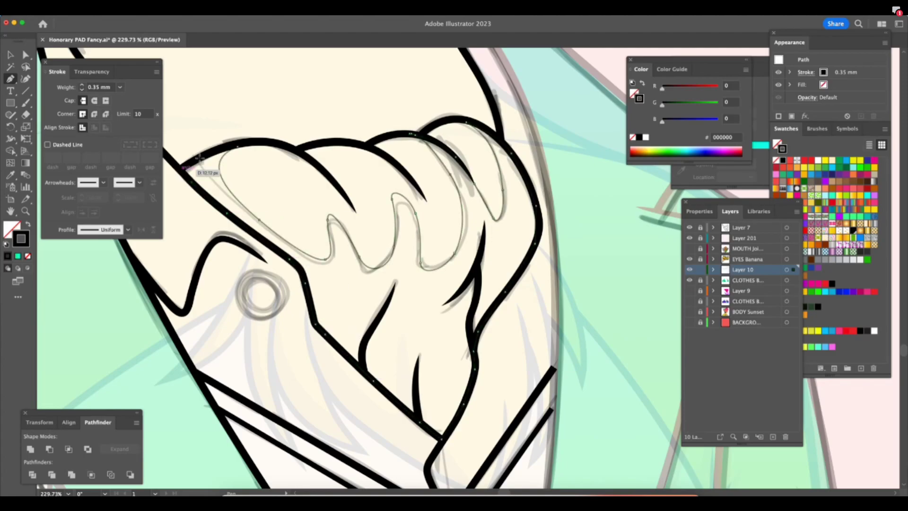
{"action": "left_click", "coordinate": [182, 168], "text": "super"}
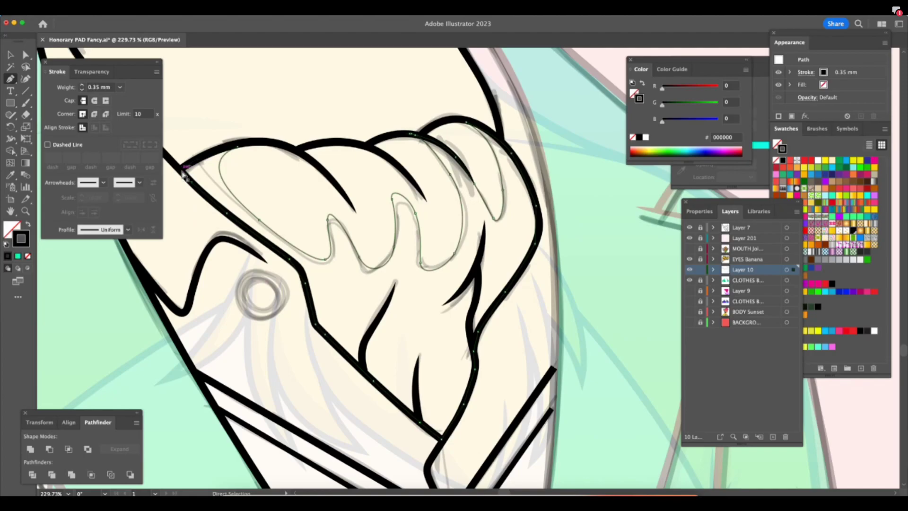
{"action": "left_click_drag", "start_coordinate": [181, 169], "coordinate": [210, 153]}
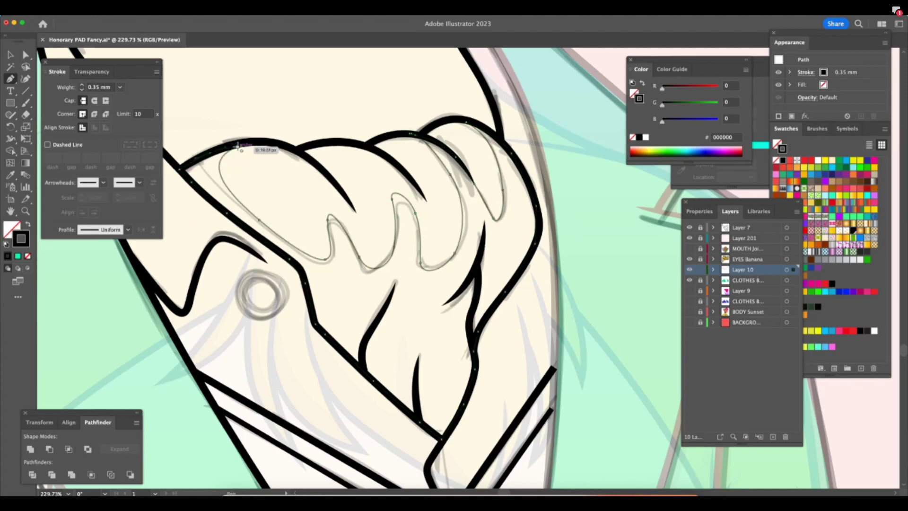
Turn the shadow shape's stroke into a fill, hide the sketch, show Layer 9 and sample the cravat's magenta EB008B.
{"action": "key", "text": "v"}
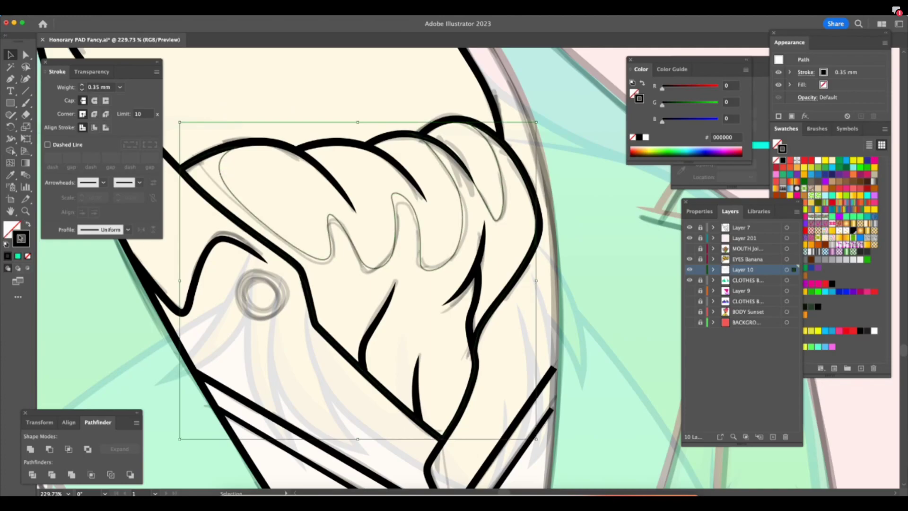
{"action": "key", "text": "shift+x"}
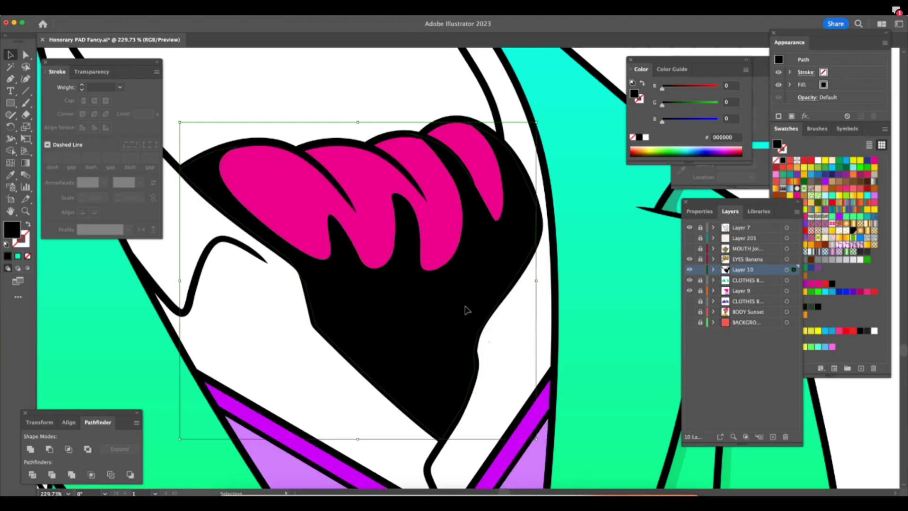
{"action": "key", "text": "i"}
{"action": "left_click", "coordinate": [274, 191]}
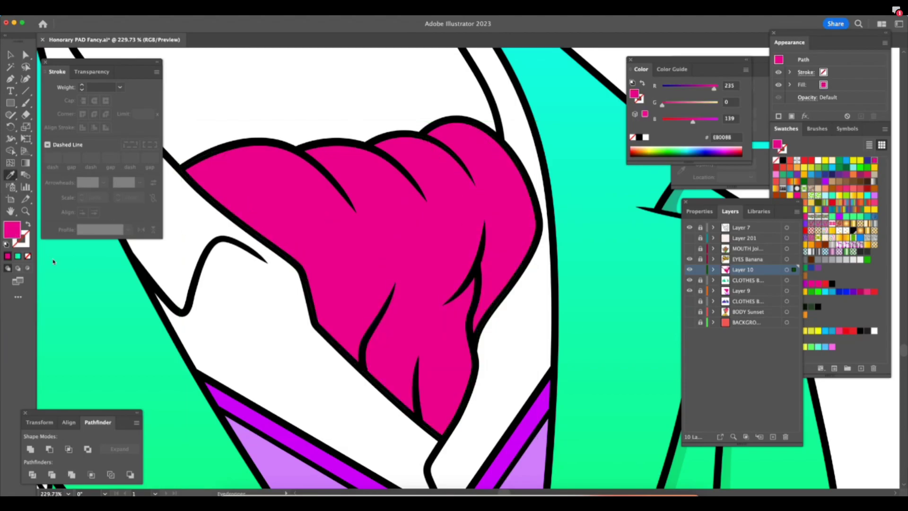
Darken the fill of the scarf's shadow shape to CC0083 and deselect it.
{"action": "key", "text": "shift+Tab"}
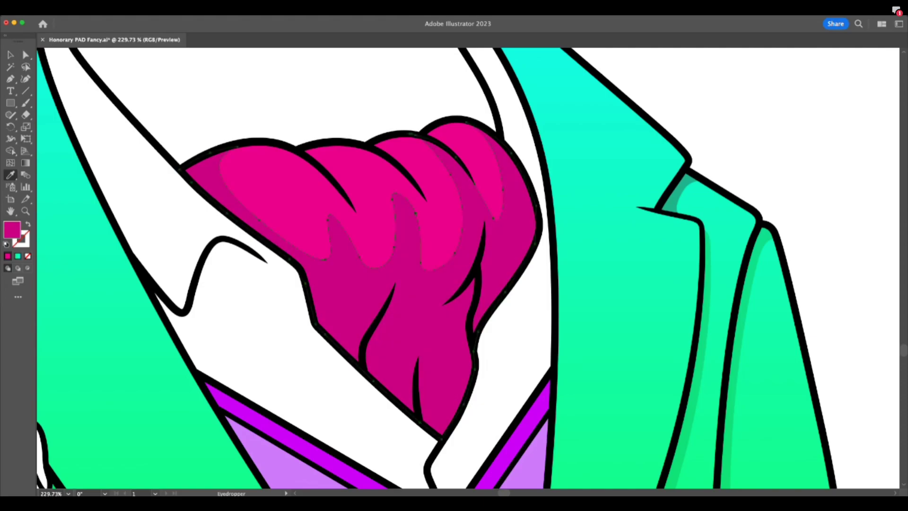
{"action": "key", "text": "v"}
{"action": "left_click", "coordinate": [252, 94]}
{"action": "key", "text": "shift+Tab"}
{"action": "key", "text": "super+minus"}
{"action": "key", "text": "super+minus"}
{"action": "key", "text": "super+minus"}
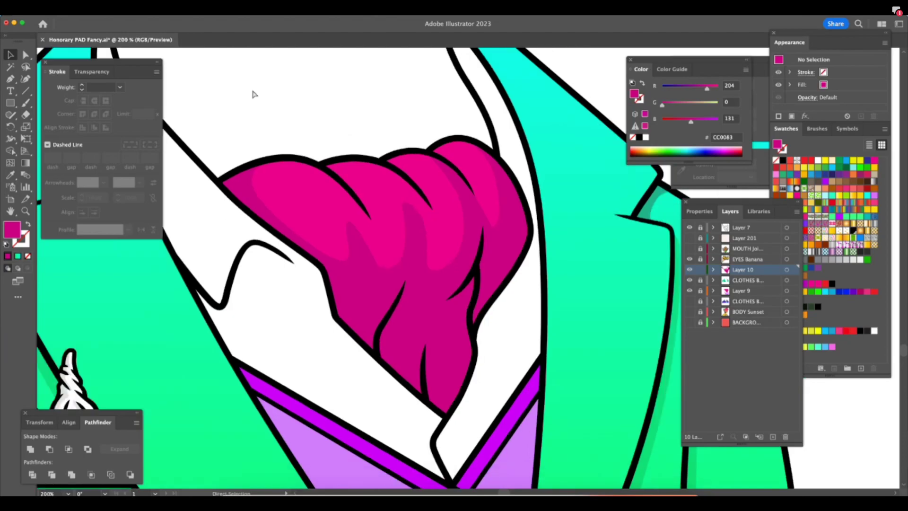
{"action": "key", "text": "super+minus"}
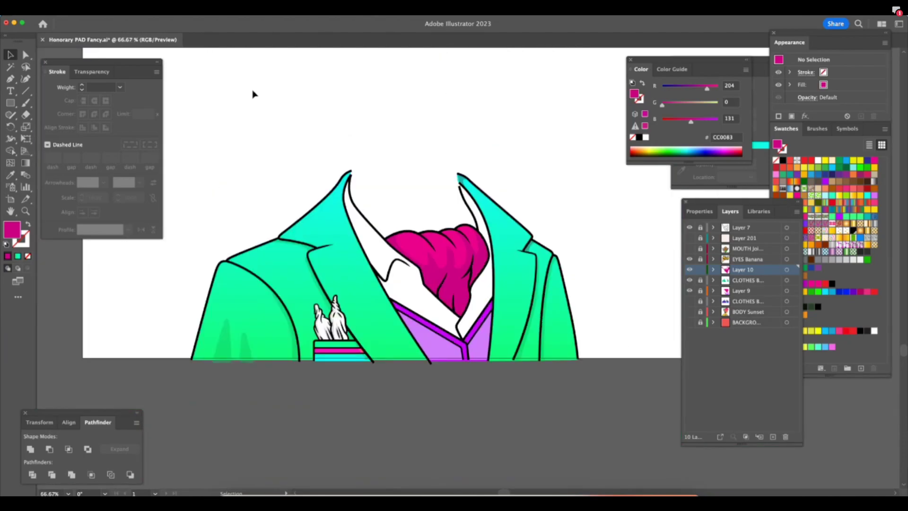
Unlock Layer 9 and shift the scarf's base fill to a slightly more purple pink.
{"action": "key", "text": "z"}
{"action": "left_click_drag", "start_coordinate": [466, 240], "coordinate": [502, 283]}
{"action": "left_click", "coordinate": [700, 290]}
{"action": "key", "text": "a"}
{"action": "left_click", "coordinate": [445, 265]}
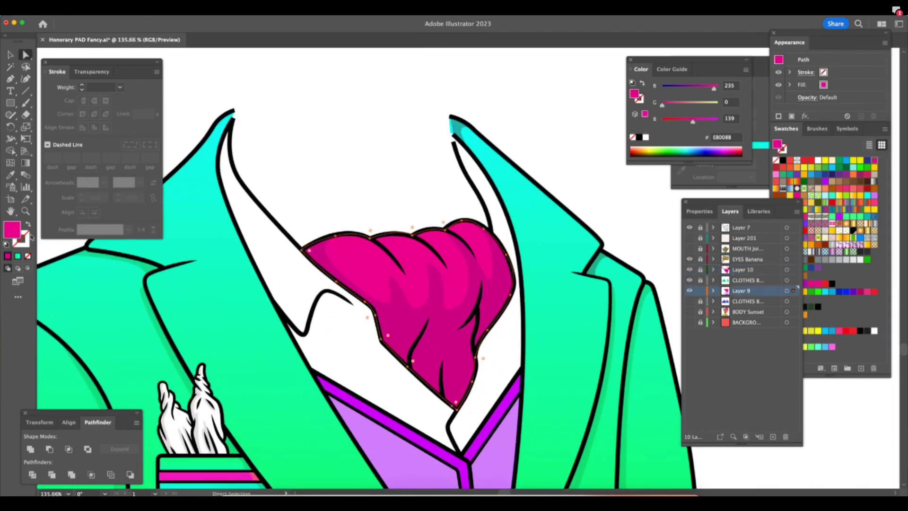
{"action": "key", "text": "shift+Tab"}
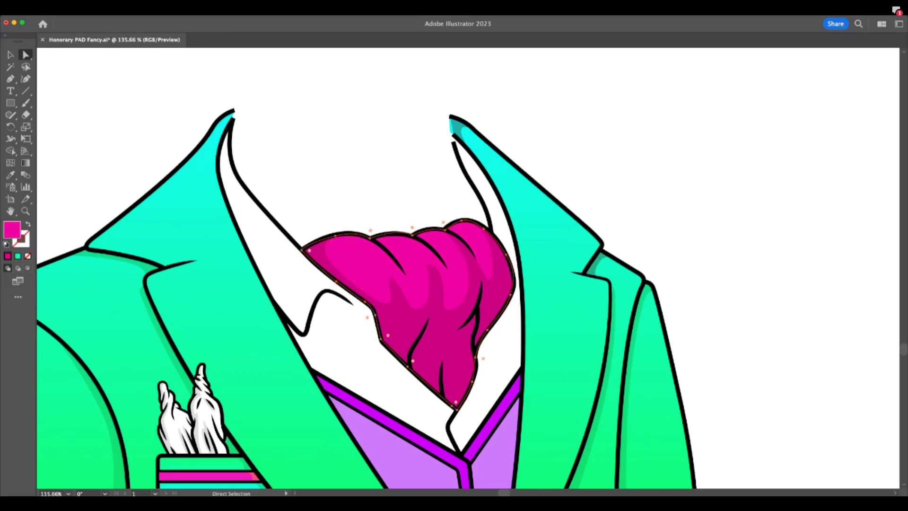
{"action": "key", "text": "shift+Tab"}
Unlock Layer 10, lock Layer 9, and set the scarf shadow shape's fill to D10091.
{"action": "left_click", "coordinate": [699, 270]}
{"action": "left_click", "coordinate": [700, 291]}
{"action": "left_click", "coordinate": [445, 330]}
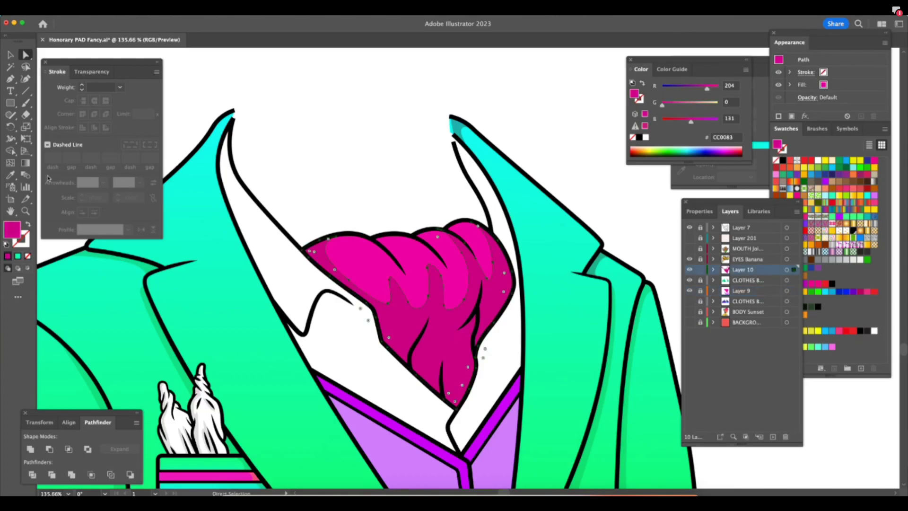
{"action": "key", "text": "shift+Tab"}
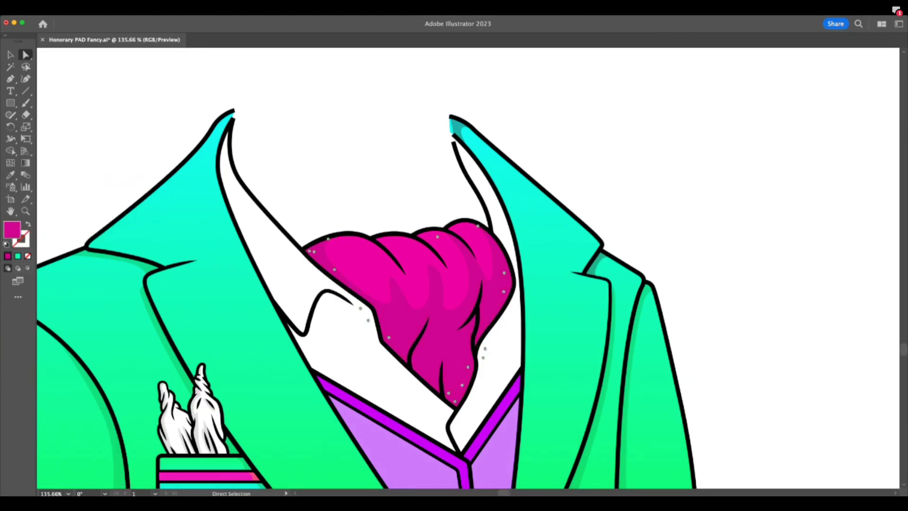
{"action": "key", "text": "shift+Tab"}
{"action": "left_click", "coordinate": [506, 388]}
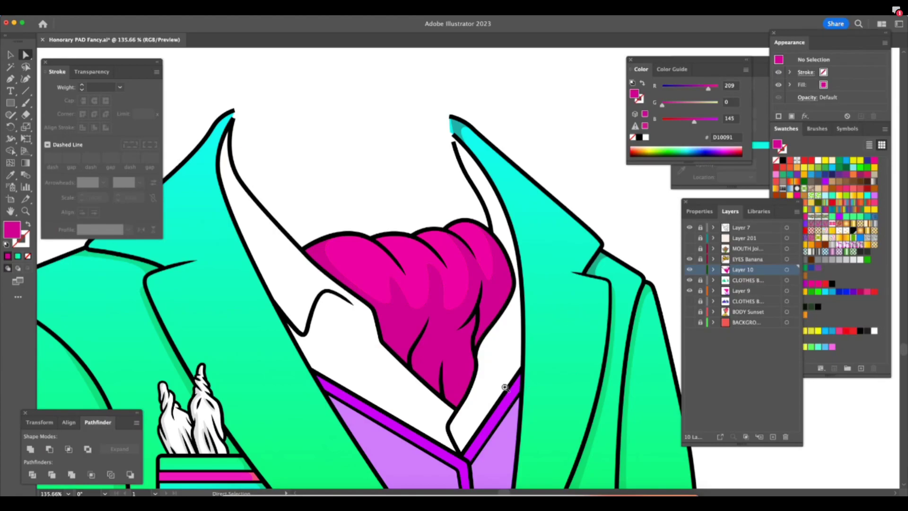
Examine the recoloured scarf against the whole jacket and compare it with the reference sketch on Layer 201.
{"action": "key", "text": "z"}
{"action": "left_click_drag", "start_coordinate": [569, 376], "coordinate": [521, 387]}
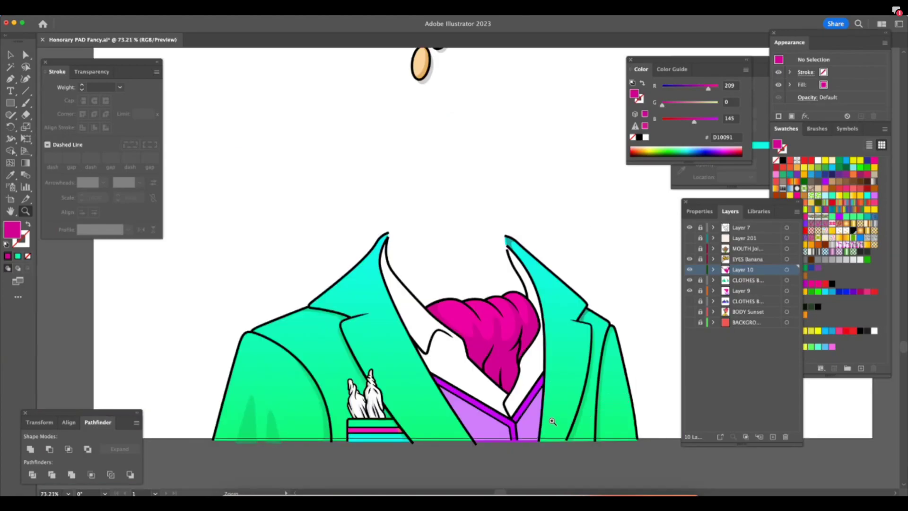
{"action": "key", "text": "shift+Tab"}
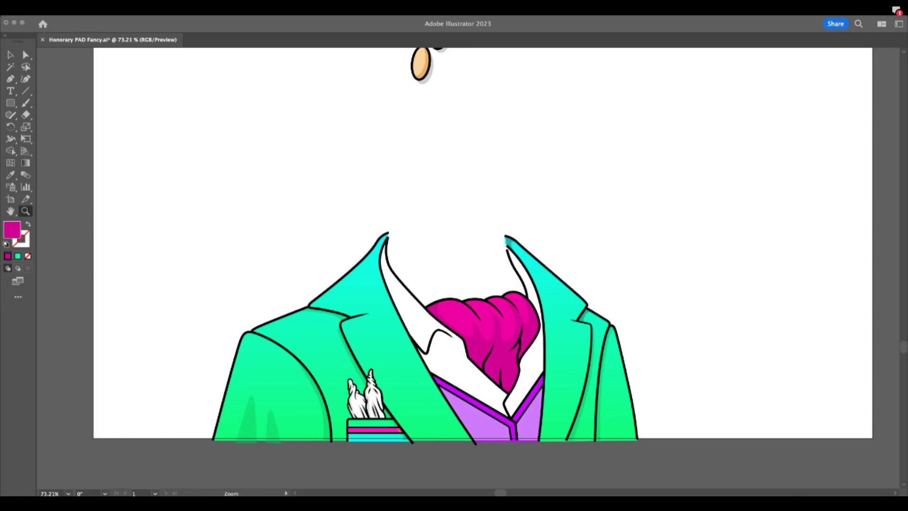
{"action": "scroll", "coordinate": [520, 393], "scroll_direction": "up", "scroll_amount": 5}
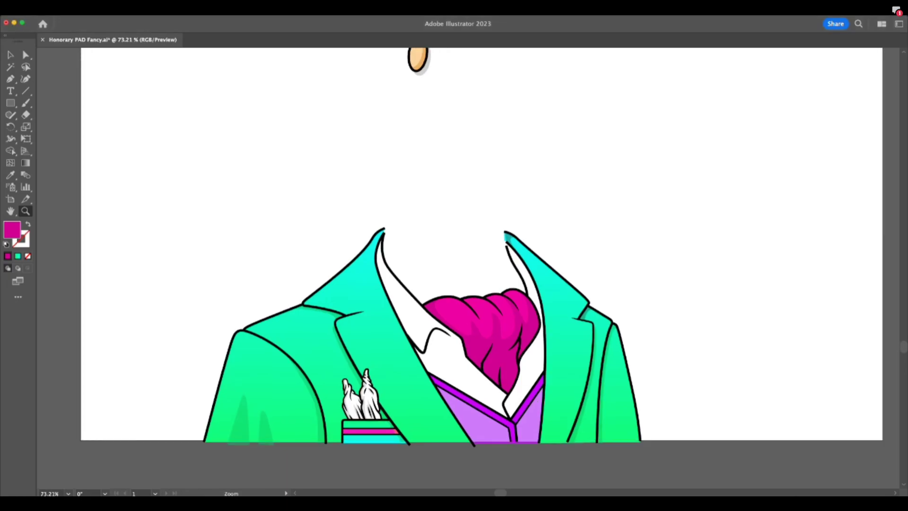
{"action": "key", "text": "shift+Tab"}
{"action": "scroll", "coordinate": [492, 427], "scroll_direction": "up", "scroll_amount": 1}
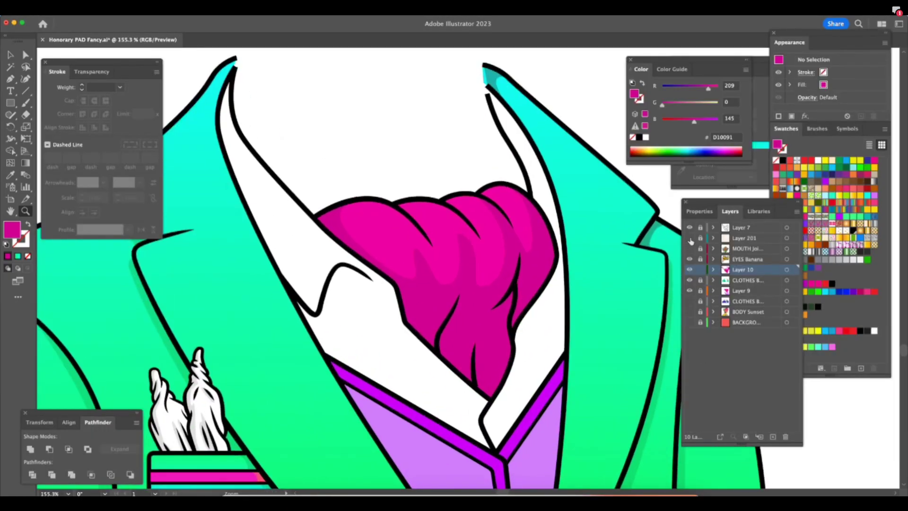
{"action": "left_click", "coordinate": [690, 239]}
{"action": "left_click", "coordinate": [691, 239]}
{"action": "left_click", "coordinate": [690, 239]}
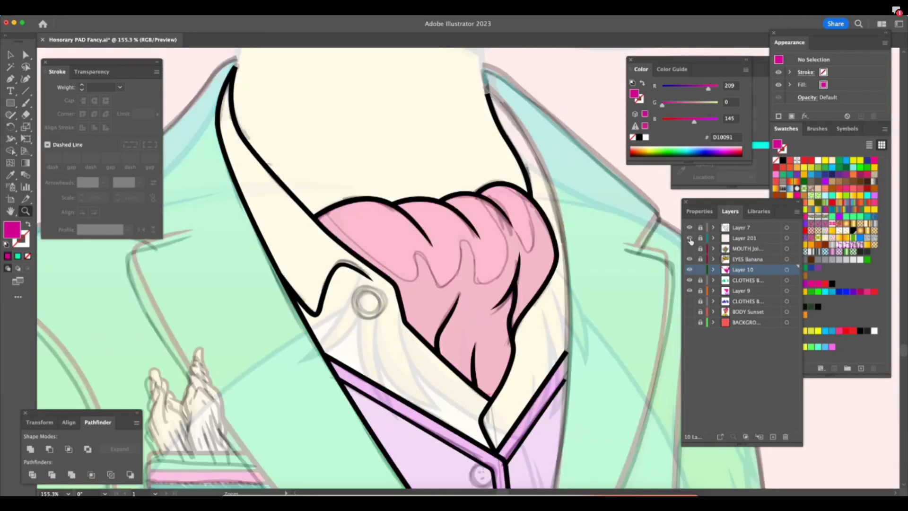
{"action": "left_click", "coordinate": [691, 239]}
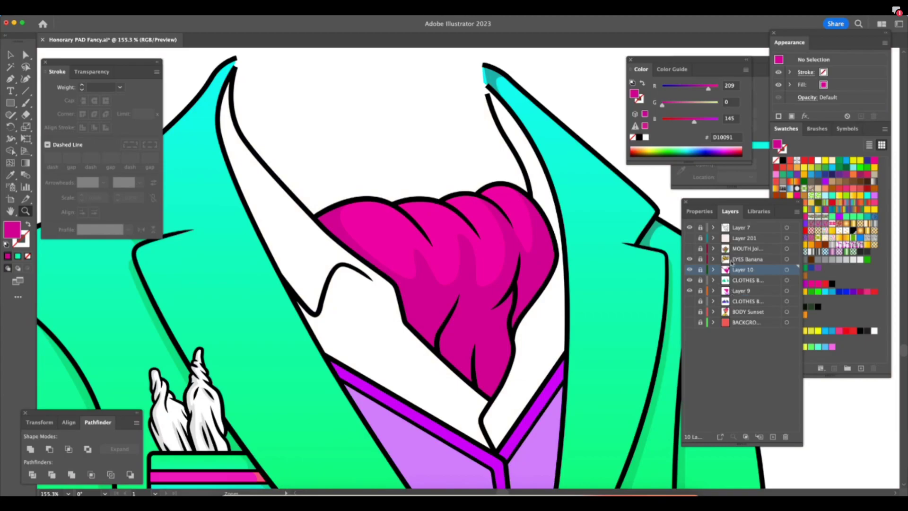
Create a new layer above EYES Banana and set up the Pen tool with no fill and a thin black stroke.
{"action": "left_click", "coordinate": [745, 260]}
{"action": "left_click", "coordinate": [773, 437]}
{"action": "left_click_drag", "start_coordinate": [604, 386], "coordinate": [629, 387]}
{"action": "left_click", "coordinate": [12, 79]}
{"action": "key", "text": "d"}
{"action": "left_click", "coordinate": [28, 256]}
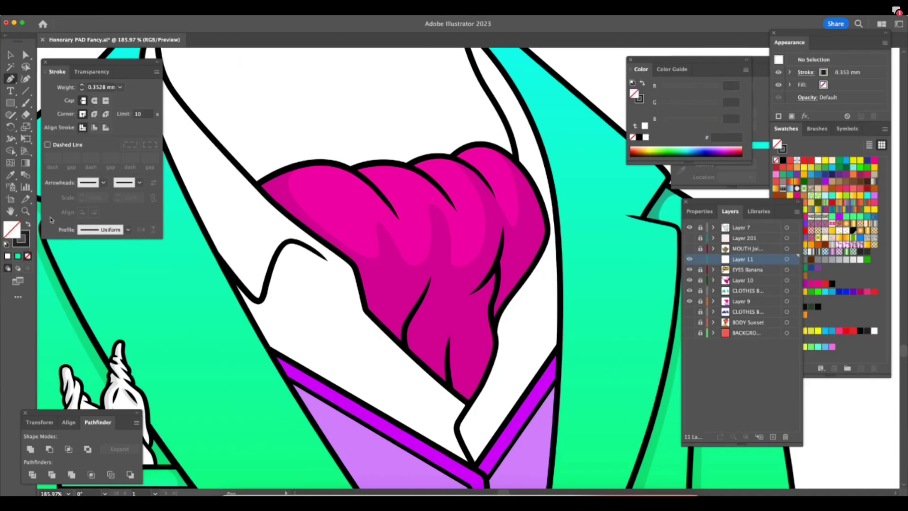
{"action": "scroll", "coordinate": [361, 244], "scroll_direction": "left", "scroll_amount": 2}
{"action": "scroll", "coordinate": [362, 244], "scroll_direction": "up", "scroll_amount": 2}
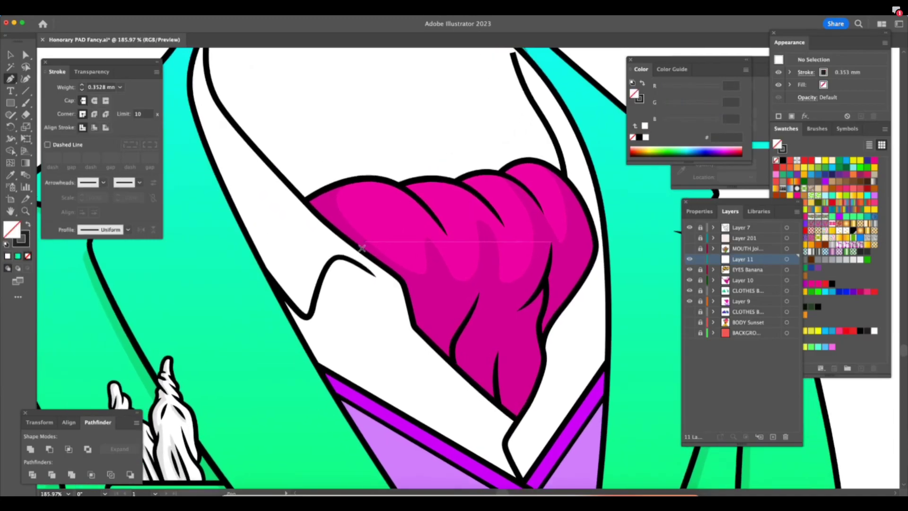
{"action": "scroll", "coordinate": [362, 244], "scroll_direction": "right", "scroll_amount": 2}
{"action": "left_click_drag", "start_coordinate": [110, 66], "coordinate": [108, 55]}
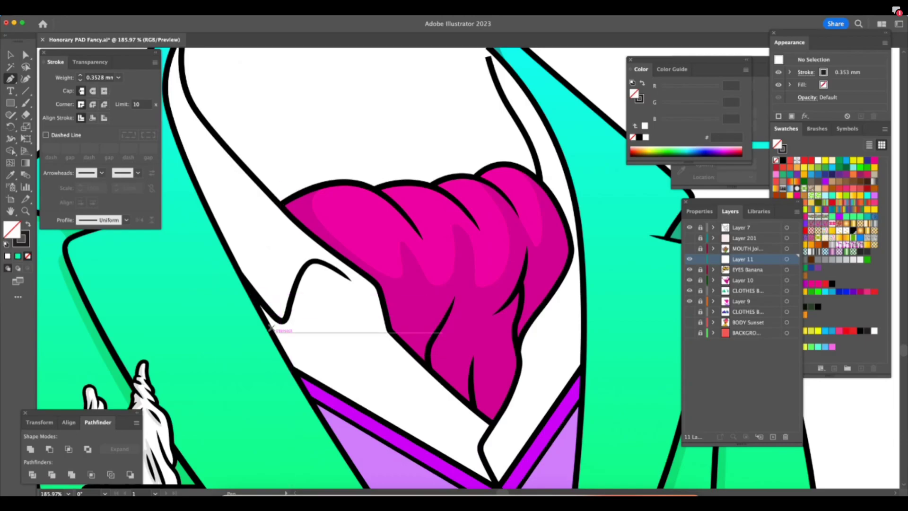
{"action": "left_click", "coordinate": [292, 341]}
{"action": "key", "text": "super+z"}
{"action": "left_click_drag", "start_coordinate": [294, 337], "coordinate": [290, 328]}
{"action": "left_click_drag", "start_coordinate": [305, 292], "coordinate": [309, 283]}
{"action": "key", "text": "super+z"}
{"action": "key", "text": "super+z"}
Draw a closed, curved shadow outline beneath the shirt collar's fold, following the lapel edge down to the purple vest.
{"action": "left_click_drag", "start_coordinate": [296, 339], "coordinate": [292, 330]}
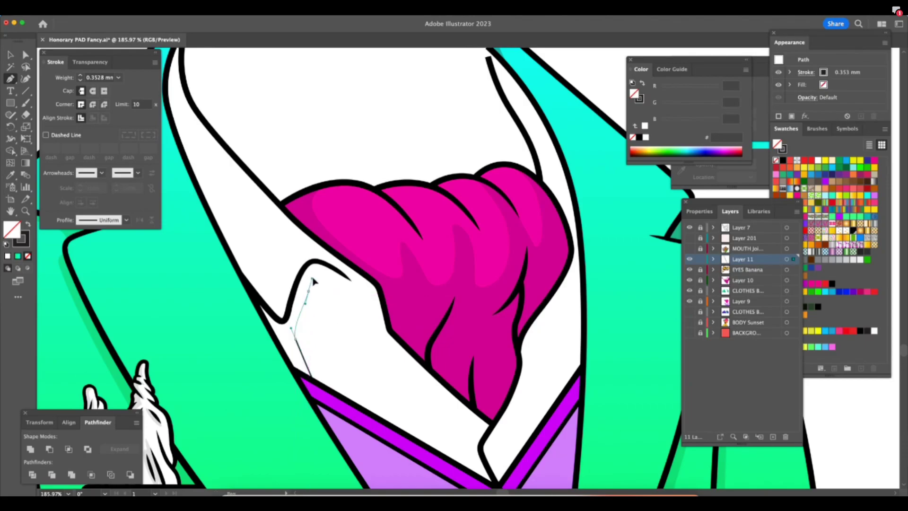
{"action": "mouse_move", "coordinate": [305, 291]}
{"action": "left_mouse_down"}
{"action": "mouse_move", "coordinate": [310, 278]}
{"action": "mouse_move", "coordinate": [366, 300]}
{"action": "mouse_move", "coordinate": [339, 270]}
{"action": "mouse_move", "coordinate": [310, 262]}
{"action": "mouse_move", "coordinate": [297, 282]}
{"action": "left_mouse_up"}
{"action": "left_click_drag", "start_coordinate": [289, 306], "coordinate": [287, 313]}
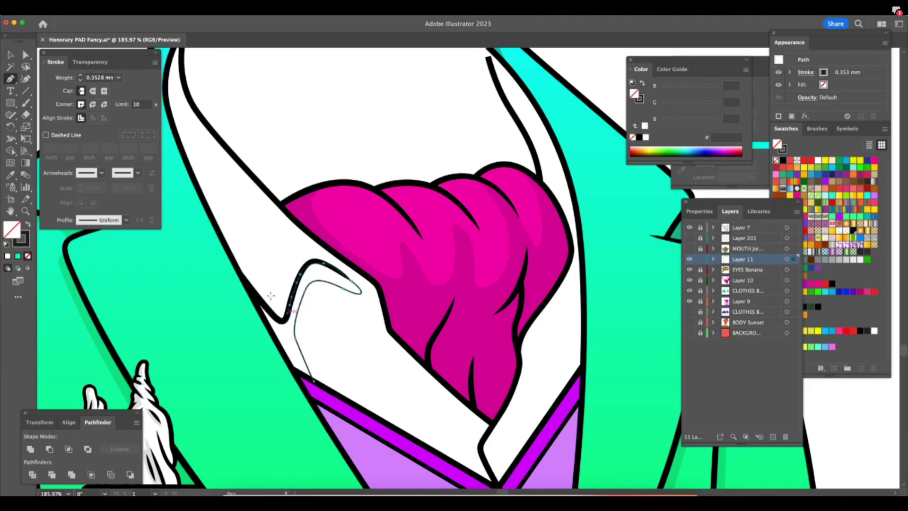
{"action": "left_click_drag", "start_coordinate": [273, 316], "coordinate": [263, 307]}
{"action": "left_click", "coordinate": [249, 289]}
{"action": "left_click", "coordinate": [282, 352]}
{"action": "left_click", "coordinate": [294, 369]}
{"action": "left_click", "coordinate": [314, 381]}
Draw a thin closed shadow sliver on the white shirt along the scarf's lower edge, down to its tip.
{"action": "key", "text": "z"}
{"action": "left_click_drag", "start_coordinate": [494, 431], "coordinate": [440, 432]}
{"action": "left_click_drag", "start_coordinate": [532, 453], "coordinate": [570, 440]}
{"action": "key", "text": "a"}
{"action": "left_click", "coordinate": [545, 395]}
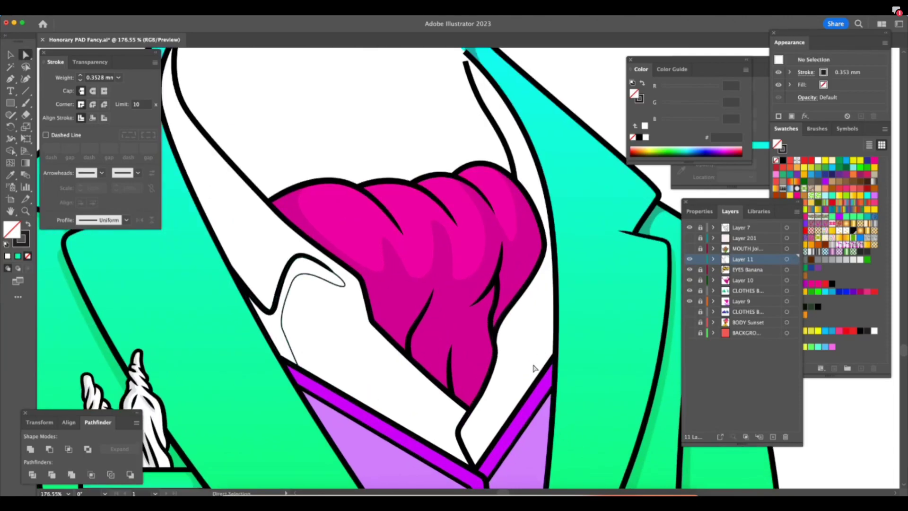
{"action": "key", "text": "p"}
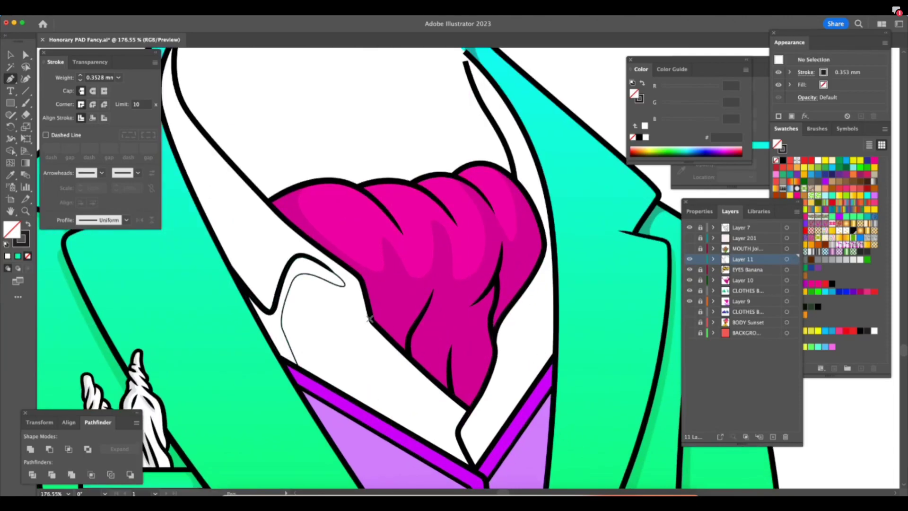
{"action": "left_click_drag", "start_coordinate": [371, 321], "coordinate": [377, 337]}
{"action": "key", "text": "super+z"}
{"action": "left_click_drag", "start_coordinate": [367, 313], "coordinate": [382, 342]}
{"action": "left_click_drag", "start_coordinate": [466, 414], "coordinate": [498, 436]}
{"action": "left_click", "coordinate": [465, 414]}
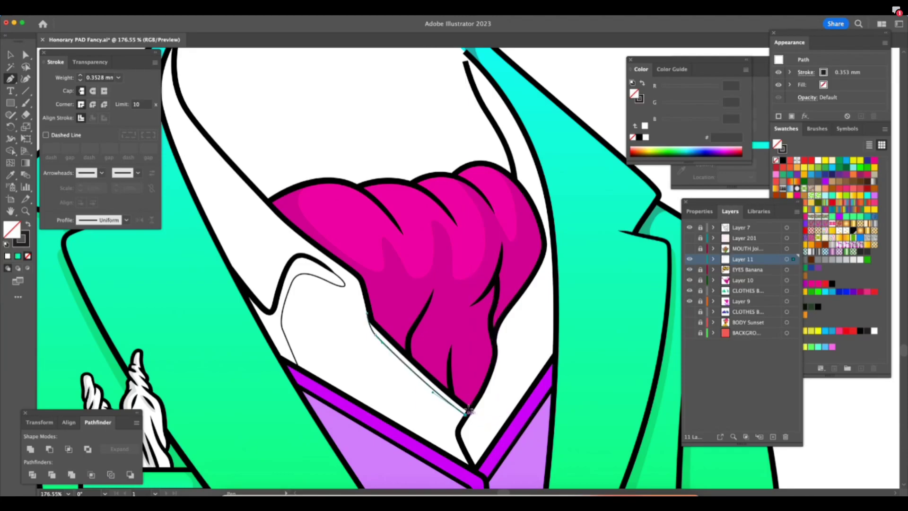
{"action": "left_click", "coordinate": [374, 323]}
Draw a closed shadow outline inside the narrow shirt collar strip between the neck opening and the opposite lapel.
{"action": "key", "text": "super+space"}
{"action": "left_click_drag", "start_coordinate": [546, 402], "coordinate": [435, 422]}
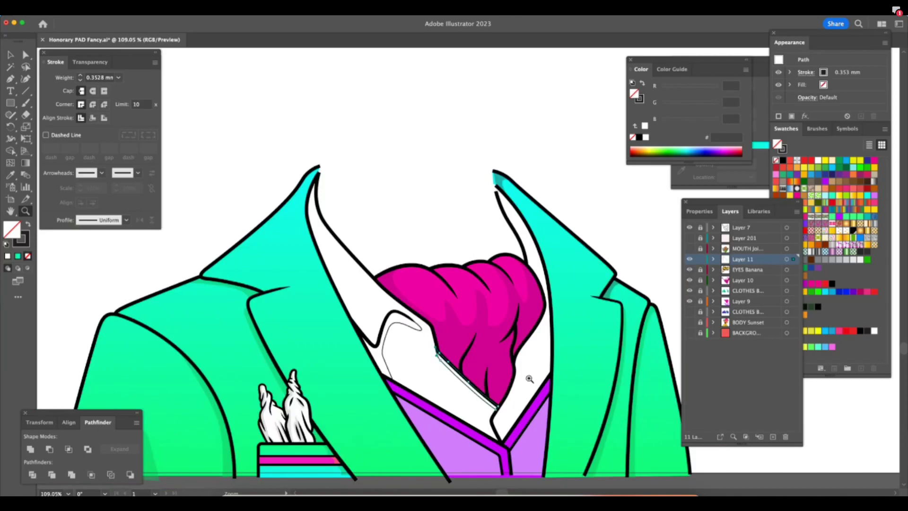
{"action": "left_click_drag", "start_coordinate": [530, 379], "coordinate": [584, 345]}
{"action": "left_click_drag", "start_coordinate": [557, 243], "coordinate": [653, 208]}
{"action": "key", "text": "p"}
{"action": "left_click_drag", "start_coordinate": [494, 181], "coordinate": [513, 186]}
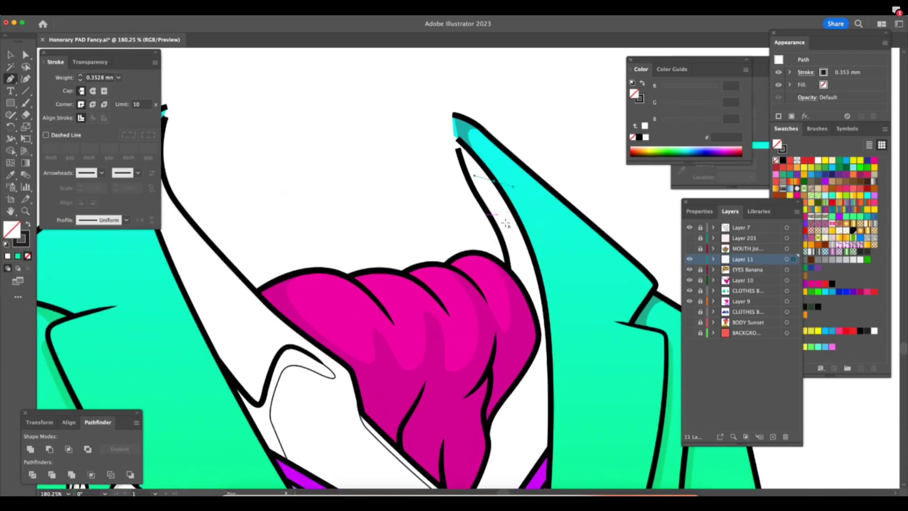
{"action": "left_click_drag", "start_coordinate": [517, 280], "coordinate": [519, 299]}
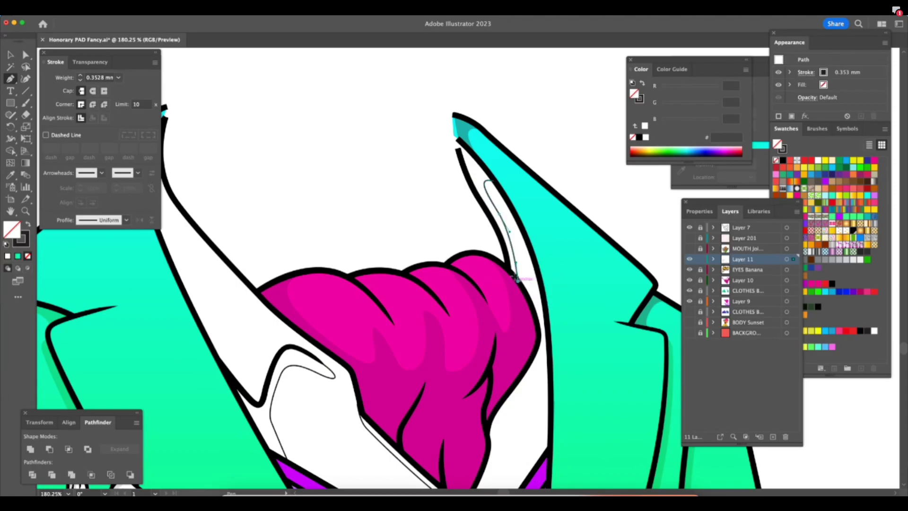
{"action": "left_click", "coordinate": [492, 180]}
Select all shadow outlines on Layer 11, swap their stroke and fill to get a solid dark fill, and set opacity to 10%.
{"action": "key", "text": "z"}
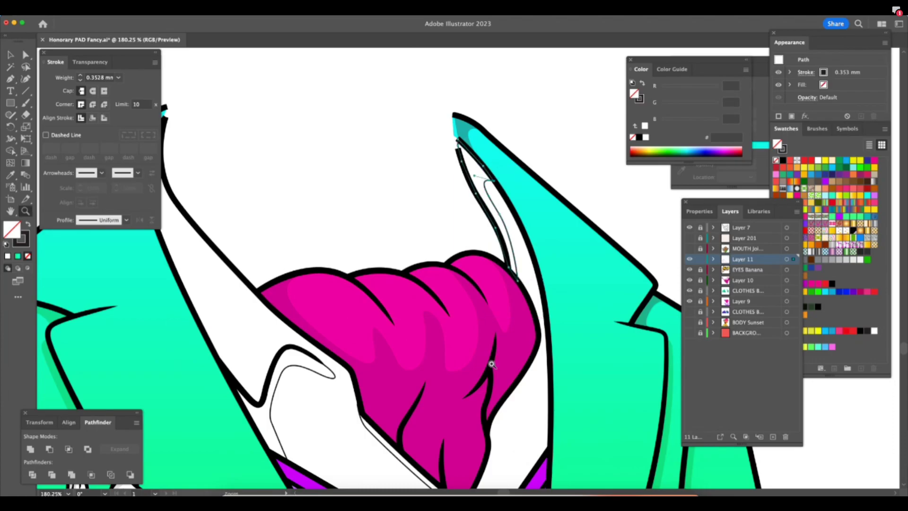
{"action": "left_click_drag", "start_coordinate": [523, 348], "coordinate": [484, 350]}
{"action": "key", "text": "a"}
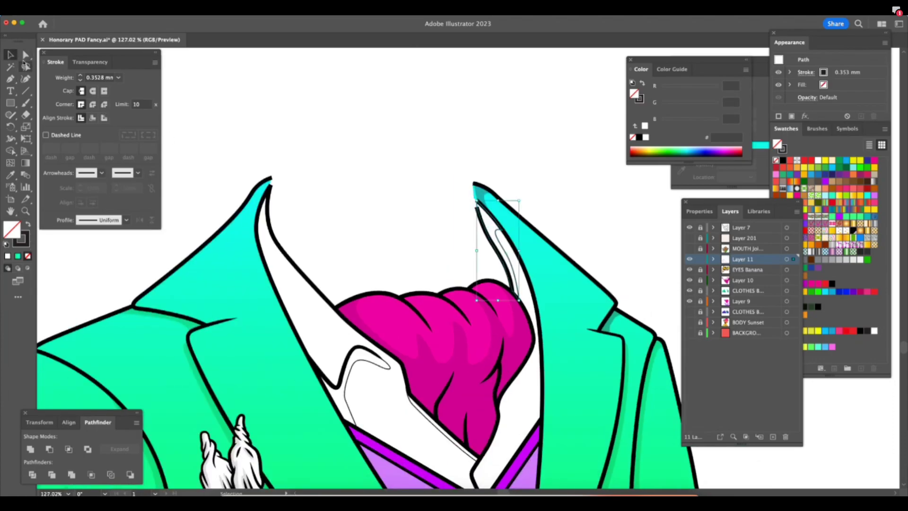
{"action": "key", "text": "Tab"}
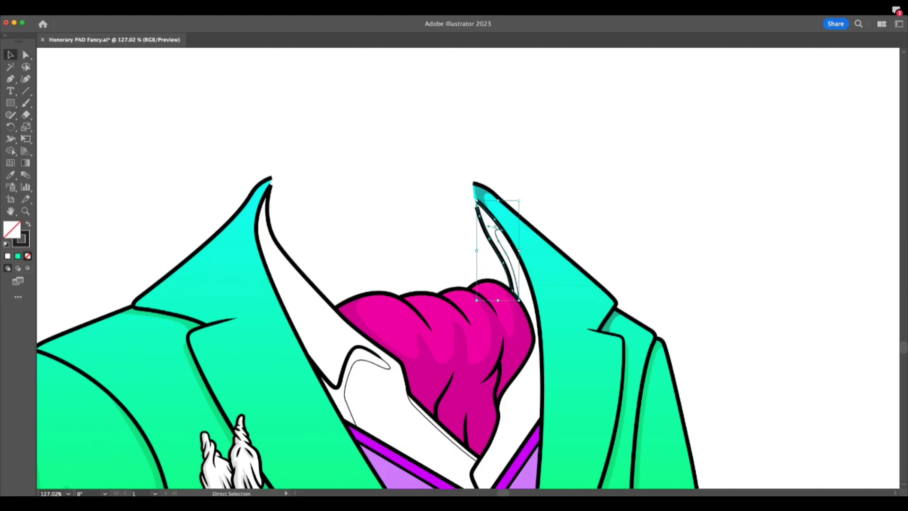
{"action": "key", "text": "Tab"}
{"action": "left_click", "coordinate": [793, 259]}
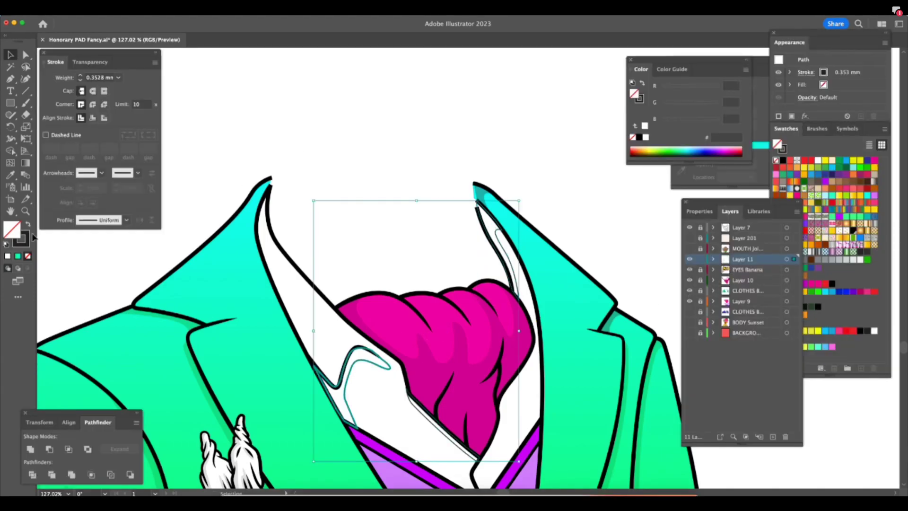
{"action": "left_click", "coordinate": [28, 225]}
{"action": "left_click", "coordinate": [137, 79]}
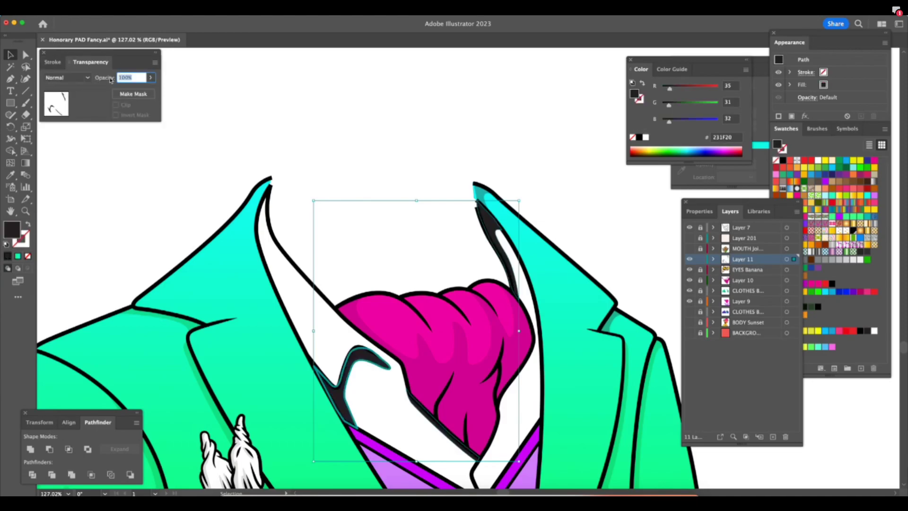
{"action": "type", "text": "10"}
{"action": "key", "text": "Return"}
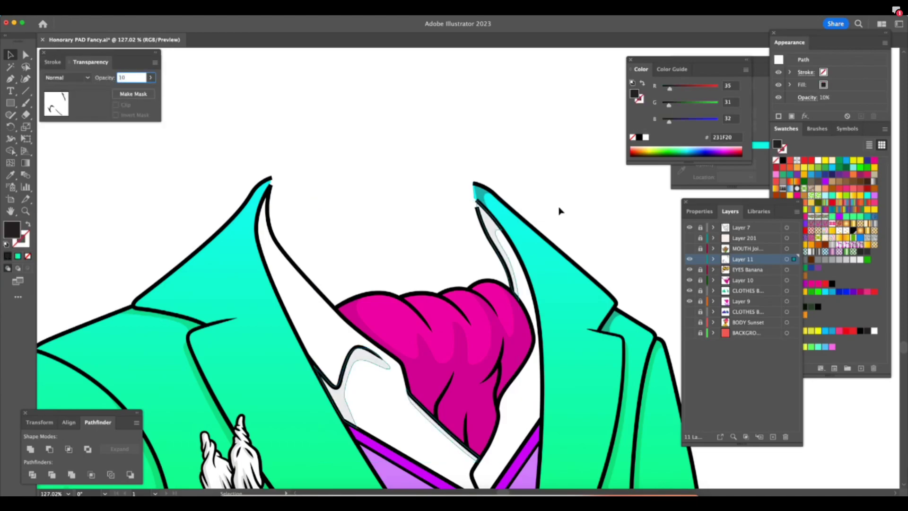
{"action": "left_click", "coordinate": [593, 382]}
Draw a slanted straight line from the shirt across the purple vest to below the artboard, using the default white fill and black stroke.
{"action": "left_click_drag", "start_coordinate": [549, 424], "coordinate": [486, 438]}
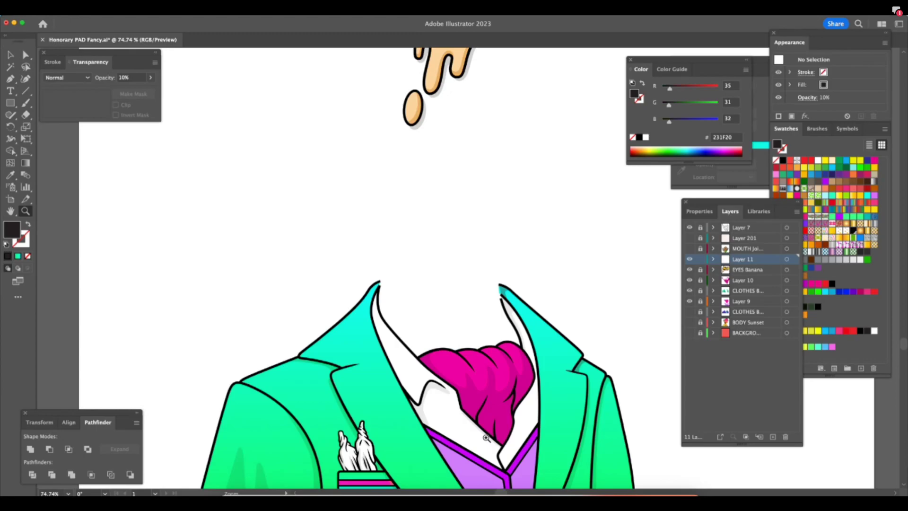
{"action": "scroll", "coordinate": [486, 437], "scroll_direction": "down", "scroll_amount": 3}
{"action": "scroll", "coordinate": [487, 438], "scroll_direction": "right", "scroll_amount": 3}
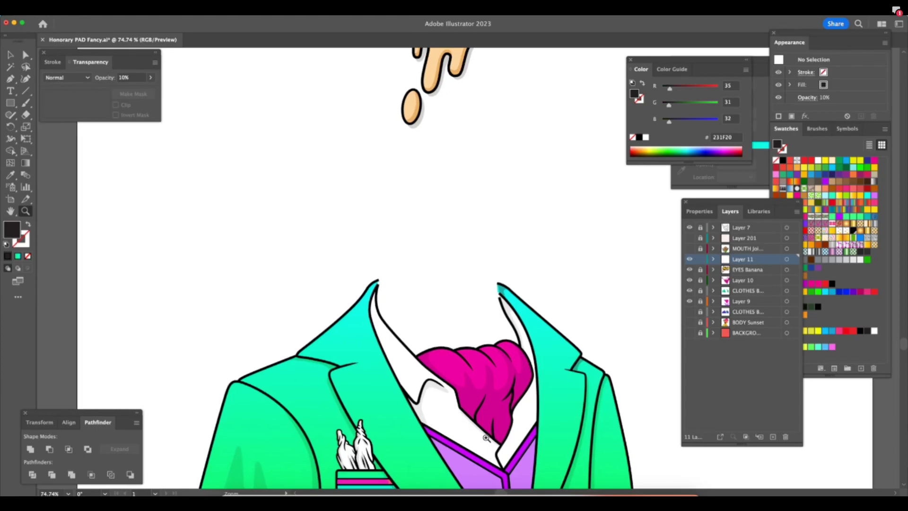
{"action": "left_click_drag", "start_coordinate": [457, 462], "coordinate": [489, 454]}
{"action": "scroll", "coordinate": [456, 438], "scroll_direction": "down", "scroll_amount": 3}
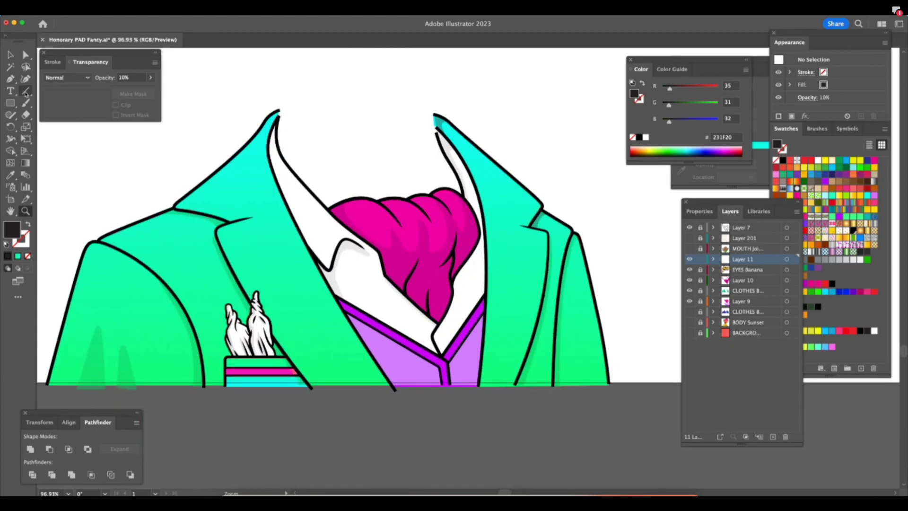
{"action": "left_click", "coordinate": [10, 79]}
{"action": "left_click", "coordinate": [25, 90]}
{"action": "mouse_move", "coordinate": [358, 286]}
{"action": "left_mouse_down"}
{"action": "mouse_move", "coordinate": [387, 421]}
{"action": "mouse_move", "coordinate": [387, 433]}
{"action": "mouse_move", "coordinate": [379, 430]}
{"action": "mouse_move", "coordinate": [397, 429]}
{"action": "left_mouse_up"}
{"action": "key", "text": "d"}
Duplicate the slanted line sideways, repeat the copy three times, and rotate the whole set slightly steeper.
{"action": "key", "text": "v"}
{"action": "left_click", "coordinate": [377, 420]}
{"action": "key", "text": "ctrl+d"}
{"action": "key", "text": "ctrl+d"}
{"action": "key", "text": "ctrl+d"}
{"action": "key", "text": "ctrl+a"}
{"action": "left_click_drag", "start_coordinate": [445, 436], "coordinate": [445, 446]}
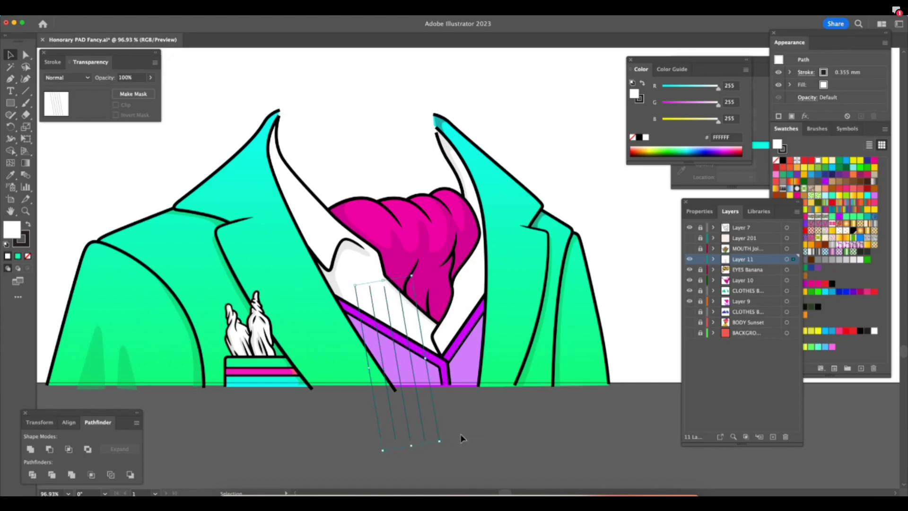
Shorten the set of slanted lines, duplicate it over the other side of the vest, and remove the copy's outermost line.
{"action": "left_click_drag", "start_coordinate": [384, 280], "coordinate": [390, 308]}
{"action": "left_click_drag", "start_coordinate": [432, 400], "coordinate": [518, 393]}
{"action": "key", "text": "super+z"}
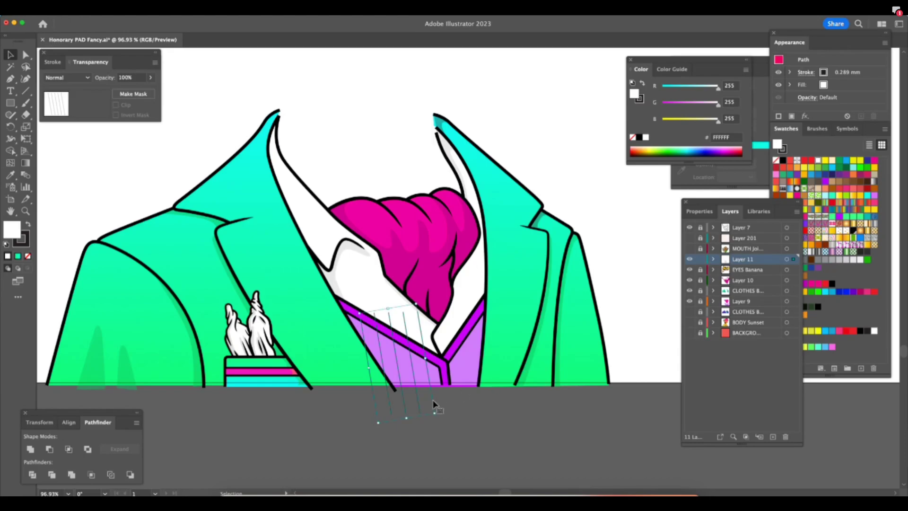
{"action": "left_click_drag", "start_coordinate": [433, 402], "coordinate": [525, 390]}
{"action": "left_click", "coordinate": [524, 396]}
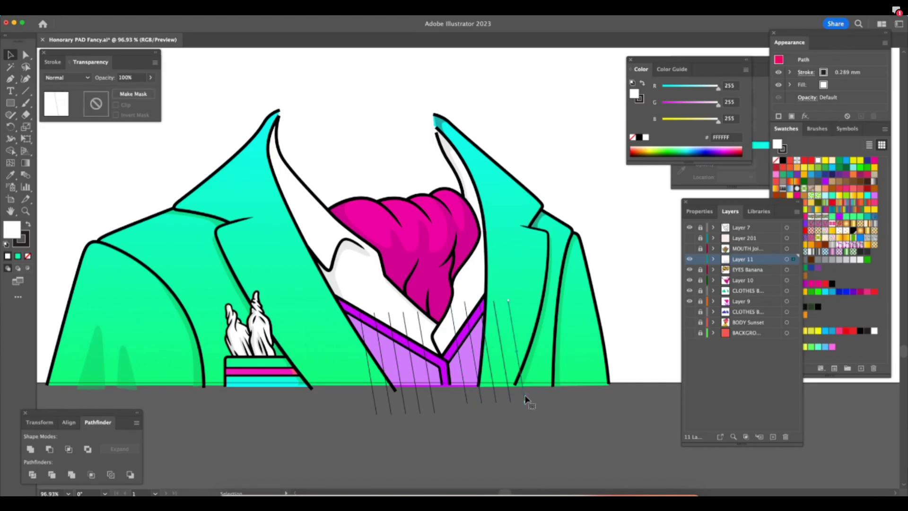
Select both sets of slanted lines and set their stroke weight to 2.5 mm.
{"action": "left_click", "coordinate": [375, 407], "text": "shift"}
{"action": "left_click", "coordinate": [53, 62]}
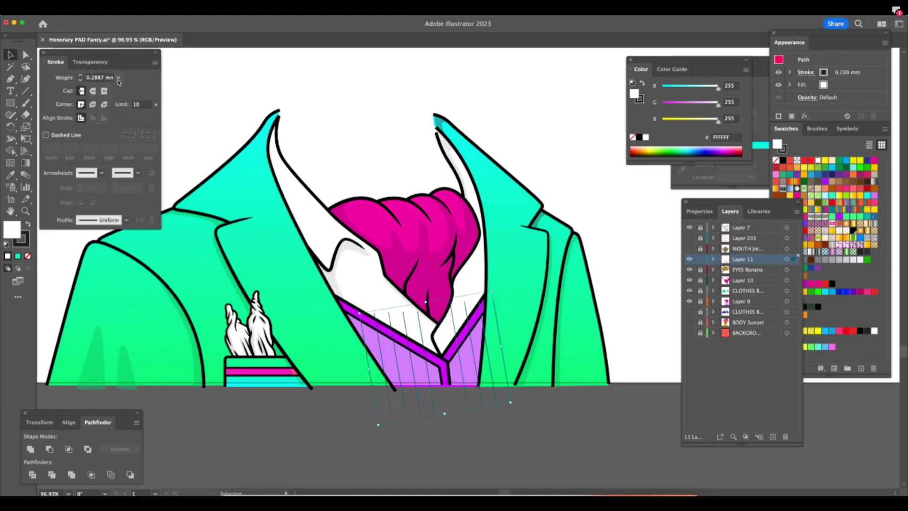
{"action": "left_click", "coordinate": [118, 77]}
{"action": "left_click", "coordinate": [141, 154]}
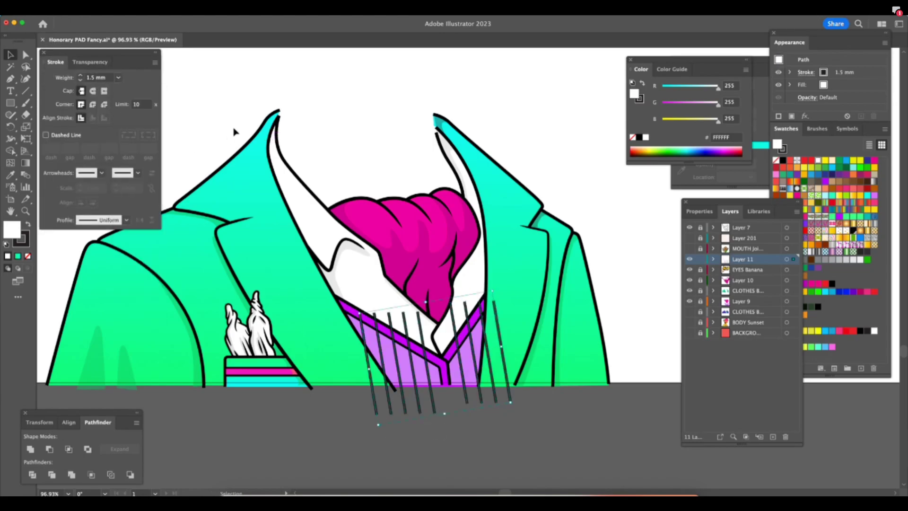
{"action": "left_click", "coordinate": [119, 78]}
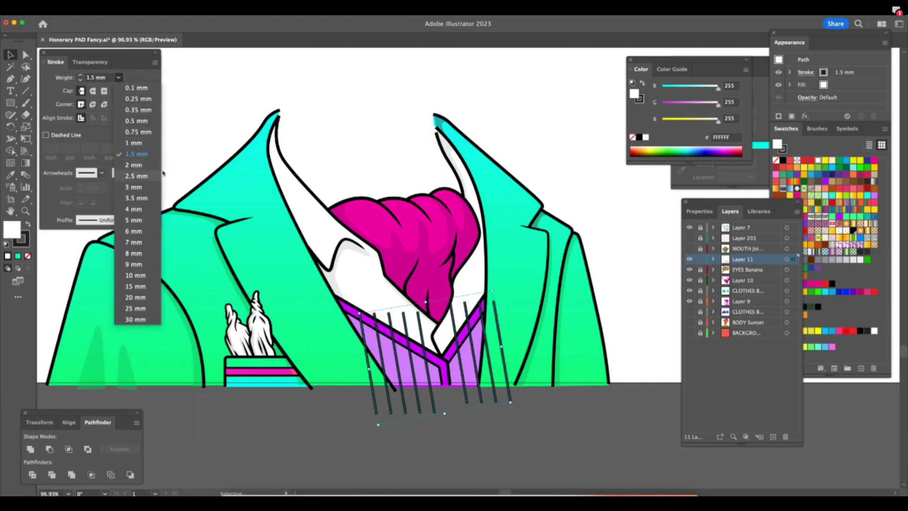
{"action": "left_click", "coordinate": [147, 174]}
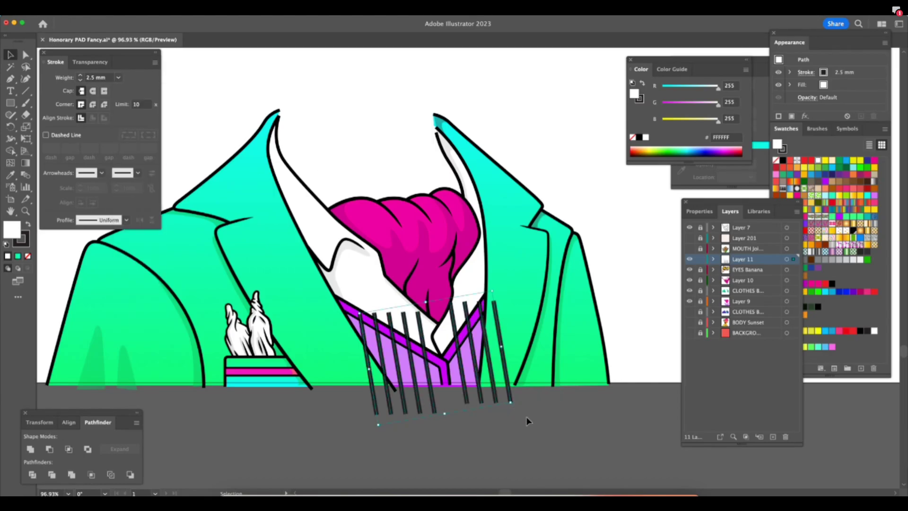
Nudge the copied set of lines slightly and set the stroke weight of both sets to 4 mm.
{"action": "left_click_drag", "start_coordinate": [514, 405], "coordinate": [515, 414]}
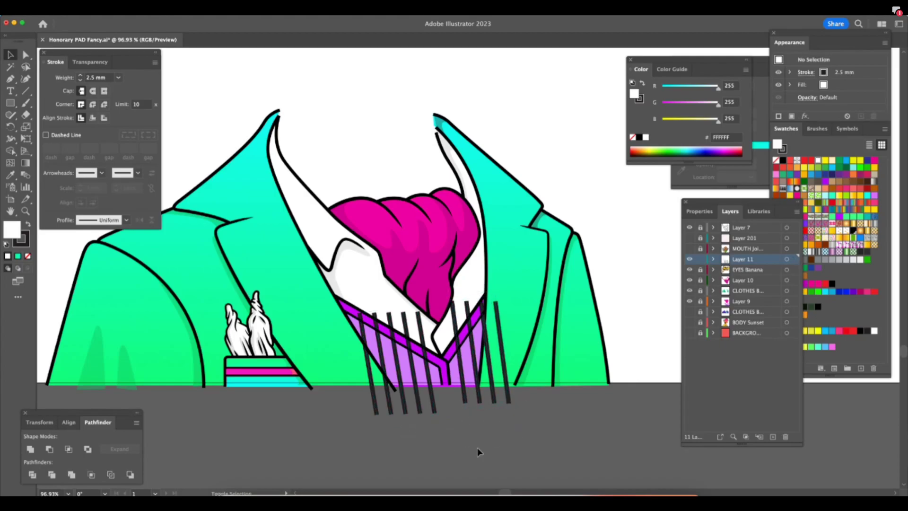
{"action": "left_click", "coordinate": [373, 389], "text": "shift"}
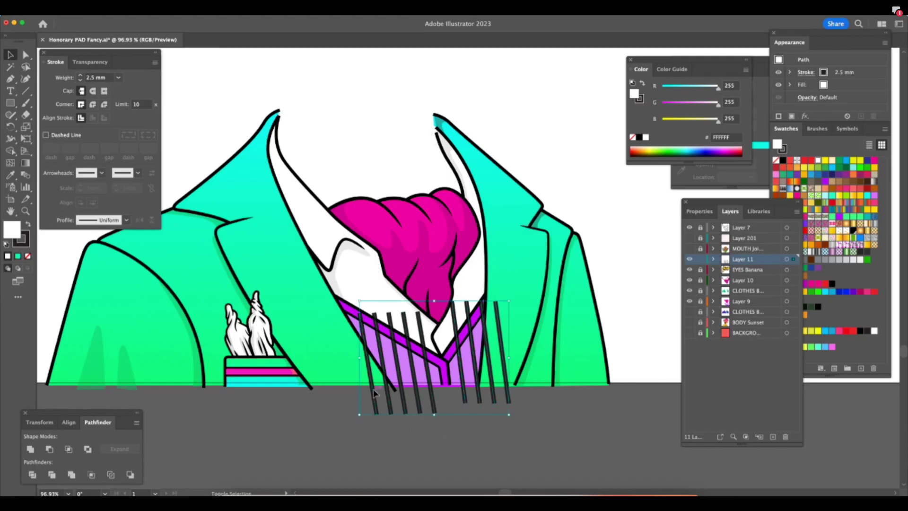
{"action": "left_click", "coordinate": [80, 80]}
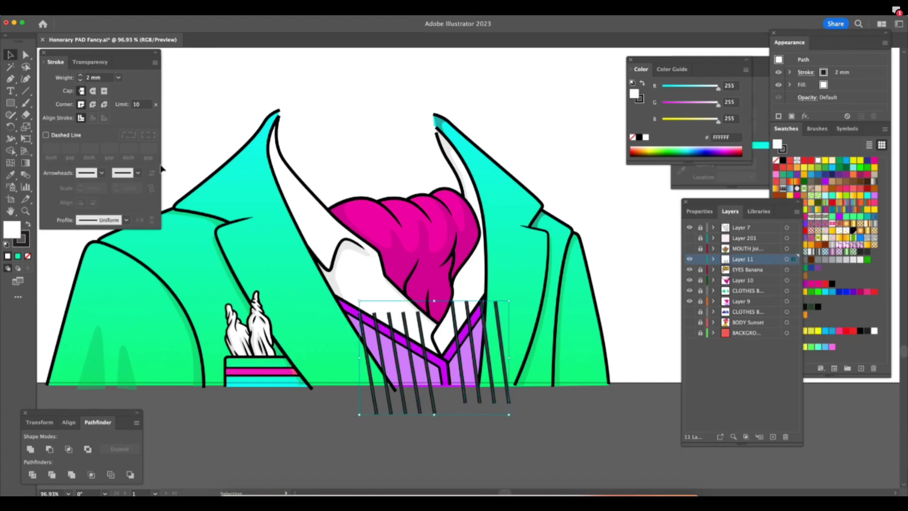
{"action": "left_click", "coordinate": [80, 75]}
{"action": "left_click", "coordinate": [80, 75]}
Recolour the strokes of both sets of slanted lines dark purple, 6A00C5.
{"action": "left_click", "coordinate": [461, 398]}
{"action": "left_click", "coordinate": [850, 290]}
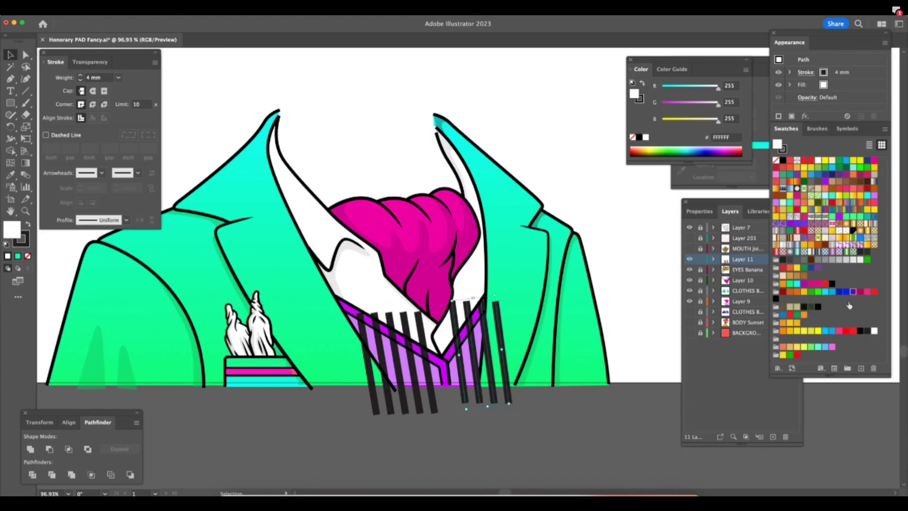
{"action": "key", "text": "shift+x"}
{"action": "left_click", "coordinate": [464, 428]}
{"action": "left_click", "coordinate": [418, 394]}
{"action": "left_click", "coordinate": [853, 291]}
{"action": "left_click", "coordinate": [481, 412]}
{"action": "key", "text": "z"}
{"action": "left_click", "coordinate": [493, 405]}
{"action": "left_click", "coordinate": [12, 55]}
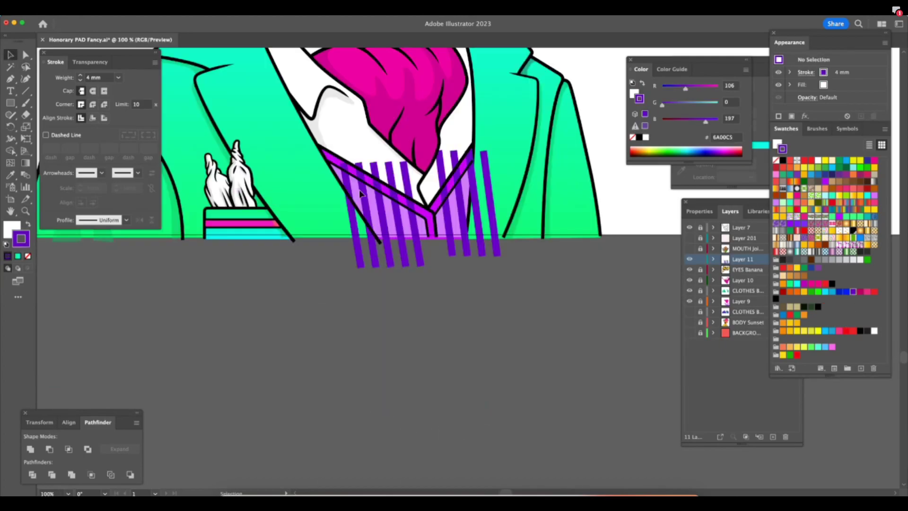
Select both sets of vest stripes and lower their opacity to 36%.
{"action": "left_click", "coordinate": [413, 251]}
{"action": "left_click", "coordinate": [458, 242], "text": "shift"}
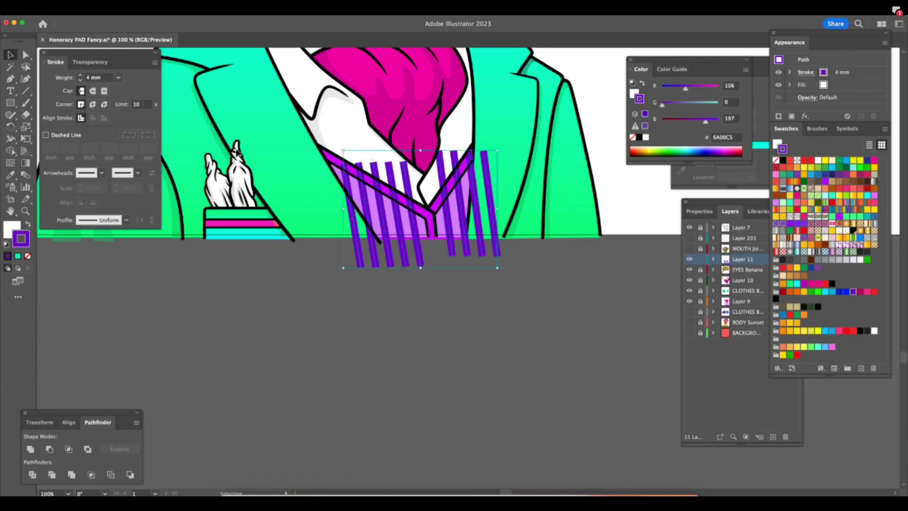
{"action": "left_click", "coordinate": [90, 62]}
{"action": "left_click", "coordinate": [151, 77]}
{"action": "left_click_drag", "start_coordinate": [136, 97], "coordinate": [126, 92]}
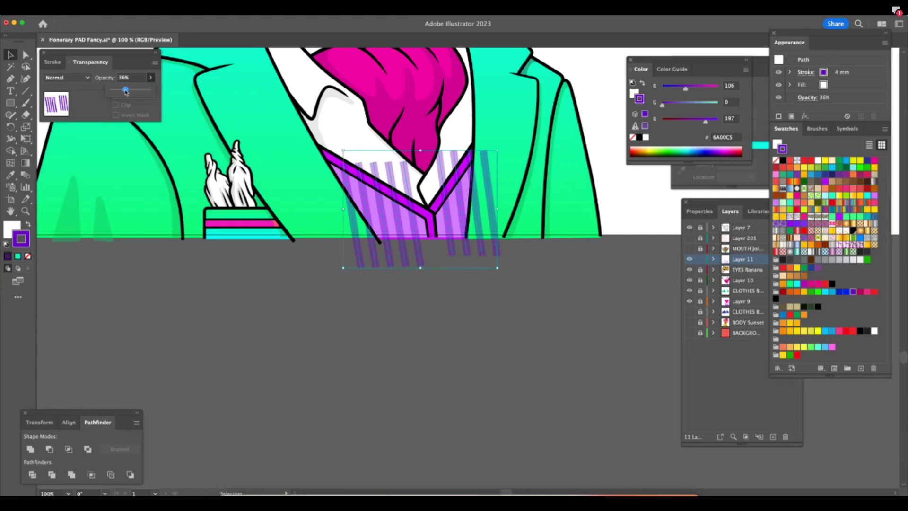
{"action": "left_click", "coordinate": [515, 307]}
{"action": "scroll", "coordinate": [515, 307], "scroll_direction": "up", "scroll_amount": 3}
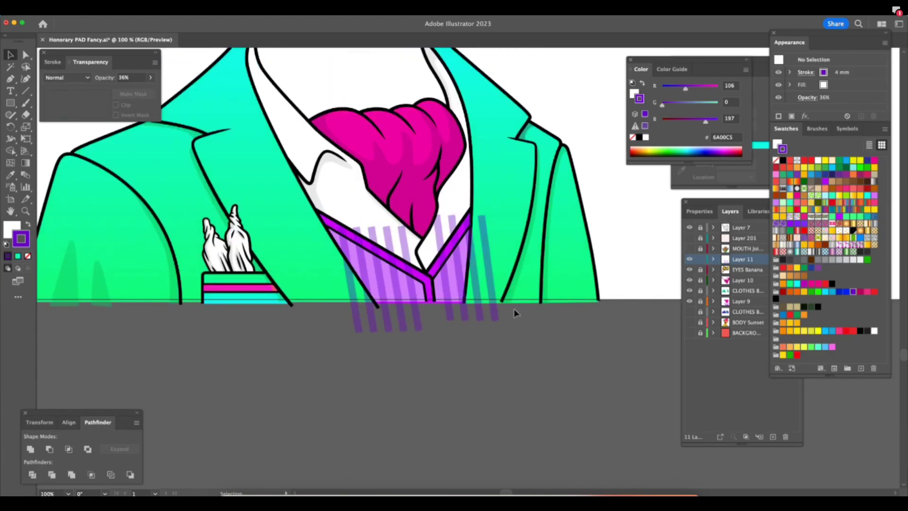
Change the stroke colour of all vest stripes to the lighter purple 9F45FF.
{"action": "left_click", "coordinate": [440, 314]}
{"action": "left_click", "coordinate": [381, 331], "text": "shift"}
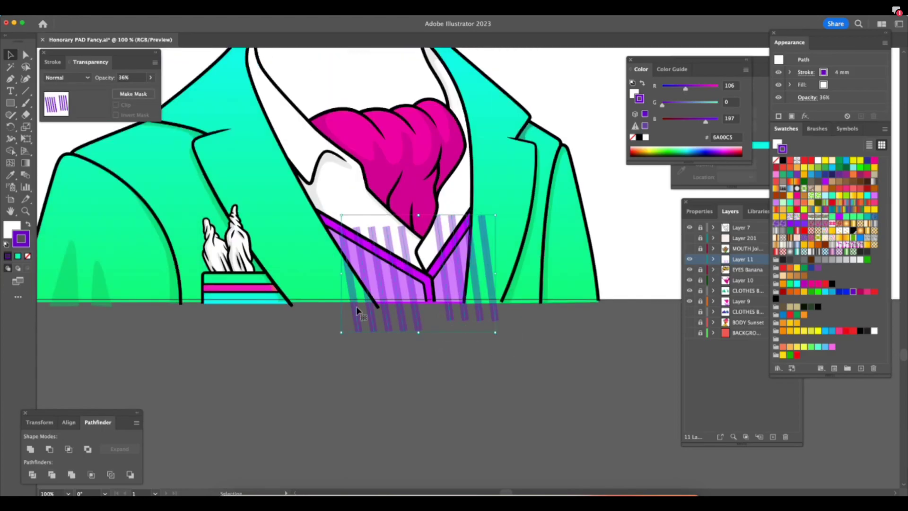
{"action": "key", "text": "super+h"}
{"action": "key", "text": "shift+Tab"}
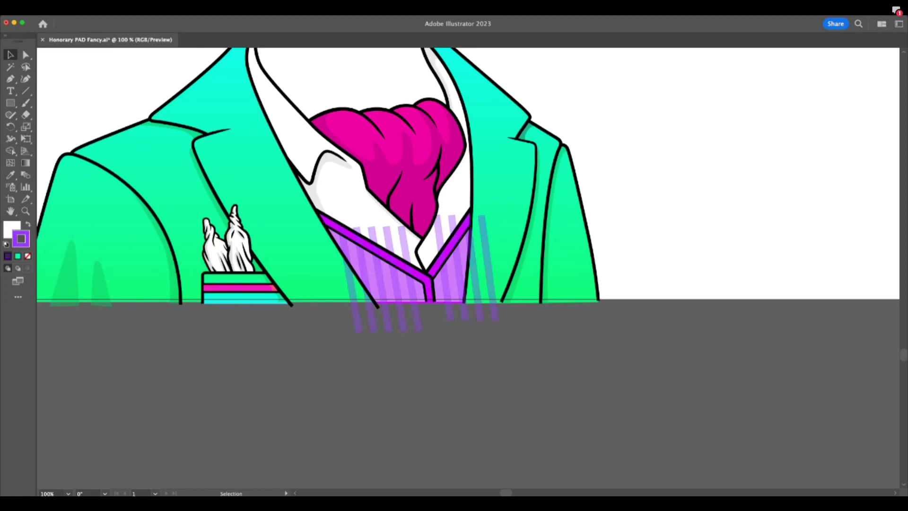
{"action": "key", "text": "super+h"}
{"action": "key", "text": "Tab"}
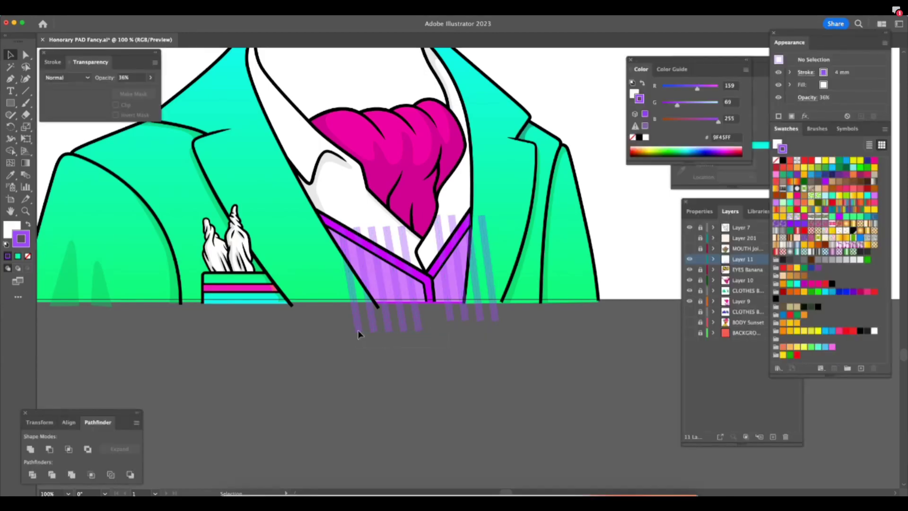
Cut the five stripes over the wider vest panel from Layer 11 and unlock all layers.
{"action": "key", "text": "a"}
{"action": "key", "text": "Delete"}
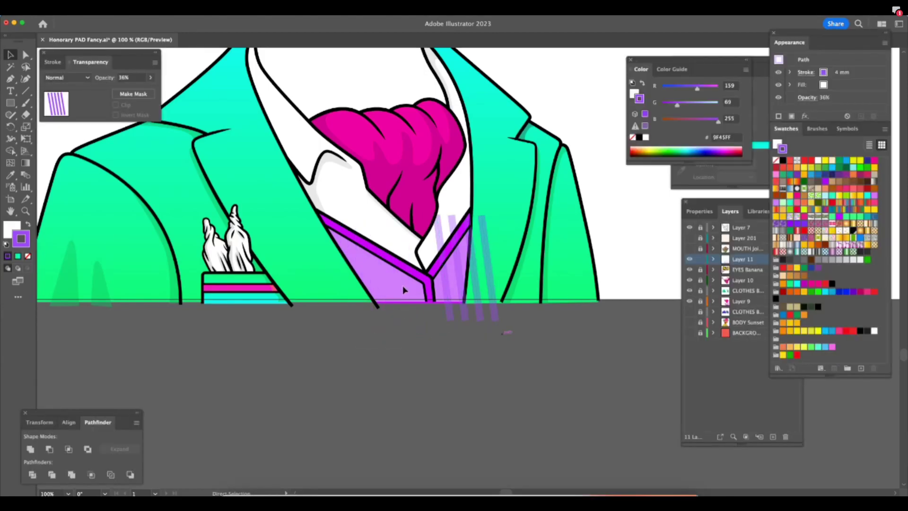
{"action": "left_click", "coordinate": [701, 280], "text": "alt"}
{"action": "left_click", "coordinate": [631, 276]}
{"action": "key", "text": "super+space"}
{"action": "left_click_drag", "start_coordinate": [463, 217], "coordinate": [476, 220]}
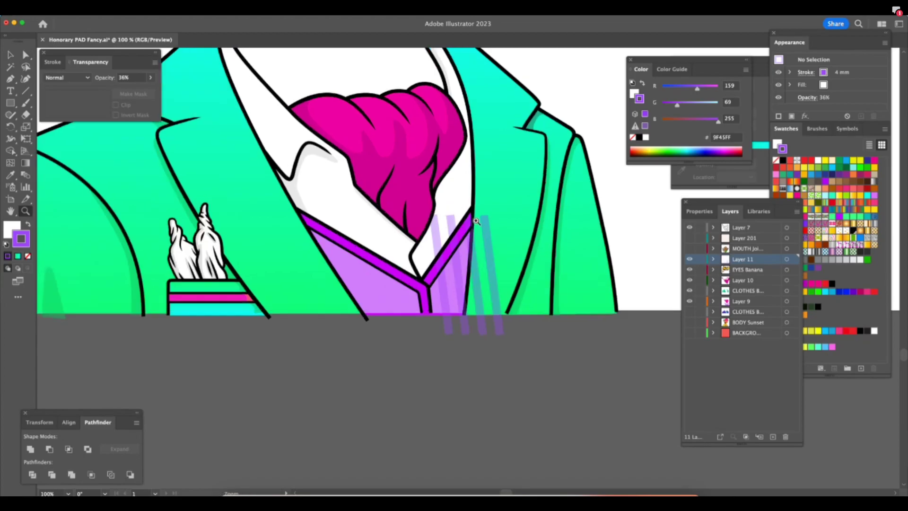
{"action": "left_click_drag", "start_coordinate": [430, 300], "coordinate": [444, 300]}
Paste the five cut stripes in place inside the wider vest panel on Layer 9 using Draw Inside mode.
{"action": "left_click", "coordinate": [389, 305]}
{"action": "key", "text": "shift+d"}
{"action": "key", "text": "shift+super+a"}
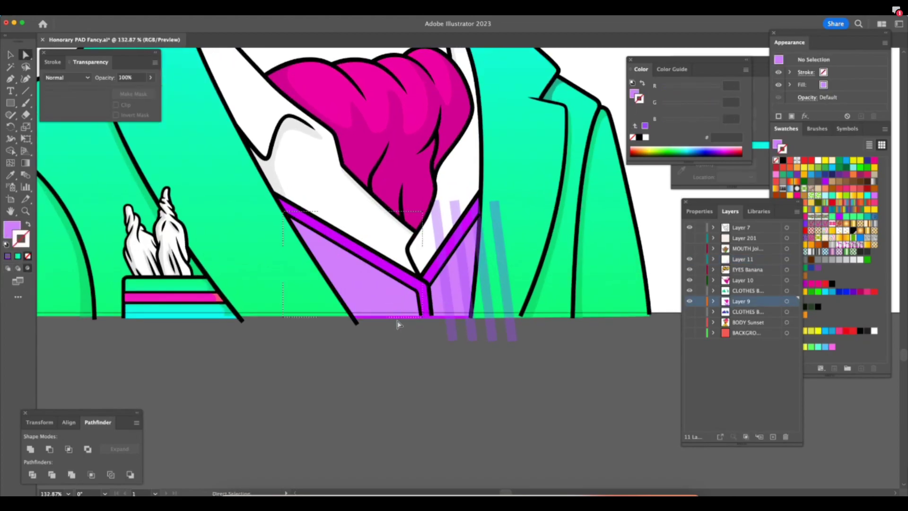
{"action": "key", "text": "shift+Tab"}
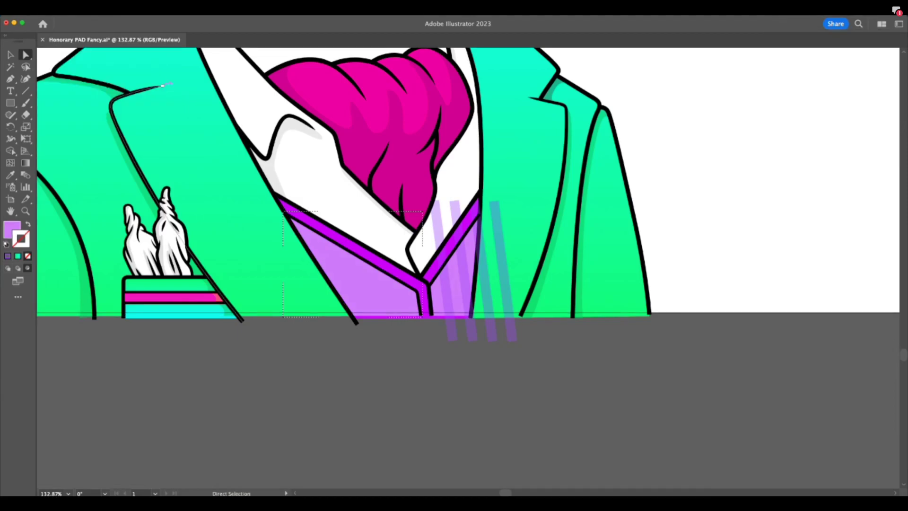
{"action": "key", "text": "super+f"}
{"action": "key", "text": "shift+Tab"}
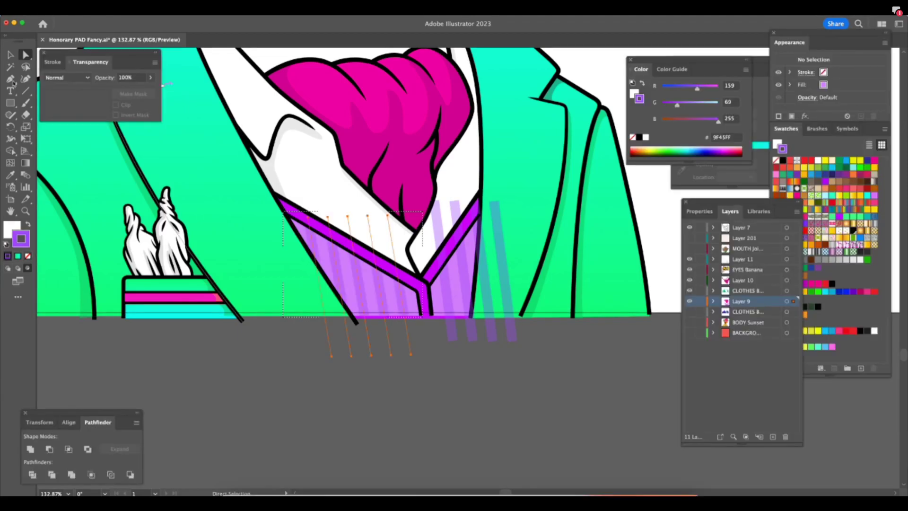
{"action": "key", "text": "shift+d"}
Select the four remaining stripes over the narrow vest panel and cut them from Layer 11.
{"action": "key", "text": "v"}
{"action": "left_click_drag", "start_coordinate": [450, 331], "coordinate": [531, 352]}
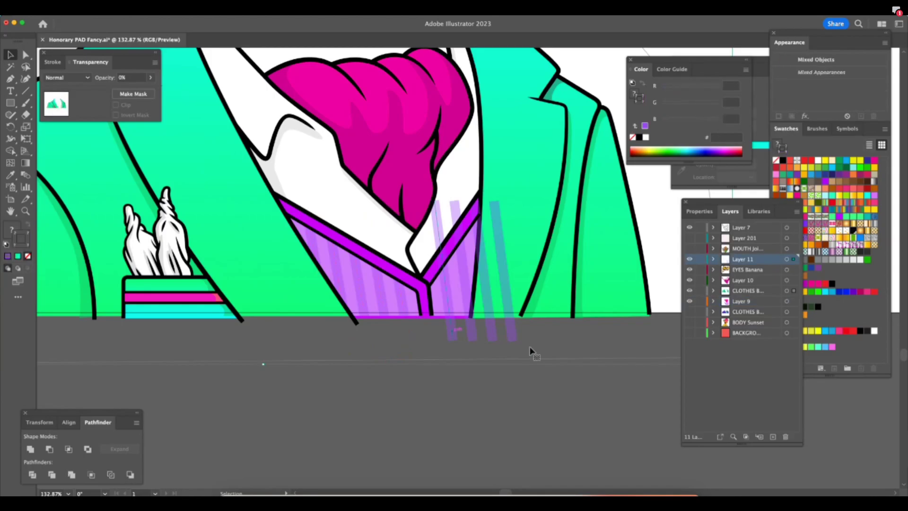
{"action": "left_click", "coordinate": [512, 331]}
{"action": "left_click", "coordinate": [491, 333], "text": "shift"}
{"action": "left_click", "coordinate": [470, 331], "text": "shift"}
{"action": "key", "text": "Delete"}
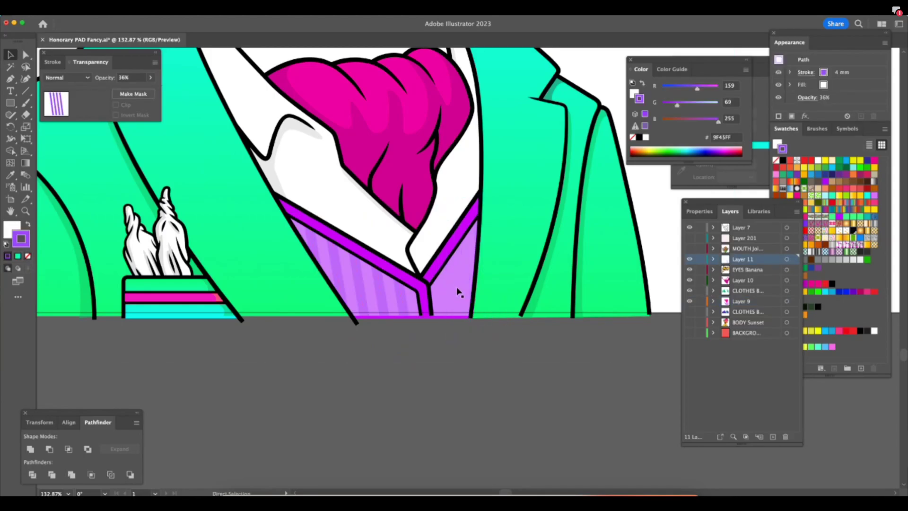
Paste the four cut stripes in place inside the narrow vest panel using Draw Inside mode.
{"action": "key", "text": "a"}
{"action": "left_click", "coordinate": [464, 296]}
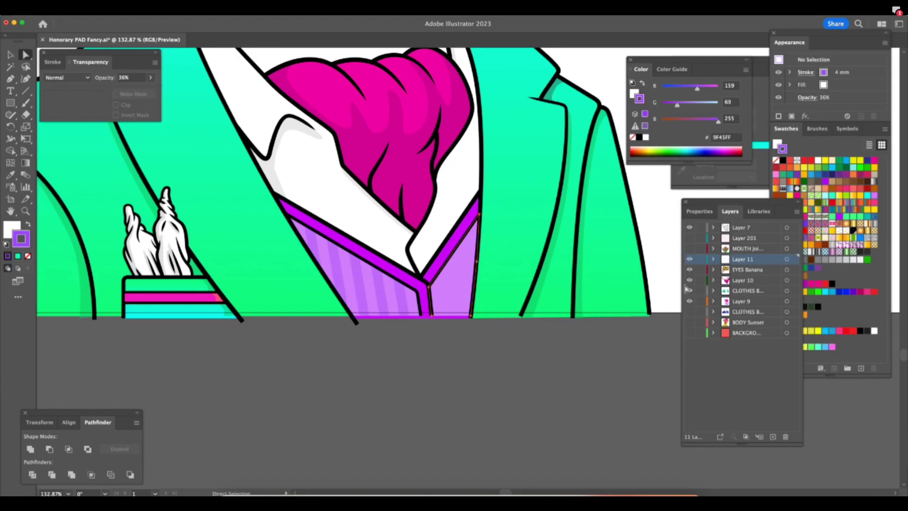
{"action": "key", "text": "Tab"}
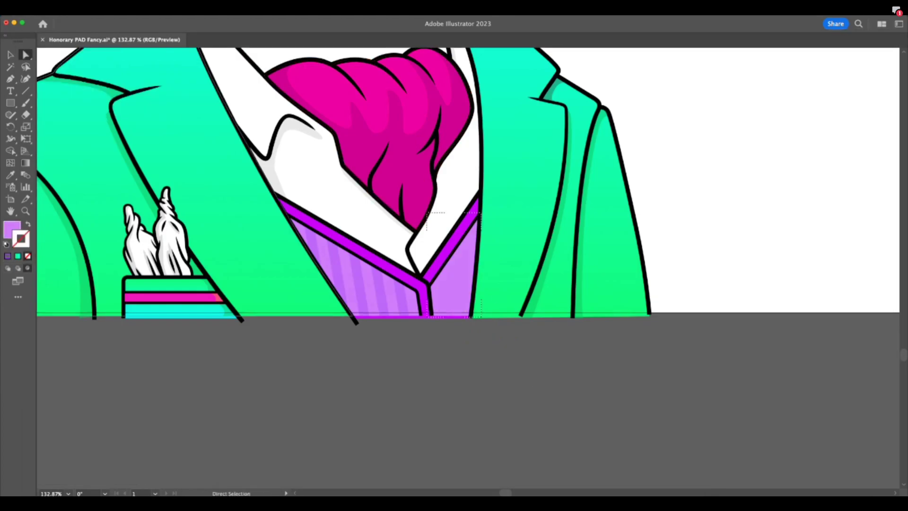
{"action": "key", "text": "ctrl+z"}
{"action": "key", "text": "ctrl+z"}
{"action": "key", "text": "Tab"}
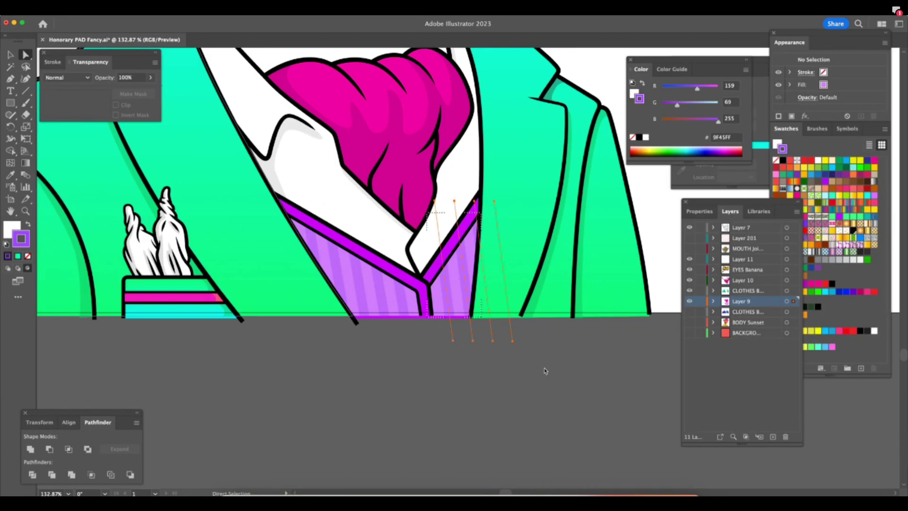
{"action": "left_click", "coordinate": [475, 385]}
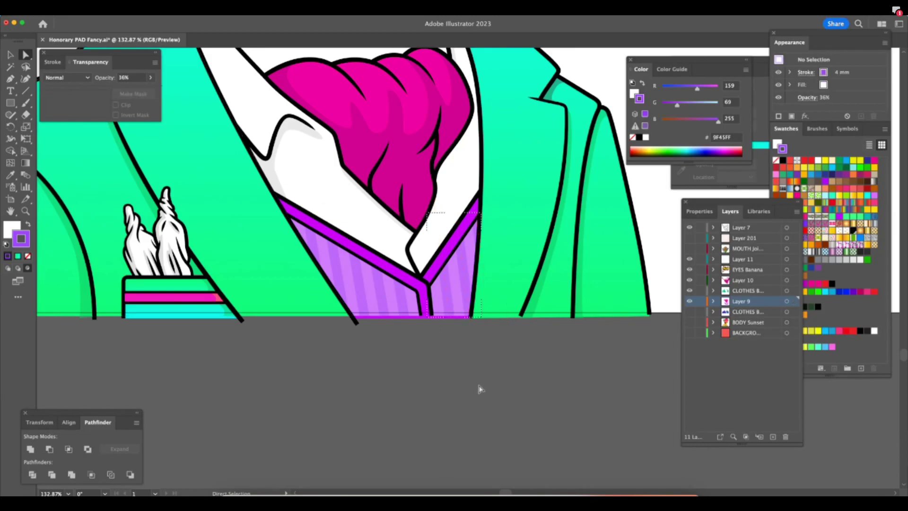
Lock every layer except Layer 9, with the vest's V-shaped trim in close view.
{"action": "key", "text": "z"}
{"action": "left_click", "coordinate": [474, 386]}
{"action": "left_click_drag", "start_coordinate": [479, 382], "coordinate": [377, 405]}
{"action": "left_click_drag", "start_coordinate": [426, 255], "coordinate": [429, 313]}
{"action": "scroll", "coordinate": [429, 313], "scroll_direction": "up", "scroll_amount": 3}
{"action": "key", "text": "p"}
{"action": "left_click", "coordinate": [700, 301], "text": "alt"}
Draw a closed shadow outline with the Pen tool along the upper half of the vest's longer trim band and down its front edge.
{"action": "left_click", "coordinate": [178, 214]}
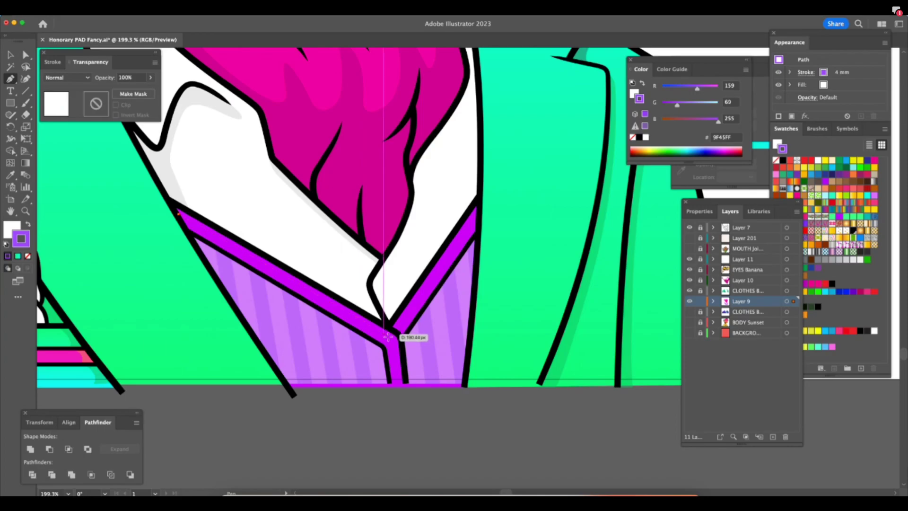
{"action": "left_click", "coordinate": [383, 334]}
{"action": "left_click", "coordinate": [395, 348]}
{"action": "left_click", "coordinate": [399, 383]}
{"action": "left_click", "coordinate": [406, 384]}
{"action": "left_click", "coordinate": [402, 350]}
{"action": "left_click_drag", "start_coordinate": [398, 334], "coordinate": [395, 332]}
{"action": "left_click", "coordinate": [223, 231]}
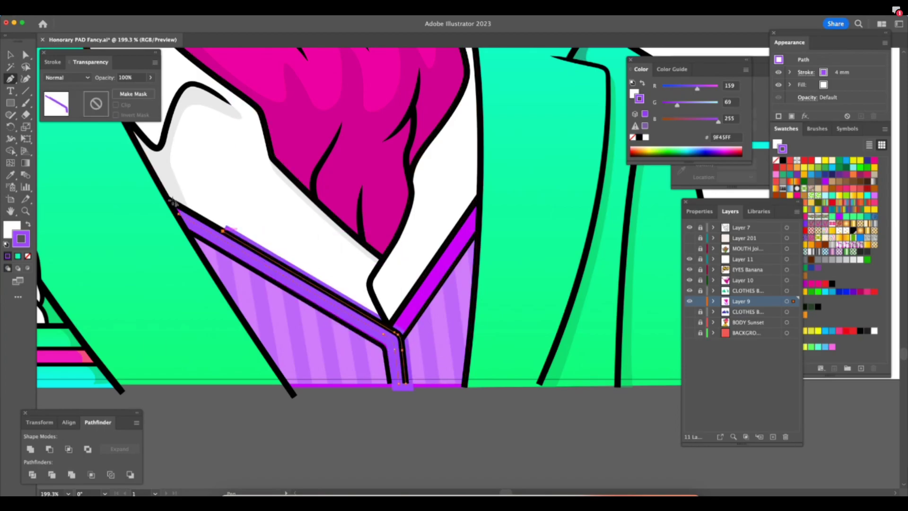
{"action": "left_click", "coordinate": [169, 200]}
{"action": "left_click", "coordinate": [179, 213]}
{"action": "left_click", "coordinate": [179, 214]}
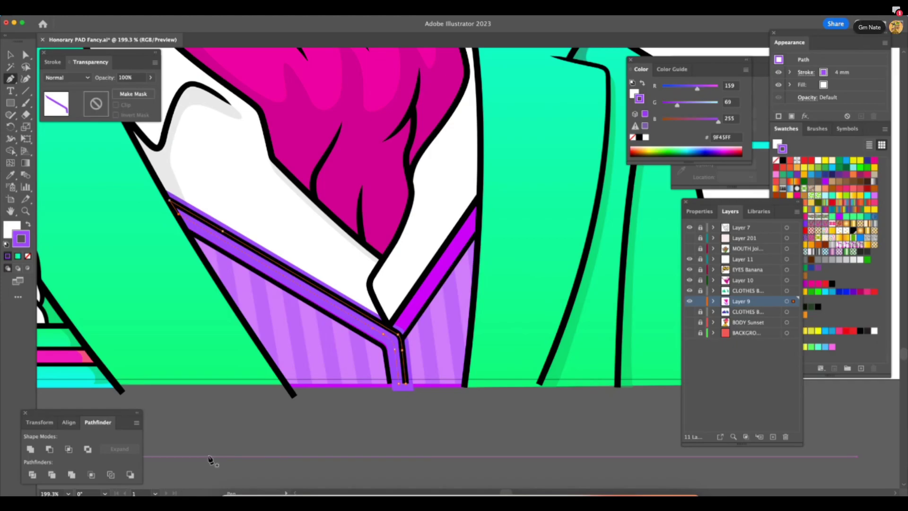
Give the trim shadow a 9F45FF purple fill without a stroke and set its opacity to 20%.
{"action": "left_click", "coordinate": [28, 225]}
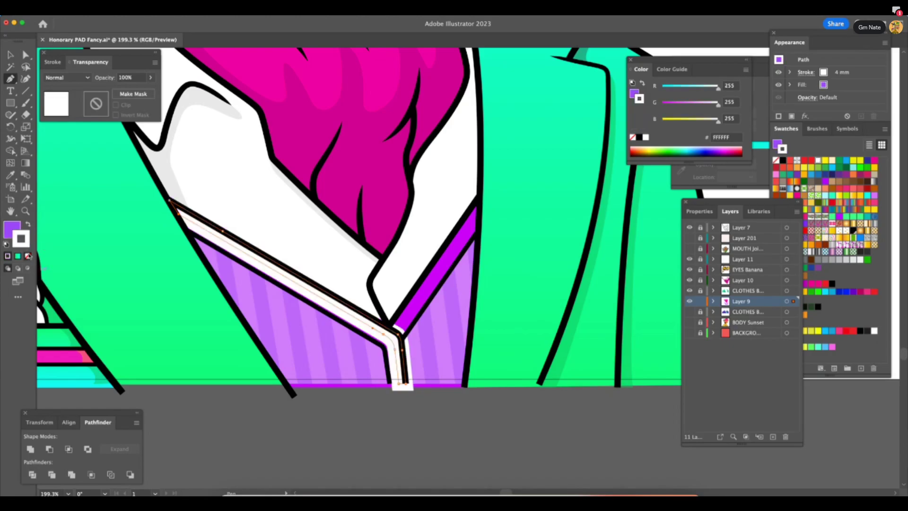
{"action": "left_click", "coordinate": [28, 256]}
{"action": "left_click", "coordinate": [10, 55]}
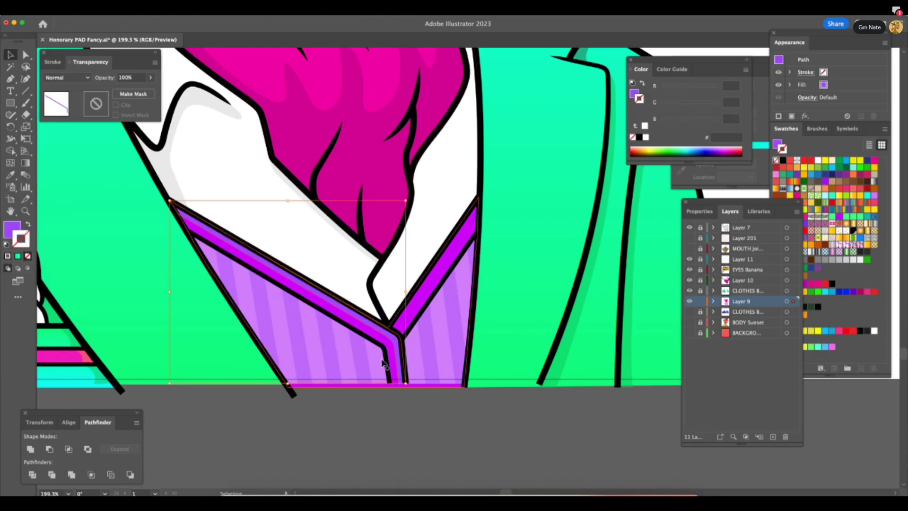
{"action": "left_click", "coordinate": [107, 75]}
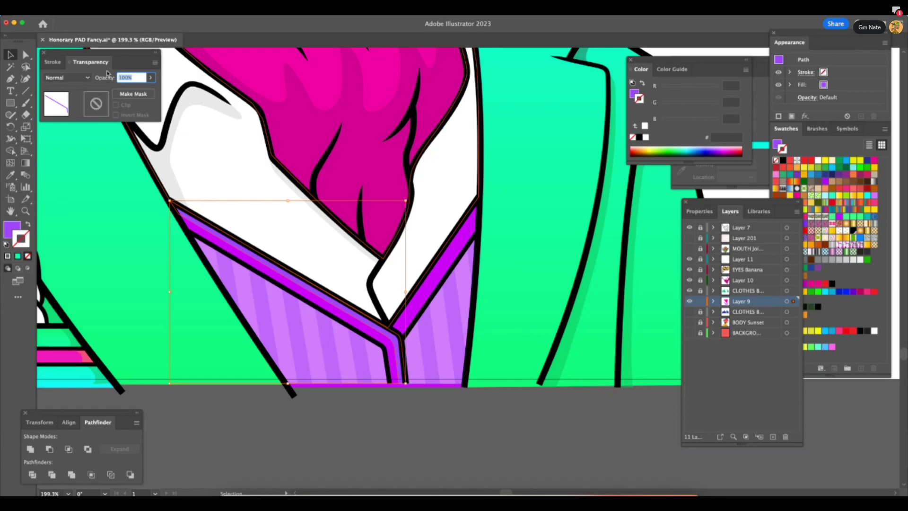
{"action": "type", "text": "20"}
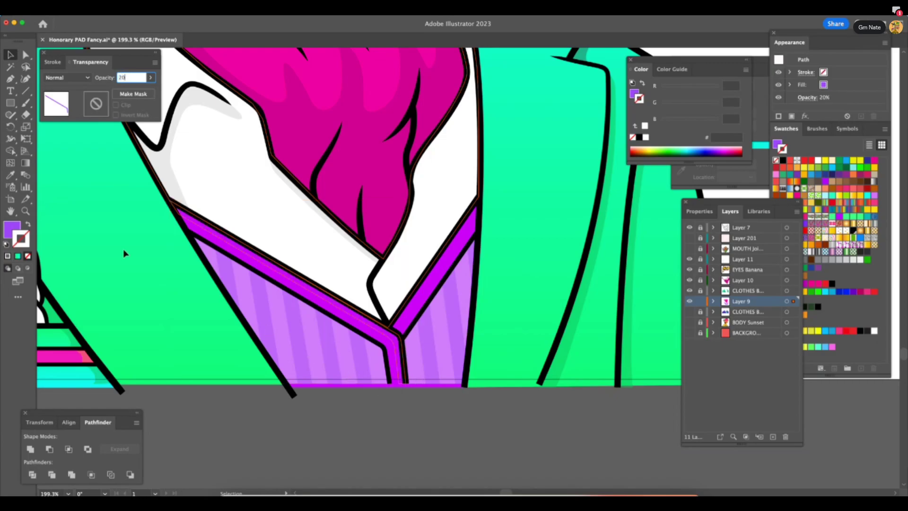
Set the shadow on the vest's longer trim band to 40% opacity and deselect it.
{"action": "key", "text": "Return"}
{"action": "type", "text": "40"}
{"action": "key", "text": "Return"}
{"action": "left_click", "coordinate": [450, 438]}
Draw a closed shadow shape with the Pen tool along the upper half of the vest's shorter trim band, widening towards the lapel.
{"action": "key", "text": "z"}
{"action": "left_click", "coordinate": [516, 187]}
{"action": "key", "text": "p"}
{"action": "left_click", "coordinate": [367, 368]}
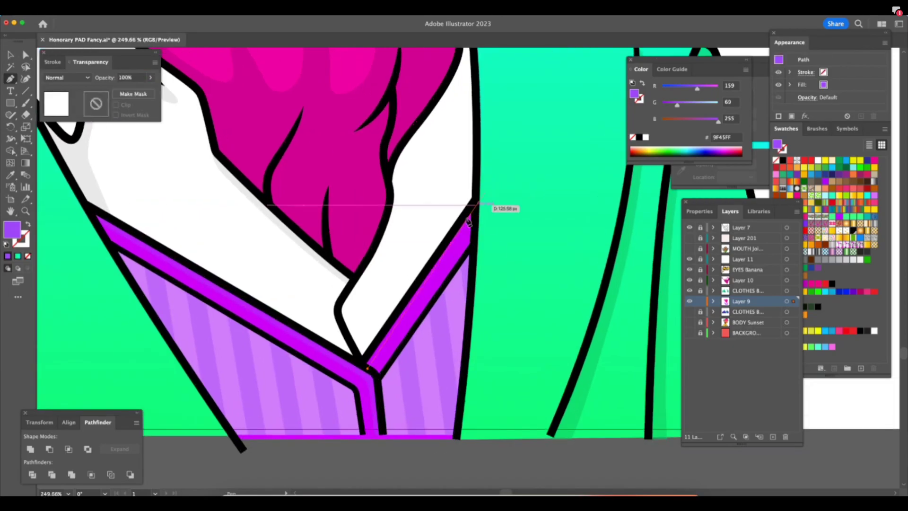
{"action": "left_click_drag", "start_coordinate": [457, 243], "coordinate": [467, 230]}
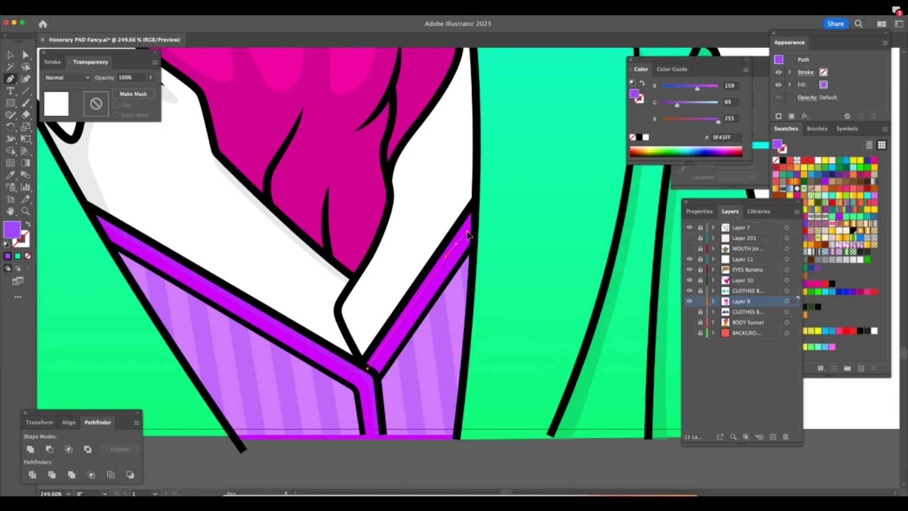
{"action": "left_click_drag", "start_coordinate": [456, 265], "coordinate": [449, 277]}
{"action": "key", "text": "super+h"}
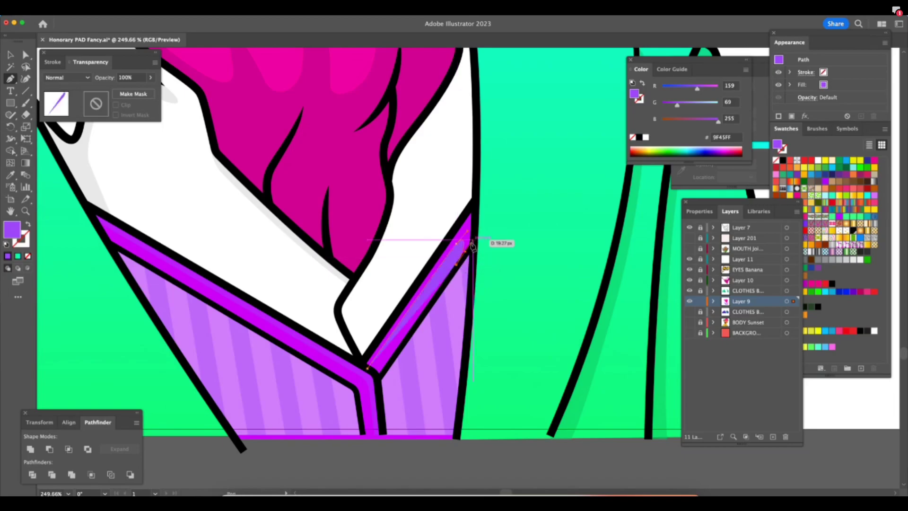
{"action": "left_click", "coordinate": [474, 206]}
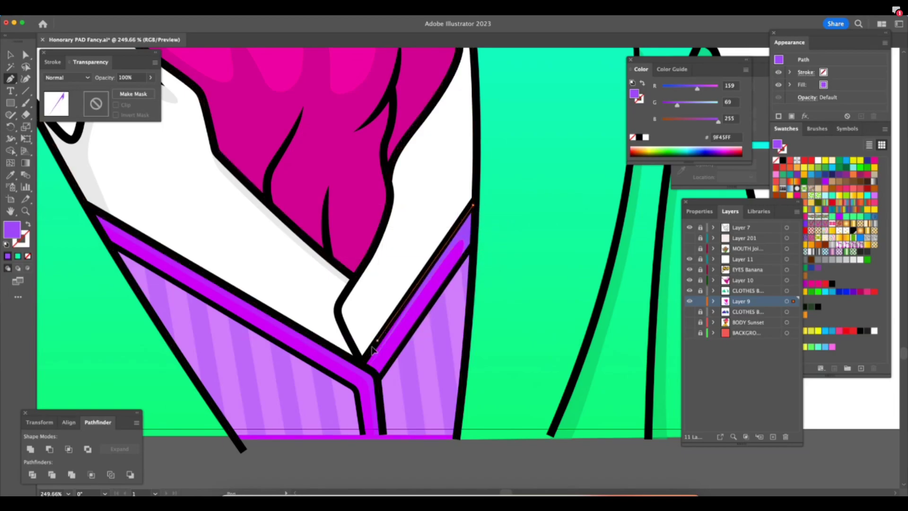
{"action": "key", "text": "z"}
{"action": "left_click_drag", "start_coordinate": [393, 345], "coordinate": [441, 355]}
{"action": "key", "text": "a"}
{"action": "left_click_drag", "start_coordinate": [331, 402], "coordinate": [336, 405]}
Match the shorter band's shadow to the longer band's 40% purple shadow with the Eyedropper, and deselect it.
{"action": "key", "text": "z"}
{"action": "scroll", "coordinate": [485, 354], "scroll_direction": "down", "scroll_amount": 5}
{"action": "key", "text": "i"}
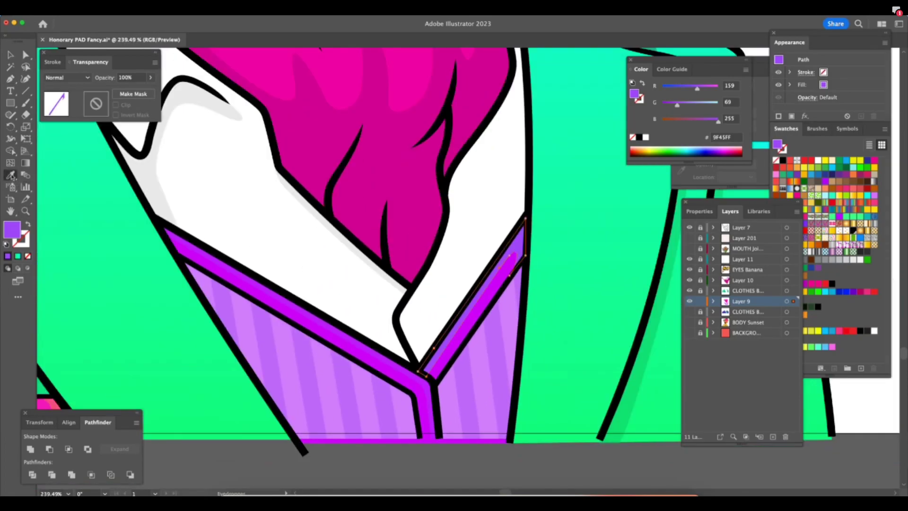
{"action": "left_click", "coordinate": [388, 355]}
{"action": "key", "text": "z"}
{"action": "left_click_drag", "start_coordinate": [546, 425], "coordinate": [438, 461]}
{"action": "left_click", "coordinate": [594, 435], "text": "super"}
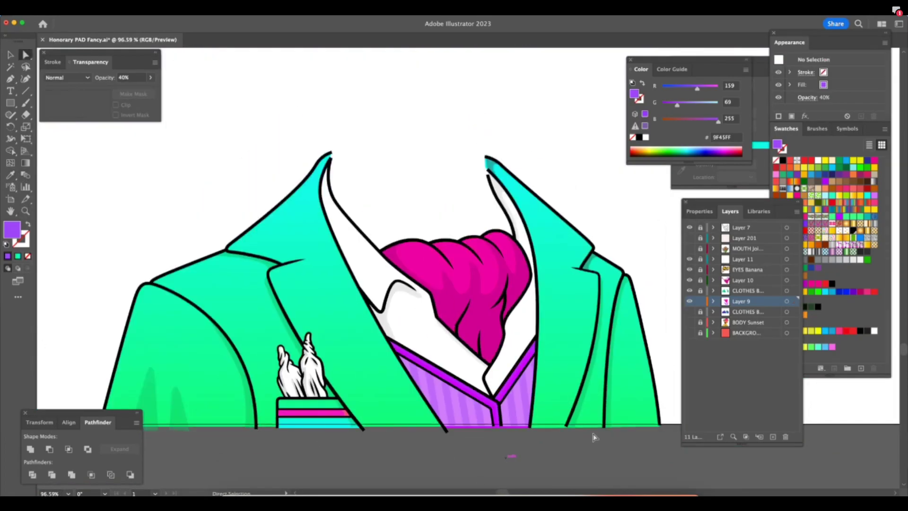
{"action": "left_click_drag", "start_coordinate": [606, 441], "coordinate": [591, 443]}
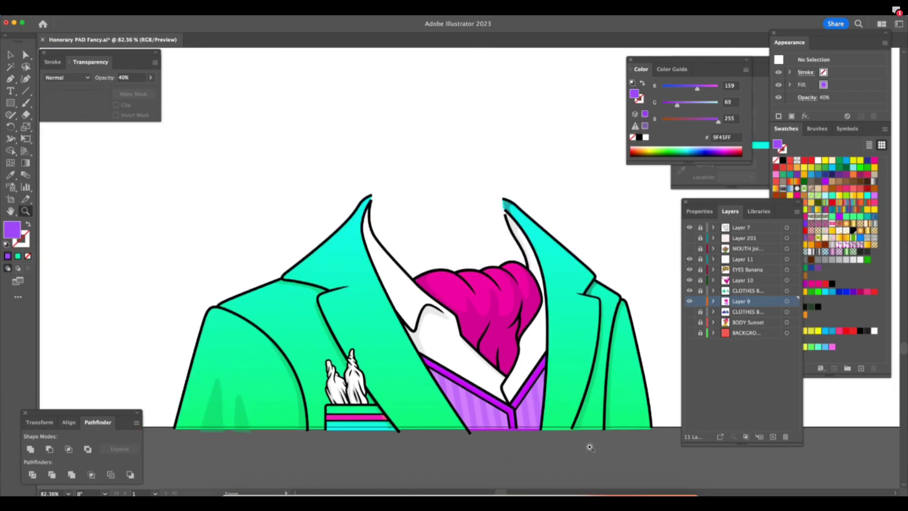
Unlock Layer 7 and select the black inner outline of the vest's trim.
{"action": "scroll", "coordinate": [591, 447], "scroll_direction": "up", "scroll_amount": 2}
{"action": "scroll", "coordinate": [591, 447], "scroll_direction": "up", "scroll_amount": 2}
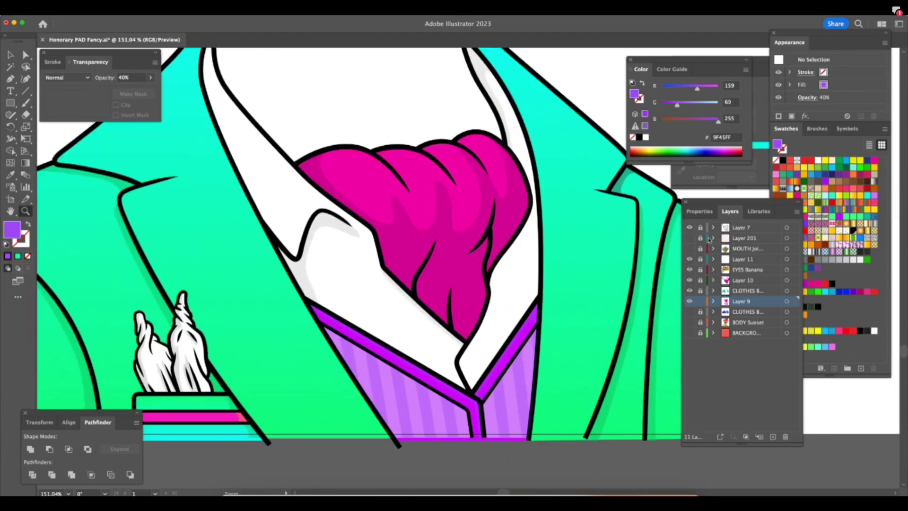
{"action": "scroll", "coordinate": [555, 406], "scroll_direction": "up", "scroll_amount": 1}
{"action": "scroll", "coordinate": [555, 406], "scroll_direction": "up", "scroll_amount": 1}
{"action": "key", "text": "a"}
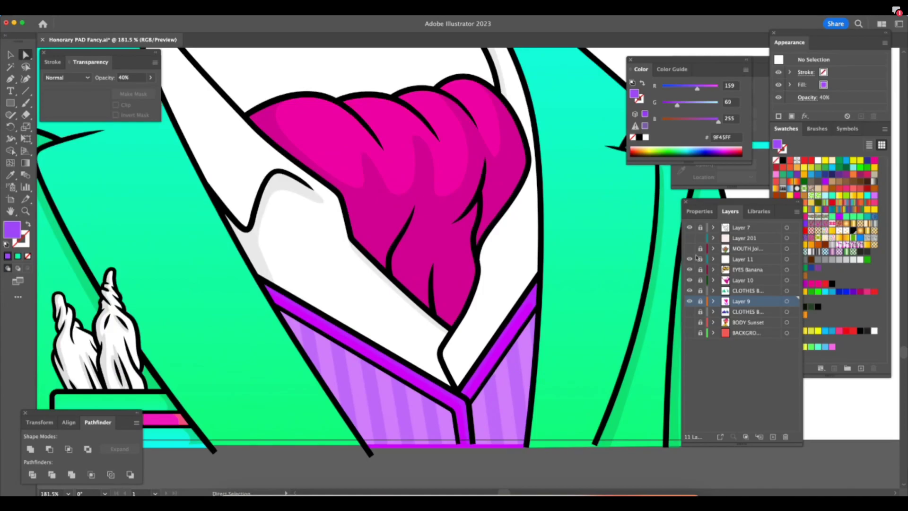
{"action": "left_click", "coordinate": [505, 359]}
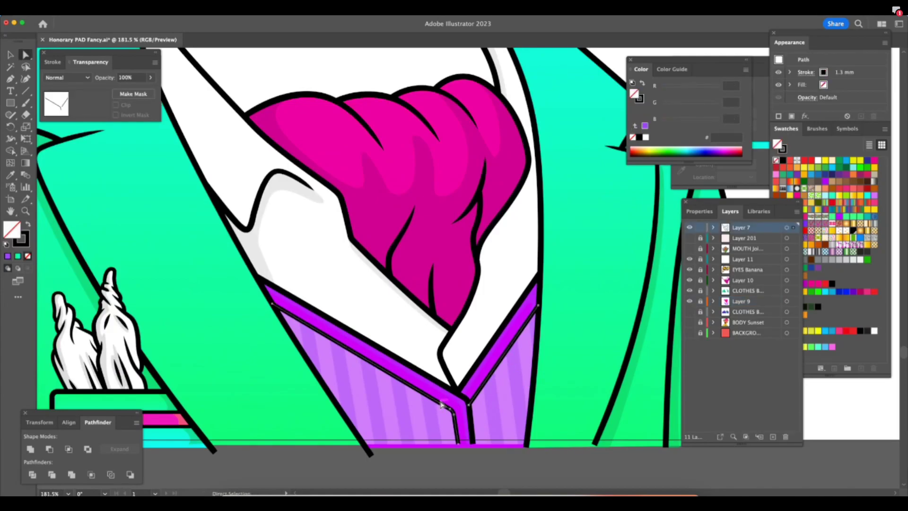
Try a purple stroke colour on the vest trim's inner outline and undo it.
{"action": "key", "text": "Tab"}
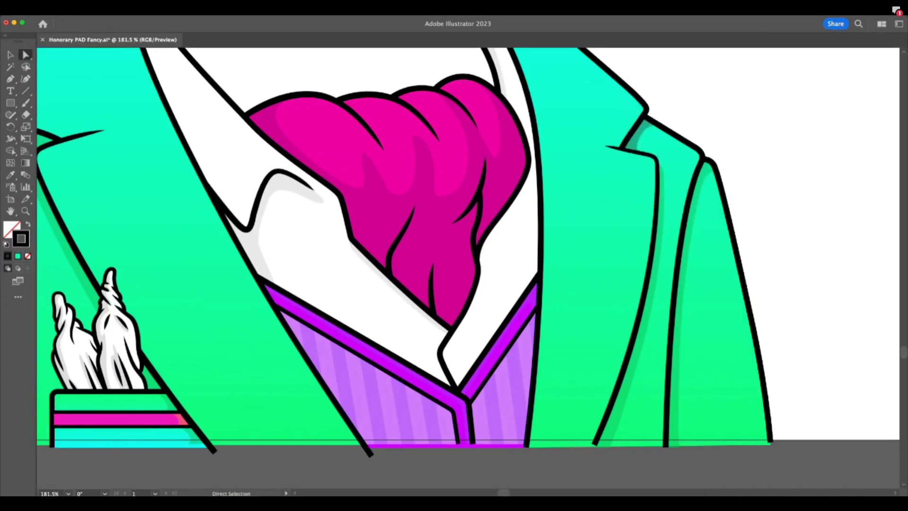
{"action": "key", "text": "super+shift+z"}
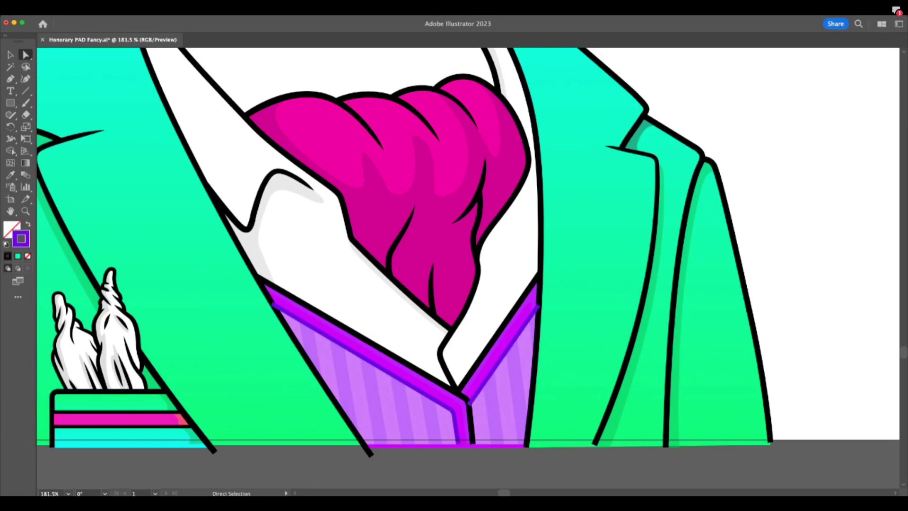
{"action": "key", "text": "super+z"}
{"action": "key", "text": "Tab"}
Duplicate the longer band's inner outline slightly inside the wide vest panel and adjust the copy's ends to the panel's edges.
{"action": "key", "text": "super+space"}
{"action": "left_click_drag", "start_coordinate": [498, 461], "coordinate": [520, 460]}
{"action": "left_click", "coordinate": [520, 460]}
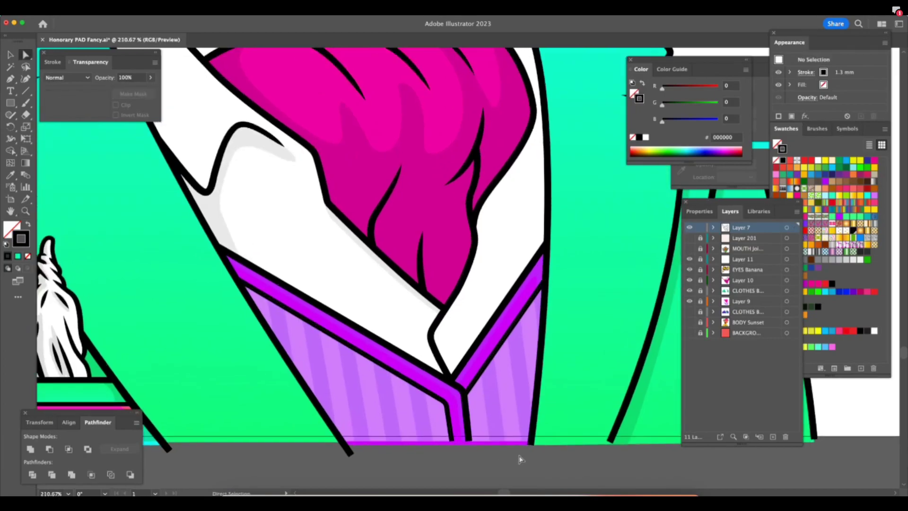
{"action": "scroll", "coordinate": [519, 459], "scroll_direction": "up", "scroll_amount": 1}
{"action": "key", "text": "v"}
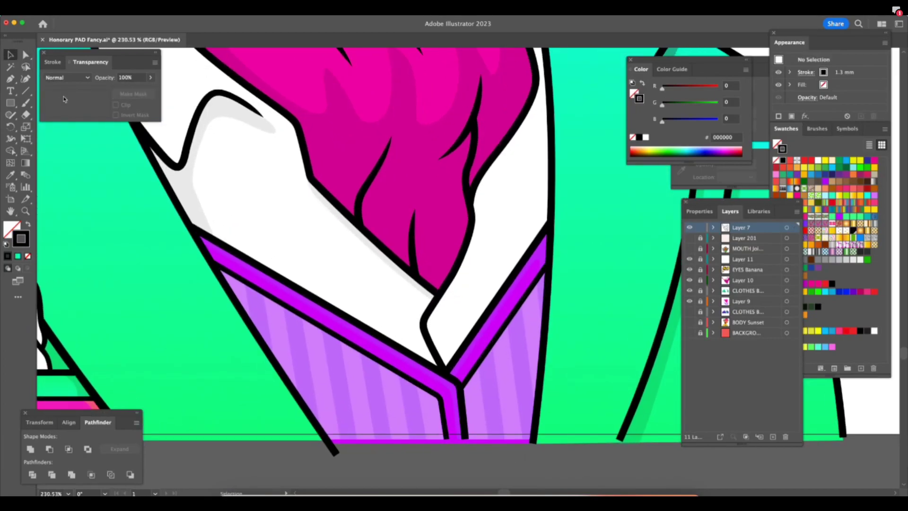
{"action": "left_click_drag", "start_coordinate": [369, 359], "coordinate": [362, 360]}
{"action": "key", "text": "z"}
{"action": "left_click_drag", "start_coordinate": [424, 422], "coordinate": [449, 431]}
{"action": "key", "text": "a"}
{"action": "left_click_drag", "start_coordinate": [156, 238], "coordinate": [179, 247]}
{"action": "left_click_drag", "start_coordinate": [440, 449], "coordinate": [439, 446]}
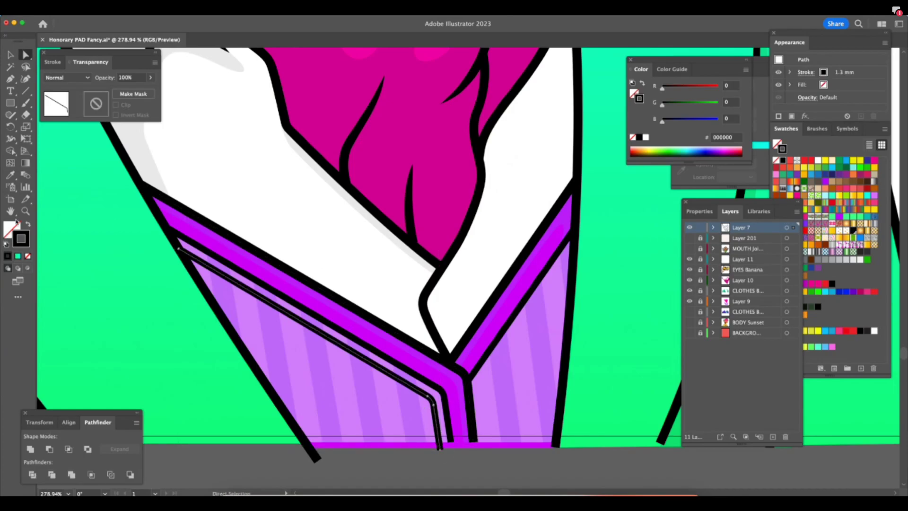
Set the copied line's stroke weight to 0.75 mm and make it dashed with 2 mm dashes.
{"action": "left_click", "coordinate": [52, 62]}
{"action": "left_click", "coordinate": [94, 78]}
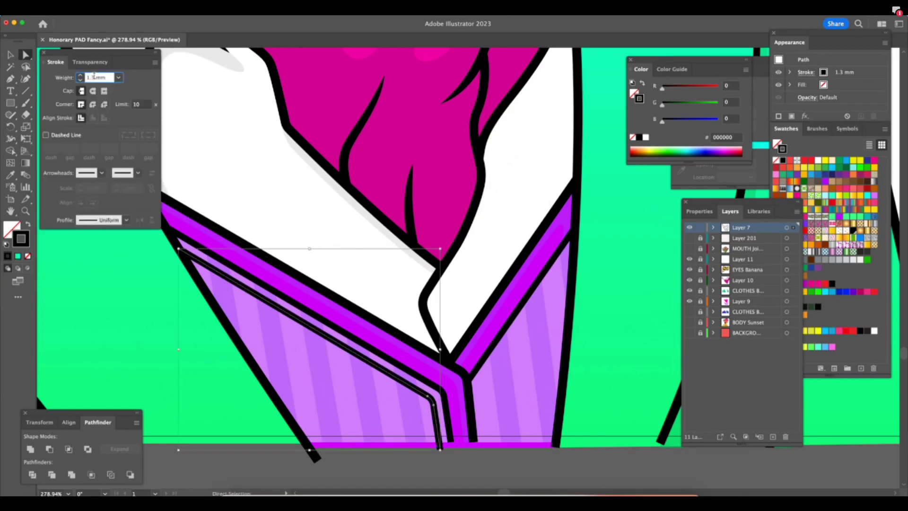
{"action": "left_click", "coordinate": [118, 77]}
{"action": "left_click", "coordinate": [138, 135]}
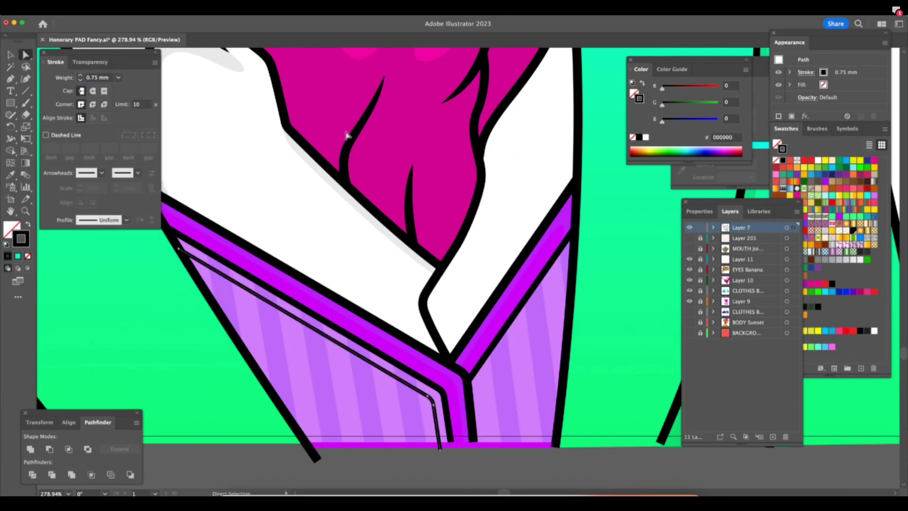
{"action": "left_click", "coordinate": [46, 135]}
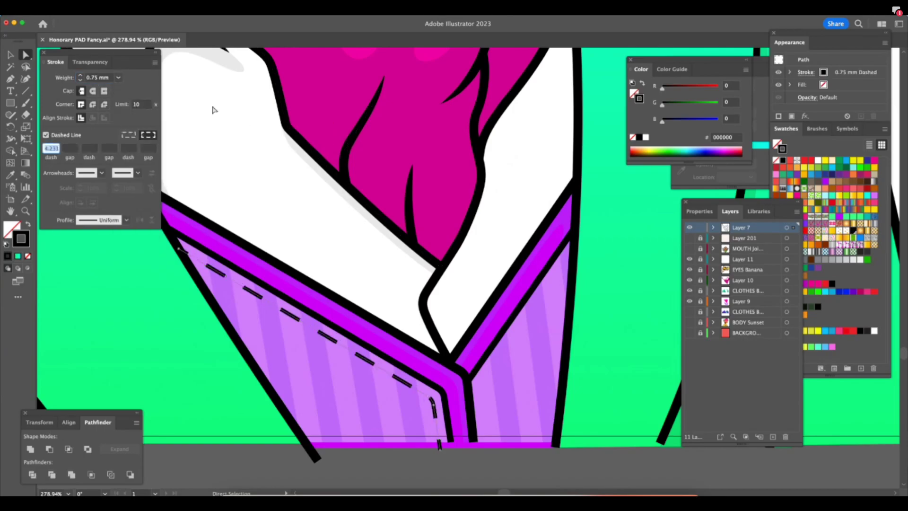
{"action": "type", "text": "2"}
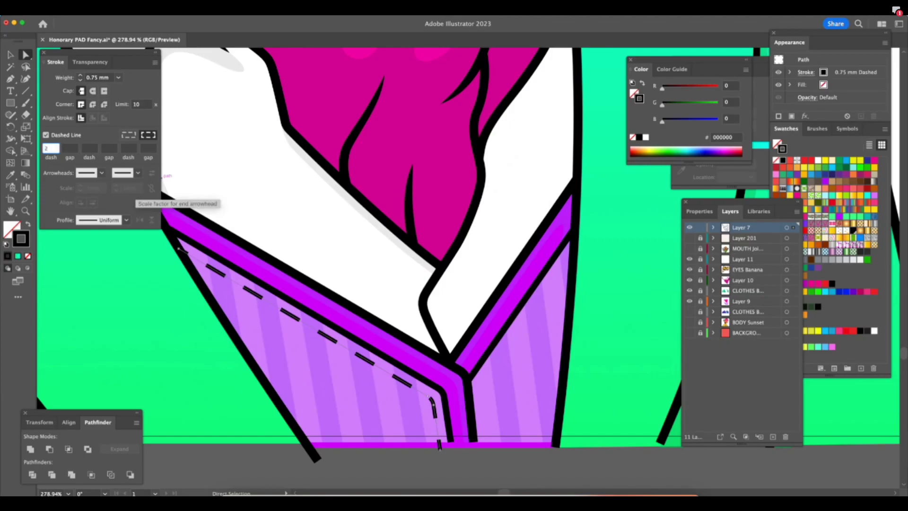
{"action": "key", "text": "Return"}
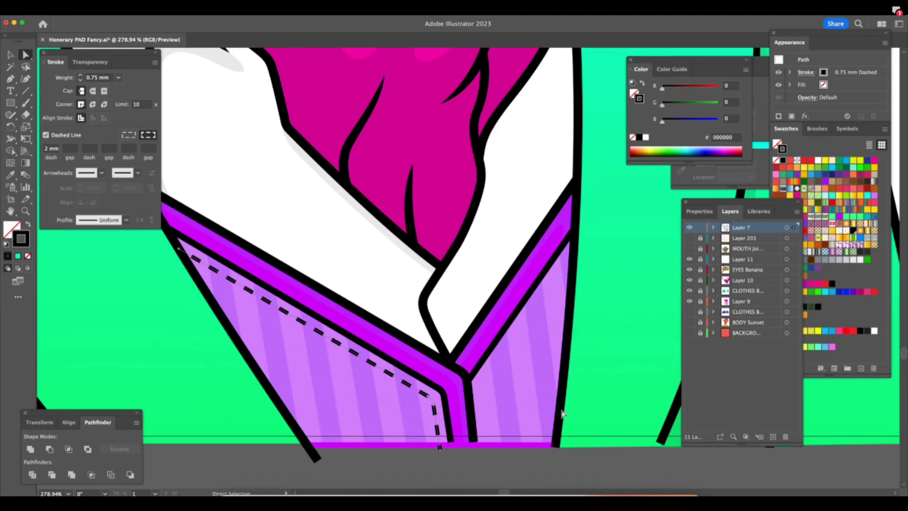
Colour the wide panel's dashed stitching line white (FFFFFF) and deselect it.
{"action": "left_click", "coordinate": [811, 180]}
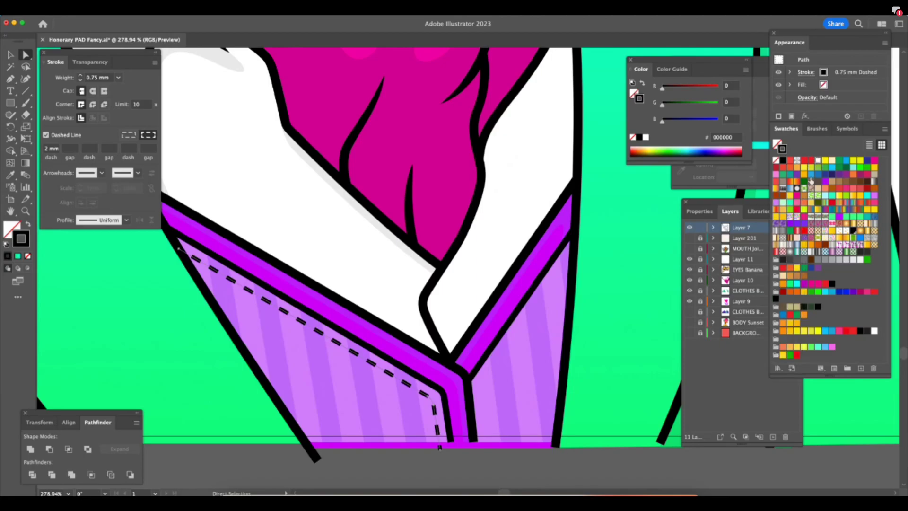
{"action": "left_click", "coordinate": [810, 181]}
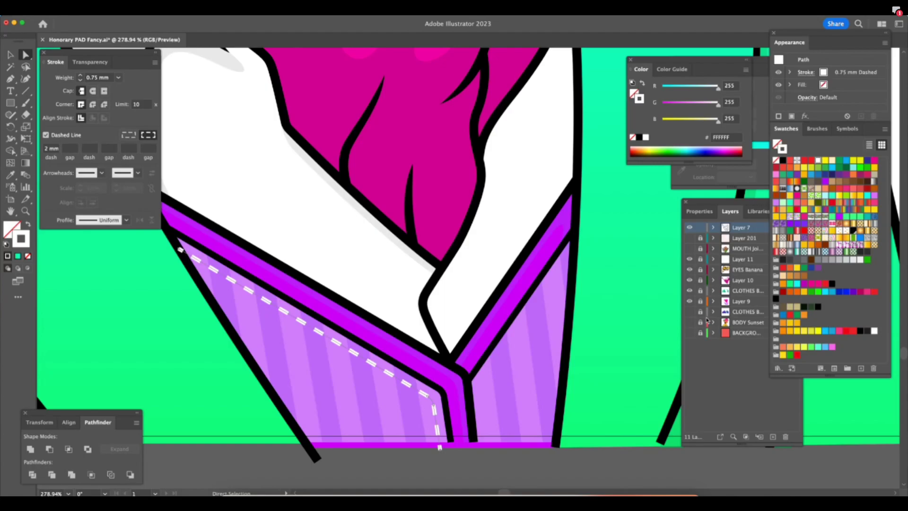
{"action": "key", "text": "super+shift+a"}
Draw a matching white dashed stitching line with the Pen tool along the trim edge of the narrow vest panel.
{"action": "key", "text": "p"}
{"action": "left_click", "coordinate": [469, 391]}
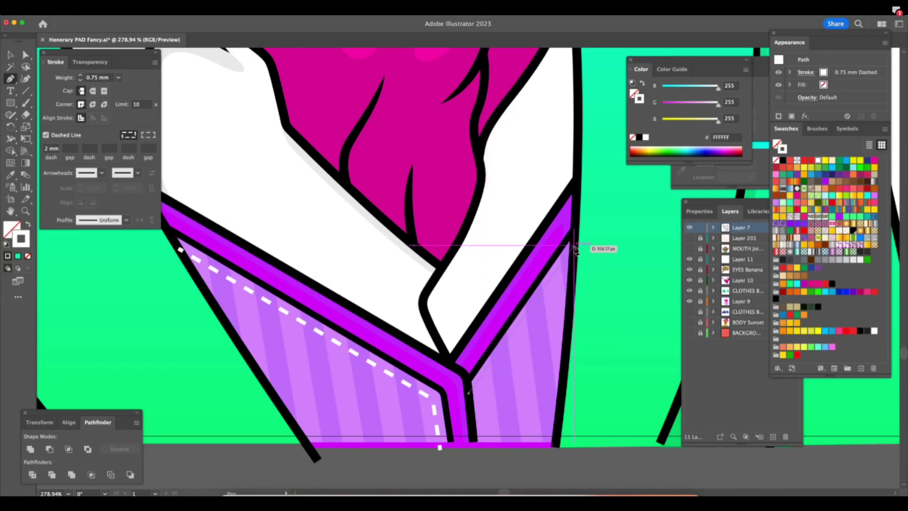
{"action": "left_click", "coordinate": [574, 247]}
Move both end points of the narrow panel's stitching line downward, away from the trim.
{"action": "key", "text": "z"}
{"action": "left_click_drag", "start_coordinate": [521, 417], "coordinate": [532, 417]}
{"action": "key", "text": "a"}
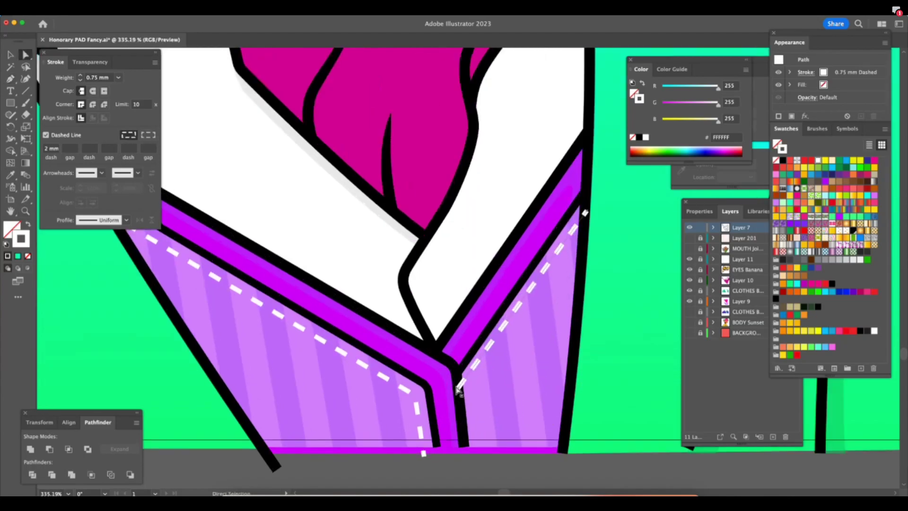
{"action": "left_click_drag", "start_coordinate": [458, 386], "coordinate": [458, 399]}
{"action": "key", "text": "z"}
{"action": "left_click_drag", "start_coordinate": [531, 410], "coordinate": [512, 411]}
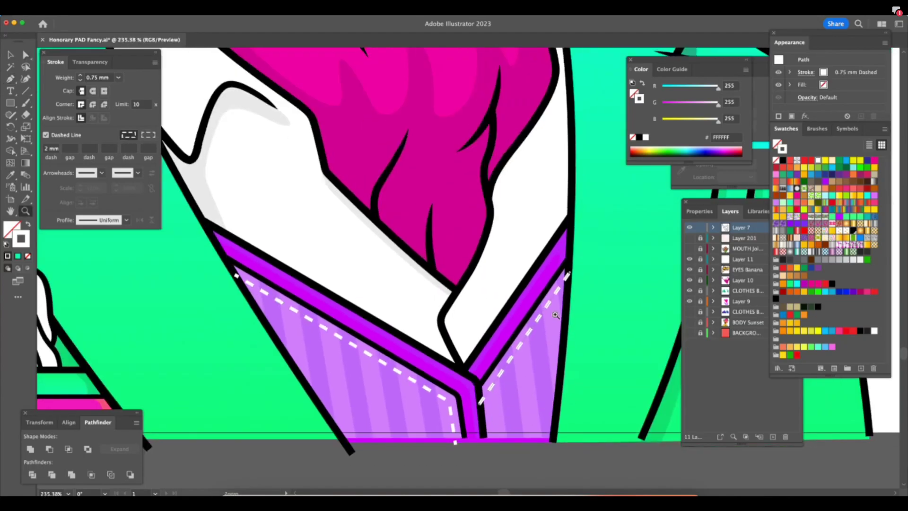
{"action": "left_click_drag", "start_coordinate": [583, 279], "coordinate": [611, 278]}
{"action": "key", "text": "a"}
{"action": "left_click_drag", "start_coordinate": [573, 250], "coordinate": [573, 268]}
{"action": "key", "text": "z"}
{"action": "left_click_drag", "start_coordinate": [568, 329], "coordinate": [539, 330]}
Select both dashed stitching lines and set their stroke weight to 0.65 mm.
{"action": "scroll", "coordinate": [569, 431], "scroll_direction": "up", "scroll_amount": 2}
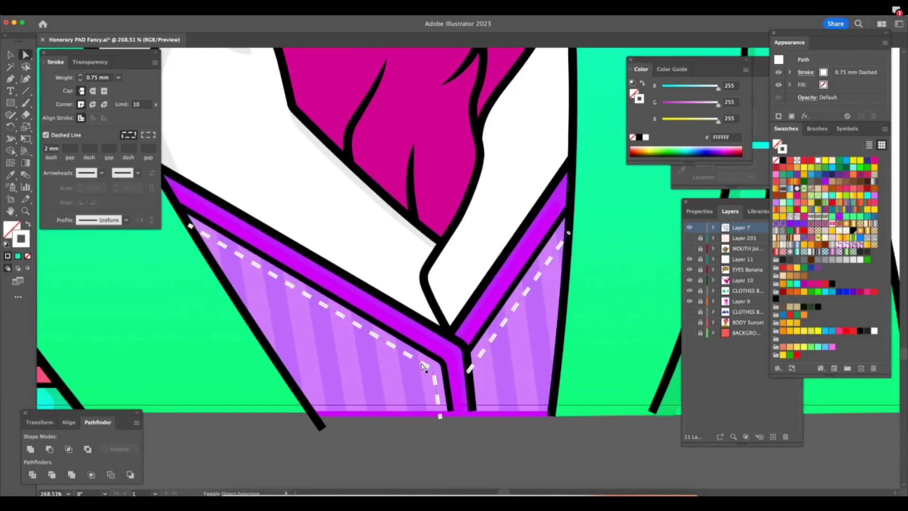
{"action": "left_click", "coordinate": [97, 78]}
{"action": "type", "text": "0.65"}
{"action": "key", "text": "Return"}
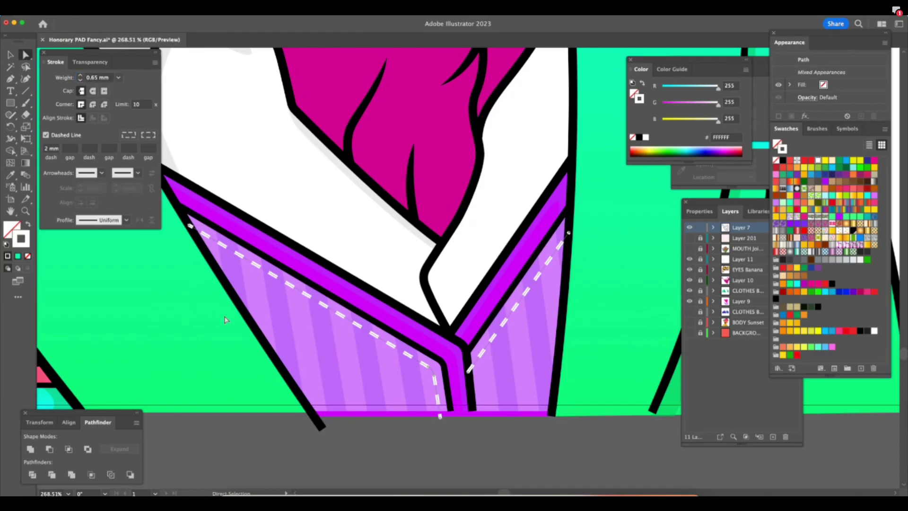
Set the opacity of both stitching lines to 30% and deselect them.
{"action": "left_click", "coordinate": [103, 68]}
{"action": "left_click", "coordinate": [115, 76]}
{"action": "type", "text": "30"}
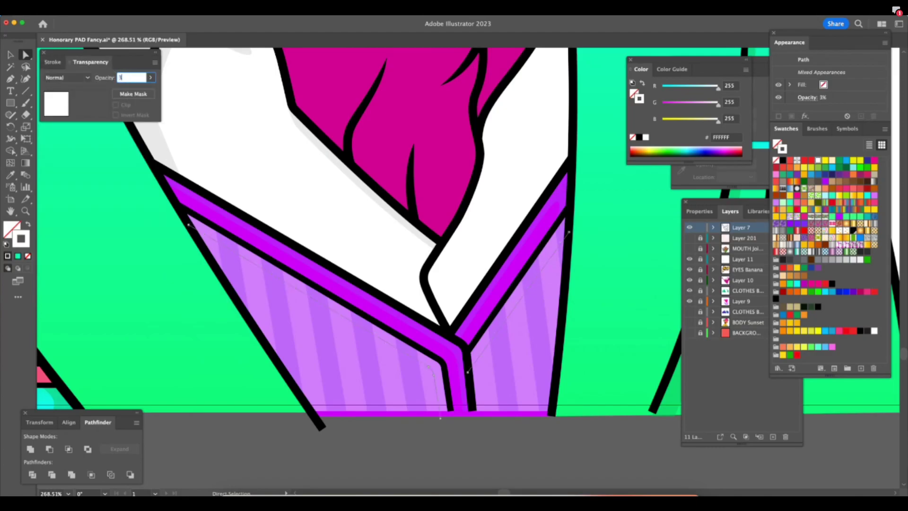
{"action": "left_click", "coordinate": [11, 54]}
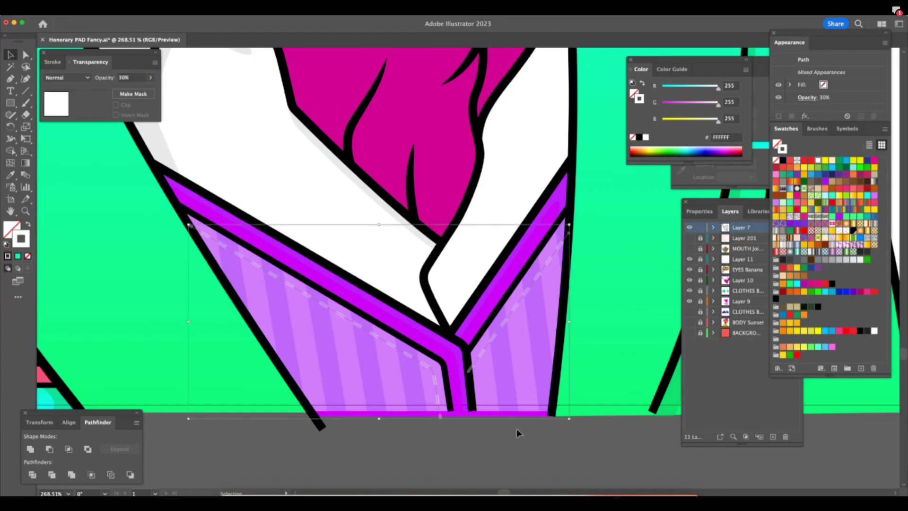
{"action": "left_click", "coordinate": [526, 450]}
Bring the vest's front edge outline and the adjoining lapel outline in front of the stitching lines, and check the artwork without panels.
{"action": "left_click", "coordinate": [472, 403]}
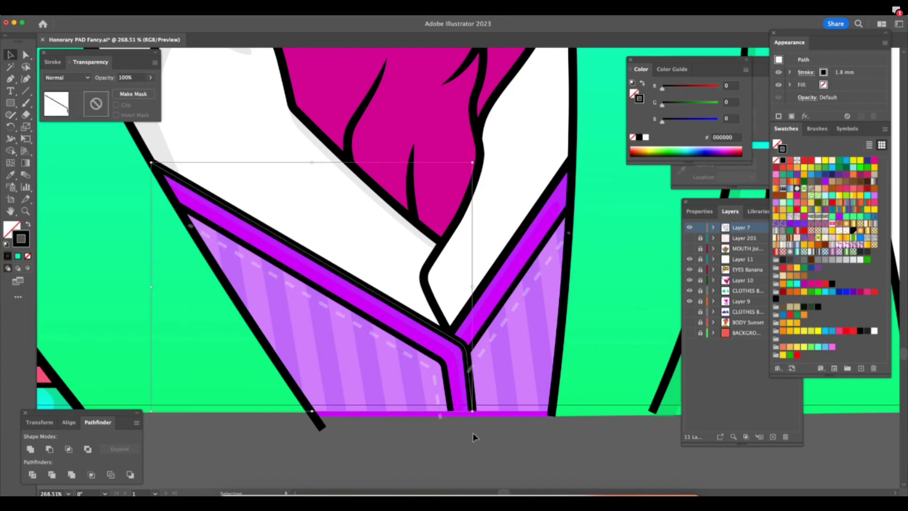
{"action": "left_click", "coordinate": [320, 427]}
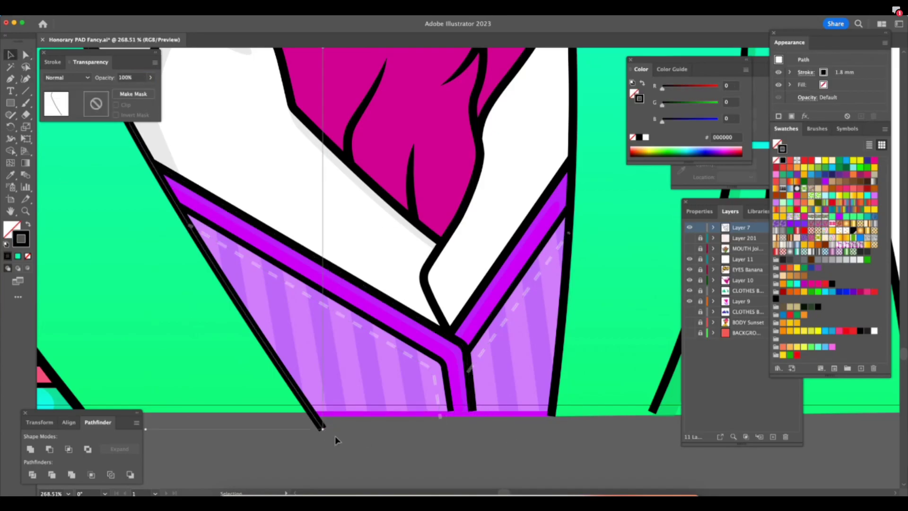
{"action": "left_click", "coordinate": [472, 407], "text": "shift"}
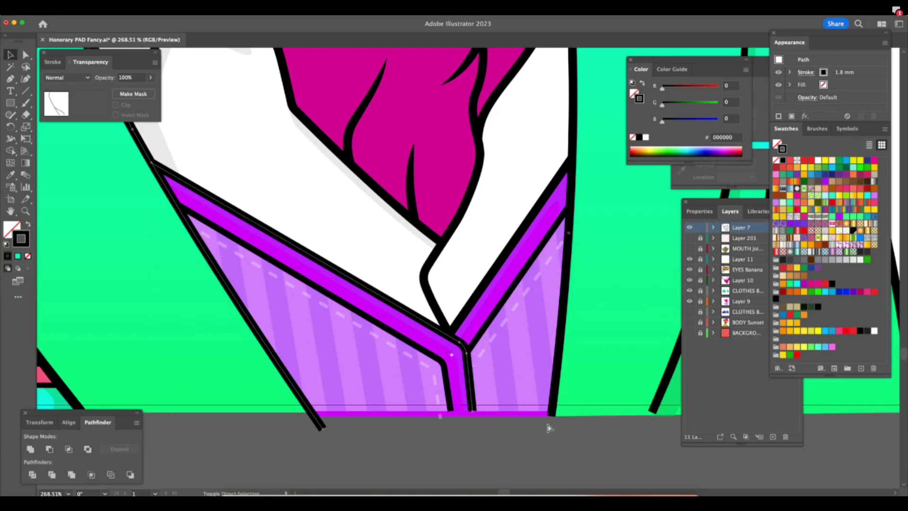
{"action": "left_click", "coordinate": [517, 453]}
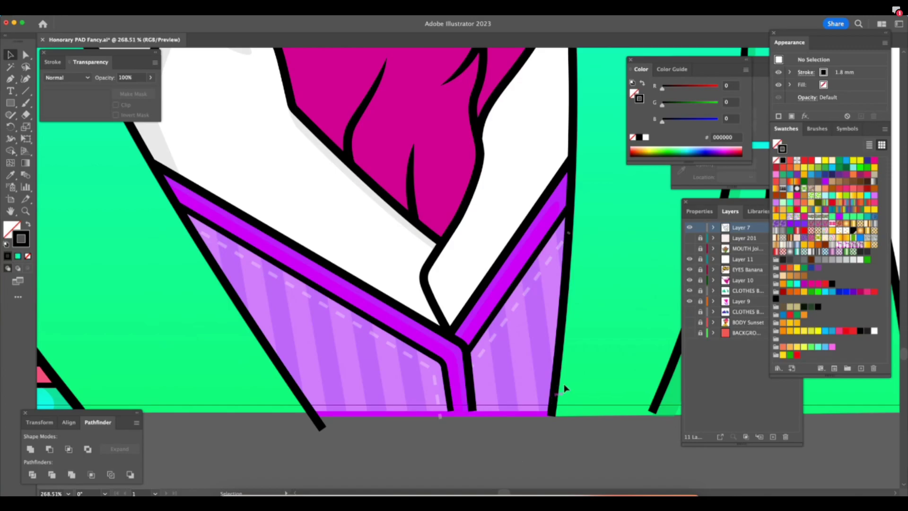
{"action": "key", "text": "Tab"}
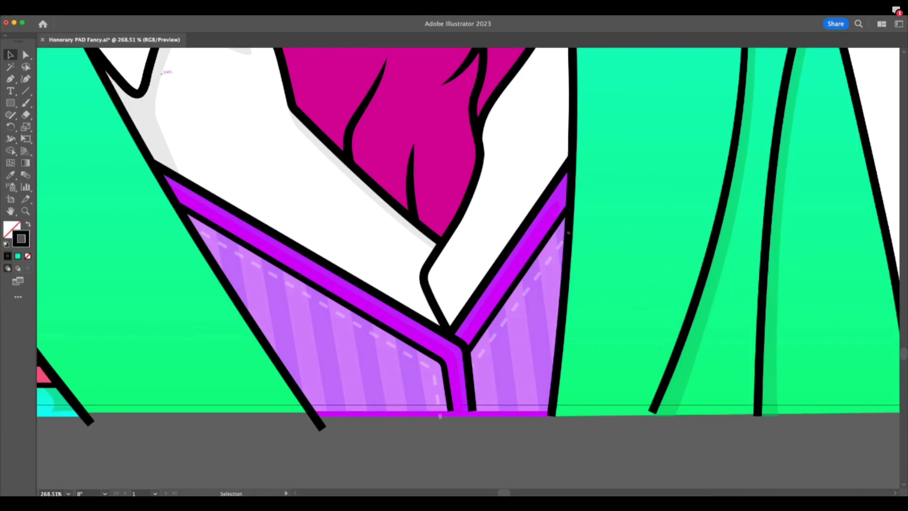
{"action": "key", "text": "Tab"}
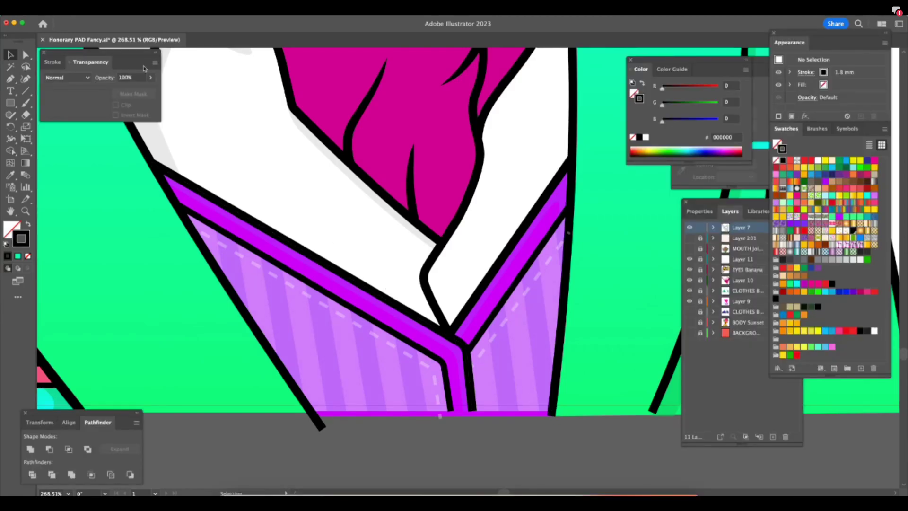
{"action": "key", "text": "Tab"}
{"action": "key", "text": "Tab"}
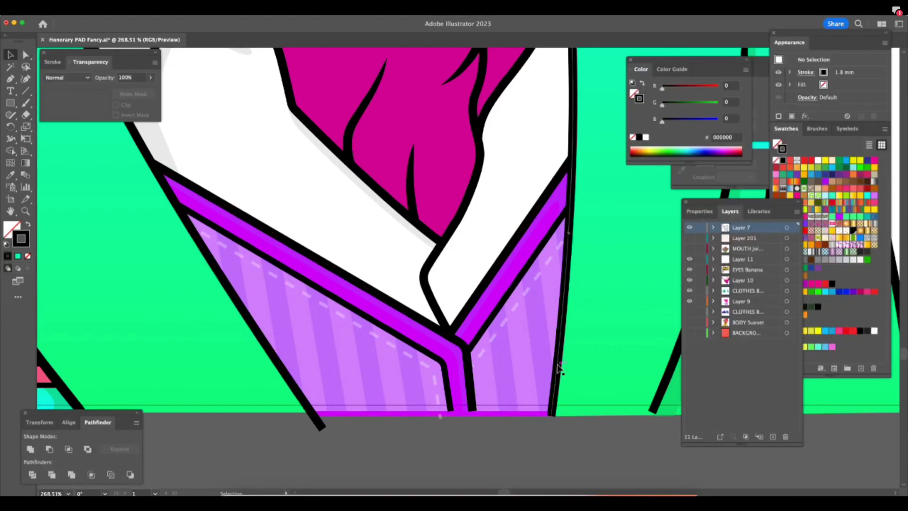
{"action": "left_click", "coordinate": [558, 380]}
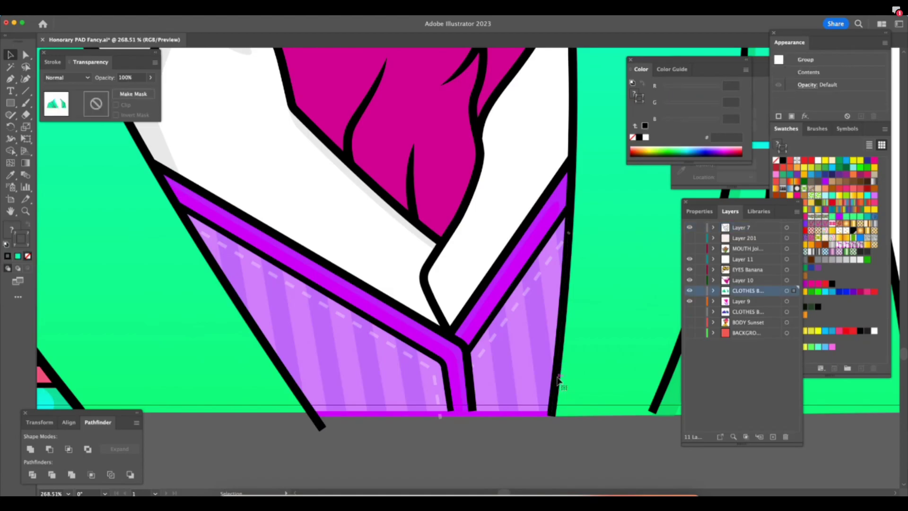
{"action": "double_click", "coordinate": [557, 399]}
{"action": "left_click", "coordinate": [557, 400]}
{"action": "key", "text": "a"}
{"action": "key", "text": "Delete"}
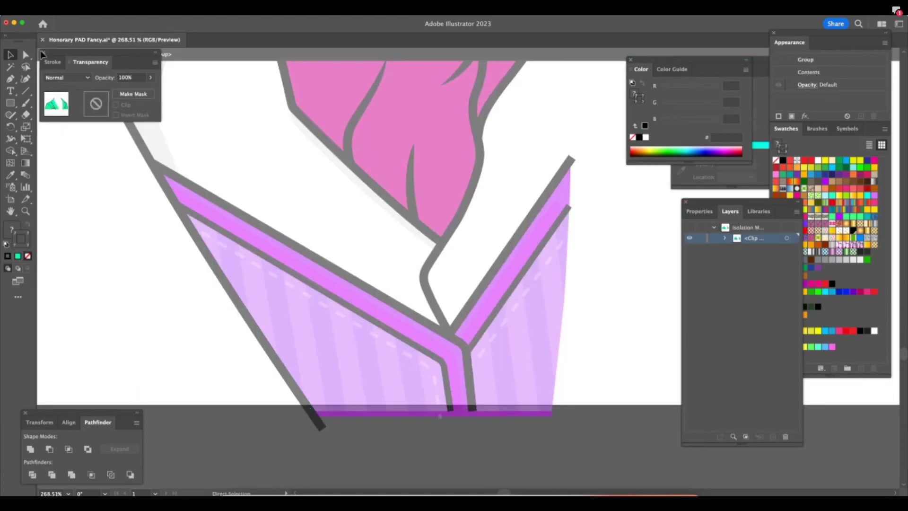
{"action": "key", "text": "super+z"}
{"action": "left_click_drag", "start_coordinate": [53, 54], "coordinate": [60, 86]}
{"action": "left_click", "coordinate": [44, 55]}
{"action": "key", "text": "a"}
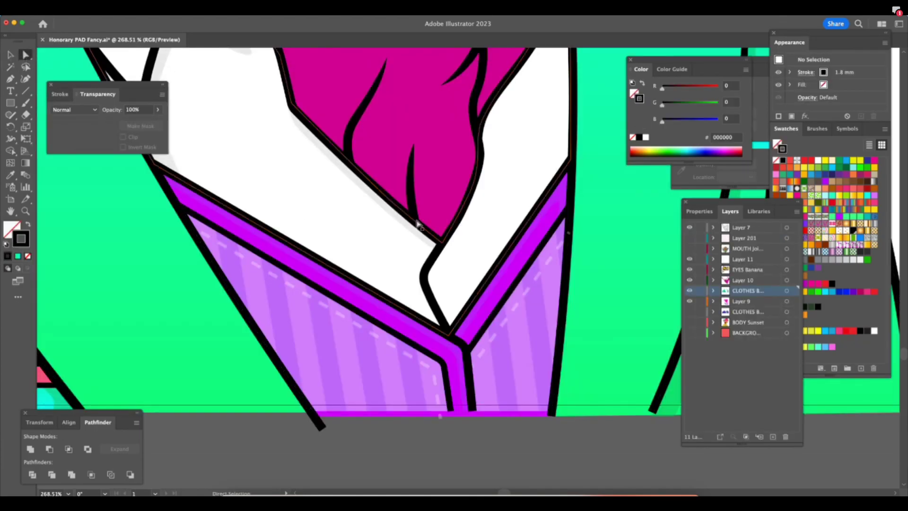
Nudge the upper end point of the narrow panel's stitching line slightly down and inward from the outer seam, and deselect it.
{"action": "scroll", "coordinate": [591, 256], "scroll_direction": "up", "scroll_amount": 5}
{"action": "left_click", "coordinate": [562, 211]}
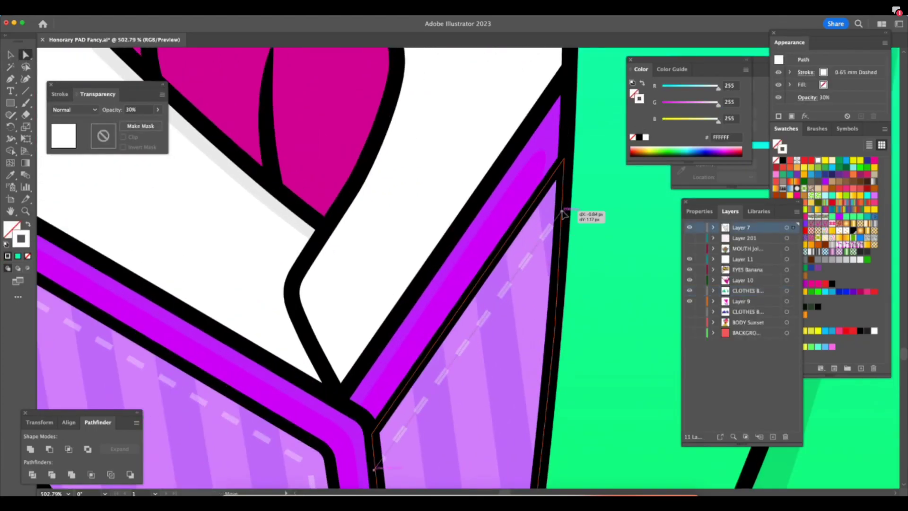
{"action": "scroll", "coordinate": [547, 240], "scroll_direction": "down", "scroll_amount": 15}
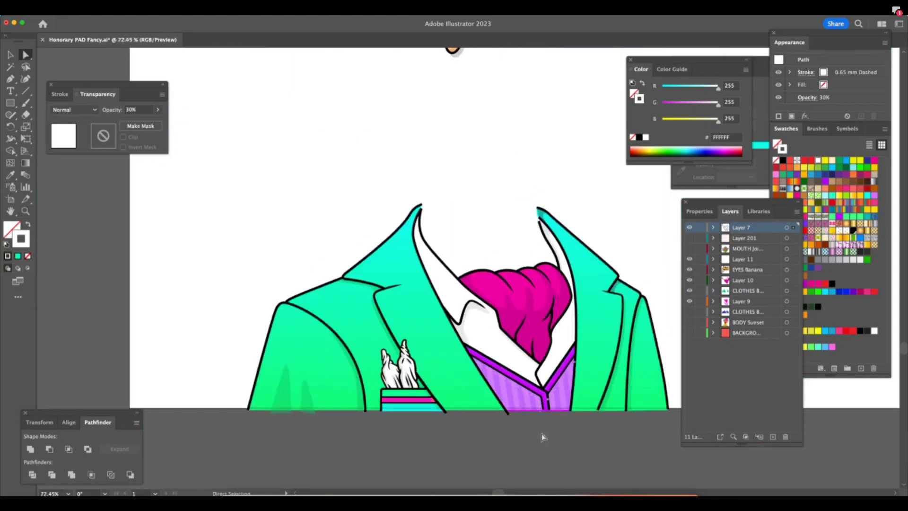
{"action": "left_click", "coordinate": [543, 436]}
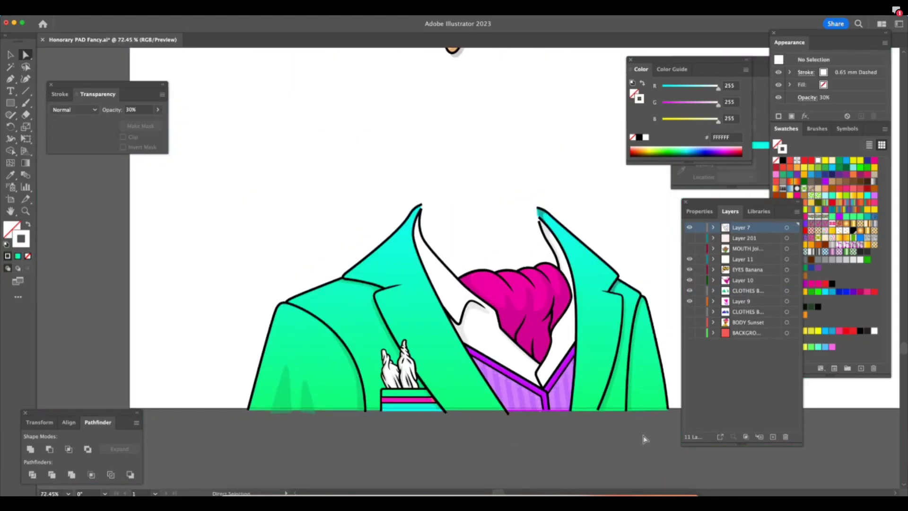
{"action": "scroll", "coordinate": [646, 439], "scroll_direction": "right", "scroll_amount": 3}
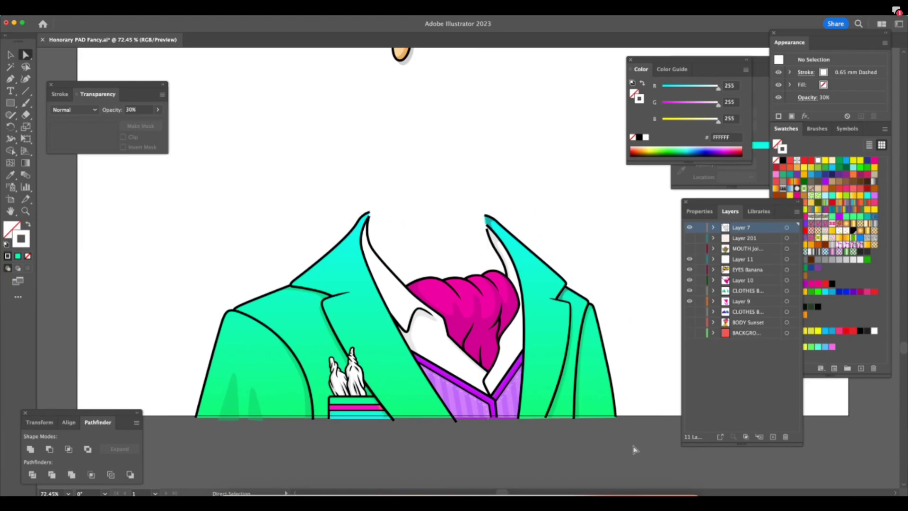
{"action": "key", "text": "super+Tab"}
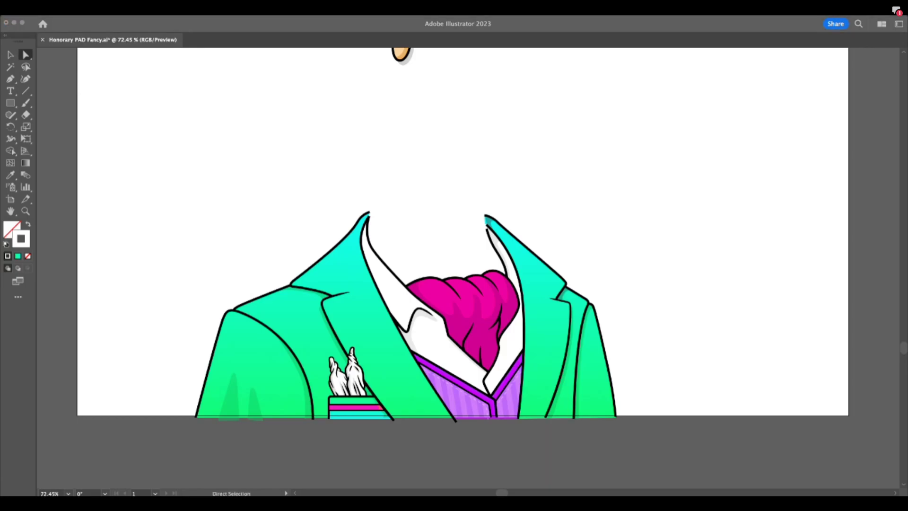
{"action": "key", "text": "super+Tab"}
Recolour the pink band across the jacket's breast pocket with the yellow fill FFDD17.
{"action": "key", "text": "z"}
{"action": "left_click_drag", "start_coordinate": [431, 434], "coordinate": [527, 440]}
{"action": "key", "text": "a"}
{"action": "left_click", "coordinate": [330, 383]}
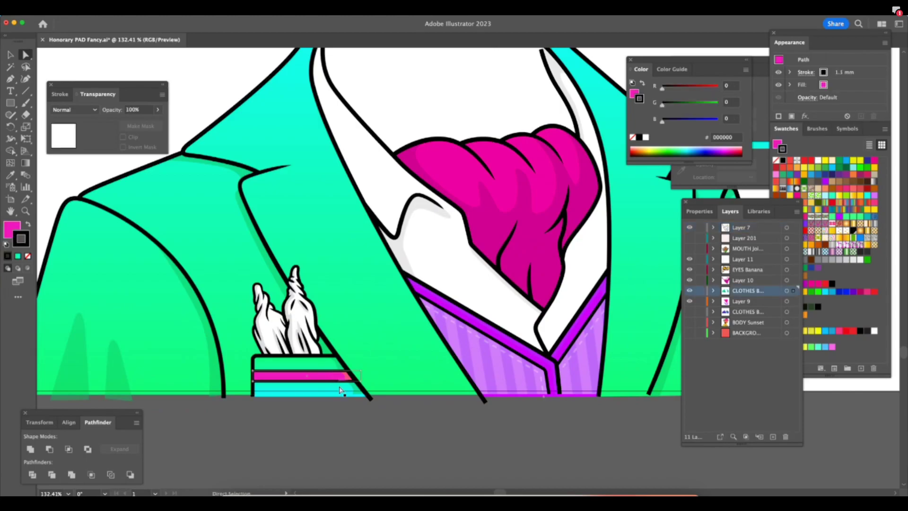
{"action": "left_click", "coordinate": [13, 228]}
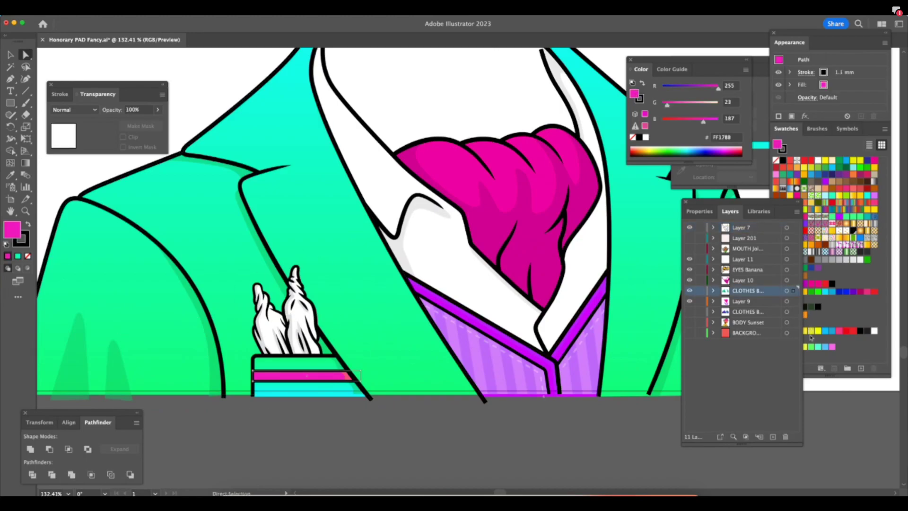
{"action": "left_click_drag", "start_coordinate": [765, 201], "coordinate": [731, 205]}
{"action": "left_click", "coordinate": [797, 267]}
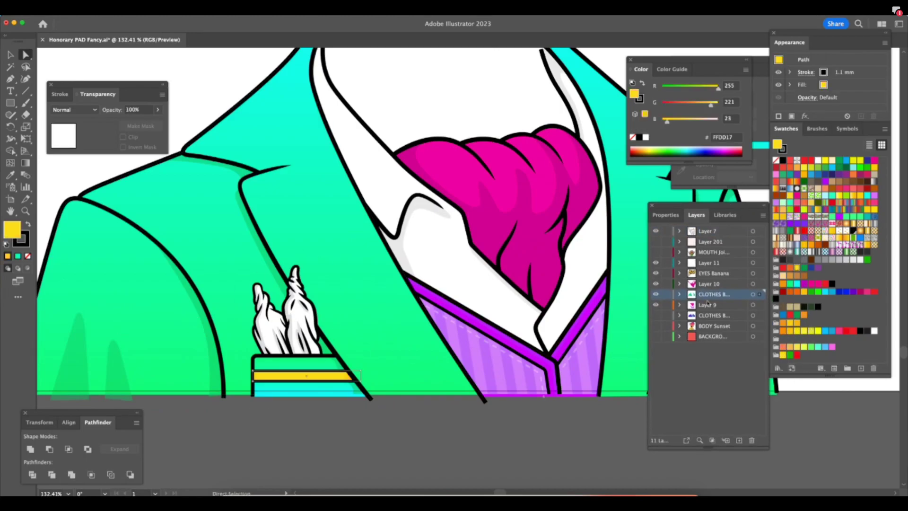
Review the whole outfit and briefly show Layer 201 over it, hiding the layer again.
{"action": "key", "text": "z"}
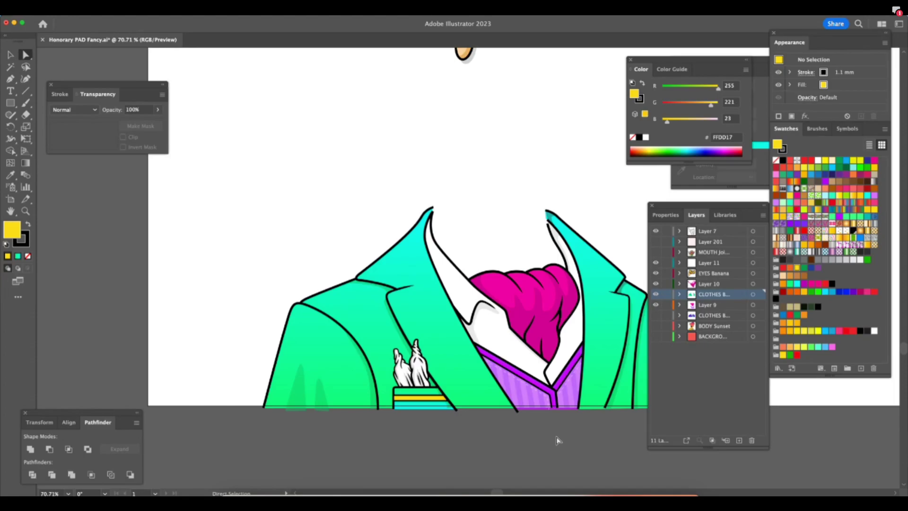
{"action": "scroll", "coordinate": [557, 441], "scroll_direction": "right", "scroll_amount": 3}
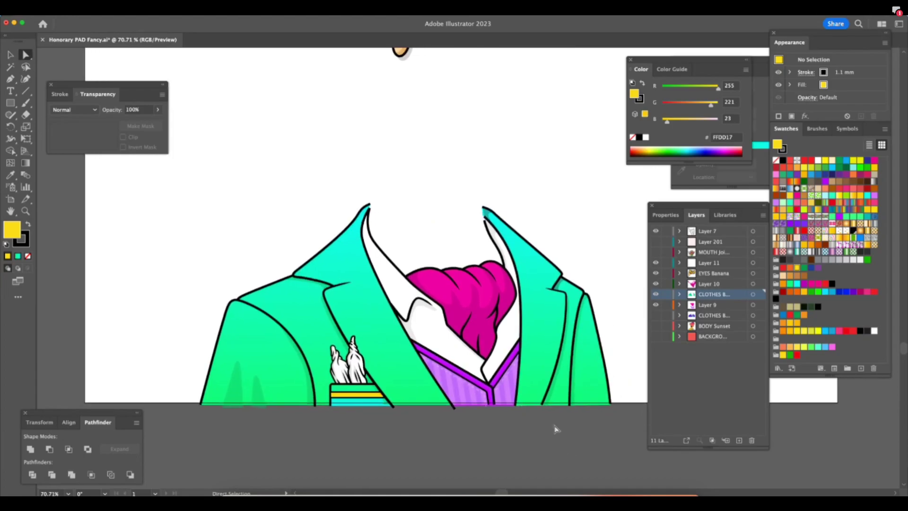
{"action": "key", "text": "v"}
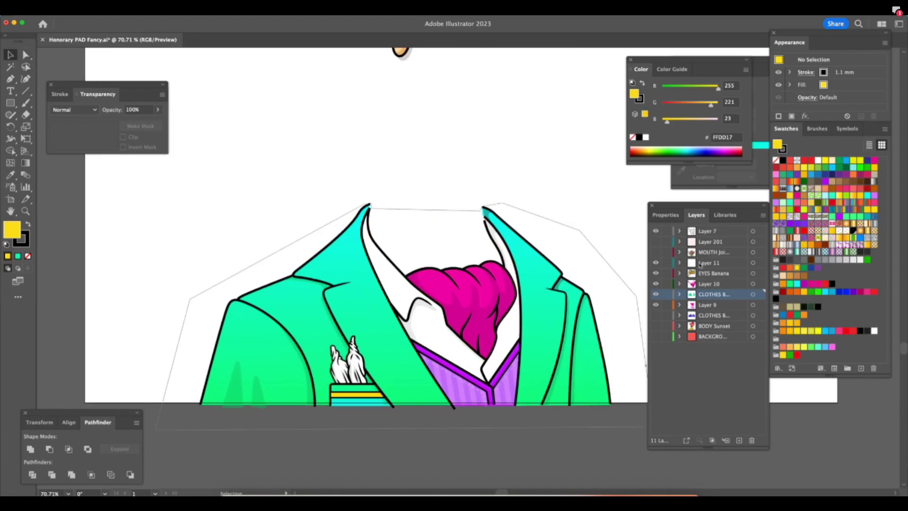
{"action": "left_click", "coordinate": [657, 242]}
{"action": "left_click", "coordinate": [656, 243]}
Lock Layer 7 and add a new layer above it.
{"action": "key", "text": "z"}
{"action": "left_click_drag", "start_coordinate": [475, 328], "coordinate": [541, 334]}
{"action": "left_click", "coordinate": [11, 103]}
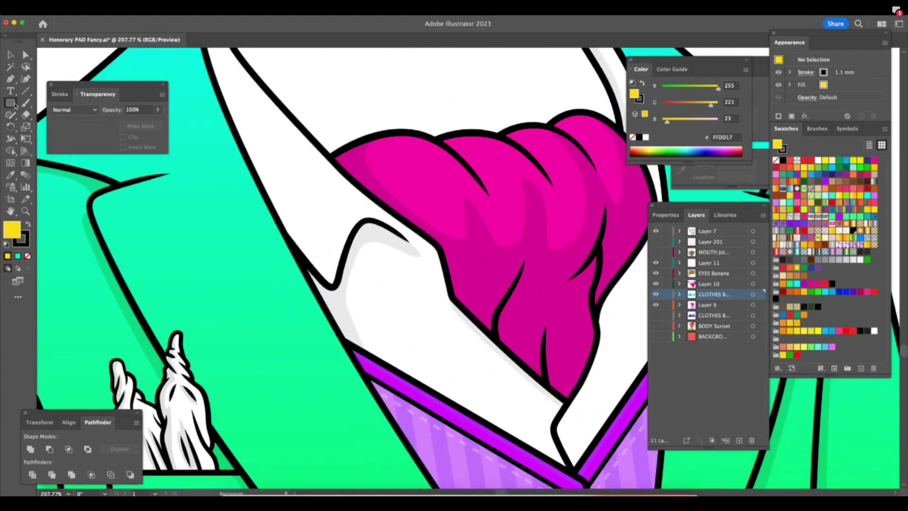
{"action": "left_click", "coordinate": [667, 232]}
{"action": "left_click", "coordinate": [697, 235]}
{"action": "left_click", "coordinate": [740, 440]}
Draw a yellow circle with a 1.1 mm black outline on the white shirt just below the collar fold.
{"action": "key", "text": "super+equal"}
{"action": "left_click_drag", "start_coordinate": [375, 299], "coordinate": [419, 307]}
{"action": "key", "text": "Delete"}
{"action": "left_click_drag", "start_coordinate": [10, 103], "coordinate": [61, 125]}
{"action": "left_click_drag", "start_coordinate": [377, 305], "coordinate": [429, 311]}
{"action": "left_click", "coordinate": [14, 56]}
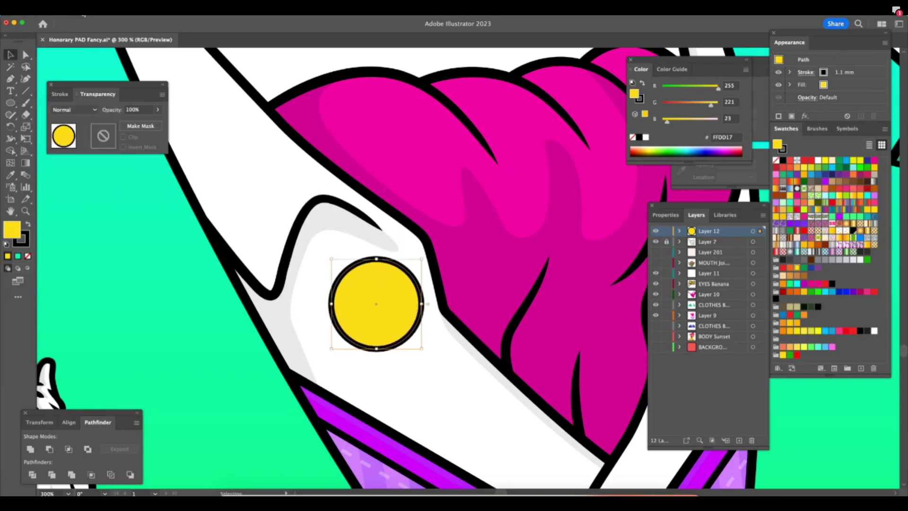
Add a concentric copy of the yellow circle, scaled to about two thirds of its diameter.
{"action": "key", "text": "shift+Tab"}
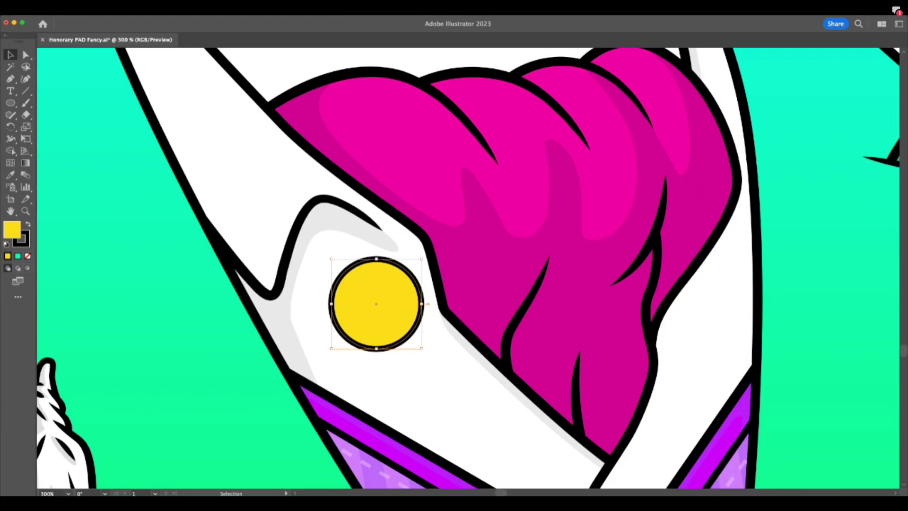
{"action": "key", "text": "shift+Tab"}
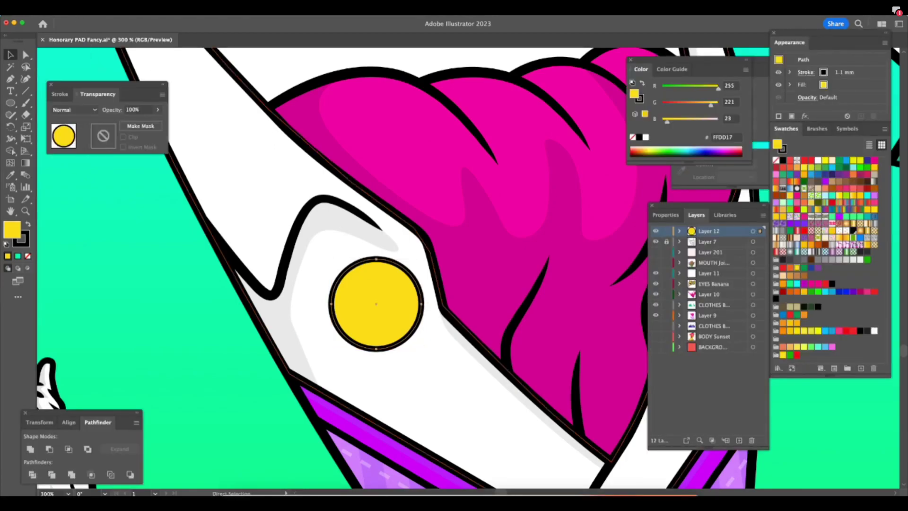
{"action": "key", "text": "shift+Tab"}
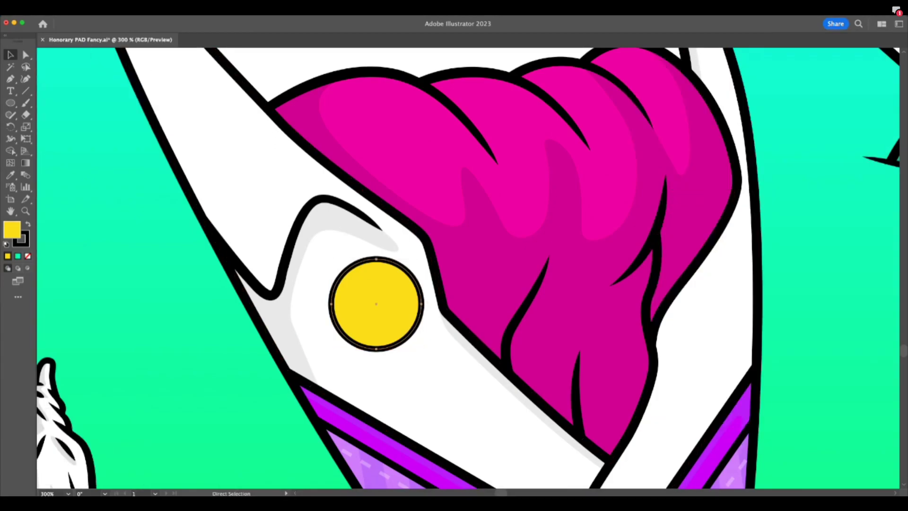
{"action": "key", "text": "shift+Tab"}
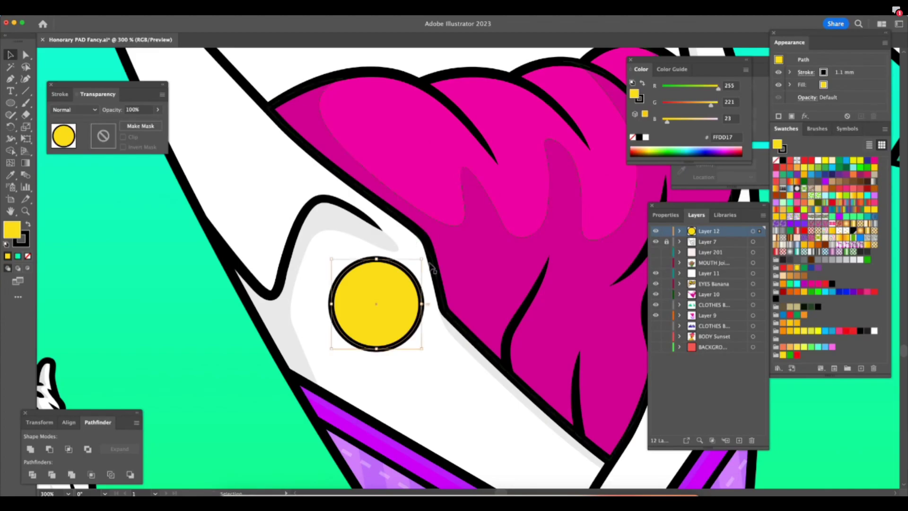
{"action": "left_click_drag", "start_coordinate": [422, 259], "coordinate": [417, 274]}
Select the outer circle of the button and lock every layer except Layer 12.
{"action": "left_click", "coordinate": [414, 327]}
{"action": "left_click", "coordinate": [414, 327]}
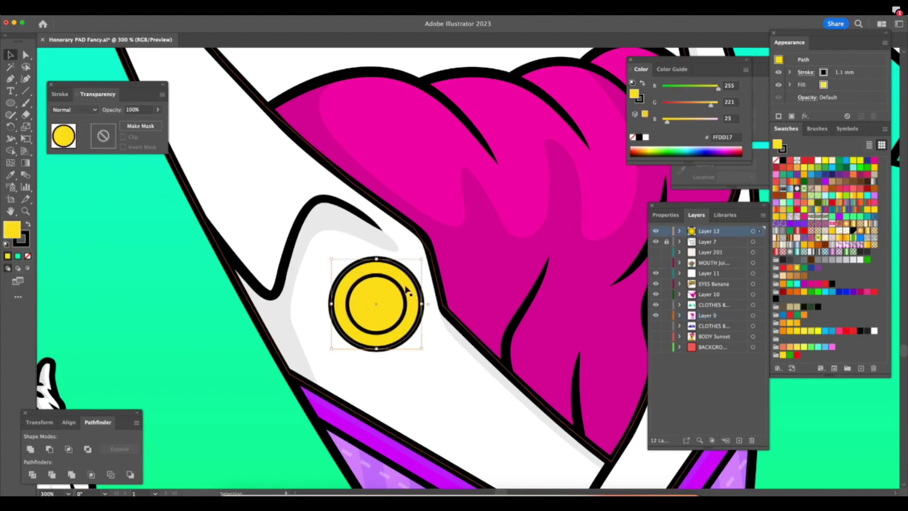
{"action": "left_click", "coordinate": [667, 232], "text": "alt"}
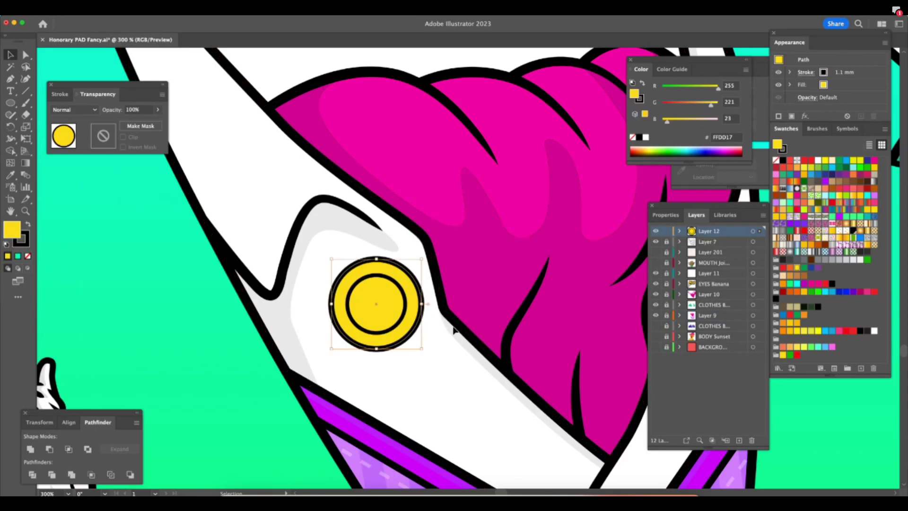
{"action": "left_click", "coordinate": [393, 358]}
{"action": "key", "text": "Tab"}
{"action": "left_click", "coordinate": [411, 337]}
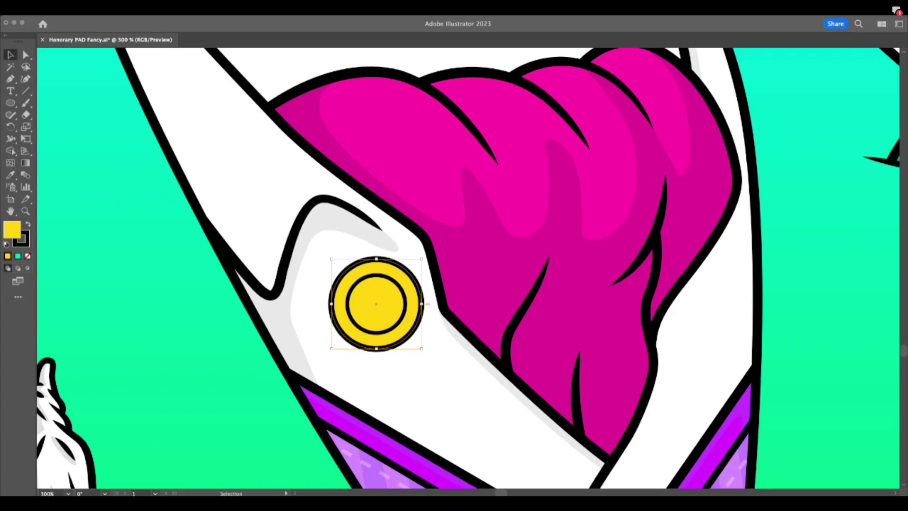
{"action": "key", "text": "Tab"}
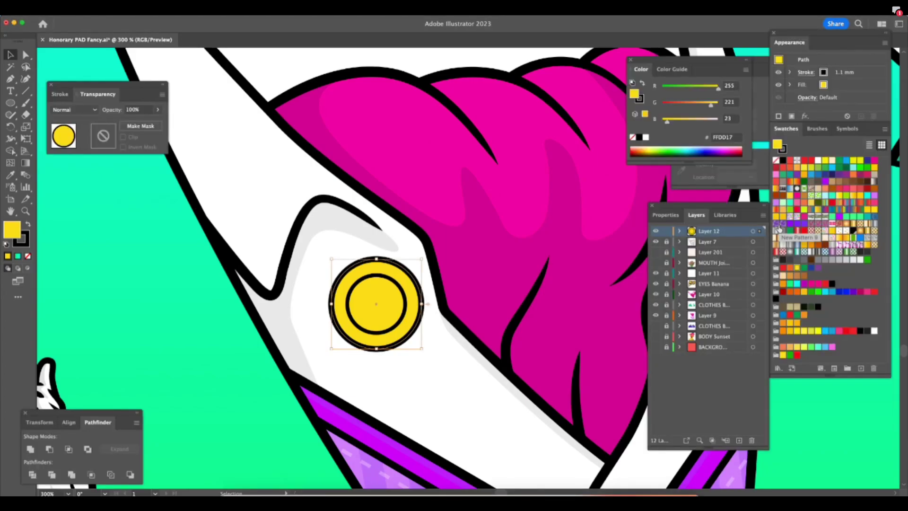
Duplicate the outer circle in place and scale the copy concentrically to a size between the outer and inner circles.
{"action": "left_click", "coordinate": [455, 377]}
{"action": "key", "text": "super+equal"}
{"action": "left_click", "coordinate": [388, 290]}
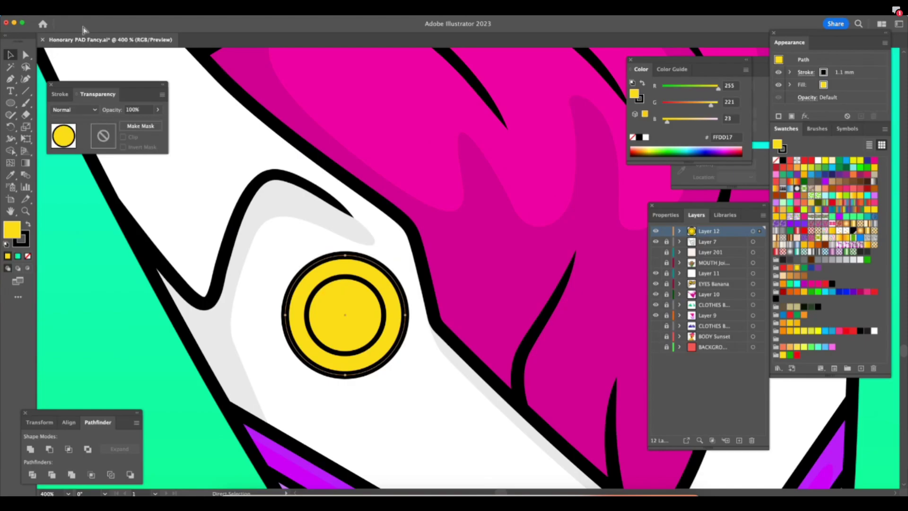
{"action": "key", "text": "v"}
{"action": "key", "text": "Tab"}
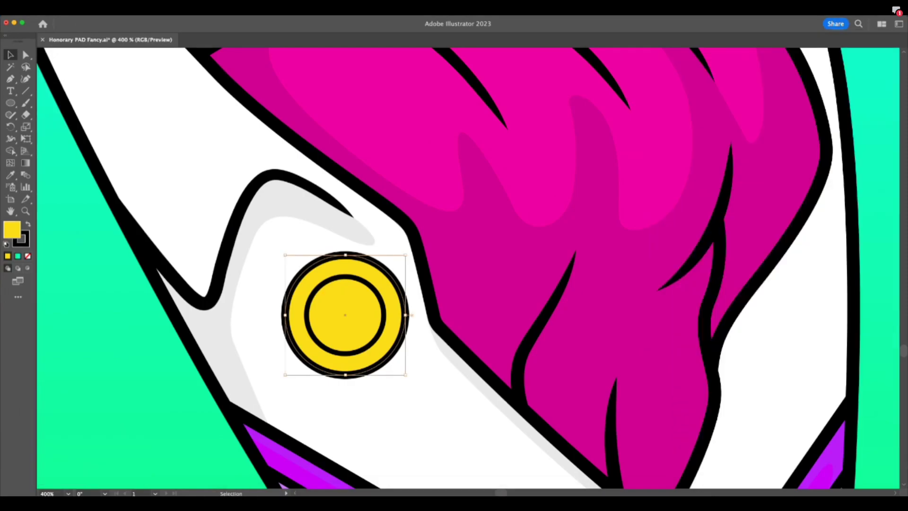
{"action": "key", "text": "Tab"}
{"action": "left_click_drag", "start_coordinate": [405, 257], "coordinate": [402, 266]}
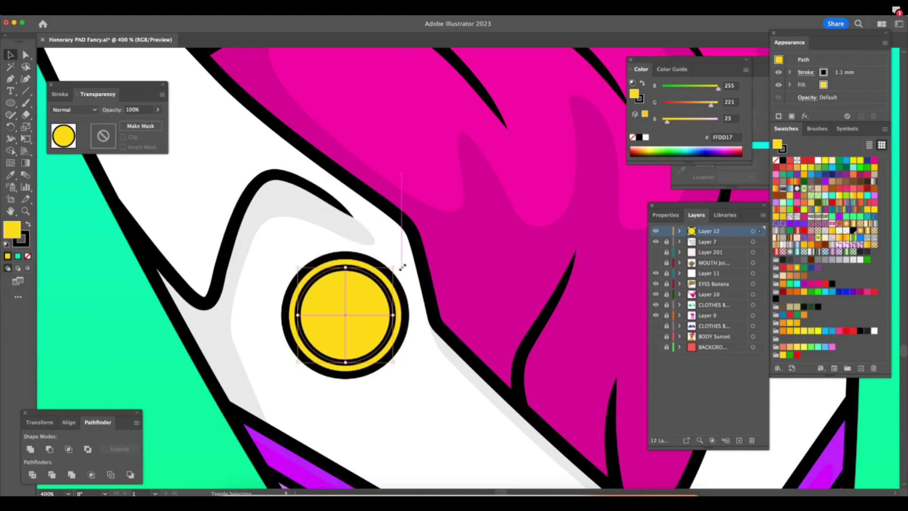
Remove the middle circle's outline, fill it with the darker yellow FFC100, and arrange it behind the inner circle.
{"action": "left_click", "coordinate": [25, 243]}
{"action": "key", "text": "slash"}
{"action": "key", "text": "x"}
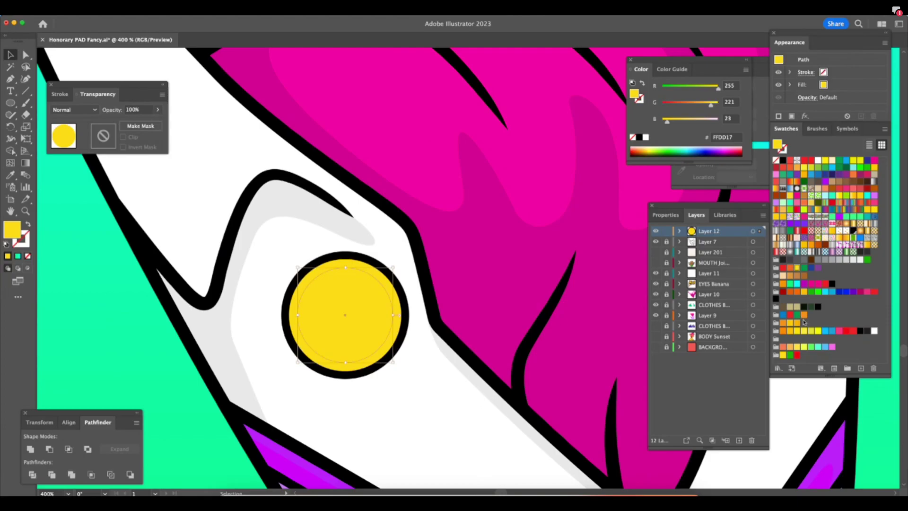
{"action": "left_click", "coordinate": [791, 332]}
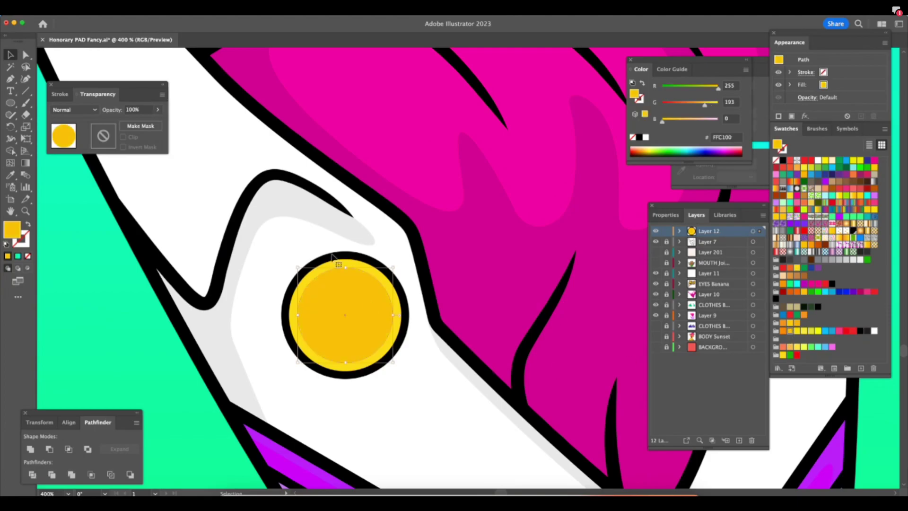
{"action": "key", "text": "super+bracketleft"}
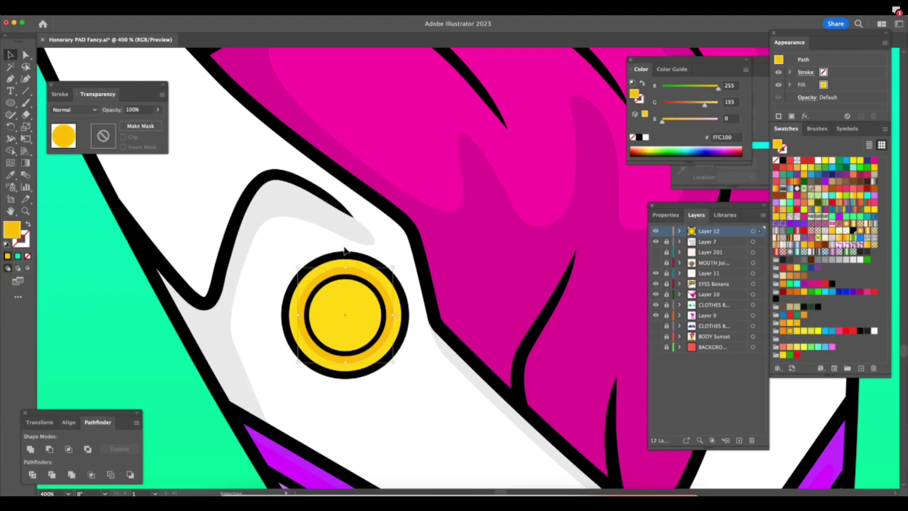
{"action": "left_click_drag", "start_coordinate": [393, 268], "coordinate": [393, 267]}
Set the inner circle's stroke weight to 1.2 mm.
{"action": "left_click", "coordinate": [379, 305]}
{"action": "left_click", "coordinate": [61, 94]}
{"action": "left_click", "coordinate": [105, 110]}
{"action": "key", "text": "super+a"}
{"action": "type", "text": "1.2"}
{"action": "key", "text": "Return"}
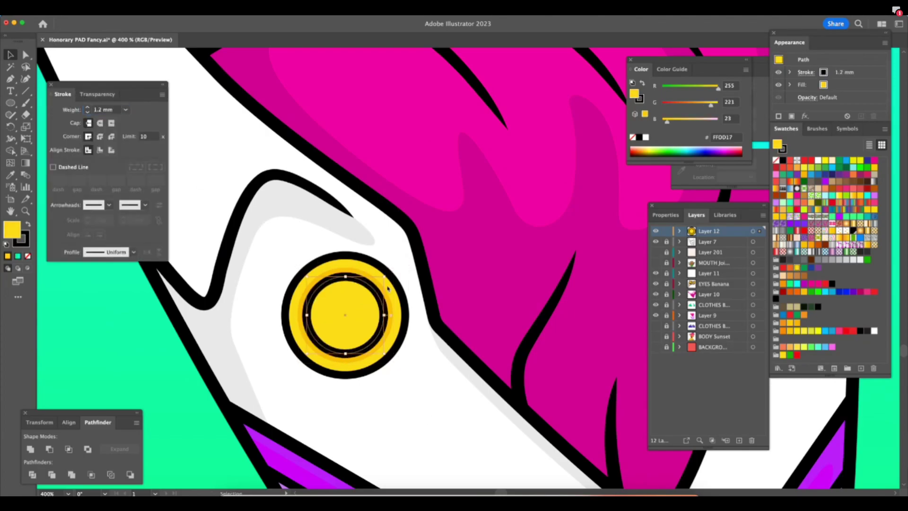
Examine the button's ring shading and outline without panels and at smaller scale against the shirt and vest.
{"action": "key", "text": "Tab"}
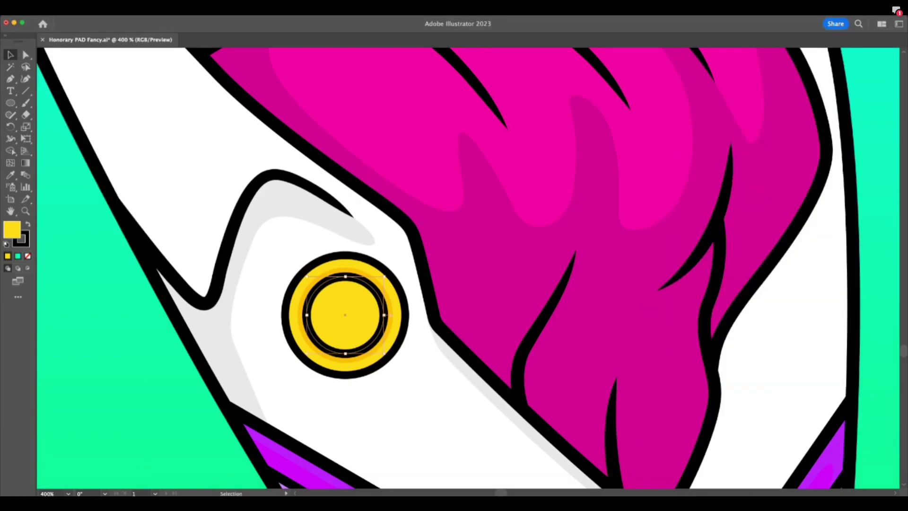
{"action": "key", "text": "Tab"}
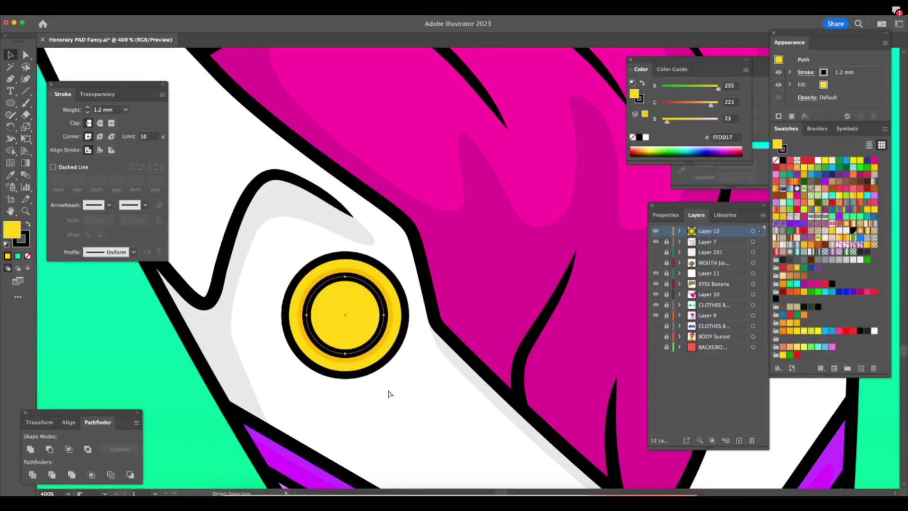
{"action": "key", "text": "super+minus"}
{"action": "key", "text": "super+minus"}
{"action": "key", "text": "super+minus"}
{"action": "key", "text": "super+minus"}
{"action": "key", "text": "super+equal"}
{"action": "key", "text": "super+equal"}
{"action": "key", "text": "super+equal"}
{"action": "key", "text": "super+equal"}
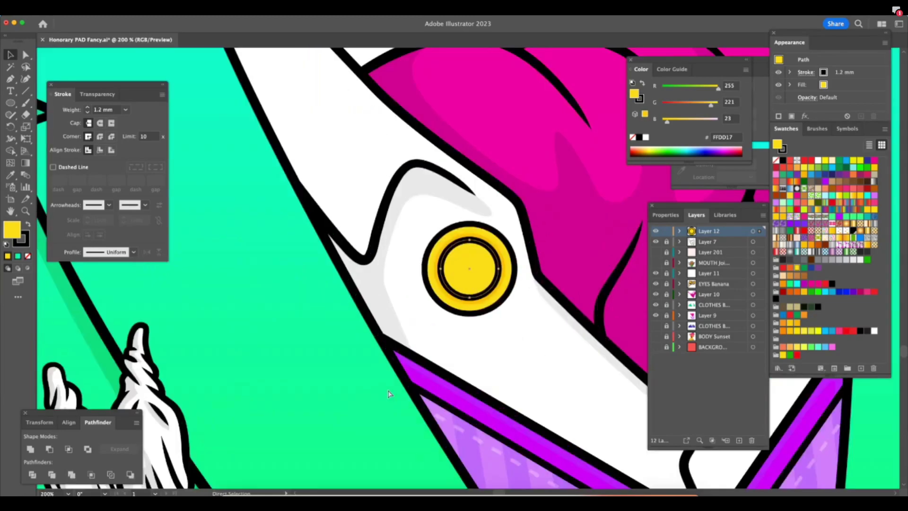
Fill the button's inner circle with red FF4040.
{"action": "left_click", "coordinate": [798, 201]}
{"action": "key", "text": "super+minus"}
{"action": "key", "text": "super+minus"}
{"action": "key", "text": "super+minus"}
{"action": "key", "text": "super+minus"}
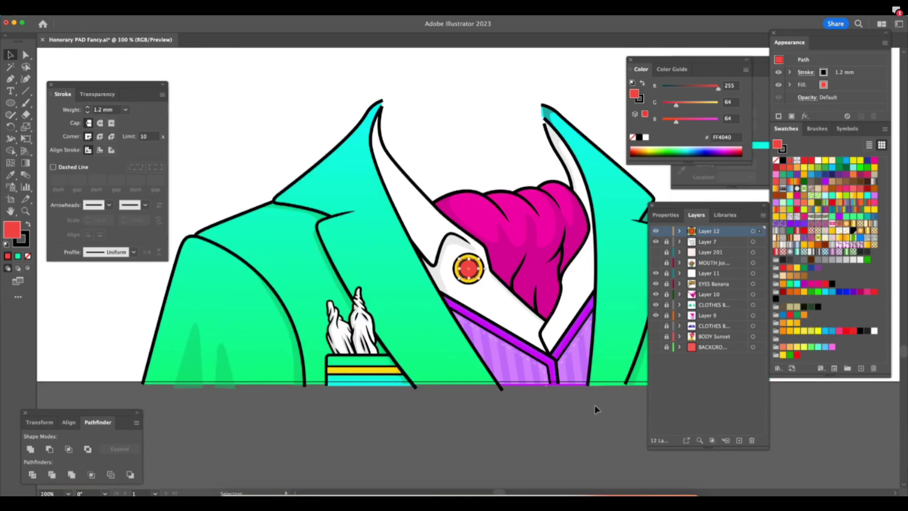
{"action": "left_click", "coordinate": [606, 433]}
Duplicate the button's inner circle below the button and scale the copy down to the size of a thread hole.
{"action": "key", "text": "z"}
{"action": "left_click_drag", "start_coordinate": [499, 257], "coordinate": [681, 298]}
{"action": "key", "text": "a"}
{"action": "left_click", "coordinate": [408, 294]}
{"action": "key", "text": "v"}
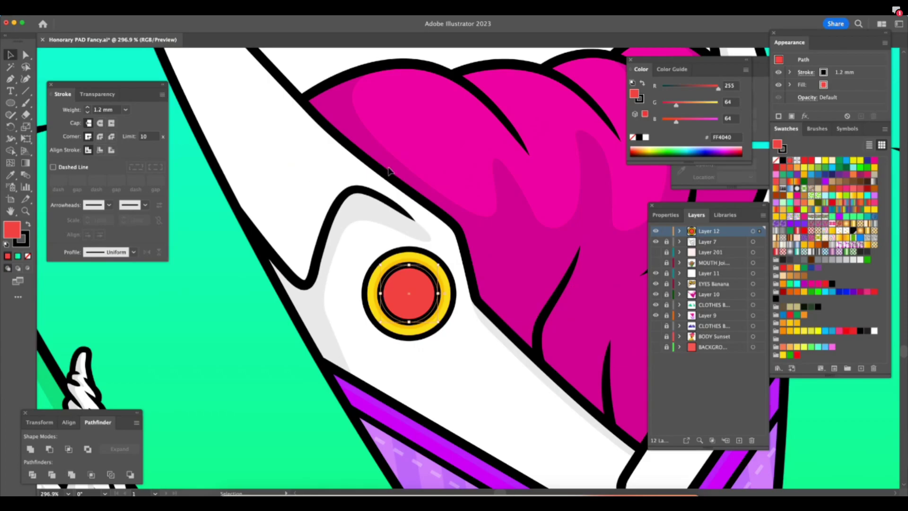
{"action": "left_click", "coordinate": [428, 315]}
{"action": "key", "text": "a"}
{"action": "left_click", "coordinate": [428, 314]}
{"action": "key", "text": "shift+Tab"}
{"action": "key", "text": "v"}
{"action": "key", "text": "super+equal"}
{"action": "key", "text": "shift+Tab"}
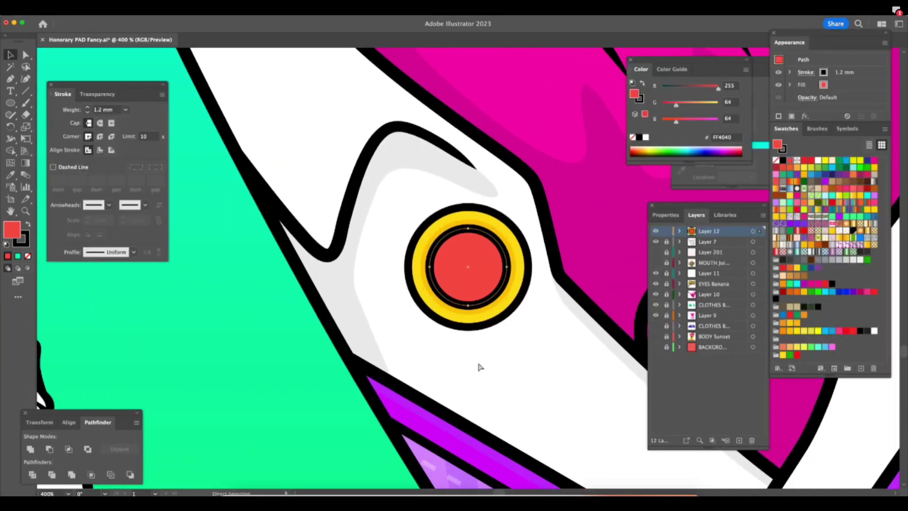
{"action": "left_click_drag", "start_coordinate": [470, 251], "coordinate": [530, 391]}
{"action": "left_click_drag", "start_coordinate": [556, 351], "coordinate": [536, 378]}
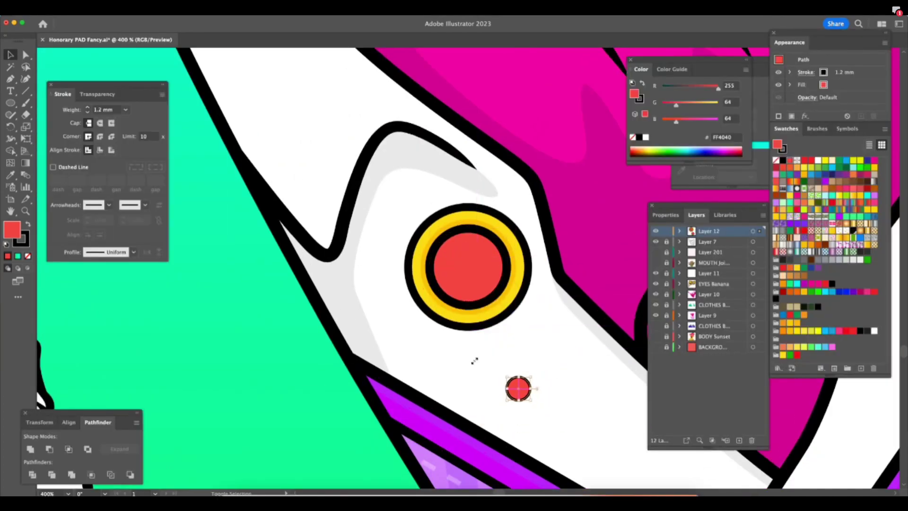
Give the small circle a solid black fill without an outline.
{"action": "left_click", "coordinate": [27, 225]}
{"action": "left_click", "coordinate": [24, 241]}
{"action": "left_click", "coordinate": [28, 256]}
{"action": "left_click", "coordinate": [16, 228]}
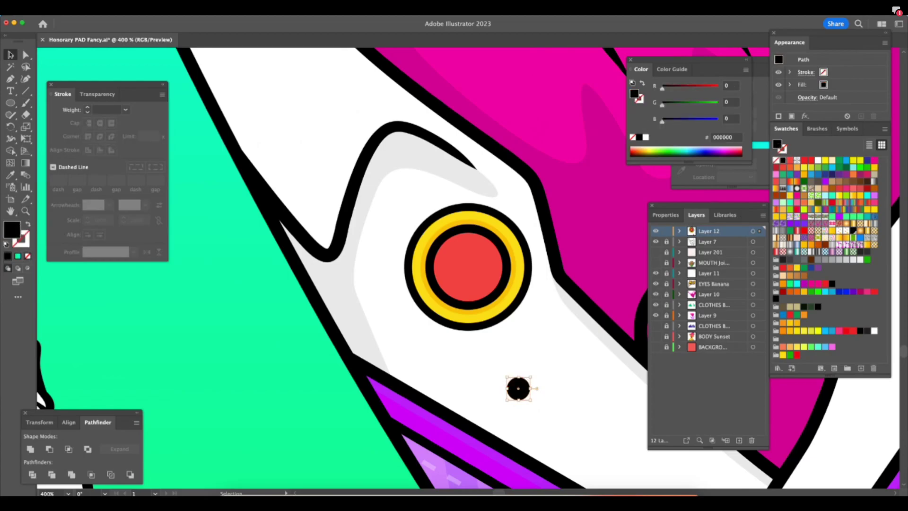
Arrange copies of the black circle as a two-by-two set of four thread holes centred on the button.
{"action": "left_click_drag", "start_coordinate": [531, 376], "coordinate": [485, 279]}
{"action": "left_click", "coordinate": [551, 377]}
{"action": "left_click_drag", "start_coordinate": [492, 246], "coordinate": [487, 252]}
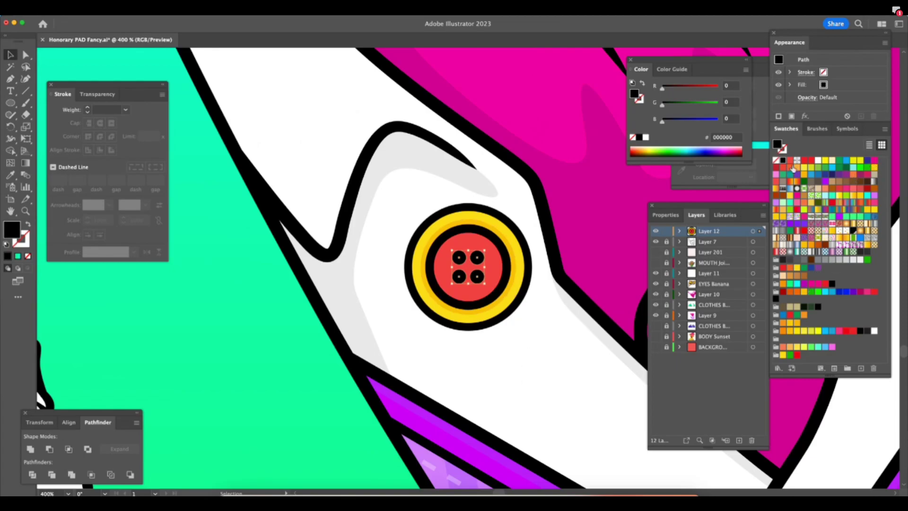
Try two other fill colours on the four thread holes and undo each one.
{"action": "left_click", "coordinate": [804, 283]}
{"action": "key", "text": "super+z"}
{"action": "left_click", "coordinate": [874, 166]}
{"action": "key", "text": "super+z"}
Duplicate the button's red inner circle in place and scale the copy concentrically to slightly smaller.
{"action": "left_click", "coordinate": [527, 314]}
{"action": "key", "text": "z"}
{"action": "left_click_drag", "start_coordinate": [543, 254], "coordinate": [578, 253]}
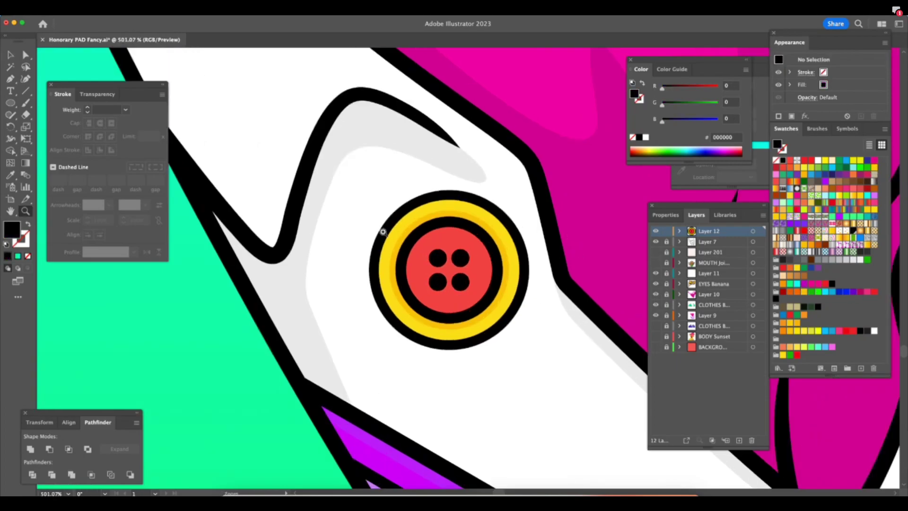
{"action": "left_click", "coordinate": [16, 56]}
{"action": "left_click", "coordinate": [480, 244]}
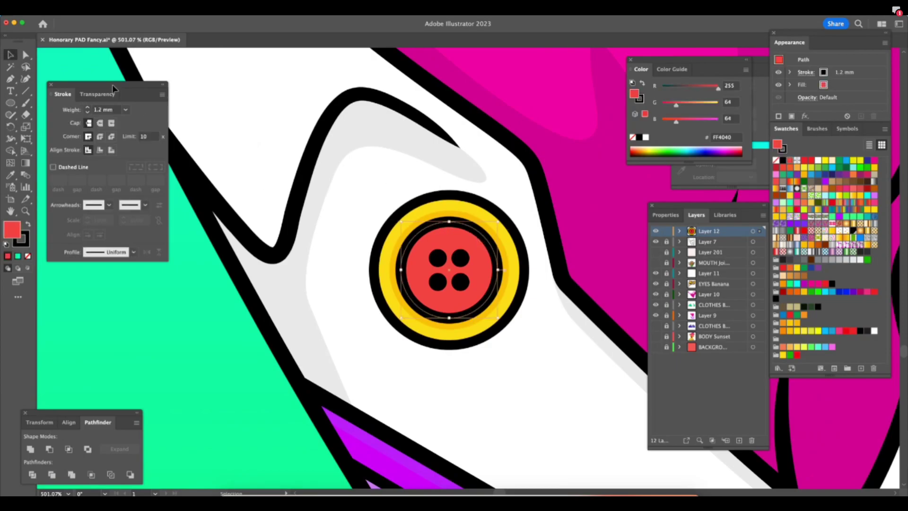
{"action": "key", "text": "shift+Tab"}
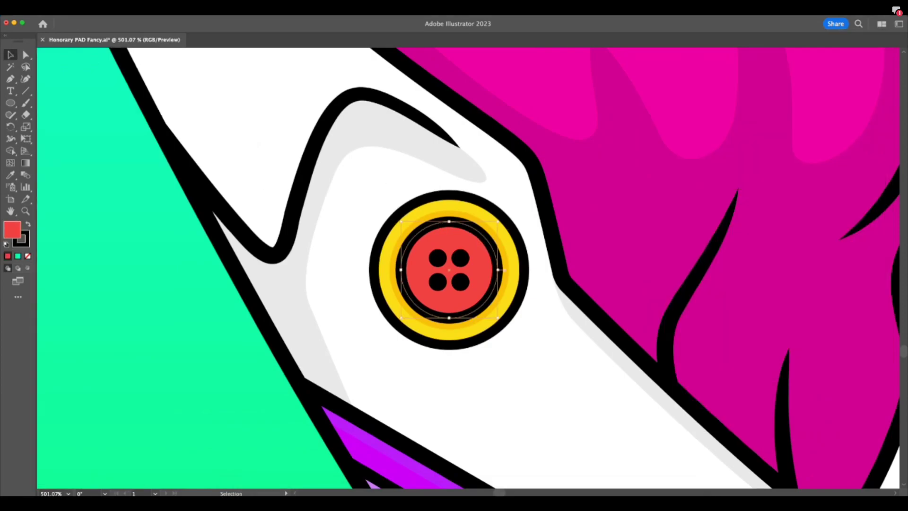
{"action": "key", "text": "shift+Tab"}
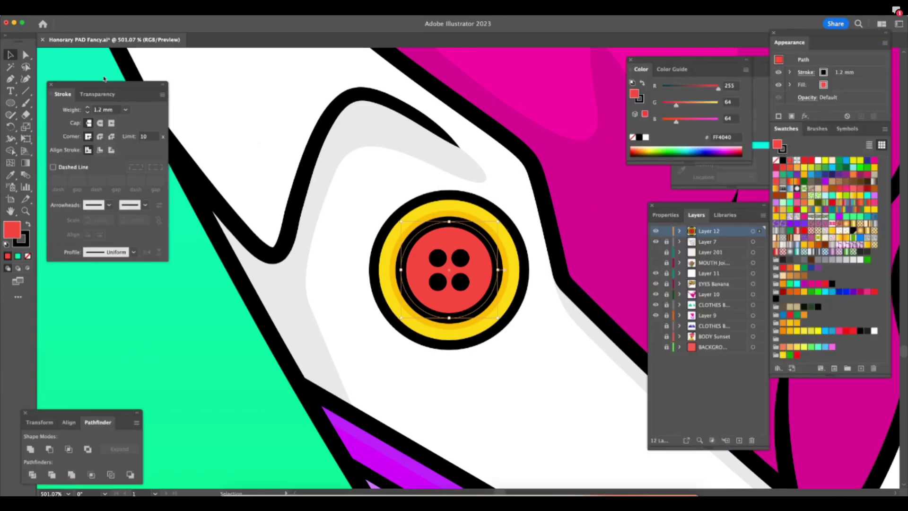
{"action": "key", "text": "shift+Tab"}
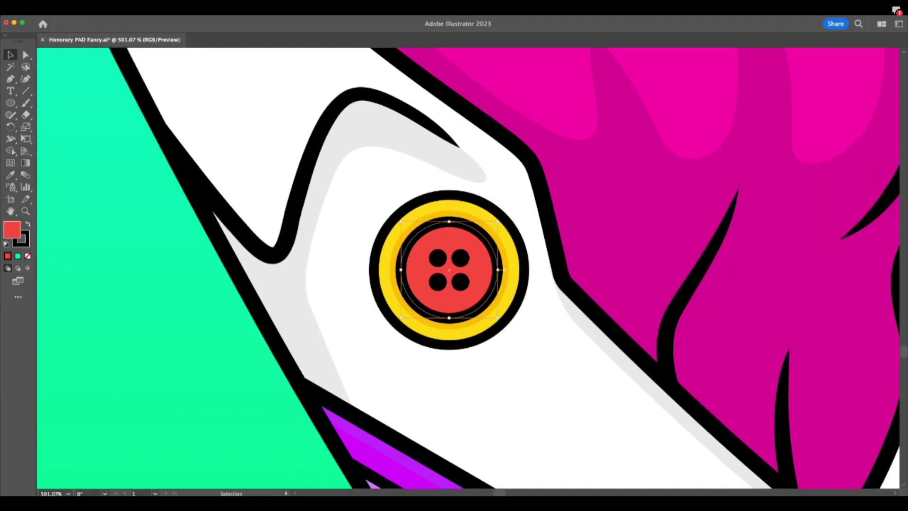
{"action": "key", "text": "shift+Tab"}
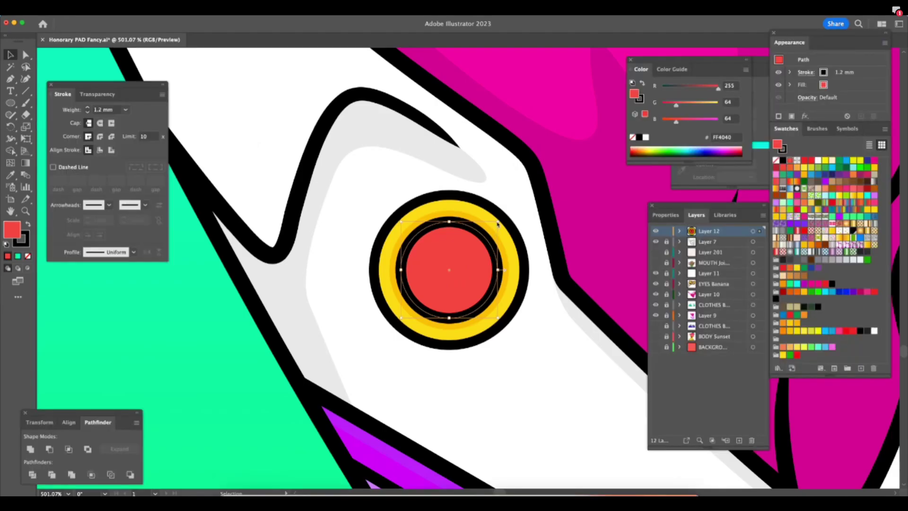
{"action": "left_click_drag", "start_coordinate": [497, 225], "coordinate": [487, 234]}
Remove the smaller circle's outline, fill it with darker red E20000, and arrange it behind the four thread holes.
{"action": "left_click", "coordinate": [23, 243]}
{"action": "left_click", "coordinate": [28, 255]}
{"action": "left_click", "coordinate": [20, 230]}
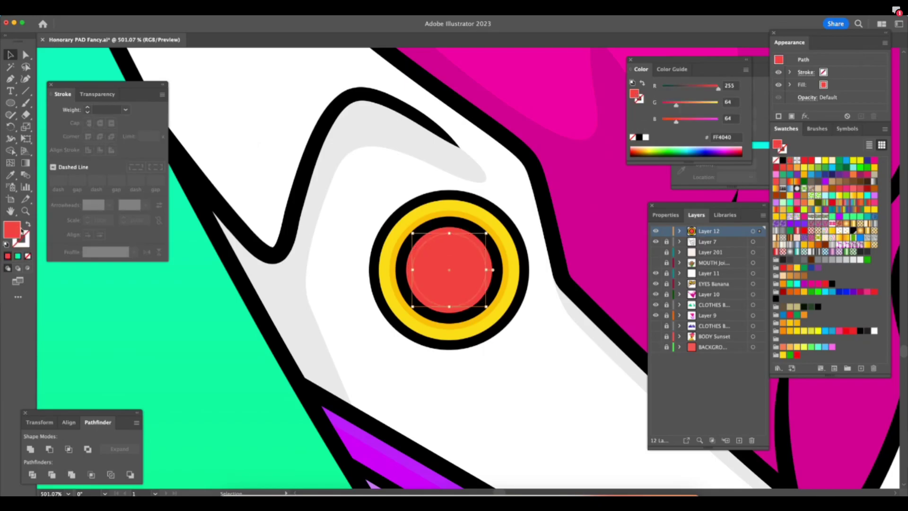
{"action": "key", "text": "shift+Tab"}
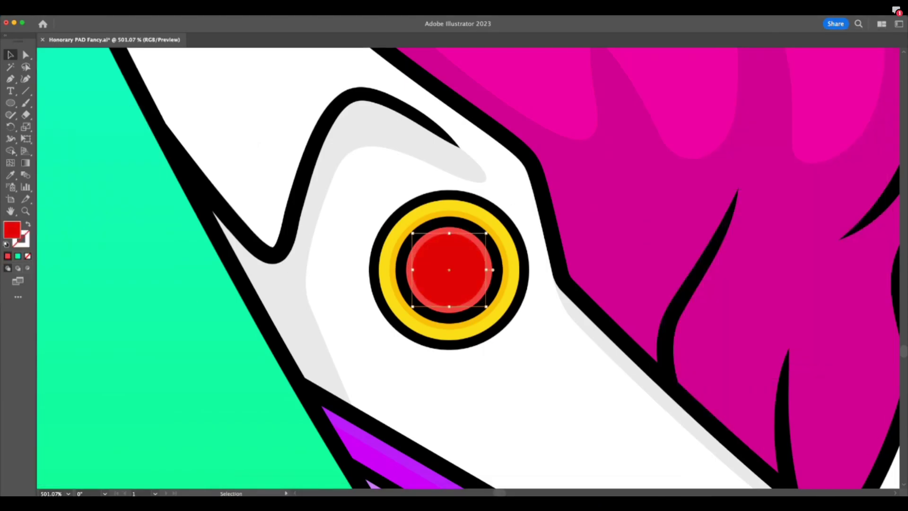
{"action": "key", "text": "shift+Tab"}
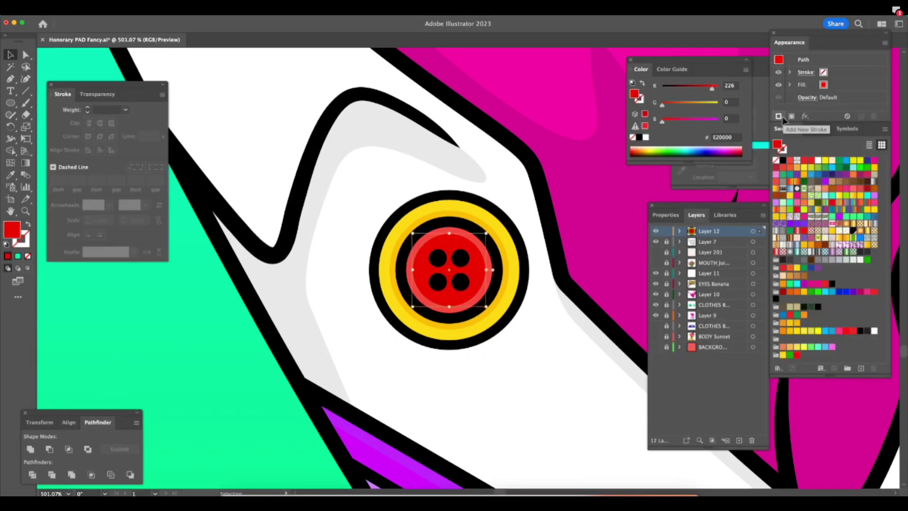
{"action": "left_click", "coordinate": [493, 357]}
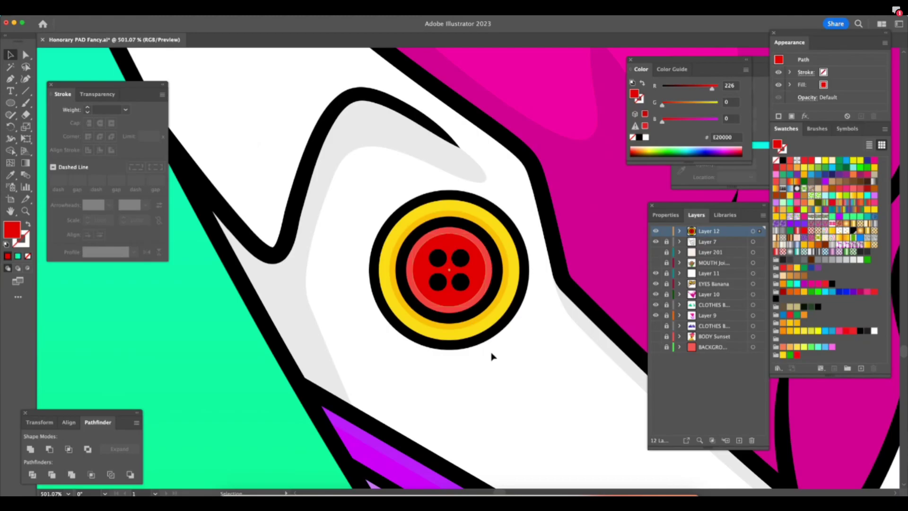
Duplicate the button's outer circle slightly downward behind the button and give the copy a solid black fill without an outline.
{"action": "left_click_drag", "start_coordinate": [479, 344], "coordinate": [477, 352]}
{"action": "key", "text": "super+["}
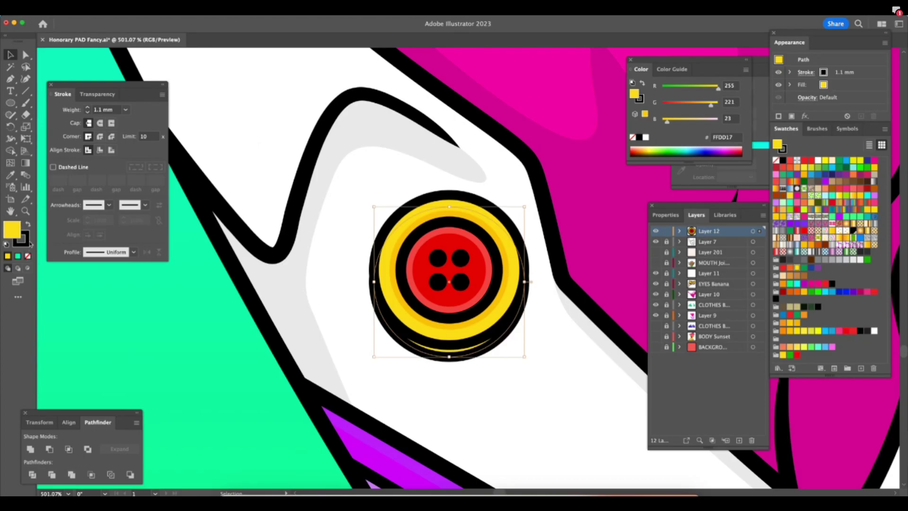
{"action": "left_click", "coordinate": [28, 226]}
{"action": "left_click", "coordinate": [27, 256]}
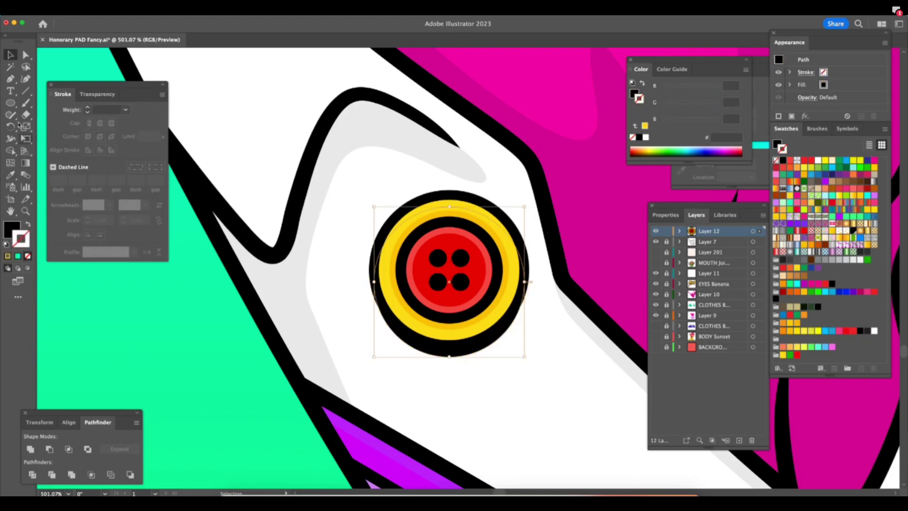
{"action": "left_click_drag", "start_coordinate": [525, 356], "coordinate": [500, 342]}
Turn the circle behind the button into a soft shadow by sampling the shirt's 10% opacity shading.
{"action": "key", "text": "i"}
{"action": "key", "text": "shift+x"}
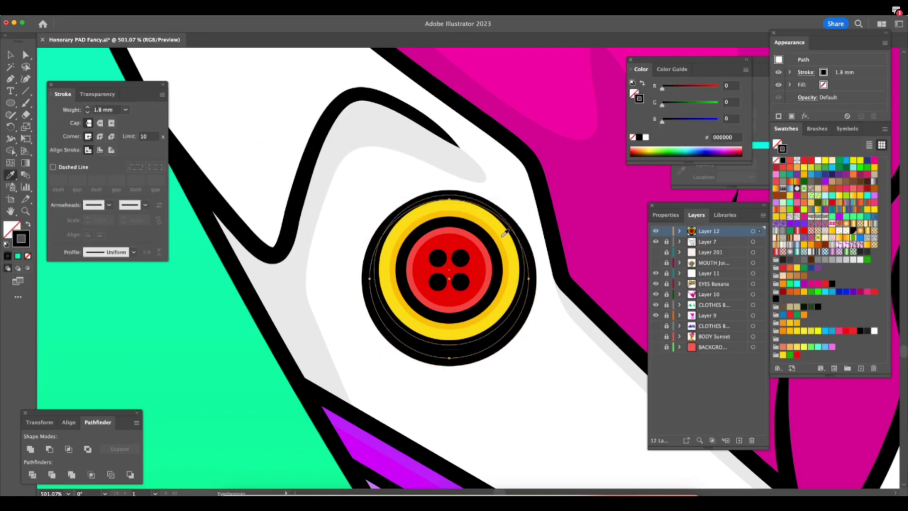
{"action": "left_click", "coordinate": [294, 303]}
{"action": "key", "text": "z"}
{"action": "left_click_drag", "start_coordinate": [535, 383], "coordinate": [387, 398]}
{"action": "scroll", "coordinate": [585, 409], "scroll_direction": "down", "scroll_amount": 2}
{"action": "left_click", "coordinate": [584, 428], "text": "super"}
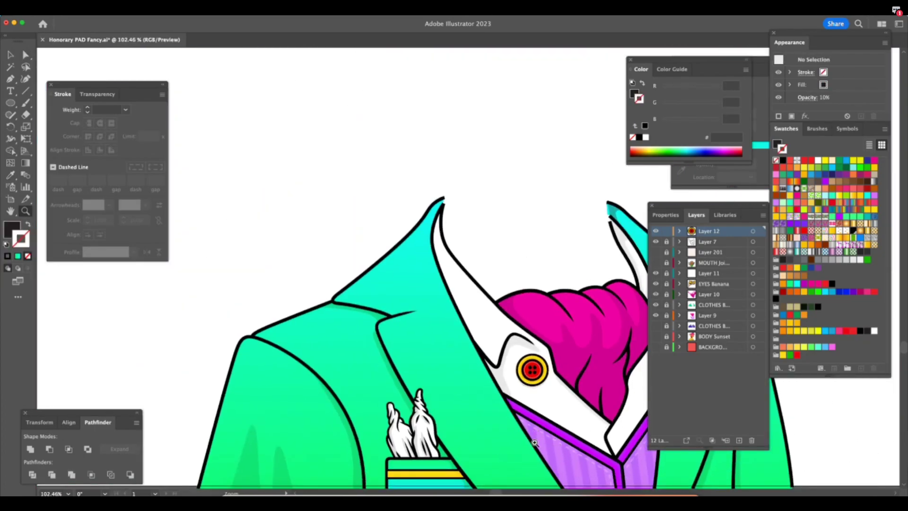
Try an orange FF9600 outline on the button's inner circle and undo it.
{"action": "left_click", "coordinate": [590, 426]}
{"action": "left_click_drag", "start_coordinate": [386, 143], "coordinate": [535, 147]}
{"action": "key", "text": "a"}
{"action": "left_click", "coordinate": [402, 235]}
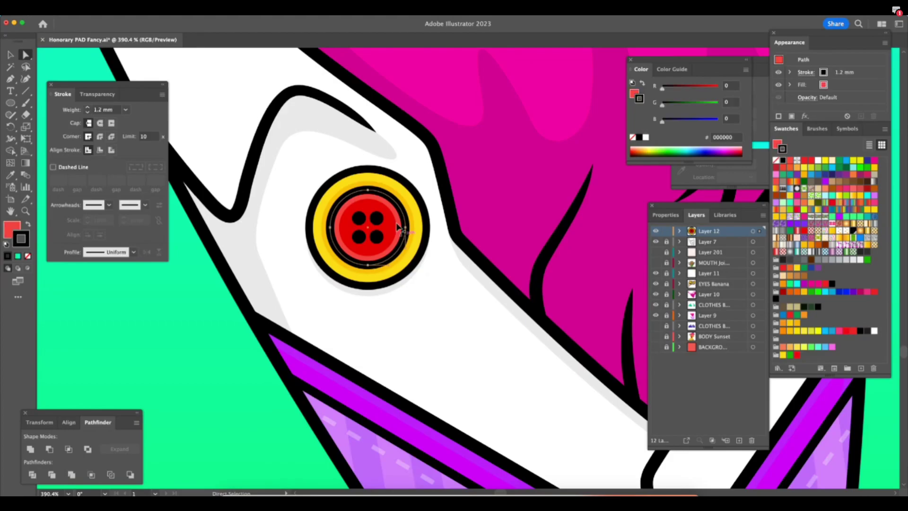
{"action": "key", "text": "z"}
{"action": "scroll", "coordinate": [433, 415], "scroll_direction": "down", "scroll_amount": 5}
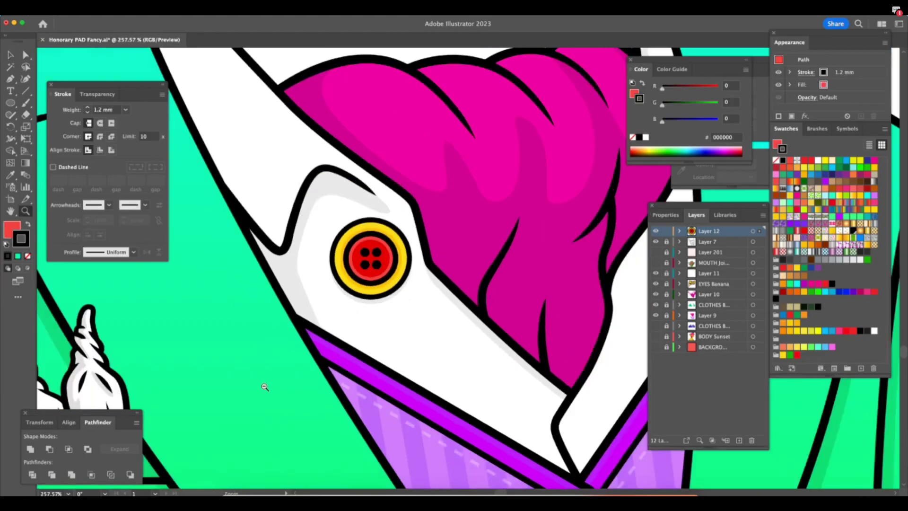
{"action": "left_click_drag", "start_coordinate": [433, 415], "coordinate": [360, 415]}
{"action": "key", "text": "a"}
{"action": "key", "text": "z"}
{"action": "left_click_drag", "start_coordinate": [425, 370], "coordinate": [681, 273]}
{"action": "left_click", "coordinate": [783, 284]}
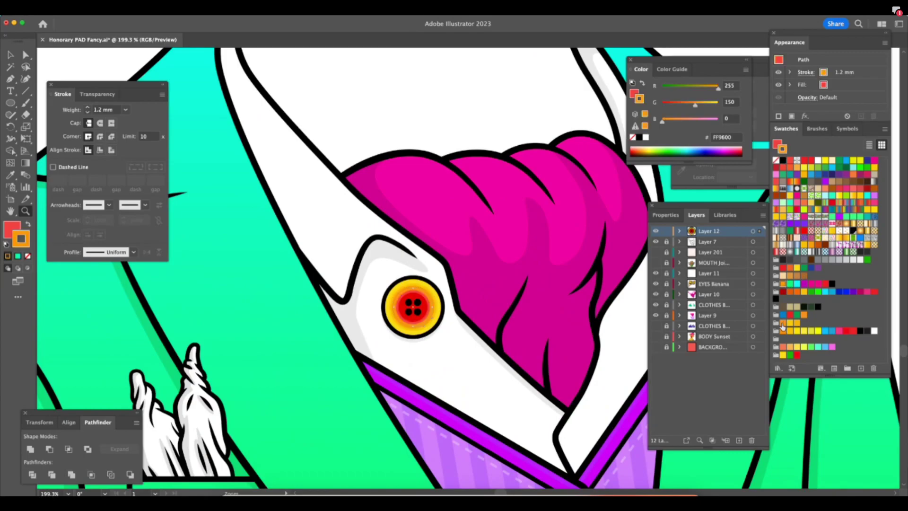
{"action": "key", "text": "super+z"}
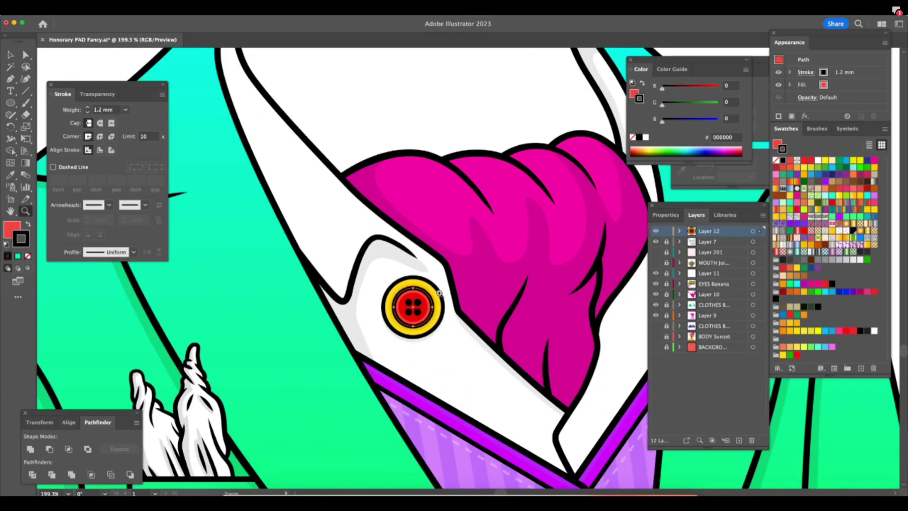
Fill the button's inner circle with orange FF9600 and the smaller circle inside it with yellow FFDD17.
{"action": "scroll", "coordinate": [428, 314], "scroll_direction": "up", "scroll_amount": 2}
{"action": "key", "text": "x"}
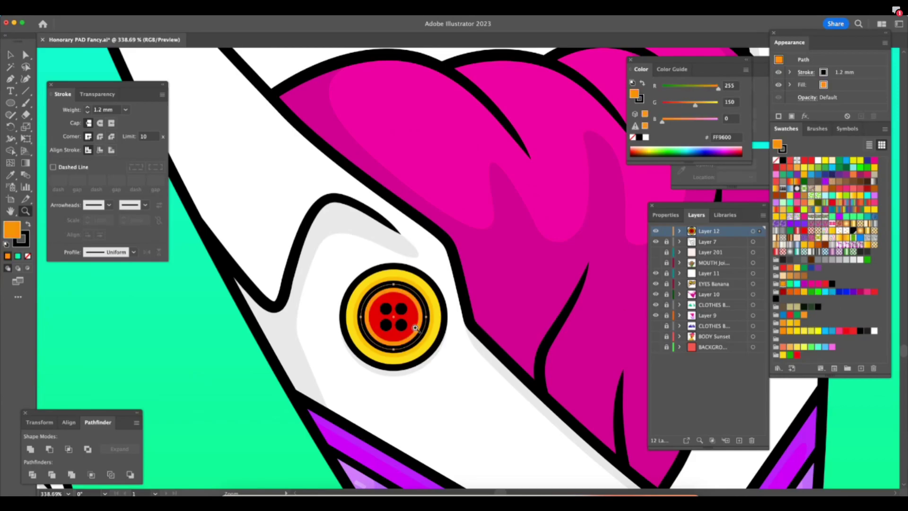
{"action": "key", "text": "a"}
{"action": "left_click", "coordinate": [413, 329]}
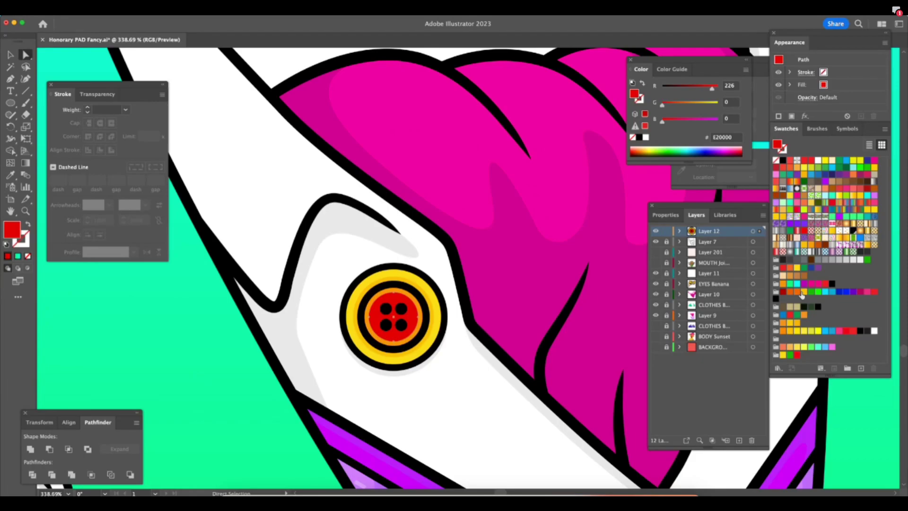
{"action": "left_click", "coordinate": [797, 270]}
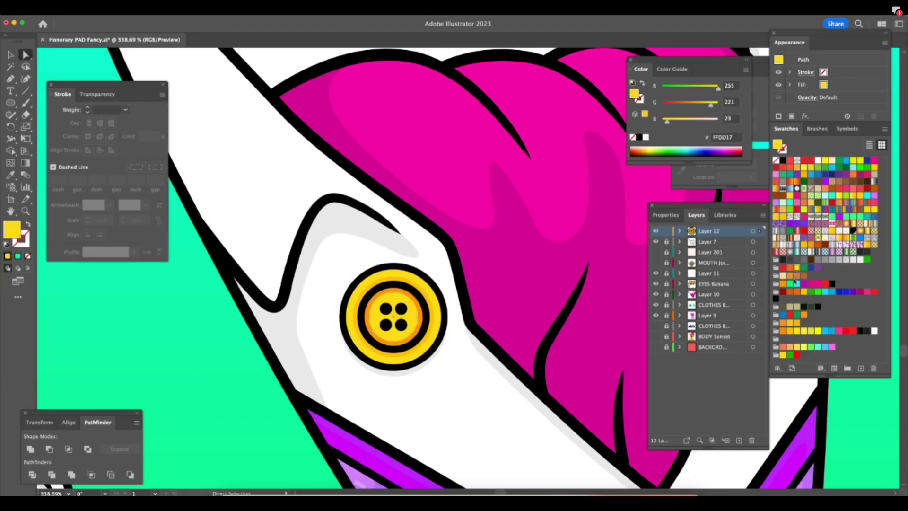
Set the opacity of the button's yellow centre circle to 44%.
{"action": "key", "text": "z"}
{"action": "left_click_drag", "start_coordinate": [449, 336], "coordinate": [462, 334]}
{"action": "key", "text": "a"}
{"action": "key", "text": "v"}
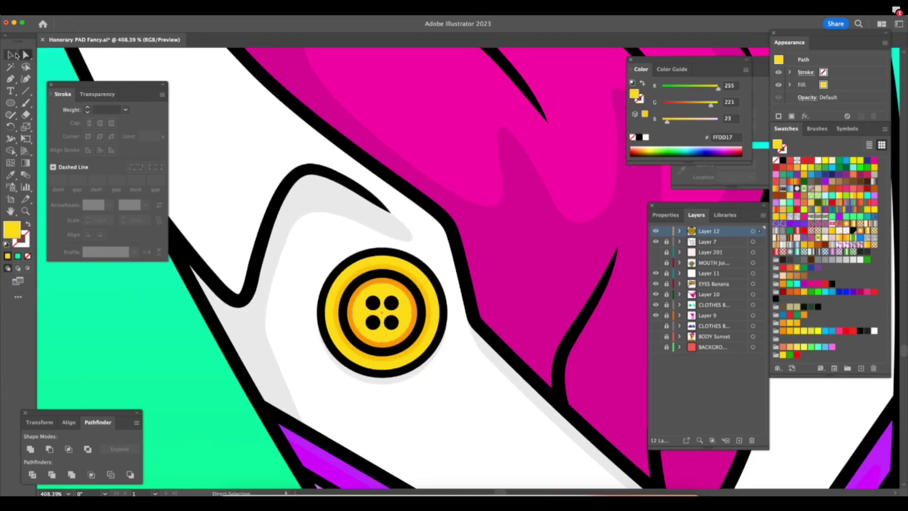
{"action": "left_click", "coordinate": [97, 94]}
{"action": "left_click", "coordinate": [158, 109]}
{"action": "left_click_drag", "start_coordinate": [151, 116], "coordinate": [135, 124]}
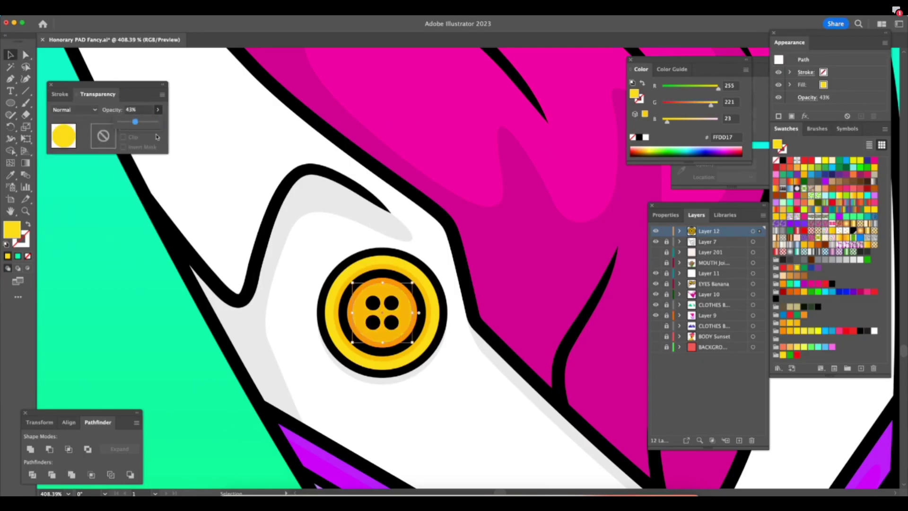
{"action": "left_click", "coordinate": [340, 210]}
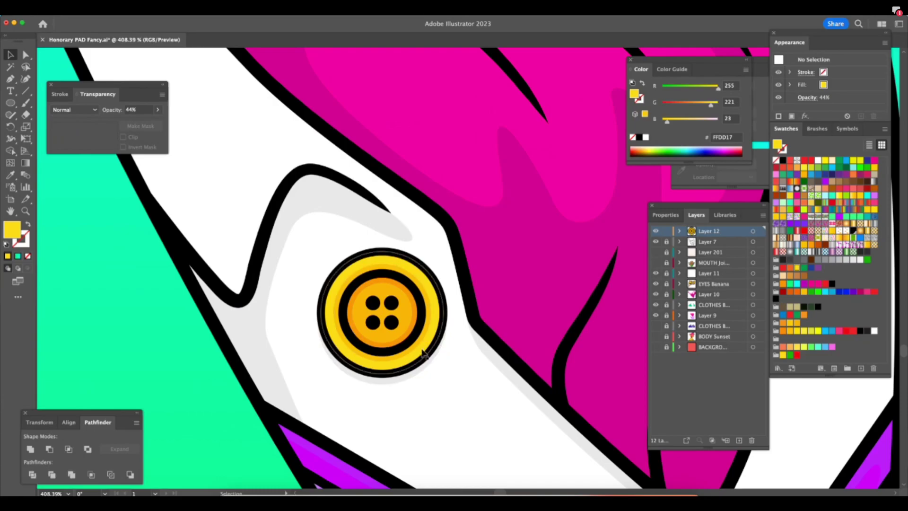
Fill the button's four thread holes with orange FF8A00.
{"action": "key", "text": "z"}
{"action": "left_click_drag", "start_coordinate": [449, 429], "coordinate": [198, 425]}
{"action": "left_click", "coordinate": [469, 416]}
{"action": "left_click", "coordinate": [470, 416]}
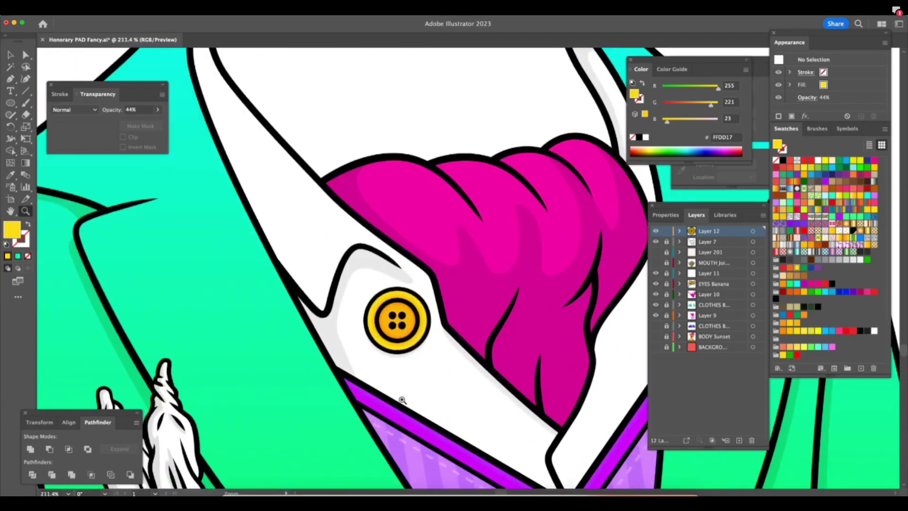
{"action": "key", "text": "v"}
{"action": "left_click_drag", "start_coordinate": [415, 369], "coordinate": [404, 329]}
{"action": "key", "text": "z"}
{"action": "left_click_drag", "start_coordinate": [441, 361], "coordinate": [513, 357]}
{"action": "left_click_drag", "start_coordinate": [373, 287], "coordinate": [422, 229]}
{"action": "key", "text": "a"}
{"action": "key", "text": "super+shift+a"}
{"action": "left_click", "coordinate": [370, 284]}
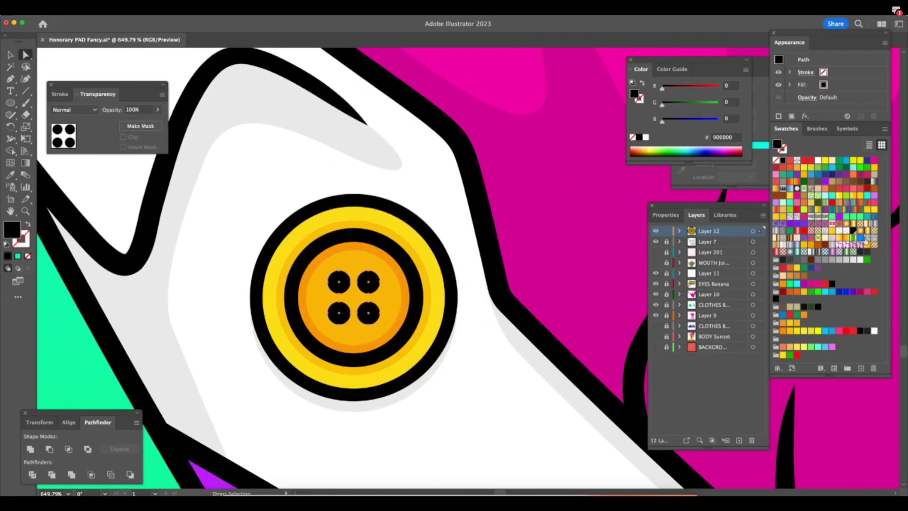
{"action": "left_click", "coordinate": [805, 315]}
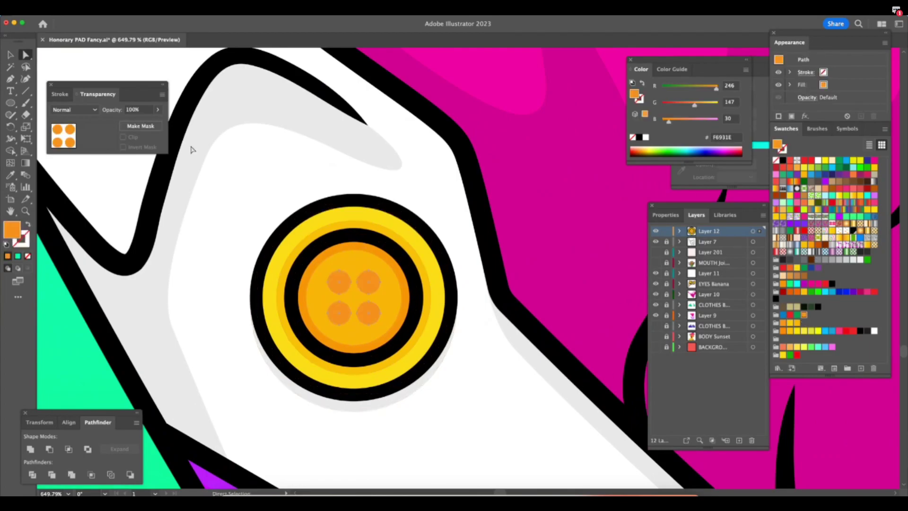
{"action": "left_click", "coordinate": [784, 332]}
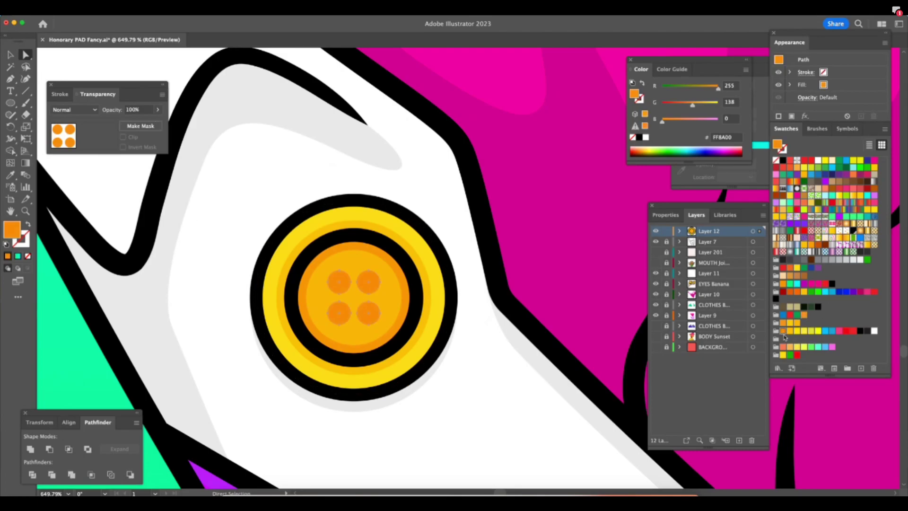
Examine the recoloured button at smaller scale against the shirt, vest and jacket.
{"action": "left_click", "coordinate": [537, 412]}
{"action": "key", "text": "z"}
{"action": "left_click_drag", "start_coordinate": [538, 409], "coordinate": [468, 419]}
{"action": "left_click_drag", "start_coordinate": [571, 428], "coordinate": [510, 443]}
{"action": "scroll", "coordinate": [511, 442], "scroll_direction": "right", "scroll_amount": 6}
{"action": "scroll", "coordinate": [511, 443], "scroll_direction": "down", "scroll_amount": 2}
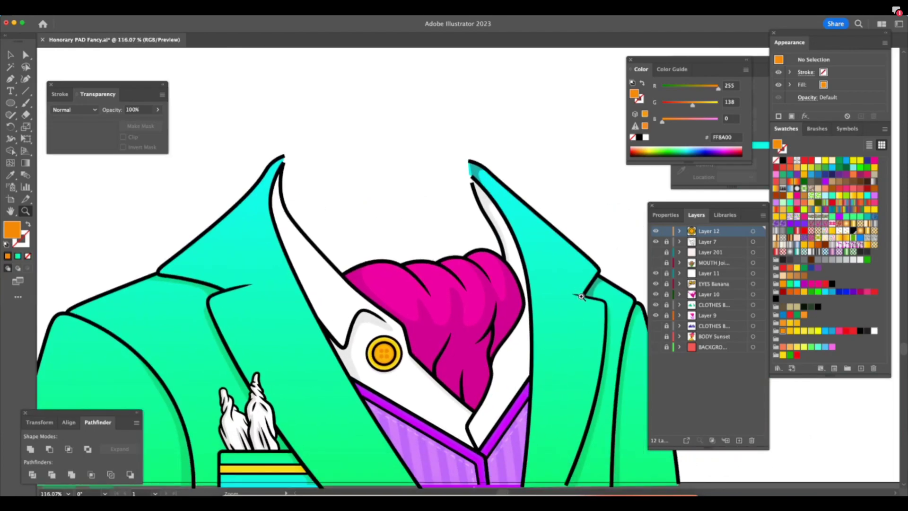
Examine the whole coloured outfit on the artboard, from the collar and scarf to the jacket pocket and sleeves.
{"action": "scroll", "coordinate": [587, 314], "scroll_direction": "down", "scroll_amount": 2}
{"action": "scroll", "coordinate": [587, 315], "scroll_direction": "right", "scroll_amount": 2}
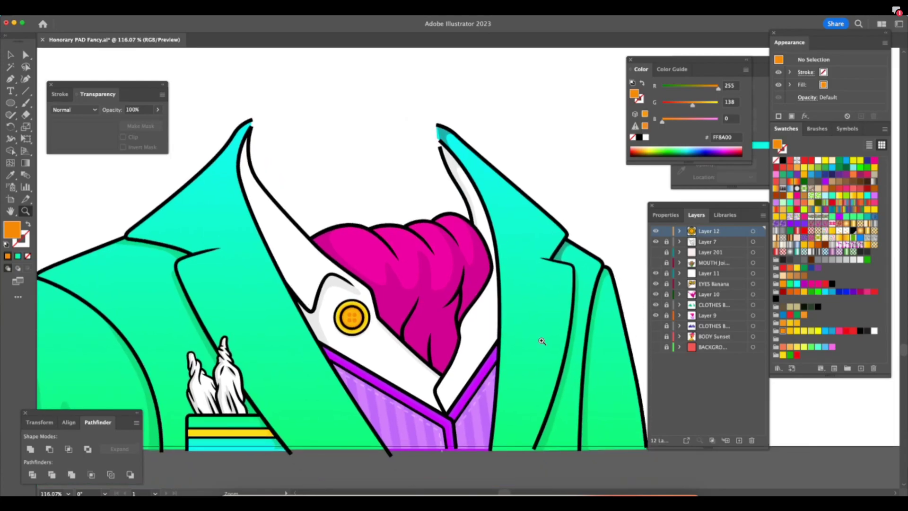
{"action": "scroll", "coordinate": [540, 351], "scroll_direction": "left", "scroll_amount": 3}
{"action": "scroll", "coordinate": [540, 351], "scroll_direction": "up", "scroll_amount": 1}
{"action": "scroll", "coordinate": [540, 353], "scroll_direction": "right", "scroll_amount": 4}
{"action": "scroll", "coordinate": [540, 352], "scroll_direction": "down", "scroll_amount": 1}
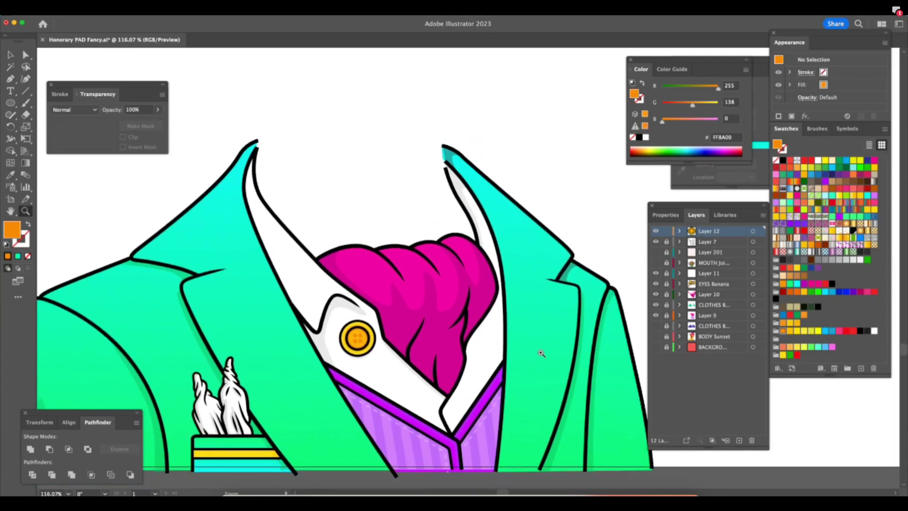
{"action": "scroll", "coordinate": [542, 363], "scroll_direction": "down", "scroll_amount": 3}
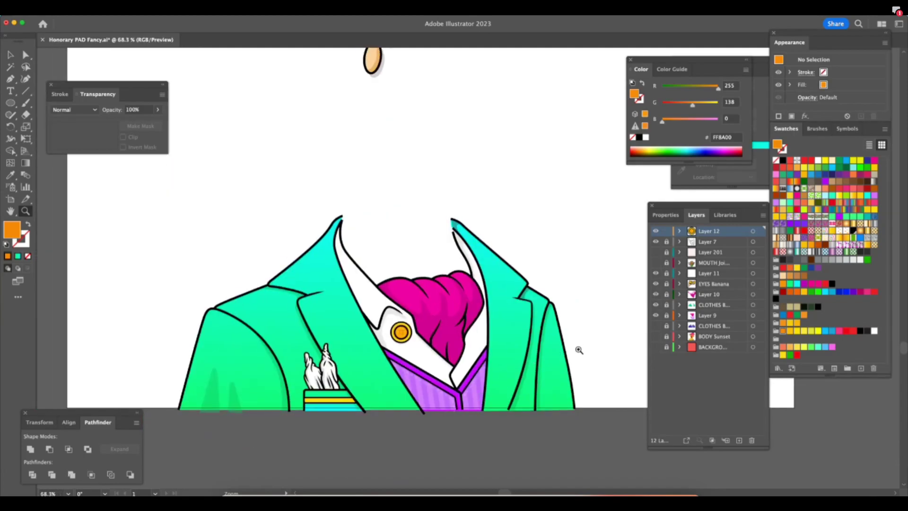
{"action": "scroll", "coordinate": [579, 350], "scroll_direction": "up", "scroll_amount": 2}
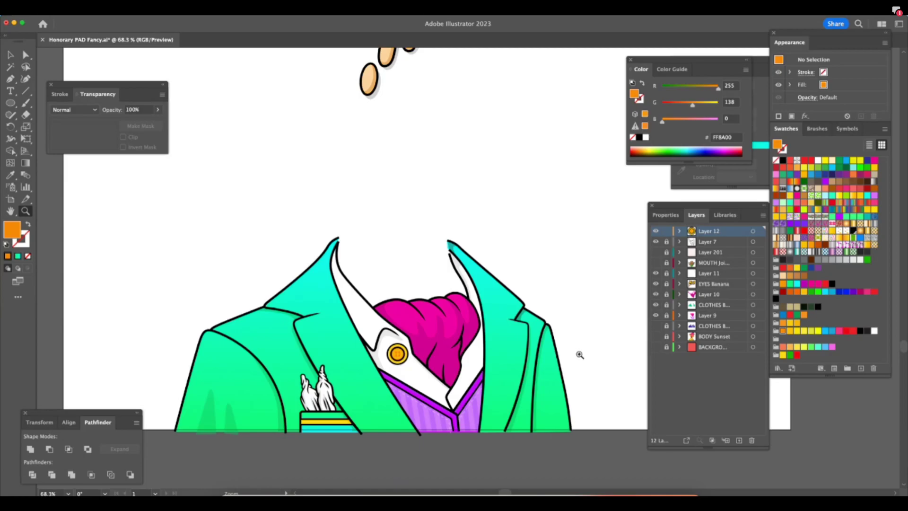
Save the changes to Honorary PAD Fancy.ai.
{"action": "left_click", "coordinate": [10, 55]}
{"action": "key", "text": "Tab"}
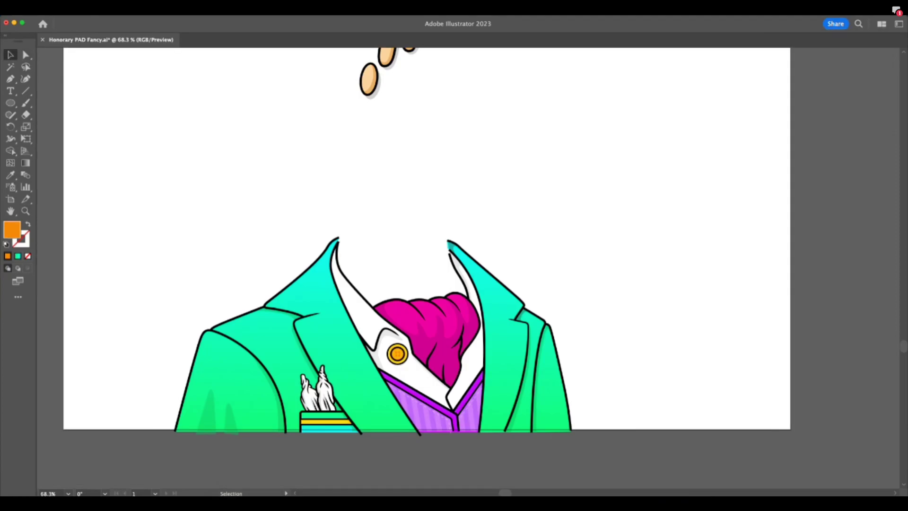
{"action": "key", "text": "Tab"}
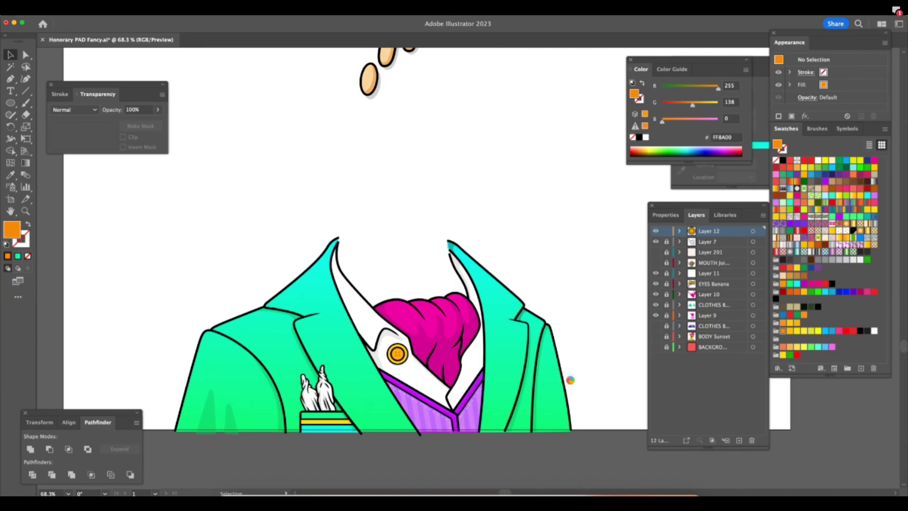
{"action": "key", "text": "Tab"}
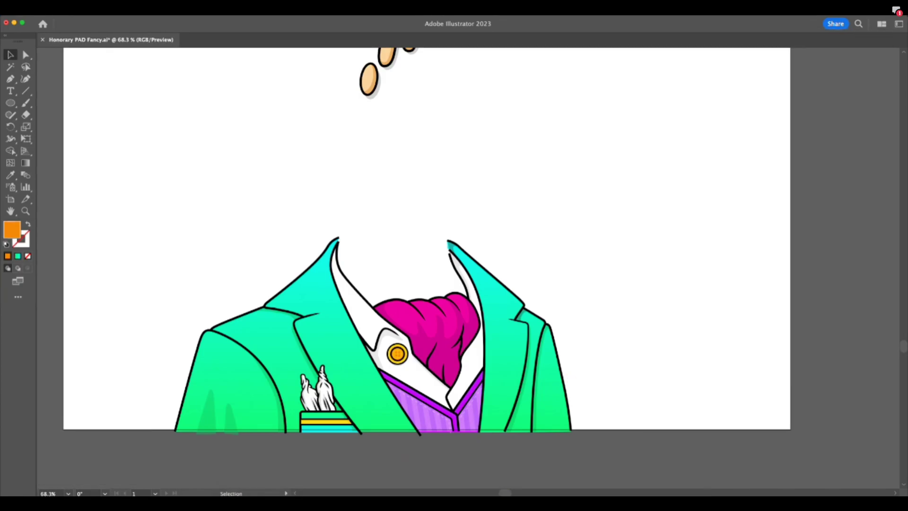
{"action": "key", "text": "Tab"}
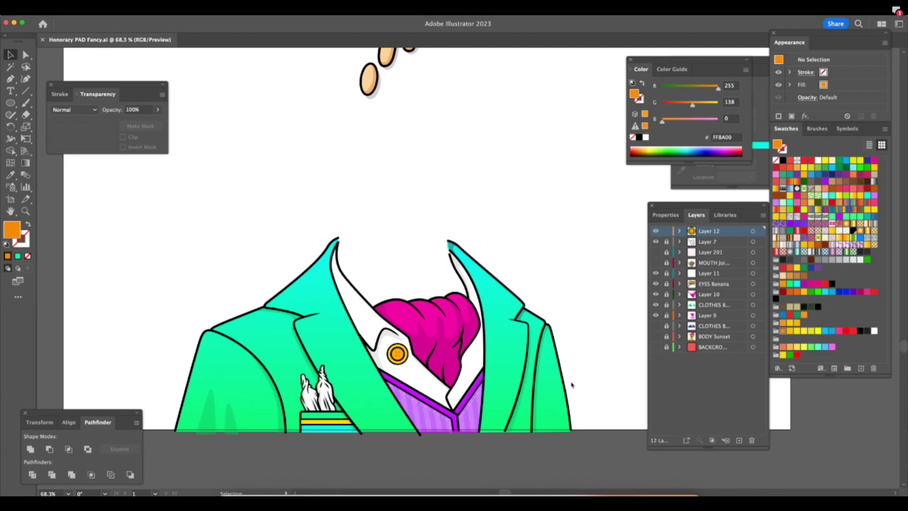
Open the skateboard artwork file Guy Fawkes Tutenkamun.ai and look over its boards.
{"action": "key", "text": "Tab"}
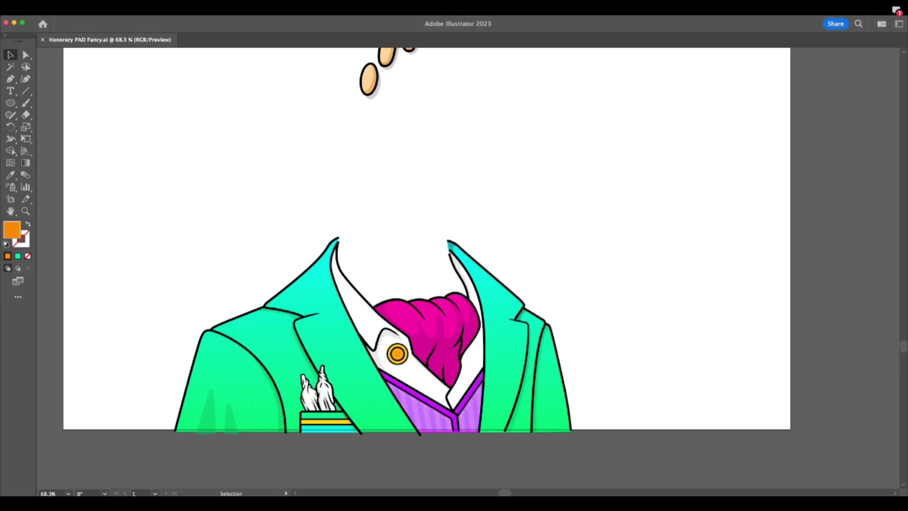
{"action": "key", "text": "Tab"}
{"action": "key", "text": "Tab"}
{"action": "key", "text": "Tab"}
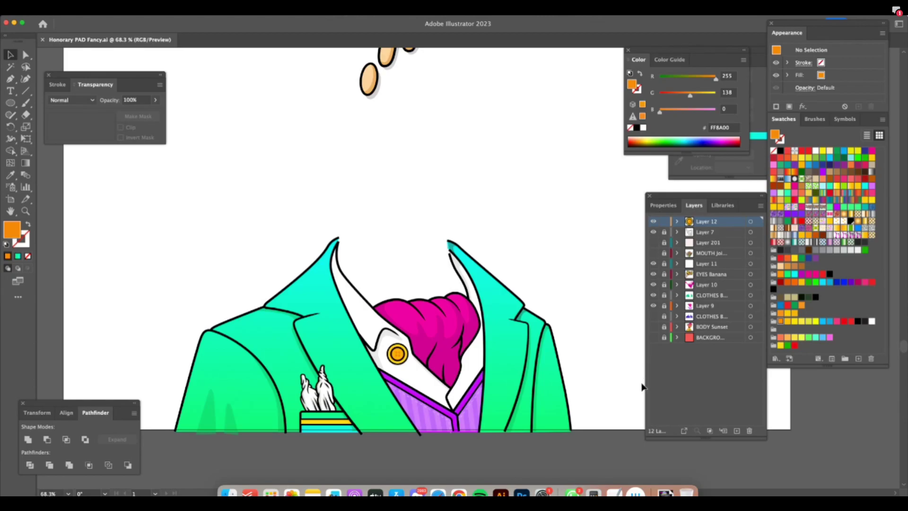
{"action": "key", "text": "Tab"}
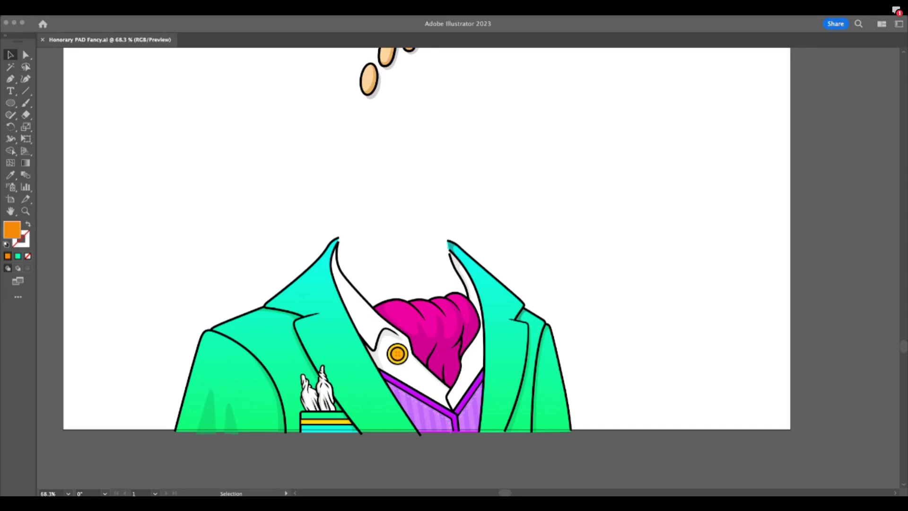
{"action": "key", "text": "super+Tab"}
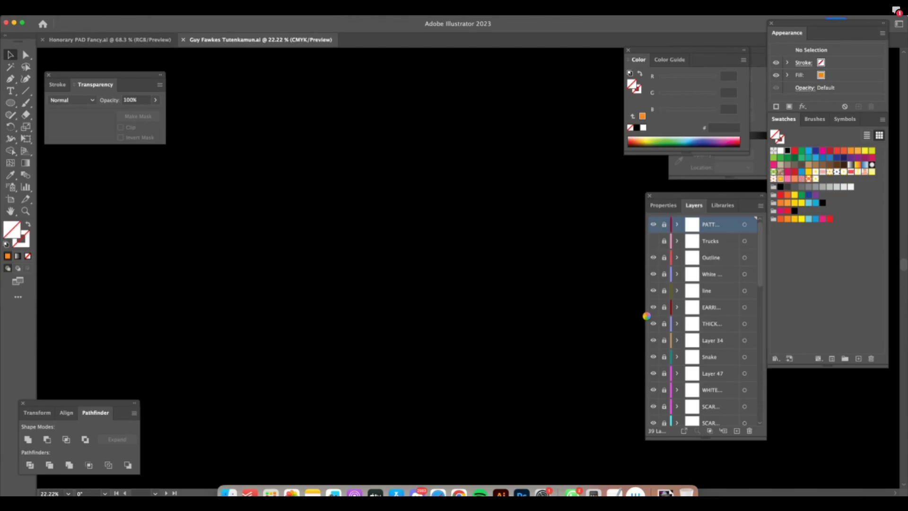
{"action": "key", "text": "super+Tab"}
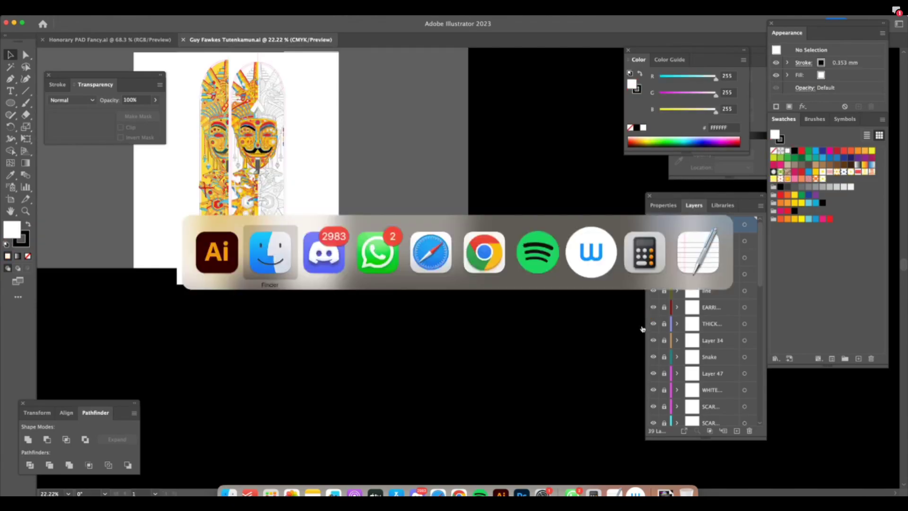
{"action": "key", "text": "Escape"}
{"action": "key", "text": "shift+Tab"}
{"action": "key", "text": "shift+Tab"}
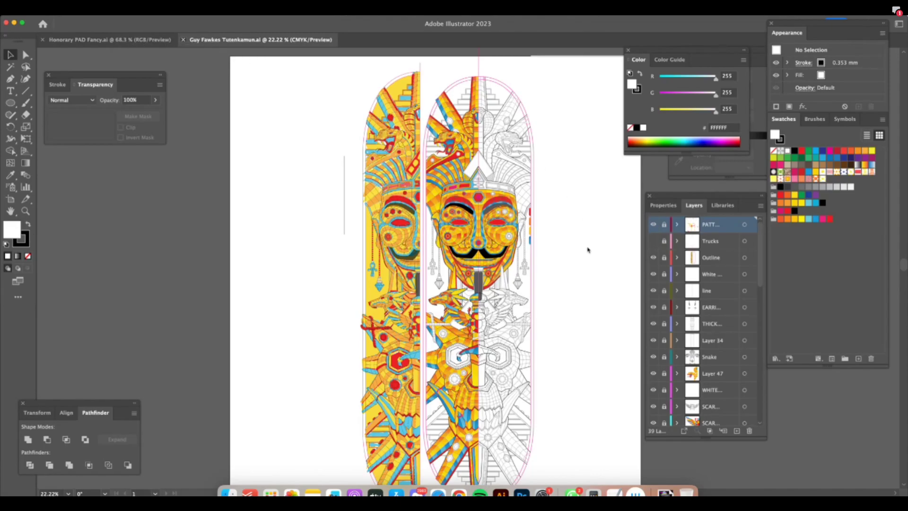
Close Guy Fawkes Tutenkamun.ai and open Guy Fawkes Tutenkamun 002.ai instead.
{"action": "key", "text": "super+w"}
{"action": "key", "text": "Tab"}
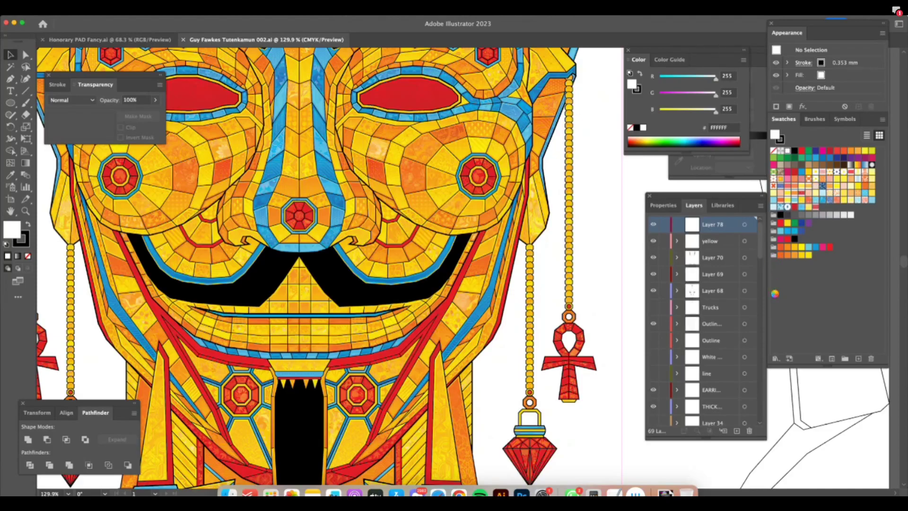
{"action": "key", "text": "super+plus"}
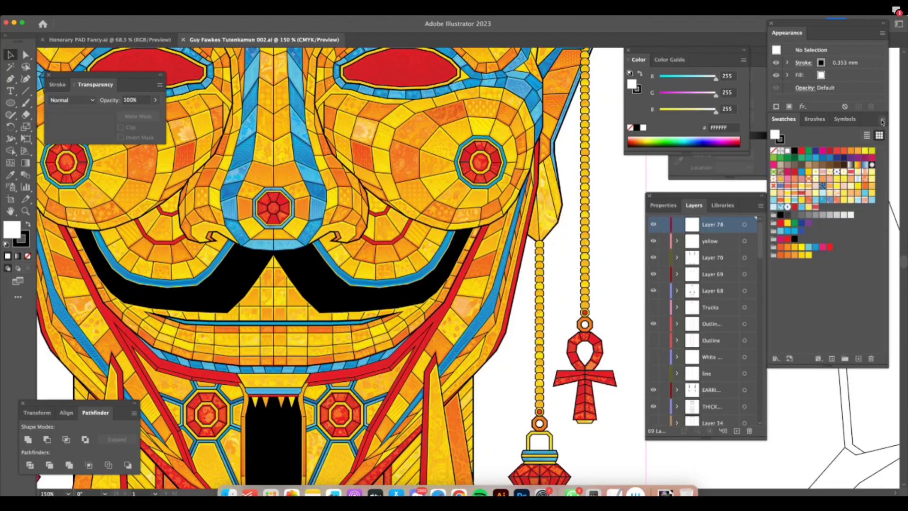
Save the pattern and colour swatches of Guy Fawkes Tutenkamun 002.ai as a swatch library named Skasteboard Patterns.
{"action": "key", "text": "shift+Tab"}
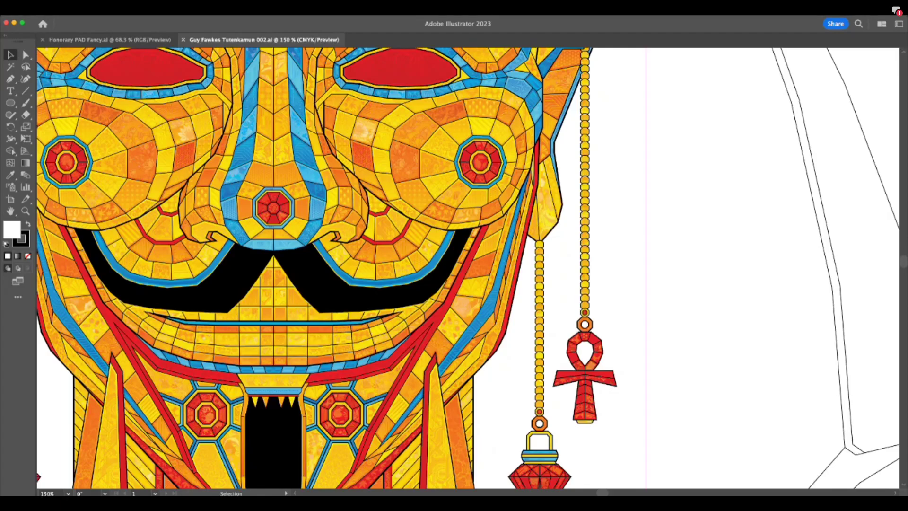
{"action": "key", "text": "shift+Tab"}
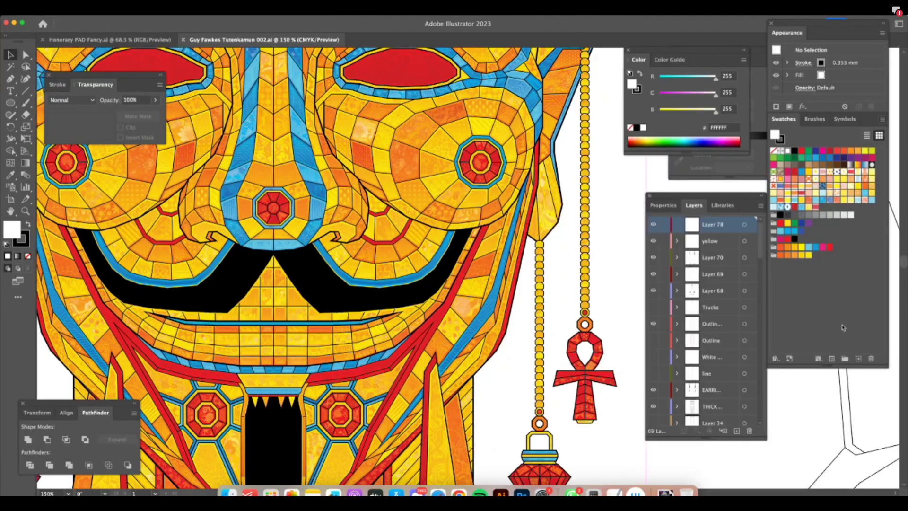
{"action": "key", "text": "shift+Tab"}
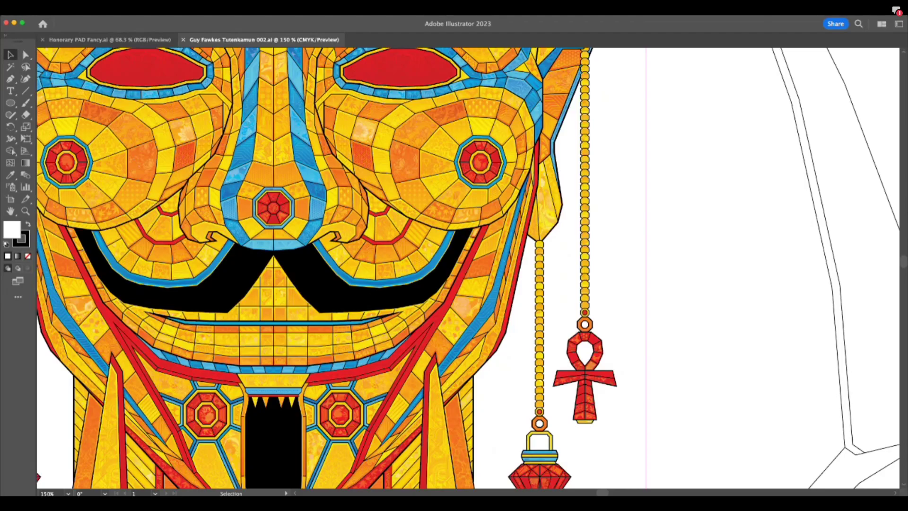
{"action": "key", "text": "Tab"}
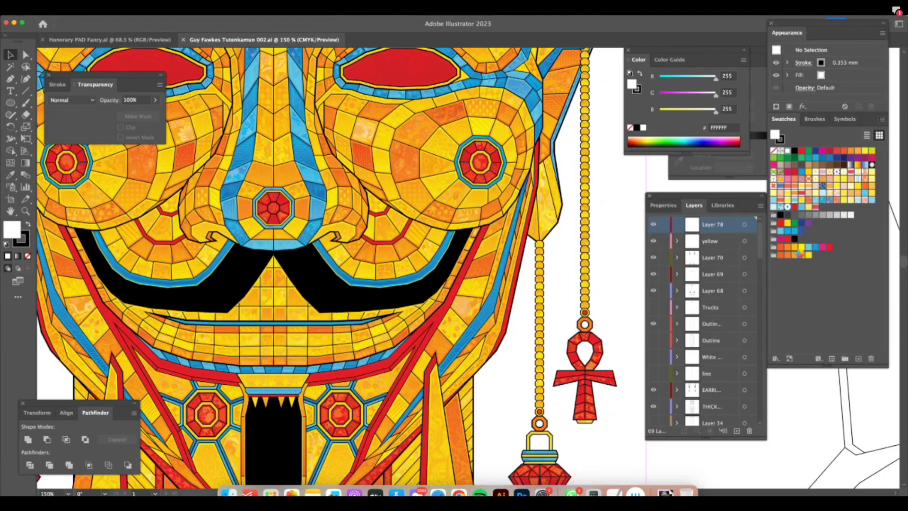
{"action": "key", "text": "Tab"}
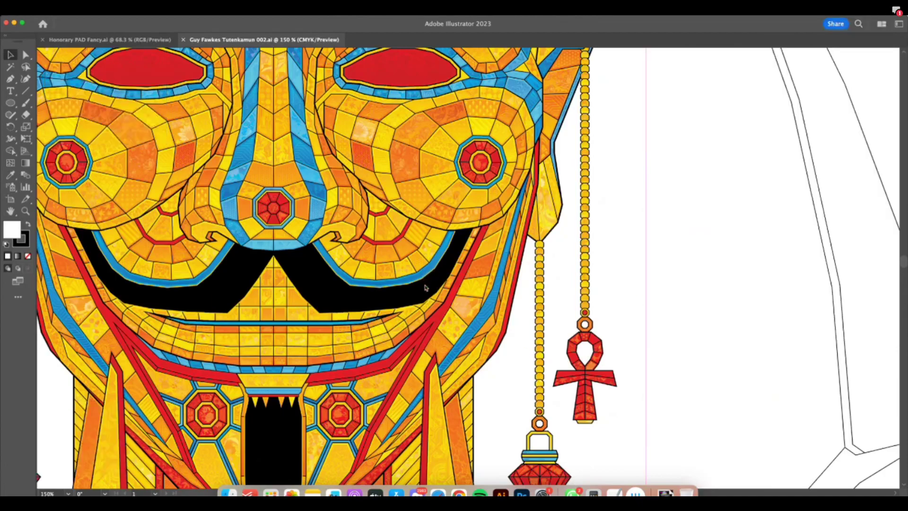
{"action": "key", "text": "Tab"}
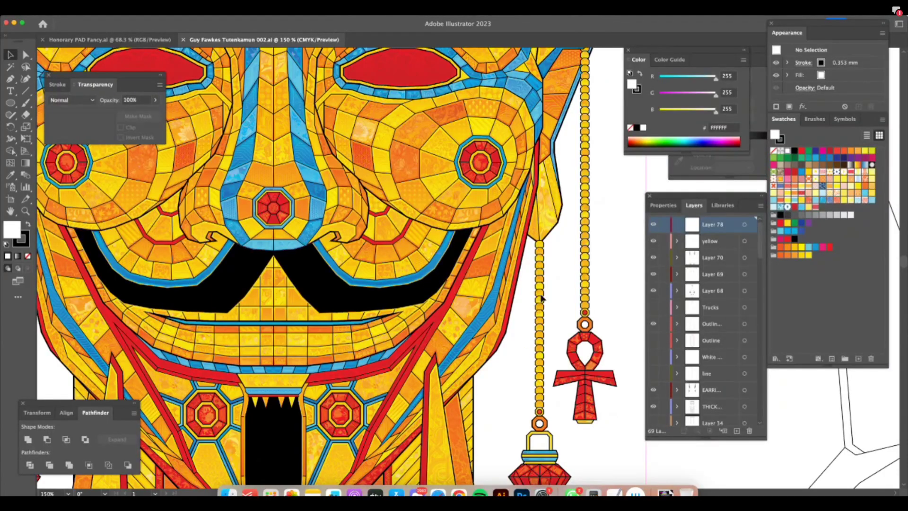
Open the Skasteboard Patterns swatch library in Honorary PAD Fancy.ai and enlarge it enough to show all its swatches.
{"action": "left_click", "coordinate": [152, 43]}
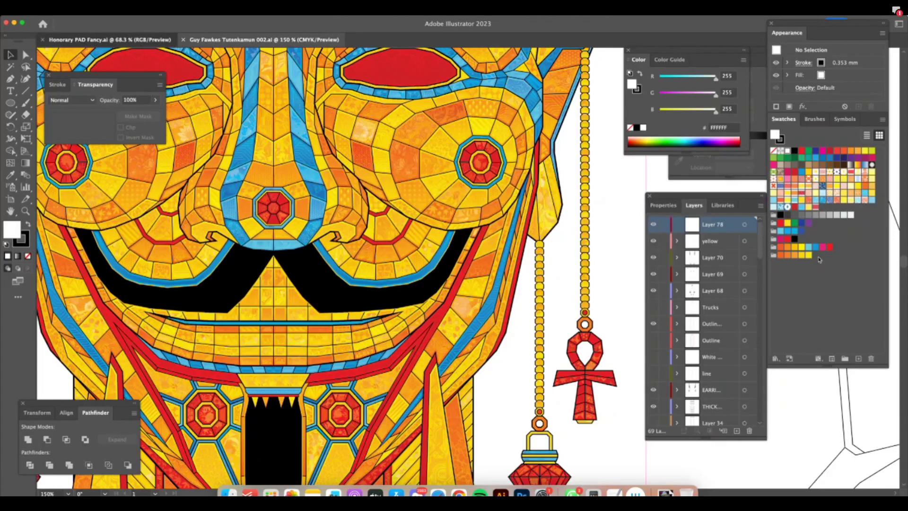
{"action": "key", "text": "Tab"}
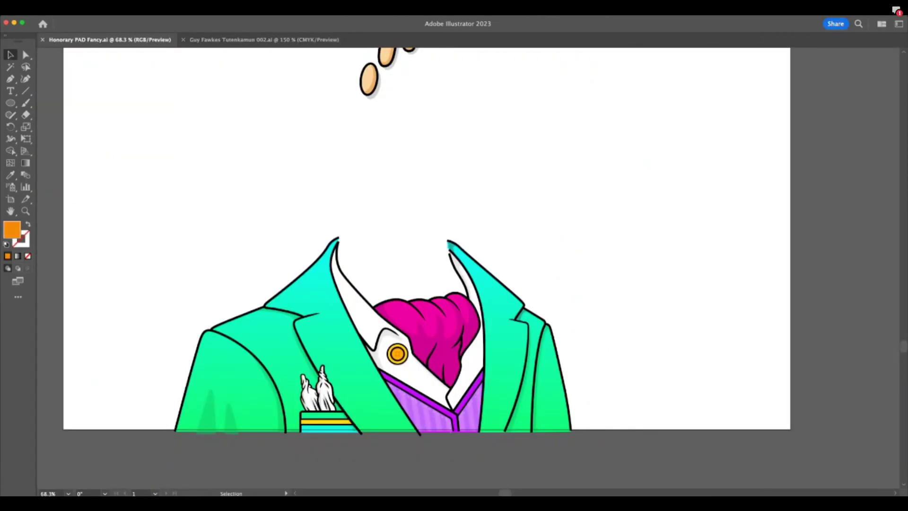
{"action": "key", "text": "Tab"}
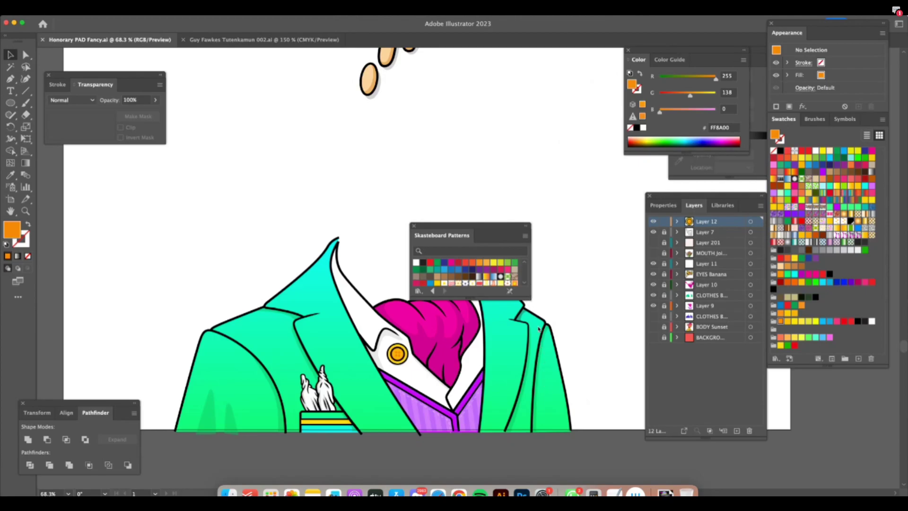
{"action": "left_click_drag", "start_coordinate": [530, 300], "coordinate": [549, 390]}
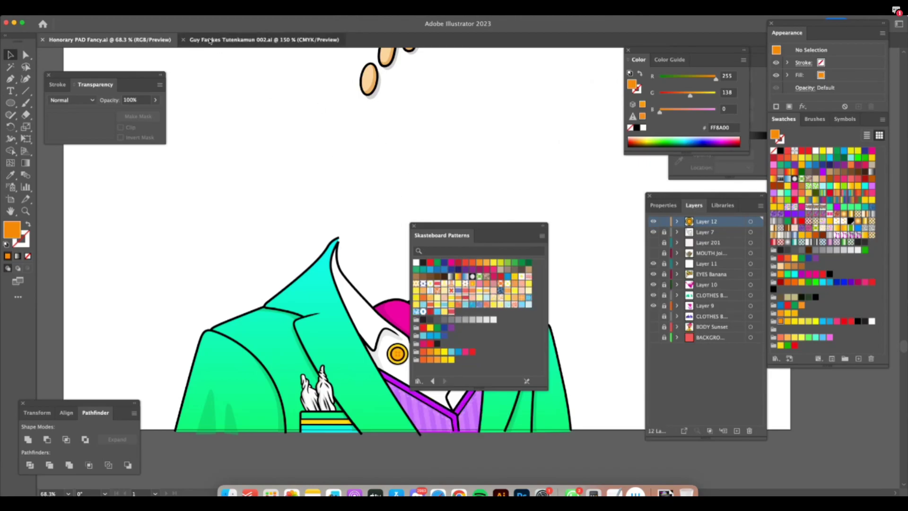
Close Guy Fawkes Tutenkamun 002.ai and move the Skasteboard Patterns library clear of the outfit, above the jacket.
{"action": "left_click", "coordinate": [188, 40]}
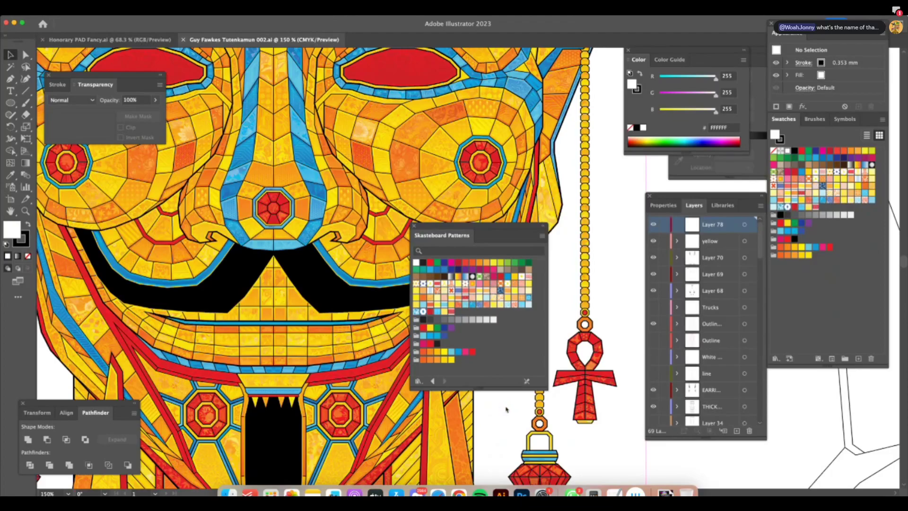
{"action": "key", "text": "super+w"}
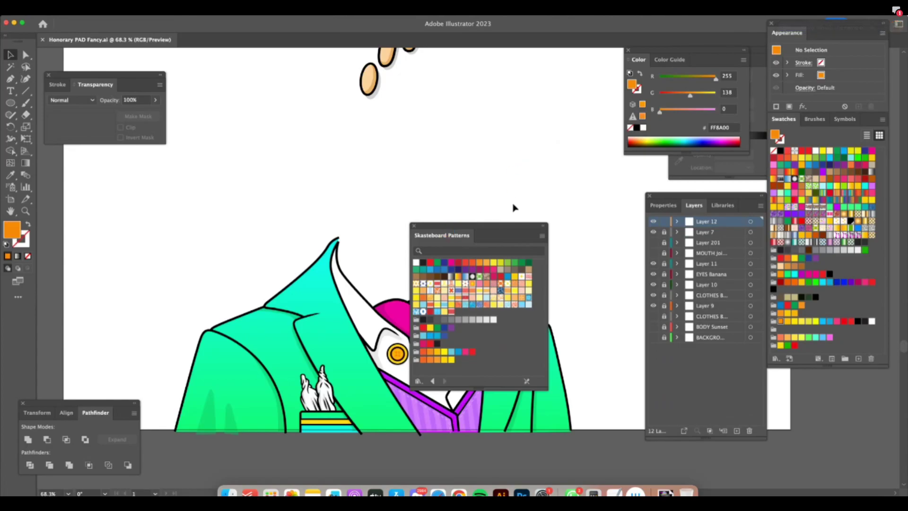
{"action": "left_click_drag", "start_coordinate": [507, 234], "coordinate": [557, 86]}
{"action": "scroll", "coordinate": [506, 336], "scroll_direction": "right", "scroll_amount": 3}
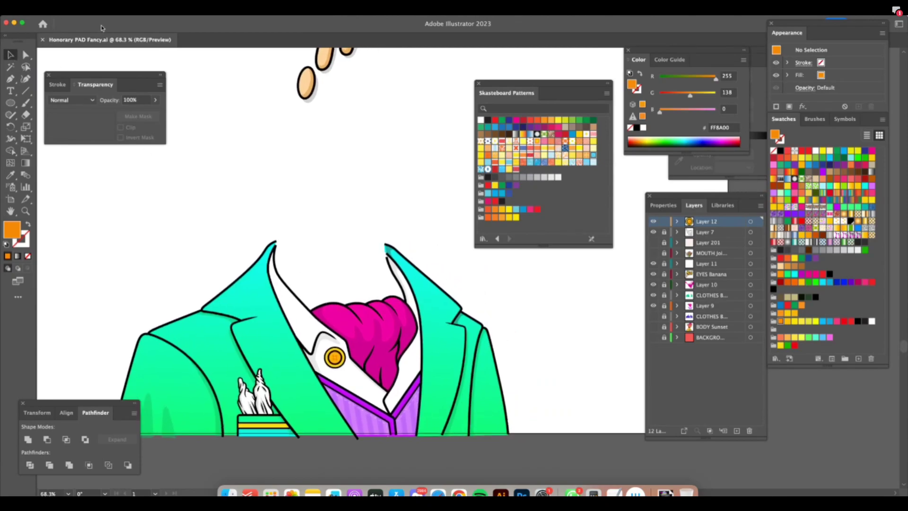
Open the PAD Honoraries MASTER.ai file alongside Honorary PAD Fancy.ai.
{"action": "key", "text": "shift+Tab"}
{"action": "key", "text": "shift+Tab"}
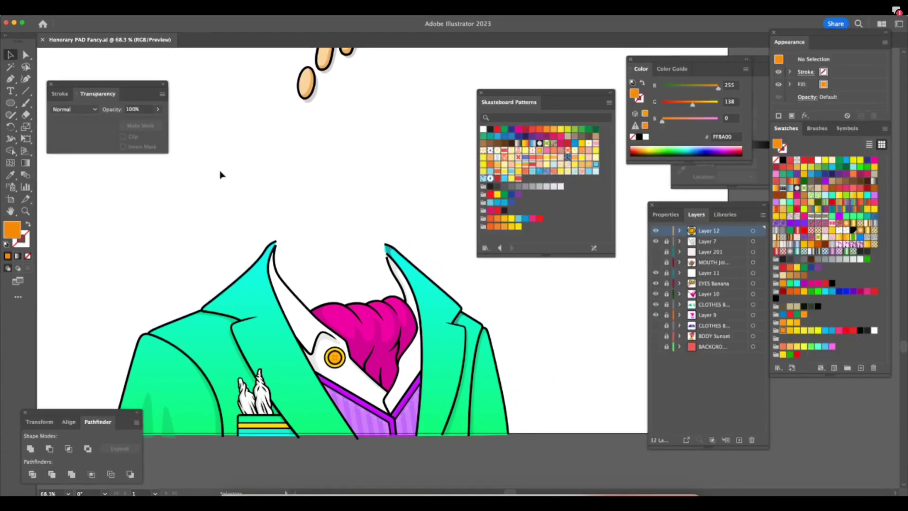
{"action": "key", "text": "shift+Tab"}
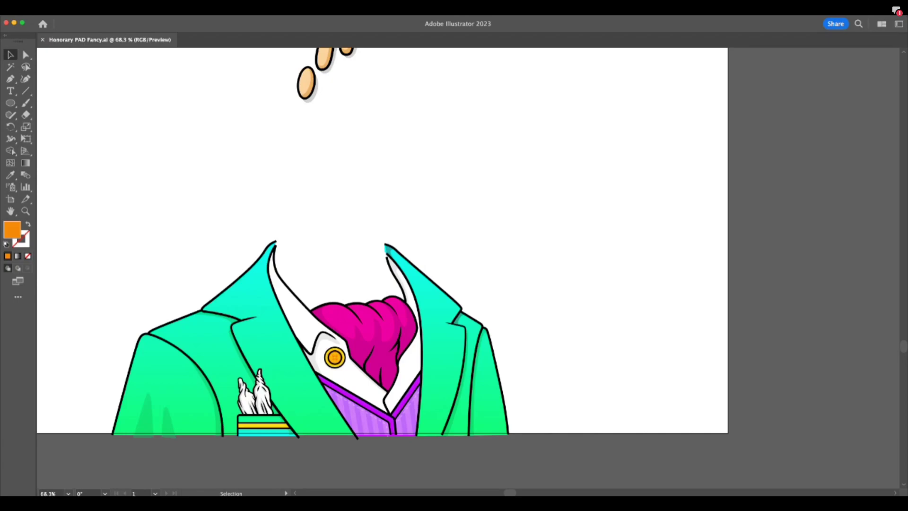
{"action": "key", "text": "shift+Tab"}
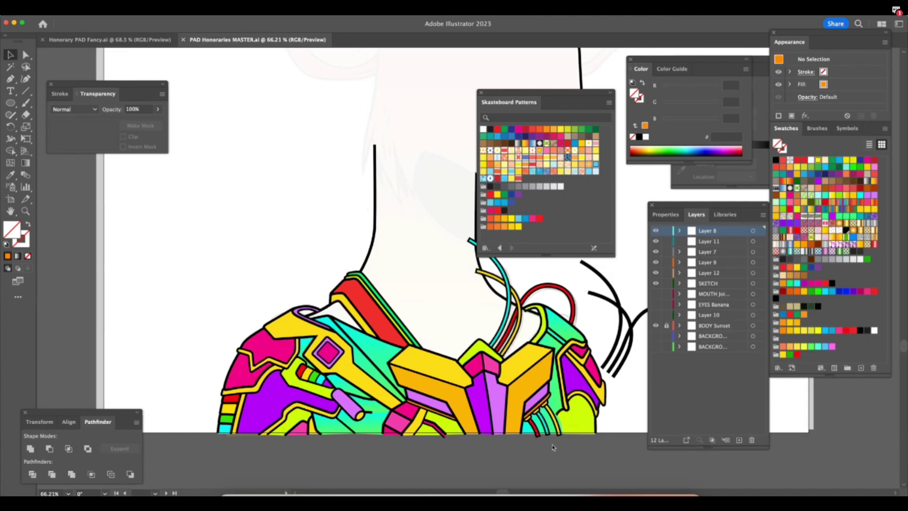
Make Layer 10 visible in PAD Honoraries MASTER.ai.
{"action": "key", "text": "super+minus"}
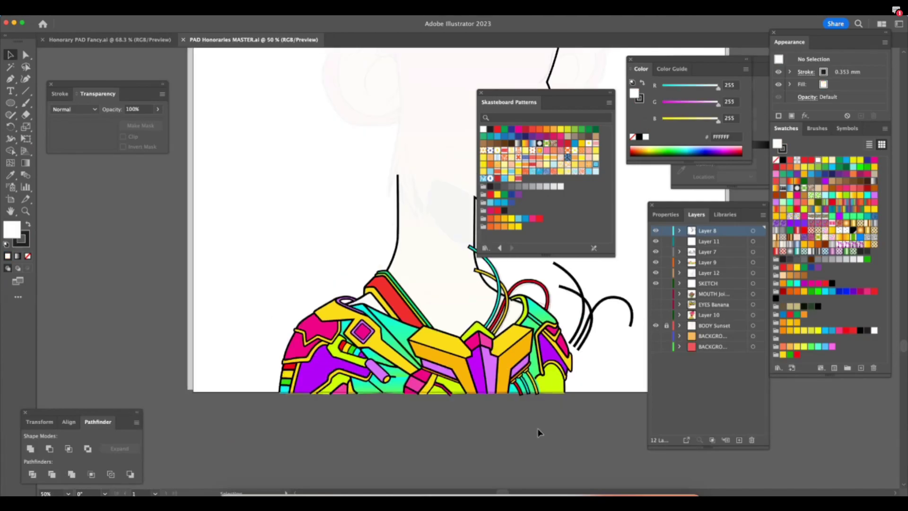
{"action": "scroll", "coordinate": [539, 438], "scroll_direction": "up", "scroll_amount": 5}
{"action": "scroll", "coordinate": [538, 438], "scroll_direction": "right", "scroll_amount": 5}
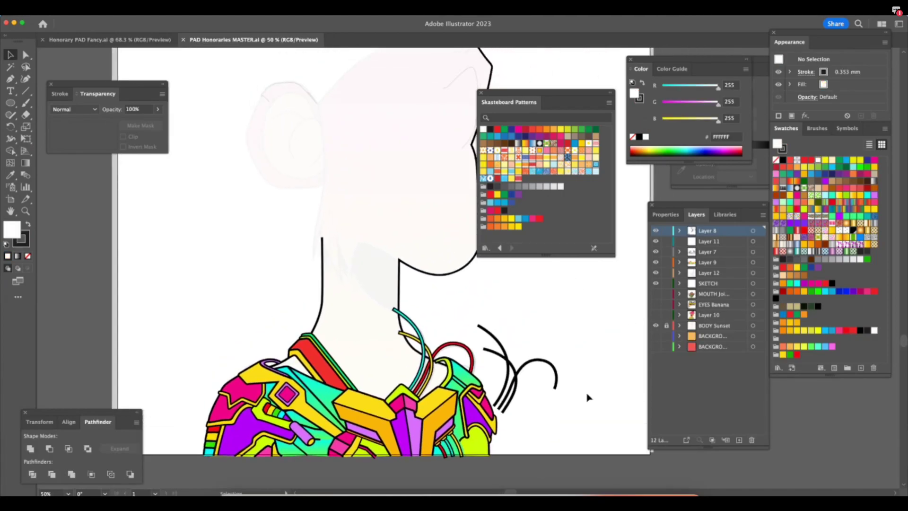
{"action": "left_click", "coordinate": [655, 315]}
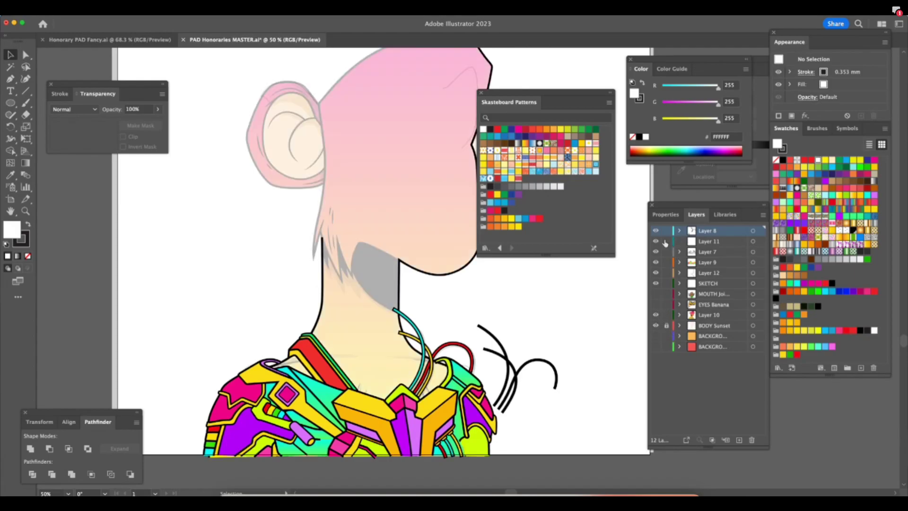
Hide the SKETCH layer in PAD Honoraries MASTER.ai, view the artwork unobstructed and close the file.
{"action": "left_click", "coordinate": [656, 283]}
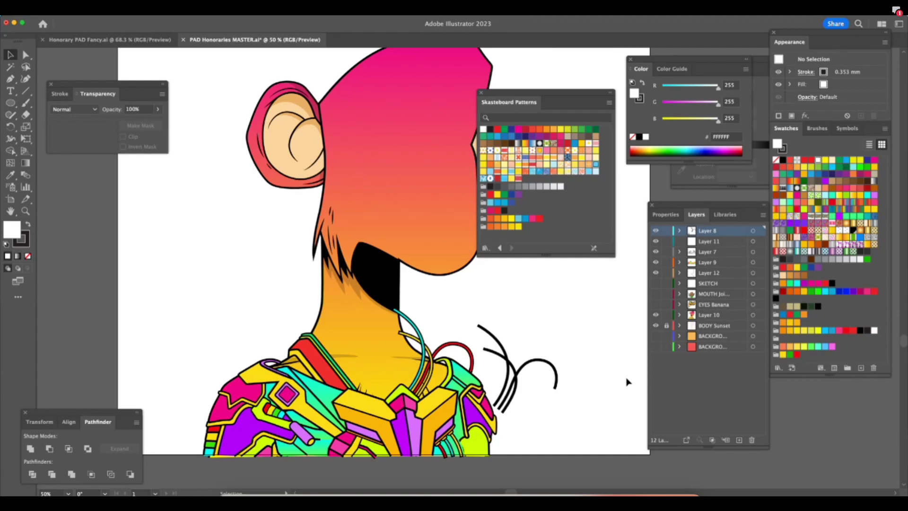
{"action": "key", "text": "shift+Tab"}
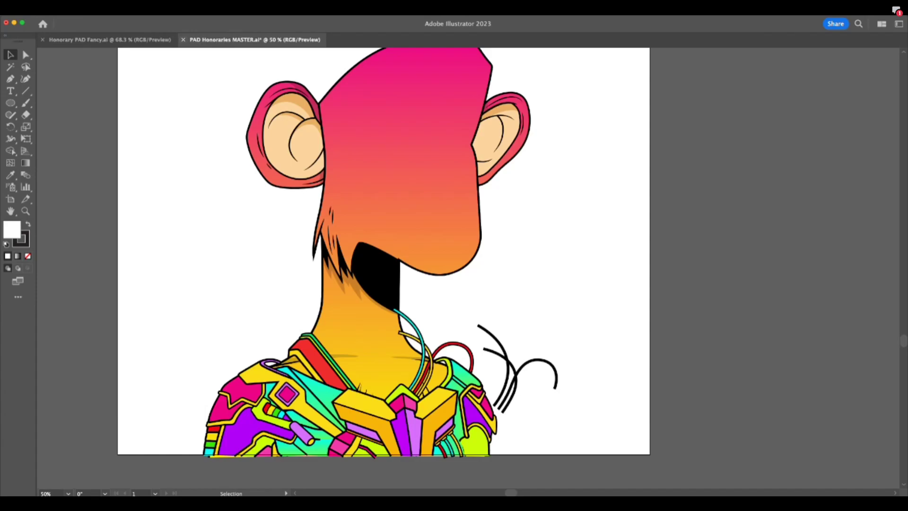
{"action": "key", "text": "super+w"}
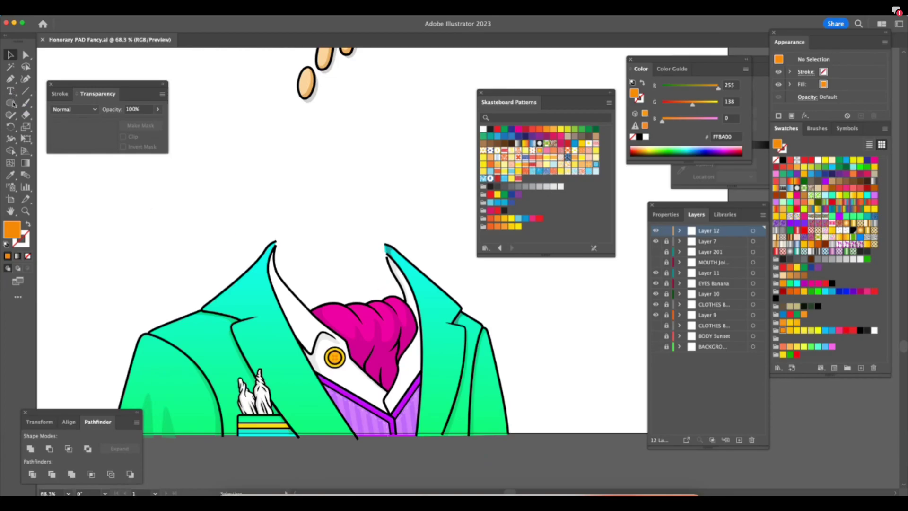
Lock Layer 12, add a new layer above it and draw an orange rectangle over the jacket front beside the cravat.
{"action": "left_click", "coordinate": [21, 104]}
{"action": "left_click", "coordinate": [32, 103]}
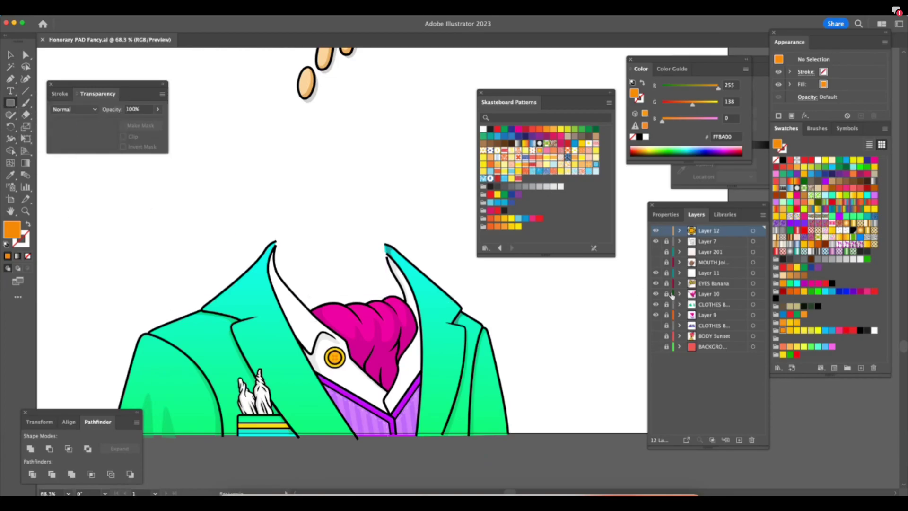
{"action": "left_click", "coordinate": [667, 231]}
{"action": "left_click", "coordinate": [739, 440]}
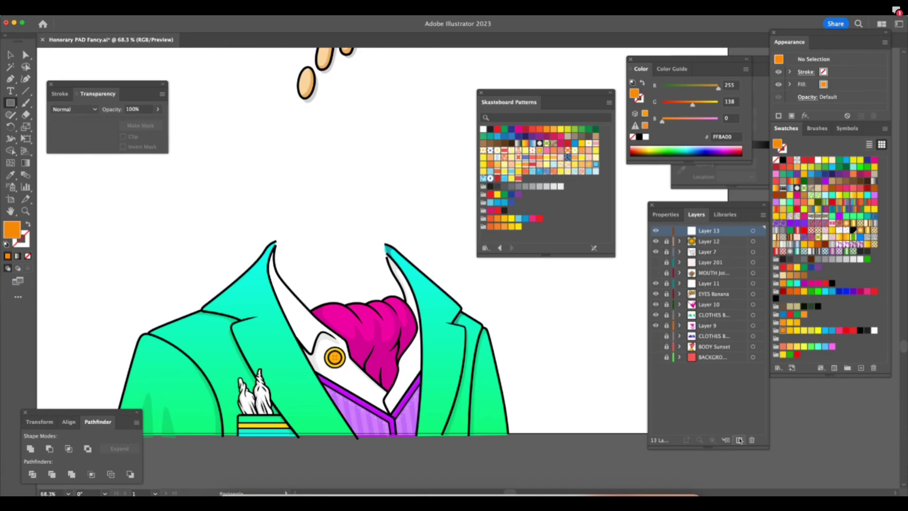
{"action": "key", "text": "super+1"}
{"action": "left_click_drag", "start_coordinate": [400, 335], "coordinate": [546, 461]}
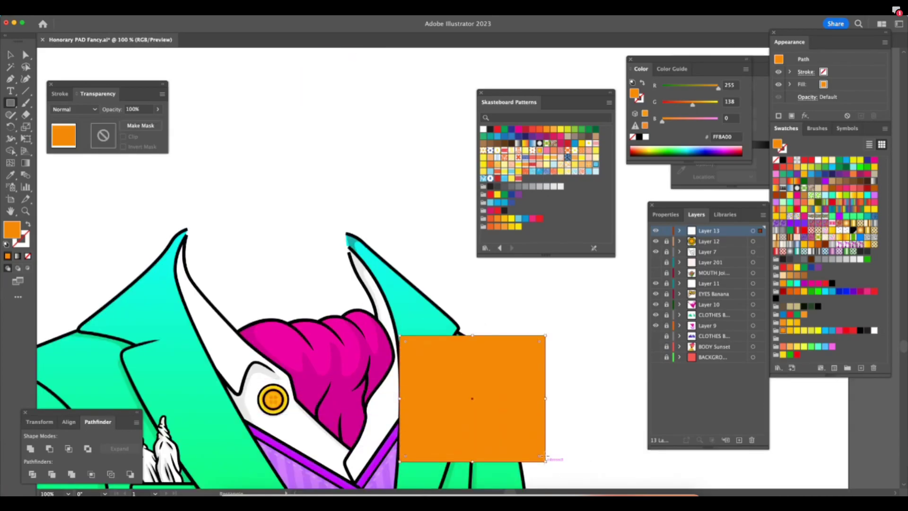
Nudge the orange rectangle and try the red maple-leaf pattern from the Skasteboard Patterns library as its fill.
{"action": "key", "text": "v"}
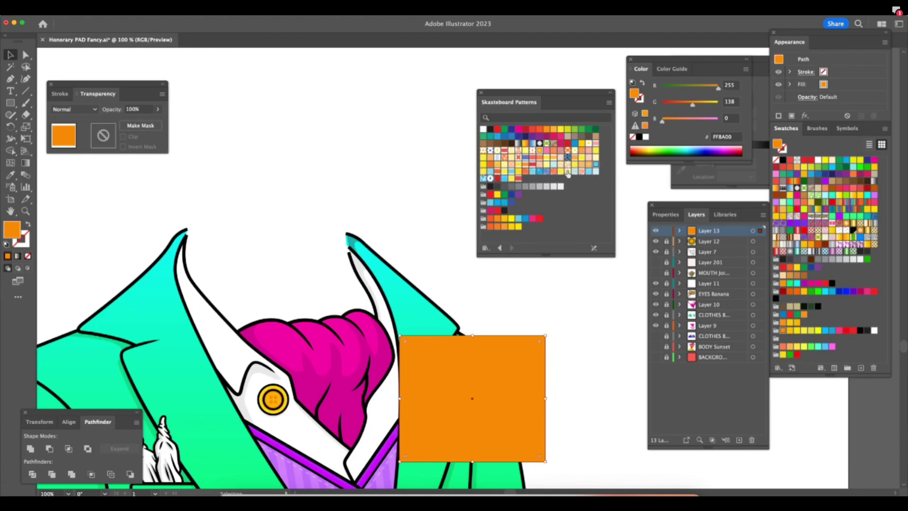
{"action": "left_click", "coordinate": [549, 322]}
{"action": "scroll", "coordinate": [561, 340], "scroll_direction": "down", "scroll_amount": 3}
{"action": "scroll", "coordinate": [562, 341], "scroll_direction": "right", "scroll_amount": 4}
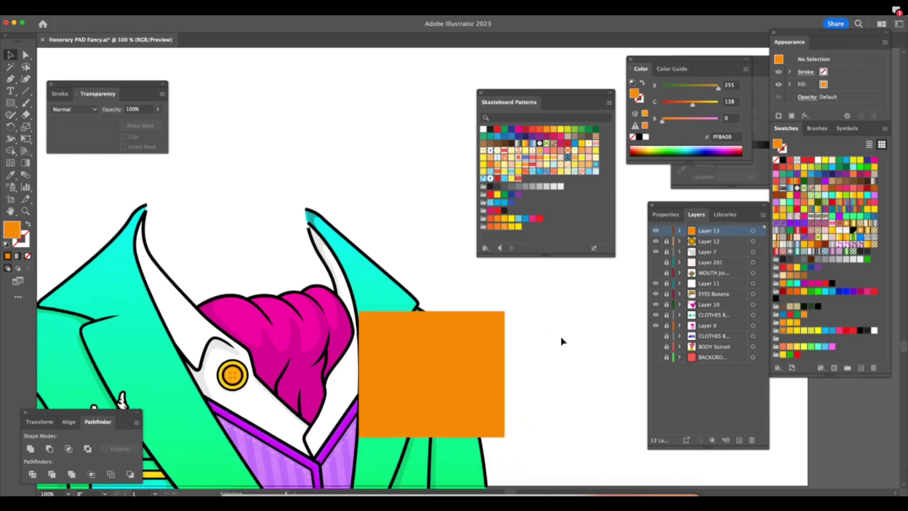
{"action": "left_click_drag", "start_coordinate": [525, 296], "coordinate": [423, 331]}
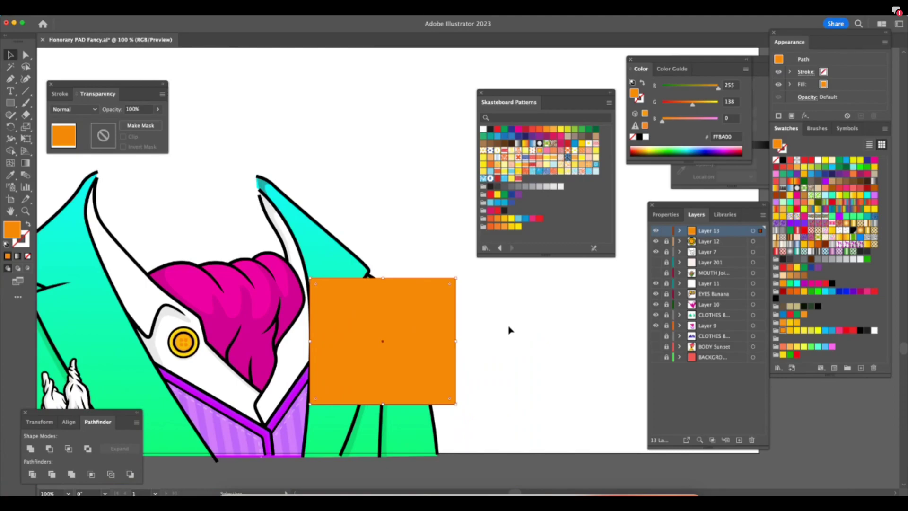
{"action": "left_click_drag", "start_coordinate": [429, 334], "coordinate": [438, 342]}
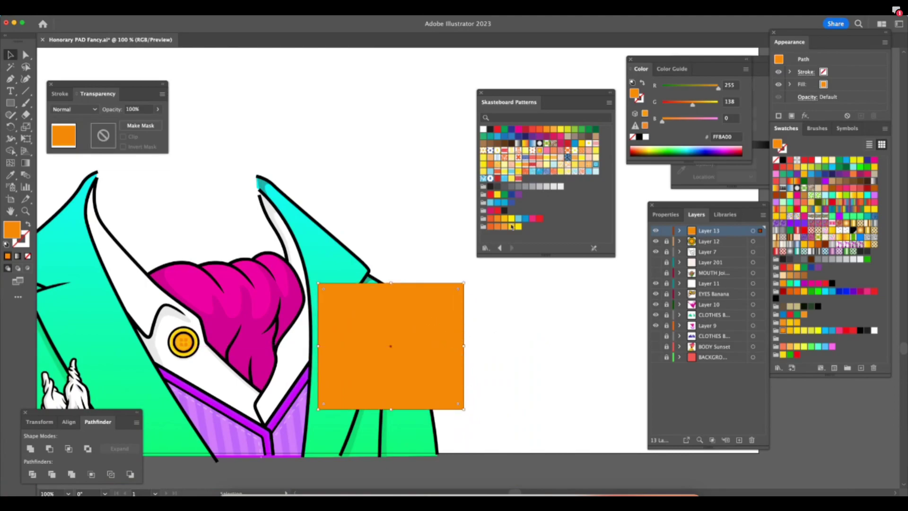
{"action": "key", "text": "super+equal"}
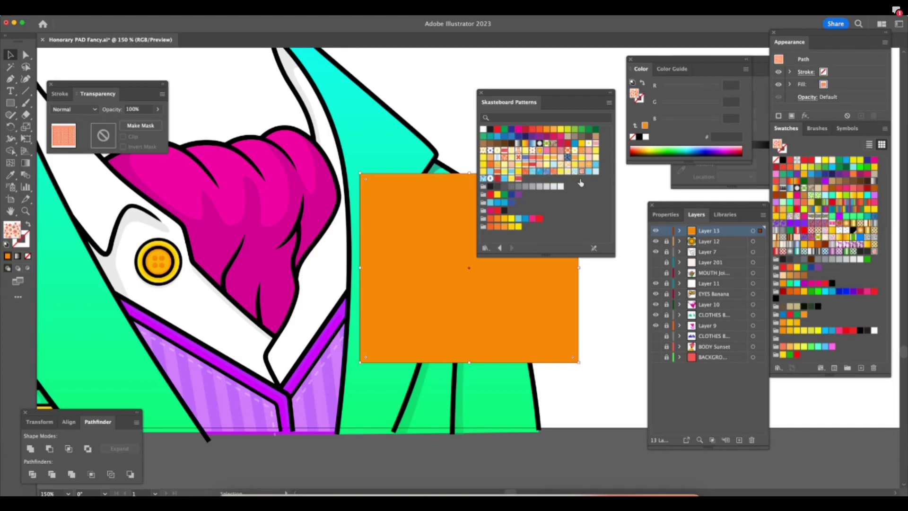
{"action": "left_click", "coordinate": [581, 172]}
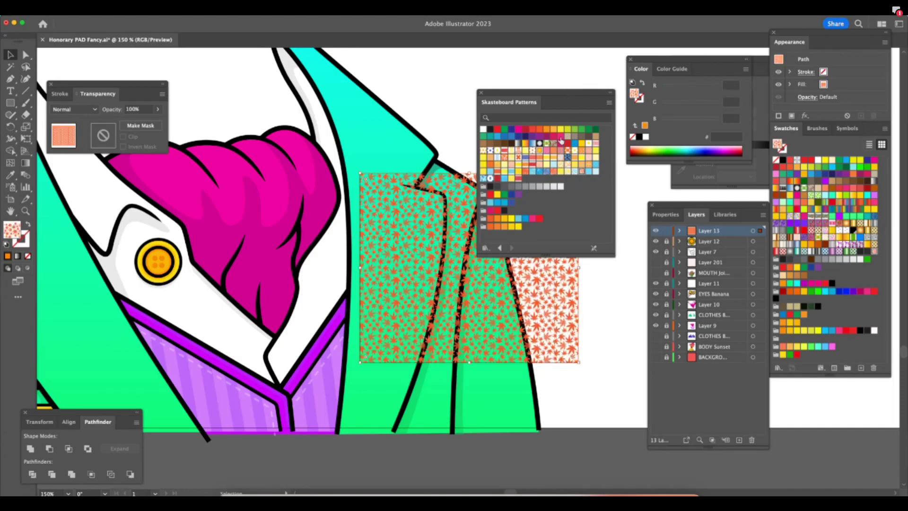
{"action": "key", "text": "super+plus"}
{"action": "scroll", "coordinate": [543, 402], "scroll_direction": "right", "scroll_amount": 1}
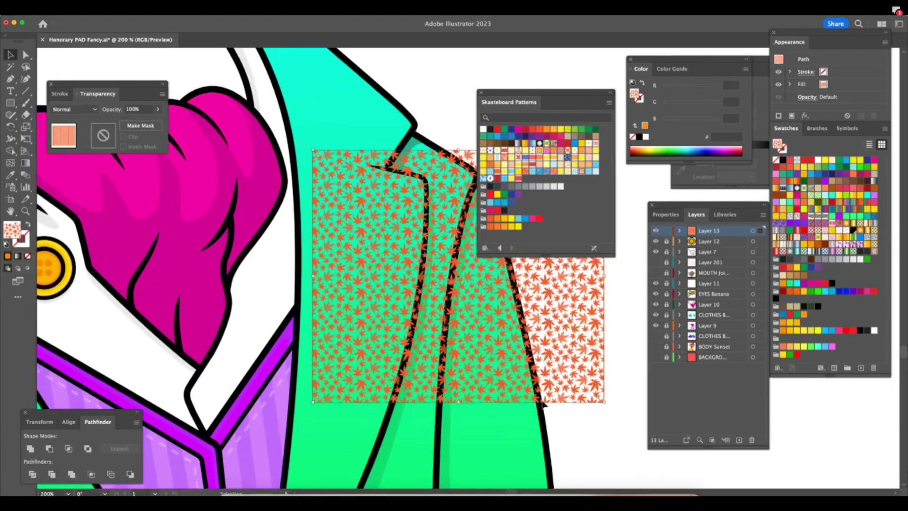
{"action": "scroll", "coordinate": [544, 405], "scroll_direction": "up", "scroll_amount": 2}
{"action": "scroll", "coordinate": [544, 405], "scroll_direction": "right", "scroll_amount": 2}
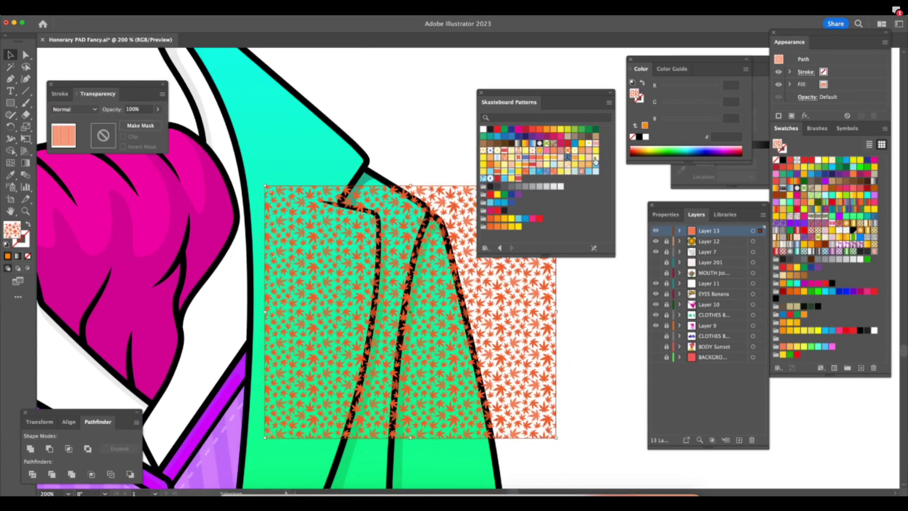
Fill the rectangle with the pale yellow geometric line pattern from the Skasteboard Patterns library and deselect it.
{"action": "left_click", "coordinate": [596, 159]}
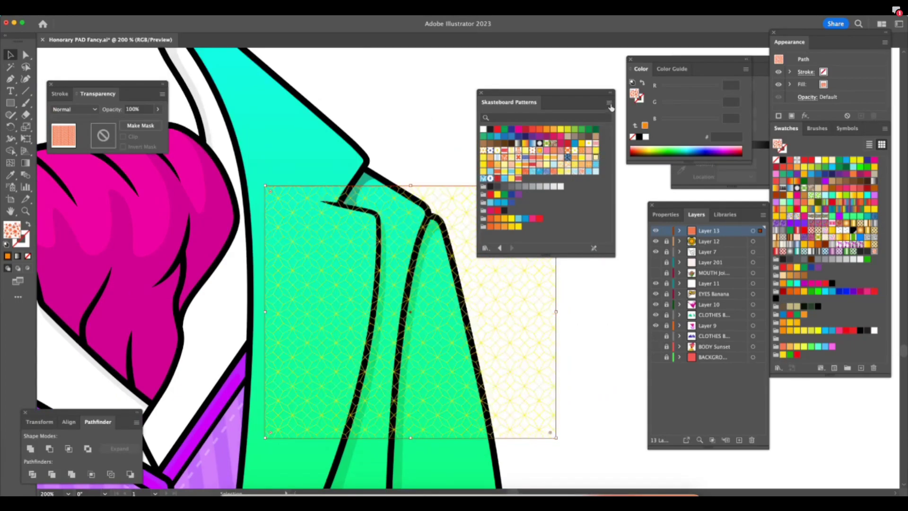
{"action": "key", "text": "shift+Tab"}
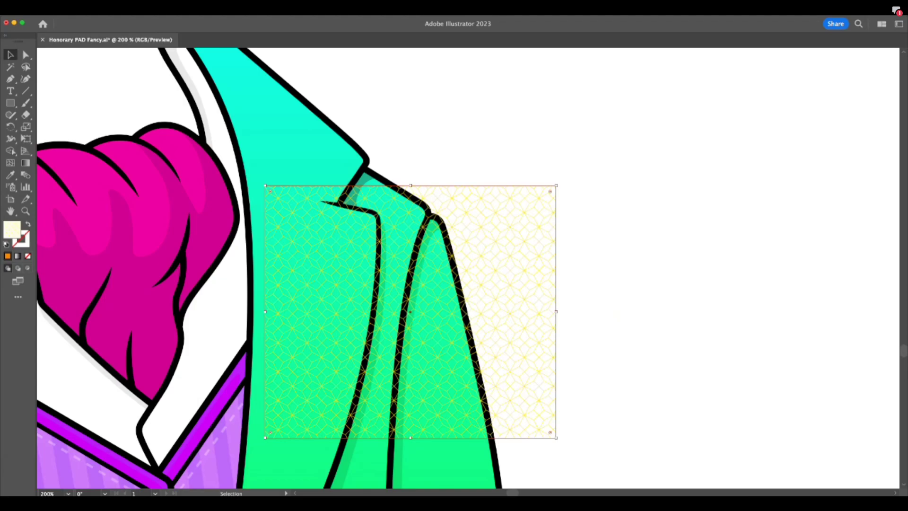
{"action": "key", "text": "shift+Tab"}
{"action": "left_click", "coordinate": [585, 322]}
Move the patterned rectangle outward past the jacket's sleeve edge, and lock and hide Layer 13.
{"action": "key", "text": "z"}
{"action": "left_click_drag", "start_coordinate": [582, 327], "coordinate": [449, 415]}
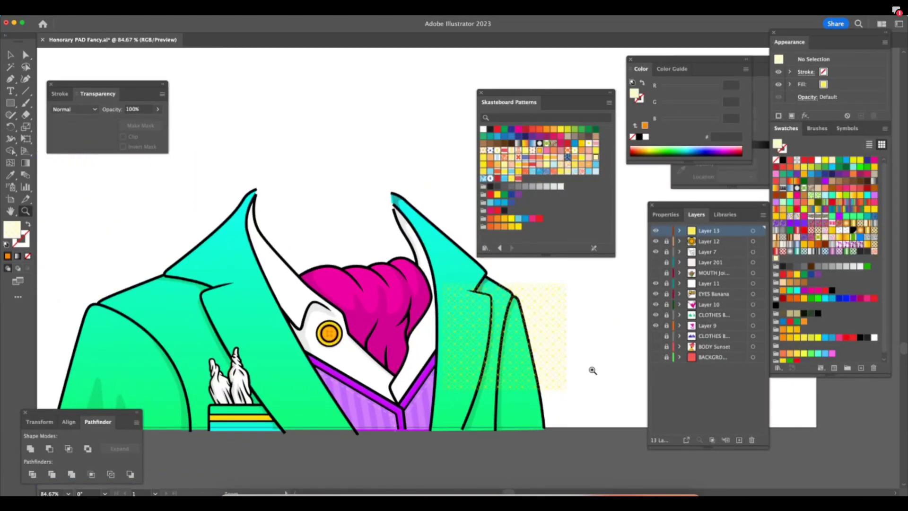
{"action": "key", "text": "v"}
{"action": "left_click_drag", "start_coordinate": [520, 343], "coordinate": [586, 322]}
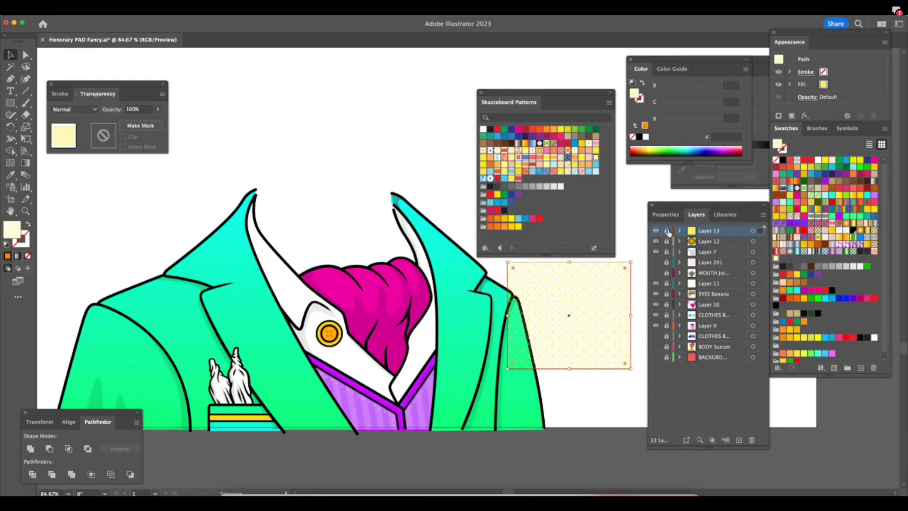
{"action": "left_click", "coordinate": [655, 230]}
Duplicate the visible CLOTHES layer and select the jacket's green gradient fill shapes in the unlocked copy.
{"action": "left_click", "coordinate": [722, 314]}
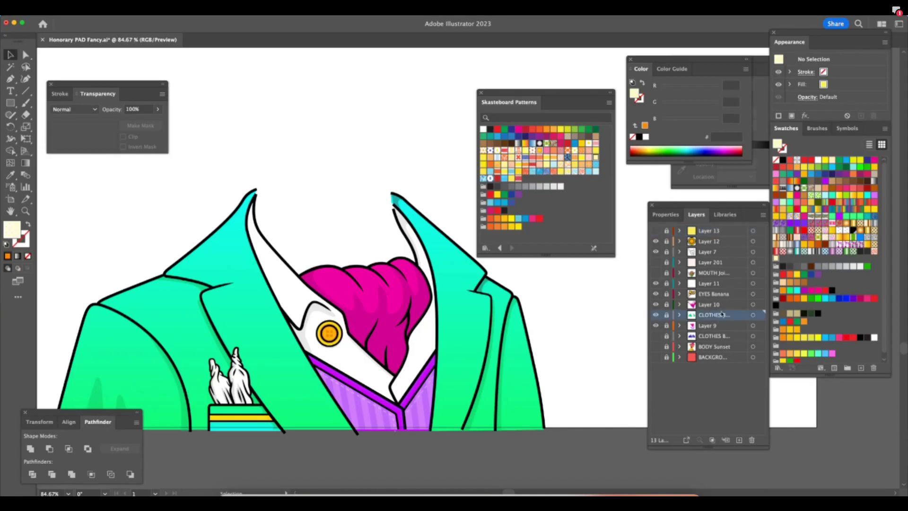
{"action": "key", "text": "shift+Tab"}
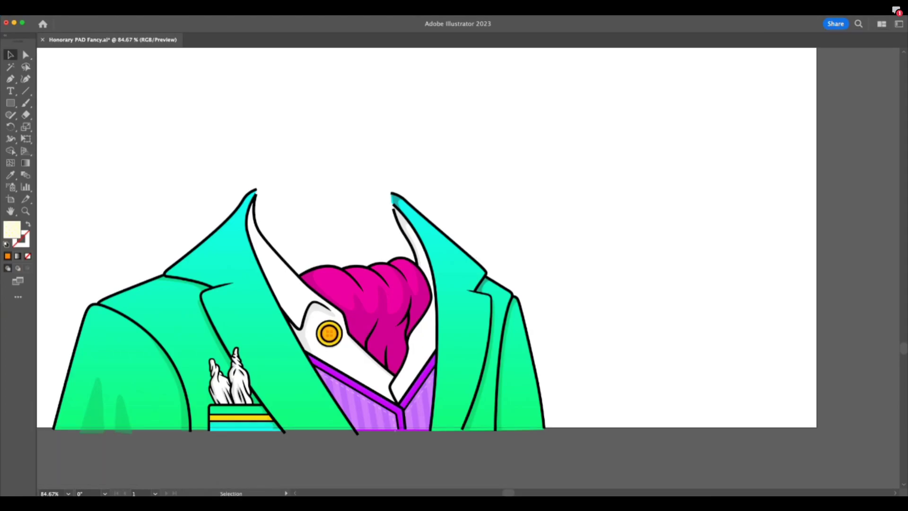
{"action": "key", "text": "shift+Tab"}
{"action": "key", "text": "a"}
{"action": "left_click", "coordinate": [515, 428]}
{"action": "left_click", "coordinate": [314, 429], "text": "shift"}
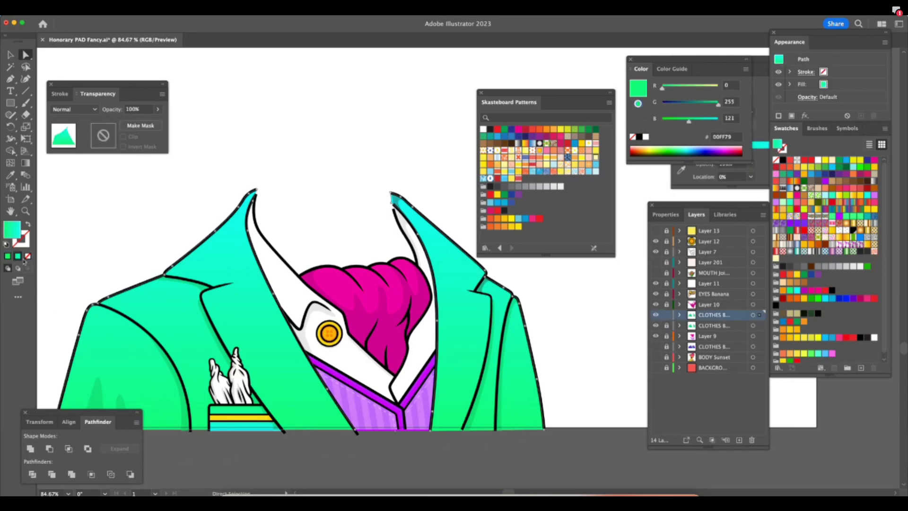
Rearrange the panels to expose the gradient settings and set the jacket gradient's cyan end to yellow FFDD17.
{"action": "left_click_drag", "start_coordinate": [710, 205], "coordinate": [685, 213]}
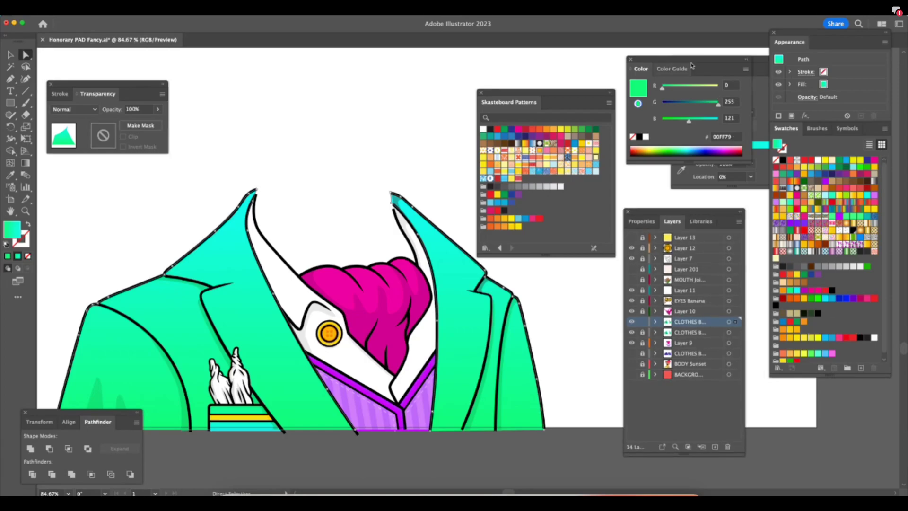
{"action": "left_click_drag", "start_coordinate": [677, 66], "coordinate": [605, 59]}
{"action": "left_click_drag", "start_coordinate": [732, 55], "coordinate": [609, 242]}
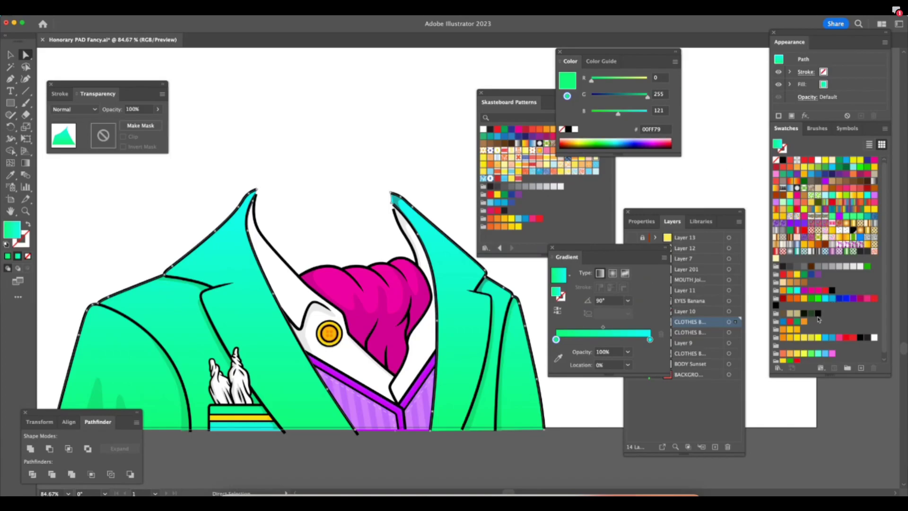
{"action": "left_click_drag", "start_coordinate": [800, 278], "coordinate": [650, 339]}
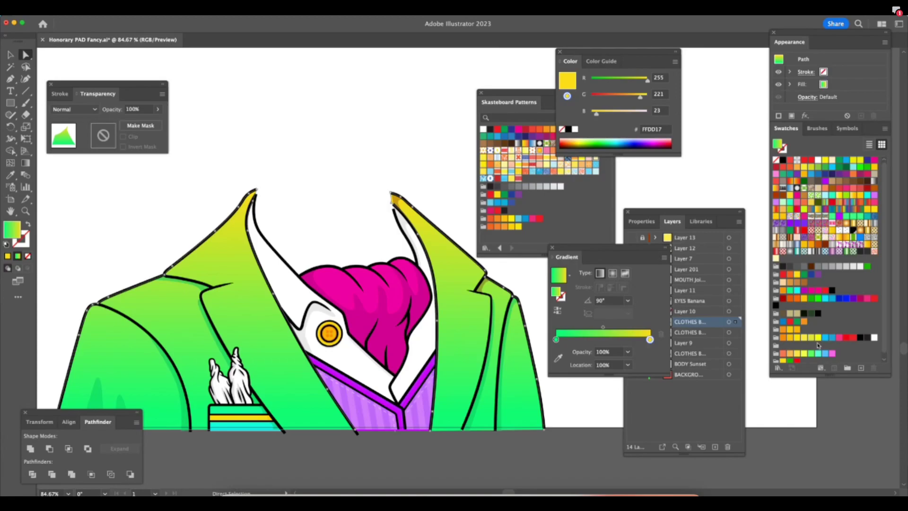
Replace the green end of the jacket's gradient, trying orange FFB750 and settling on yellow FFDD17.
{"action": "scroll", "coordinate": [855, 287], "scroll_direction": "down", "scroll_amount": 1}
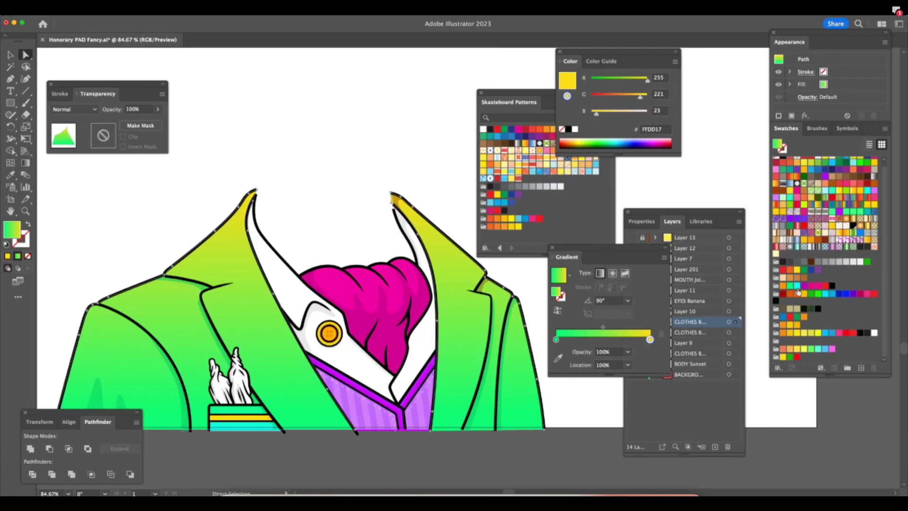
{"action": "left_click_drag", "start_coordinate": [800, 352], "coordinate": [557, 340]}
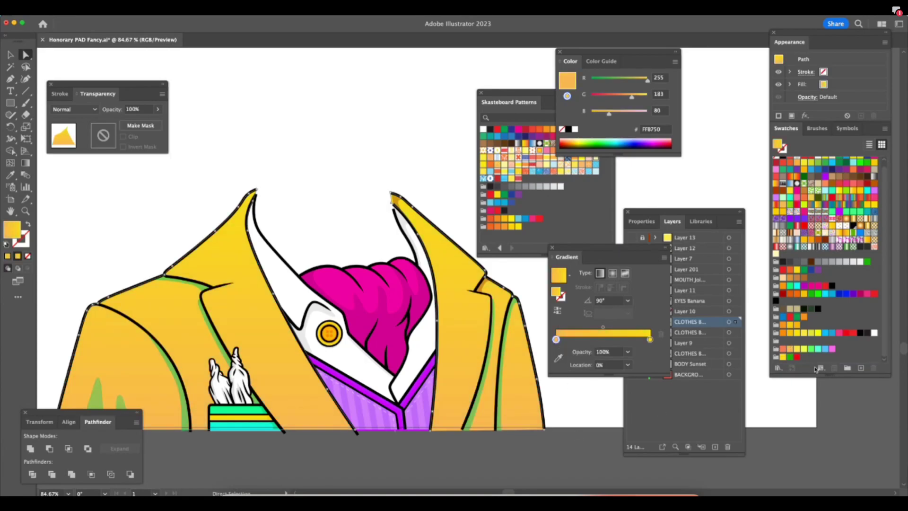
{"action": "left_click", "coordinate": [797, 272]}
{"action": "left_click_drag", "start_coordinate": [566, 343], "coordinate": [556, 340]}
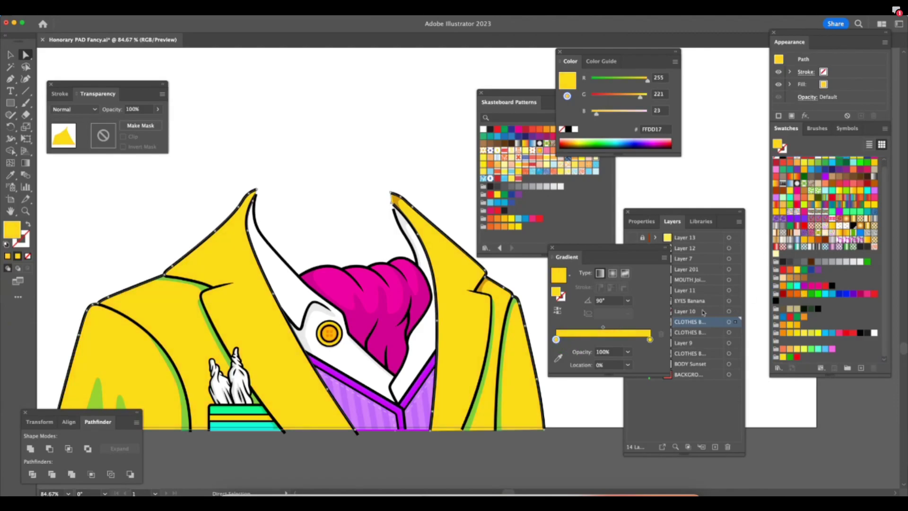
{"action": "left_click", "coordinate": [556, 340]}
Undo the last changes to the jacket, restore them and clear the selection.
{"action": "left_click", "coordinate": [507, 443]}
{"action": "key", "text": "super+z"}
{"action": "key", "text": "super+z"}
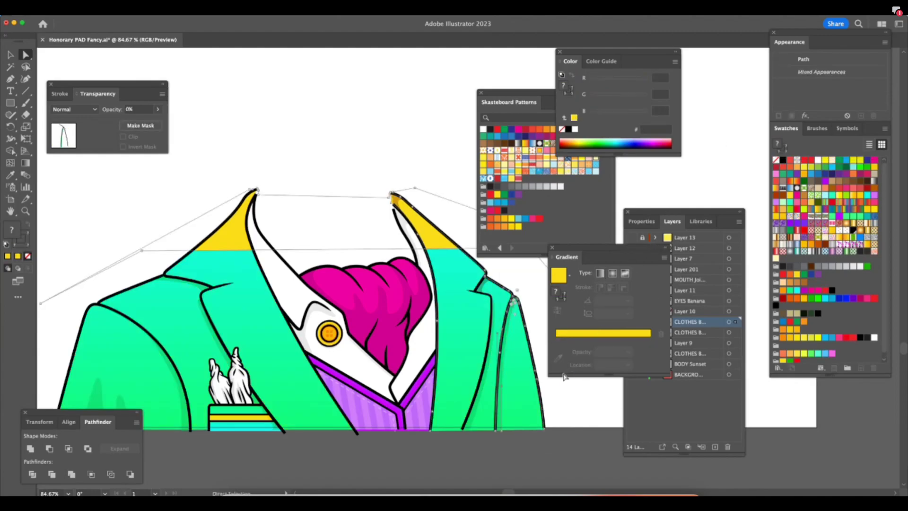
{"action": "key", "text": "super+shift+z"}
{"action": "key", "text": "super+shift+z"}
{"action": "left_click", "coordinate": [563, 462]}
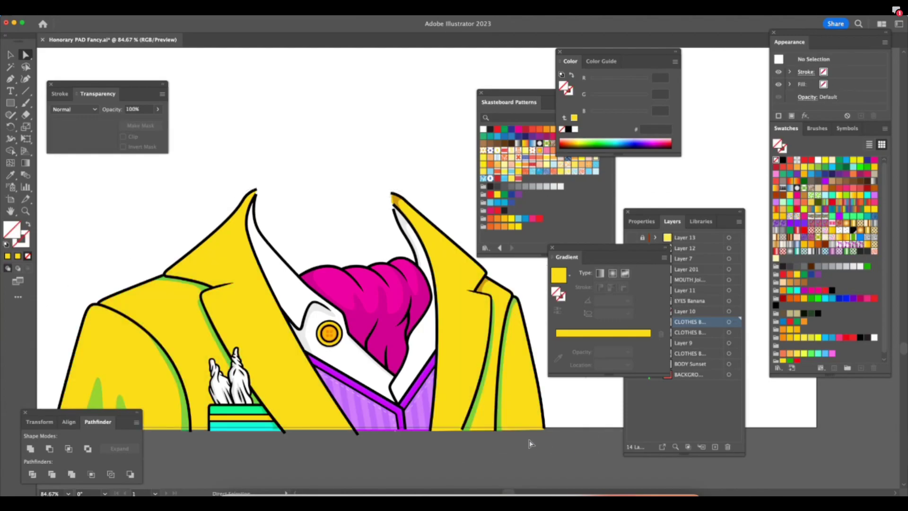
Recolour the jacket's green shading shapes, including the sleeve folds, with orange FFB750.
{"action": "left_click", "coordinate": [500, 424]}
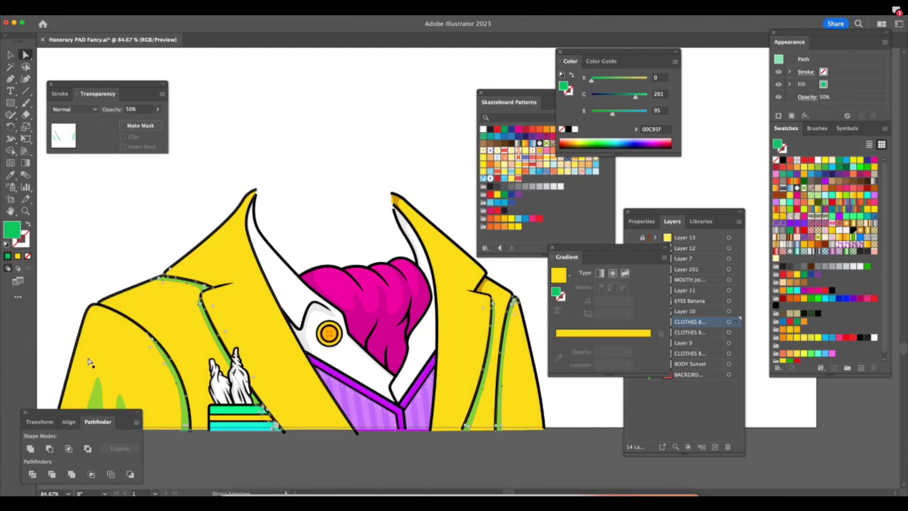
{"action": "left_click", "coordinate": [102, 394], "text": "shift"}
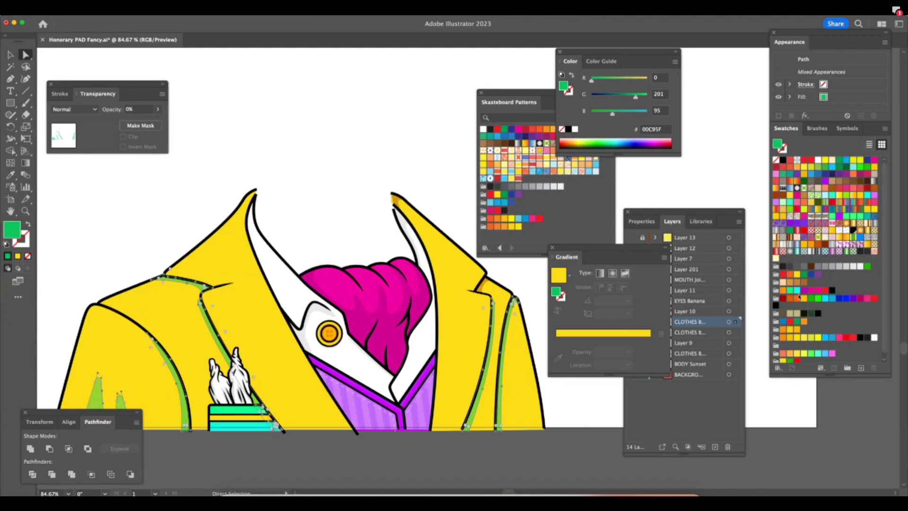
{"action": "left_click", "coordinate": [791, 354]}
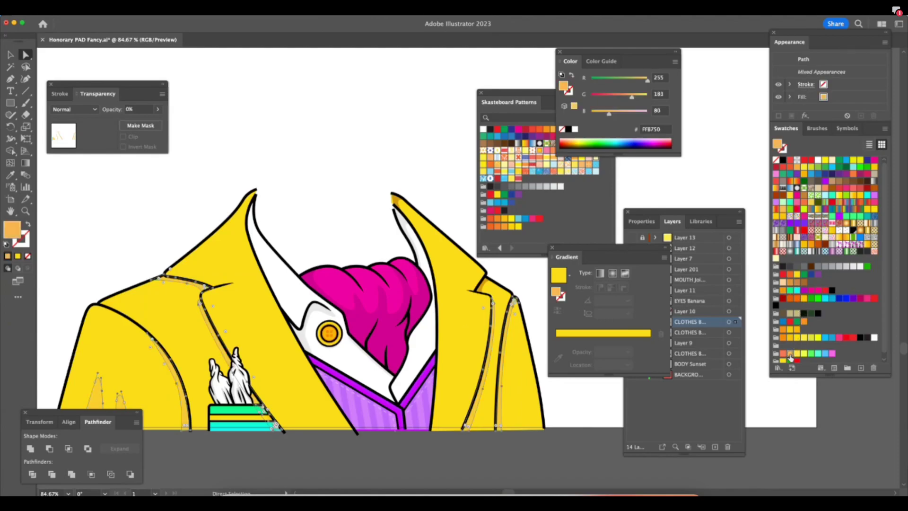
{"action": "left_click", "coordinate": [555, 440]}
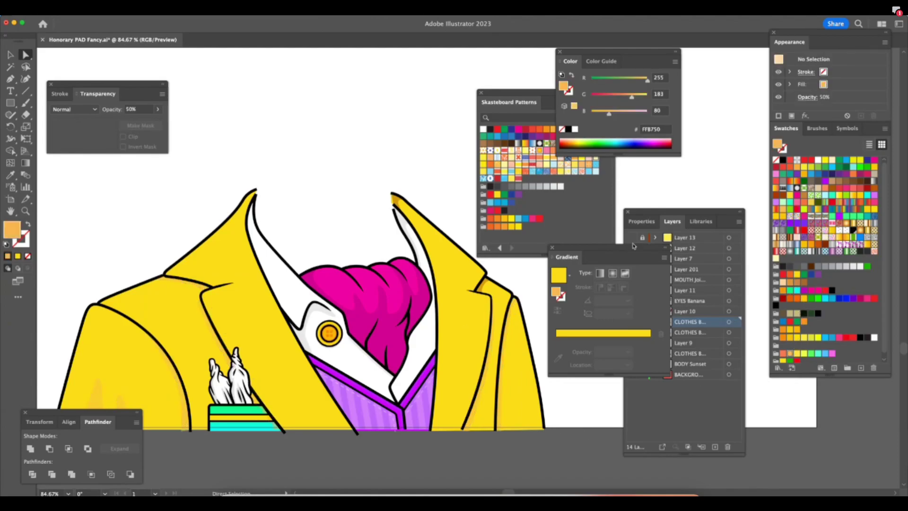
Set the opacity of the jacket's orange seam shading to 60% and clear the selection.
{"action": "left_click_drag", "start_coordinate": [625, 253], "coordinate": [738, 287]}
{"action": "left_click", "coordinate": [11, 55]}
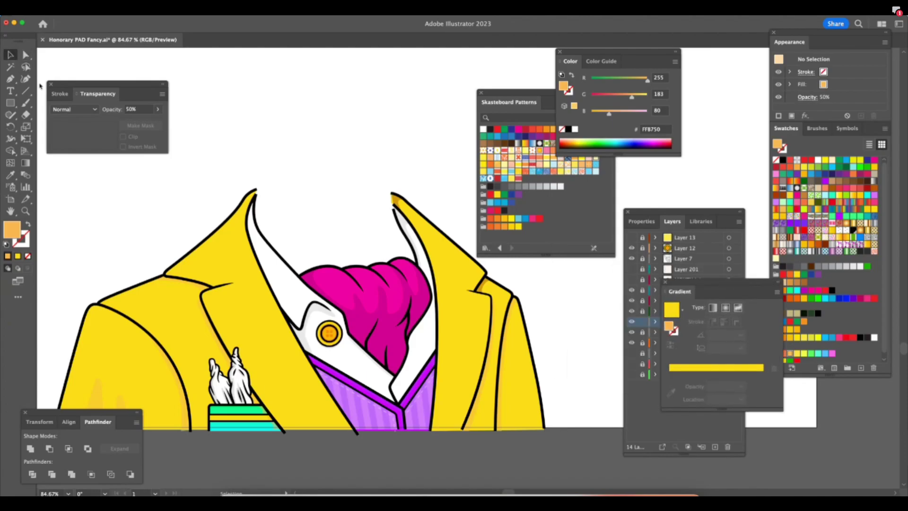
{"action": "key", "text": "a"}
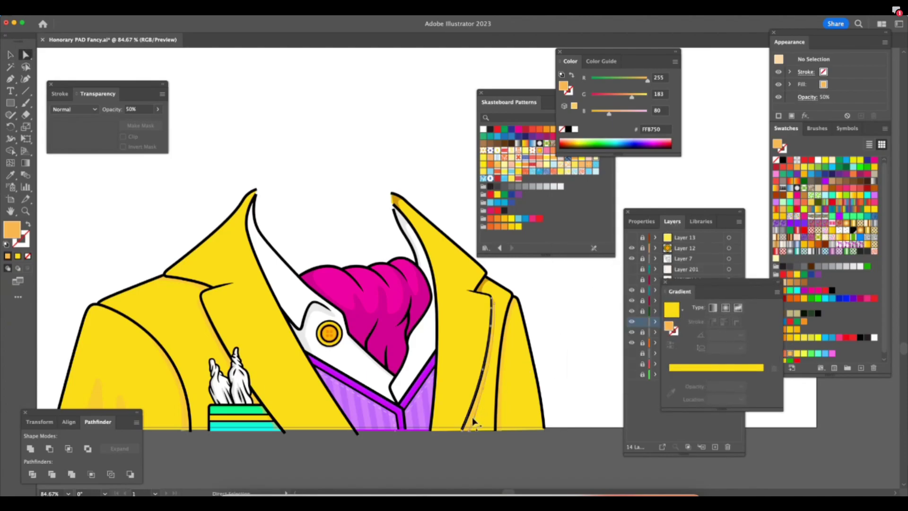
{"action": "left_click", "coordinate": [470, 423]}
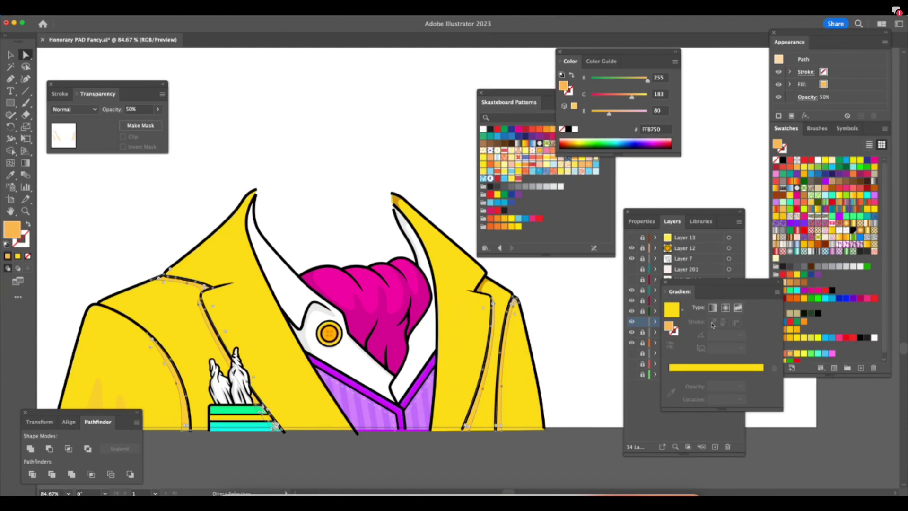
{"action": "left_click", "coordinate": [131, 110]}
{"action": "type", "text": "60"}
{"action": "left_click", "coordinate": [552, 450]}
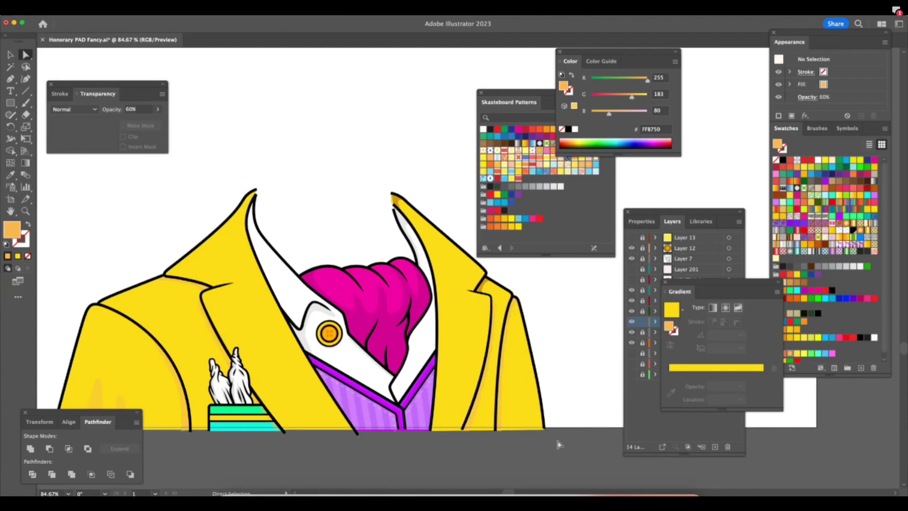
Match the dark red shading on the collar tip and lapel notch to the jacket's orange FFB750 shading at 60% opacity, and deselect.
{"action": "left_click", "coordinate": [482, 284]}
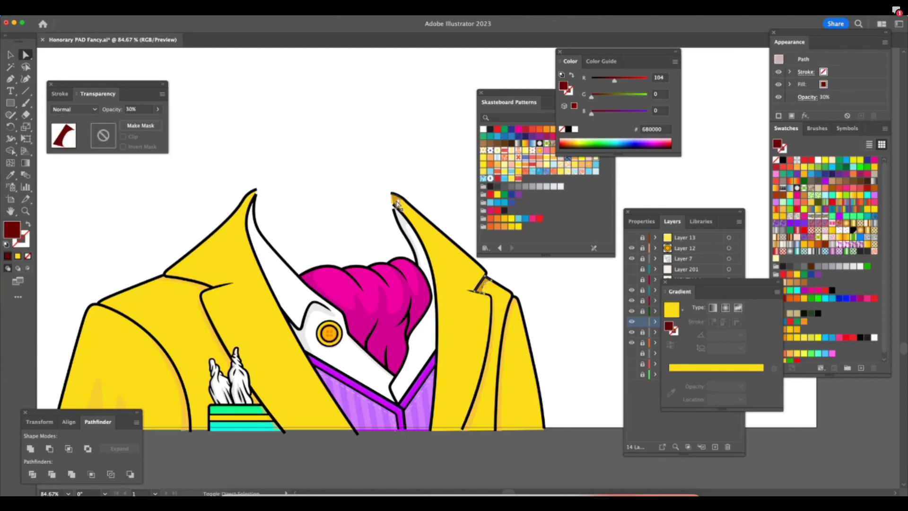
{"action": "left_click", "coordinate": [11, 175]}
{"action": "left_click", "coordinate": [77, 284]}
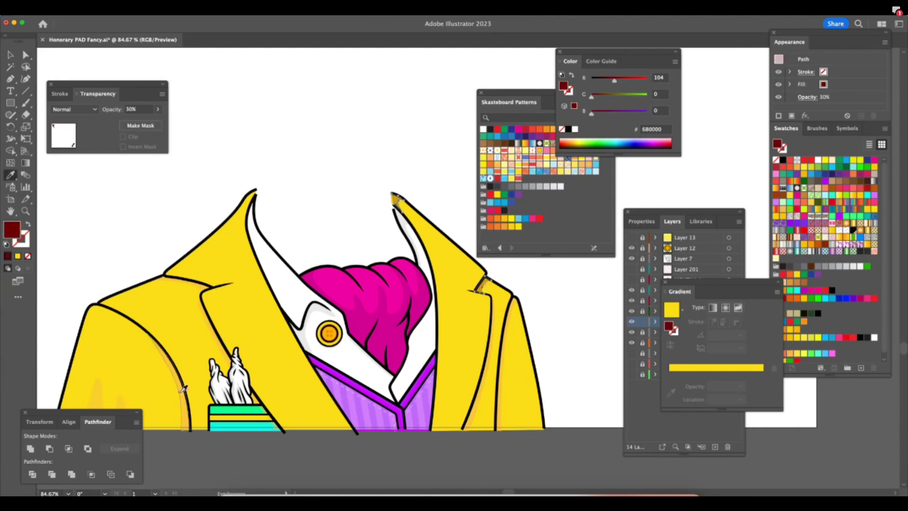
{"action": "key", "text": "v"}
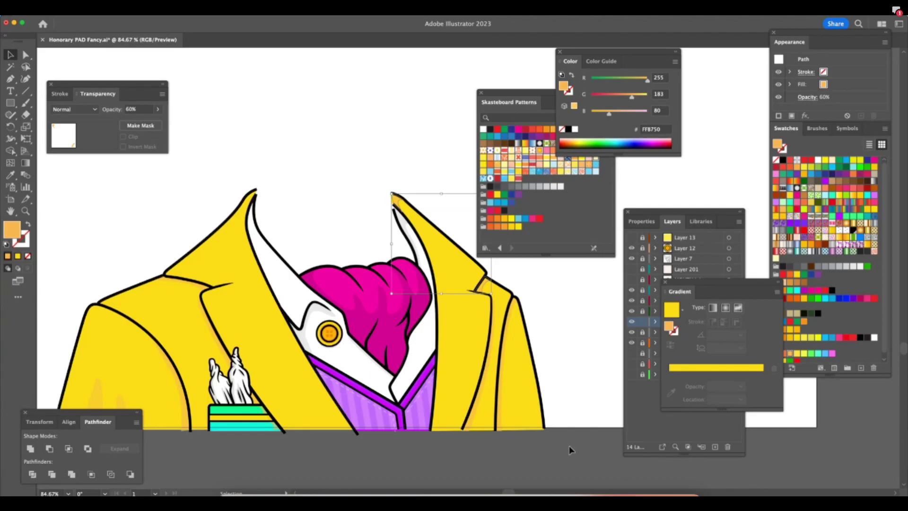
{"action": "left_click", "coordinate": [571, 447]}
Lock the yellow jacket's layer, and show and unlock Layer 13 with the pattern rectangle.
{"action": "left_click_drag", "start_coordinate": [669, 280], "coordinate": [723, 286]}
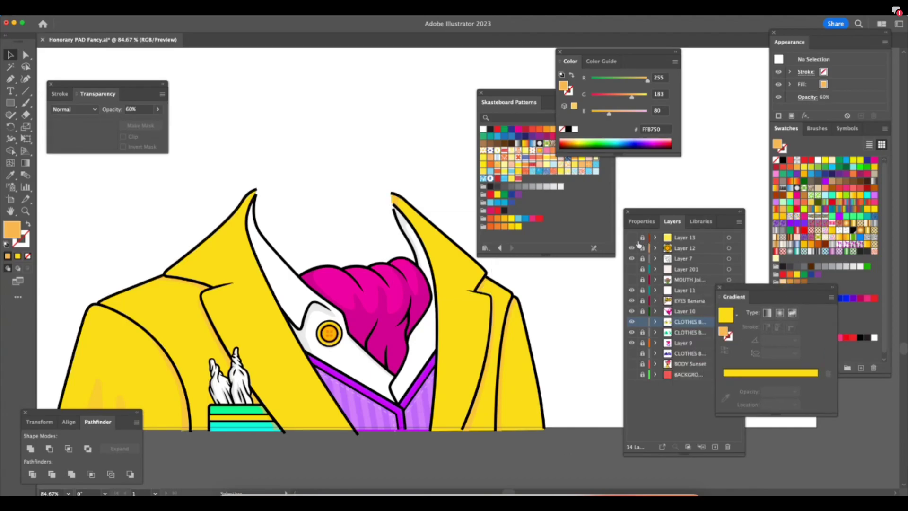
{"action": "left_click", "coordinate": [642, 321]}
{"action": "key", "text": "z"}
{"action": "left_click_drag", "start_coordinate": [536, 337], "coordinate": [614, 335]}
{"action": "key", "text": "v"}
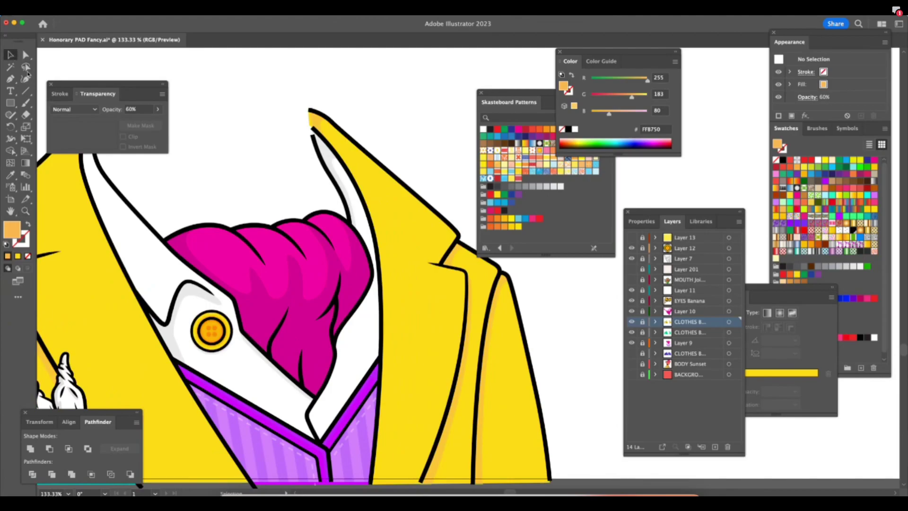
{"action": "left_click", "coordinate": [631, 238]}
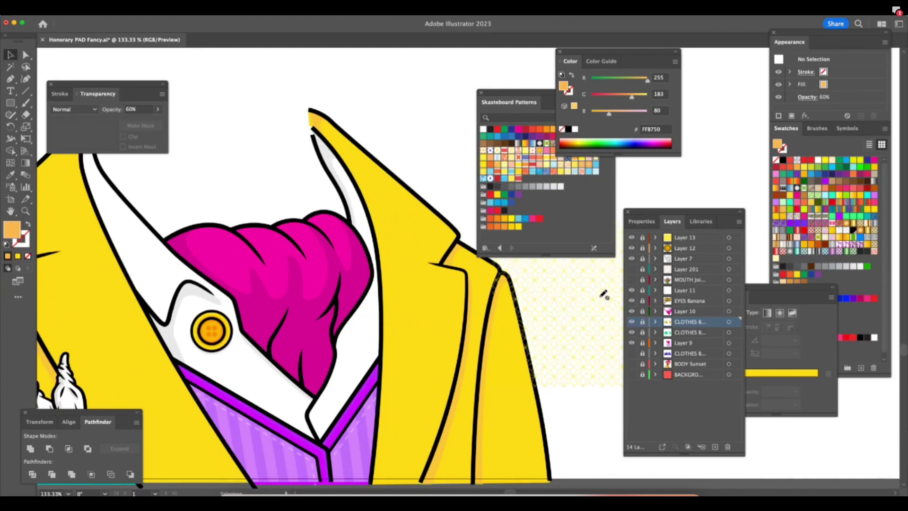
{"action": "left_click", "coordinate": [642, 238]}
Bring the pale yellow pattern rectangle into clear view beside the jacket and move the Color panel out of the way.
{"action": "left_click_drag", "start_coordinate": [575, 318], "coordinate": [605, 317]}
{"action": "scroll", "coordinate": [567, 327], "scroll_direction": "right", "scroll_amount": 3}
{"action": "scroll", "coordinate": [568, 327], "scroll_direction": "up", "scroll_amount": 2}
{"action": "scroll", "coordinate": [562, 330], "scroll_direction": "right", "scroll_amount": 2}
{"action": "scroll", "coordinate": [562, 330], "scroll_direction": "up", "scroll_amount": 1}
{"action": "left_click_drag", "start_coordinate": [473, 360], "coordinate": [496, 334]}
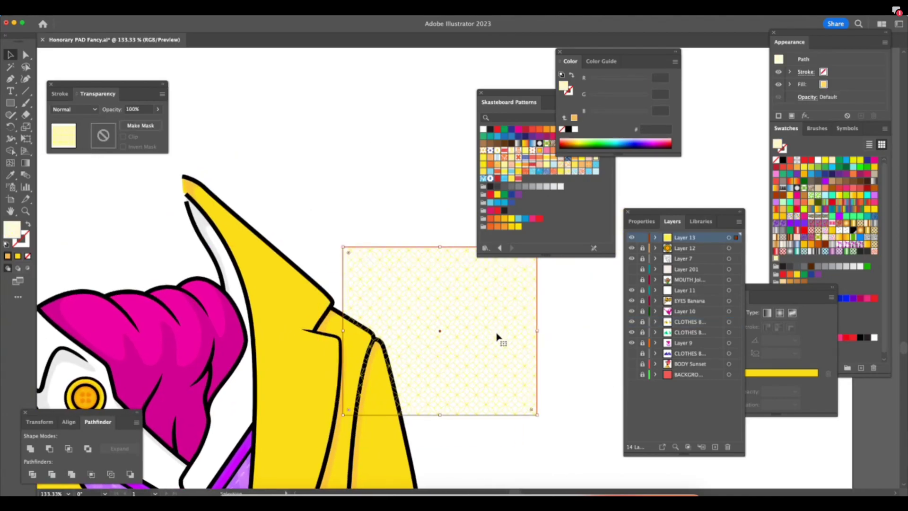
{"action": "left_click_drag", "start_coordinate": [580, 57], "coordinate": [665, 63]}
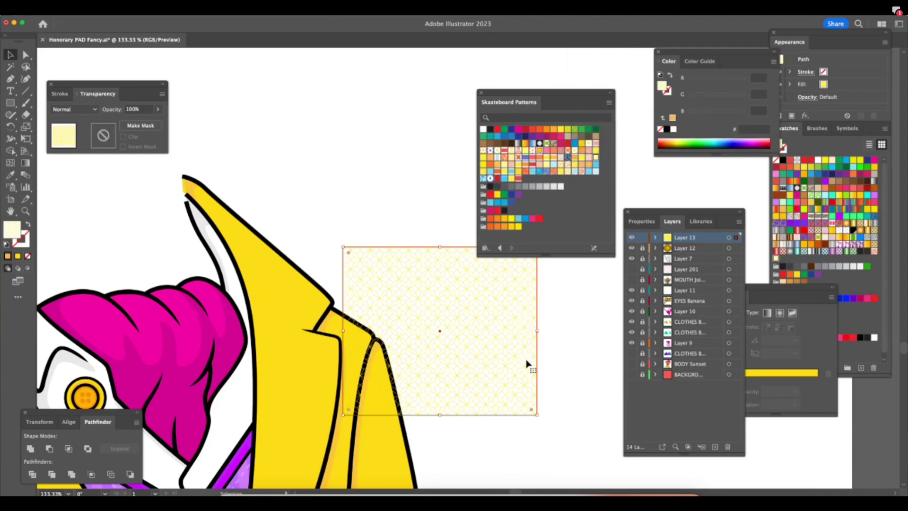
Widen the pattern rectangle slightly and place it over the jacket's shoulder and lapel, clear of the patterns panel.
{"action": "left_click_drag", "start_coordinate": [537, 414], "coordinate": [539, 420]}
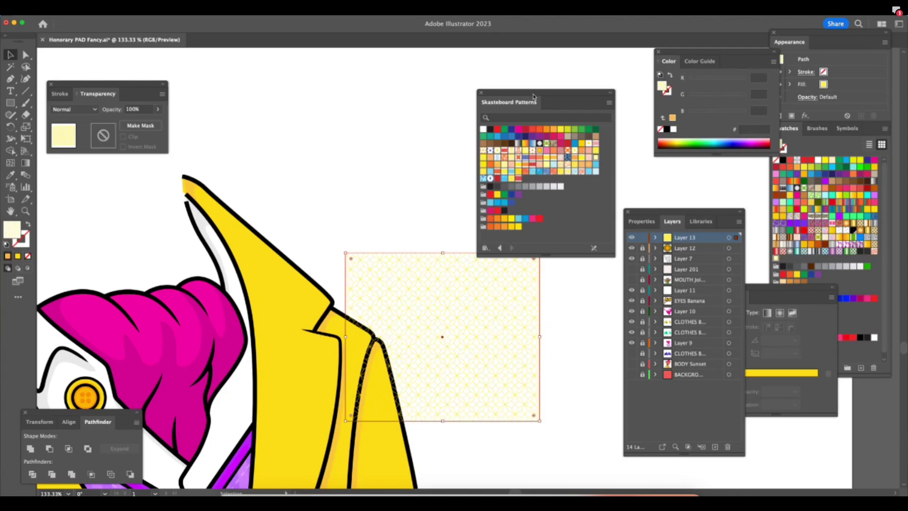
{"action": "left_click_drag", "start_coordinate": [534, 96], "coordinate": [549, 68]}
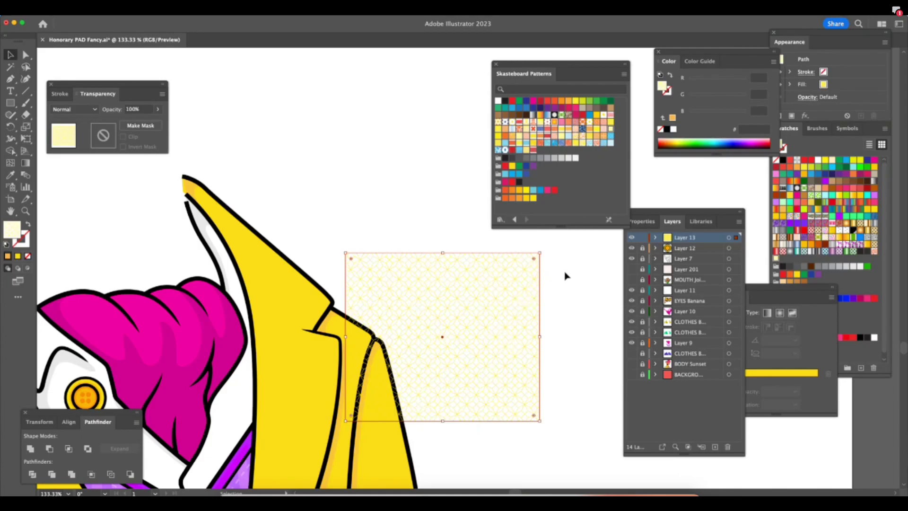
{"action": "mouse_move", "coordinate": [542, 251]}
{"action": "left_mouse_down"}
{"action": "mouse_move", "coordinate": [520, 240]}
{"action": "mouse_move", "coordinate": [547, 243]}
{"action": "mouse_move", "coordinate": [531, 274]}
{"action": "mouse_move", "coordinate": [533, 299]}
{"action": "mouse_move", "coordinate": [528, 261]}
{"action": "mouse_move", "coordinate": [533, 251]}
{"action": "mouse_move", "coordinate": [538, 258]}
{"action": "left_mouse_up"}
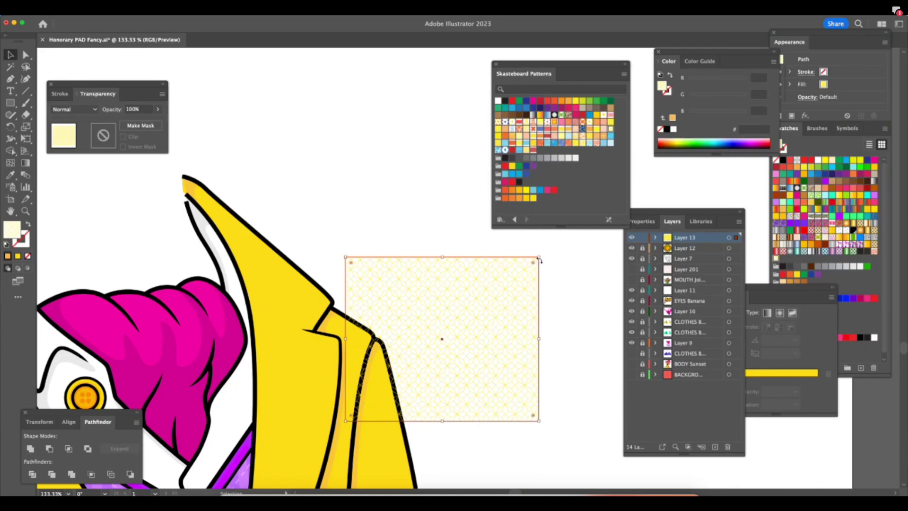
{"action": "left_click_drag", "start_coordinate": [539, 258], "coordinate": [563, 256]}
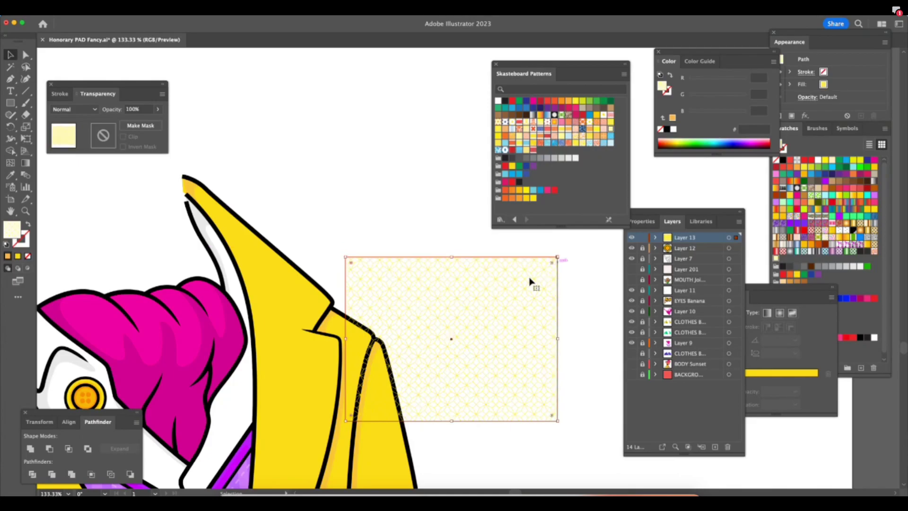
{"action": "left_click_drag", "start_coordinate": [481, 358], "coordinate": [451, 377]}
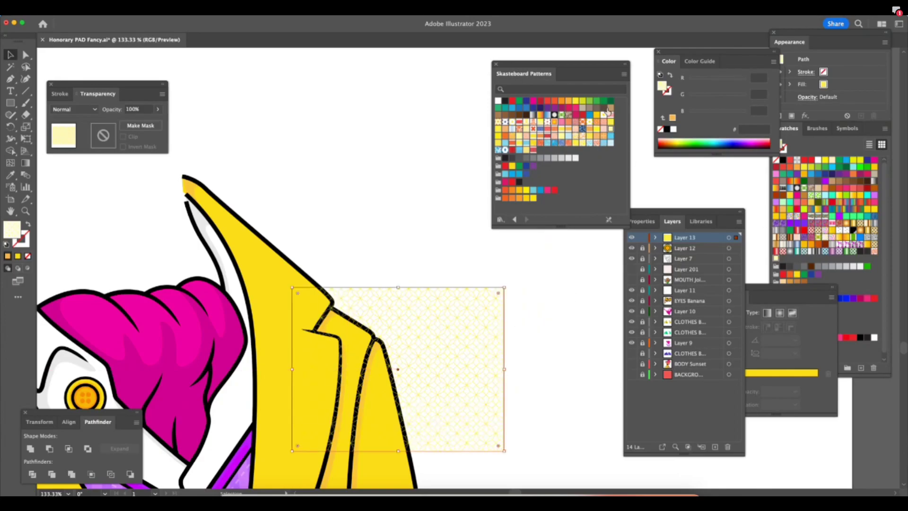
Try orange leaf, orange floral, yellow abstract and yellow fan patterns on the rectangle, returning to the pale yellow lattice.
{"action": "left_click", "coordinate": [597, 144]}
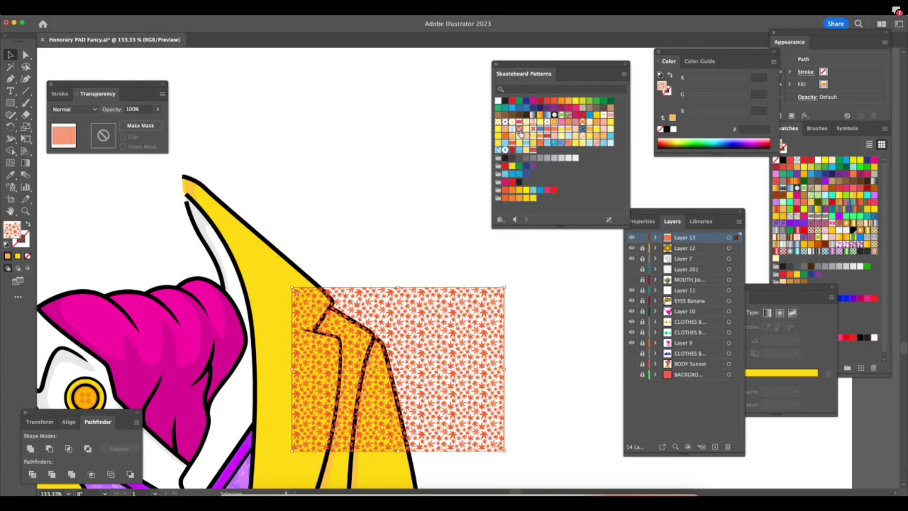
{"action": "left_click", "coordinate": [520, 133]}
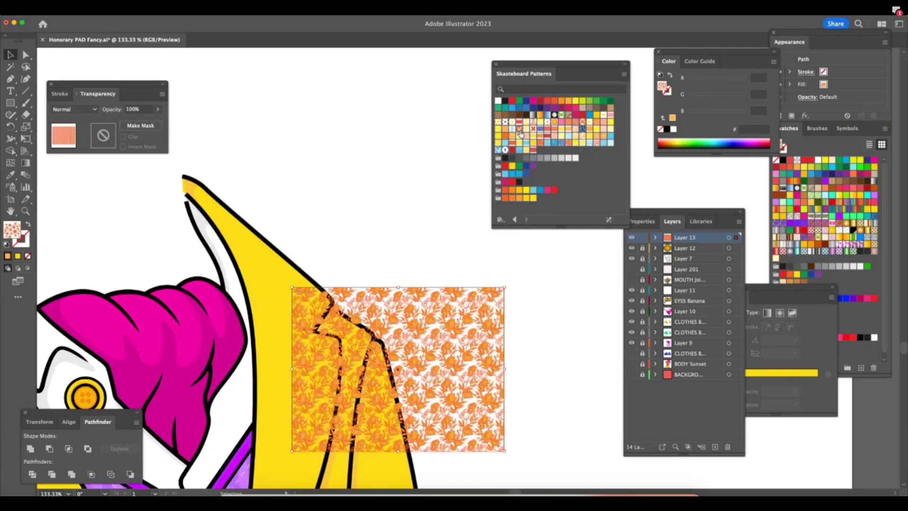
{"action": "left_click", "coordinate": [533, 146]}
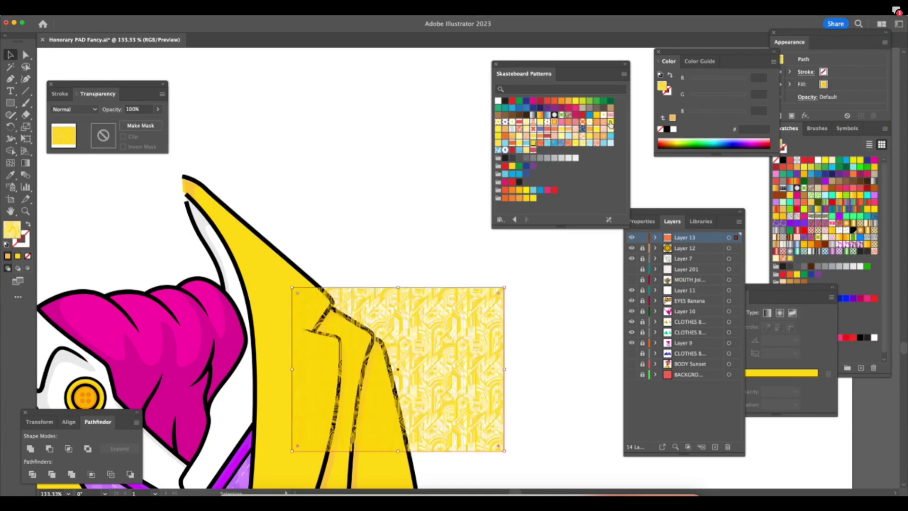
{"action": "left_click", "coordinate": [610, 124]}
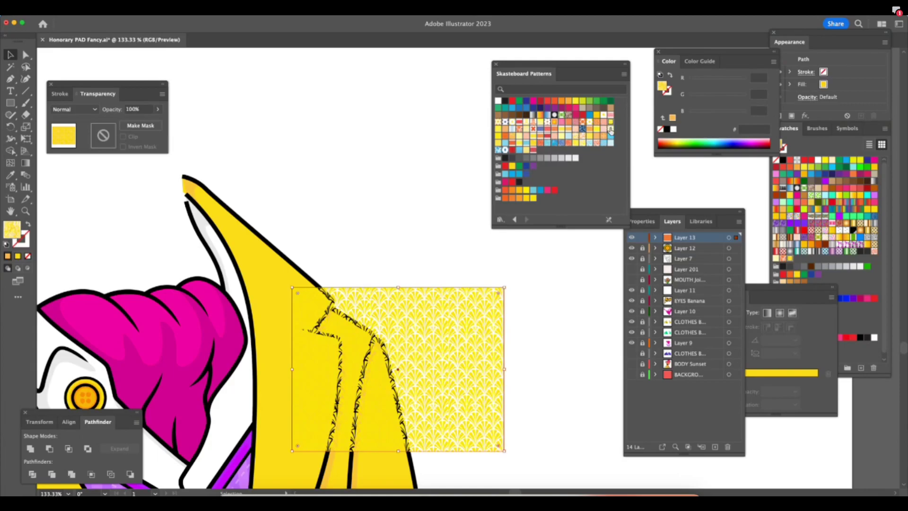
{"action": "left_click", "coordinate": [498, 137]}
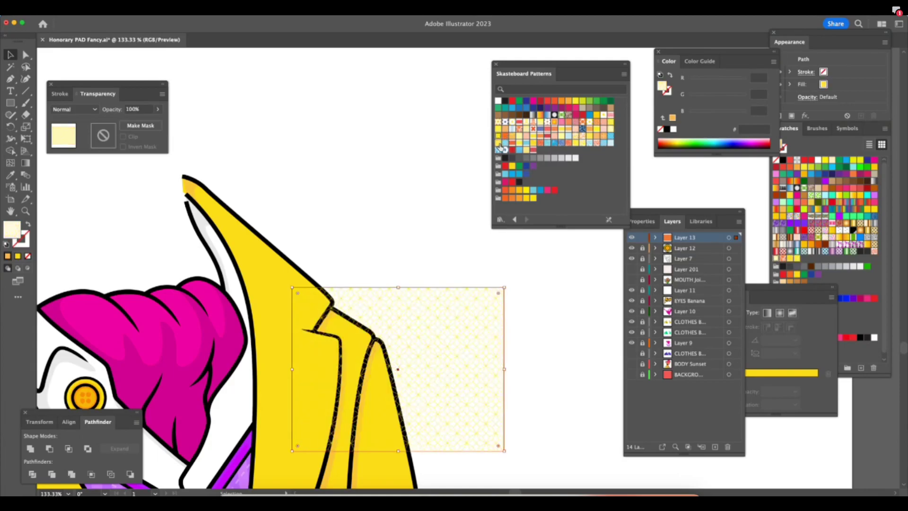
Try yellow stripe, trellis and damask patterns and orange floral patterns on the rectangle, returning to the pale yellow lattice.
{"action": "left_click", "coordinate": [499, 142]}
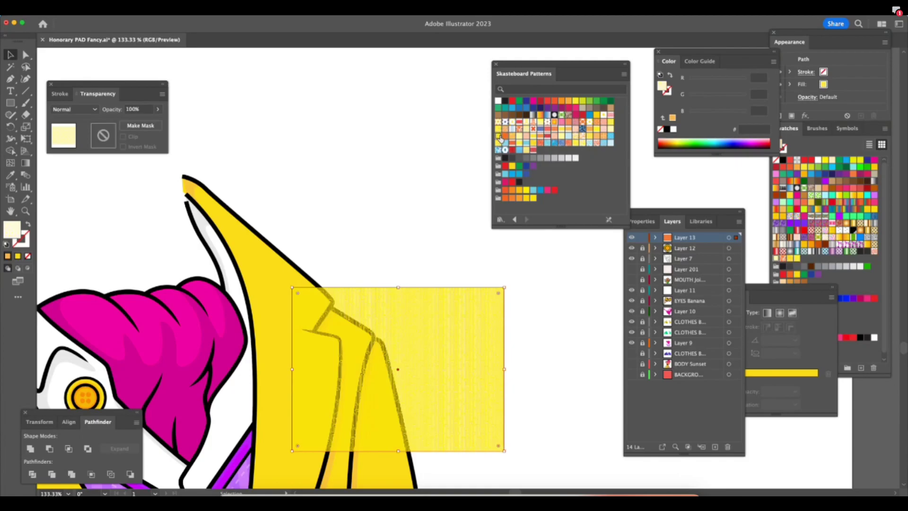
{"action": "left_click", "coordinate": [500, 148]}
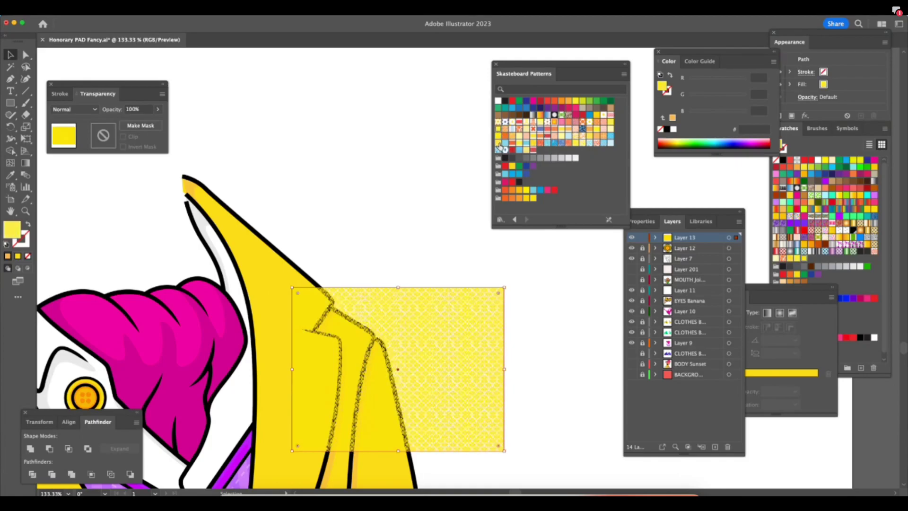
{"action": "left_click", "coordinate": [550, 142]}
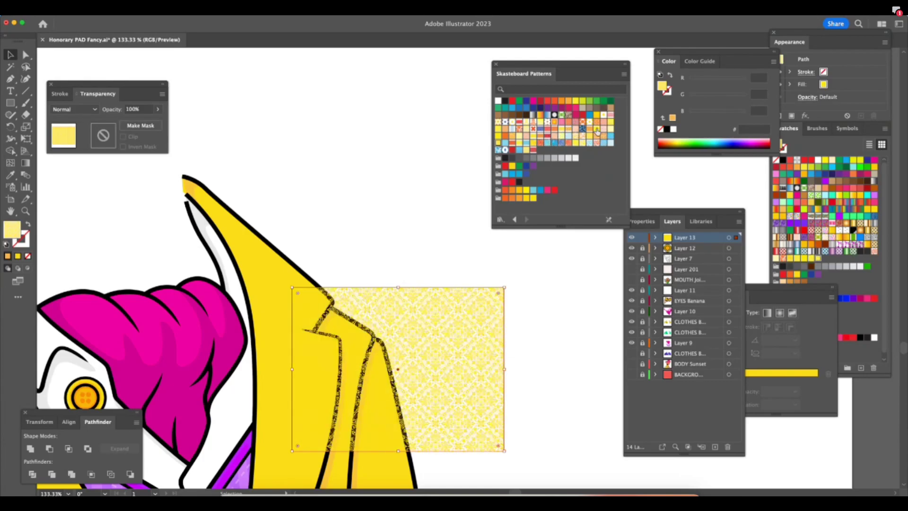
{"action": "left_click", "coordinate": [568, 129]}
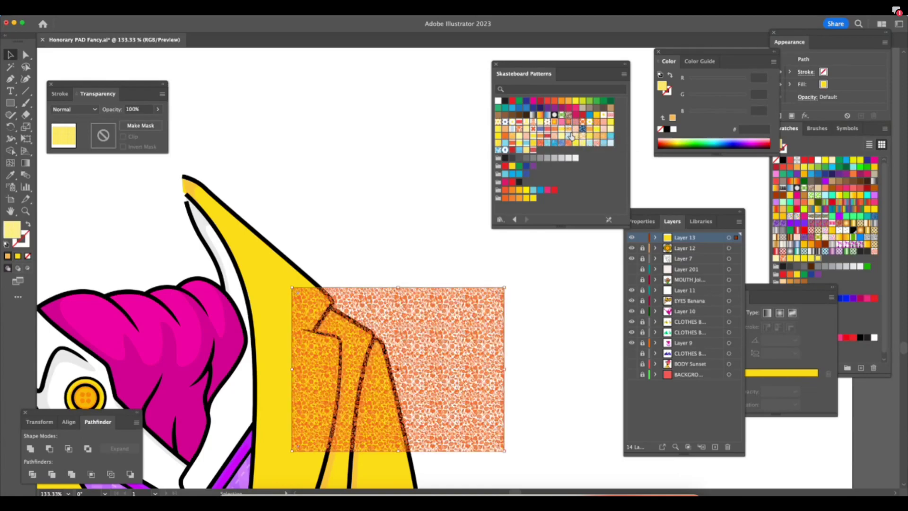
{"action": "left_click", "coordinate": [596, 124]}
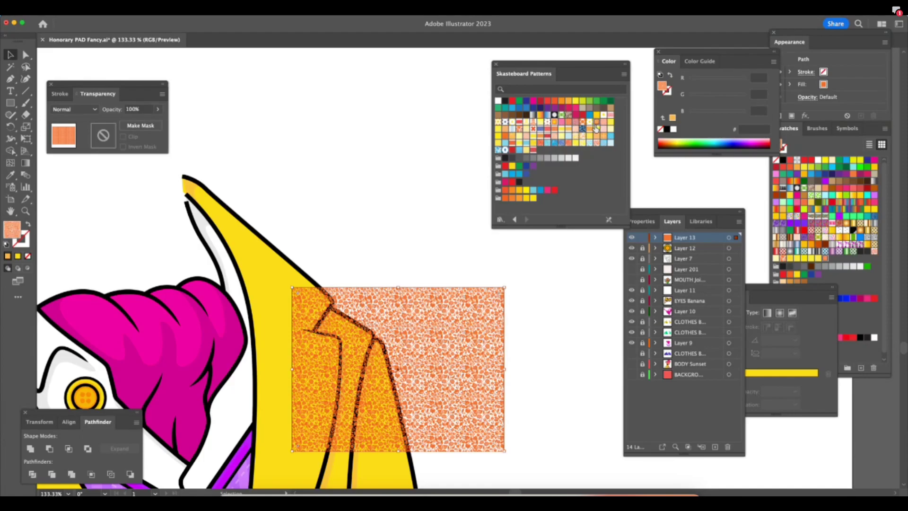
{"action": "left_click", "coordinate": [596, 129]}
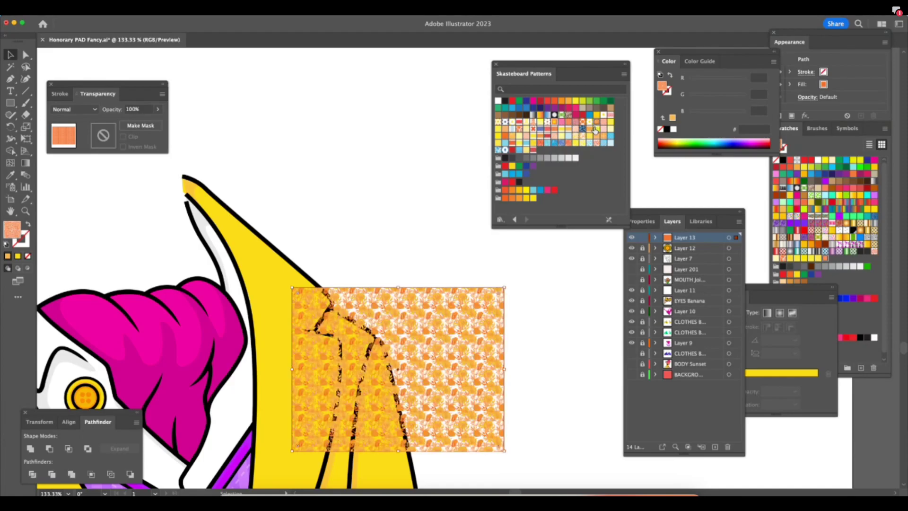
{"action": "left_click", "coordinate": [577, 144]}
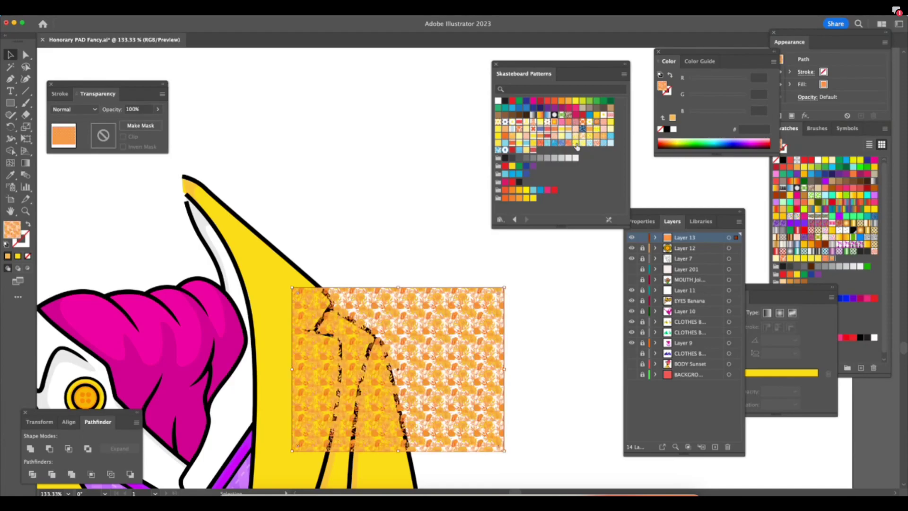
{"action": "left_click", "coordinate": [608, 135]}
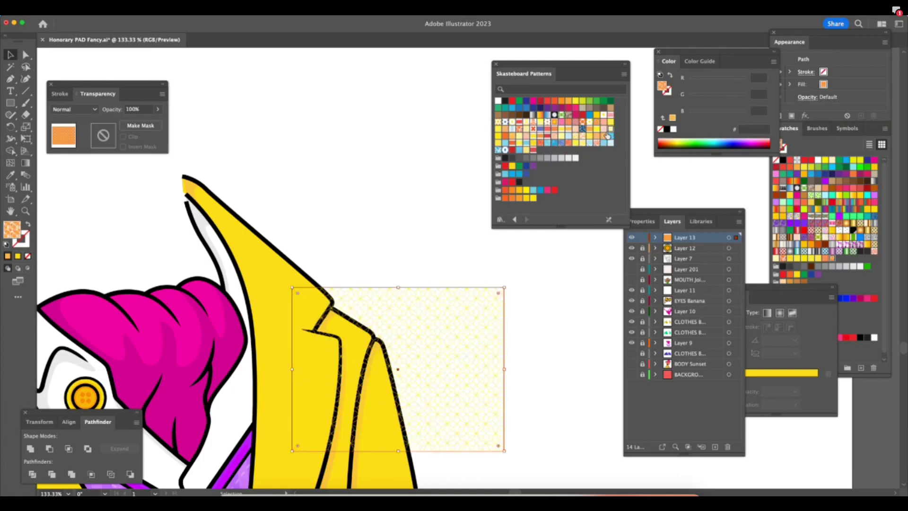
Move the lattice pattern rectangle to the opposite sleeve and scale it to cover the jacket from the sleeve to the breast pocket.
{"action": "key", "text": "super+minus"}
{"action": "key", "text": "super+minus"}
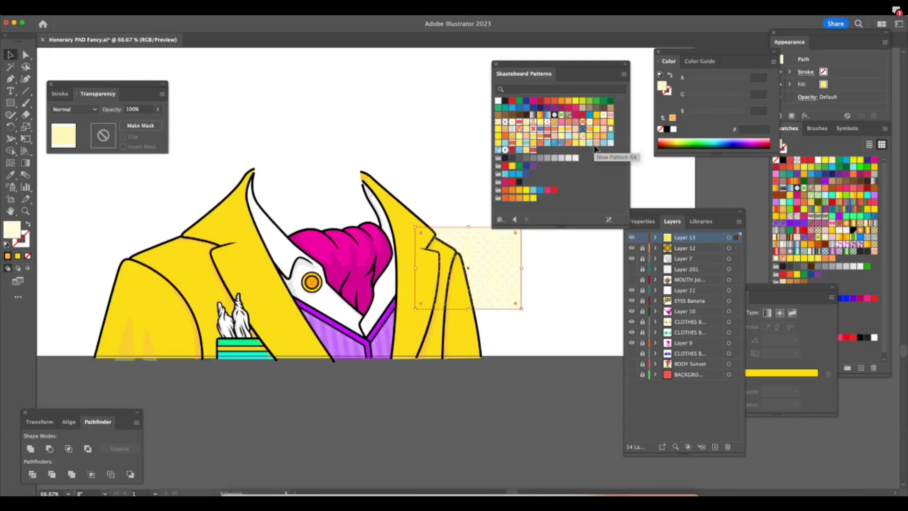
{"action": "left_click_drag", "start_coordinate": [505, 293], "coordinate": [191, 349]}
{"action": "left_click_drag", "start_coordinate": [205, 280], "coordinate": [356, 164]}
{"action": "left_click_drag", "start_coordinate": [321, 229], "coordinate": [306, 230]}
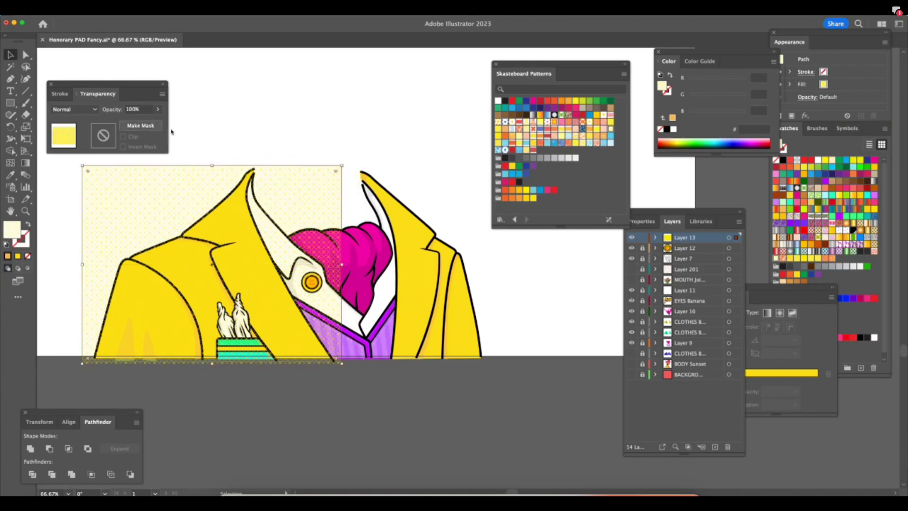
{"action": "left_click_drag", "start_coordinate": [342, 165], "coordinate": [271, 223]}
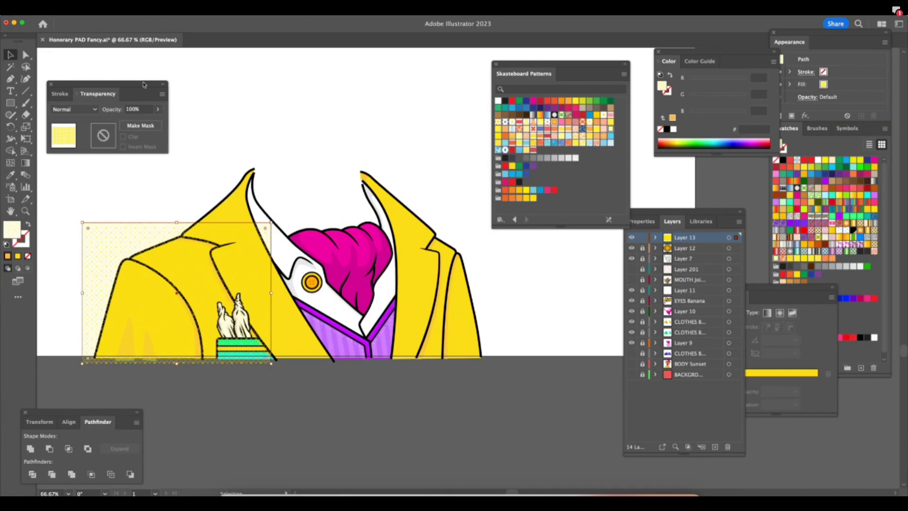
{"action": "scroll", "coordinate": [355, 217], "scroll_direction": "left", "scroll_amount": 10}
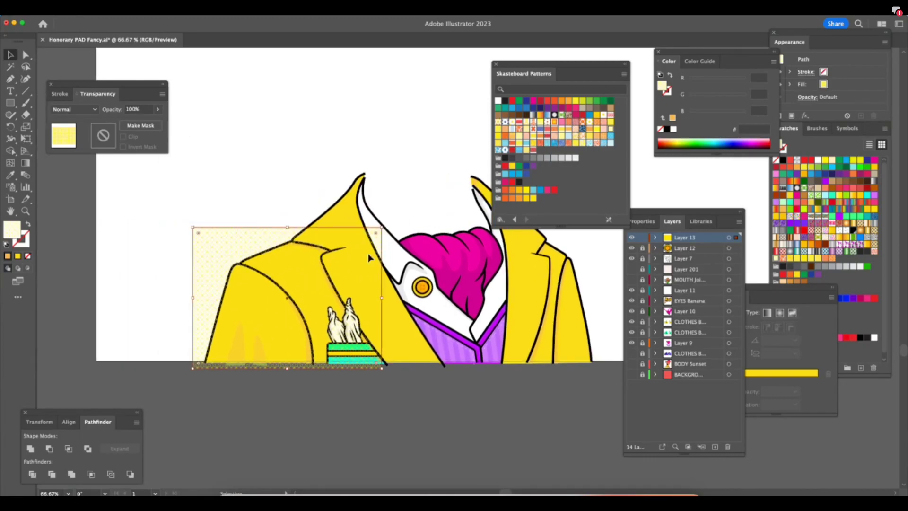
{"action": "key", "text": "super+="}
{"action": "key", "text": "super+="}
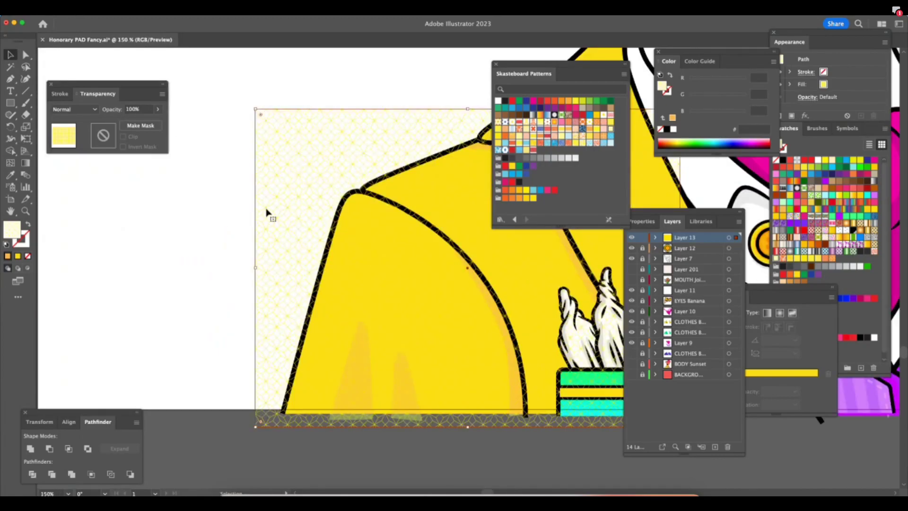
Recolor the lattice pattern's yellow lines to orange and deselect the rectangle.
{"action": "key", "text": "shift+Tab"}
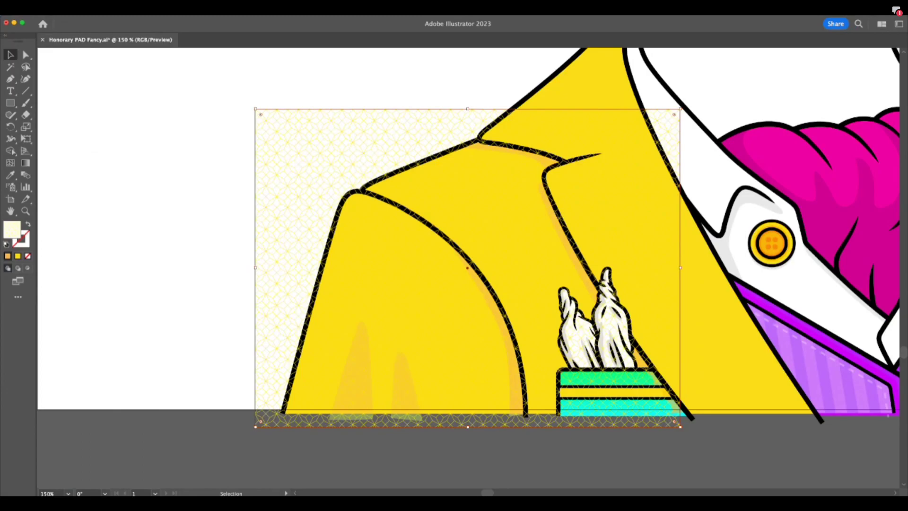
{"action": "key", "text": "Tab"}
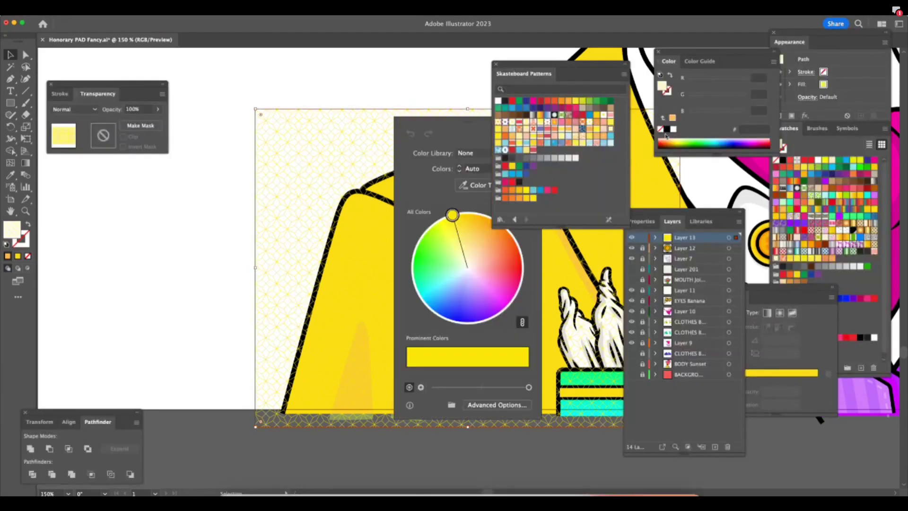
{"action": "mouse_move", "coordinate": [462, 222]}
{"action": "left_mouse_down"}
{"action": "mouse_move", "coordinate": [455, 214]}
{"action": "mouse_move", "coordinate": [465, 213]}
{"action": "left_mouse_up"}
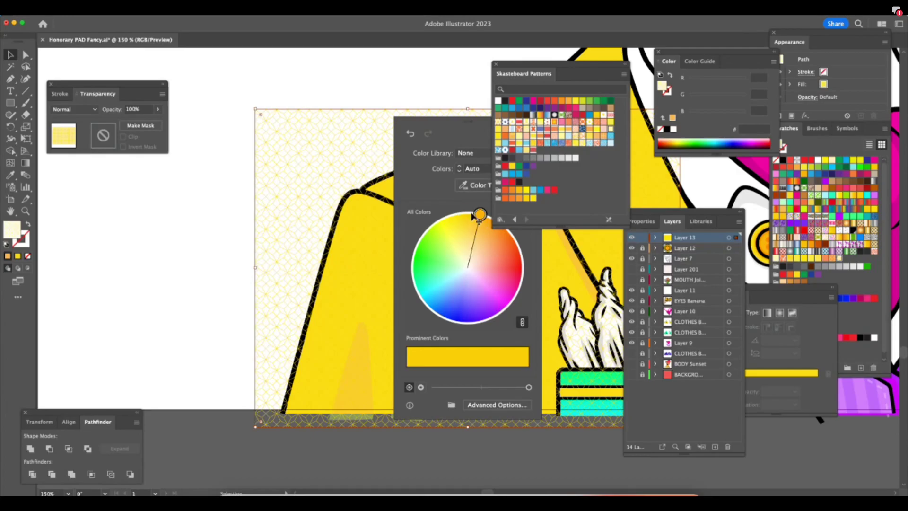
{"action": "left_click_drag", "start_coordinate": [464, 213], "coordinate": [480, 215]}
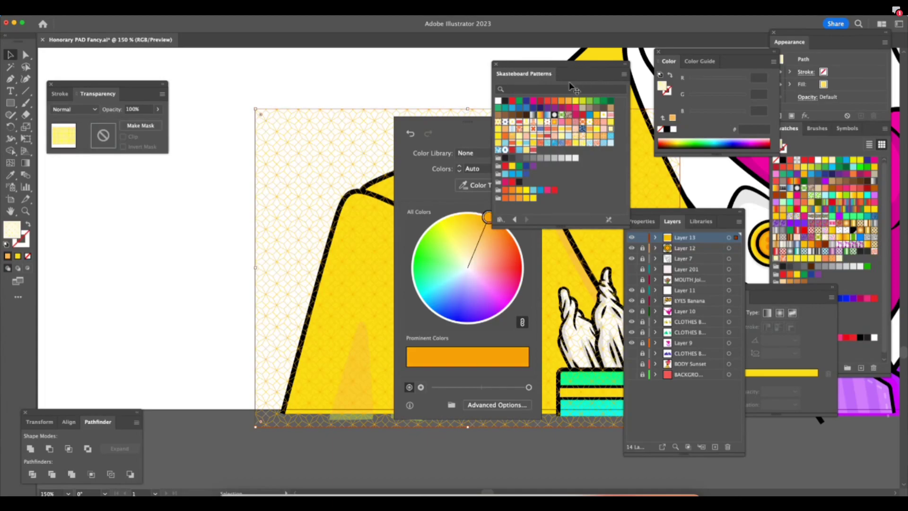
{"action": "left_click", "coordinate": [467, 66]}
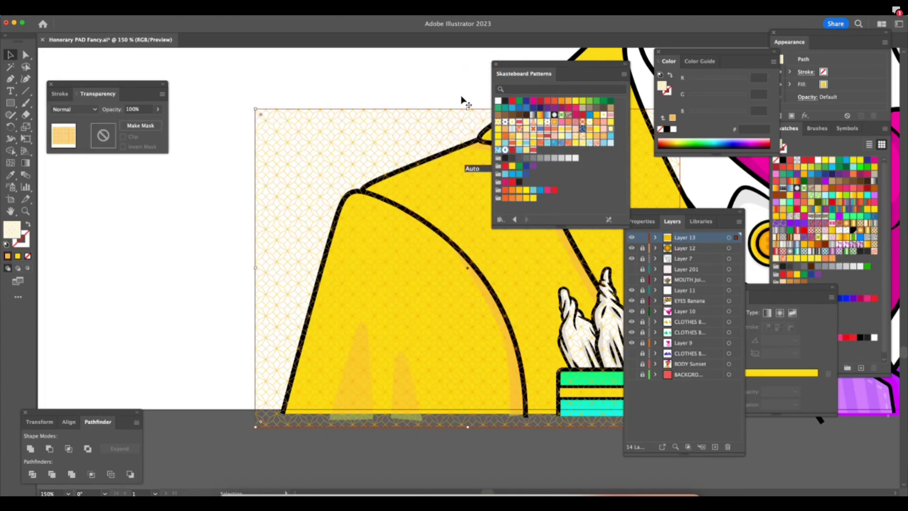
{"action": "left_click", "coordinate": [432, 91]}
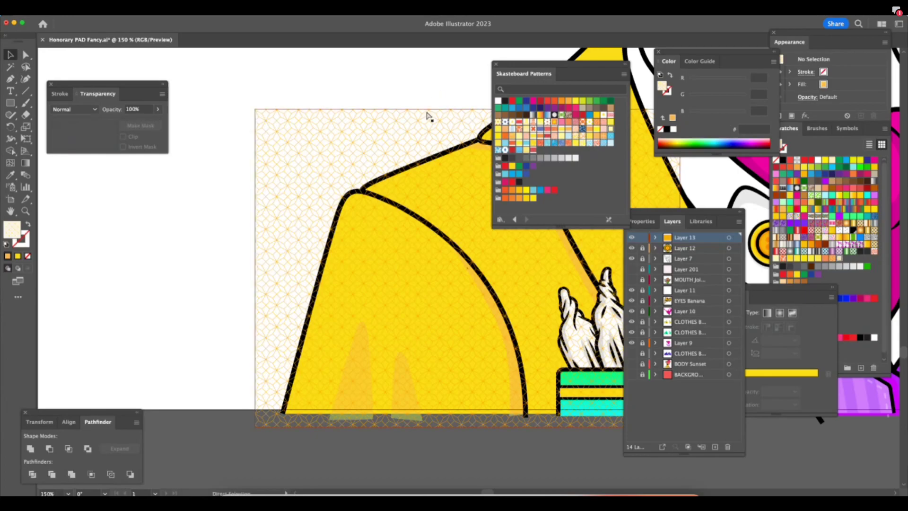
Keep a spare copy of the orange lattice rectangle beside the artboard and expand the pattern fill of the one over the jacket.
{"action": "key", "text": "super+minus"}
{"action": "key", "text": "super+minus"}
{"action": "scroll", "coordinate": [482, 417], "scroll_direction": "up", "scroll_amount": 3}
{"action": "scroll", "coordinate": [482, 416], "scroll_direction": "right", "scroll_amount": 5}
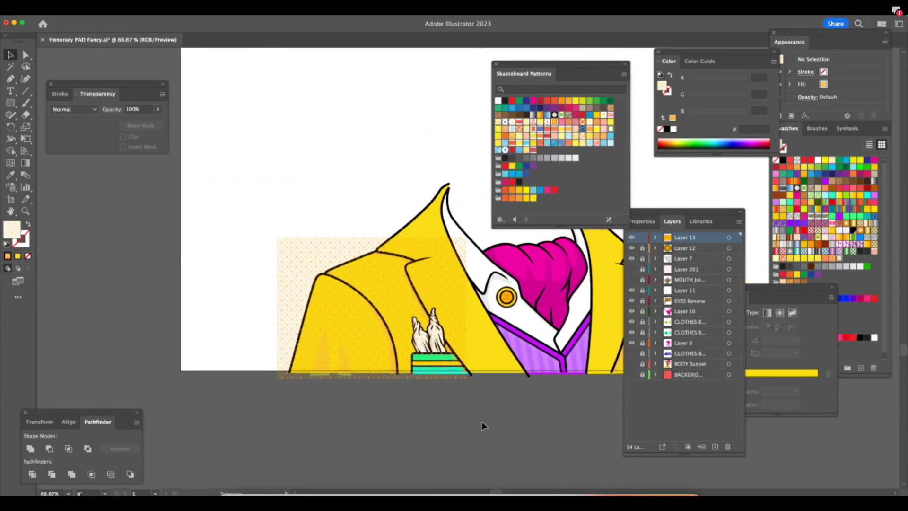
{"action": "left_click", "coordinate": [371, 310]}
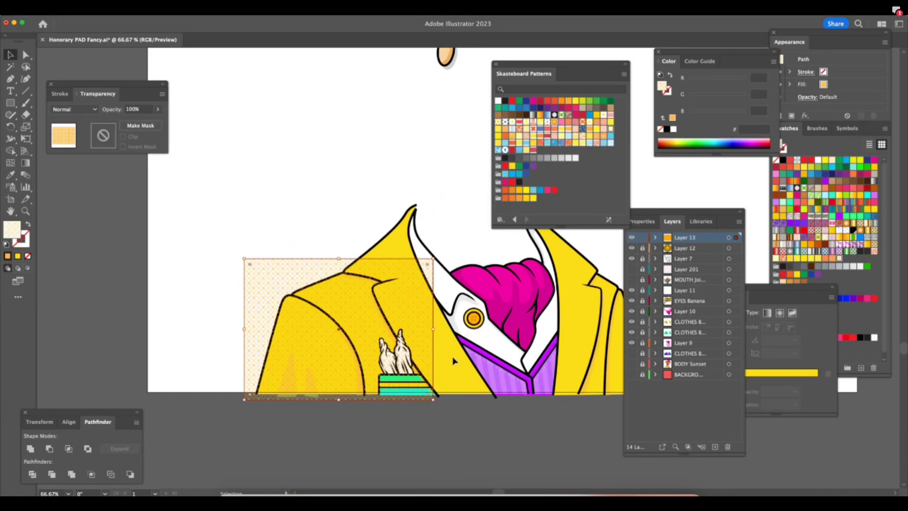
{"action": "left_click_drag", "start_coordinate": [337, 337], "coordinate": [385, 349]}
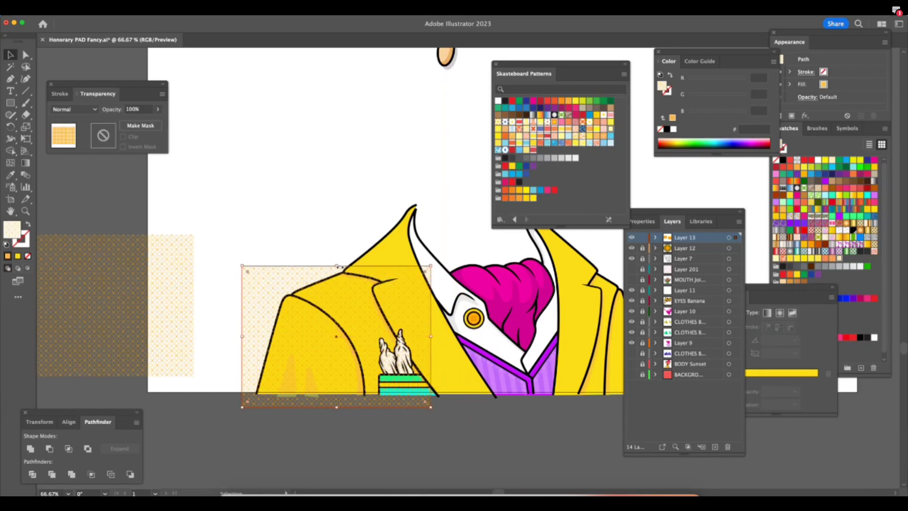
{"action": "key", "text": "shift+Tab"}
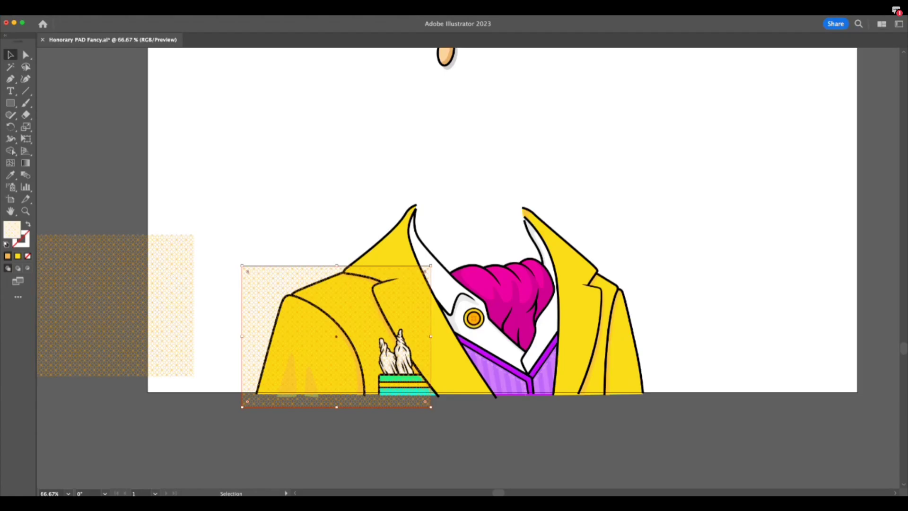
{"action": "key", "text": "Return"}
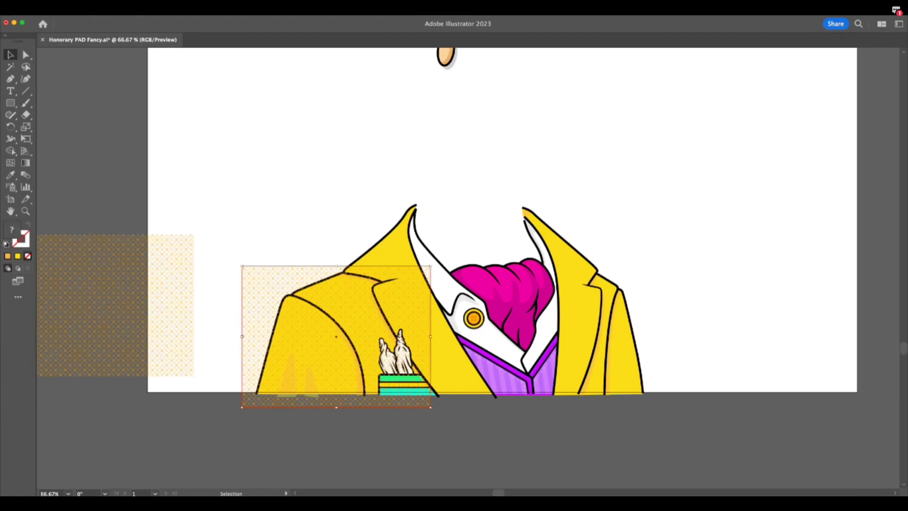
{"action": "key", "text": "shift+Tab"}
Scale up the expanded lattice until it reaches the far lapel, and move the Skateboard Patterns library clear of the artwork.
{"action": "left_click_drag", "start_coordinate": [431, 266], "coordinate": [484, 226]}
{"action": "left_click_drag", "start_coordinate": [527, 207], "coordinate": [608, 178]}
{"action": "left_click_drag", "start_coordinate": [517, 65], "coordinate": [648, 58]}
{"action": "left_click_drag", "start_coordinate": [526, 194], "coordinate": [543, 186]}
{"action": "scroll", "coordinate": [559, 410], "scroll_direction": "right", "scroll_amount": 5}
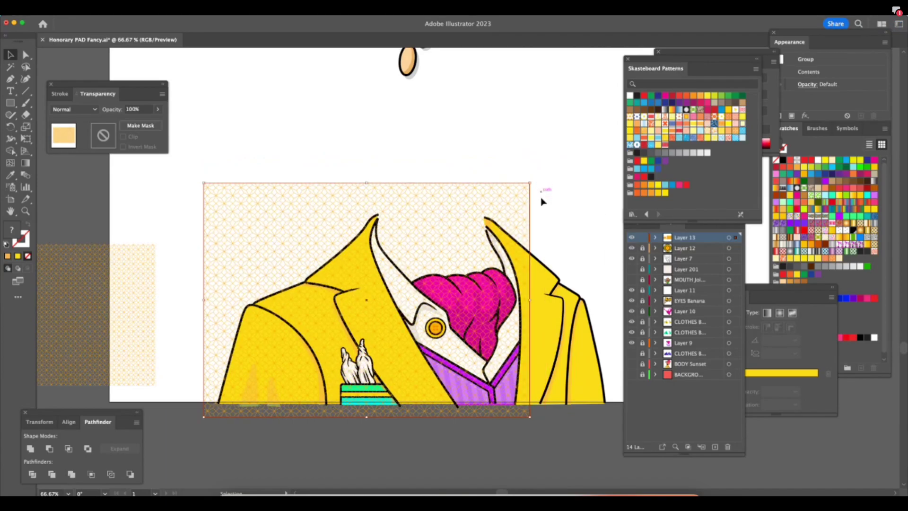
{"action": "left_click", "coordinate": [540, 444]}
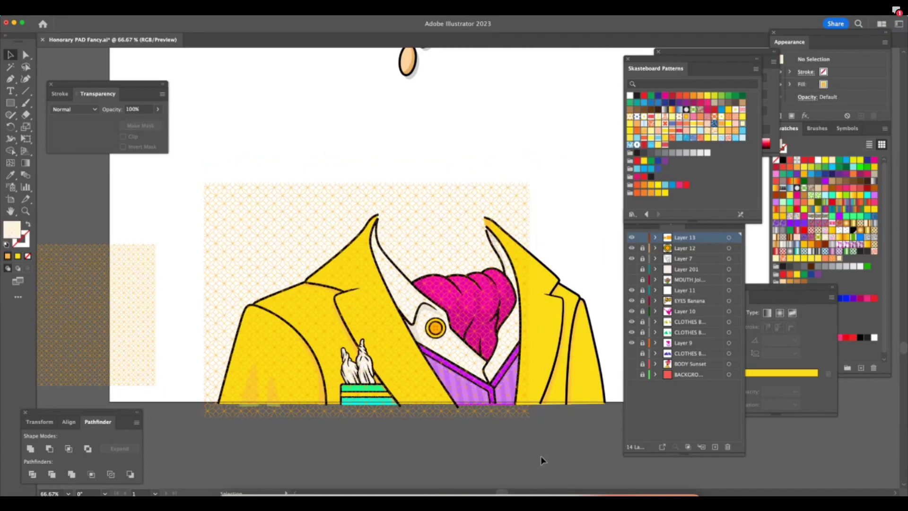
Lower the opacity of the enlarged lattice group to 69%.
{"action": "left_click", "coordinate": [438, 190]}
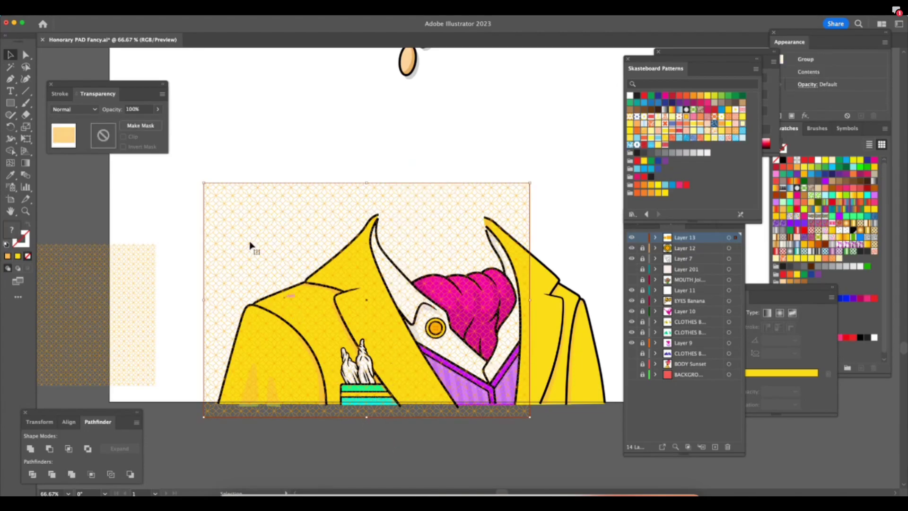
{"action": "left_click", "coordinate": [157, 109]}
{"action": "left_click_drag", "start_coordinate": [158, 122], "coordinate": [149, 123]}
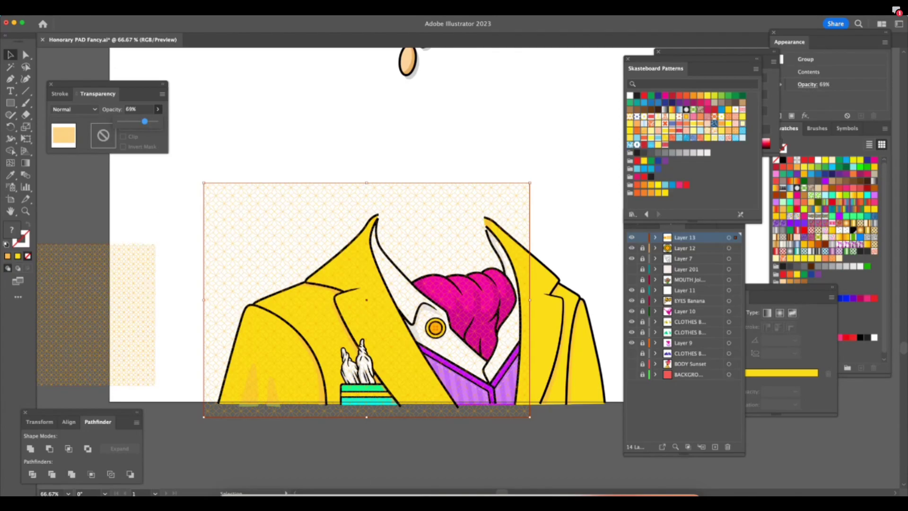
Try recoloring the lattice group to near white, and undo the color change.
{"action": "key", "text": "Tab"}
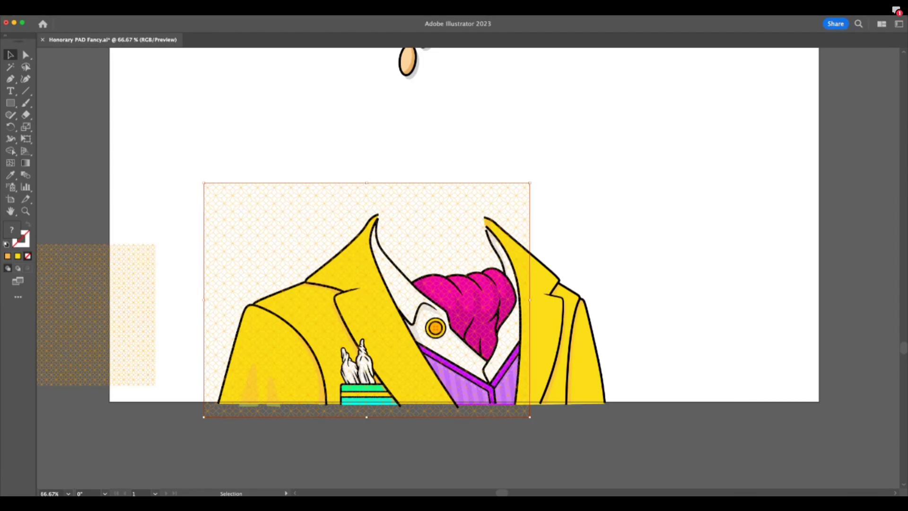
{"action": "key", "text": "Tab"}
{"action": "left_click_drag", "start_coordinate": [492, 226], "coordinate": [470, 267]}
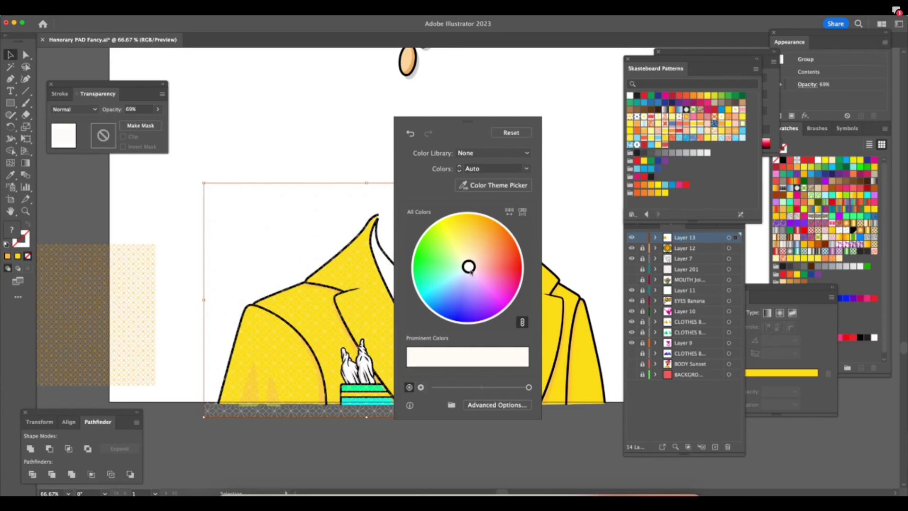
{"action": "left_click", "coordinate": [545, 435]}
{"action": "key", "text": "super+z"}
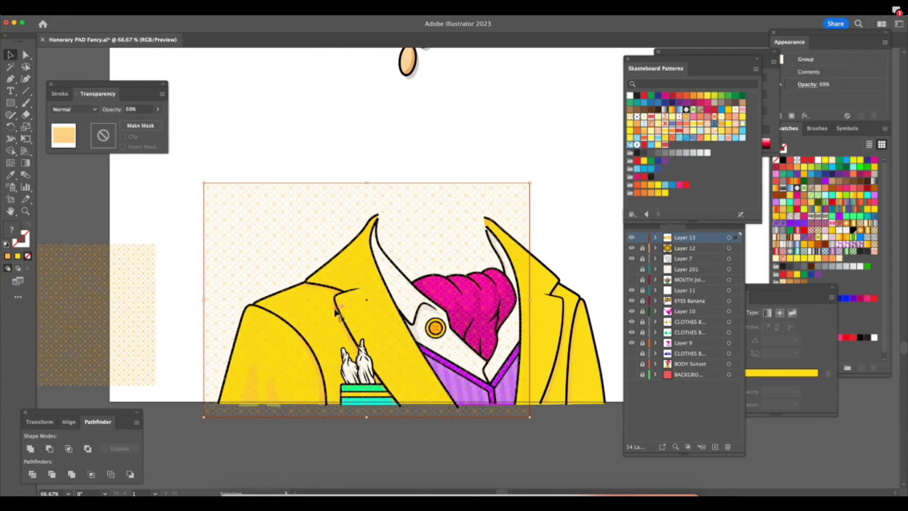
Scale the lattice group further so it covers the whole jacket, including both sleeves, and extends below the artboard.
{"action": "key", "text": "ctrl+1"}
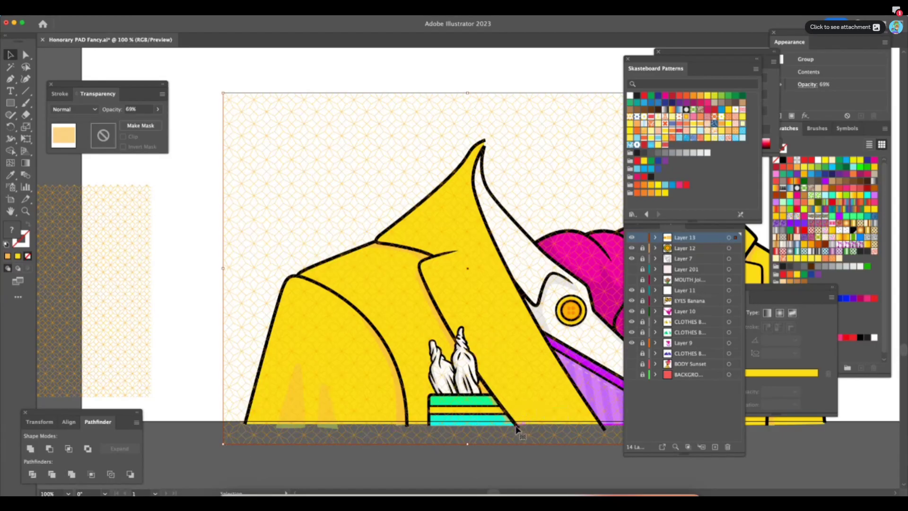
{"action": "scroll", "coordinate": [516, 431], "scroll_direction": "right", "scroll_amount": 2}
{"action": "scroll", "coordinate": [517, 431], "scroll_direction": "right", "scroll_amount": 3}
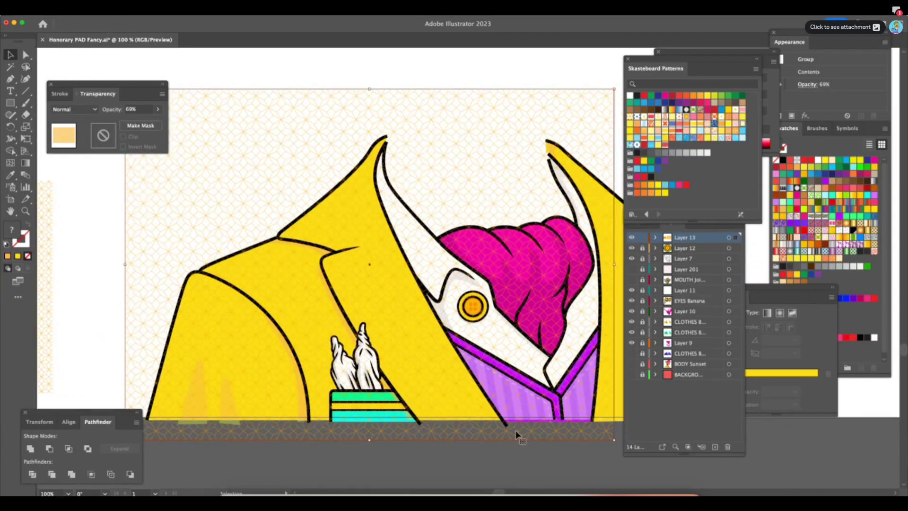
{"action": "key", "text": "ctrl+minus"}
{"action": "key", "text": "ctrl+minus"}
{"action": "scroll", "coordinate": [510, 431], "scroll_direction": "right", "scroll_amount": 4}
{"action": "left_click_drag", "start_coordinate": [489, 363], "coordinate": [552, 379]}
{"action": "key", "text": "shift+Tab"}
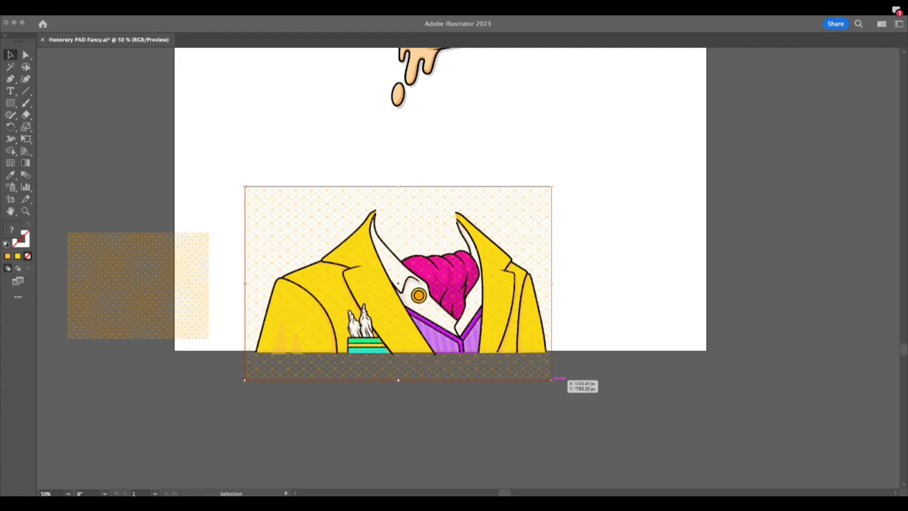
{"action": "left_click", "coordinate": [551, 380]}
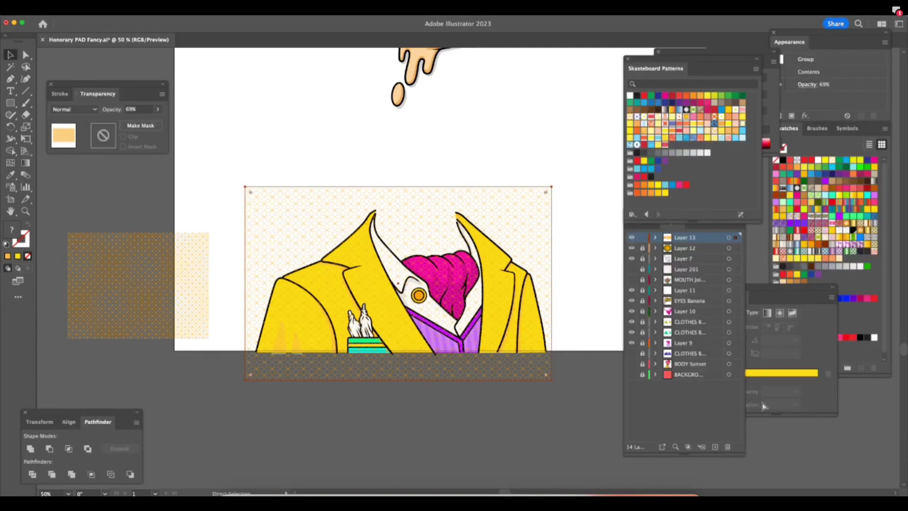
Cut the lattice group from the artwork and unlock the yellow jacket's clothes layer.
{"action": "key", "text": "super+plus"}
{"action": "scroll", "coordinate": [470, 448], "scroll_direction": "right", "scroll_amount": 5}
{"action": "scroll", "coordinate": [470, 447], "scroll_direction": "up", "scroll_amount": 2}
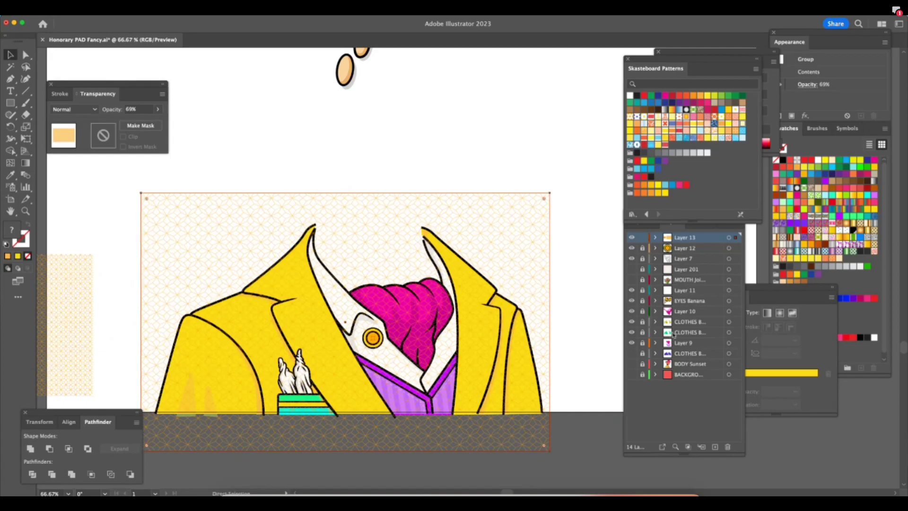
{"action": "key", "text": "super+x"}
{"action": "left_click", "coordinate": [643, 321]}
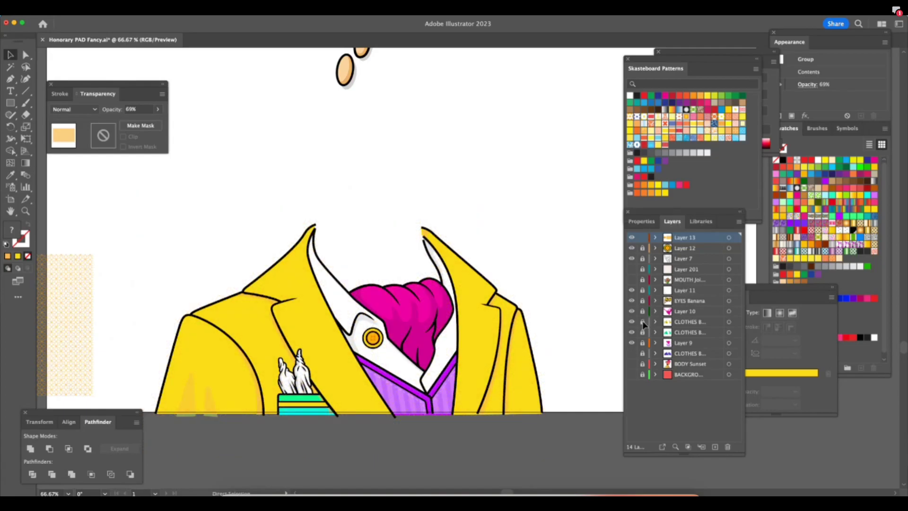
{"action": "left_click", "coordinate": [642, 321]}
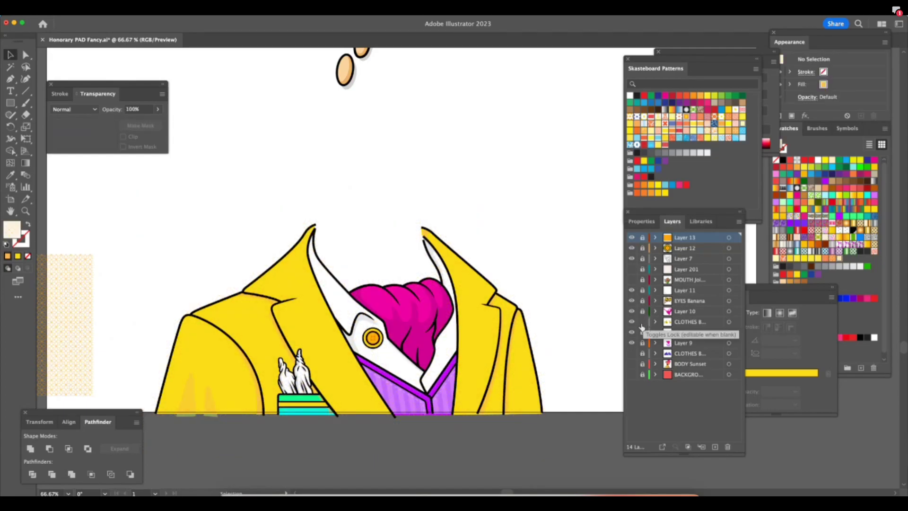
Isolate the group inside the jacket's clip group and select the yellow fill shape on the breast-pocket side.
{"action": "key", "text": "shift+Tab"}
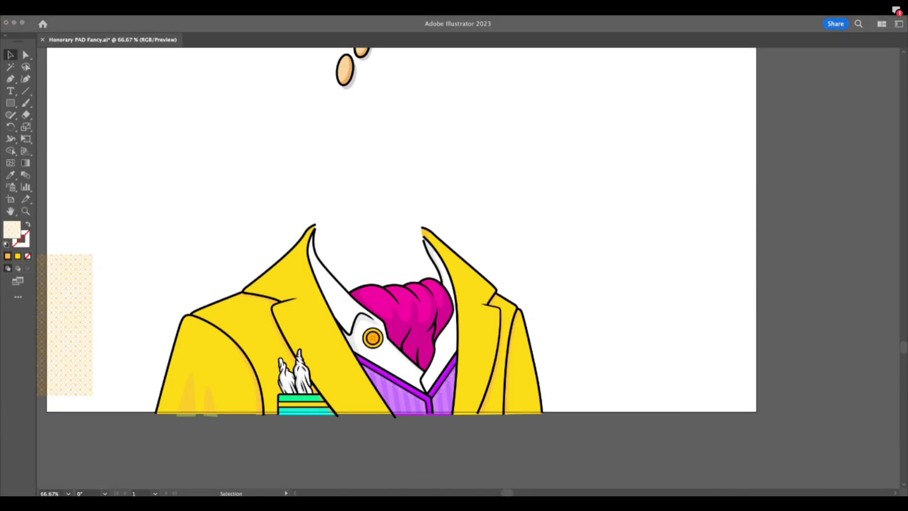
{"action": "left_click", "coordinate": [242, 415]}
{"action": "key", "text": "super+Tab"}
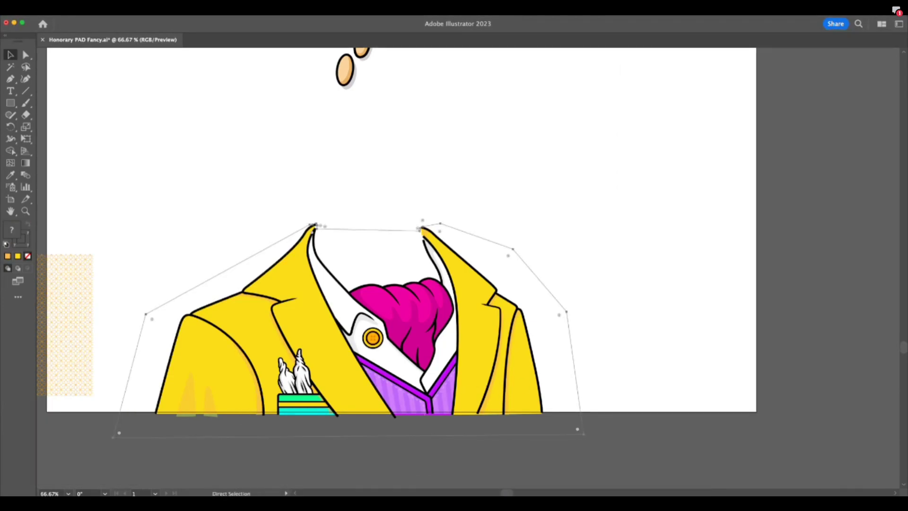
{"action": "key", "text": "v"}
{"action": "key", "text": "shift+Tab"}
{"action": "double_click", "coordinate": [247, 417]}
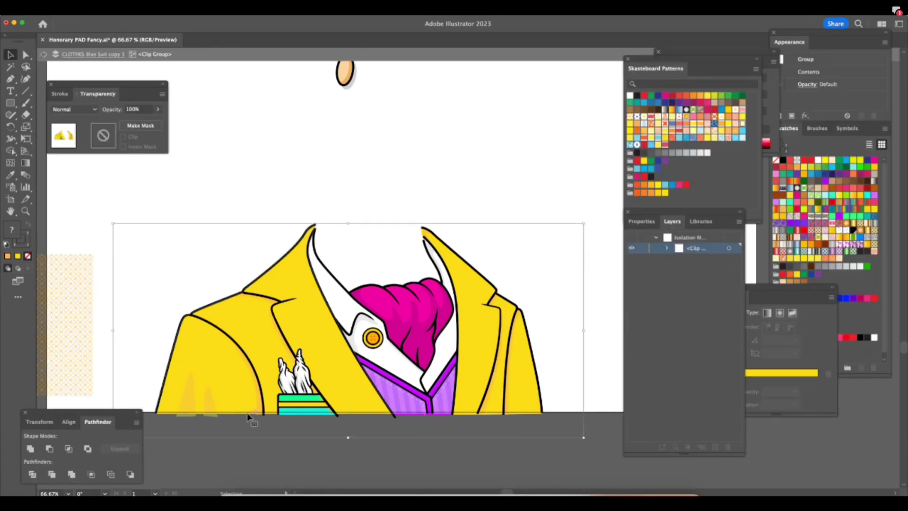
{"action": "double_click", "coordinate": [248, 418]}
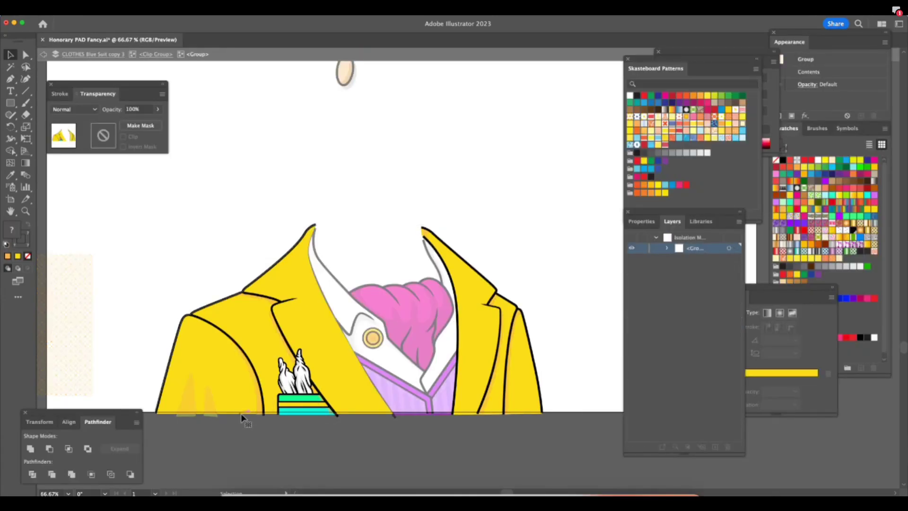
{"action": "left_click", "coordinate": [242, 416]}
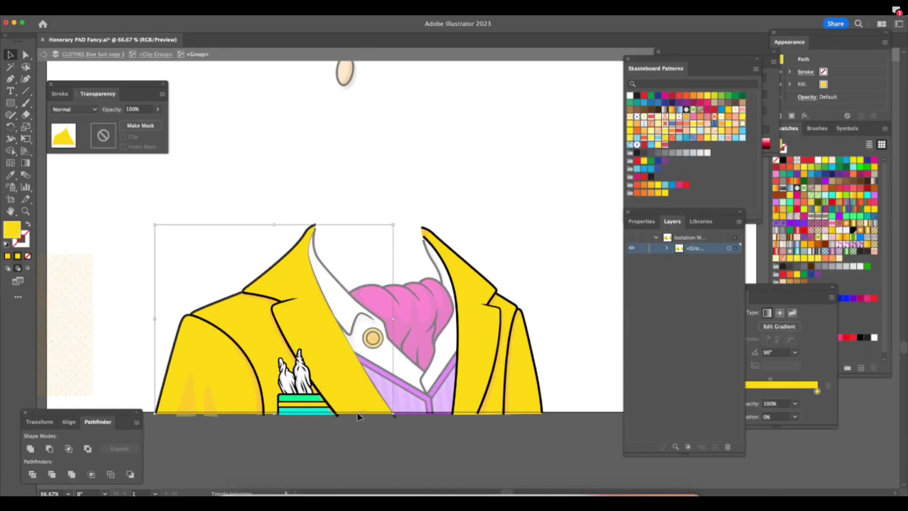
Use Draw Inside to paste the lattice within the selected yellow shape, and exit isolation mode.
{"action": "key", "text": "shift+d"}
{"action": "key", "text": "Tab"}
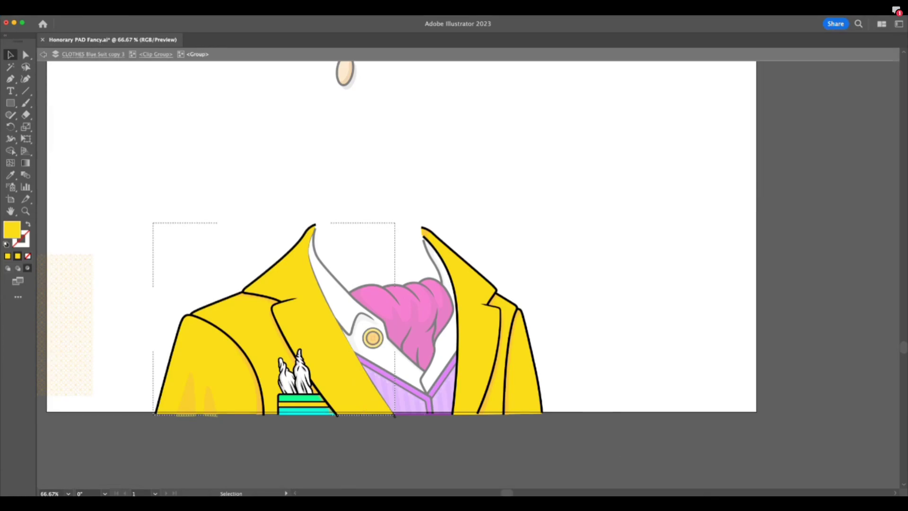
{"action": "key", "text": "Tab"}
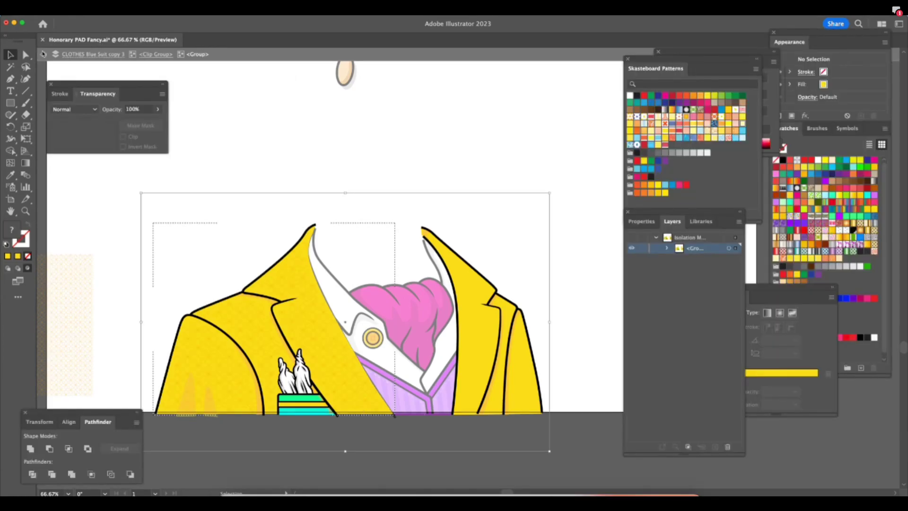
{"action": "left_click", "coordinate": [43, 54]}
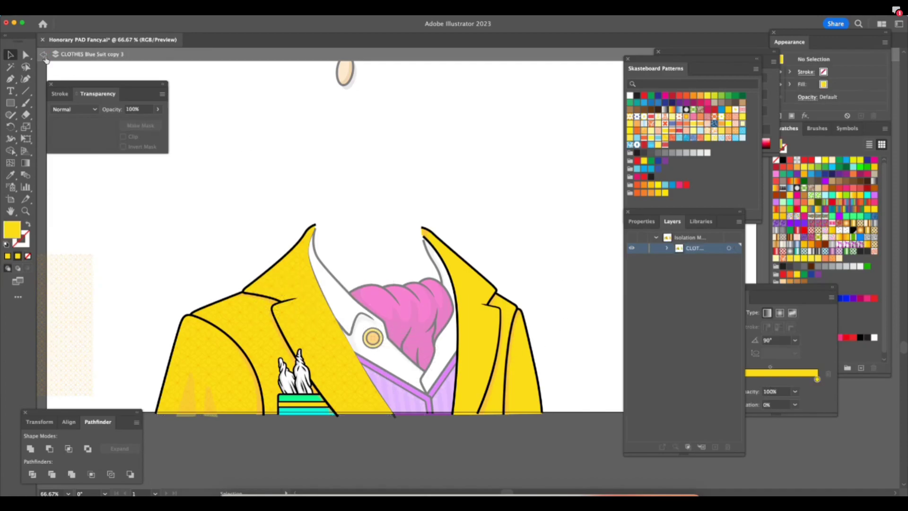
{"action": "key", "text": "Escape"}
Isolate the group inside the jacket's clip group and select the yellow fill shape on the side without the breast pocket.
{"action": "double_click", "coordinate": [520, 417]}
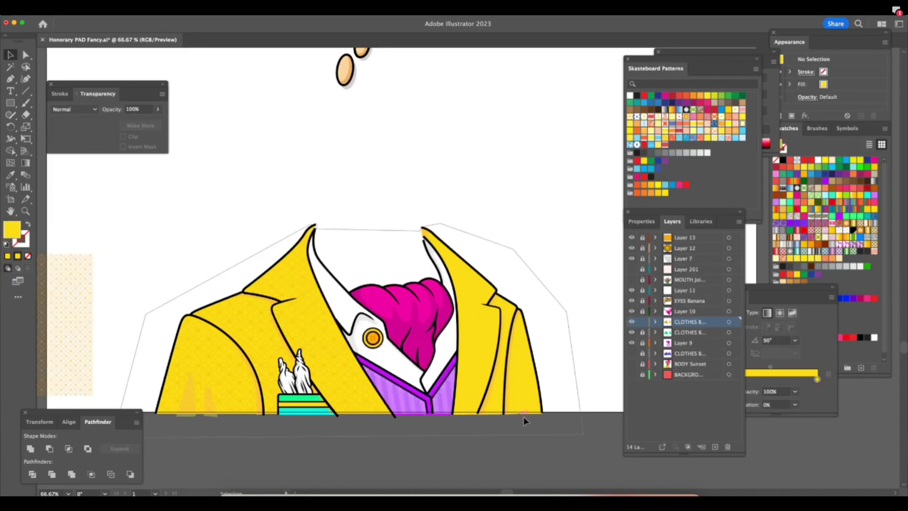
{"action": "left_click", "coordinate": [523, 414]}
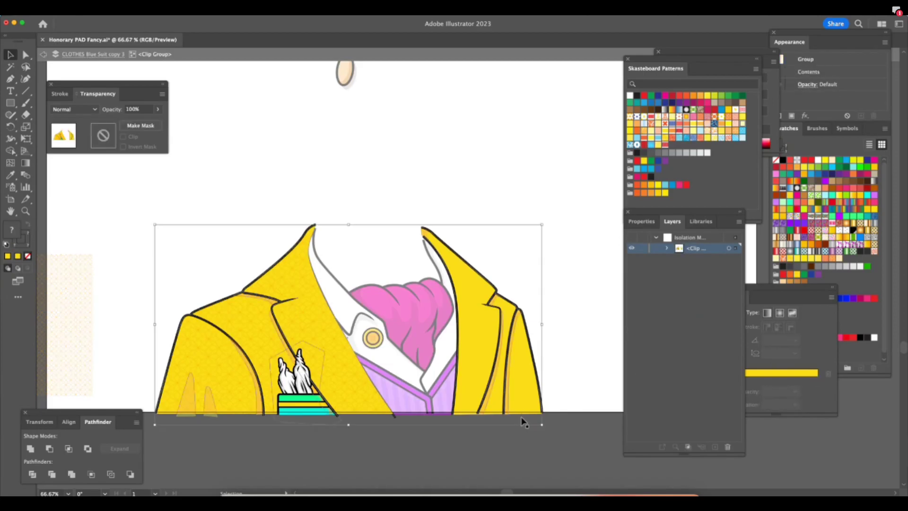
{"action": "double_click", "coordinate": [522, 413]}
{"action": "left_click", "coordinate": [520, 438]}
{"action": "left_click", "coordinate": [523, 414]}
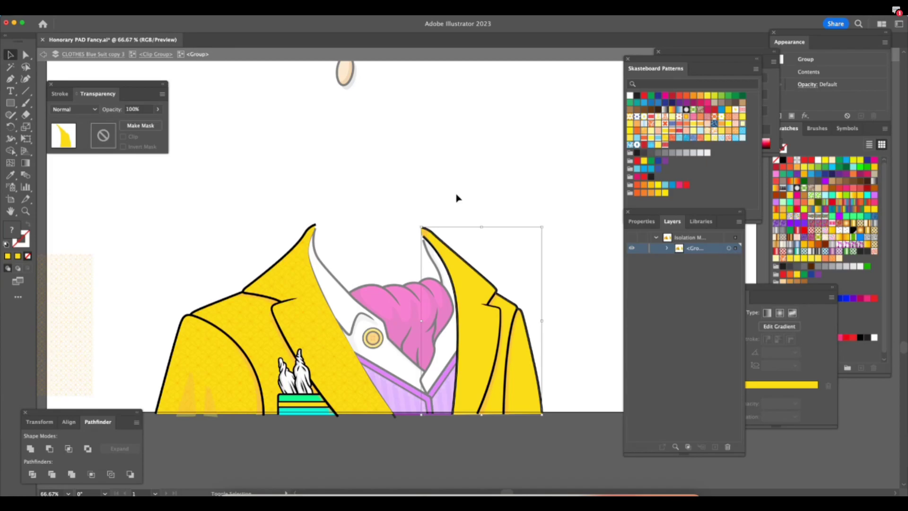
{"action": "double_click", "coordinate": [525, 416]}
{"action": "left_click", "coordinate": [529, 416]}
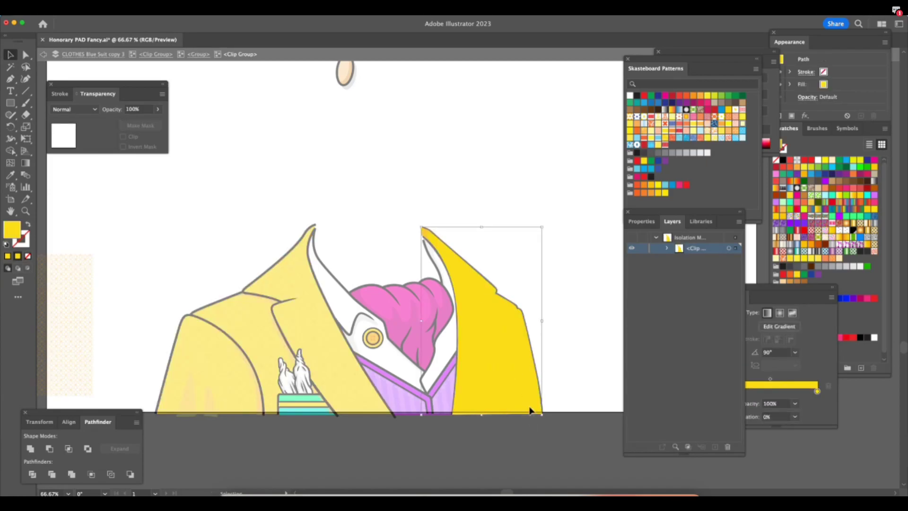
Use Draw Inside to paste the lattice within this second yellow shape, and exit isolation mode.
{"action": "key", "text": "Tab"}
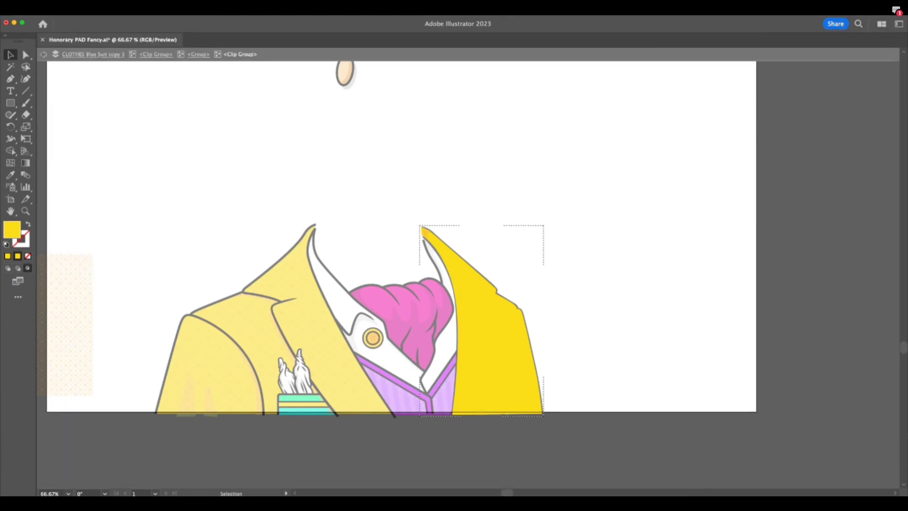
{"action": "key", "text": "Tab"}
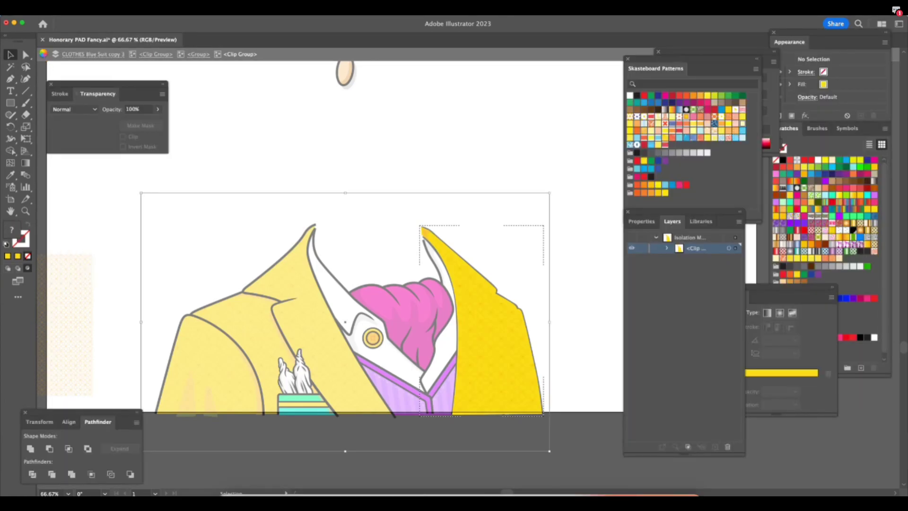
{"action": "left_click", "coordinate": [44, 55]}
{"action": "left_click", "coordinate": [44, 55]}
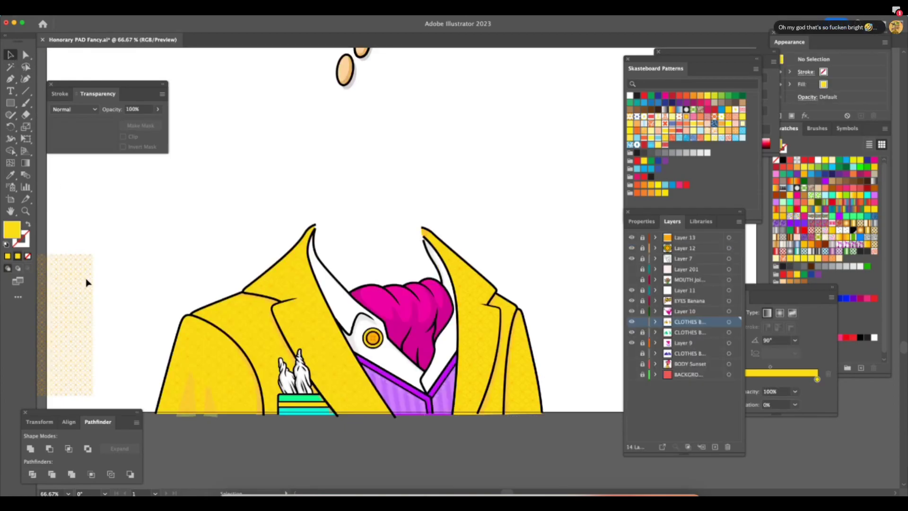
Delete the leftover lattice rectangle beside the artboard and add a new layer at the top of the layer stack.
{"action": "left_click", "coordinate": [644, 239], "text": "alt"}
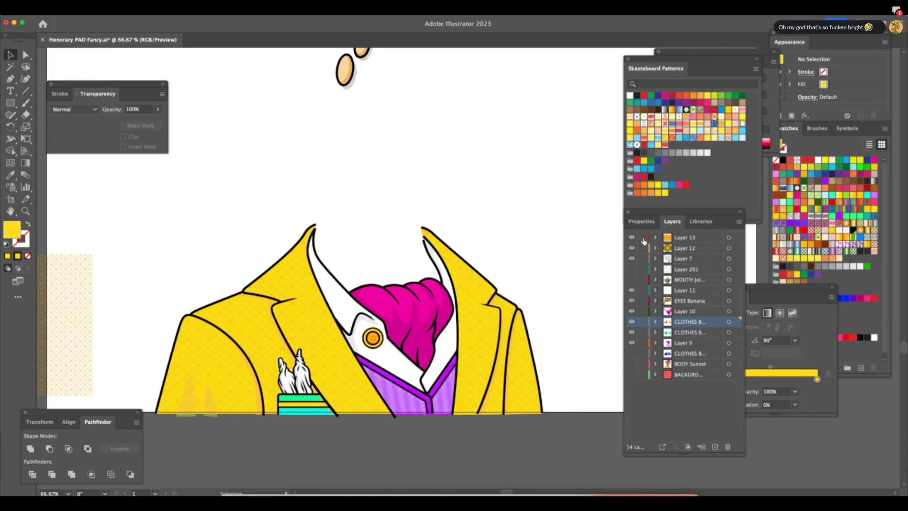
{"action": "left_click", "coordinate": [91, 304]}
{"action": "key", "text": "Delete"}
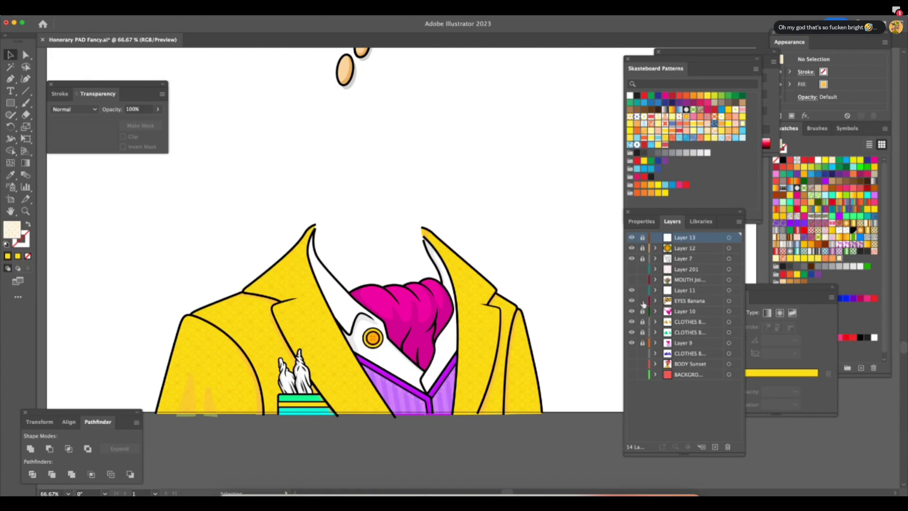
{"action": "left_click", "coordinate": [714, 447]}
Select the two translucent orange shapes at the pocket-side sleeve's hem, and relock every layer except the new one.
{"action": "key", "text": "z"}
{"action": "left_click_drag", "start_coordinate": [144, 358], "coordinate": [214, 382]}
{"action": "key", "text": "a"}
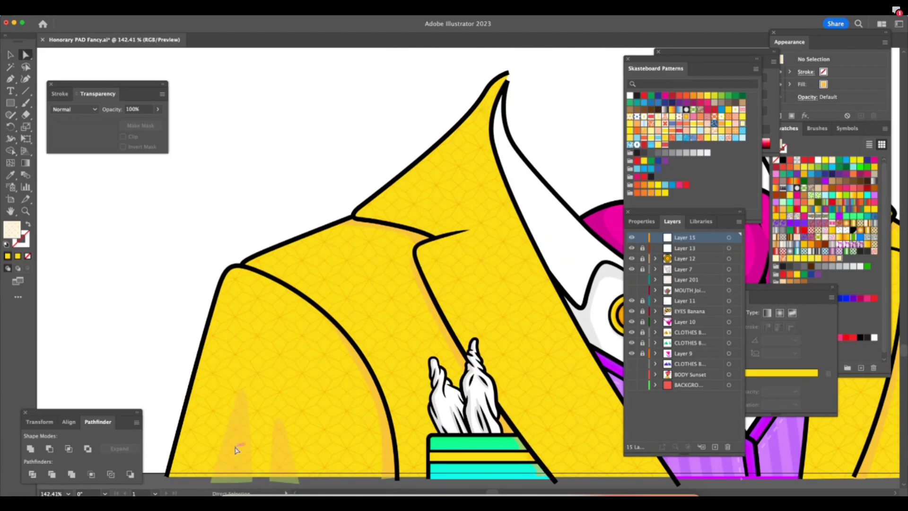
{"action": "left_click", "coordinate": [643, 248], "text": "alt"}
{"action": "key", "text": "super+z"}
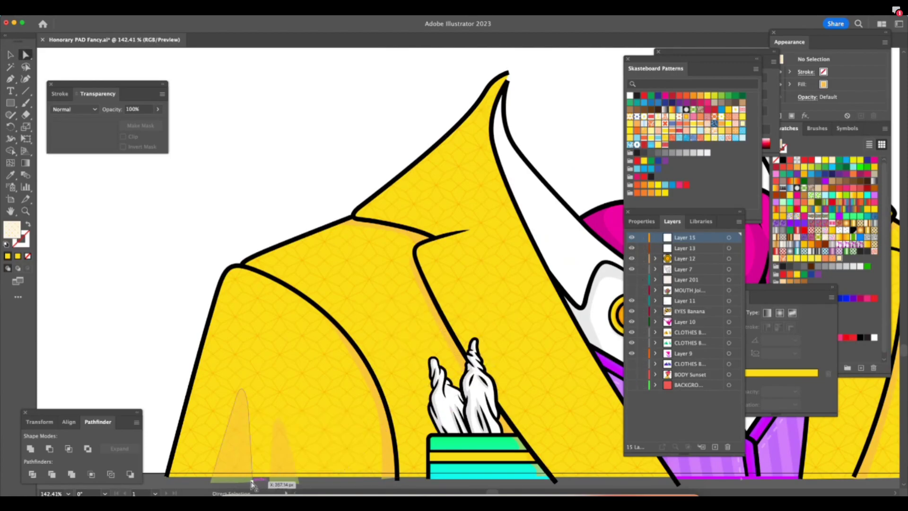
{"action": "left_click", "coordinate": [252, 481]}
{"action": "left_click", "coordinate": [300, 483], "text": "shift"}
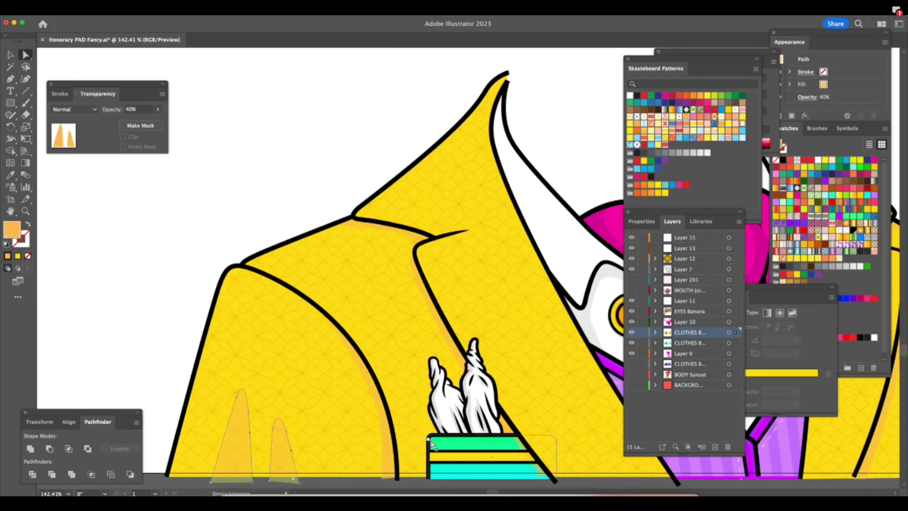
{"action": "left_click", "coordinate": [642, 238], "text": "alt"}
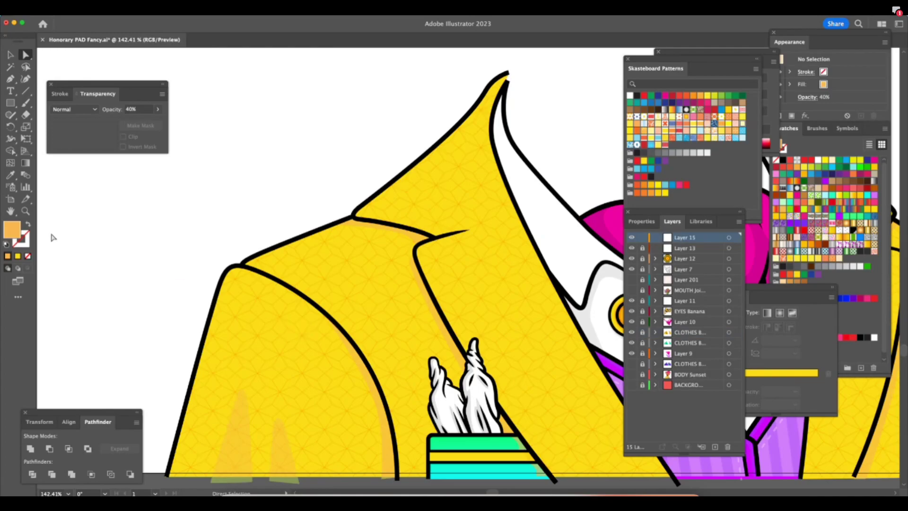
Set the fill to white and draw a curved highlight with the Pen tool at the shoulder of the pocket-side sleeve.
{"action": "left_click", "coordinate": [819, 161]}
{"action": "key", "text": "z"}
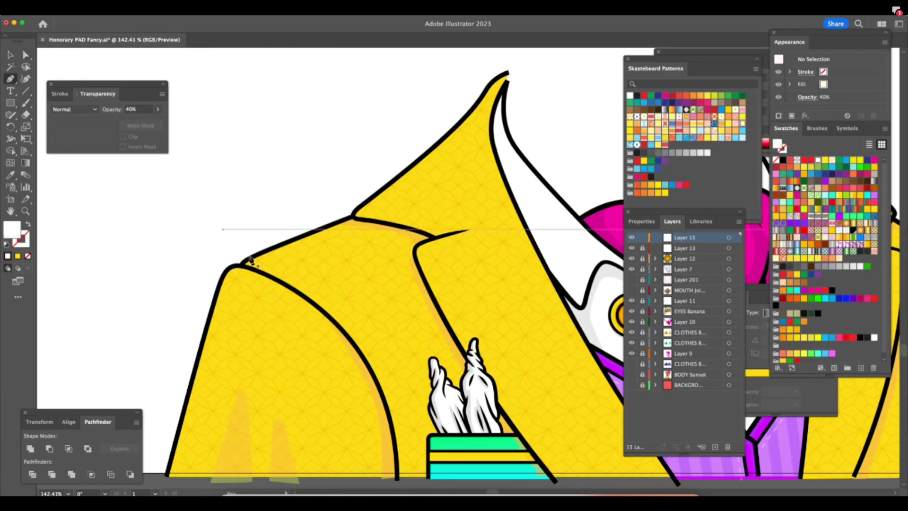
{"action": "left_click_drag", "start_coordinate": [305, 339], "coordinate": [334, 338]}
{"action": "key", "text": "p"}
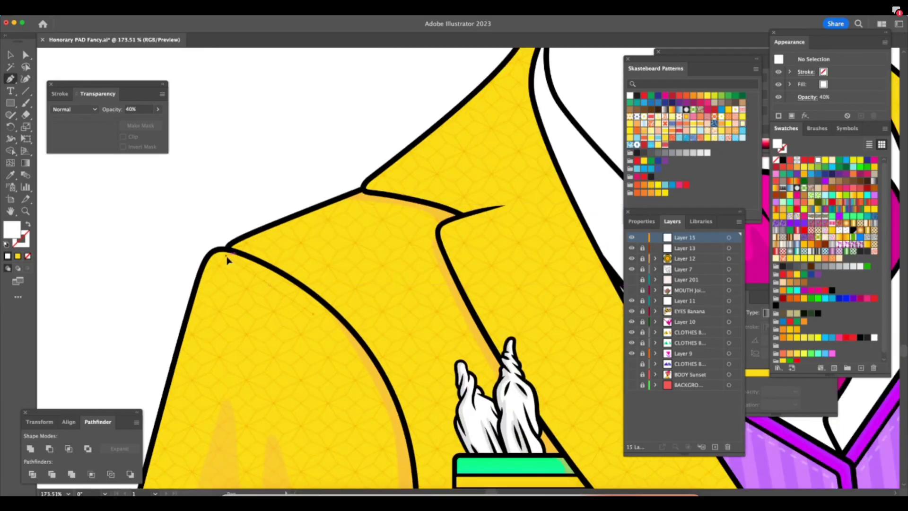
{"action": "left_click_drag", "start_coordinate": [227, 257], "coordinate": [223, 258]}
{"action": "left_click_drag", "start_coordinate": [202, 320], "coordinate": [191, 368]}
{"action": "key", "text": "super+z"}
{"action": "left_click_drag", "start_coordinate": [204, 308], "coordinate": [313, 322]}
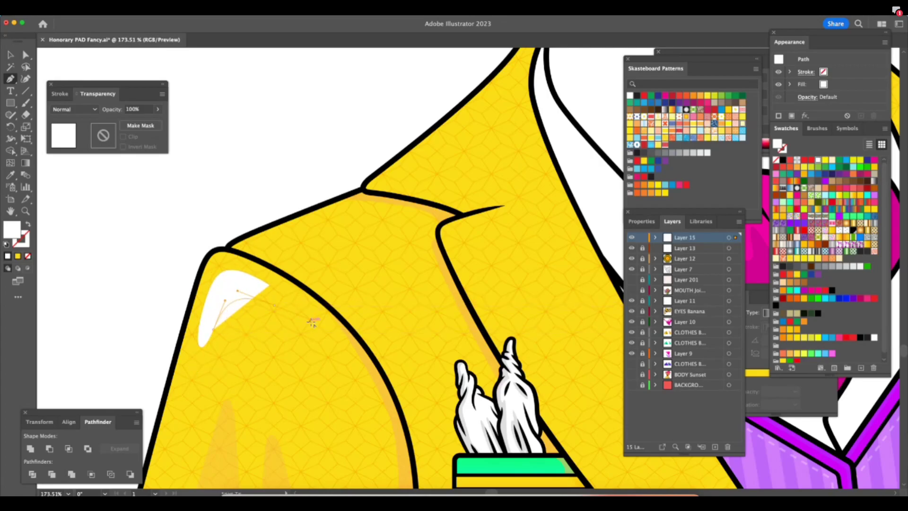
{"action": "left_click_drag", "start_coordinate": [269, 285], "coordinate": [254, 276]}
Draw a bent white highlight with the Pen tool on the pocket-side collar, following its outer corner.
{"action": "key", "text": "z"}
{"action": "left_click_drag", "start_coordinate": [298, 372], "coordinate": [274, 400]}
{"action": "key", "text": "z"}
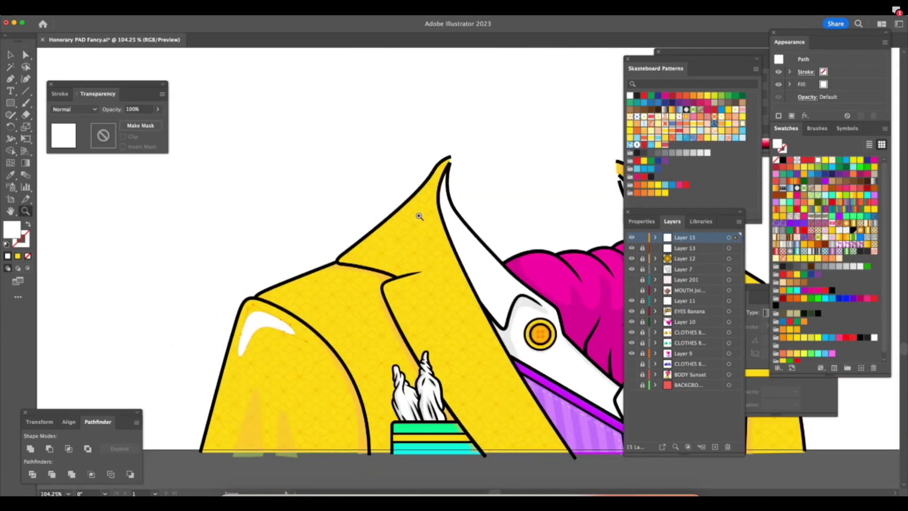
{"action": "left_click_drag", "start_coordinate": [413, 214], "coordinate": [454, 214]}
{"action": "key", "text": "p"}
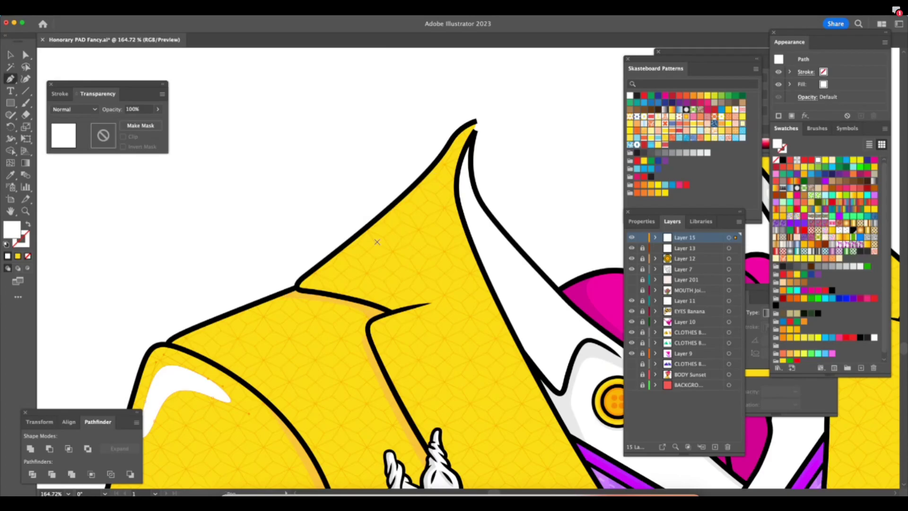
{"action": "key", "text": "z"}
{"action": "left_click_drag", "start_coordinate": [391, 229], "coordinate": [445, 227]}
{"action": "key", "text": "p"}
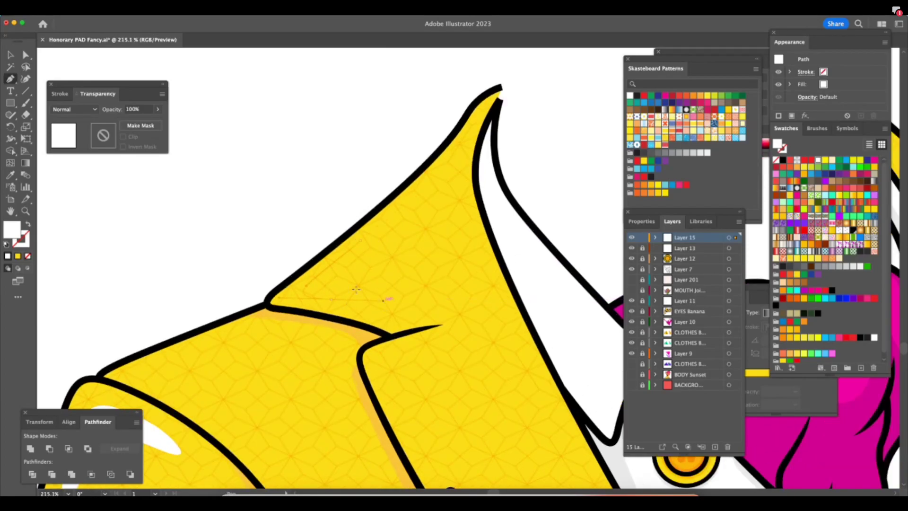
{"action": "key", "text": "super+z"}
{"action": "mouse_move", "coordinate": [335, 300]}
{"action": "left_mouse_down"}
{"action": "mouse_move", "coordinate": [364, 306]}
{"action": "mouse_move", "coordinate": [337, 285]}
{"action": "left_mouse_up"}
{"action": "left_click_drag", "start_coordinate": [376, 240], "coordinate": [346, 253]}
Reshape the pocket-side collar highlight by moving its anchor points and handles closer to the collar's corner, and deselect it.
{"action": "key", "text": "z"}
{"action": "left_click_drag", "start_coordinate": [428, 222], "coordinate": [468, 208]}
{"action": "key", "text": "a"}
{"action": "left_click_drag", "start_coordinate": [353, 248], "coordinate": [366, 243]}
{"action": "left_click_drag", "start_coordinate": [299, 318], "coordinate": [300, 307]}
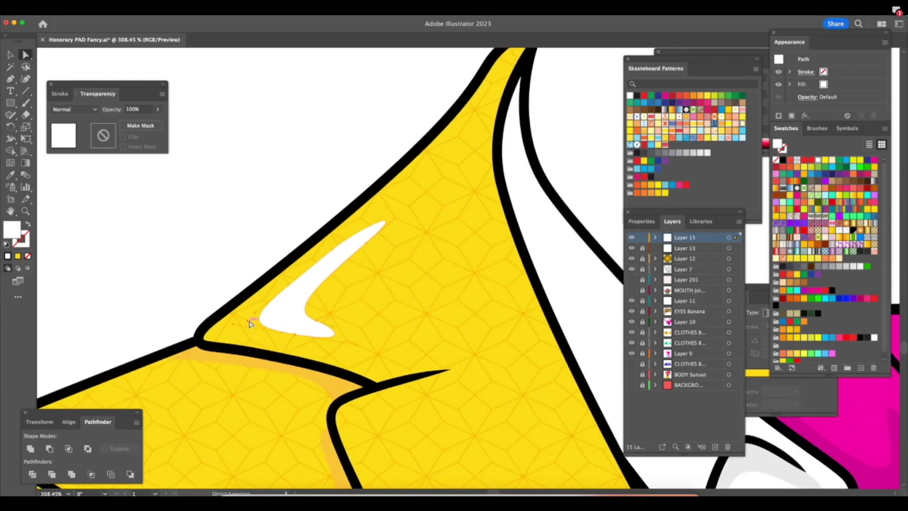
{"action": "left_click_drag", "start_coordinate": [290, 337], "coordinate": [336, 330]}
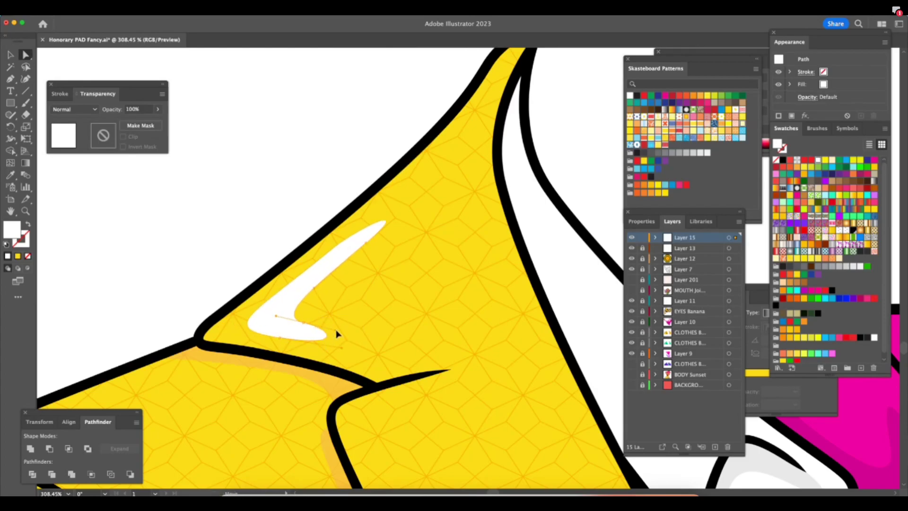
{"action": "left_click_drag", "start_coordinate": [367, 243], "coordinate": [372, 218]}
{"action": "left_click_drag", "start_coordinate": [471, 308], "coordinate": [213, 402]}
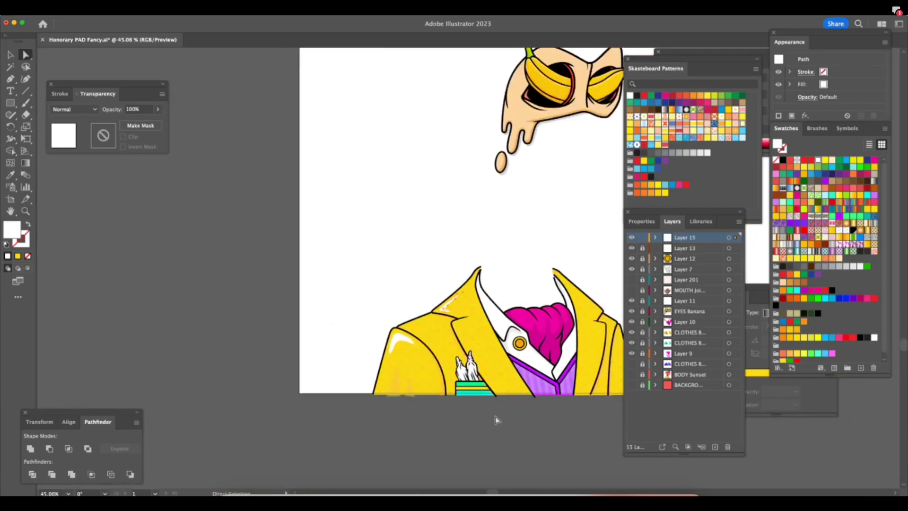
{"action": "left_click", "coordinate": [497, 420]}
Draw a slim tapered white highlight with the Pen tool along the outer edge of the opposite collar, ending near its corner.
{"action": "key", "text": "z"}
{"action": "left_click_drag", "start_coordinate": [516, 419], "coordinate": [563, 417]}
{"action": "left_click_drag", "start_coordinate": [601, 236], "coordinate": [652, 236]}
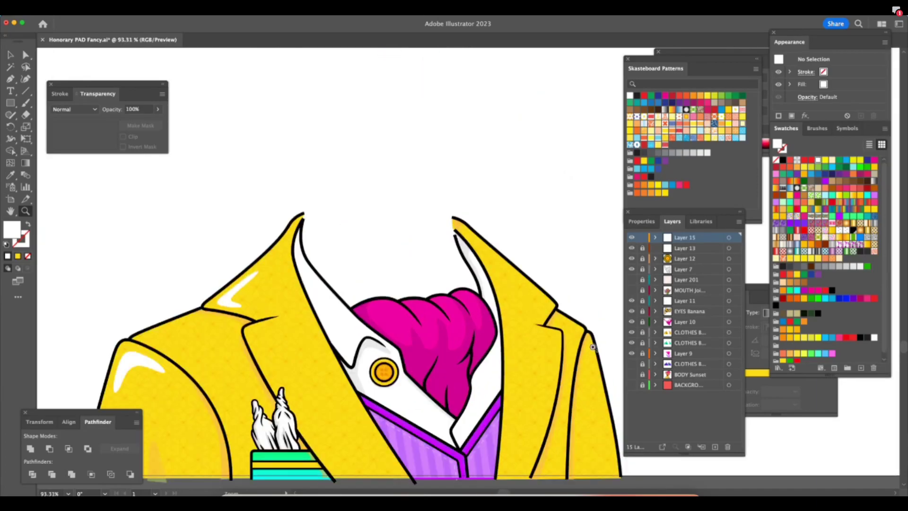
{"action": "left_click_drag", "start_coordinate": [593, 346], "coordinate": [626, 358]}
{"action": "left_click_drag", "start_coordinate": [549, 256], "coordinate": [592, 260]}
{"action": "key", "text": "p"}
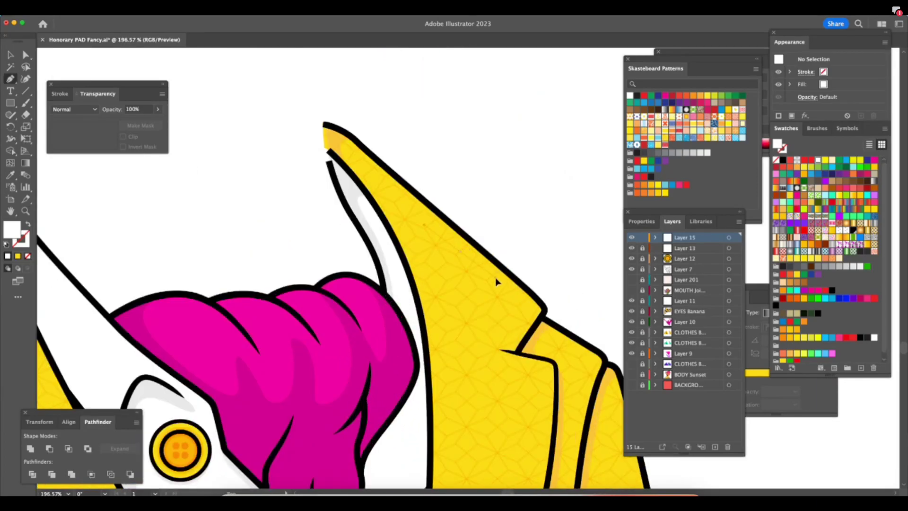
{"action": "left_click", "coordinate": [518, 304]}
{"action": "key", "text": "super+z"}
{"action": "left_click", "coordinate": [474, 265]}
{"action": "left_click_drag", "start_coordinate": [526, 309], "coordinate": [509, 314]}
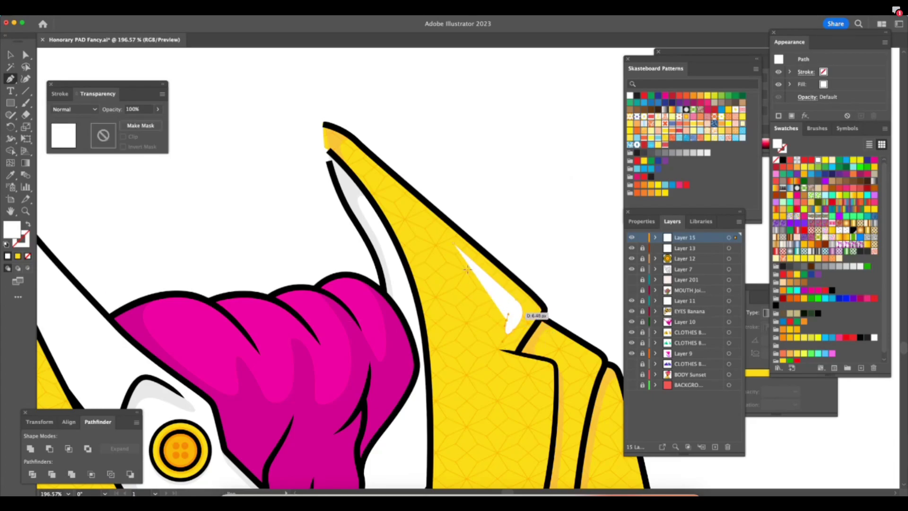
{"action": "left_click_drag", "start_coordinate": [462, 264], "coordinate": [459, 246]}
{"action": "left_click_drag", "start_coordinate": [497, 272], "coordinate": [498, 275]}
Refine the inner curve of the opposite collar's highlight with the Direct Selection tool.
{"action": "key", "text": "z"}
{"action": "left_click_drag", "start_coordinate": [556, 289], "coordinate": [578, 289]}
{"action": "key", "text": "super+Tab"}
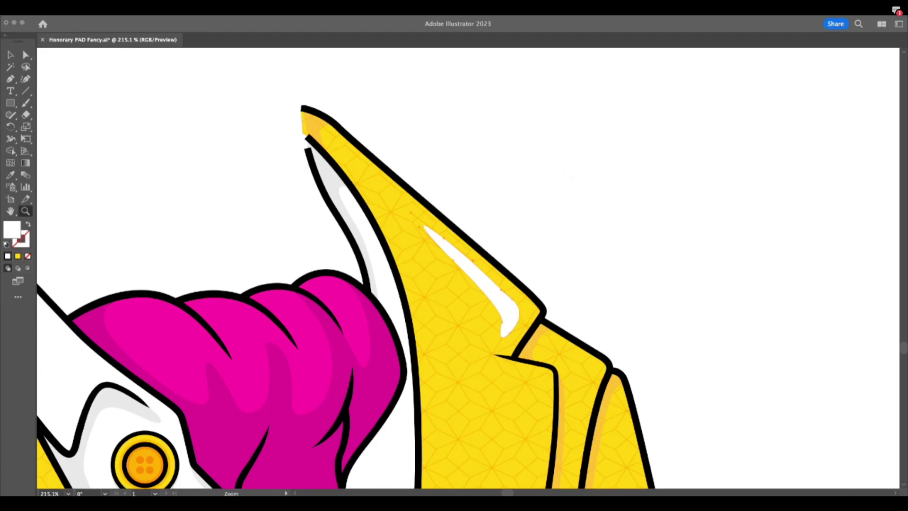
{"action": "key", "text": "super+Tab"}
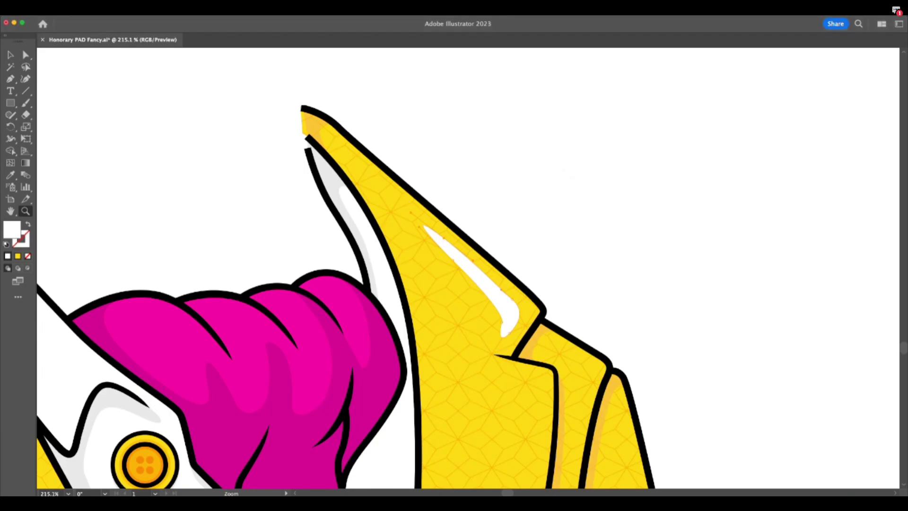
{"action": "left_click", "coordinate": [487, 241]}
{"action": "key", "text": "a"}
{"action": "mouse_move", "coordinate": [439, 269]}
{"action": "left_mouse_down"}
{"action": "mouse_move", "coordinate": [424, 258]}
{"action": "mouse_move", "coordinate": [435, 267]}
{"action": "left_mouse_up"}
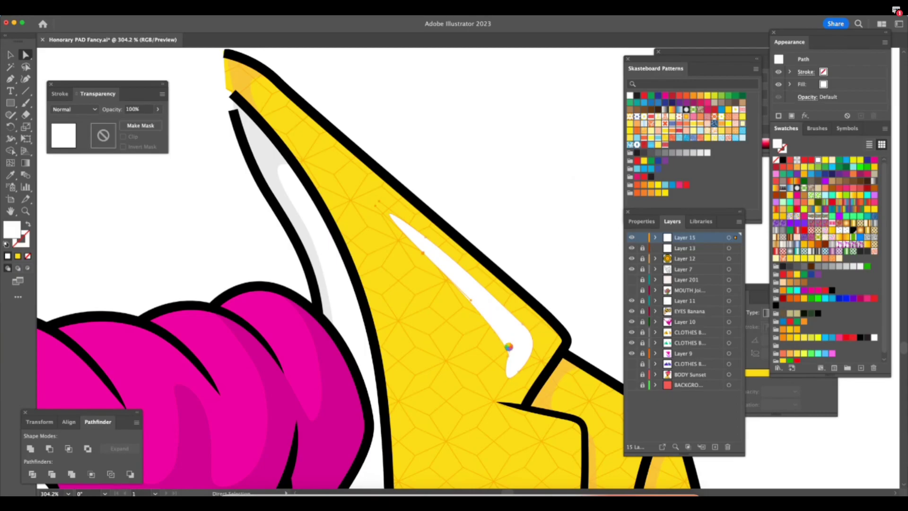
{"action": "key", "text": "Tab"}
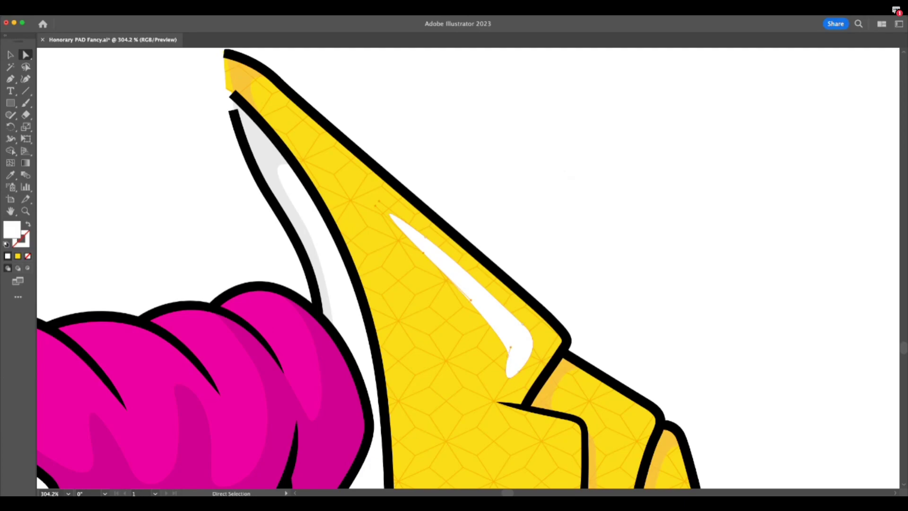
{"action": "key", "text": "super+Tab"}
{"action": "key", "text": "super+Tab"}
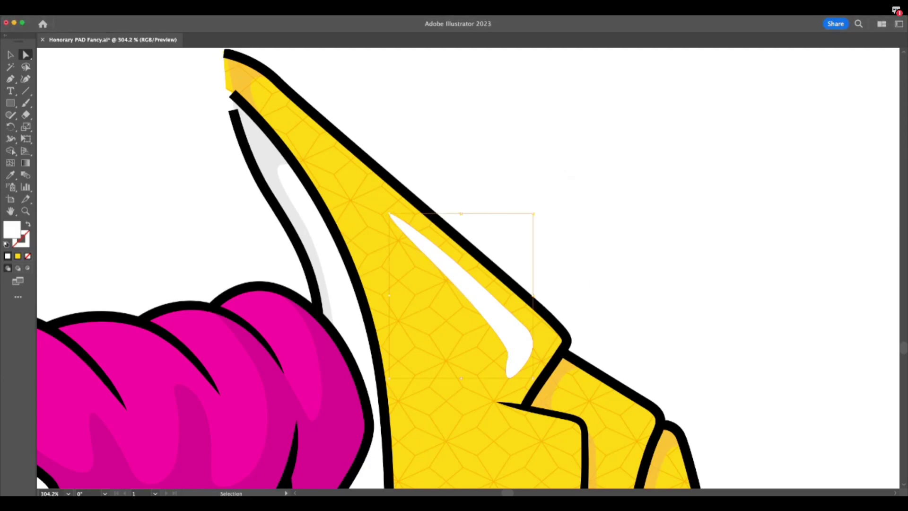
{"action": "key", "text": "super+Tab"}
{"action": "key", "text": "super+Tab"}
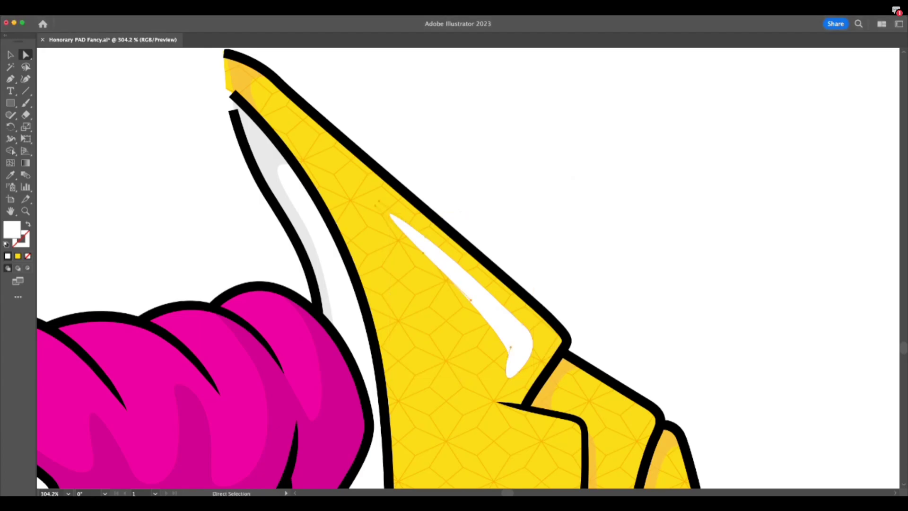
{"action": "key", "text": "Tab"}
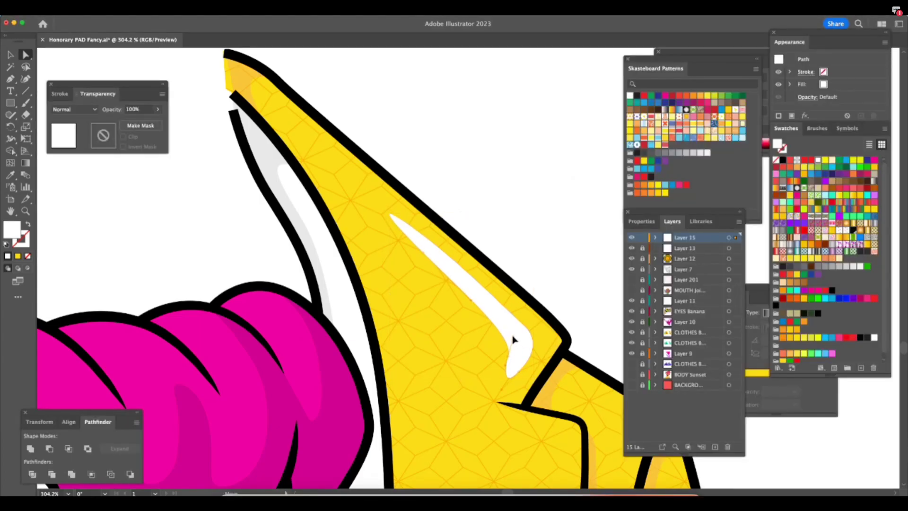
Reshape the lower end of the opposite collar's highlight into a smoother hook, and deselect it.
{"action": "left_click_drag", "start_coordinate": [519, 371], "coordinate": [510, 355]}
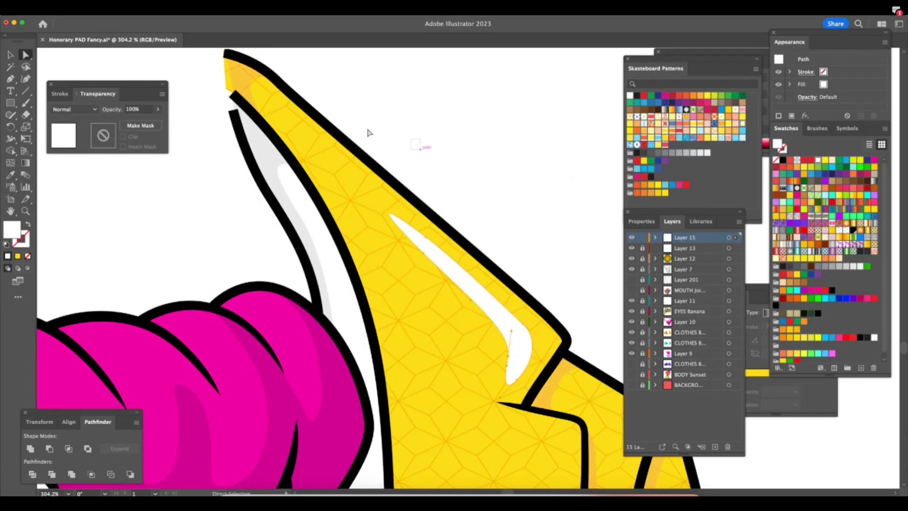
{"action": "left_click", "coordinate": [409, 142]}
Draw a small white ellipse above the opposite collar's highlight and angle it along the collar's outer edge.
{"action": "left_click", "coordinate": [11, 103]}
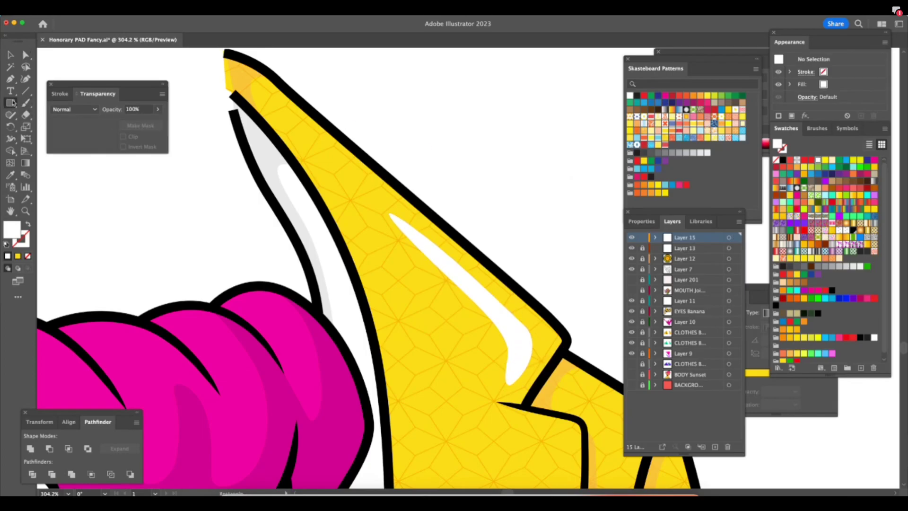
{"action": "left_click", "coordinate": [13, 104]}
{"action": "left_click", "coordinate": [38, 128]}
{"action": "left_click_drag", "start_coordinate": [314, 139], "coordinate": [388, 201]}
{"action": "key", "text": "v"}
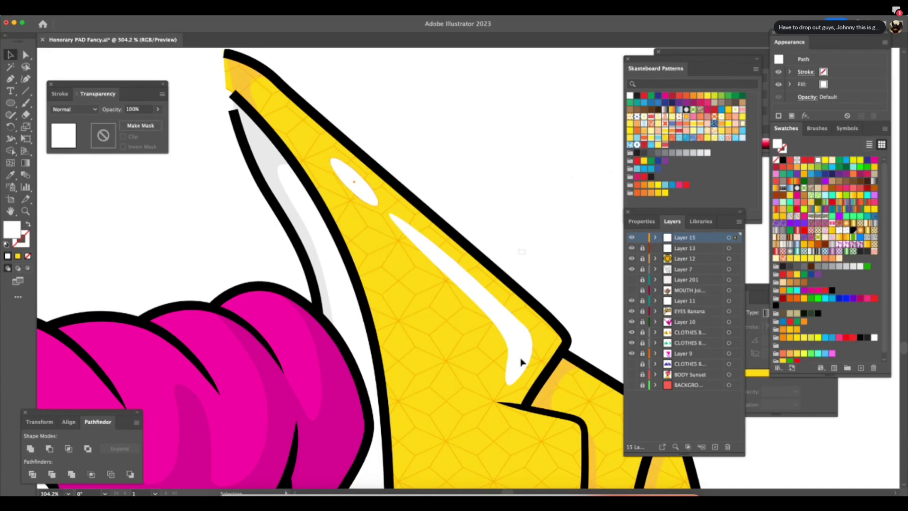
Draw a small white ellipse just below the sleeve's highlight near the jacket's shoulder and adjust its shape with the Direct Selection tool.
{"action": "left_click", "coordinate": [430, 399]}
{"action": "key", "text": "z"}
{"action": "left_click", "coordinate": [525, 415]}
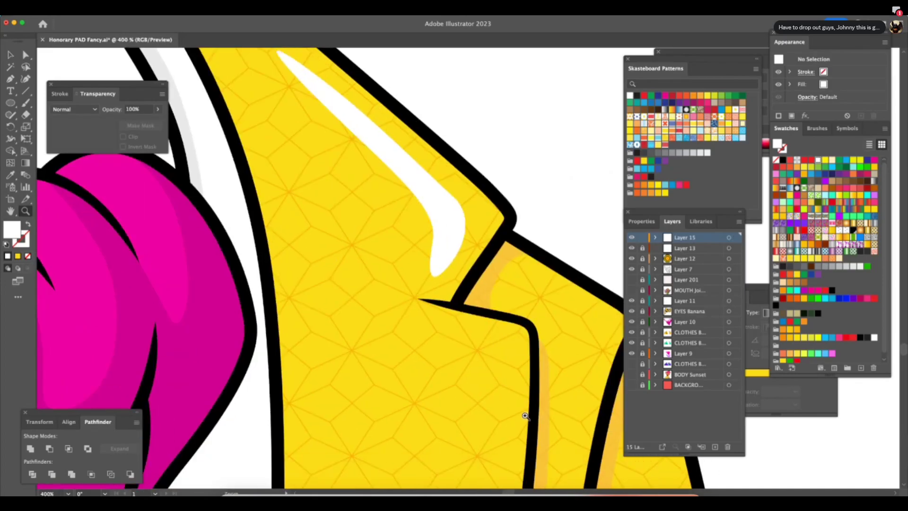
{"action": "key", "text": "super+minus"}
{"action": "key", "text": "super+minus"}
{"action": "key", "text": "super+minus"}
{"action": "key", "text": "super+minus"}
{"action": "key", "text": "super+minus"}
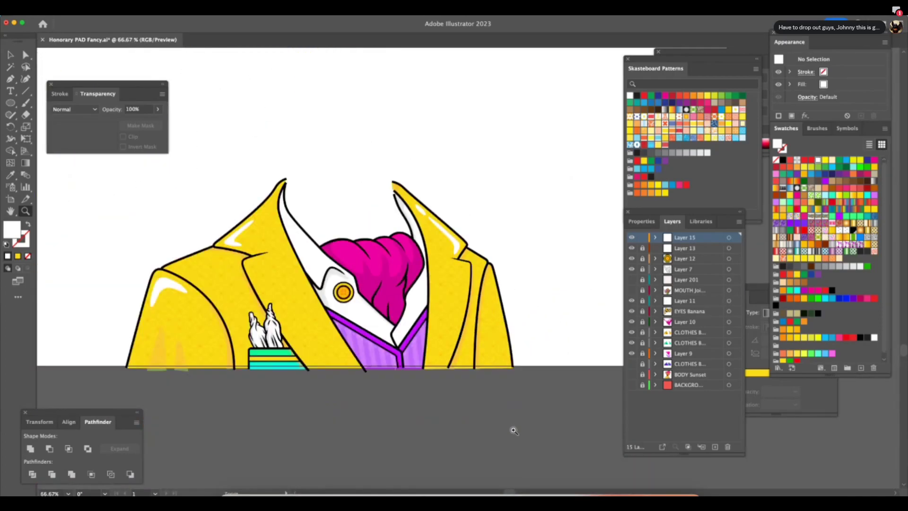
{"action": "left_click_drag", "start_coordinate": [174, 340], "coordinate": [263, 263]}
{"action": "key", "text": "l"}
{"action": "left_click_drag", "start_coordinate": [180, 295], "coordinate": [203, 346]}
{"action": "left_click", "coordinate": [11, 56]}
{"action": "mouse_move", "coordinate": [207, 294]}
{"action": "left_mouse_down"}
{"action": "mouse_move", "coordinate": [195, 311]}
{"action": "mouse_move", "coordinate": [186, 298]}
{"action": "mouse_move", "coordinate": [206, 276]}
{"action": "left_mouse_up"}
{"action": "key", "text": "super+space"}
{"action": "left_click_drag", "start_coordinate": [458, 352], "coordinate": [199, 426]}
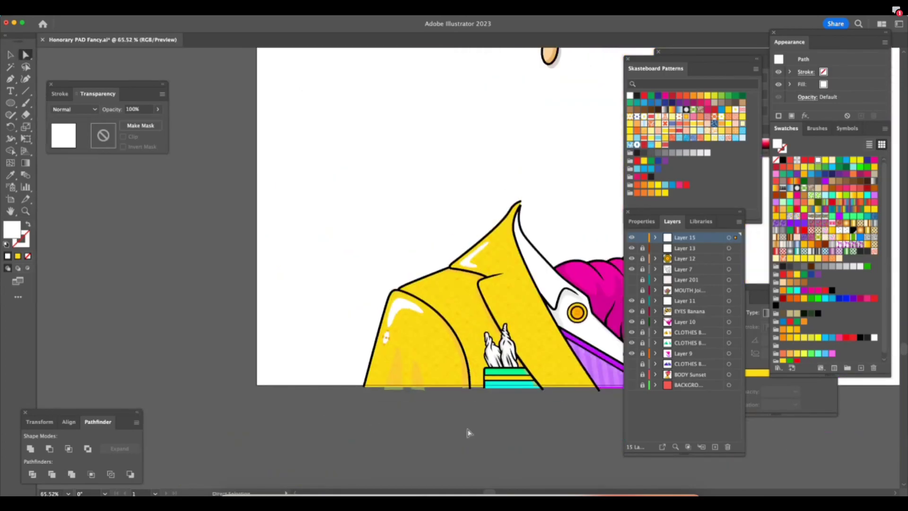
{"action": "left_click", "coordinate": [502, 430]}
Draw a small blue circle without a stroke in the empty artboard area above the jacket's shoulder.
{"action": "scroll", "coordinate": [496, 431], "scroll_direction": "up", "scroll_amount": 5}
{"action": "scroll", "coordinate": [496, 431], "scroll_direction": "right", "scroll_amount": 4}
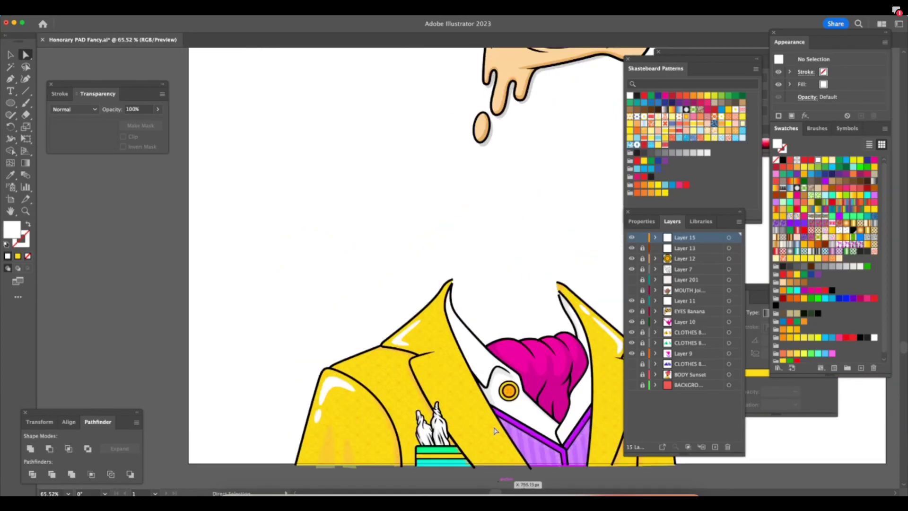
{"action": "key", "text": "z"}
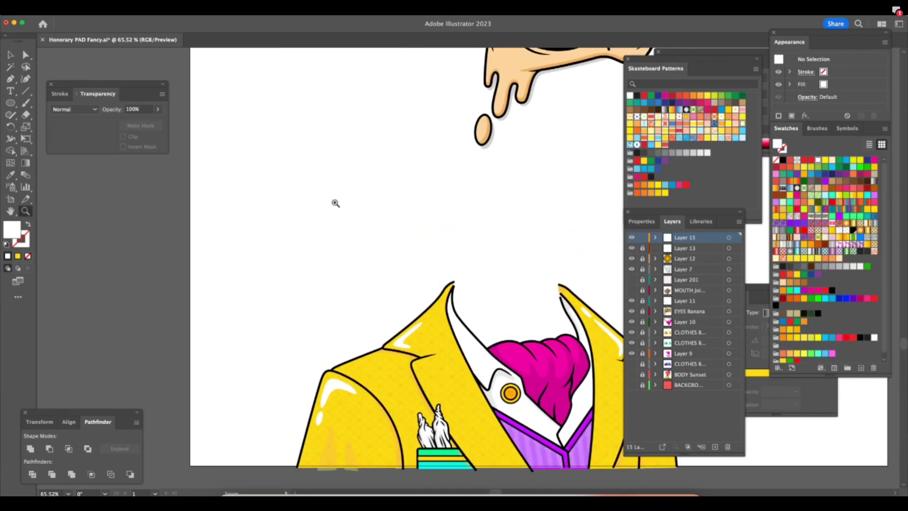
{"action": "left_click_drag", "start_coordinate": [290, 195], "coordinate": [541, 197]}
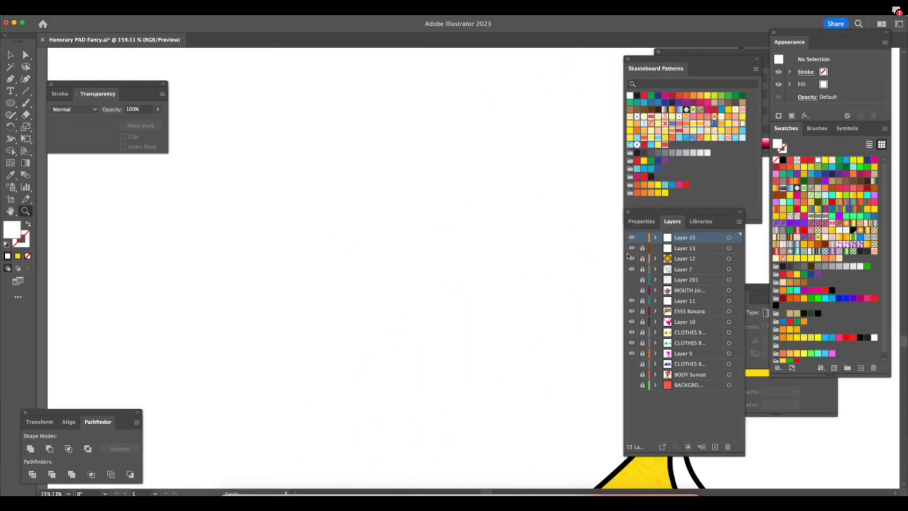
{"action": "left_click", "coordinate": [11, 104]}
{"action": "left_click", "coordinate": [652, 169]}
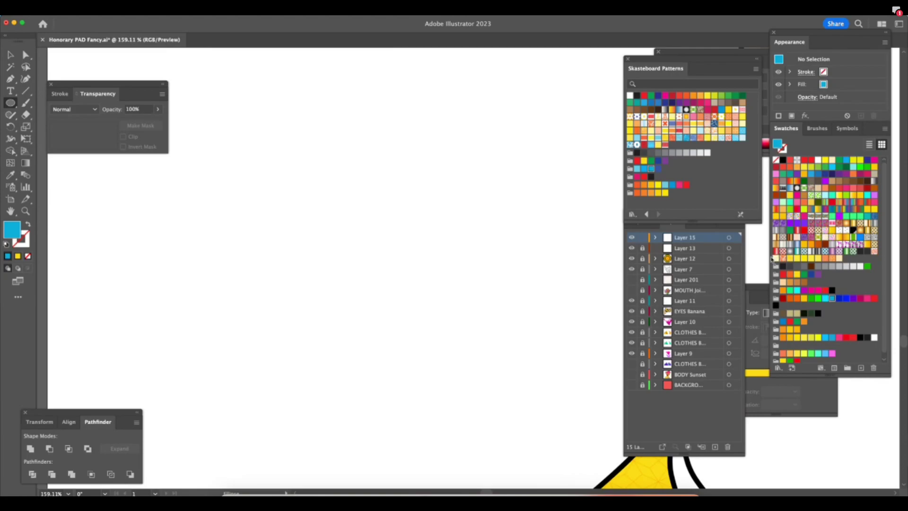
{"action": "left_click_drag", "start_coordinate": [318, 260], "coordinate": [346, 314]}
Duplicate the blue circle three times nearby and recolour the copies orange, green and pink.
{"action": "key", "text": "v"}
{"action": "left_click", "coordinate": [343, 160]}
{"action": "left_click", "coordinate": [805, 324]}
{"action": "key", "text": "Tab"}
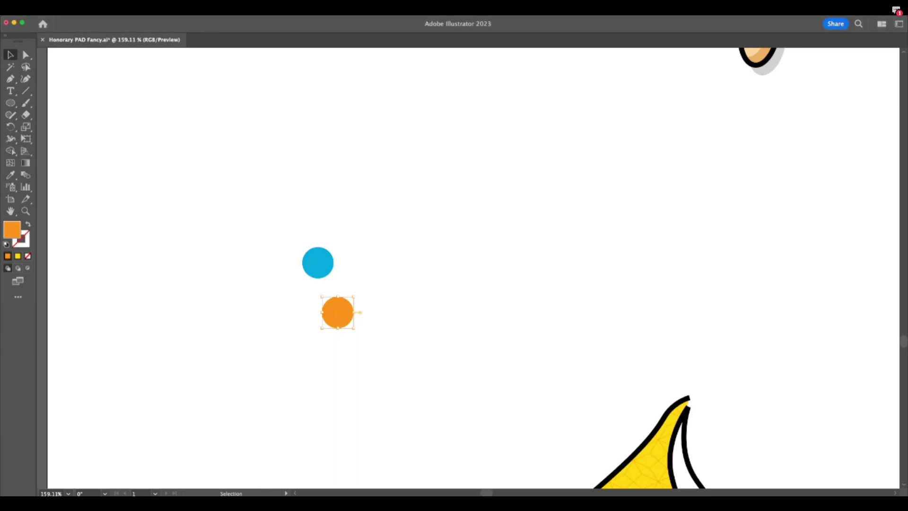
{"action": "key", "text": "Tab"}
{"action": "left_click", "coordinate": [446, 308]}
{"action": "left_click_drag", "start_coordinate": [360, 280], "coordinate": [397, 294], "text": "alt"}
{"action": "left_click", "coordinate": [410, 294]}
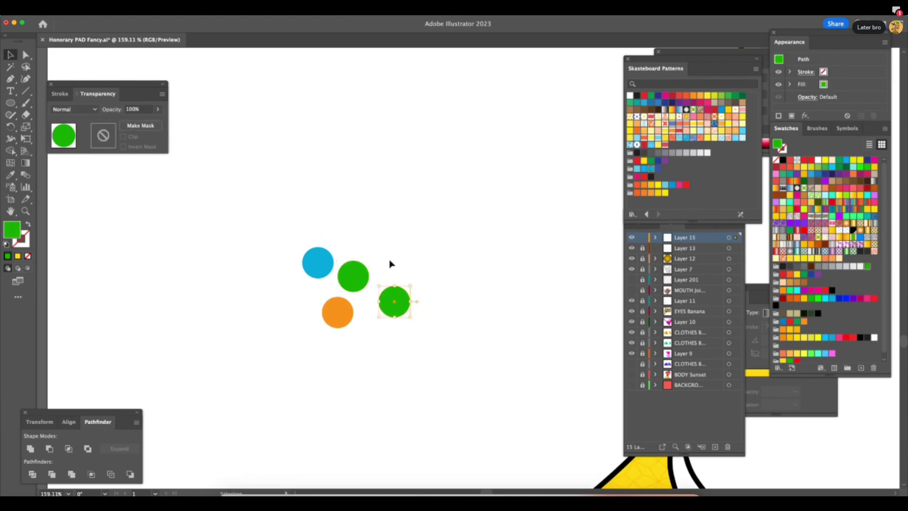
{"action": "left_click", "coordinate": [562, 269]}
Draw a wide pink rectangle just above the group of coloured circles with the Rectangle tool.
{"action": "left_click", "coordinate": [12, 103]}
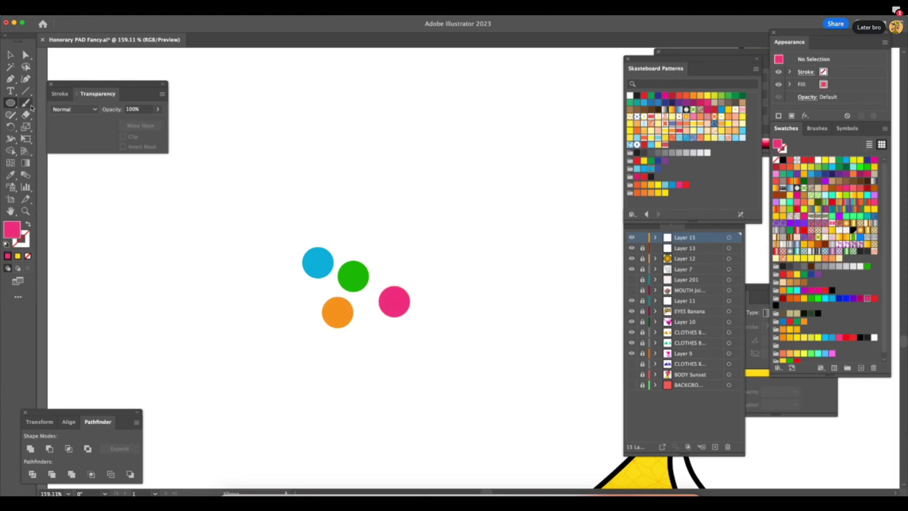
{"action": "left_click_drag", "start_coordinate": [11, 103], "coordinate": [52, 98]}
{"action": "mouse_move", "coordinate": [343, 211]}
{"action": "left_mouse_down"}
{"action": "mouse_move", "coordinate": [431, 293]}
{"action": "mouse_move", "coordinate": [434, 252]}
{"action": "left_mouse_up"}
{"action": "key", "text": "v"}
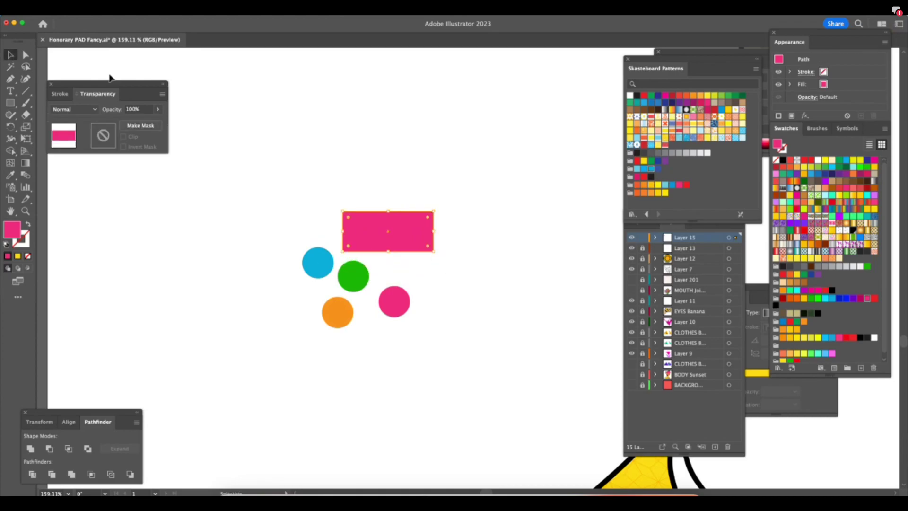
Make a new pattern from the pink rectangle and the four coloured circles.
{"action": "left_click_drag", "start_coordinate": [267, 169], "coordinate": [474, 360]}
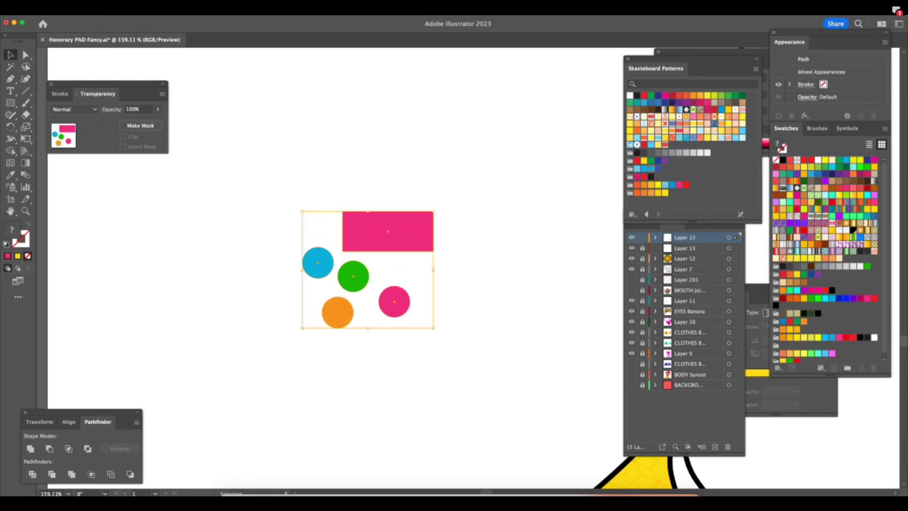
{"action": "key", "text": "shift+Tab"}
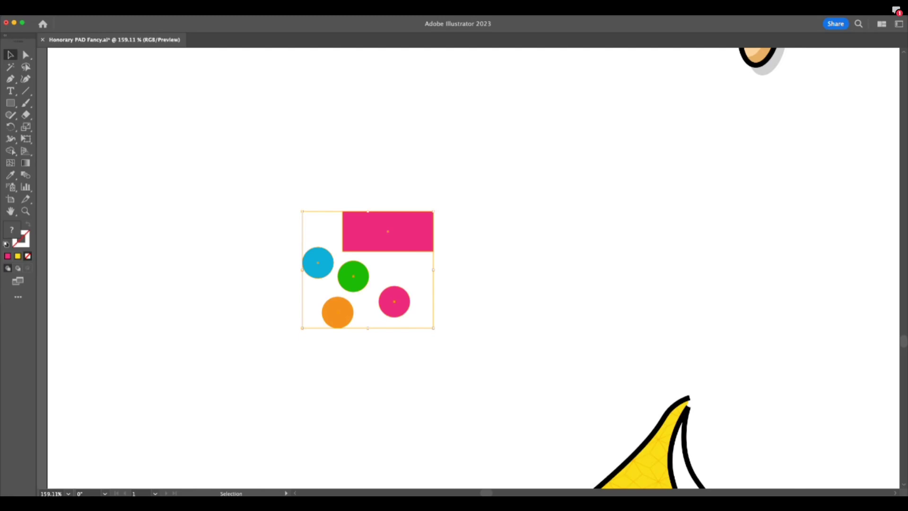
{"action": "key", "text": "shift+Tab"}
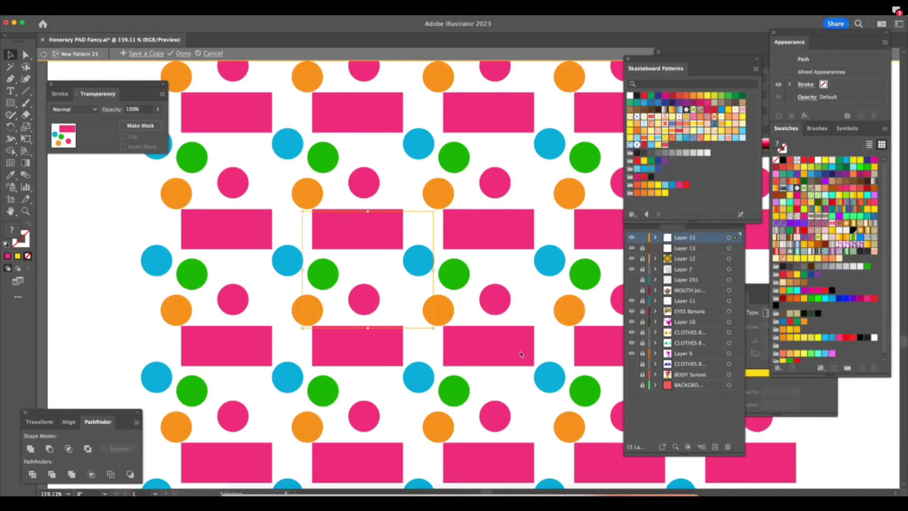
{"action": "key", "text": "shift+Tab"}
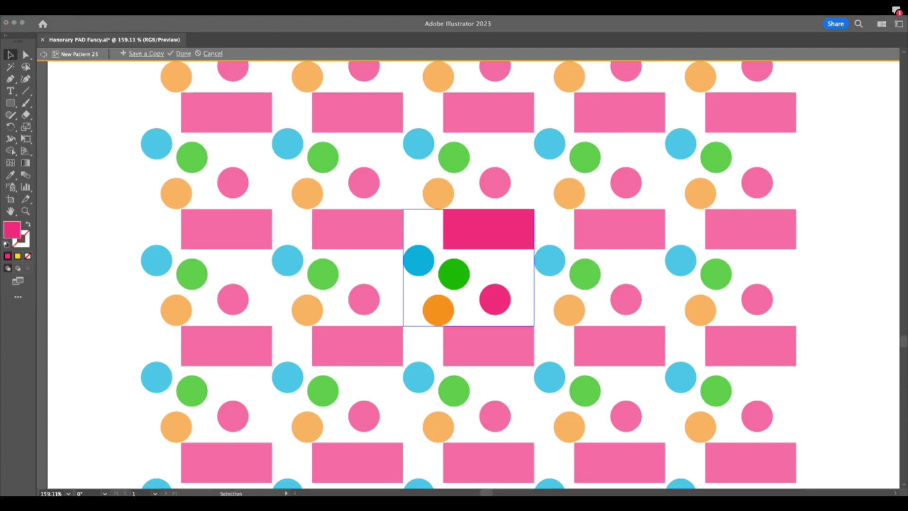
{"action": "key", "text": "shift+Tab"}
Move the blue circle up beside the pink rectangle within the pattern tile, and select the three other circles.
{"action": "key", "text": "ctrl+equal"}
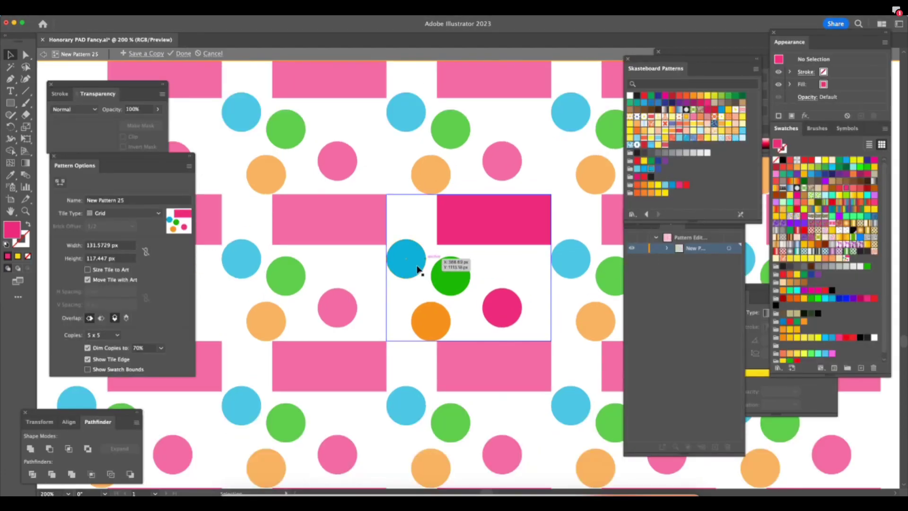
{"action": "left_click_drag", "start_coordinate": [404, 259], "coordinate": [439, 229]}
{"action": "left_click_drag", "start_coordinate": [498, 273], "coordinate": [227, 319]}
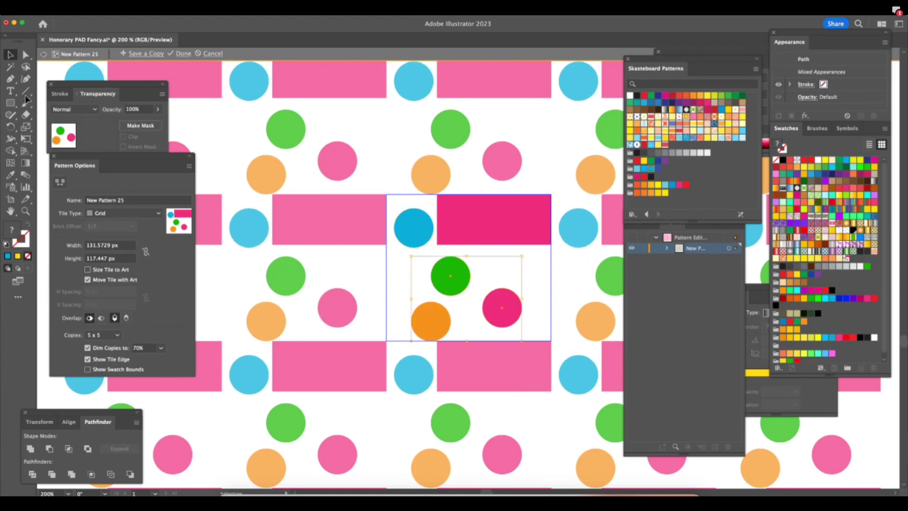
Scatter small horizontal and vertical blue rectangles in and around the pattern tile, and cancel the pattern editing.
{"action": "left_click", "coordinate": [10, 103]}
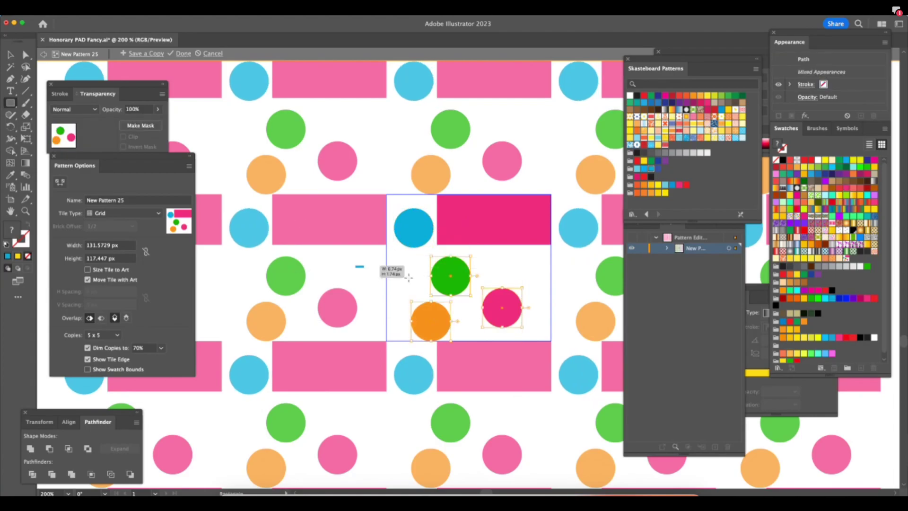
{"action": "left_click_drag", "start_coordinate": [356, 268], "coordinate": [417, 284]}
{"action": "left_click_drag", "start_coordinate": [470, 171], "coordinate": [476, 214]}
{"action": "left_click_drag", "start_coordinate": [543, 151], "coordinate": [566, 167]}
{"action": "left_click_drag", "start_coordinate": [484, 258], "coordinate": [511, 269]}
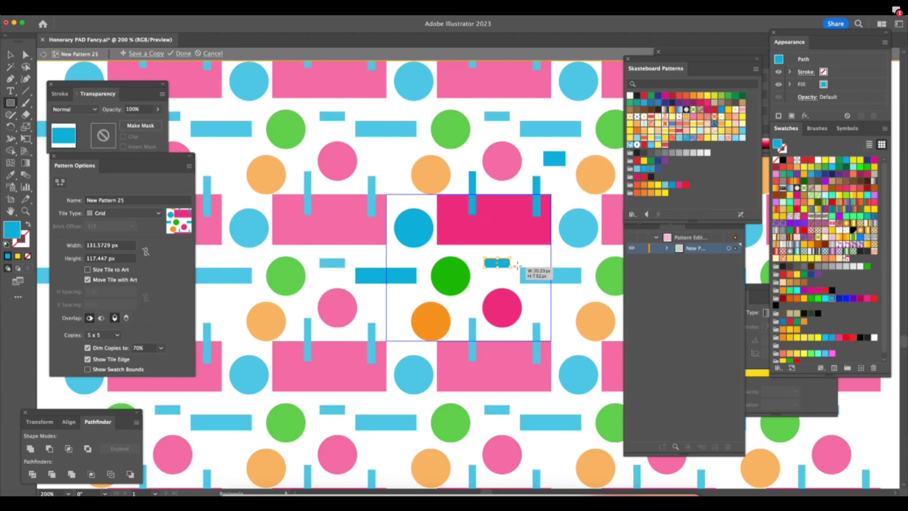
{"action": "key", "text": "Tab"}
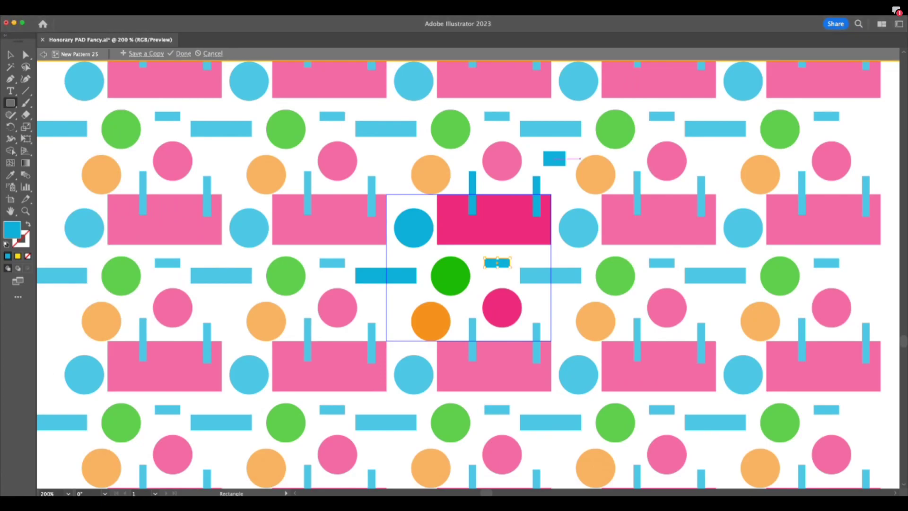
{"action": "key", "text": "Tab"}
{"action": "left_click_drag", "start_coordinate": [537, 297], "coordinate": [567, 309]}
{"action": "mouse_move", "coordinate": [509, 186]}
{"action": "left_mouse_down"}
{"action": "mouse_move", "coordinate": [512, 221]}
{"action": "mouse_move", "coordinate": [491, 231]}
{"action": "left_mouse_up"}
{"action": "key", "text": "v"}
{"action": "left_click", "coordinate": [397, 191]}
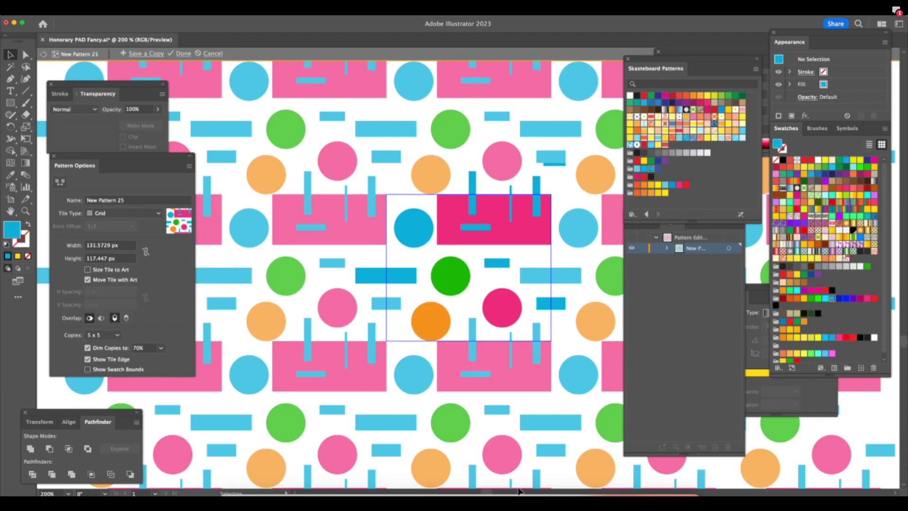
{"action": "left_click", "coordinate": [211, 53]}
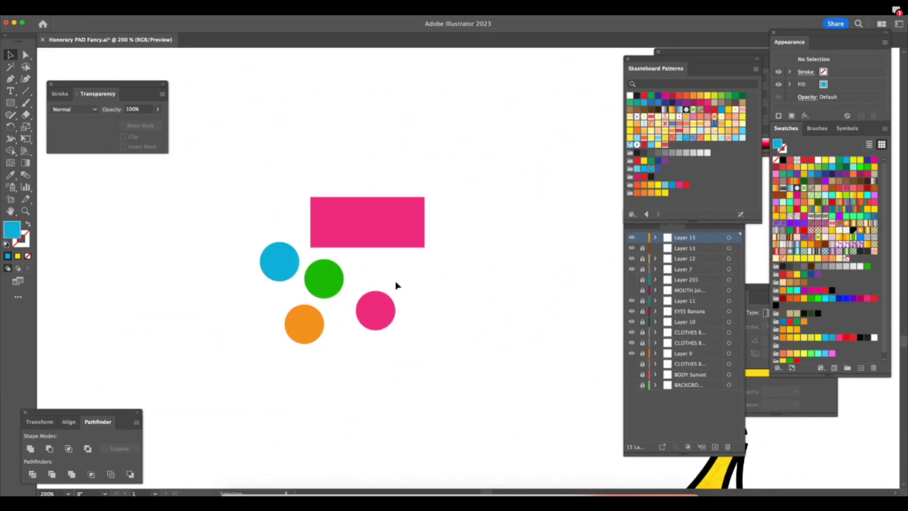
Delete the pink rectangle and the four coloured circles above the jacket.
{"action": "left_click_drag", "start_coordinate": [239, 132], "coordinate": [615, 243]}
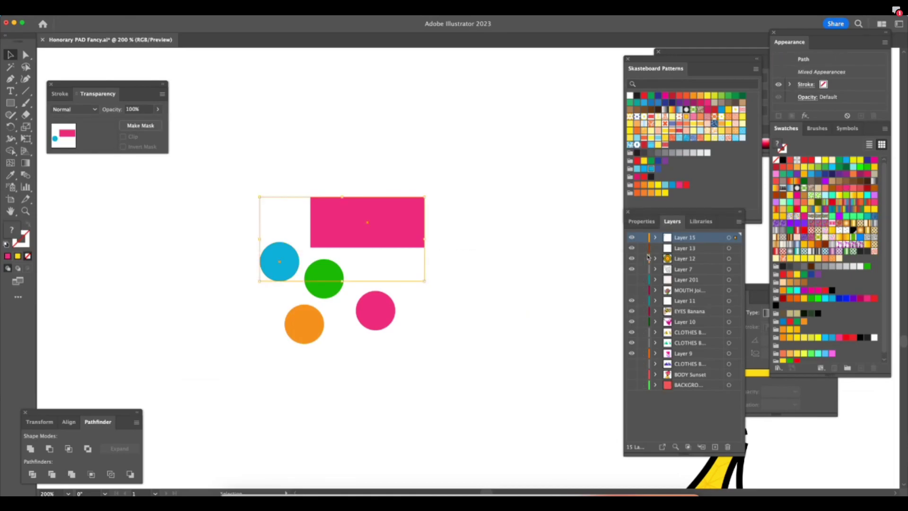
{"action": "left_click_drag", "start_coordinate": [243, 172], "coordinate": [458, 421]}
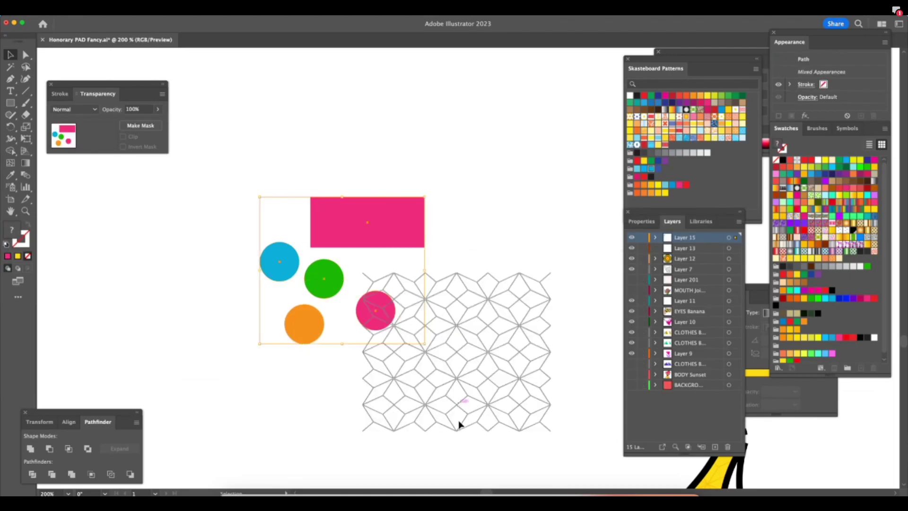
{"action": "key", "text": "super+minus"}
{"action": "key", "text": "super+minus"}
{"action": "key", "text": "super+minus"}
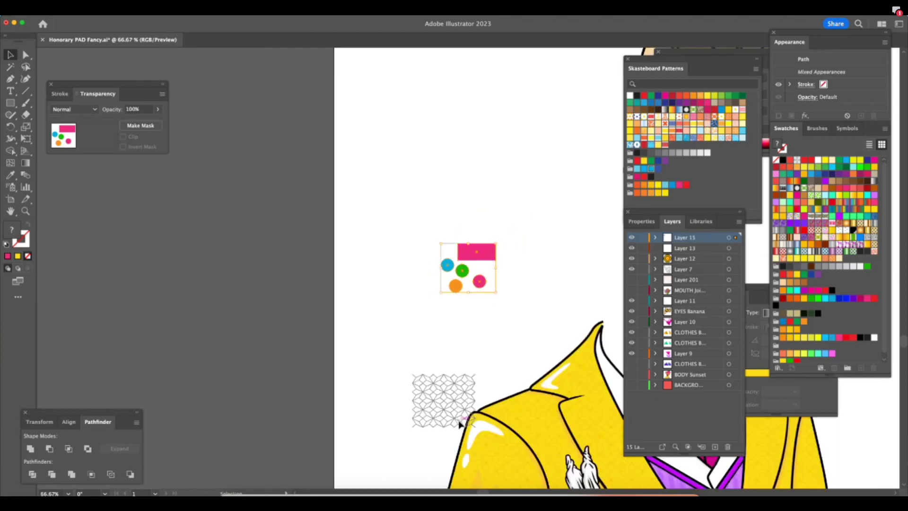
{"action": "scroll", "coordinate": [503, 412], "scroll_direction": "right", "scroll_amount": 6}
{"action": "scroll", "coordinate": [503, 411], "scroll_direction": "down", "scroll_amount": 2}
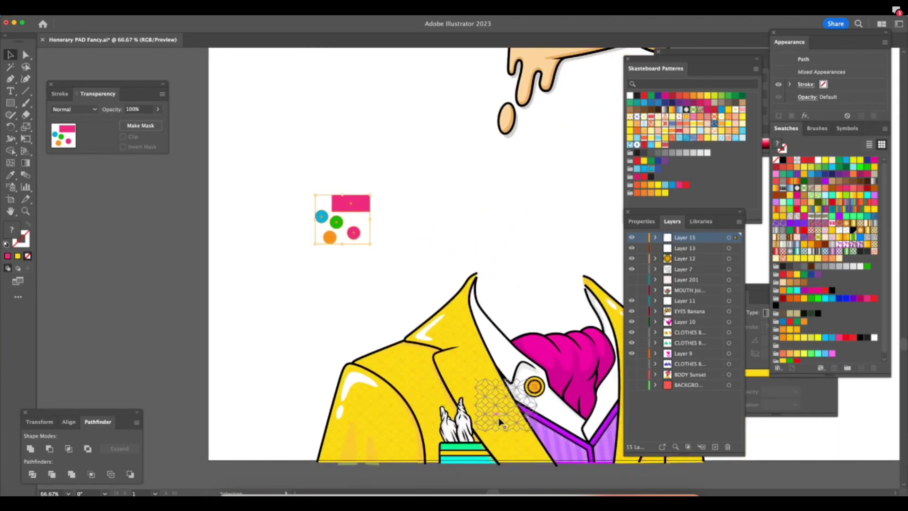
{"action": "key", "text": "Delete"}
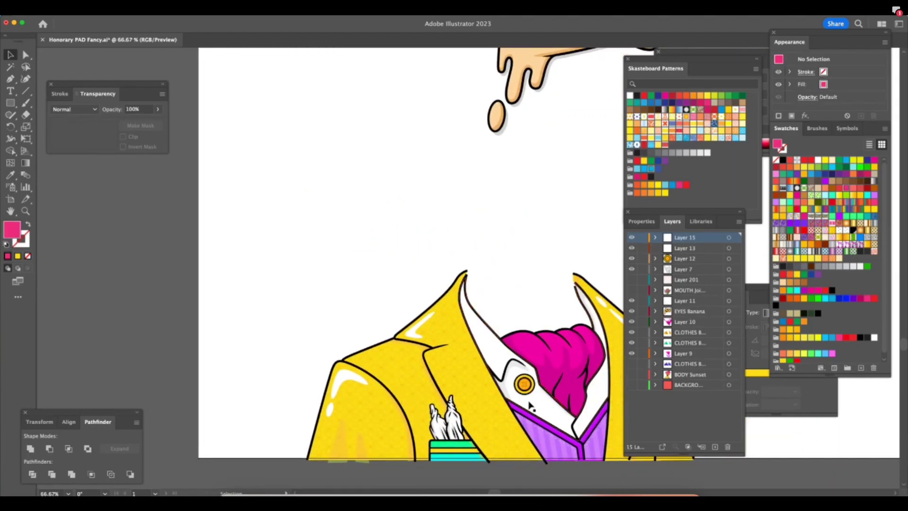
{"action": "scroll", "coordinate": [531, 406], "scroll_direction": "right", "scroll_amount": 4}
{"action": "scroll", "coordinate": [531, 405], "scroll_direction": "down", "scroll_amount": 2}
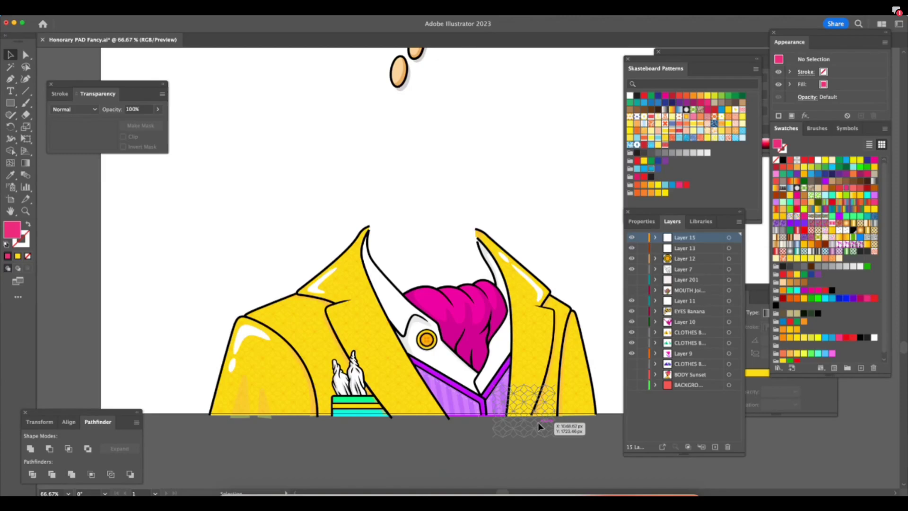
Lock all the visible layers of the illustration.
{"action": "left_click_drag", "start_coordinate": [540, 426], "coordinate": [400, 411]}
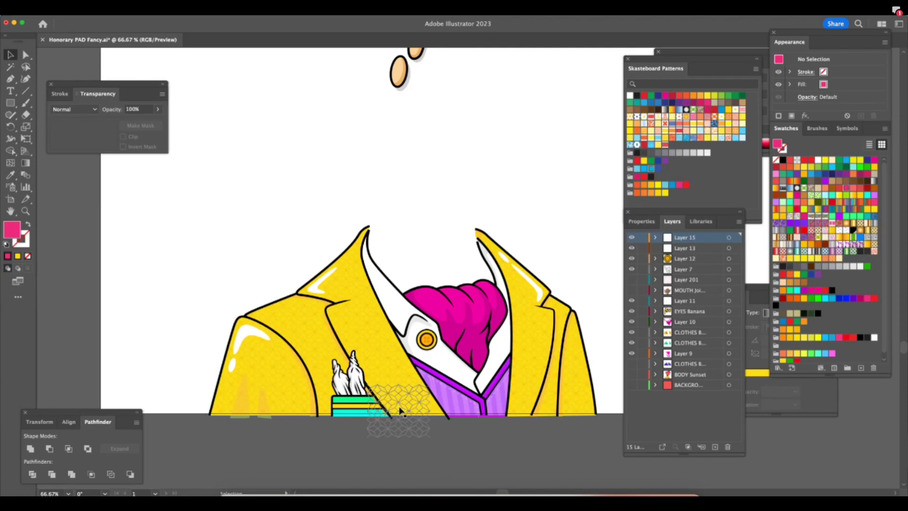
{"action": "left_click_drag", "start_coordinate": [400, 412], "coordinate": [402, 413]}
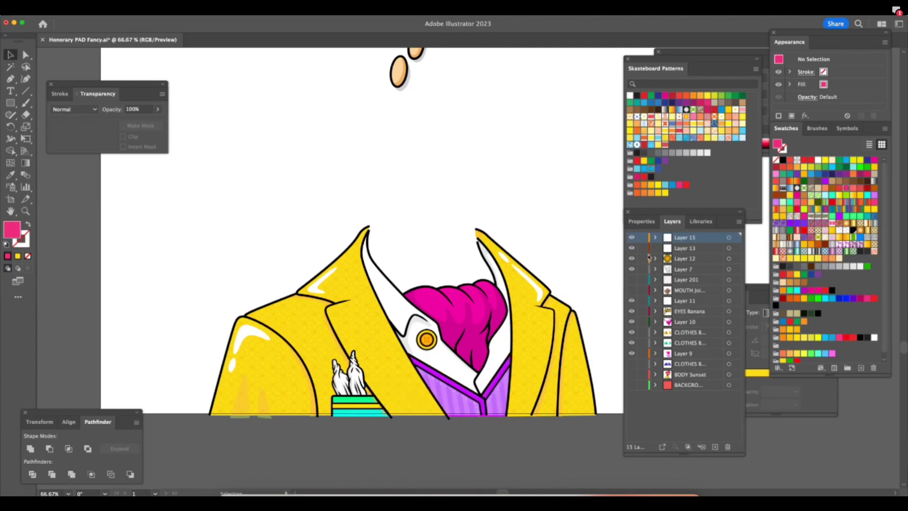
{"action": "left_click_drag", "start_coordinate": [642, 237], "coordinate": [640, 367]}
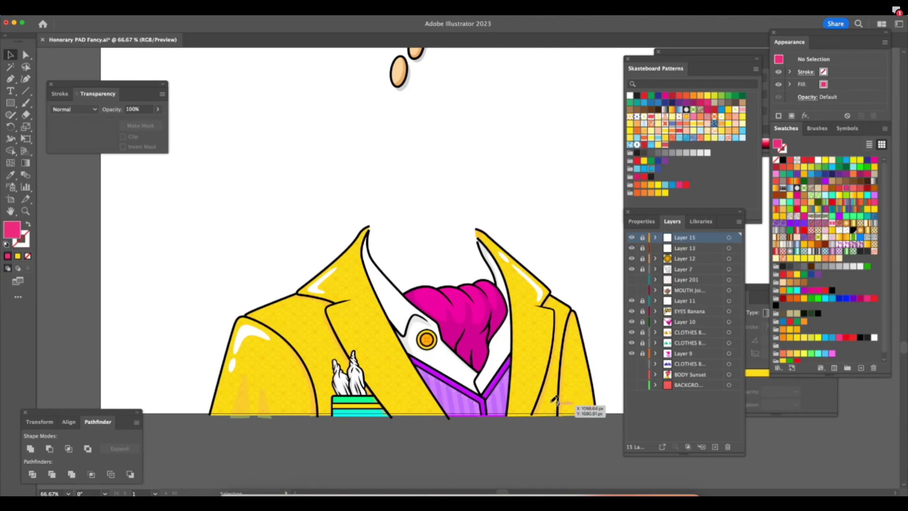
Unlock all layers and sample the white fill from the highlight on the right-hand lapel.
{"action": "scroll", "coordinate": [536, 402], "scroll_direction": "right", "scroll_amount": 2}
{"action": "key", "text": "z"}
{"action": "left_click_drag", "start_coordinate": [579, 422], "coordinate": [624, 434]}
{"action": "left_click_drag", "start_coordinate": [594, 345], "coordinate": [642, 340]}
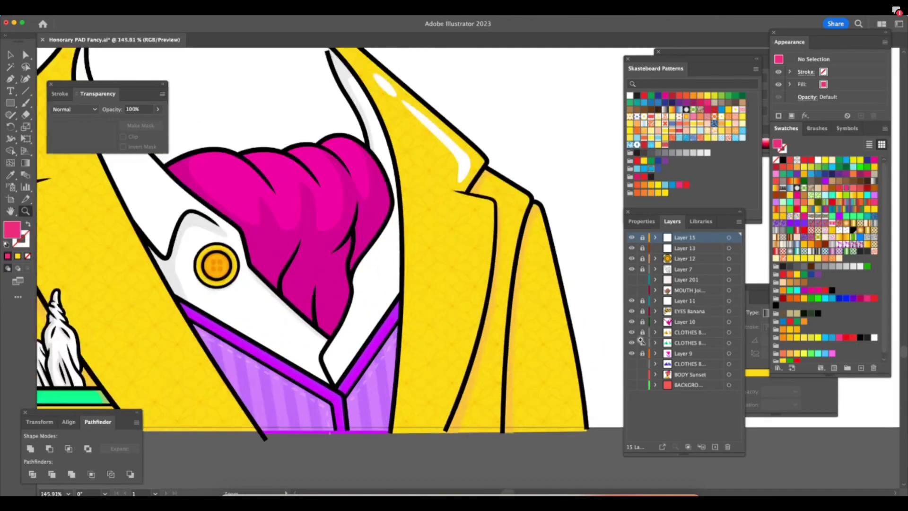
{"action": "left_click", "coordinate": [12, 103]}
{"action": "left_click_drag", "start_coordinate": [14, 103], "coordinate": [43, 126]}
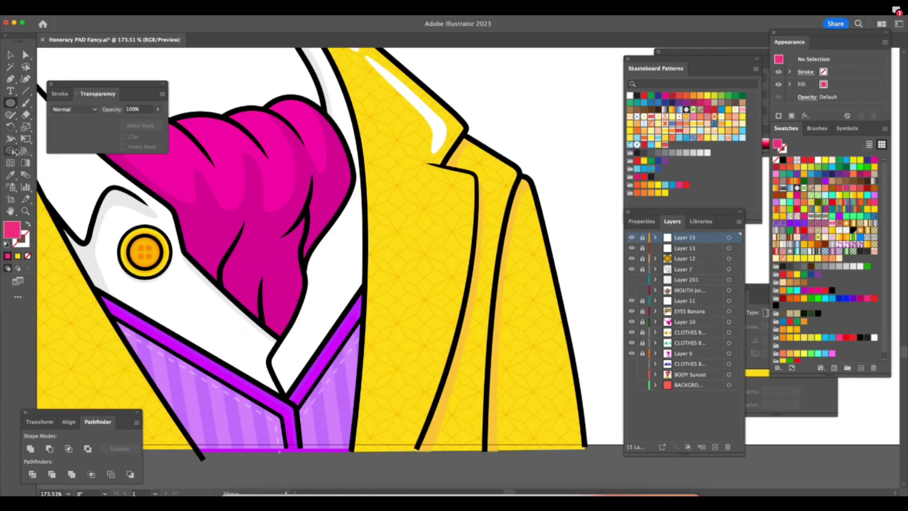
{"action": "left_click", "coordinate": [10, 175]}
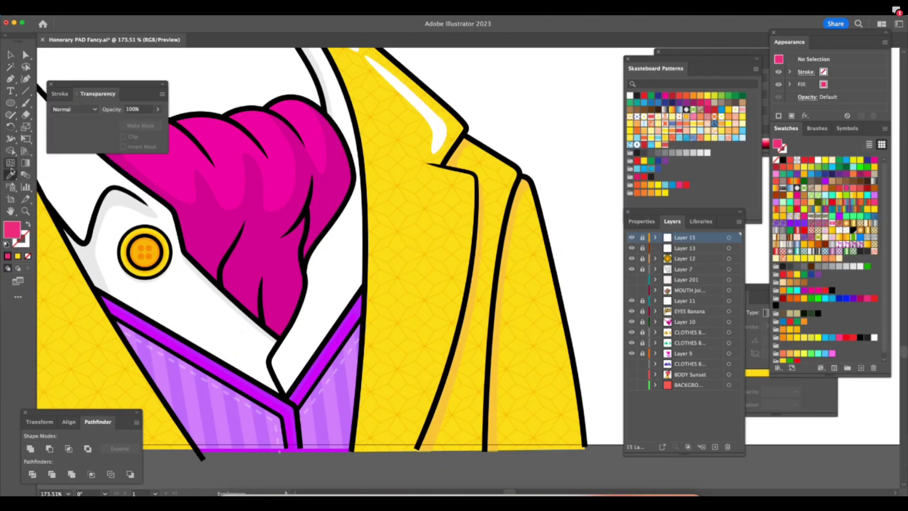
{"action": "left_click", "coordinate": [642, 237], "text": "alt"}
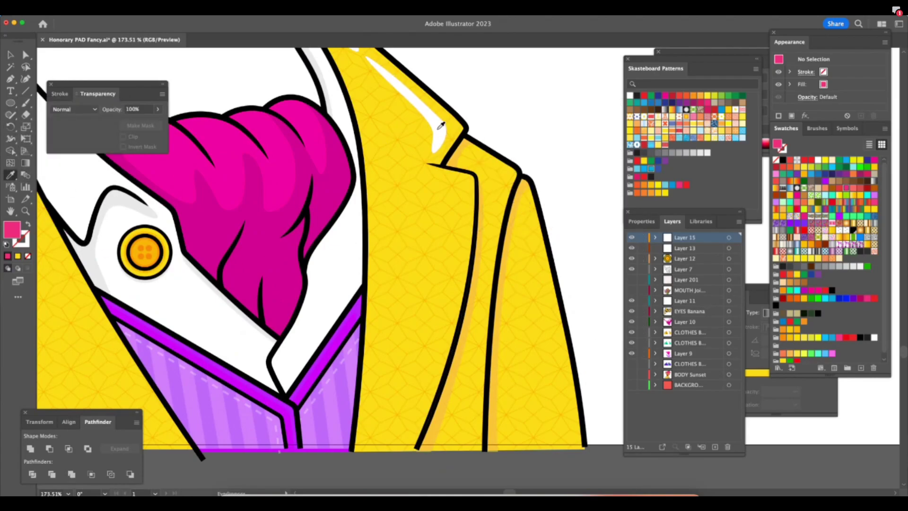
{"action": "left_click", "coordinate": [432, 121]}
{"action": "key", "text": "v"}
{"action": "left_click", "coordinate": [11, 55]}
Lock every layer except Layer 15 and draw a narrow white vertical ellipse at the lower outer edge of the right-hand sleeve.
{"action": "left_click", "coordinate": [642, 238], "text": "alt"}
{"action": "left_click", "coordinate": [642, 238]}
{"action": "left_click", "coordinate": [10, 103]}
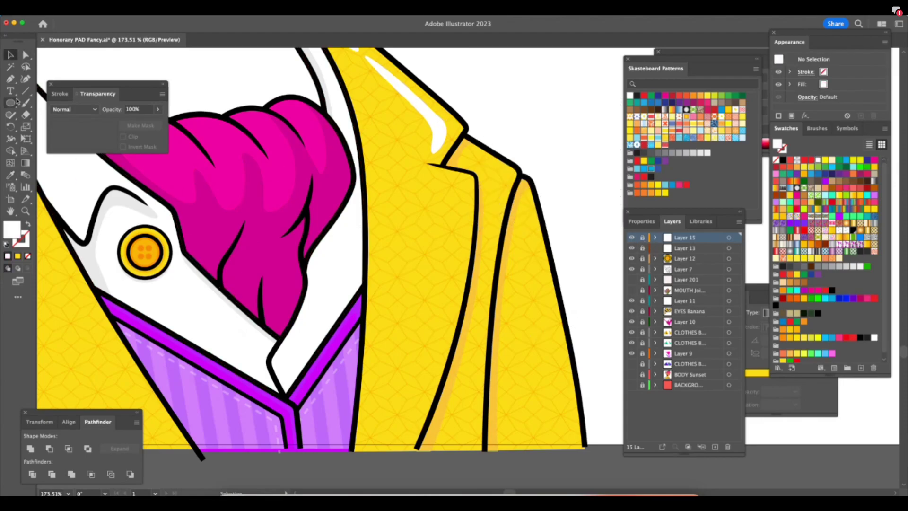
{"action": "left_click", "coordinate": [642, 237]}
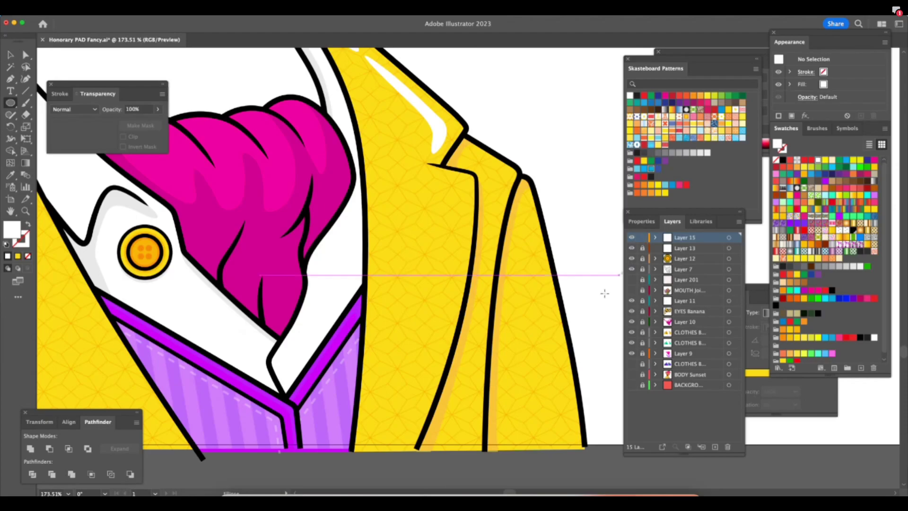
{"action": "left_click_drag", "start_coordinate": [548, 363], "coordinate": [567, 452]}
Tilt the white ellipse to follow the sleeve's outer edge, position it beside the outline and resize it to about 18 × 80 px.
{"action": "left_click", "coordinate": [11, 55]}
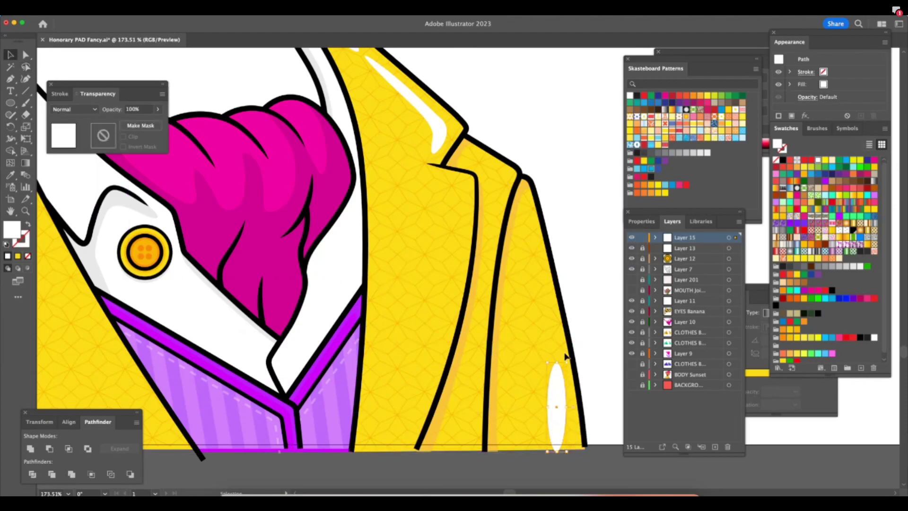
{"action": "left_click_drag", "start_coordinate": [569, 360], "coordinate": [559, 344]}
{"action": "left_click_drag", "start_coordinate": [559, 381], "coordinate": [561, 383]}
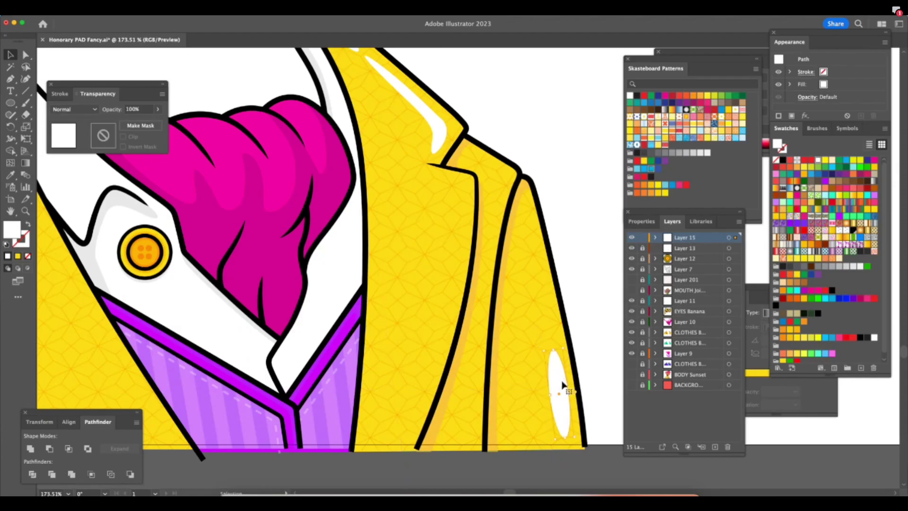
{"action": "left_click_drag", "start_coordinate": [565, 437], "coordinate": [567, 449]}
{"action": "left_click", "coordinate": [595, 378]}
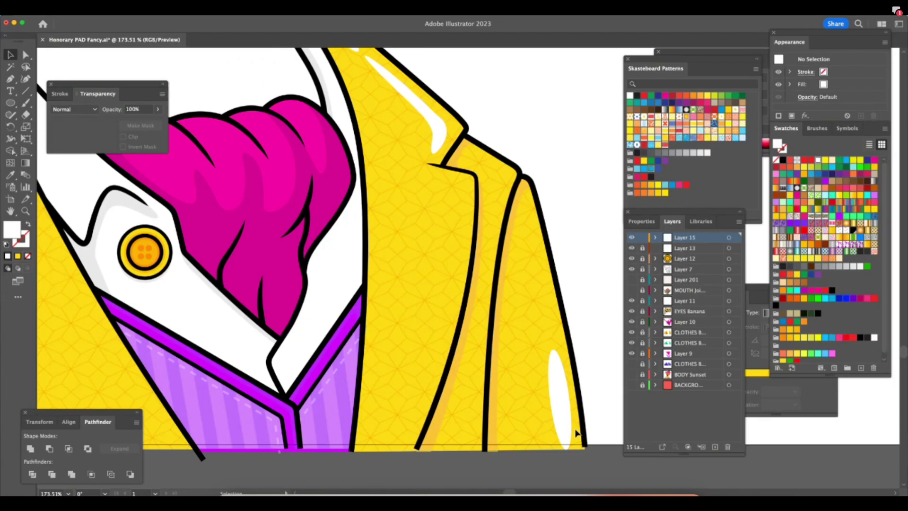
{"action": "left_click", "coordinate": [560, 412]}
{"action": "left_click_drag", "start_coordinate": [568, 447], "coordinate": [567, 438]}
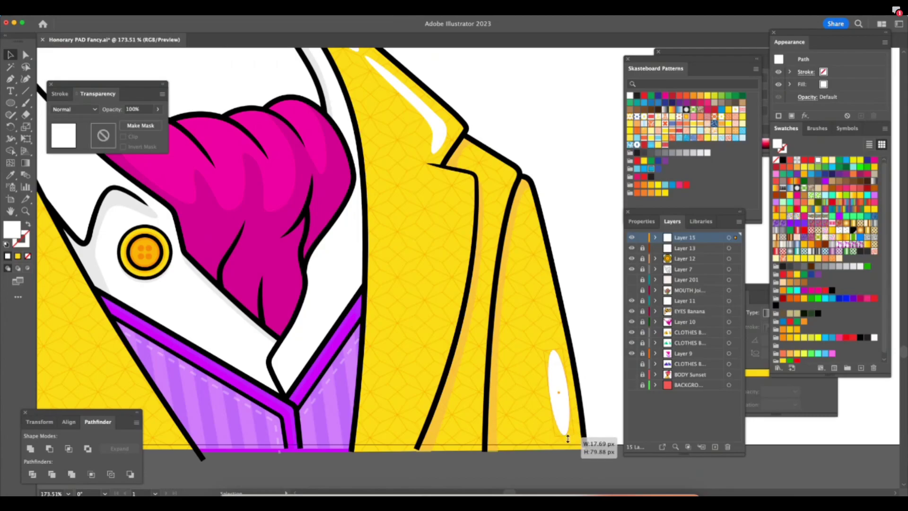
{"action": "left_click", "coordinate": [584, 360]}
Recolor the orange shadow shapes over the breast pocket's green and turquoise bands with the light aqua swatch.
{"action": "key", "text": "z"}
{"action": "left_click_drag", "start_coordinate": [492, 426], "coordinate": [403, 463]}
{"action": "left_click_drag", "start_coordinate": [270, 441], "coordinate": [440, 379]}
{"action": "key", "text": "a"}
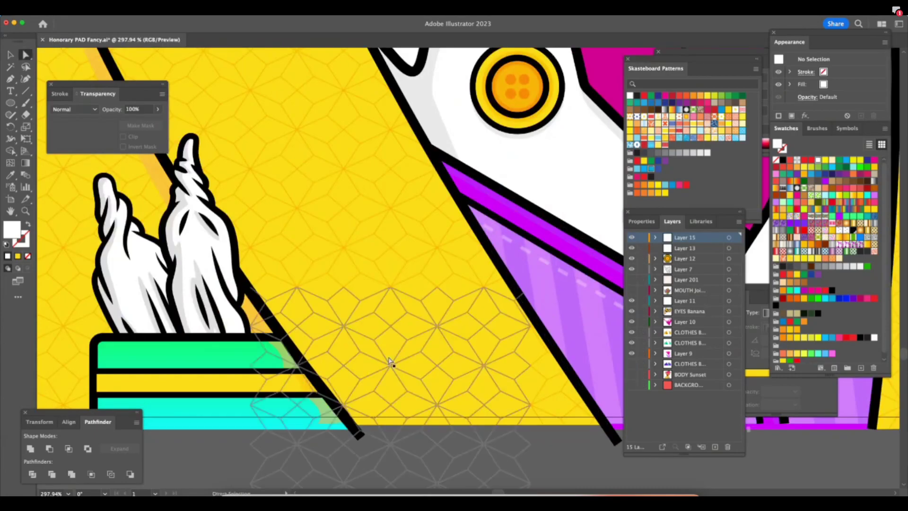
{"action": "left_click", "coordinate": [294, 370]}
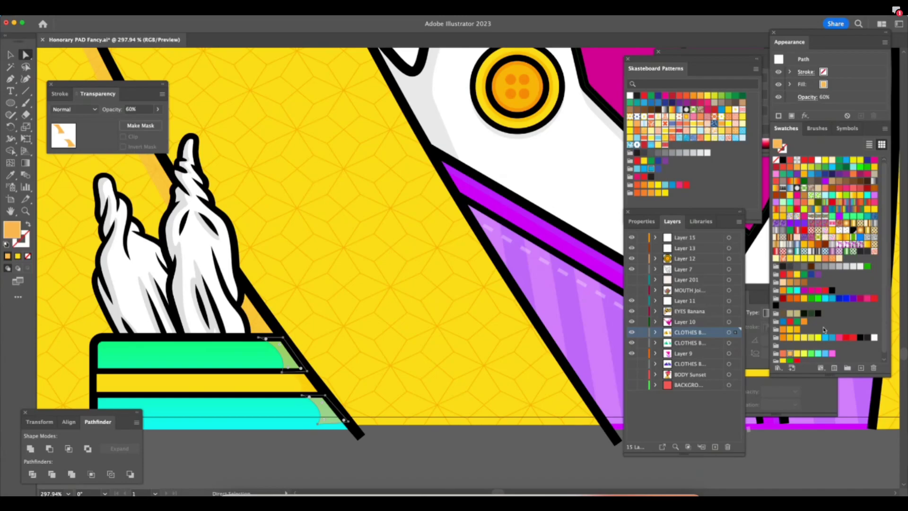
{"action": "left_click", "coordinate": [825, 299]}
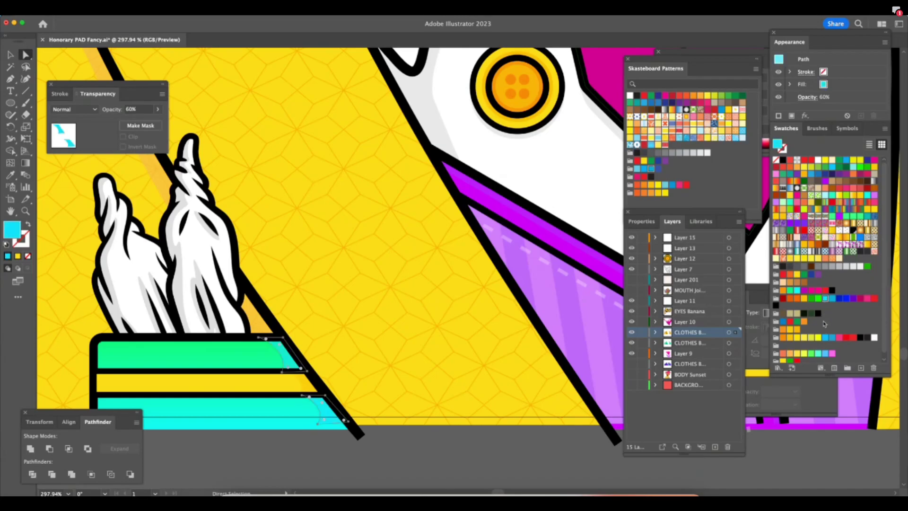
{"action": "left_click", "coordinate": [818, 353]}
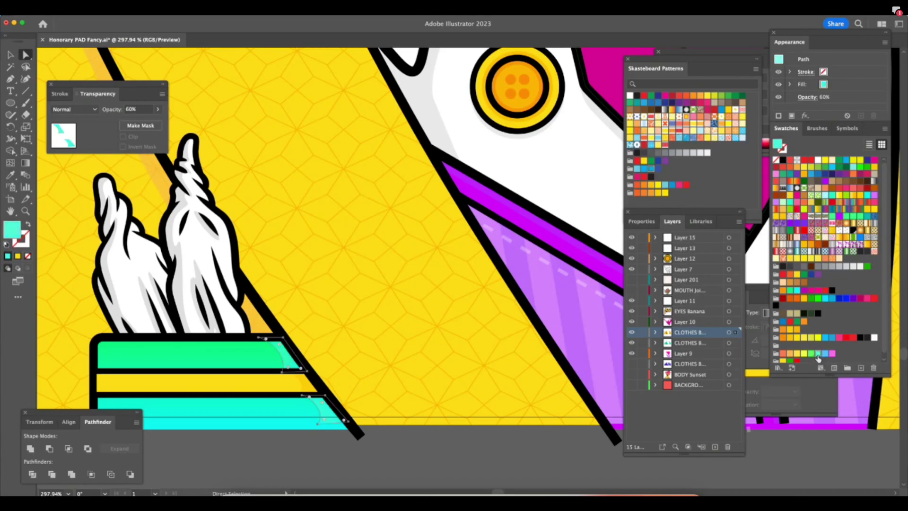
{"action": "left_click", "coordinate": [471, 441]}
Lock all layers except Layer 15 and make Layer 15 the active layer.
{"action": "key", "text": "z"}
{"action": "left_click_drag", "start_coordinate": [553, 351], "coordinate": [603, 357]}
{"action": "scroll", "coordinate": [602, 357], "scroll_direction": "right", "scroll_amount": 3}
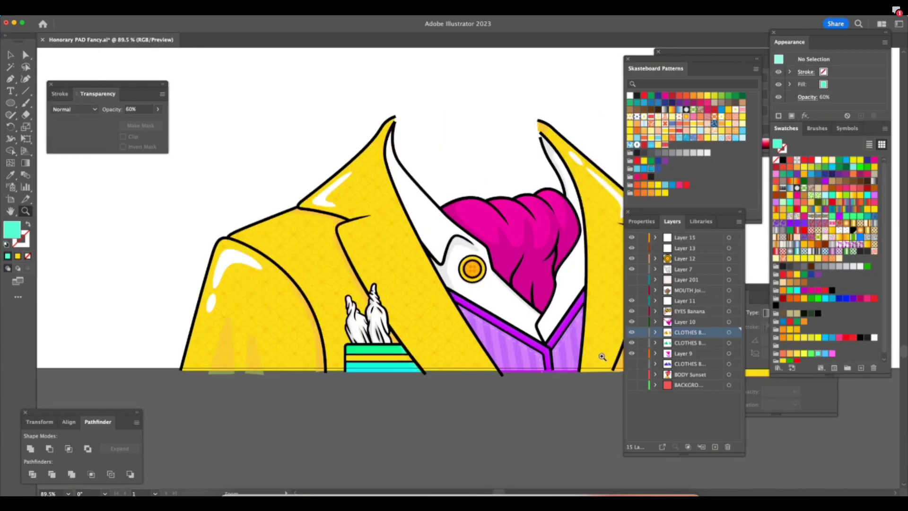
{"action": "left_click_drag", "start_coordinate": [447, 368], "coordinate": [499, 331]}
{"action": "key", "text": "p"}
{"action": "left_click", "coordinate": [642, 239], "text": "alt"}
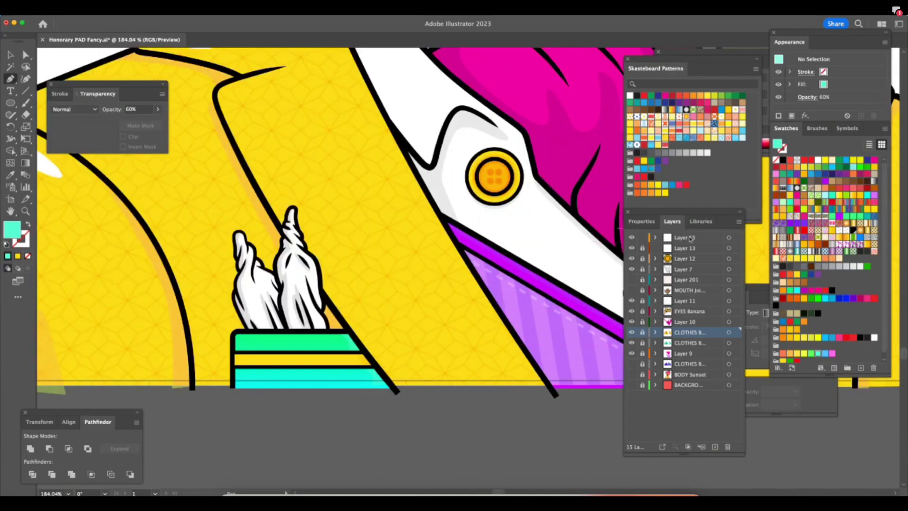
{"action": "left_click", "coordinate": [691, 238]}
Draw a slim tapered highlight with the Pen tool along the lapel edge beside the breast pocket, running down to the hem.
{"action": "left_click", "coordinate": [412, 392]}
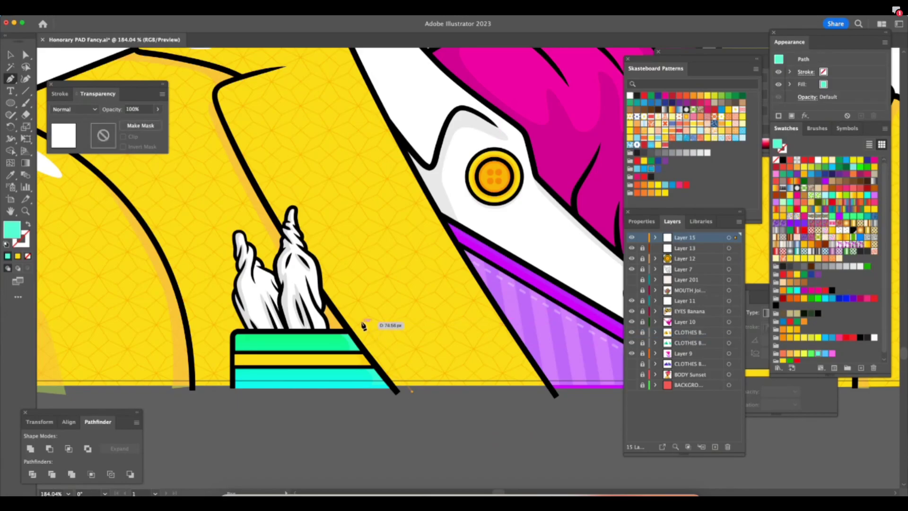
{"action": "key", "text": "super+z"}
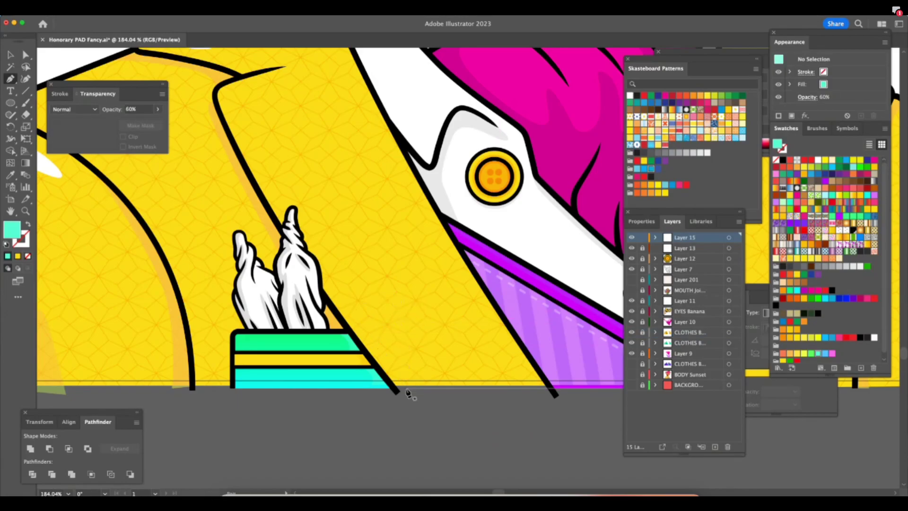
{"action": "left_click", "coordinate": [411, 390]}
{"action": "left_click_drag", "start_coordinate": [365, 311], "coordinate": [372, 322]}
{"action": "left_click", "coordinate": [427, 387]}
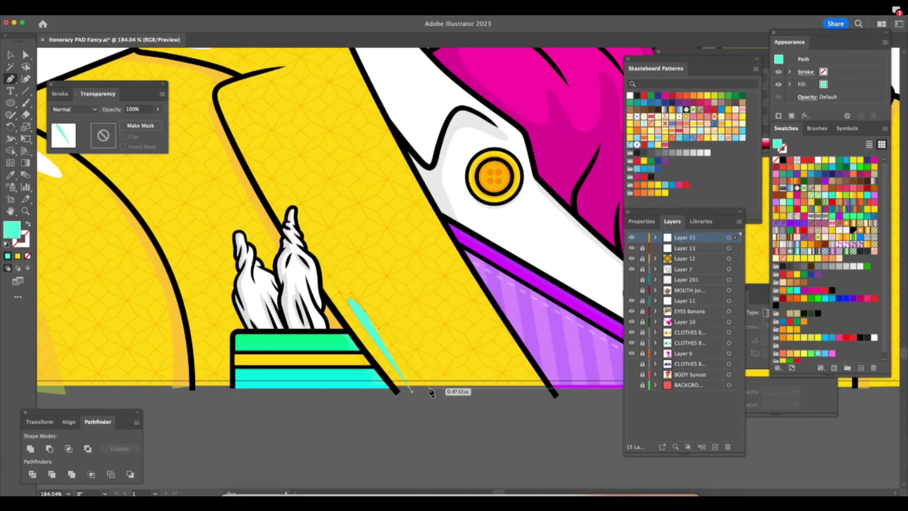
{"action": "left_click", "coordinate": [425, 390]}
Adjust the lapel highlight's curve and bottom corner points so the shape runs parallel to the lapel outline.
{"action": "key", "text": "z"}
{"action": "left_click_drag", "start_coordinate": [484, 368], "coordinate": [527, 360]}
{"action": "key", "text": "a"}
{"action": "left_click", "coordinate": [318, 289]}
{"action": "mouse_move", "coordinate": [304, 298]}
{"action": "left_mouse_down"}
{"action": "mouse_move", "coordinate": [310, 311]}
{"action": "mouse_move", "coordinate": [308, 303]}
{"action": "left_mouse_up"}
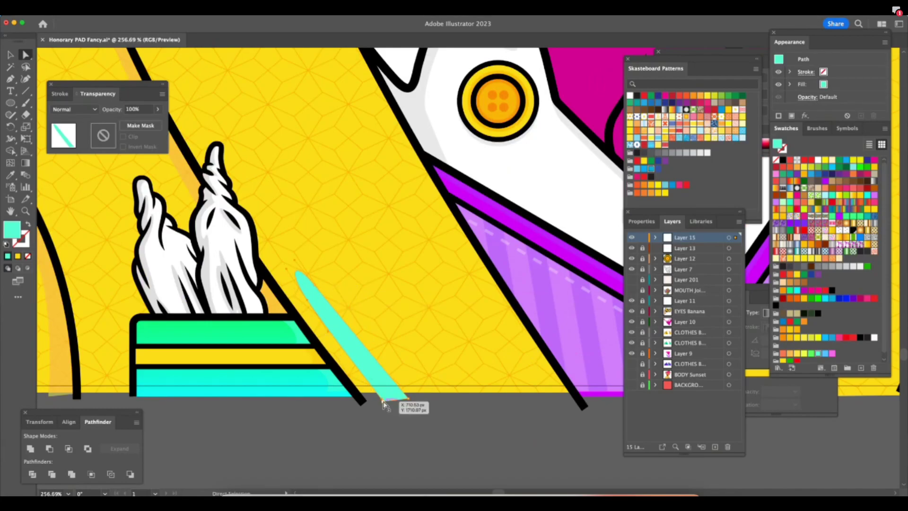
{"action": "left_click_drag", "start_coordinate": [410, 400], "coordinate": [413, 401]}
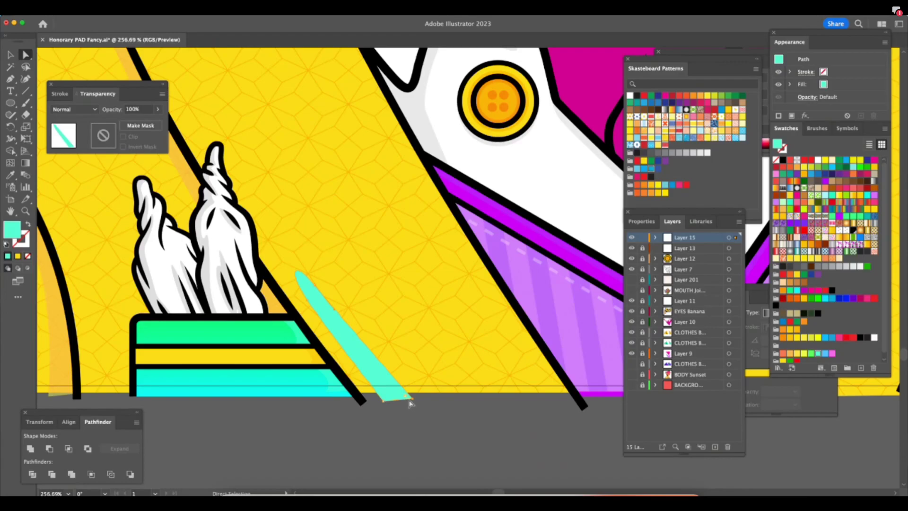
{"action": "left_click", "coordinate": [421, 419]}
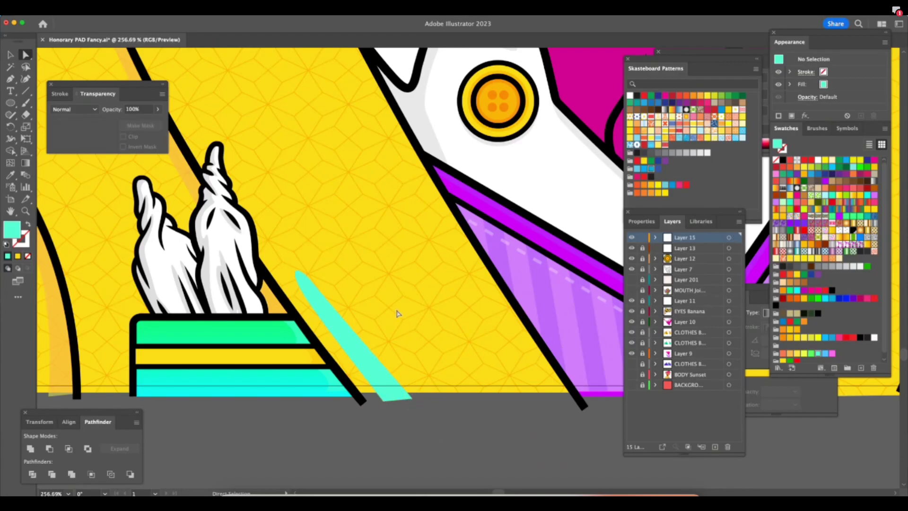
Fill the aqua lapel highlight with the white sampled from the left-hand sleeve's highlight.
{"action": "left_click", "coordinate": [12, 175]}
{"action": "key", "text": "super+minus"}
{"action": "key", "text": "super+minus"}
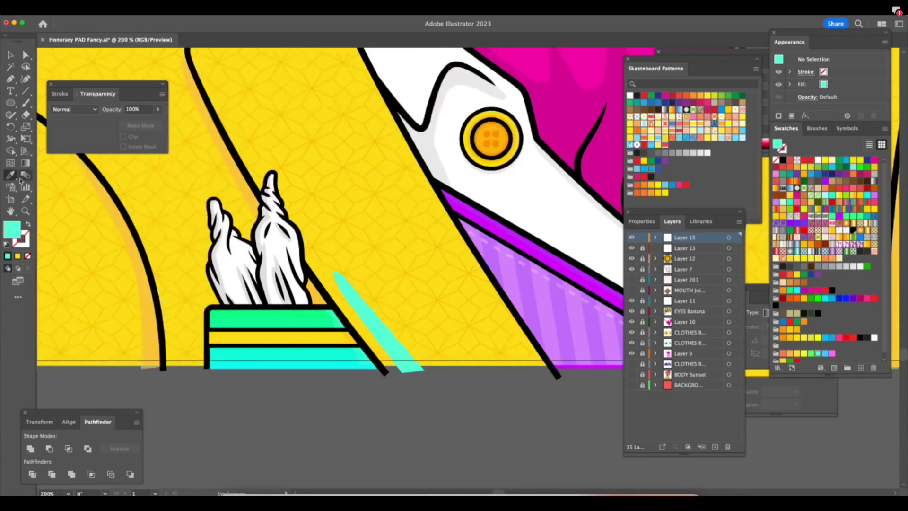
{"action": "left_click", "coordinate": [72, 164]}
{"action": "key", "text": "v"}
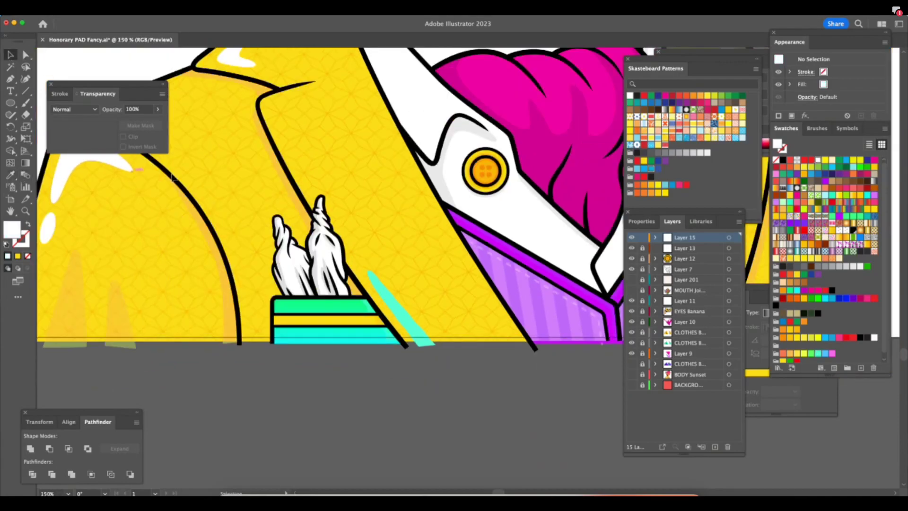
{"action": "left_click", "coordinate": [421, 346]}
{"action": "key", "text": "i"}
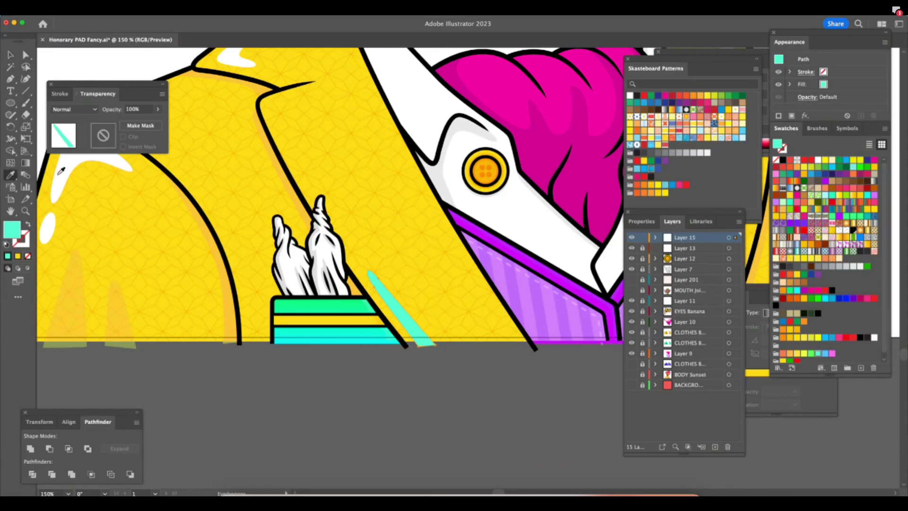
{"action": "left_click", "coordinate": [62, 170]}
{"action": "key", "text": "v"}
{"action": "left_click", "coordinate": [530, 415]}
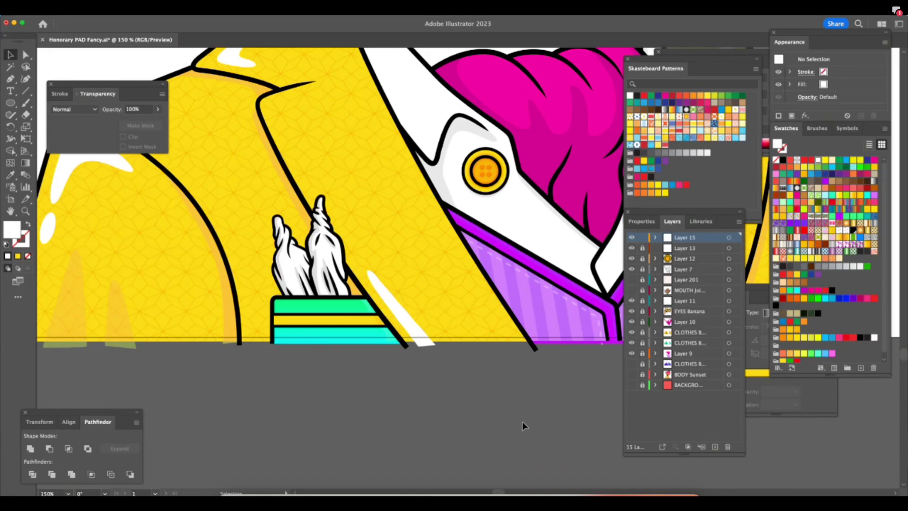
Widen the base of the white lapel highlight slightly outward and refine the curve of its rounded tip.
{"action": "key", "text": "z"}
{"action": "left_click_drag", "start_coordinate": [458, 306], "coordinate": [567, 300]}
{"action": "key", "text": "a"}
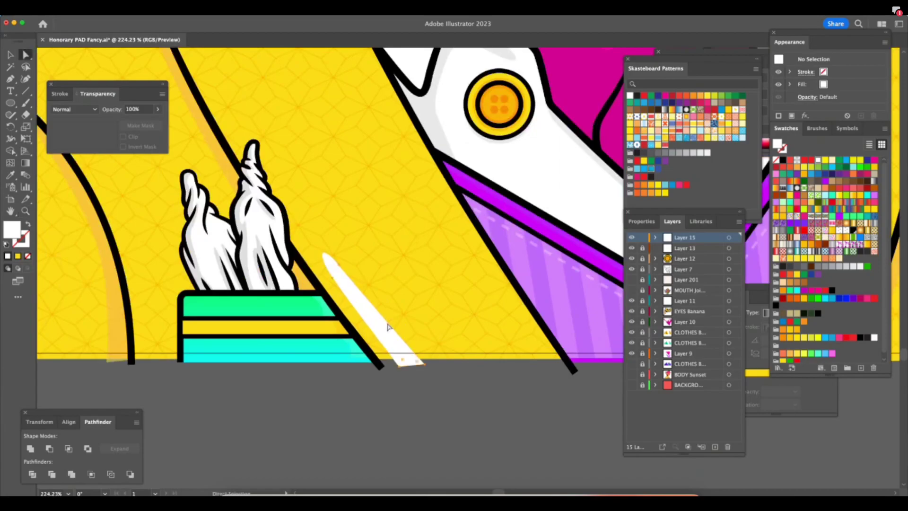
{"action": "left_click", "coordinate": [387, 326]}
{"action": "left_click_drag", "start_coordinate": [425, 365], "coordinate": [431, 366]}
{"action": "key", "text": "super+z"}
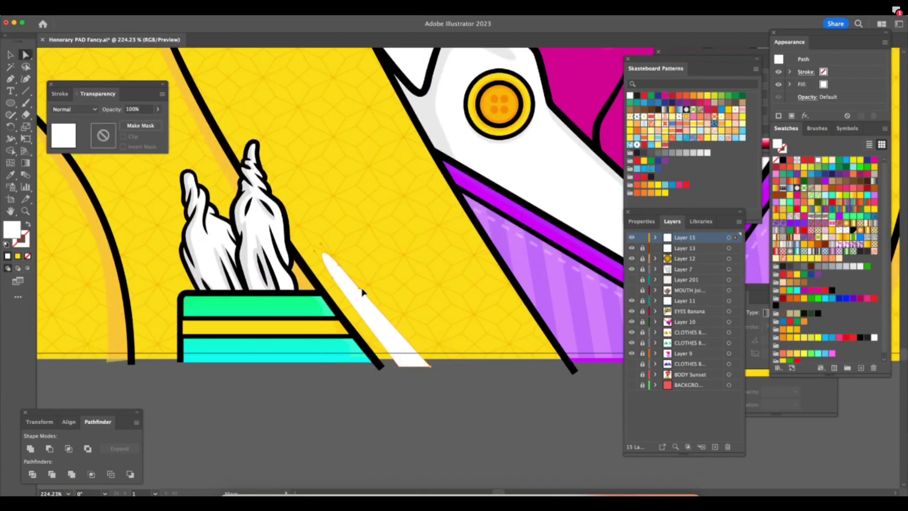
{"action": "left_click_drag", "start_coordinate": [338, 265], "coordinate": [319, 239]}
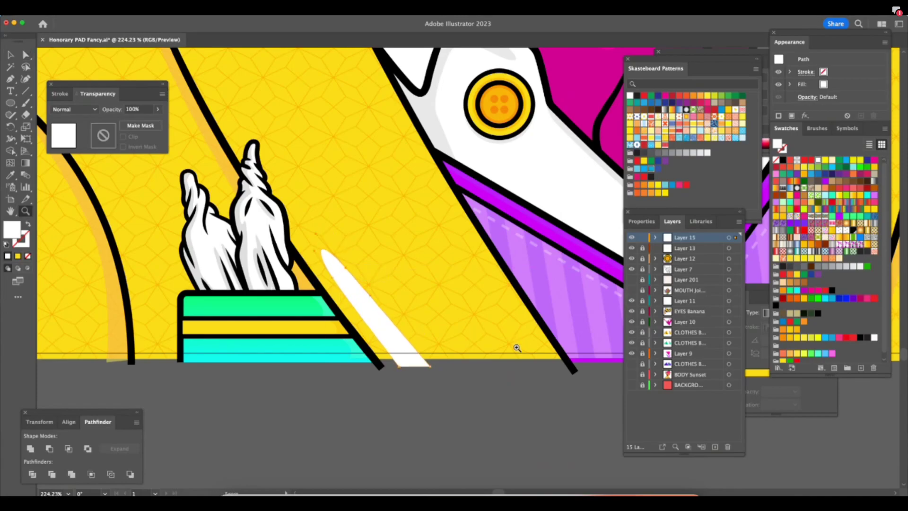
{"action": "scroll", "coordinate": [514, 347], "scroll_direction": "down", "scroll_amount": 5}
{"action": "left_click", "coordinate": [424, 406]}
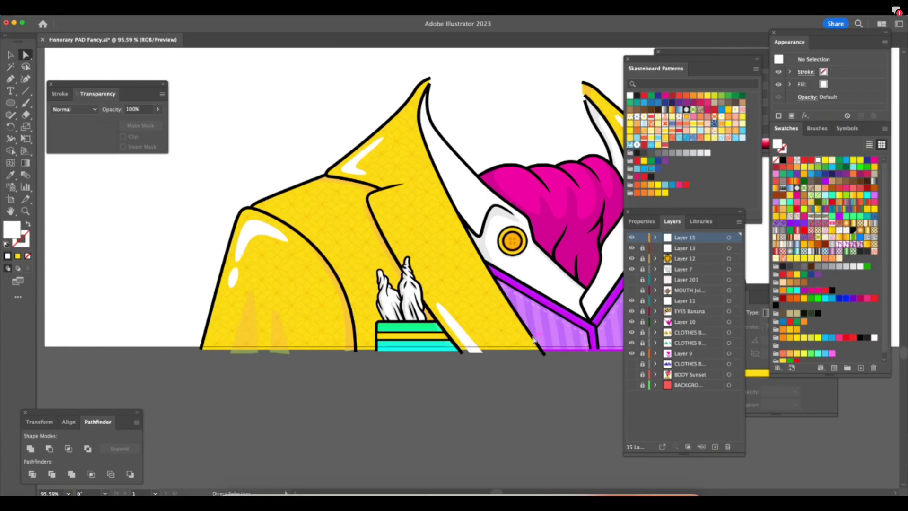
{"action": "scroll", "coordinate": [533, 337], "scroll_direction": "left", "scroll_amount": 5}
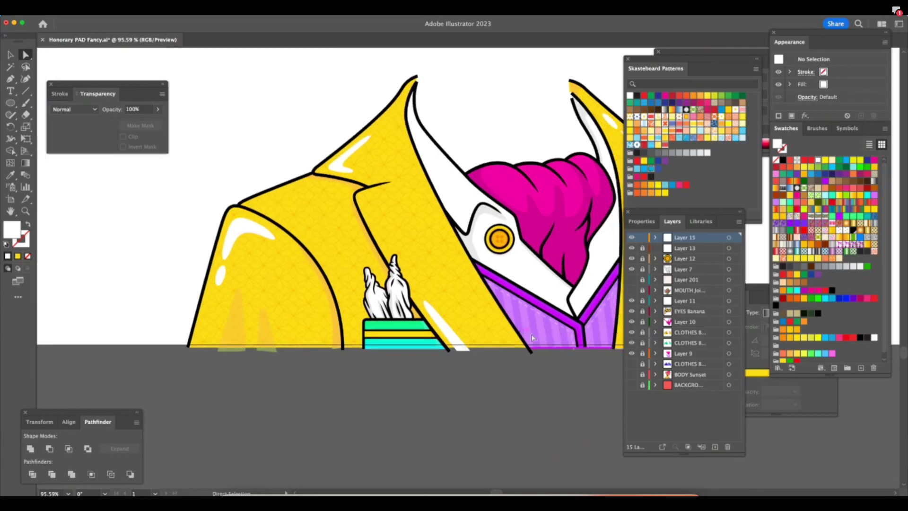
{"action": "scroll", "coordinate": [533, 336], "scroll_direction": "right", "scroll_amount": 3}
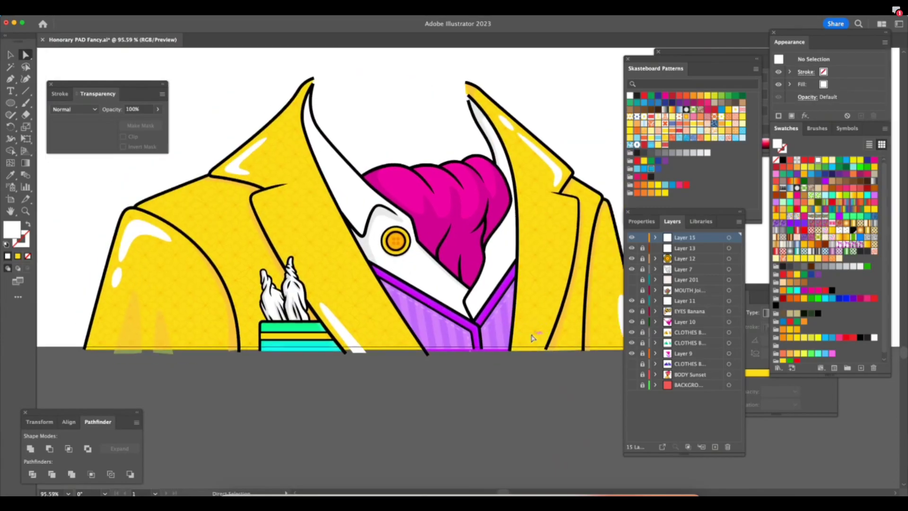
Draw a narrow white highlight with a rounded tip at the hem of the pocket-side sleeve, beside the sleeve's inner outline.
{"action": "scroll", "coordinate": [507, 302], "scroll_direction": "left", "scroll_amount": 5}
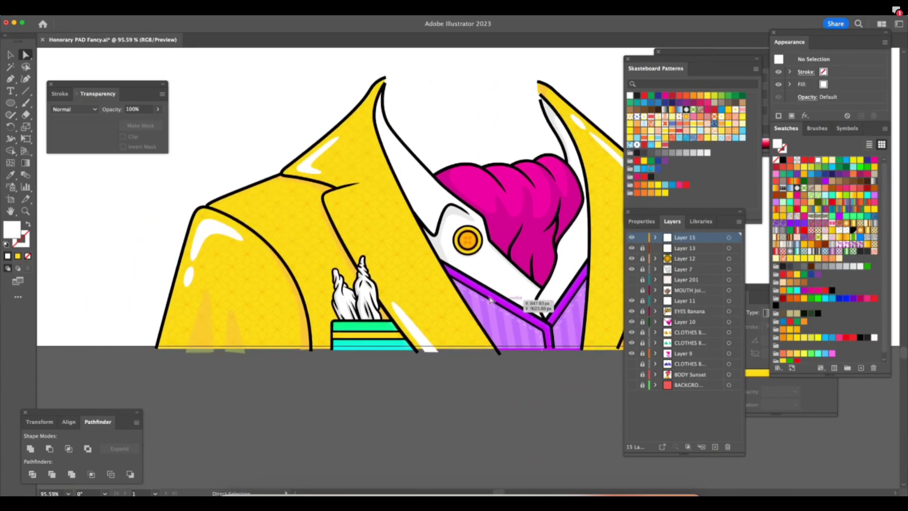
{"action": "key", "text": "z"}
{"action": "left_click_drag", "start_coordinate": [280, 338], "coordinate": [417, 291]}
{"action": "key", "text": "p"}
{"action": "left_click", "coordinate": [334, 377]}
{"action": "key", "text": "super+z"}
{"action": "left_click", "coordinate": [368, 377]}
{"action": "left_click", "coordinate": [334, 377]}
{"action": "key", "text": "z"}
{"action": "key", "text": "a"}
{"action": "left_click_drag", "start_coordinate": [355, 281], "coordinate": [333, 268]}
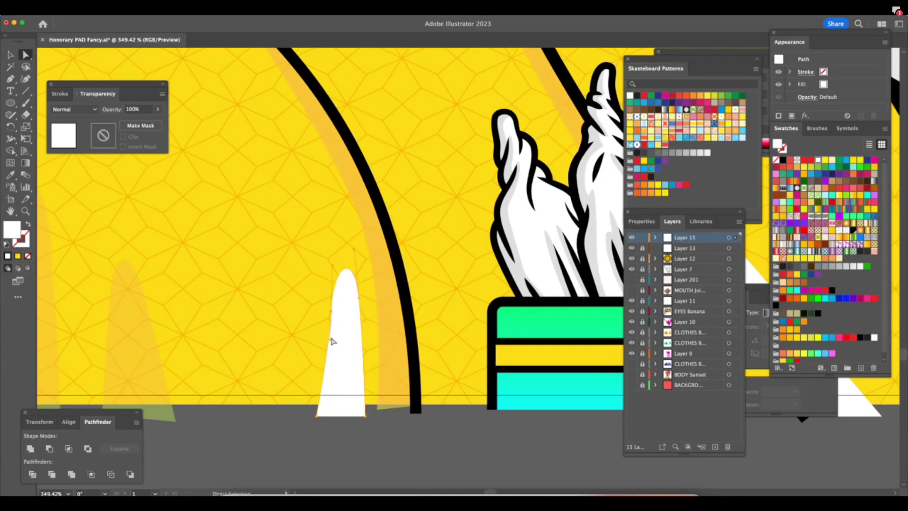
Refine the curve of the new sleeve highlight's outer edge and deselect it.
{"action": "key", "text": "z"}
{"action": "left_click", "coordinate": [460, 337], "text": "alt"}
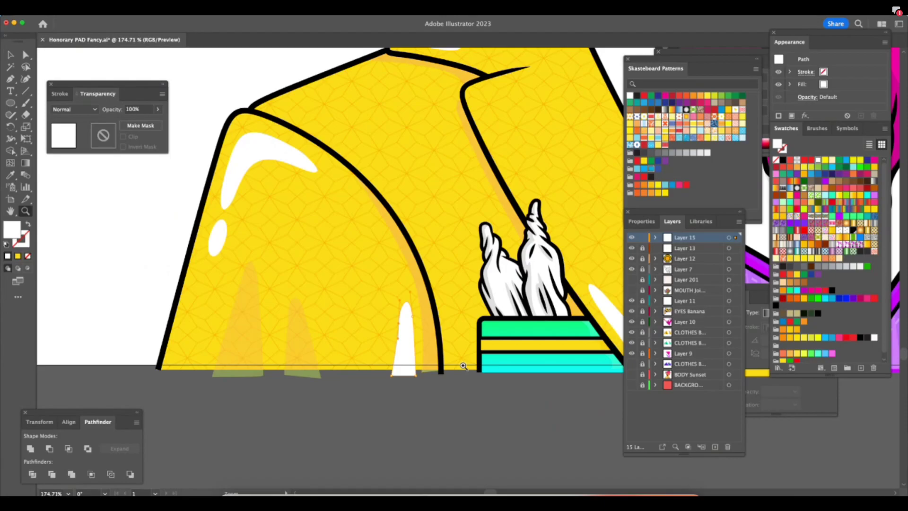
{"action": "left_click_drag", "start_coordinate": [405, 324], "coordinate": [490, 316]}
{"action": "key", "text": "a"}
{"action": "left_click_drag", "start_coordinate": [389, 356], "coordinate": [385, 369]}
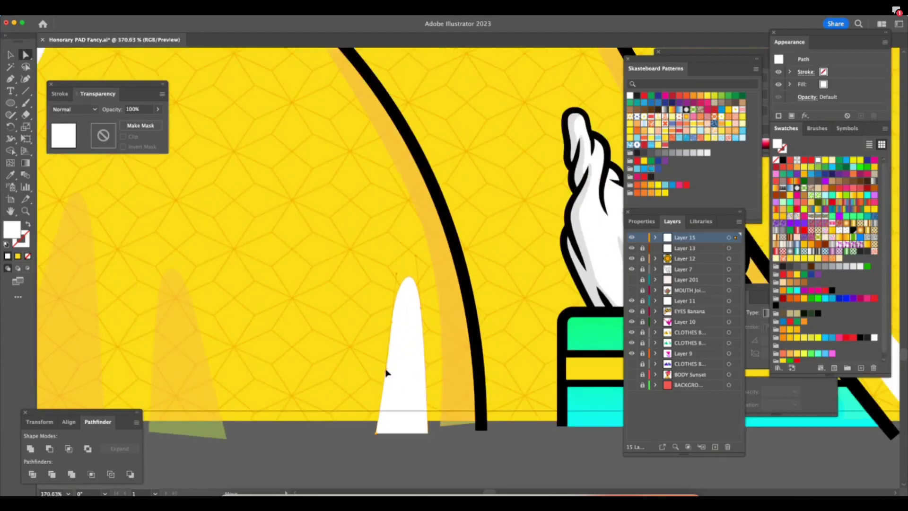
{"action": "key", "text": "z"}
{"action": "left_click", "coordinate": [437, 382], "text": "alt"}
{"action": "left_click_drag", "start_coordinate": [519, 354], "coordinate": [431, 382]}
{"action": "key", "text": "super+shift+a"}
Examine the white highlights across both sides of the jacket.
{"action": "scroll", "coordinate": [511, 387], "scroll_direction": "right", "scroll_amount": 5}
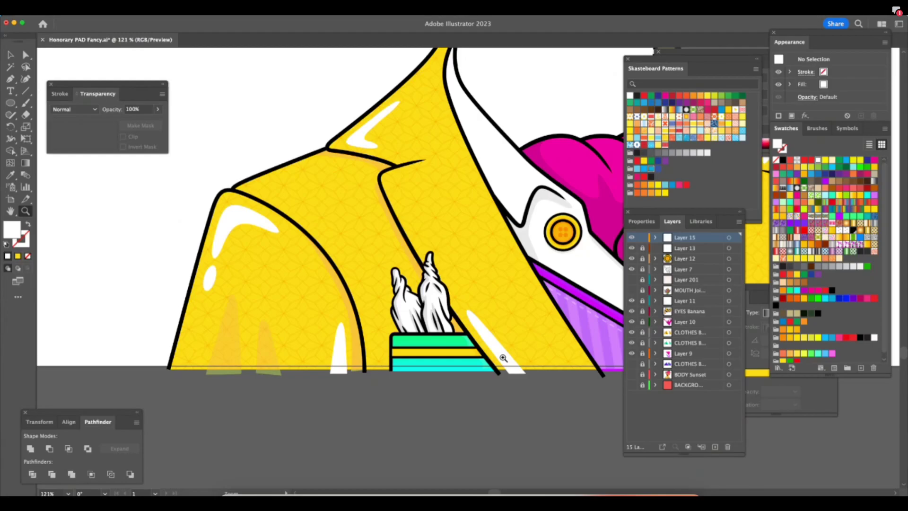
{"action": "scroll", "coordinate": [503, 358], "scroll_direction": "right", "scroll_amount": 6}
{"action": "scroll", "coordinate": [503, 358], "scroll_direction": "up", "scroll_amount": 1}
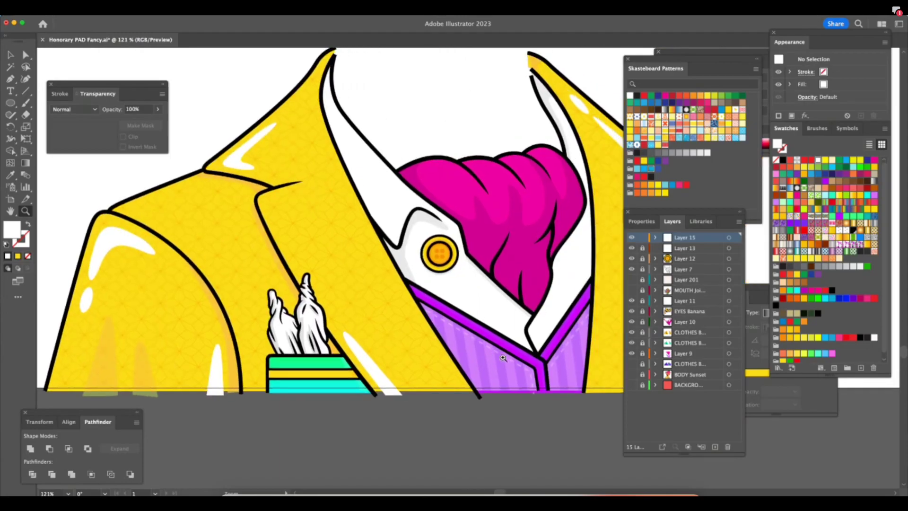
{"action": "scroll", "coordinate": [503, 358], "scroll_direction": "right", "scroll_amount": 4}
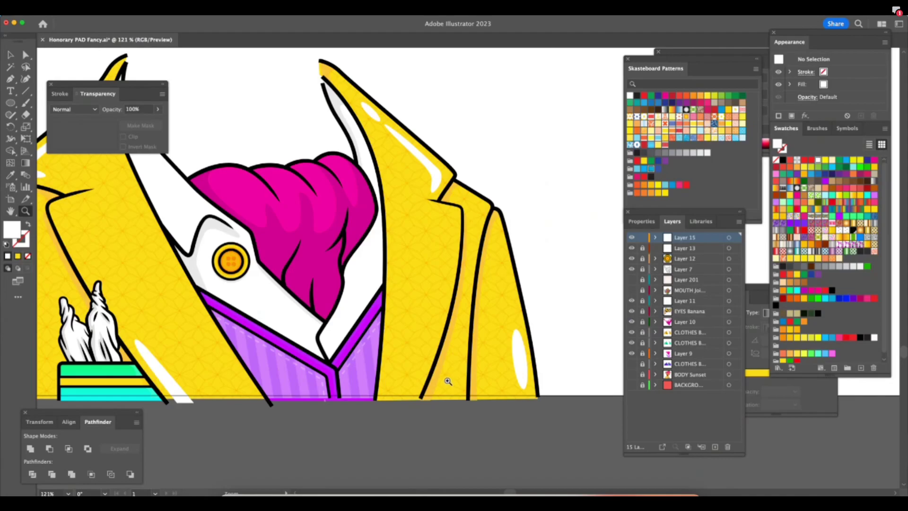
{"action": "scroll", "coordinate": [444, 377], "scroll_direction": "left", "scroll_amount": 10}
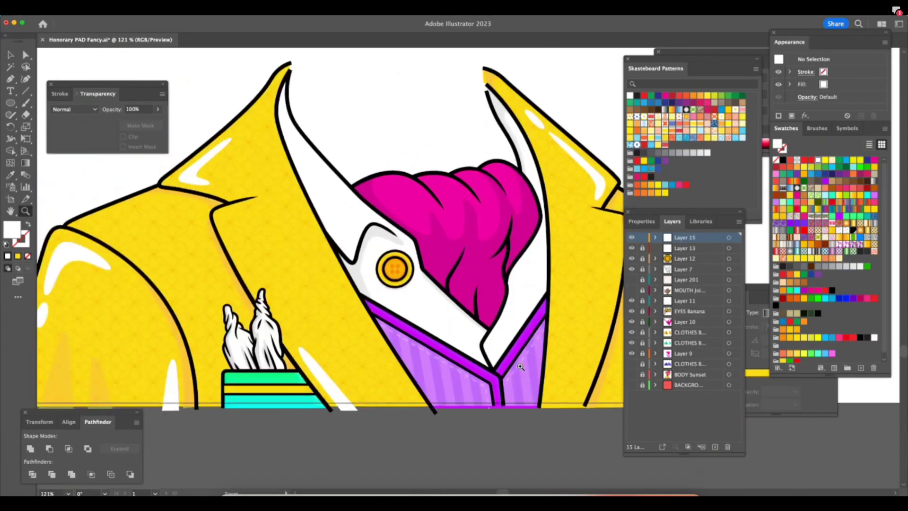
{"action": "scroll", "coordinate": [519, 368], "scroll_direction": "right", "scroll_amount": 6}
{"action": "scroll", "coordinate": [520, 368], "scroll_direction": "up", "scroll_amount": 1}
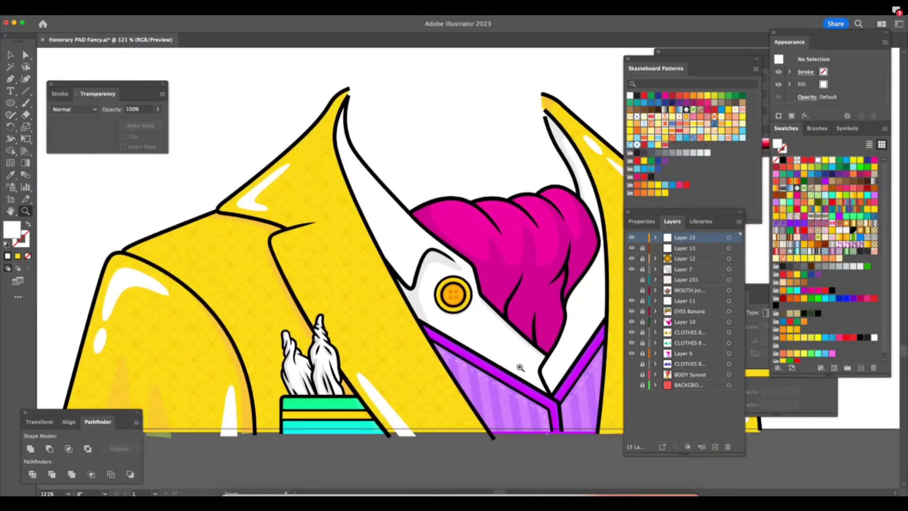
{"action": "scroll", "coordinate": [520, 368], "scroll_direction": "right", "scroll_amount": 3}
{"action": "scroll", "coordinate": [520, 368], "scroll_direction": "down", "scroll_amount": 2}
{"action": "scroll", "coordinate": [520, 368], "scroll_direction": "left", "scroll_amount": 4}
{"action": "scroll", "coordinate": [520, 368], "scroll_direction": "up", "scroll_amount": 1}
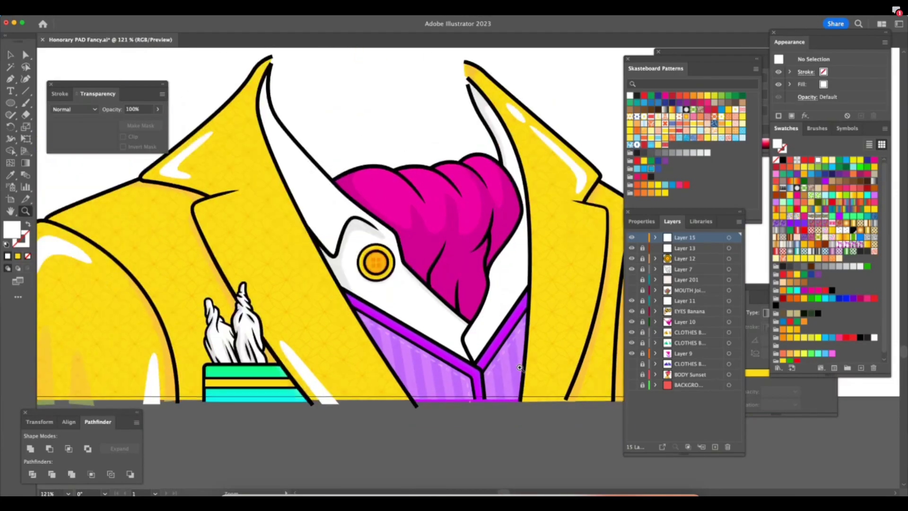
{"action": "scroll", "coordinate": [520, 367], "scroll_direction": "left", "scroll_amount": 4}
{"action": "scroll", "coordinate": [521, 367], "scroll_direction": "up", "scroll_amount": 1}
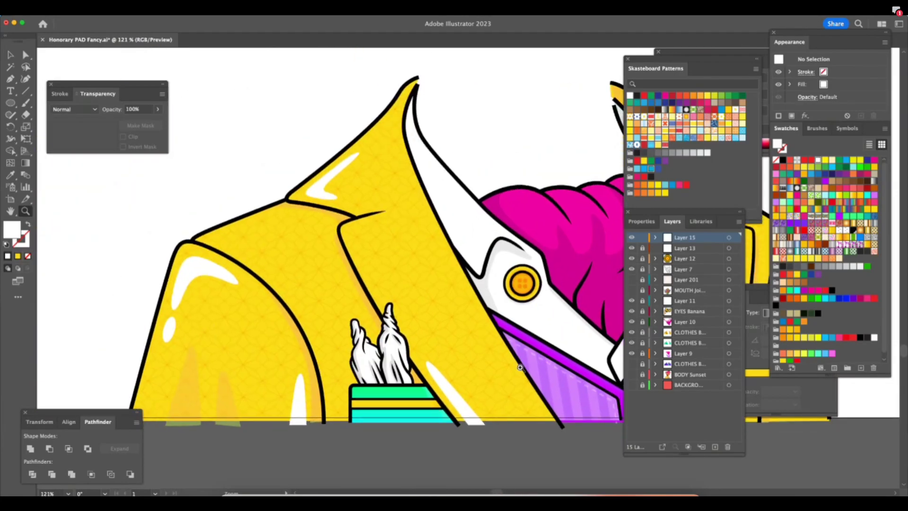
{"action": "scroll", "coordinate": [520, 368], "scroll_direction": "down", "scroll_amount": 2}
{"action": "scroll", "coordinate": [520, 367], "scroll_direction": "right", "scroll_amount": 1}
{"action": "scroll", "coordinate": [473, 416], "scroll_direction": "down", "scroll_amount": 3}
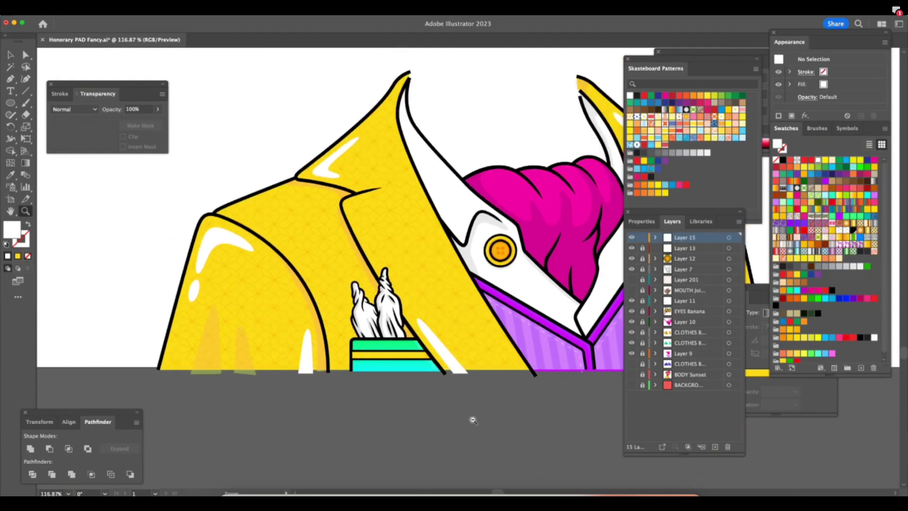
Lower the opacity of all the white jacket highlights to 70%.
{"action": "left_click_drag", "start_coordinate": [568, 411], "coordinate": [511, 421]}
{"action": "left_click_drag", "start_coordinate": [535, 411], "coordinate": [629, 394]}
{"action": "key", "text": "a"}
{"action": "left_click", "coordinate": [459, 363]}
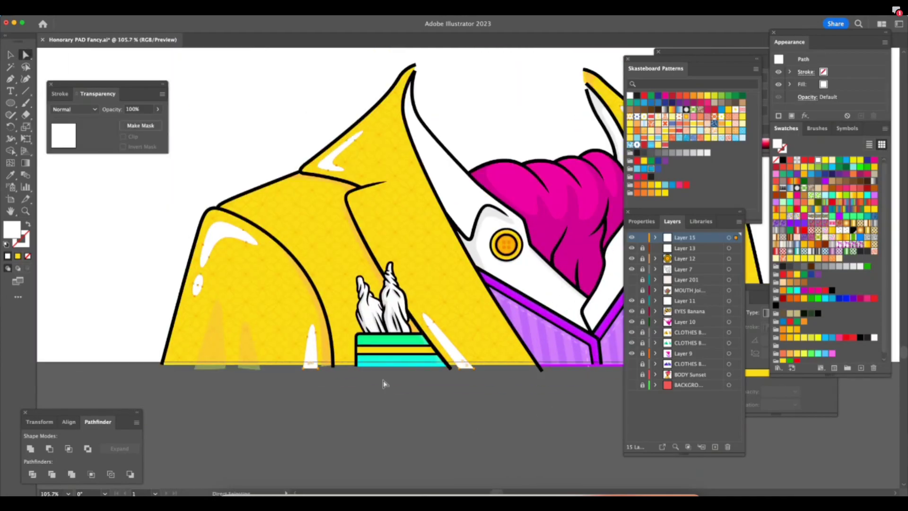
{"action": "left_click", "coordinate": [120, 106]}
{"action": "type", "text": "70"}
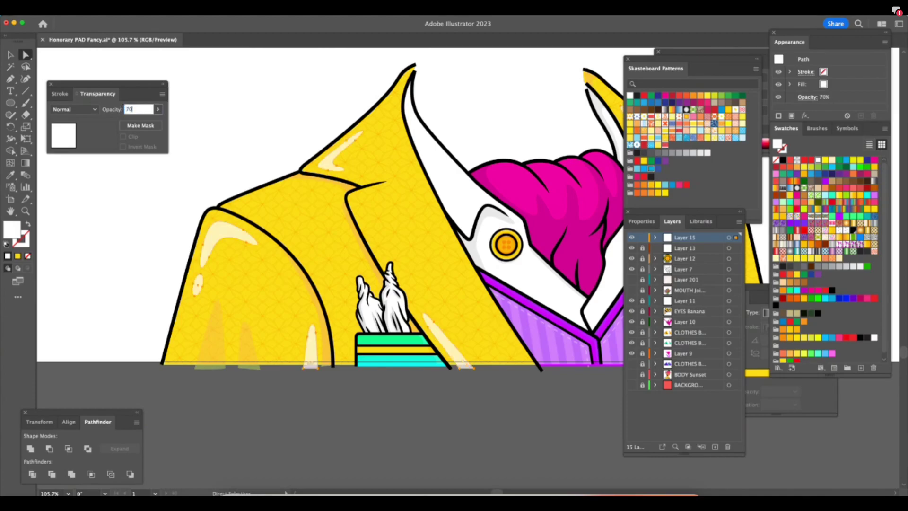
{"action": "left_click", "coordinate": [453, 412]}
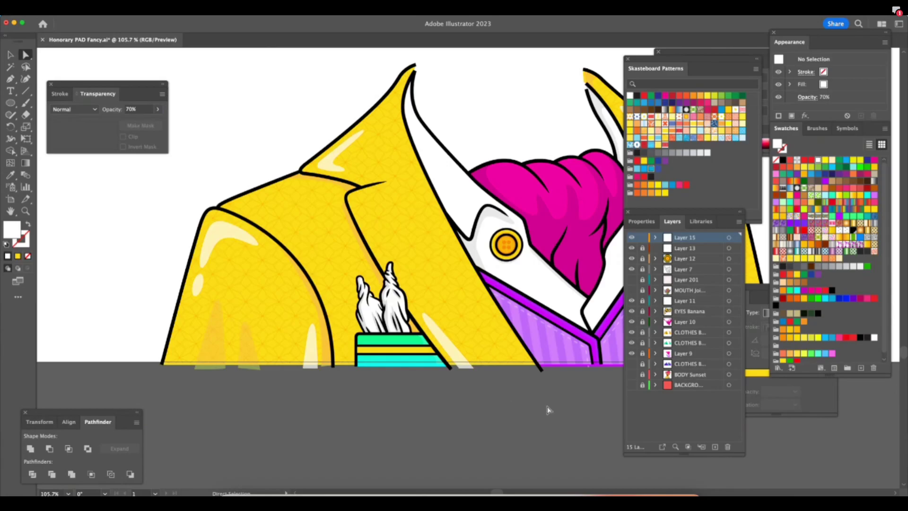
Draw a slim tapered highlight with the Pen tool along the lower edge of the lapel opposite the breast pocket, ending at the hem.
{"action": "scroll", "coordinate": [544, 411], "scroll_direction": "right", "scroll_amount": 5}
{"action": "scroll", "coordinate": [544, 411], "scroll_direction": "up", "scroll_amount": 2}
{"action": "scroll", "coordinate": [543, 411], "scroll_direction": "right", "scroll_amount": 3}
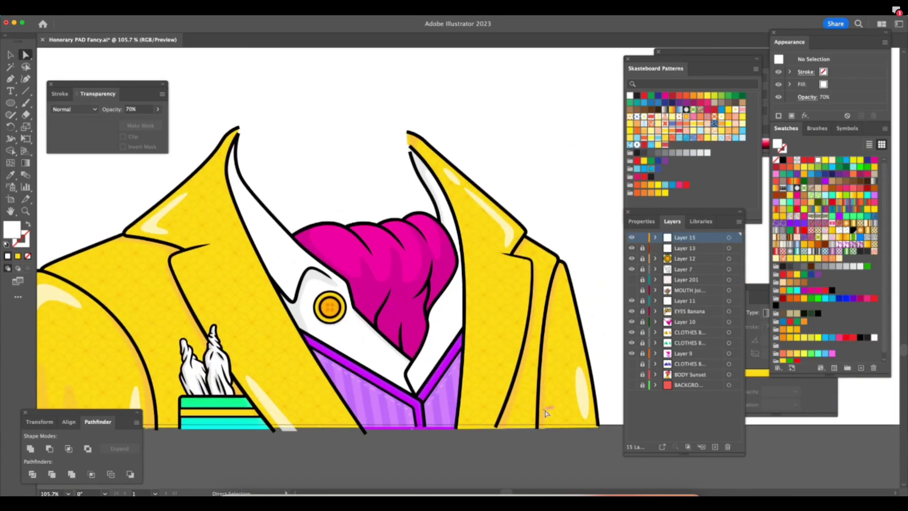
{"action": "key", "text": "z"}
{"action": "left_click_drag", "start_coordinate": [489, 432], "coordinate": [497, 432]}
{"action": "scroll", "coordinate": [497, 431], "scroll_direction": "up", "scroll_amount": 6}
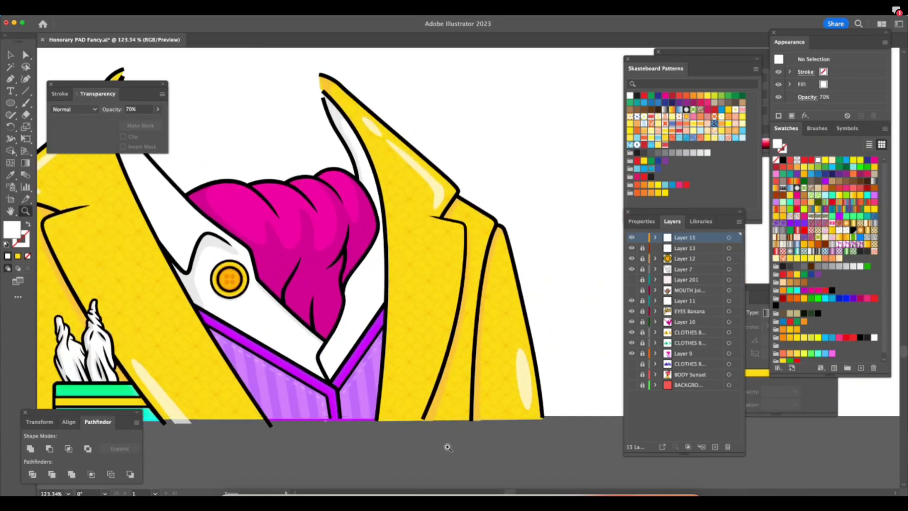
{"action": "scroll", "coordinate": [461, 420], "scroll_direction": "up", "scroll_amount": 2}
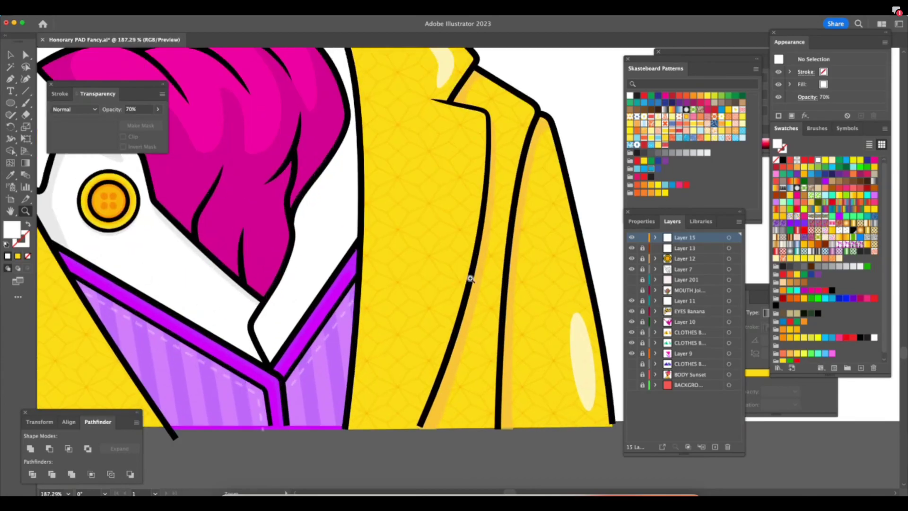
{"action": "key", "text": "p"}
{"action": "left_click", "coordinate": [404, 442]}
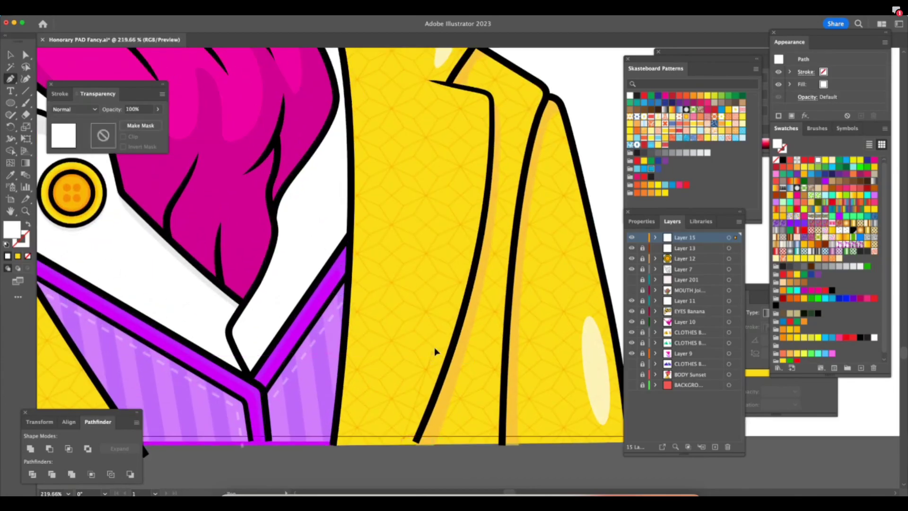
{"action": "left_click_drag", "start_coordinate": [418, 392], "coordinate": [422, 377]}
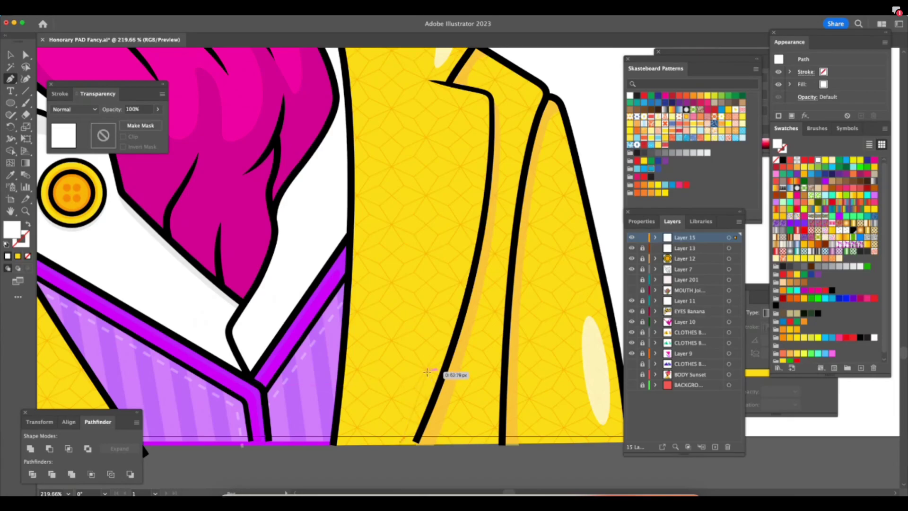
{"action": "left_click_drag", "start_coordinate": [430, 355], "coordinate": [431, 356]}
{"action": "left_click_drag", "start_coordinate": [404, 393], "coordinate": [389, 425]}
{"action": "left_click", "coordinate": [383, 440]}
{"action": "left_click", "coordinate": [403, 440]}
Match the new lapel highlight to the 70% opacity white sampled from the neighbouring sleeve highlight, and adjust its curve.
{"action": "key", "text": "z"}
{"action": "left_click_drag", "start_coordinate": [426, 452], "coordinate": [384, 459]}
{"action": "key", "text": "i"}
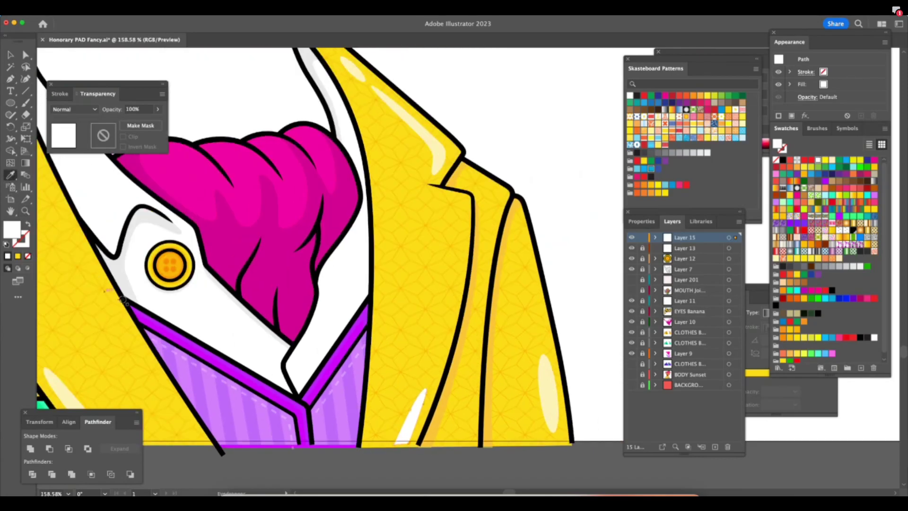
{"action": "left_click", "coordinate": [550, 415]}
{"action": "key", "text": "z"}
{"action": "left_click_drag", "start_coordinate": [515, 435], "coordinate": [534, 428]}
{"action": "key", "text": "a"}
{"action": "left_click_drag", "start_coordinate": [441, 354], "coordinate": [444, 347]}
{"action": "left_click_drag", "start_coordinate": [438, 363], "coordinate": [437, 371]}
Draw a small narrow ellipse near the pocket-side collar, give it the collar highlight's translucent white, and move it onto the collar.
{"action": "key", "text": "z"}
{"action": "left_click_drag", "start_coordinate": [446, 405], "coordinate": [367, 448]}
{"action": "left_click_drag", "start_coordinate": [513, 434], "coordinate": [496, 436]}
{"action": "scroll", "coordinate": [495, 435], "scroll_direction": "down", "scroll_amount": 2}
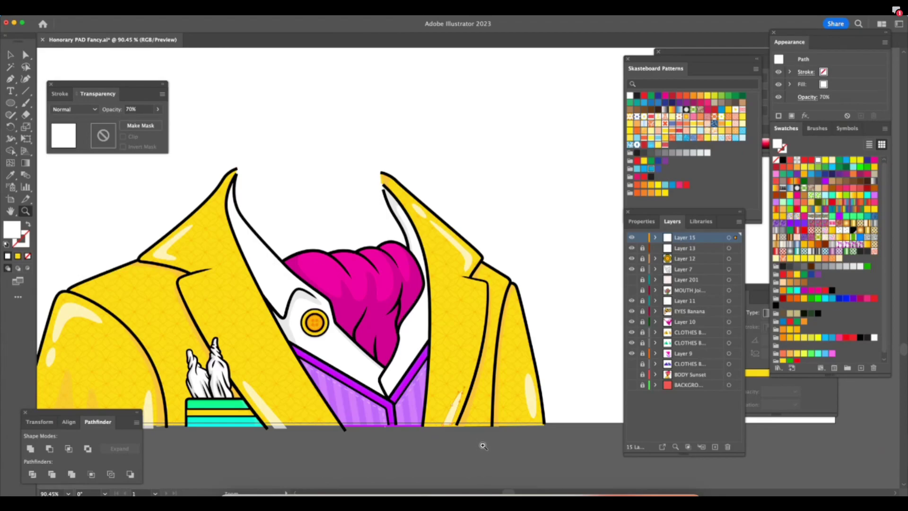
{"action": "scroll", "coordinate": [483, 446], "scroll_direction": "left", "scroll_amount": 5}
{"action": "scroll", "coordinate": [483, 445], "scroll_direction": "up", "scroll_amount": 2}
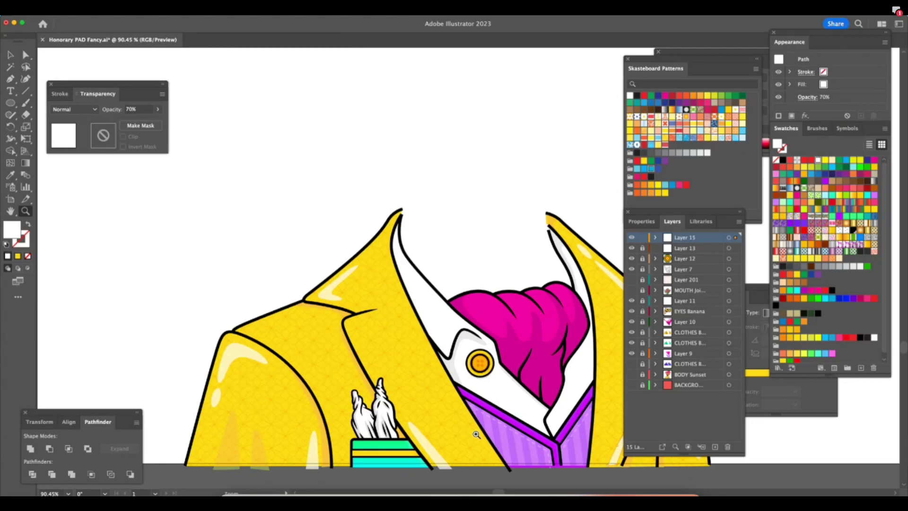
{"action": "left_click_drag", "start_coordinate": [368, 250], "coordinate": [549, 257]}
{"action": "left_click_drag", "start_coordinate": [436, 267], "coordinate": [449, 271]}
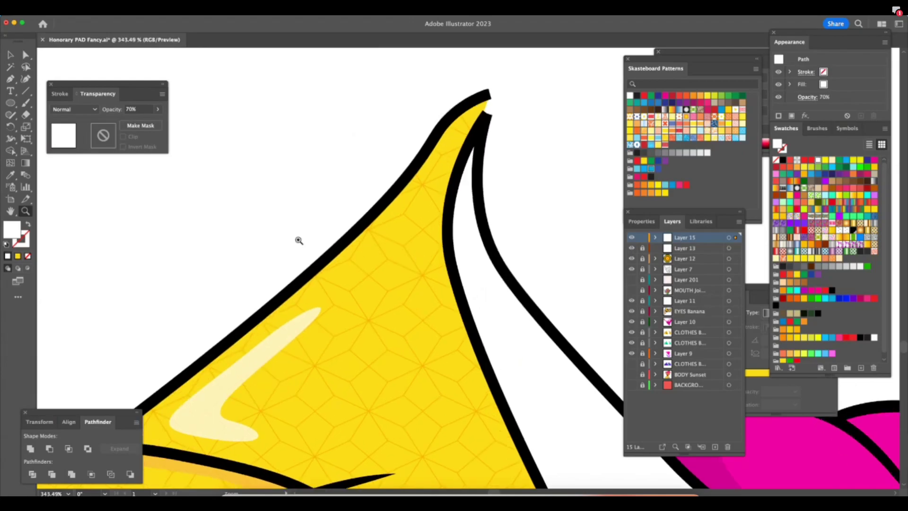
{"action": "left_click", "coordinate": [11, 103]}
{"action": "left_click_drag", "start_coordinate": [337, 165], "coordinate": [363, 227]}
{"action": "key", "text": "i"}
{"action": "left_click", "coordinate": [276, 347]}
{"action": "key", "text": "v"}
{"action": "left_click_drag", "start_coordinate": [359, 204], "coordinate": [359, 279]}
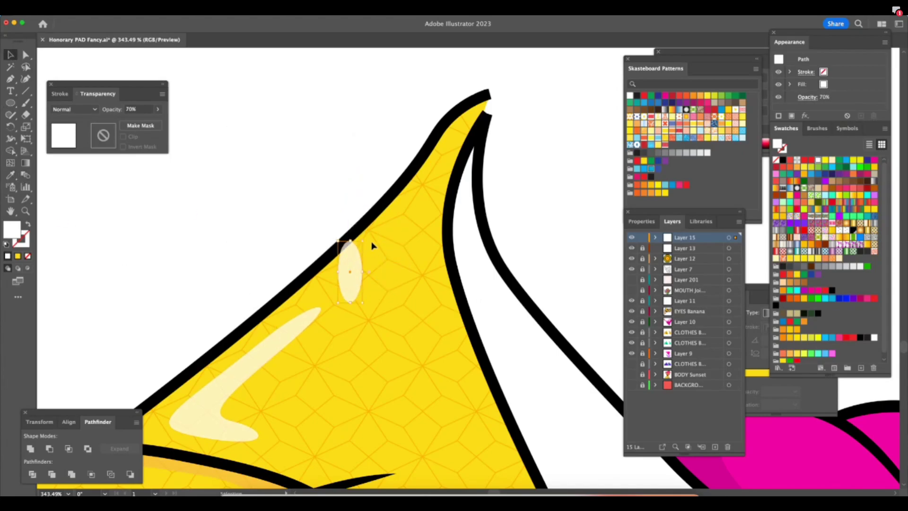
Rotate the ellipse parallel to the collar's outer edge and position it just above the existing collar highlight.
{"action": "mouse_move", "coordinate": [367, 239]}
{"action": "left_mouse_down"}
{"action": "mouse_move", "coordinate": [370, 270]}
{"action": "mouse_move", "coordinate": [381, 243]}
{"action": "left_mouse_up"}
{"action": "left_click", "coordinate": [393, 254]}
{"action": "left_click", "coordinate": [375, 258]}
{"action": "left_click", "coordinate": [301, 325]}
{"action": "left_click_drag", "start_coordinate": [356, 286], "coordinate": [359, 282]}
{"action": "left_click_drag", "start_coordinate": [394, 249], "coordinate": [395, 251]}
Check the highlights over the whole jacket, including the sleeve and the lapel beside the breast pocket.
{"action": "key", "text": "z"}
{"action": "left_click_drag", "start_coordinate": [447, 365], "coordinate": [351, 419]}
{"action": "left_click_drag", "start_coordinate": [496, 377], "coordinate": [378, 428]}
{"action": "key", "text": "a"}
{"action": "left_click", "coordinate": [515, 355]}
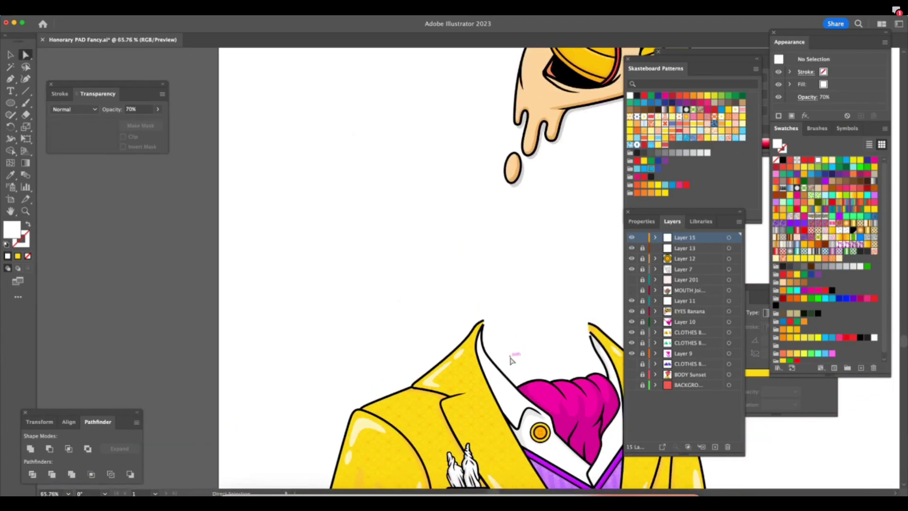
{"action": "scroll", "coordinate": [509, 363], "scroll_direction": "down", "scroll_amount": 3}
{"action": "scroll", "coordinate": [509, 364], "scroll_direction": "right", "scroll_amount": 4}
{"action": "scroll", "coordinate": [508, 368], "scroll_direction": "right", "scroll_amount": 4}
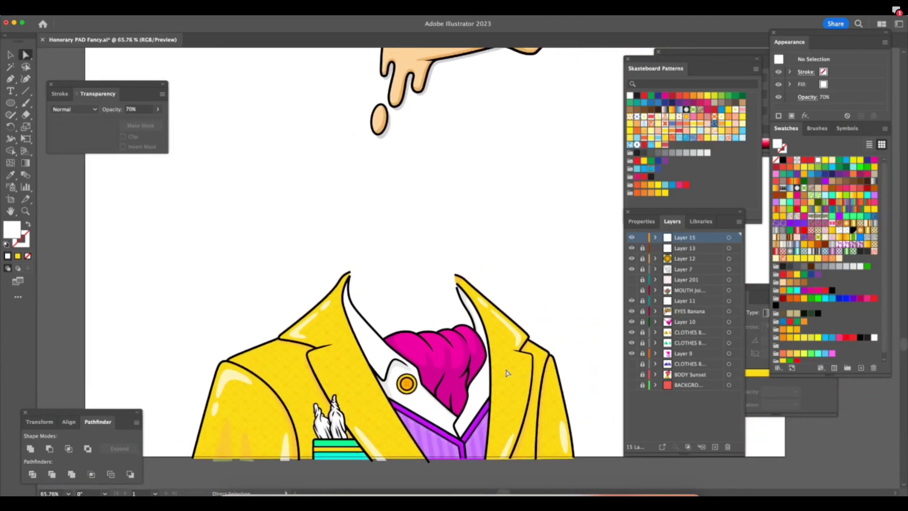
{"action": "scroll", "coordinate": [503, 388], "scroll_direction": "down", "scroll_amount": 2}
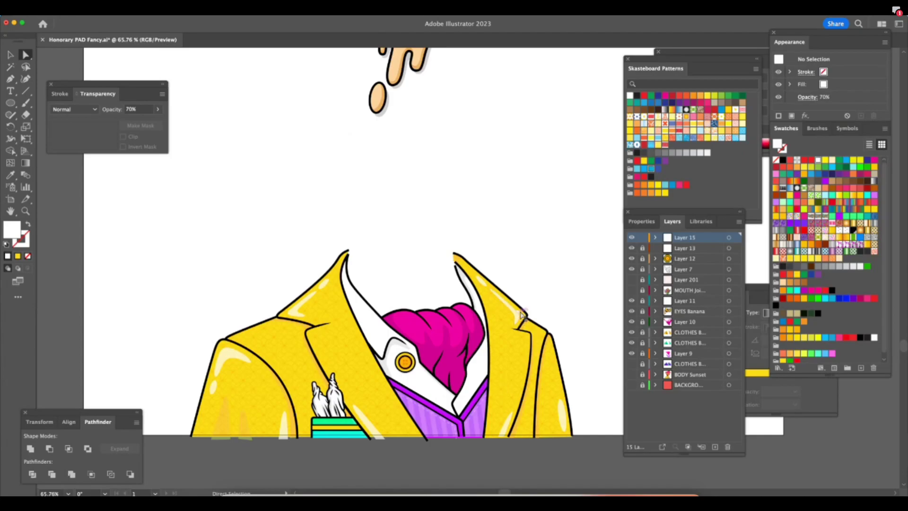
{"action": "key", "text": "v"}
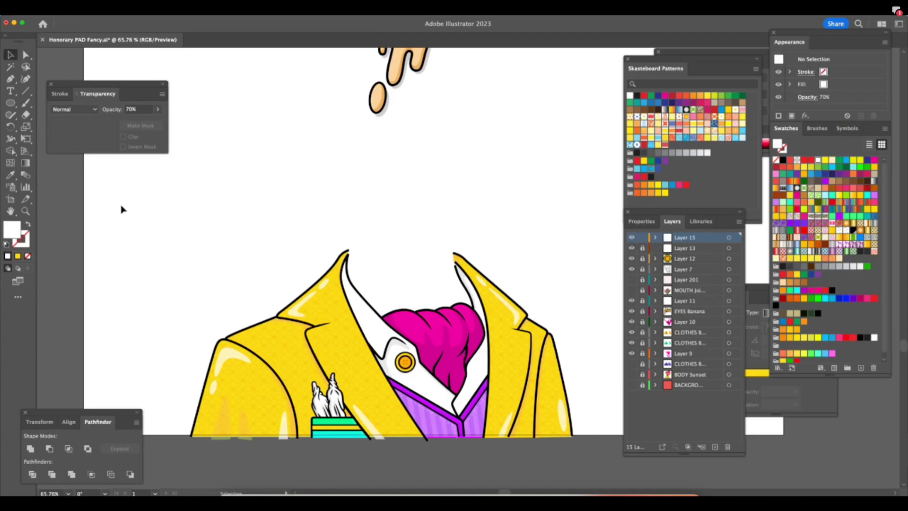
{"action": "left_click", "coordinate": [236, 358]}
{"action": "left_click", "coordinate": [393, 458]}
{"action": "left_click", "coordinate": [379, 433]}
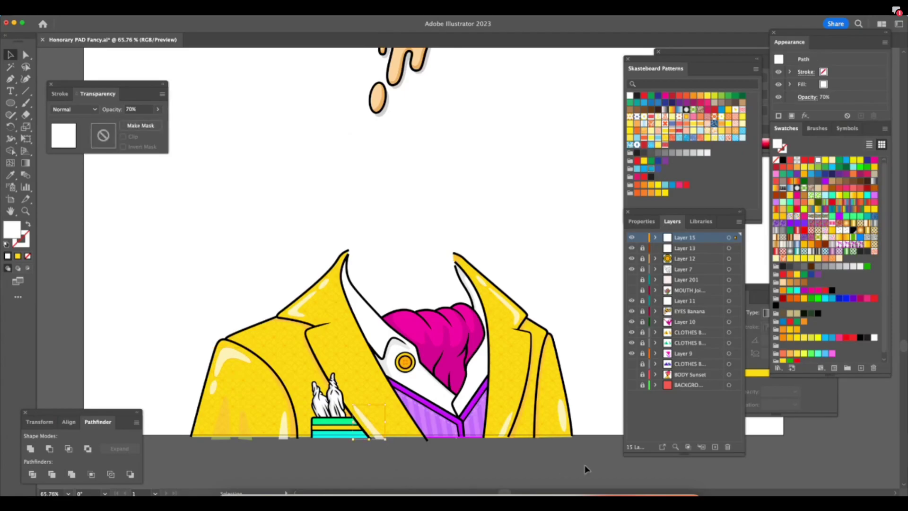
Refine the points and edge curve of the highlight on the lapel opposite the breast pocket.
{"action": "key", "text": "z"}
{"action": "left_click_drag", "start_coordinate": [533, 465], "coordinate": [620, 446]}
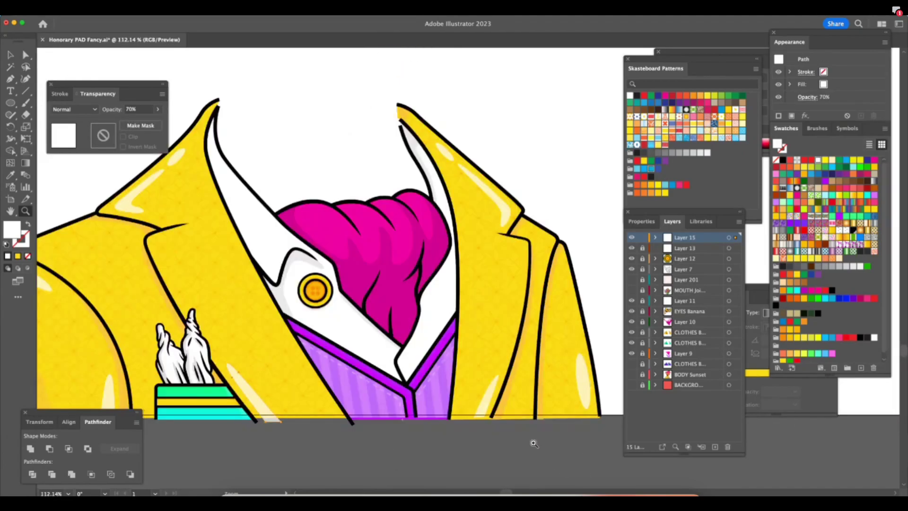
{"action": "left_click_drag", "start_coordinate": [533, 444], "coordinate": [593, 426]}
{"action": "left_click_drag", "start_coordinate": [485, 421], "coordinate": [585, 416]}
{"action": "key", "text": "a"}
{"action": "left_click_drag", "start_coordinate": [420, 394], "coordinate": [456, 382]}
{"action": "left_click_drag", "start_coordinate": [494, 264], "coordinate": [484, 303]}
{"action": "left_click_drag", "start_coordinate": [465, 356], "coordinate": [460, 368]}
Show the red background layer to check the jacket against it, and hide it again.
{"action": "key", "text": "z"}
{"action": "left_click_drag", "start_coordinate": [574, 409], "coordinate": [554, 432]}
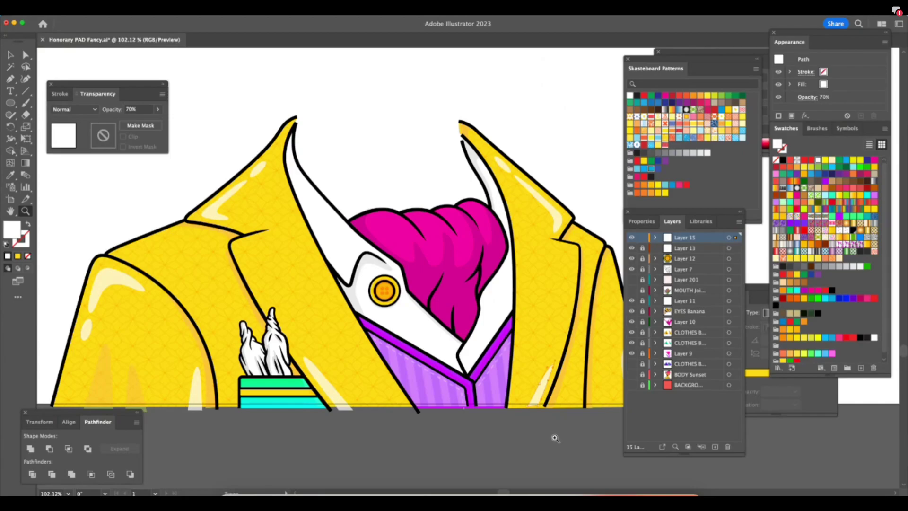
{"action": "scroll", "coordinate": [552, 449], "scroll_direction": "down", "scroll_amount": 3}
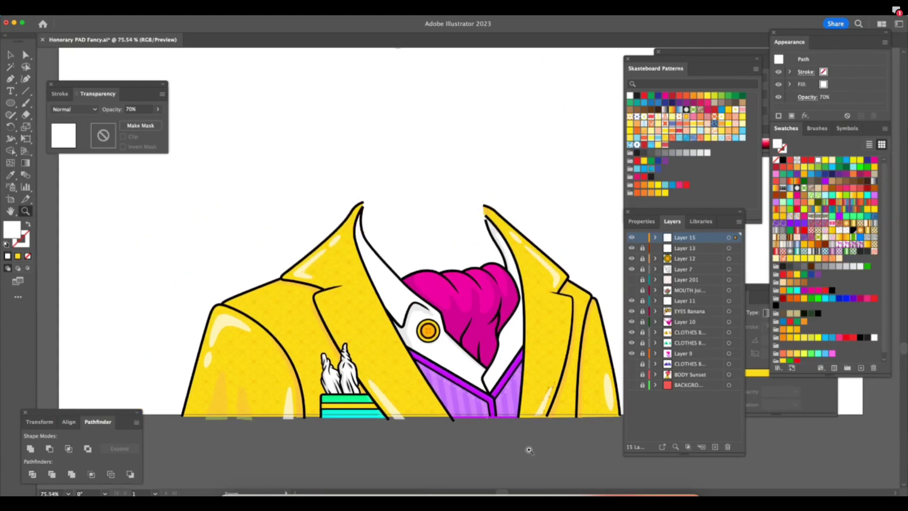
{"action": "left_click", "coordinate": [632, 385]}
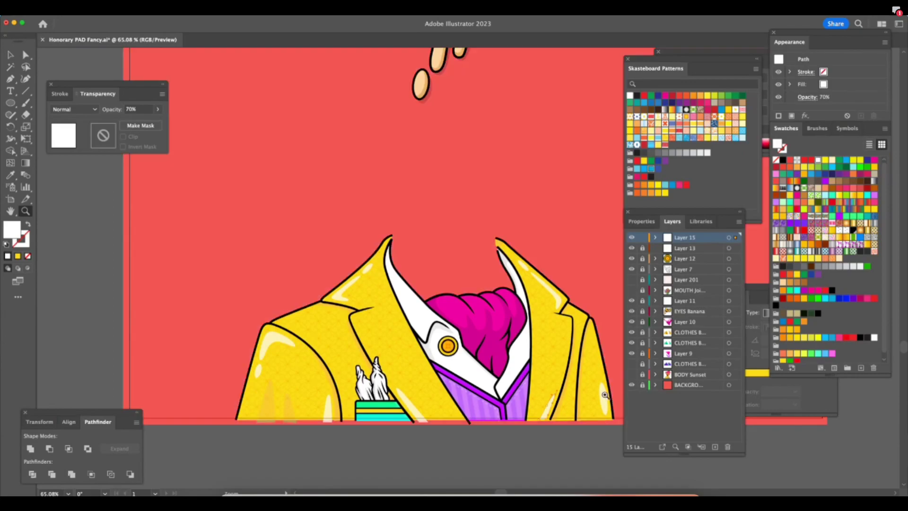
{"action": "key", "text": "super+z"}
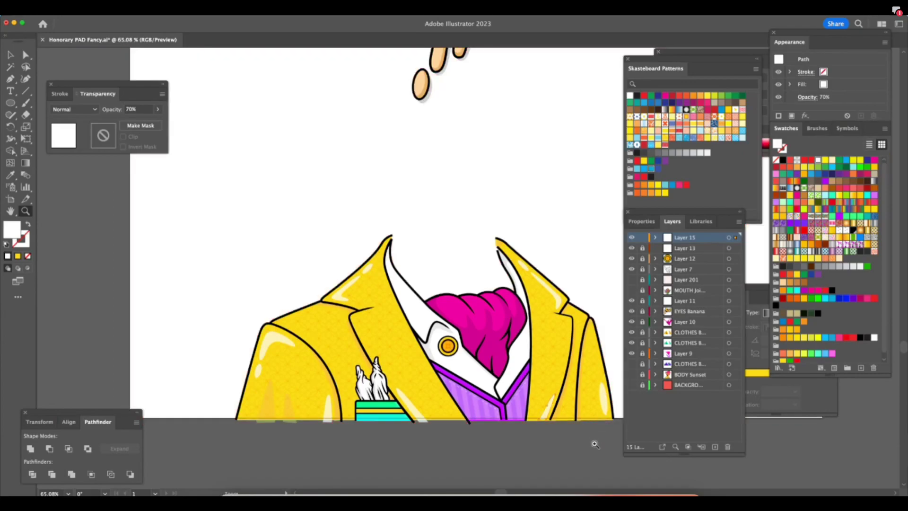
Unlock Layer 10 and set the opacity of the shading shapes on the pink cravat to 70%.
{"action": "left_click", "coordinate": [642, 322], "text": "alt"}
{"action": "left_click", "coordinate": [570, 294]}
{"action": "key", "text": "a"}
{"action": "left_click", "coordinate": [354, 350]}
{"action": "left_click", "coordinate": [134, 110]}
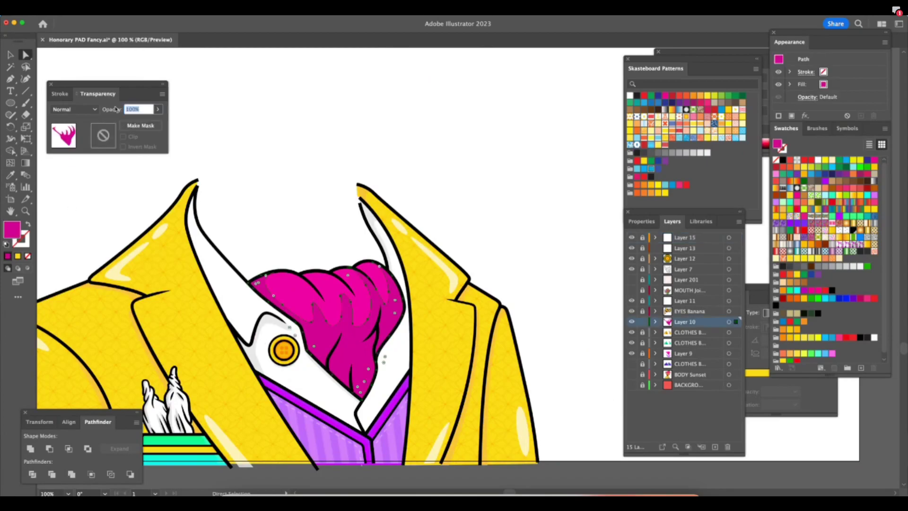
{"action": "type", "text": "70"}
{"action": "left_click", "coordinate": [560, 344]}
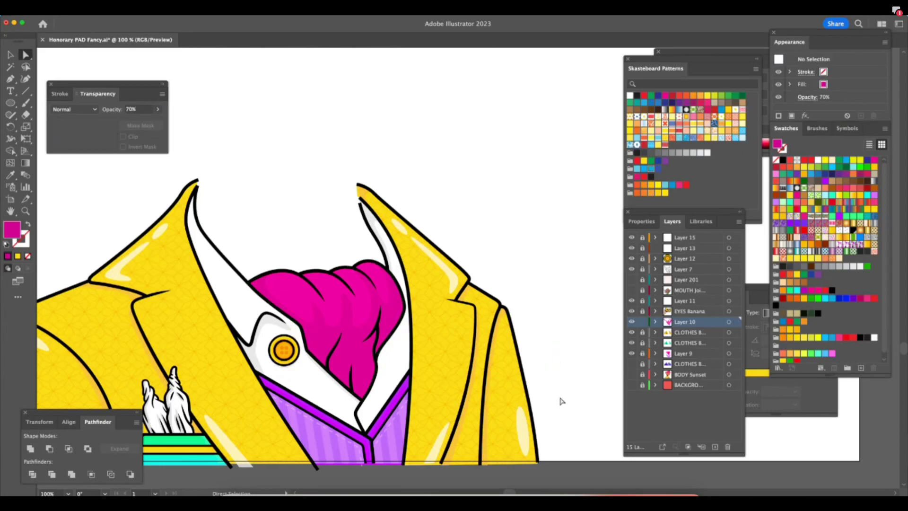
Check the cravat shading against the whole jacket and up close beside the collar.
{"action": "key", "text": "z"}
{"action": "left_click_drag", "start_coordinate": [562, 414], "coordinate": [549, 419]}
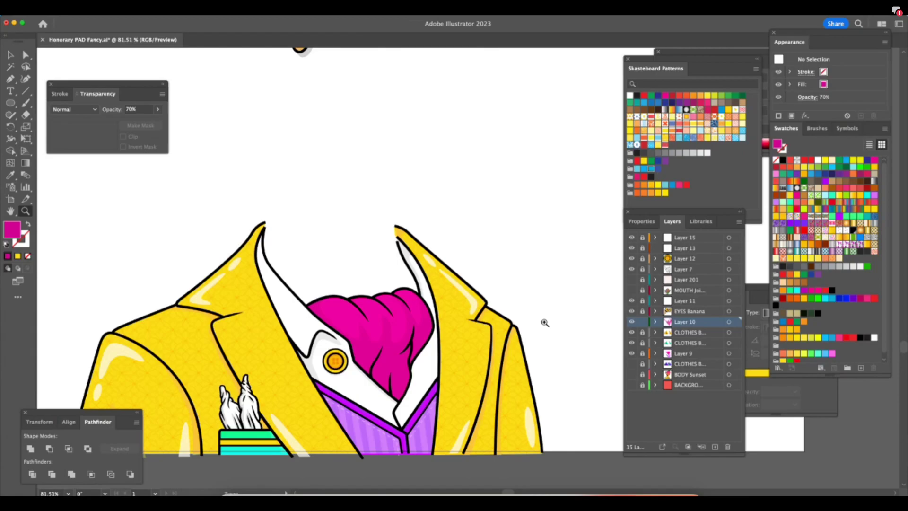
{"action": "scroll", "coordinate": [546, 326], "scroll_direction": "left", "scroll_amount": 2}
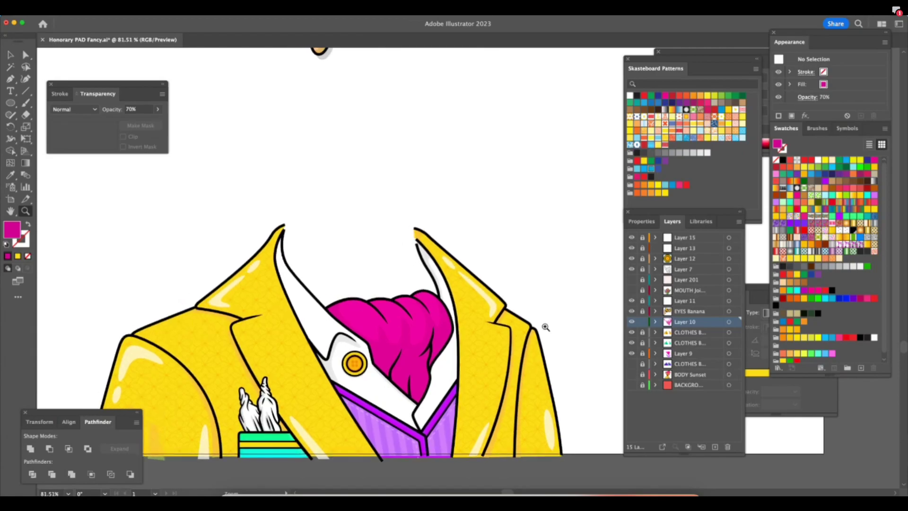
{"action": "scroll", "coordinate": [546, 327], "scroll_direction": "left", "scroll_amount": 3}
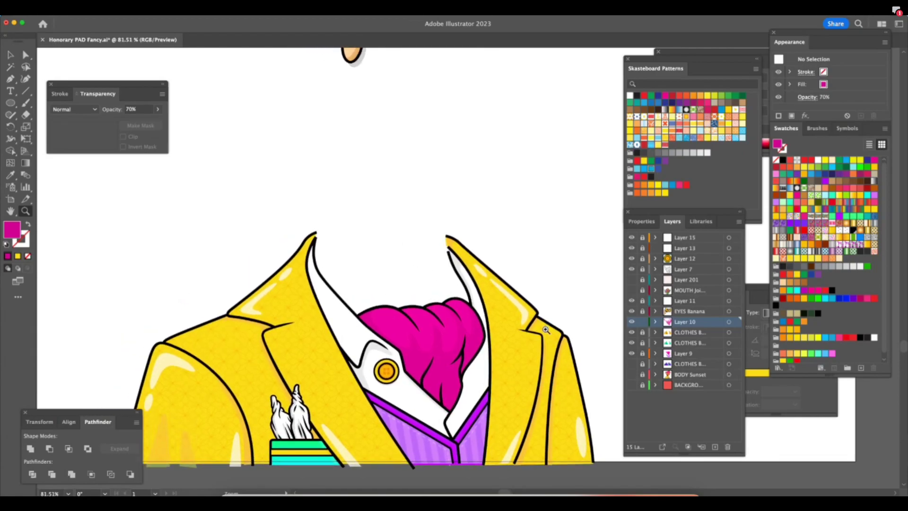
{"action": "scroll", "coordinate": [548, 326], "scroll_direction": "down", "scroll_amount": 5}
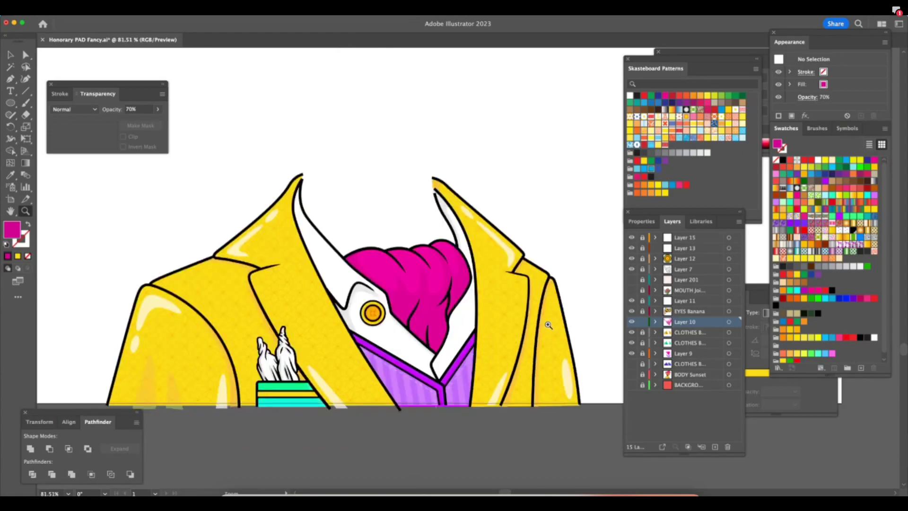
{"action": "scroll", "coordinate": [539, 395], "scroll_direction": "up", "scroll_amount": 2}
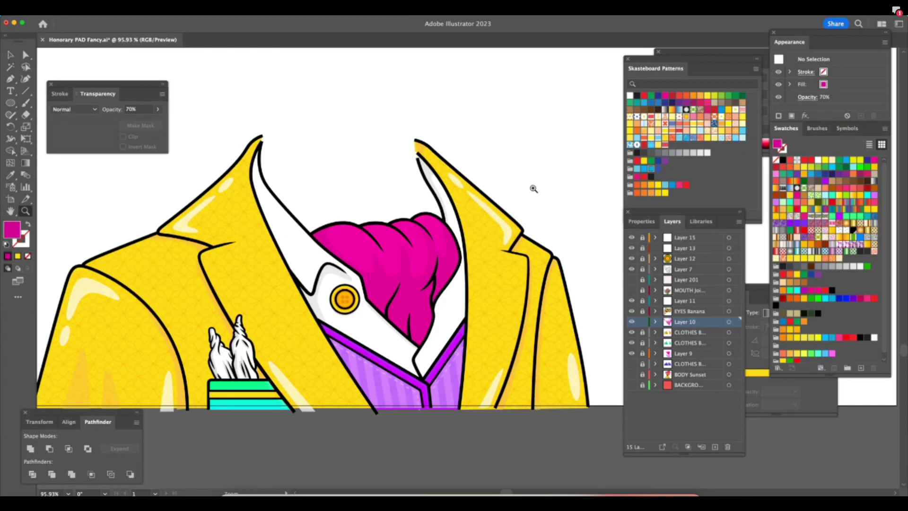
{"action": "mouse_move", "coordinate": [540, 194]}
{"action": "left_mouse_down"}
{"action": "mouse_move", "coordinate": [553, 191]}
{"action": "mouse_move", "coordinate": [546, 197]}
{"action": "mouse_move", "coordinate": [556, 206]}
{"action": "mouse_move", "coordinate": [542, 189]}
{"action": "left_mouse_up"}
{"action": "key", "text": "v"}
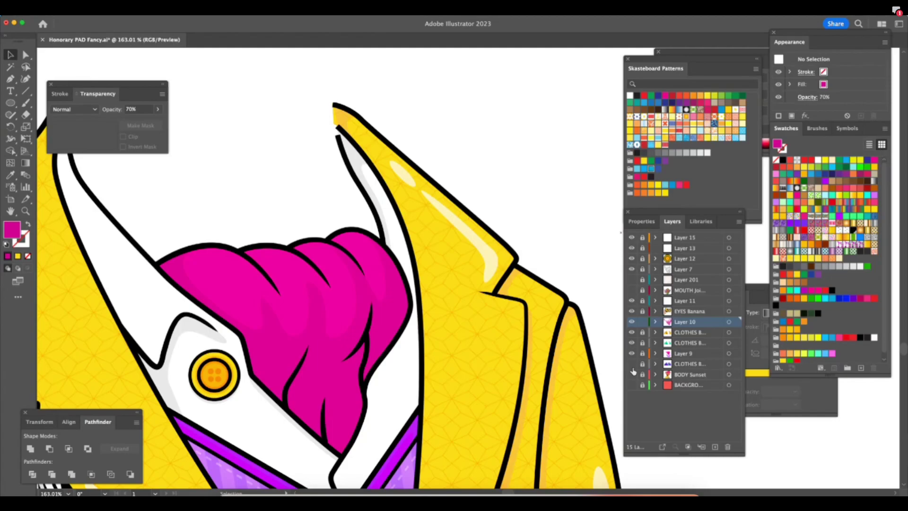
On Layer 15, draw a narrow closed shadow shape on the white shirt along the lapel edge beside the cravat.
{"action": "key", "text": "z"}
{"action": "left_click_drag", "start_coordinate": [403, 444], "coordinate": [419, 438]}
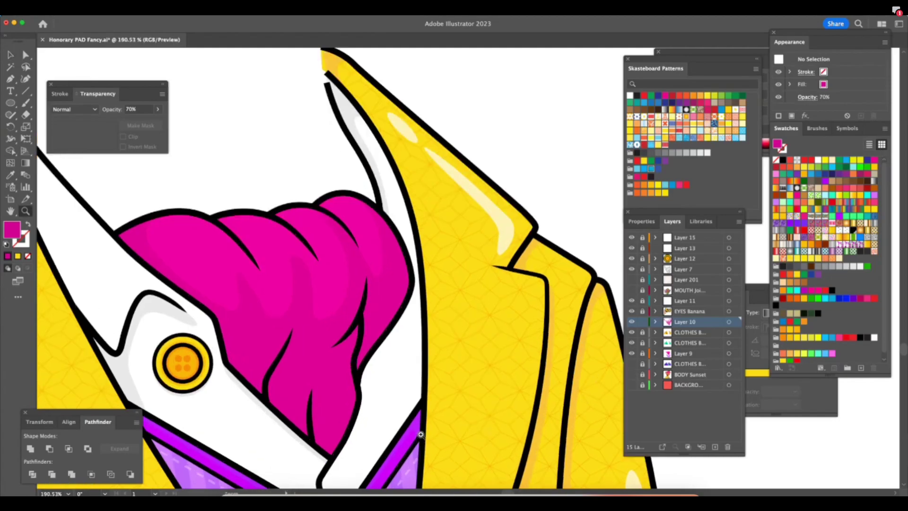
{"action": "left_click", "coordinate": [641, 237], "text": "alt"}
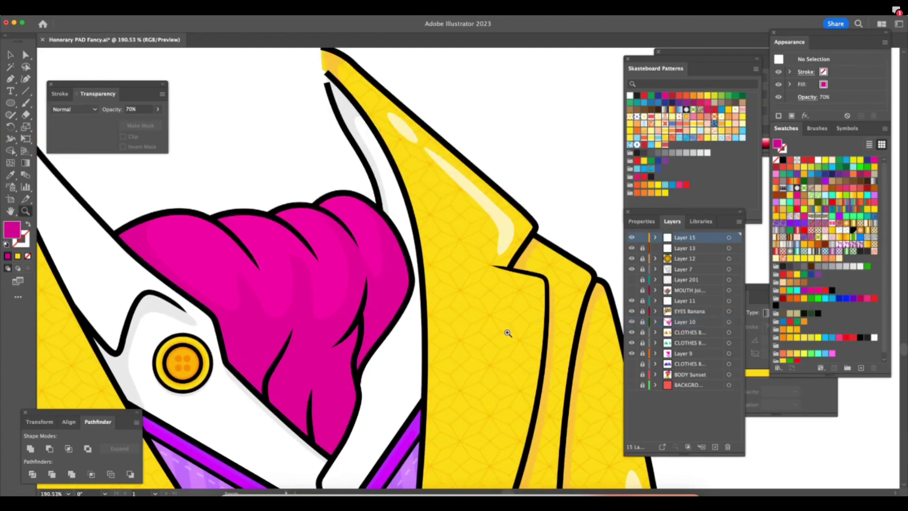
{"action": "left_click_drag", "start_coordinate": [475, 364], "coordinate": [487, 362]}
{"action": "key", "text": "a"}
{"action": "key", "text": "p"}
{"action": "left_click", "coordinate": [412, 253]}
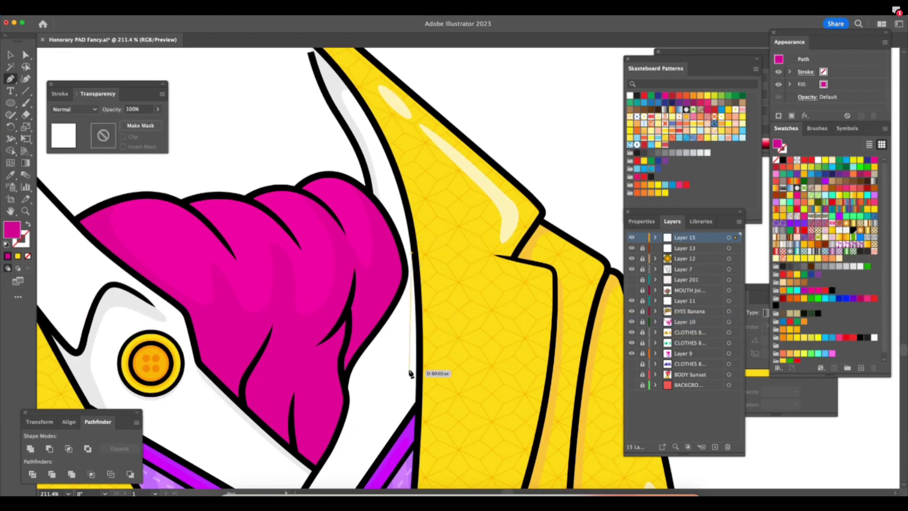
{"action": "left_click_drag", "start_coordinate": [411, 364], "coordinate": [410, 394]}
{"action": "key", "text": "super+z"}
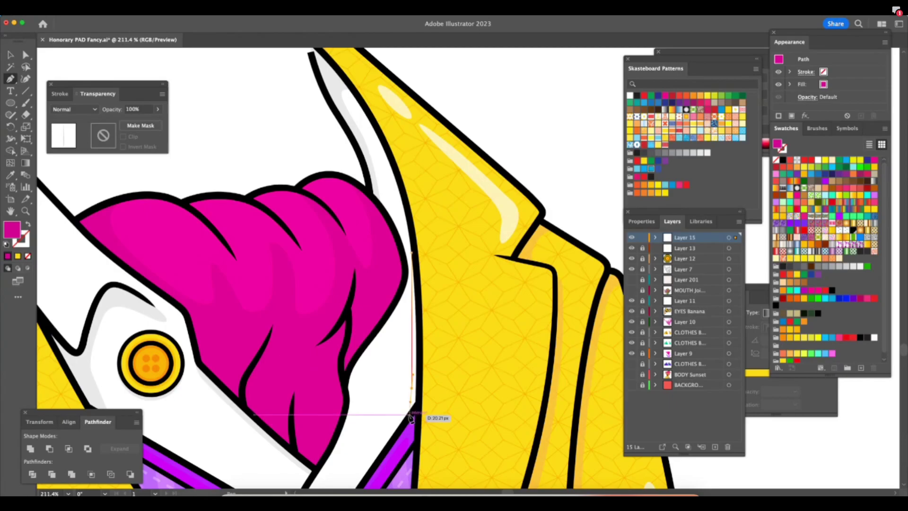
{"action": "left_click", "coordinate": [410, 416]}
{"action": "left_click", "coordinate": [418, 299]}
{"action": "left_click", "coordinate": [412, 253]}
Copy the existing shirt collar shadow's dark 10% opacity appearance onto the new shape and deselect it.
{"action": "left_click", "coordinate": [10, 176]}
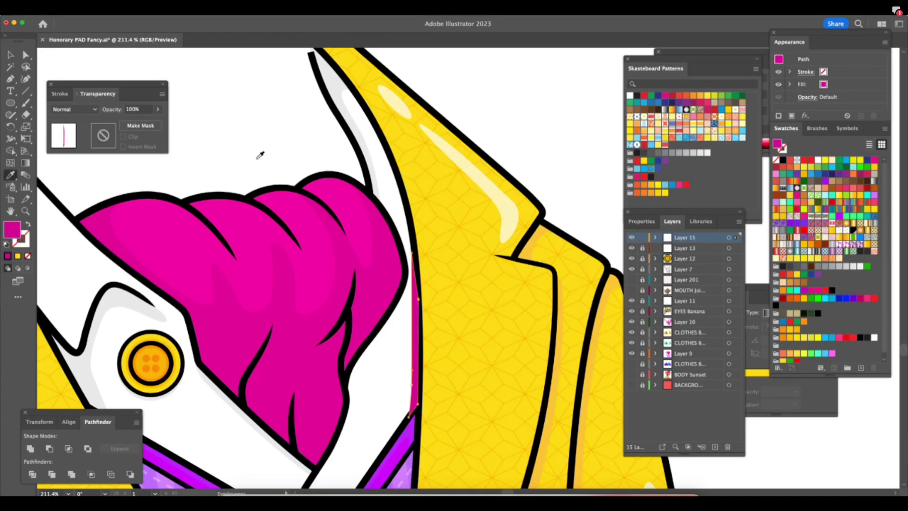
{"action": "left_click", "coordinate": [369, 149]}
{"action": "key", "text": "z"}
{"action": "scroll", "coordinate": [529, 367], "scroll_direction": "down", "scroll_amount": 5}
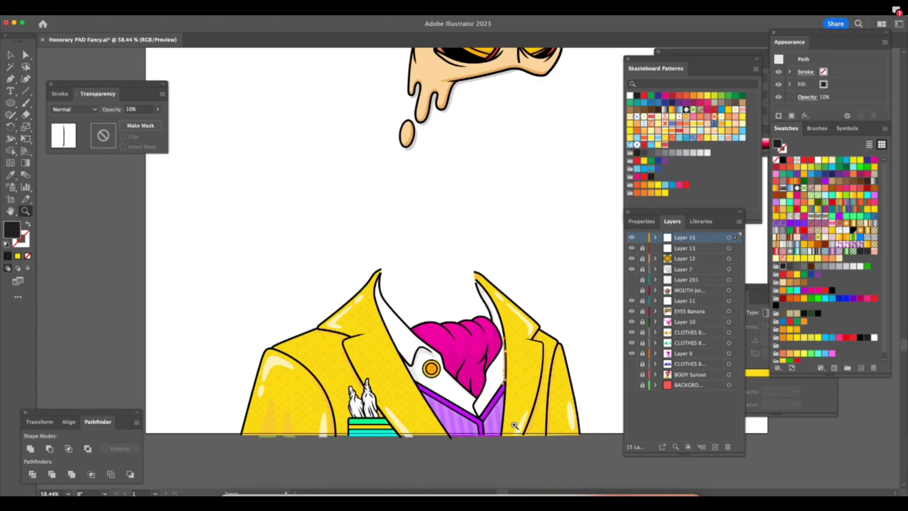
{"action": "scroll", "coordinate": [515, 425], "scroll_direction": "down", "scroll_amount": 2}
{"action": "scroll", "coordinate": [515, 425], "scroll_direction": "right", "scroll_amount": 2}
{"action": "key", "text": "v"}
{"action": "left_click", "coordinate": [266, 287]}
Select the white highlights across the jacket and set their opacity to 65%.
{"action": "scroll", "coordinate": [496, 419], "scroll_direction": "down", "scroll_amount": 2}
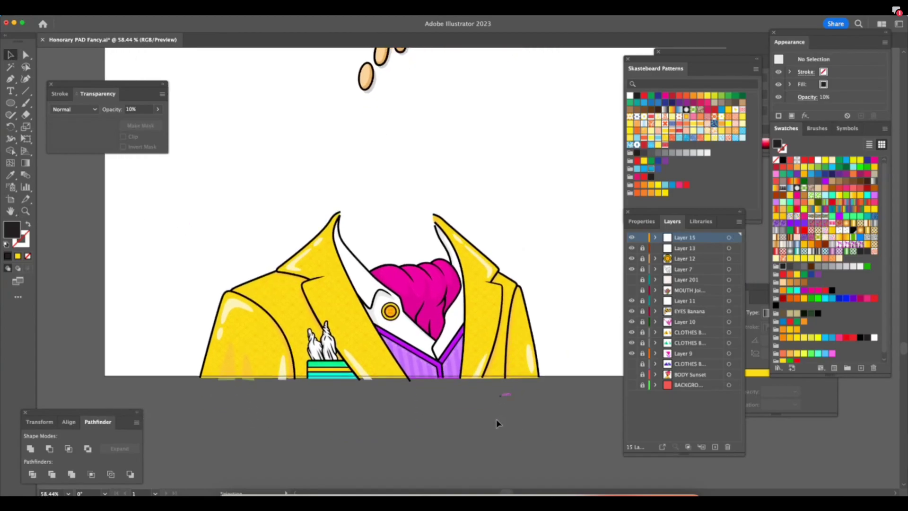
{"action": "scroll", "coordinate": [496, 419], "scroll_direction": "right", "scroll_amount": 2}
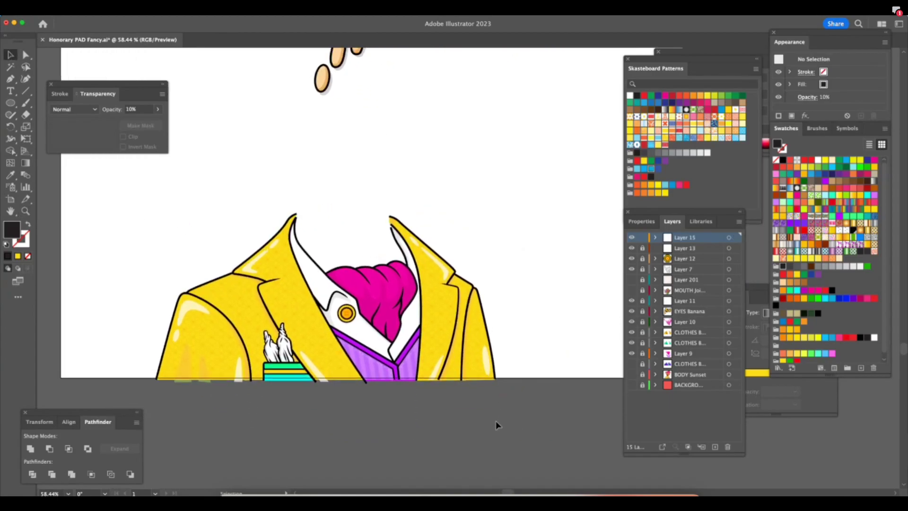
{"action": "left_click", "coordinate": [485, 358]}
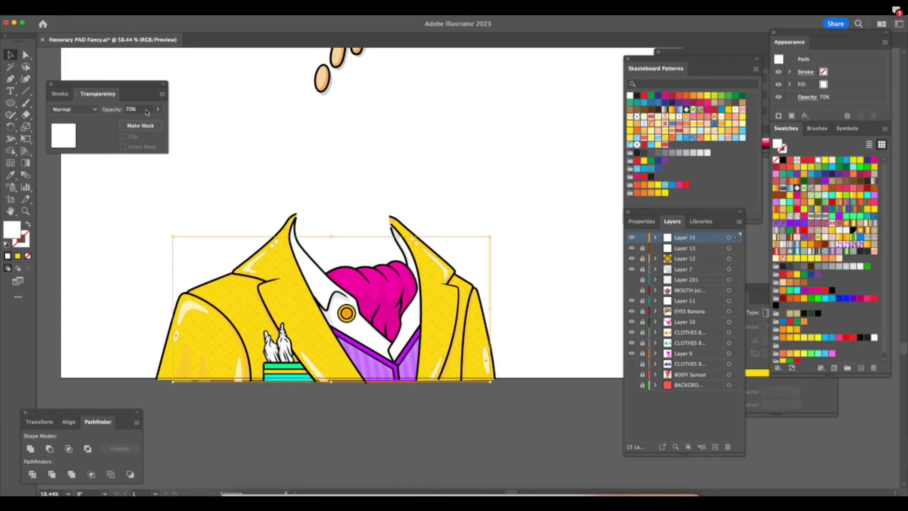
{"action": "left_click", "coordinate": [119, 108]}
{"action": "type", "text": "65"}
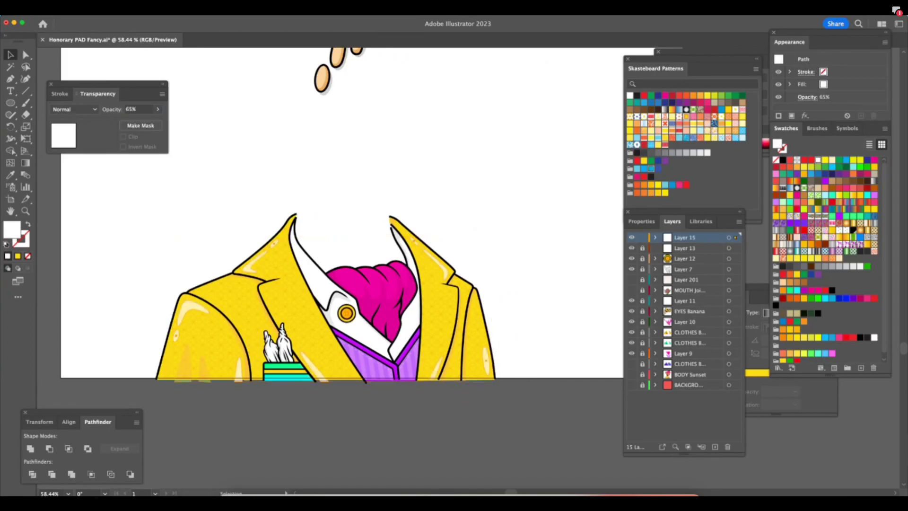
Set the opacity of the white jacket highlights to 60% and deselect them.
{"action": "left_click", "coordinate": [480, 372]}
{"action": "left_click", "coordinate": [480, 373]}
{"action": "left_click", "coordinate": [117, 107]}
{"action": "type", "text": "60"}
{"action": "left_click", "coordinate": [478, 416]}
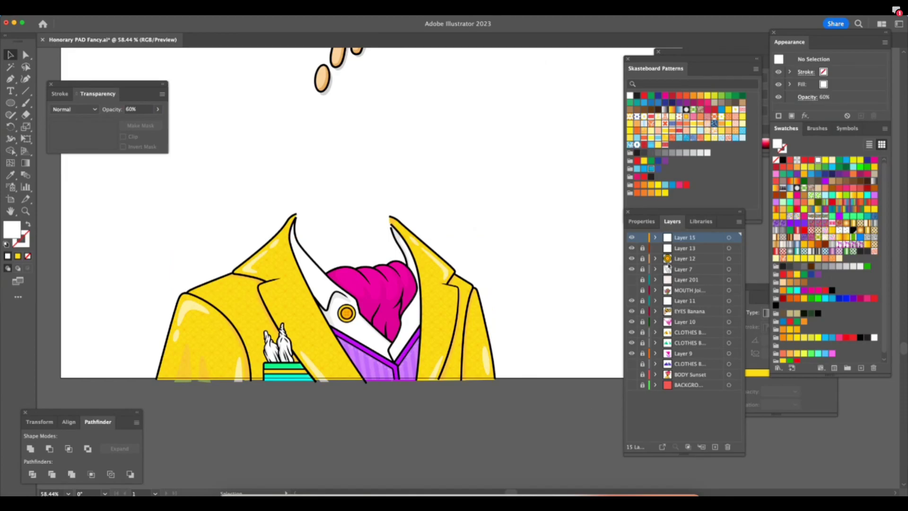
Compare the clothes with the reference sketch on Layer 201, hide it again, and show the BODY Sunset layer.
{"action": "left_click", "coordinate": [632, 286]}
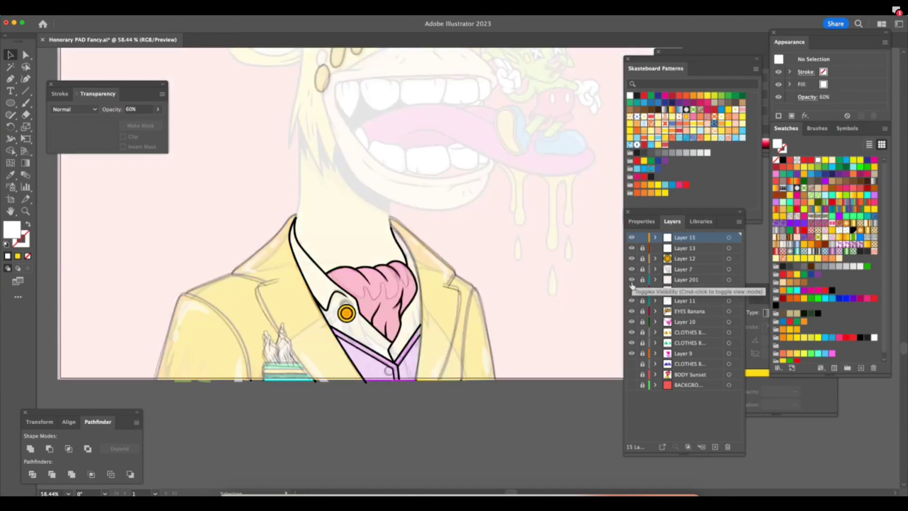
{"action": "left_click", "coordinate": [632, 287]}
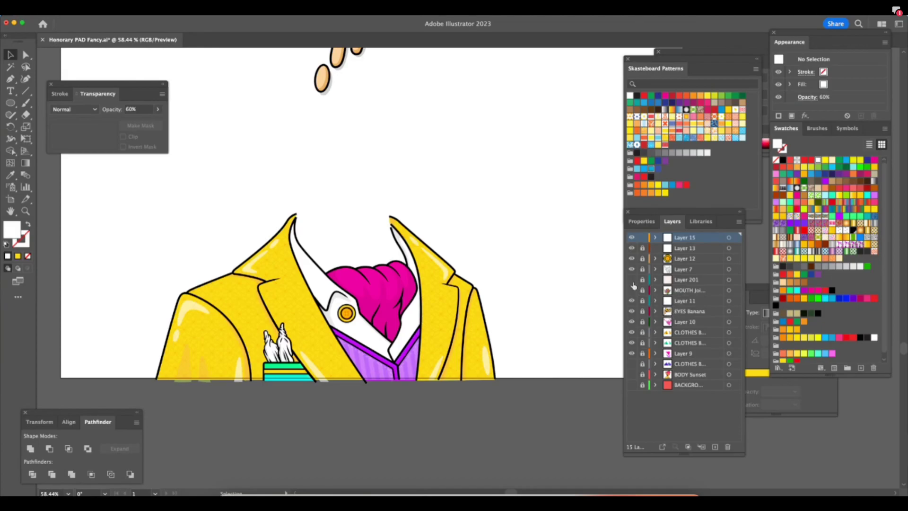
{"action": "left_click", "coordinate": [631, 374]}
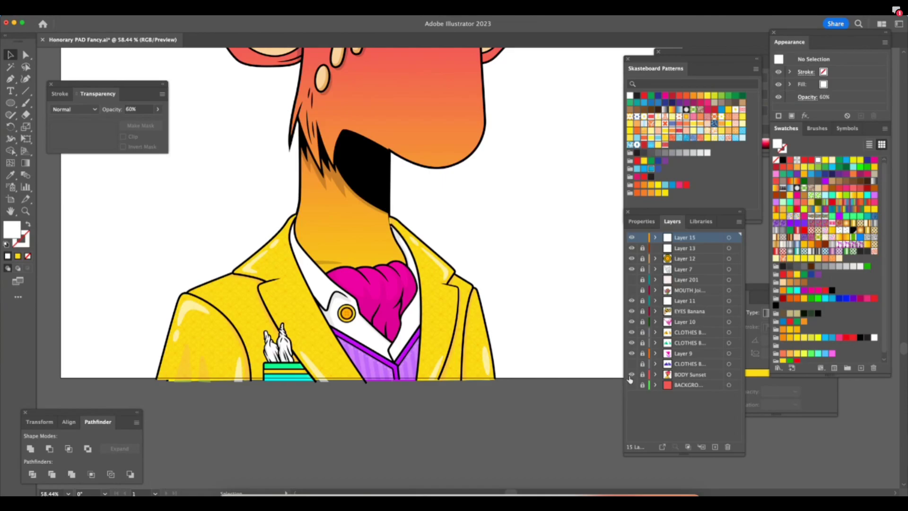
{"action": "left_click", "coordinate": [631, 375]}
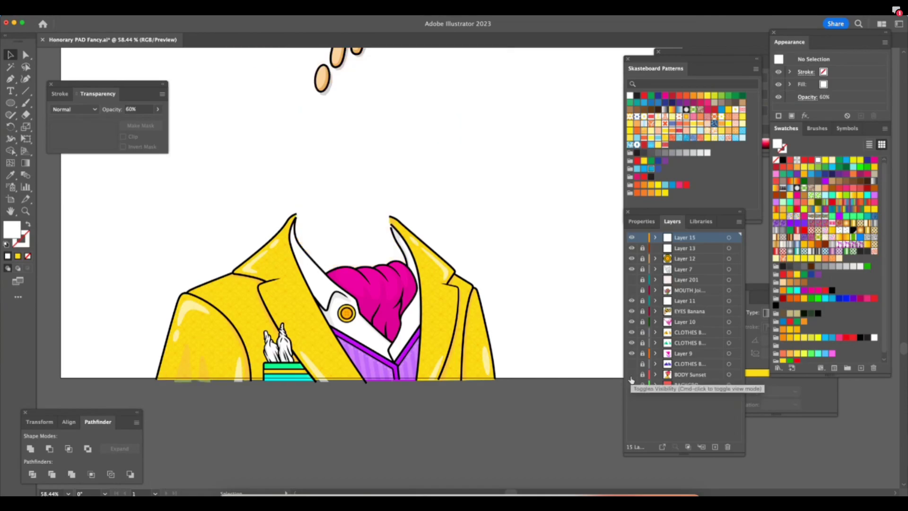
{"action": "left_click", "coordinate": [631, 376]}
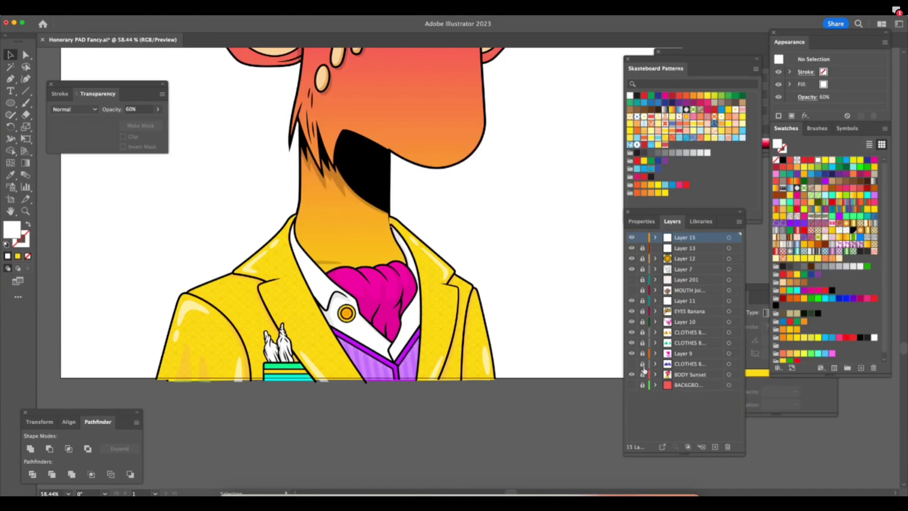
Draw a short curve along the neck outline at the collar tip on the breast-pocket side and give it the neck's black stroke.
{"action": "key", "text": "z"}
{"action": "left_click_drag", "start_coordinate": [293, 210], "coordinate": [436, 213]}
{"action": "key", "text": "a"}
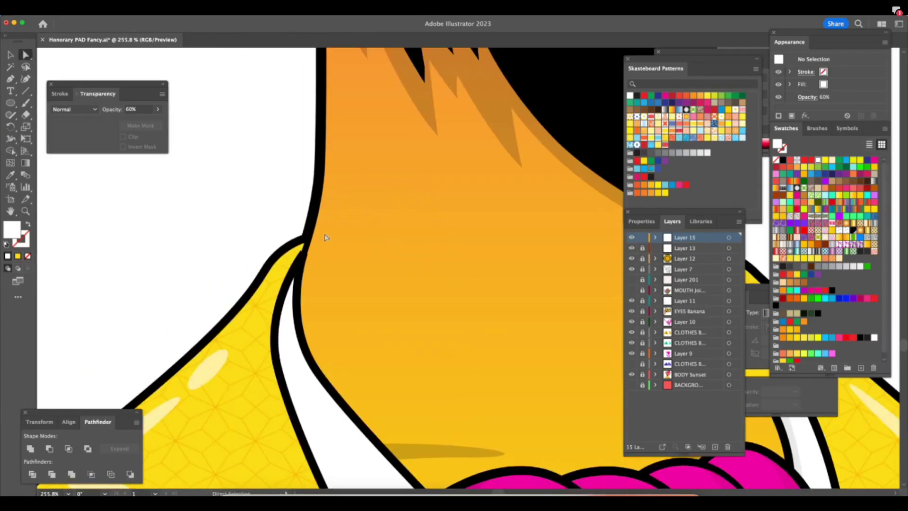
{"action": "key", "text": "p"}
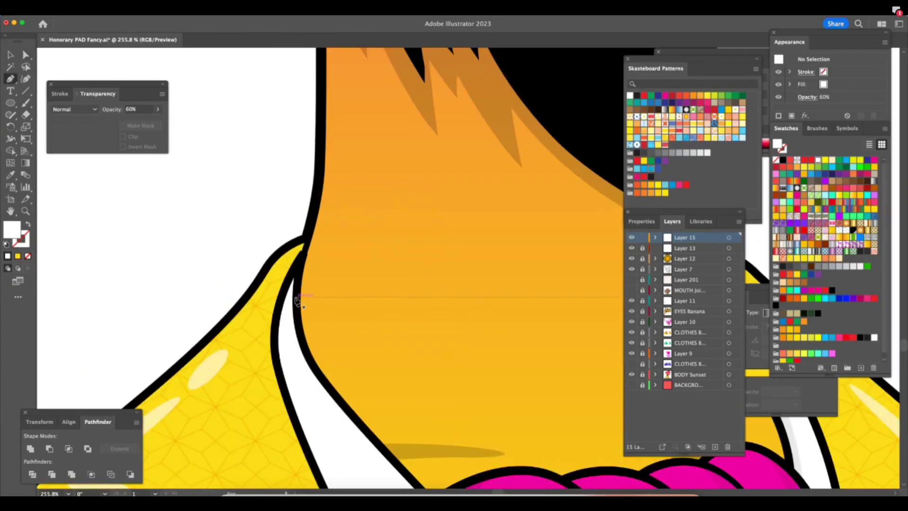
{"action": "left_click", "coordinate": [297, 295]}
{"action": "left_click_drag", "start_coordinate": [307, 242], "coordinate": [318, 193]}
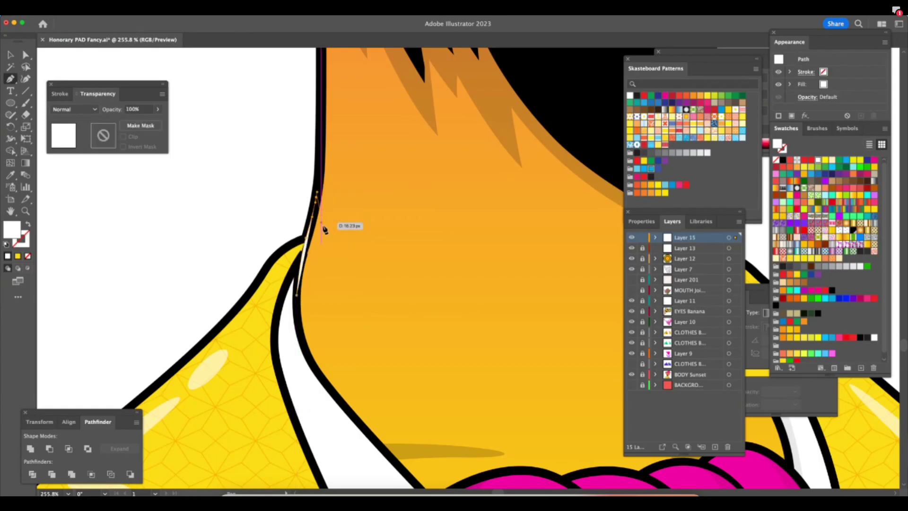
{"action": "key", "text": "z"}
{"action": "left_click_drag", "start_coordinate": [326, 229], "coordinate": [326, 218]}
{"action": "left_click", "coordinate": [11, 174]}
{"action": "left_click", "coordinate": [323, 105]}
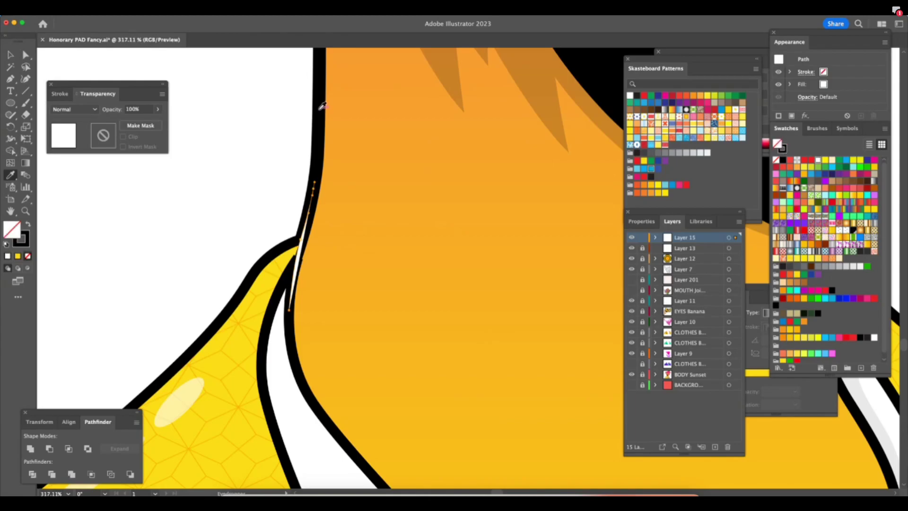
Align the lower end of the new neck line and adjust its stroke width to blend into the existing outlines.
{"action": "key", "text": "z"}
{"action": "left_click_drag", "start_coordinate": [309, 271], "coordinate": [341, 278]}
{"action": "key", "text": "a"}
{"action": "left_click_drag", "start_coordinate": [284, 325], "coordinate": [282, 330]}
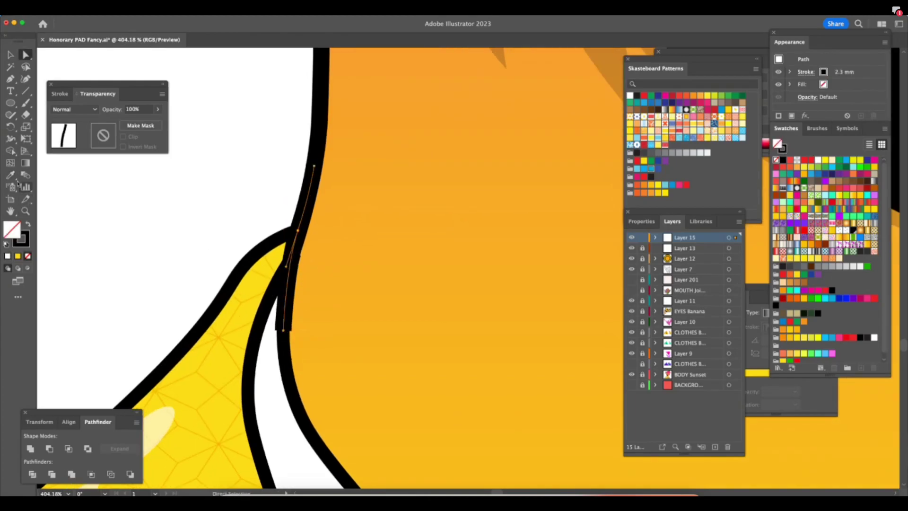
{"action": "left_click", "coordinate": [10, 138]}
{"action": "left_click_drag", "start_coordinate": [292, 332], "coordinate": [289, 331]}
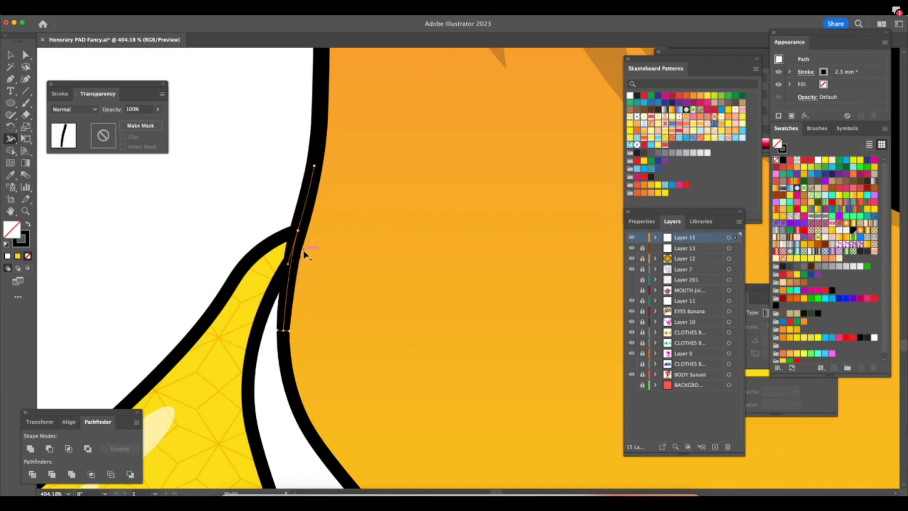
{"action": "left_click_drag", "start_coordinate": [304, 256], "coordinate": [304, 255]}
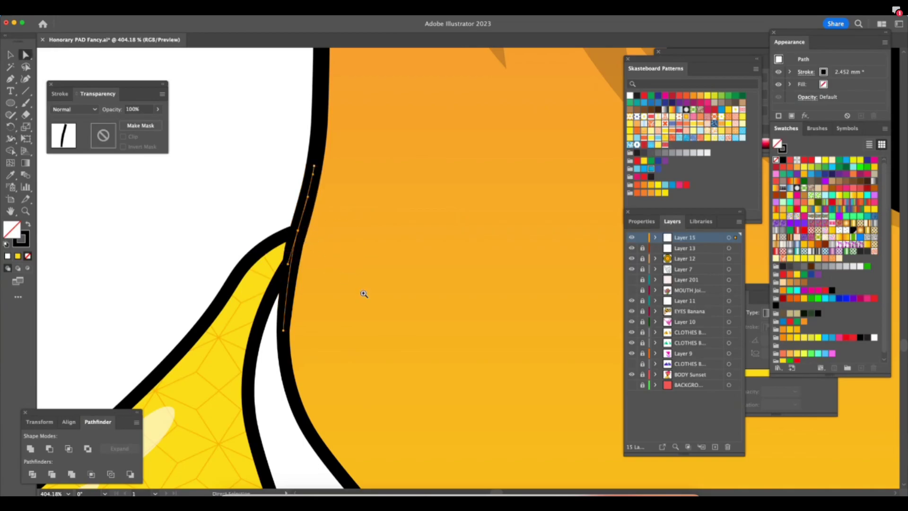
{"action": "key", "text": "super+space"}
{"action": "left_click_drag", "start_coordinate": [363, 294], "coordinate": [321, 293]}
{"action": "left_click_drag", "start_coordinate": [415, 358], "coordinate": [331, 360]}
{"action": "key", "text": "a"}
{"action": "left_click", "coordinate": [323, 320]}
Draw a curve closing the neck outline gap at the opposite collar tip and copy the shirt collar outline's 1.8 mm black stroke onto it.
{"action": "scroll", "coordinate": [492, 360], "scroll_direction": "right", "scroll_amount": 4}
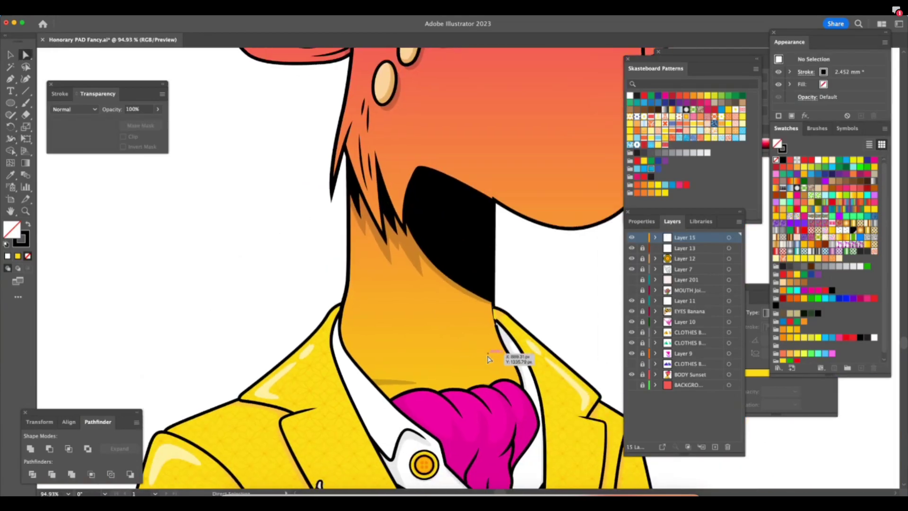
{"action": "scroll", "coordinate": [488, 364], "scroll_direction": "right", "scroll_amount": 2}
{"action": "key", "text": "super+space"}
{"action": "left_click_drag", "start_coordinate": [404, 292], "coordinate": [591, 286]}
{"action": "key", "text": "p"}
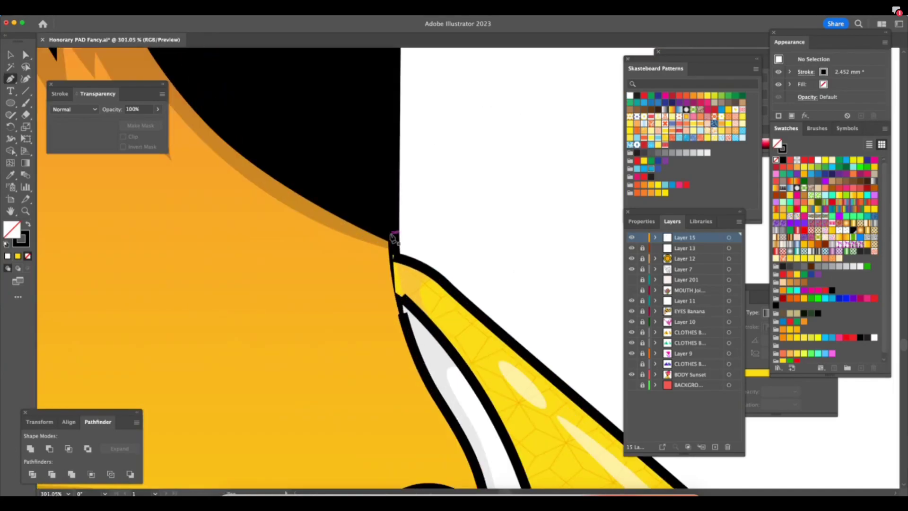
{"action": "left_click", "coordinate": [409, 333]}
{"action": "left_click_drag", "start_coordinate": [394, 276], "coordinate": [393, 257]}
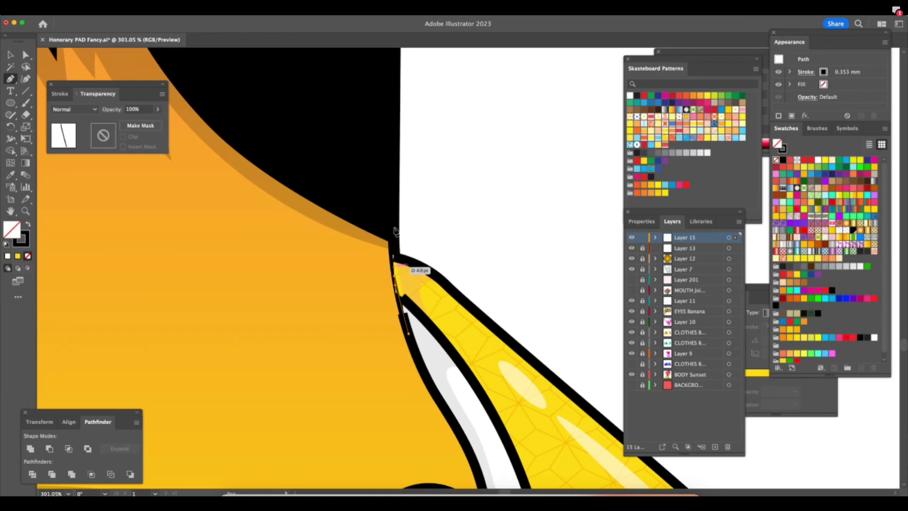
{"action": "left_click", "coordinate": [395, 224]}
{"action": "key", "text": "i"}
{"action": "left_click", "coordinate": [425, 370]}
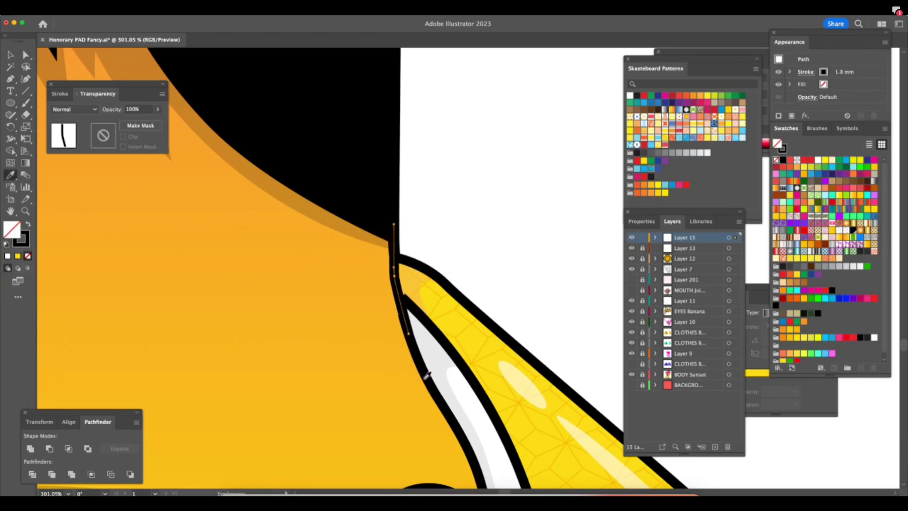
Reshape the new neck line at the collar tip by adjusting its upper handle and lower end to follow the neck outline.
{"action": "key", "text": "a"}
{"action": "left_click_drag", "start_coordinate": [394, 224], "coordinate": [394, 212]}
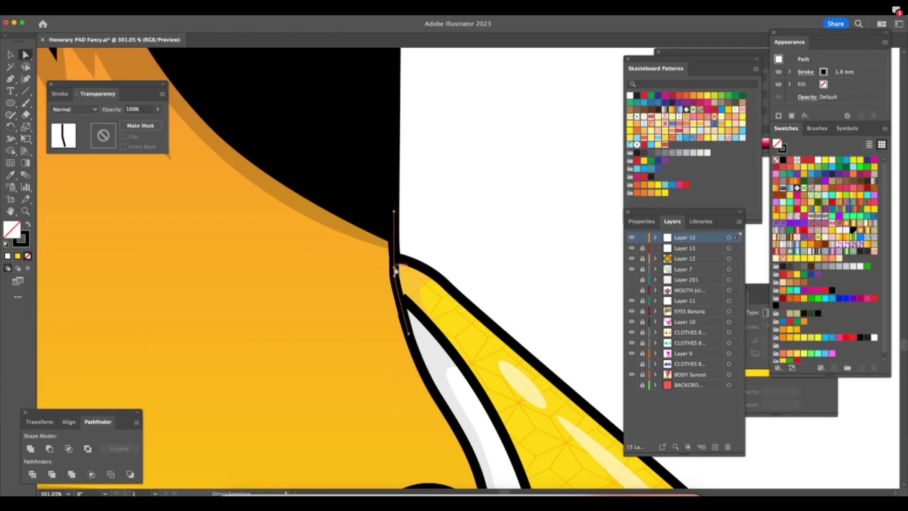
{"action": "left_click_drag", "start_coordinate": [393, 256], "coordinate": [394, 267]}
{"action": "left_click_drag", "start_coordinate": [409, 333], "coordinate": [411, 340]}
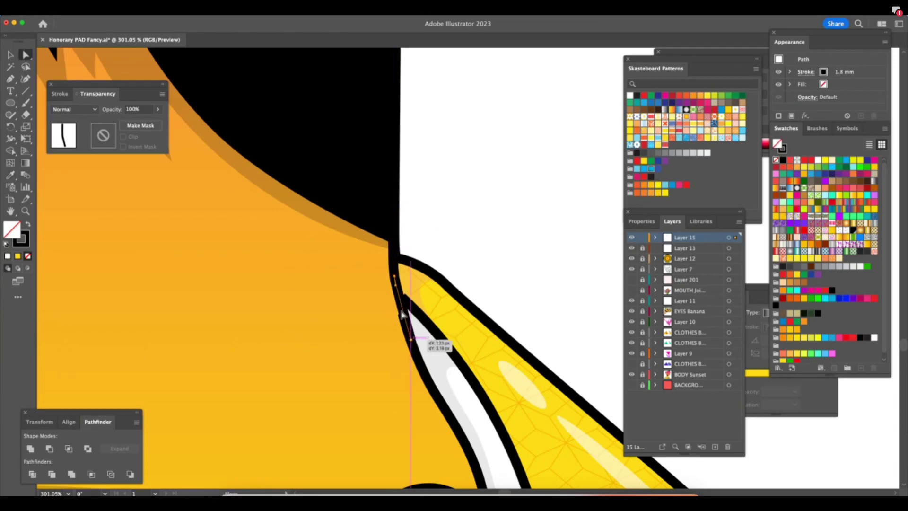
{"action": "left_click_drag", "start_coordinate": [395, 286], "coordinate": [403, 303]}
{"action": "key", "text": "super+z"}
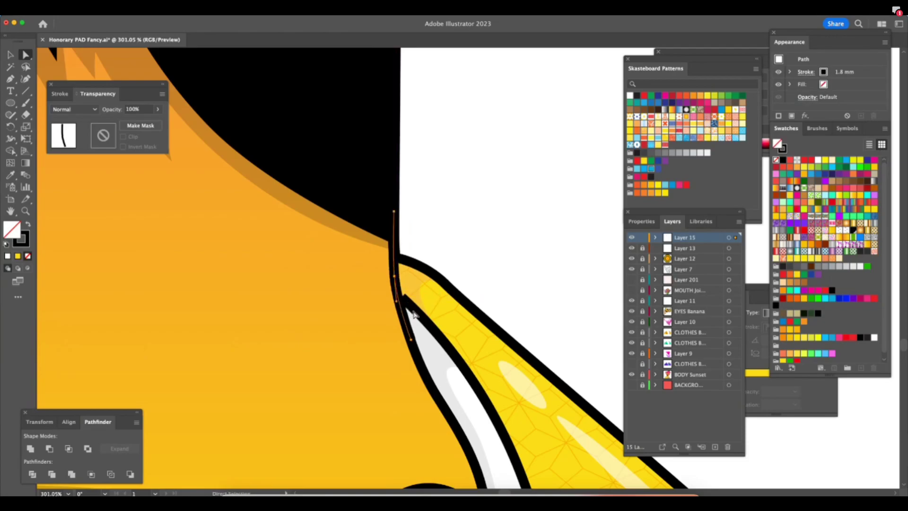
Unlock all layers and extend the lapel's inner outline into the neck outline at the collar tip.
{"action": "left_click", "coordinate": [457, 312]}
{"action": "left_click", "coordinate": [642, 269], "text": "alt"}
{"action": "key", "text": "super+space"}
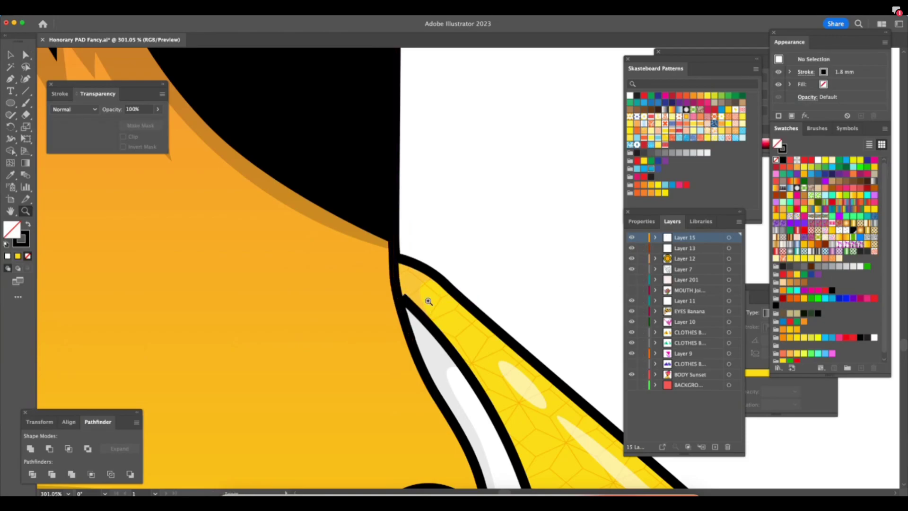
{"action": "left_click_drag", "start_coordinate": [402, 302], "coordinate": [423, 307]}
{"action": "left_click", "coordinate": [422, 311]}
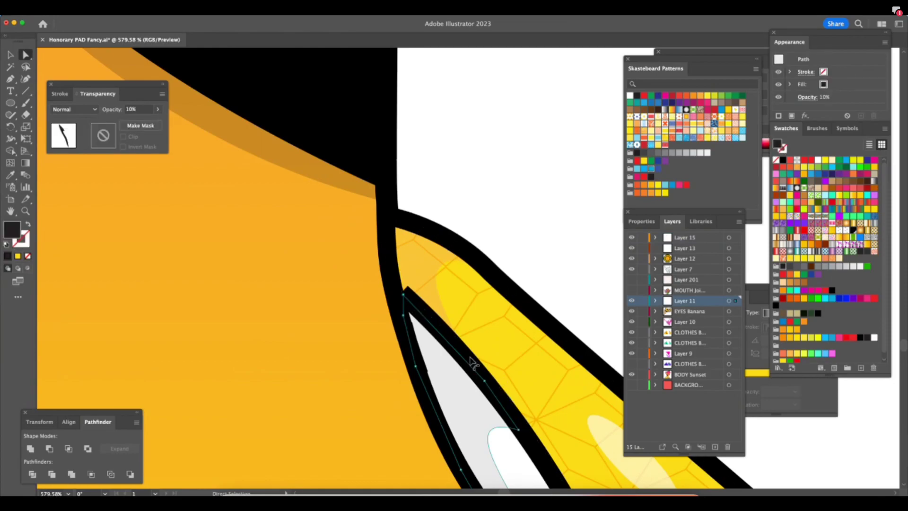
{"action": "left_click", "coordinate": [463, 347]}
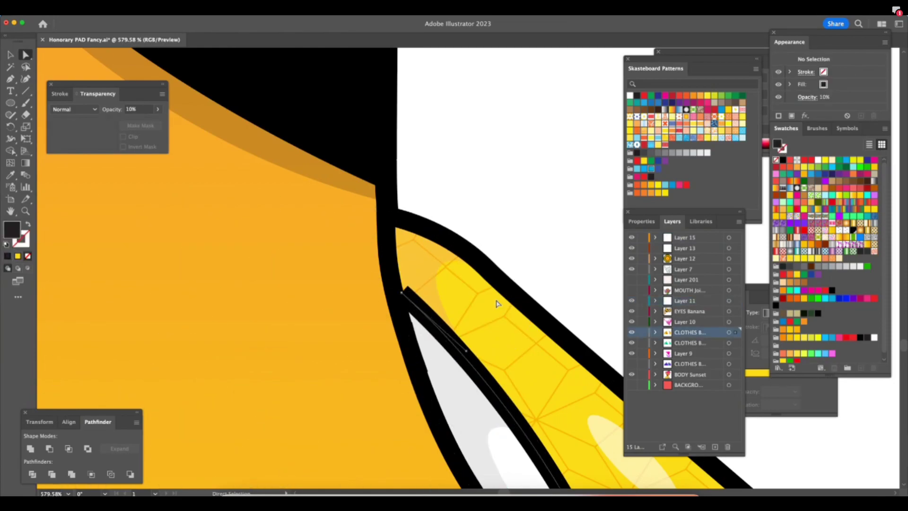
{"action": "left_click_drag", "start_coordinate": [402, 294], "coordinate": [393, 288]}
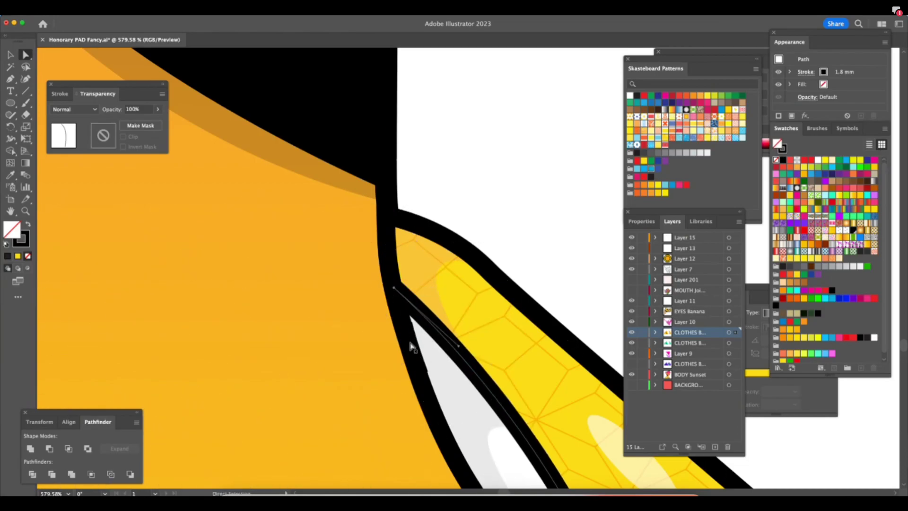
{"action": "left_click_drag", "start_coordinate": [419, 375], "coordinate": [423, 386]}
Deselect the neck line and lock the BODY Sunset layer.
{"action": "left_click_drag", "start_coordinate": [463, 377], "coordinate": [331, 433]}
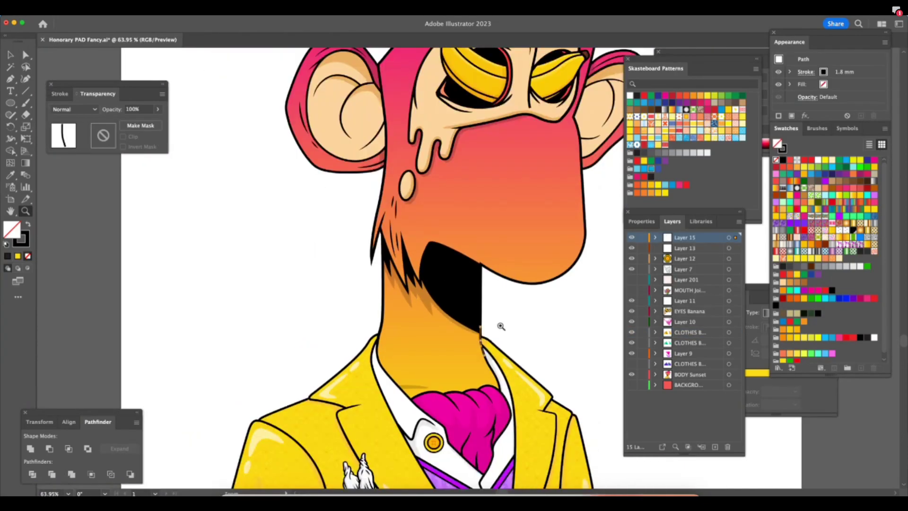
{"action": "scroll", "coordinate": [499, 326], "scroll_direction": "down", "scroll_amount": 5}
{"action": "scroll", "coordinate": [499, 325], "scroll_direction": "right", "scroll_amount": 5}
{"action": "left_click", "coordinate": [11, 54]}
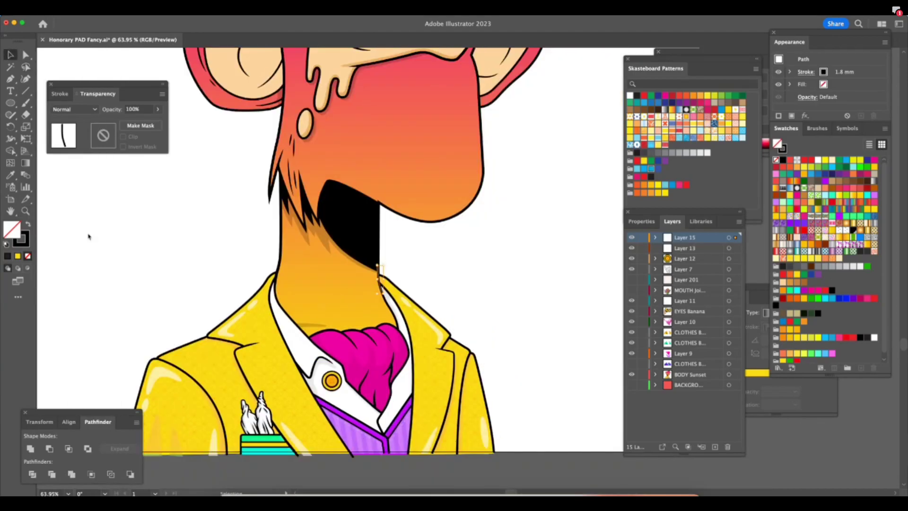
{"action": "left_click", "coordinate": [561, 355]}
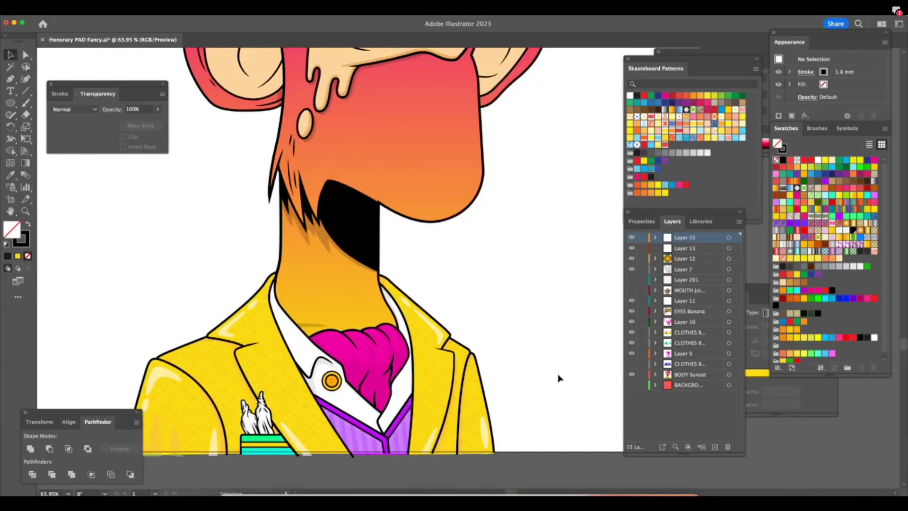
{"action": "left_click", "coordinate": [643, 374]}
Examine the suit, collar and neck artwork, including with the floating panels hidden.
{"action": "scroll", "coordinate": [589, 454], "scroll_direction": "left", "scroll_amount": 5}
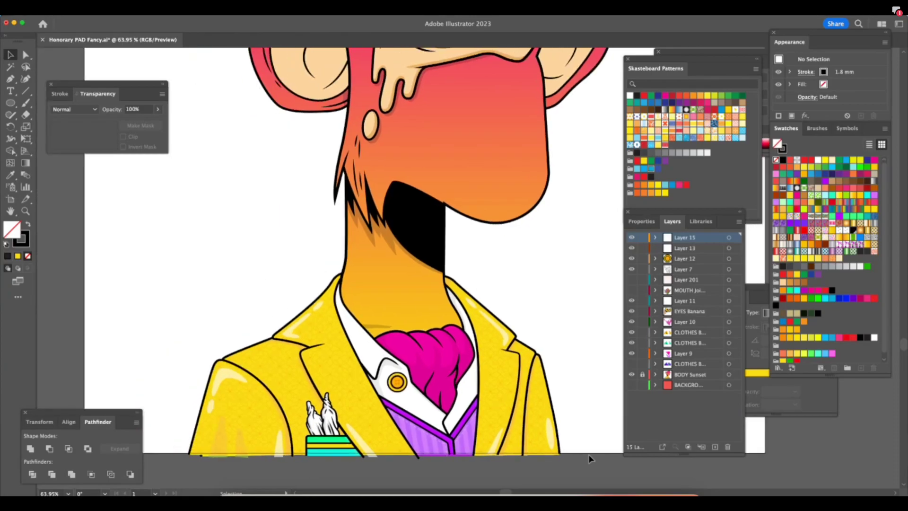
{"action": "scroll", "coordinate": [543, 300], "scroll_direction": "right", "scroll_amount": 3}
{"action": "scroll", "coordinate": [543, 300], "scroll_direction": "down", "scroll_amount": 1}
{"action": "scroll", "coordinate": [549, 309], "scroll_direction": "right", "scroll_amount": 1}
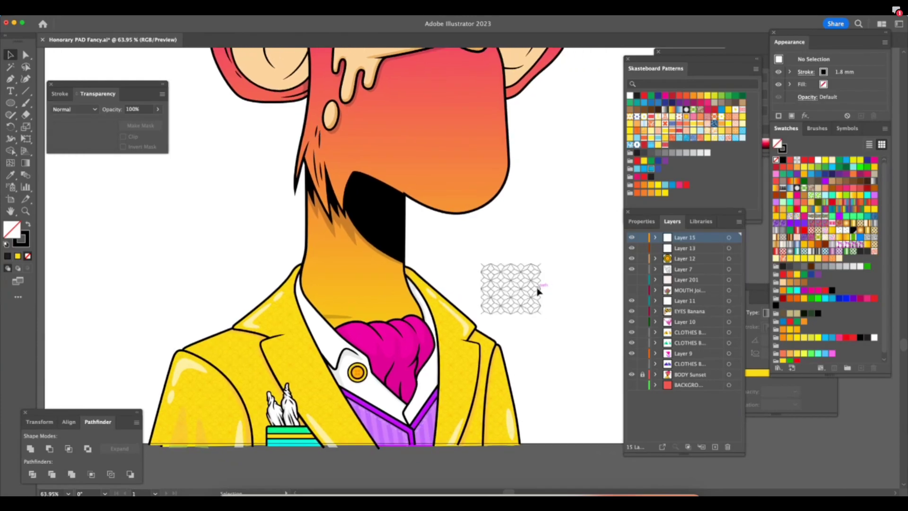
{"action": "key", "text": "ctrl+z"}
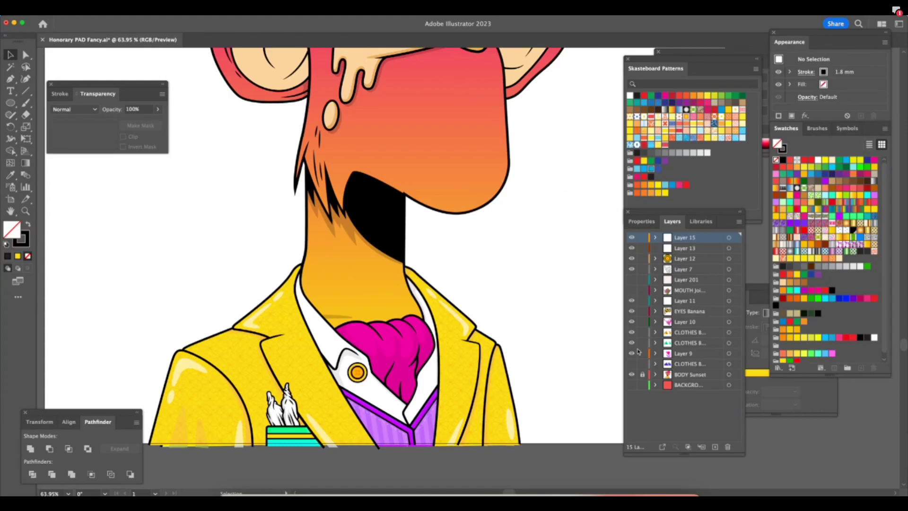
{"action": "key", "text": "shift+Tab"}
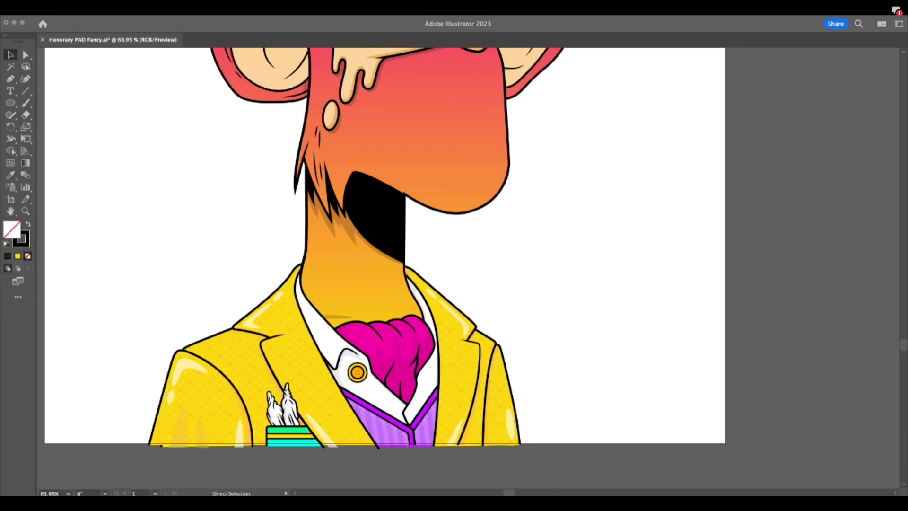
{"action": "key", "text": "shift+Tab"}
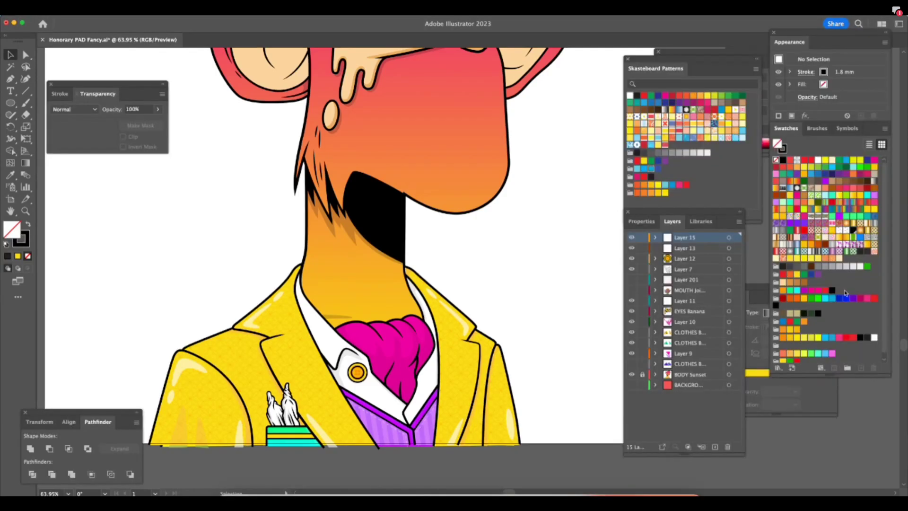
Fill the green-to-cyan breast-pocket shape with a linear gradient from yellow to orange.
{"action": "key", "text": "a"}
{"action": "scroll", "coordinate": [298, 473], "scroll_direction": "up", "scroll_amount": 5}
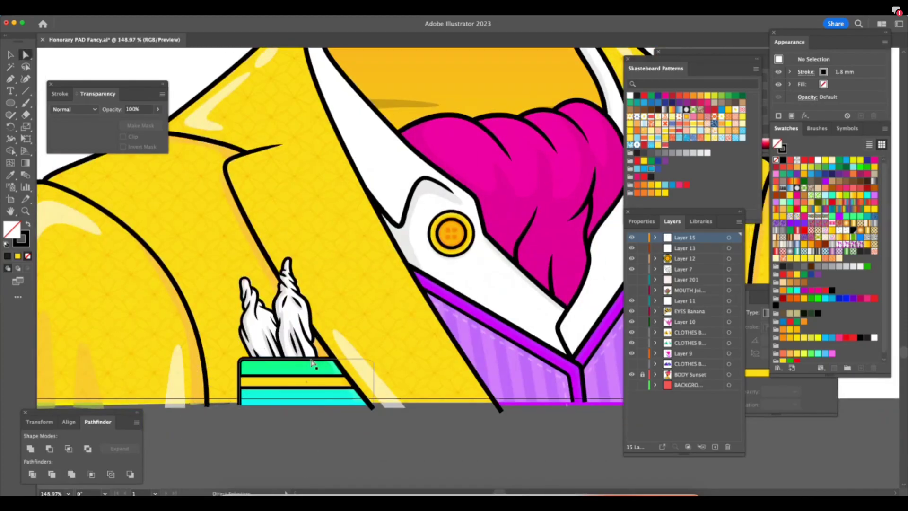
{"action": "left_click", "coordinate": [312, 364]}
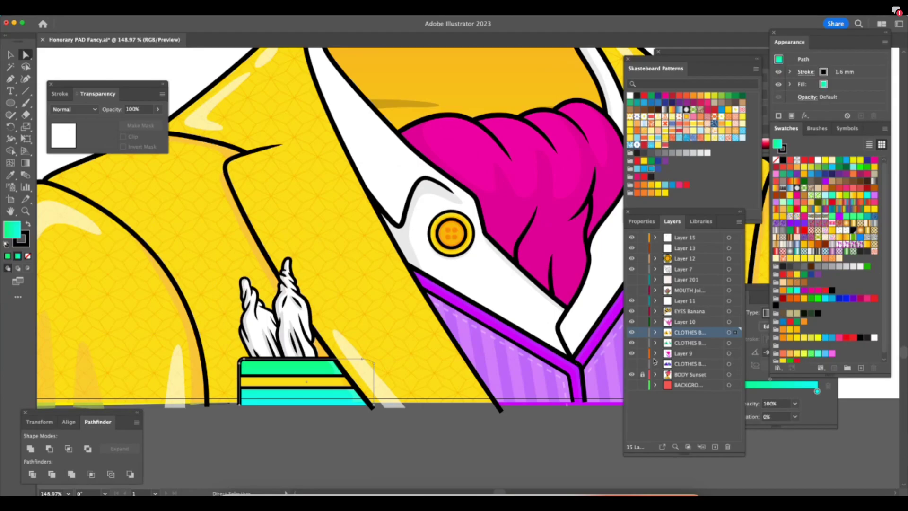
{"action": "left_click", "coordinate": [804, 322]}
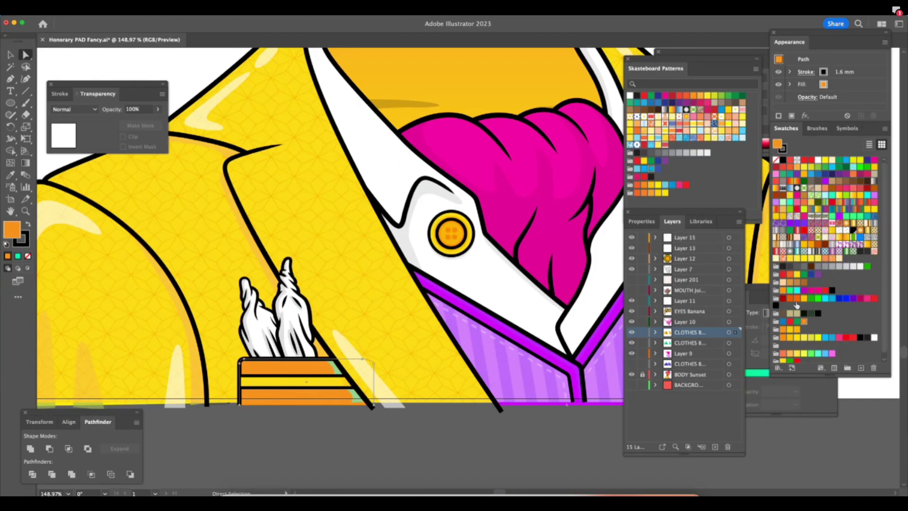
{"action": "left_click", "coordinate": [790, 318]}
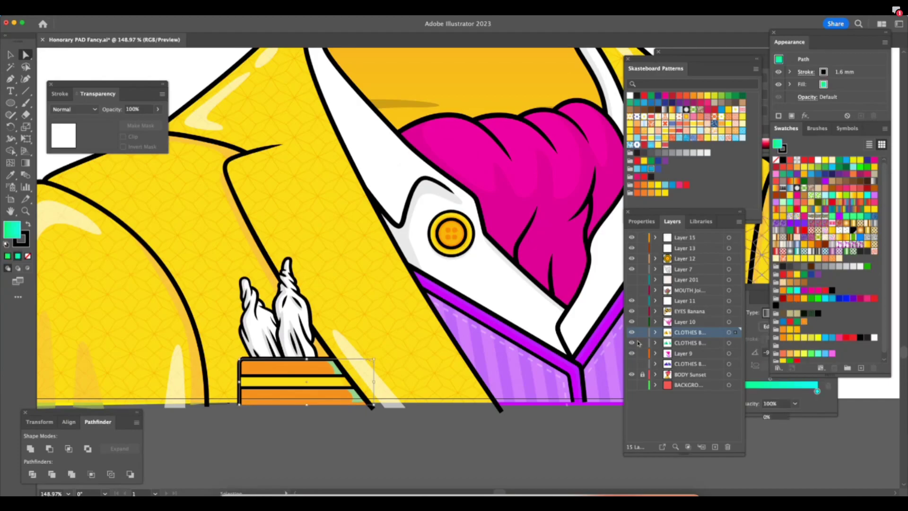
{"action": "left_click_drag", "start_coordinate": [758, 301], "coordinate": [449, 245]}
{"action": "left_click_drag", "start_coordinate": [786, 298], "coordinate": [515, 334]}
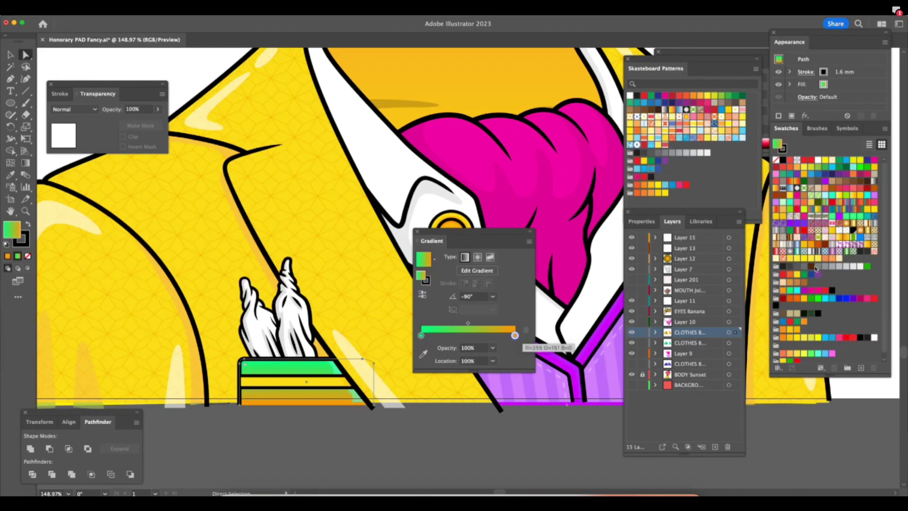
{"action": "left_click_drag", "start_coordinate": [797, 275], "coordinate": [421, 335]}
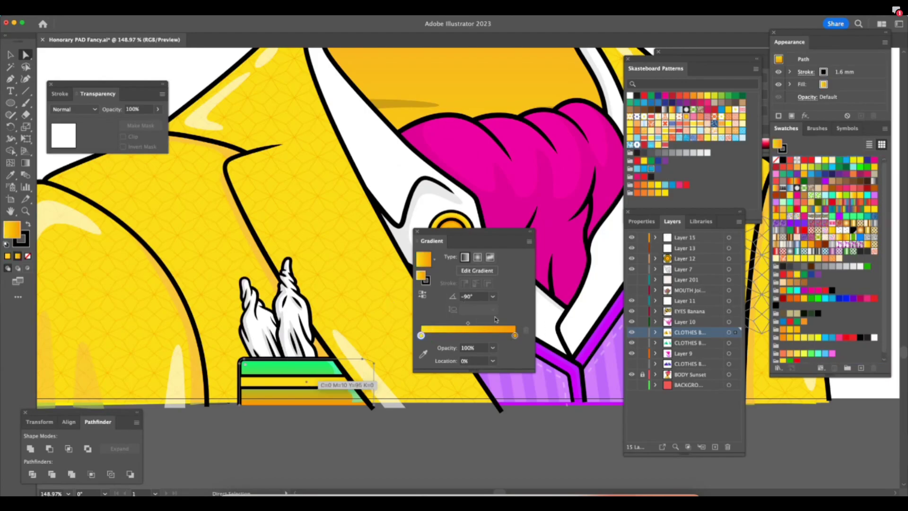
{"action": "left_click", "coordinate": [322, 412]}
Try a red and a light purple fill on the yellow stripe across the breast-pocket shape.
{"action": "left_click", "coordinate": [318, 373]}
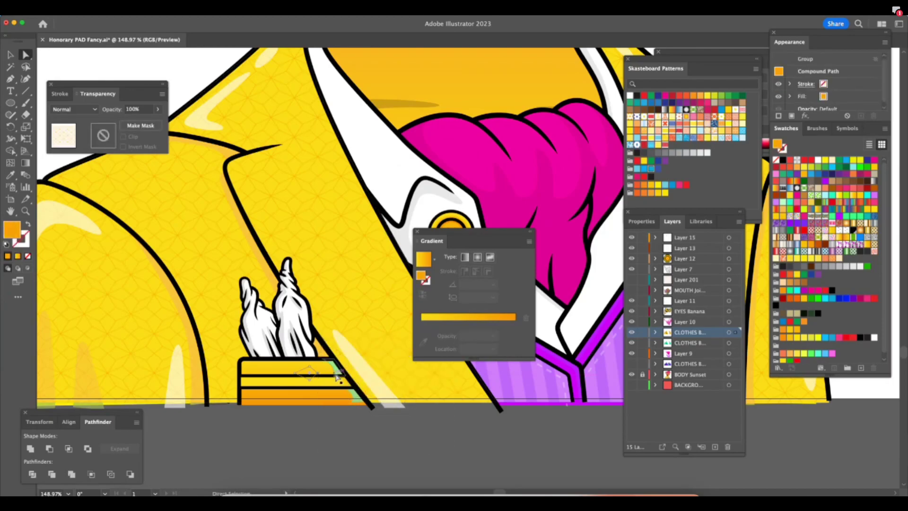
{"action": "left_click", "coordinate": [334, 376]}
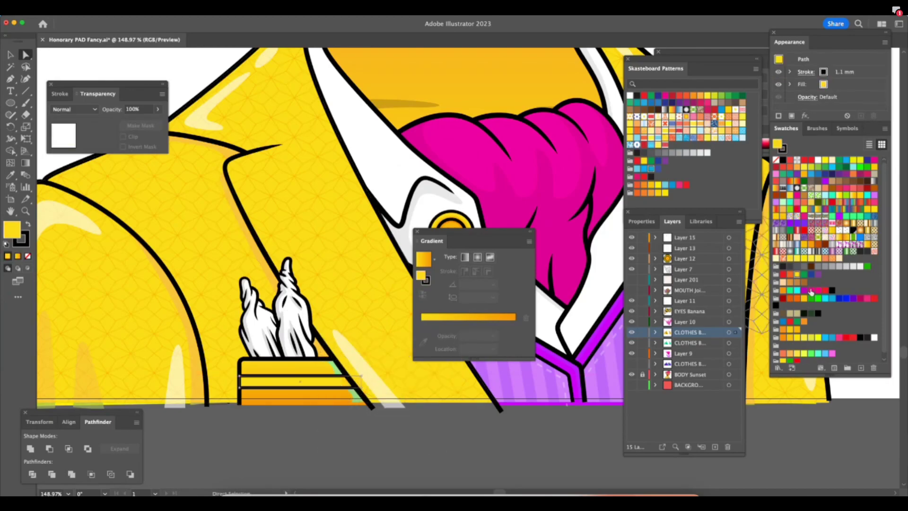
{"action": "left_click", "coordinate": [830, 354]}
{"action": "left_click", "coordinate": [797, 361]}
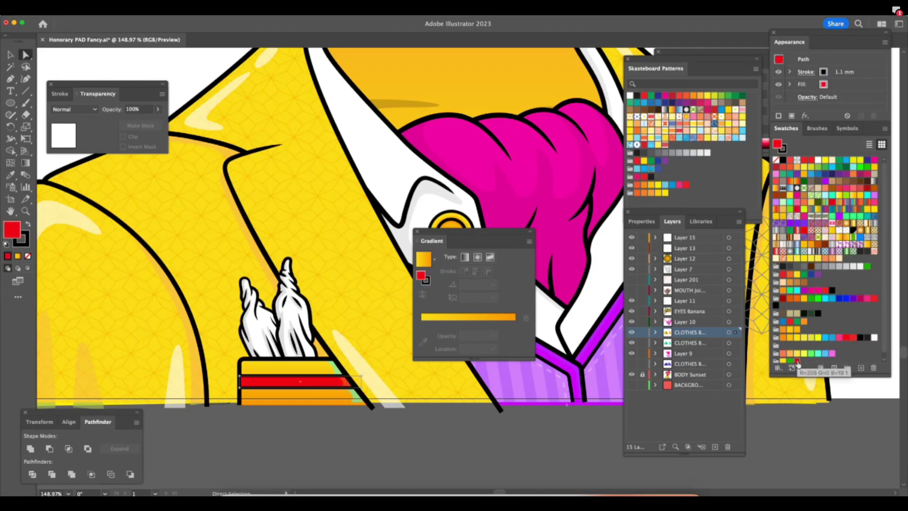
{"action": "left_click", "coordinate": [874, 198]}
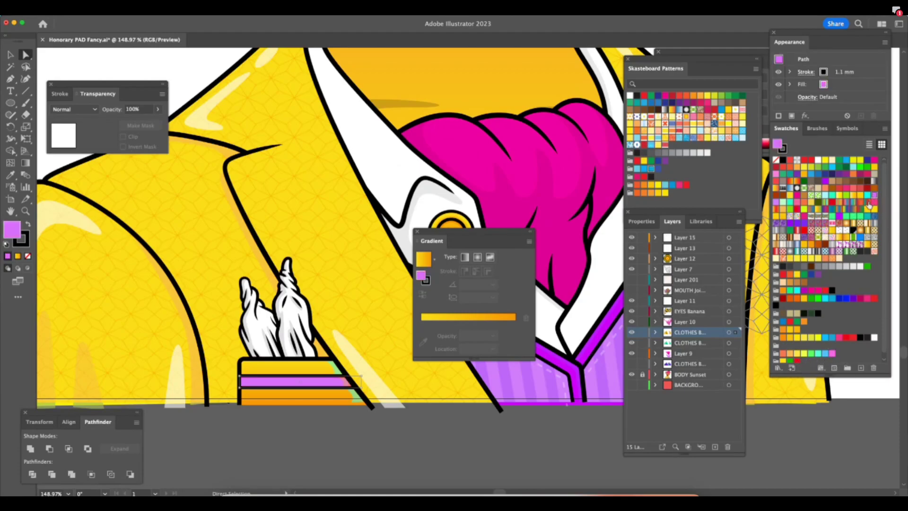
Recolour the shadow at the end of the pocket stripe to a dark magenta-purple, keeping its 35% opacity.
{"action": "key", "text": "z"}
{"action": "left_click_drag", "start_coordinate": [343, 405], "coordinate": [449, 405]}
{"action": "key", "text": "a"}
{"action": "left_click", "coordinate": [351, 355]}
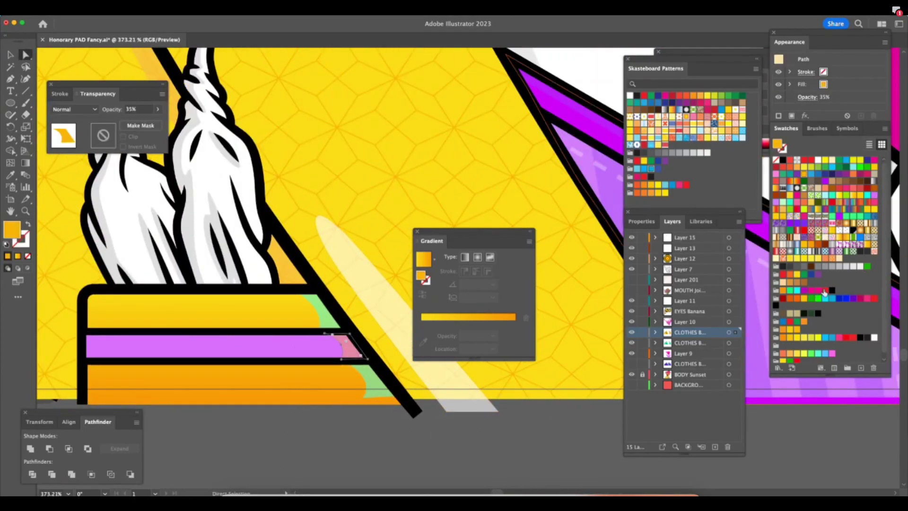
{"action": "left_click", "coordinate": [802, 291]}
{"action": "left_click", "coordinate": [374, 381]}
Recolour the two green shadows above and below the pocket stripe with a yellow-orange fill at 60% opacity.
{"action": "left_click", "coordinate": [326, 309]}
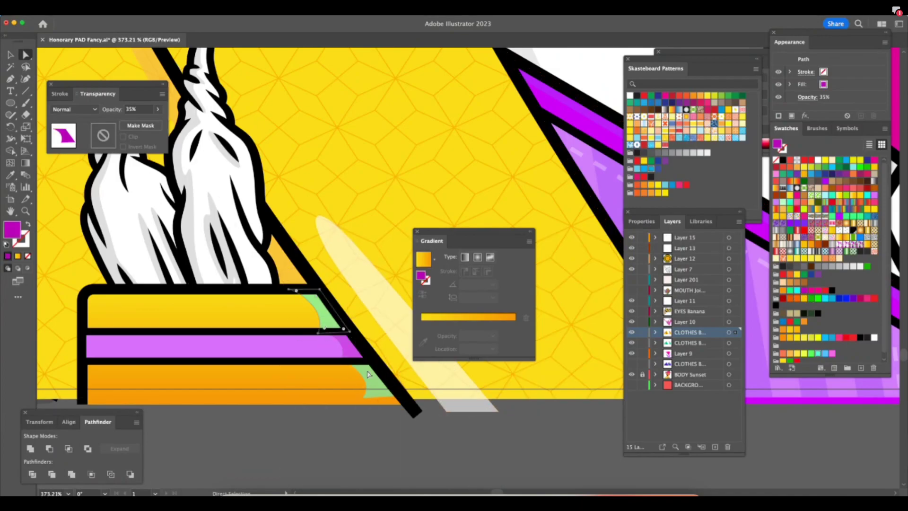
{"action": "left_click", "coordinate": [379, 392], "text": "shift"}
{"action": "left_click_drag", "start_coordinate": [380, 406], "coordinate": [382, 408]}
{"action": "left_click", "coordinate": [10, 176]}
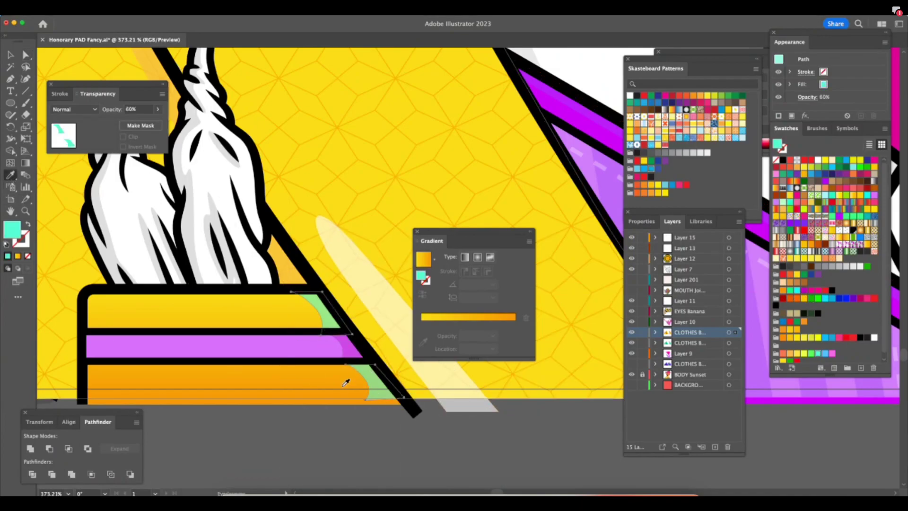
{"action": "left_click", "coordinate": [797, 329]}
{"action": "key", "text": "z"}
{"action": "left_click_drag", "start_coordinate": [531, 425], "coordinate": [359, 450]}
{"action": "key", "text": "a"}
{"action": "left_click", "coordinate": [546, 438]}
Move the Gradient panel off the artwork and fill the pocket stripe with vivid purple.
{"action": "scroll", "coordinate": [546, 438], "scroll_direction": "right", "scroll_amount": 5}
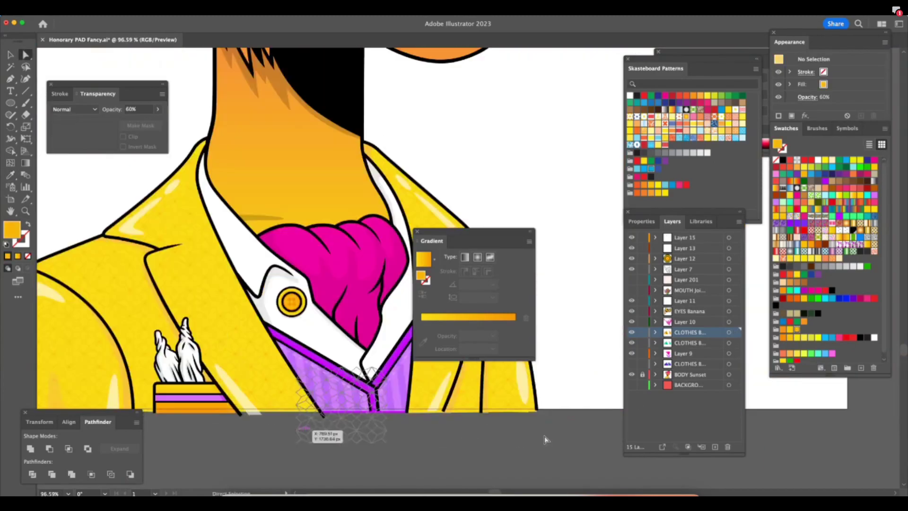
{"action": "left_click_drag", "start_coordinate": [456, 241], "coordinate": [578, 198]}
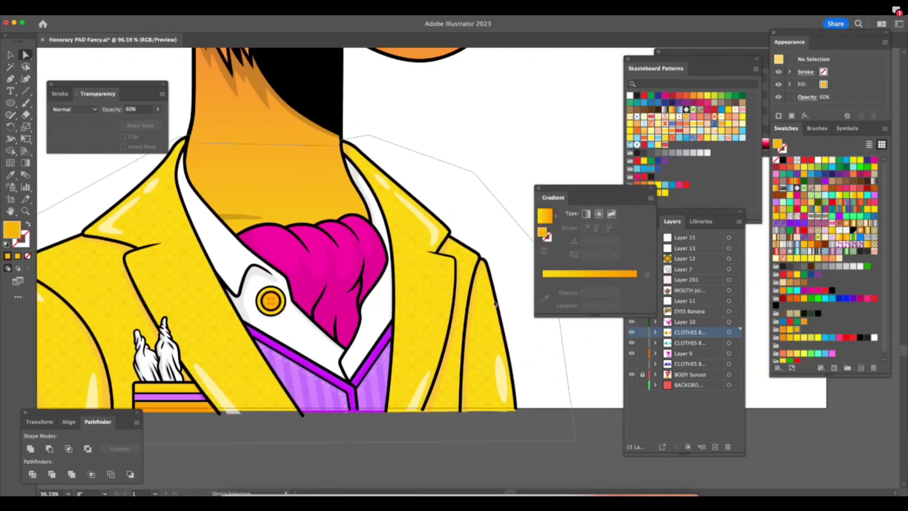
{"action": "key", "text": "z"}
{"action": "left_click_drag", "start_coordinate": [470, 439], "coordinate": [395, 450]}
{"action": "left_click_drag", "start_coordinate": [310, 436], "coordinate": [414, 427]}
{"action": "key", "text": "a"}
{"action": "left_click", "coordinate": [337, 381]}
{"action": "left_click", "coordinate": [337, 381]}
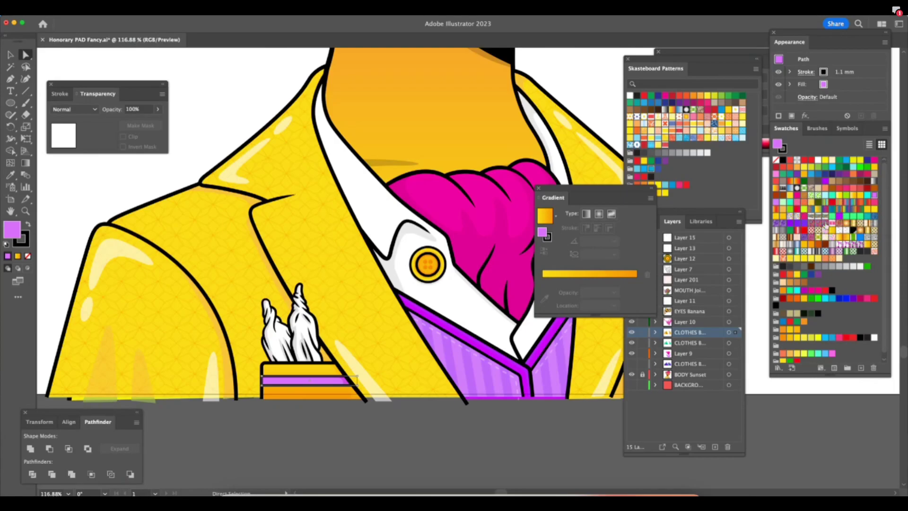
{"action": "left_click", "coordinate": [840, 218]}
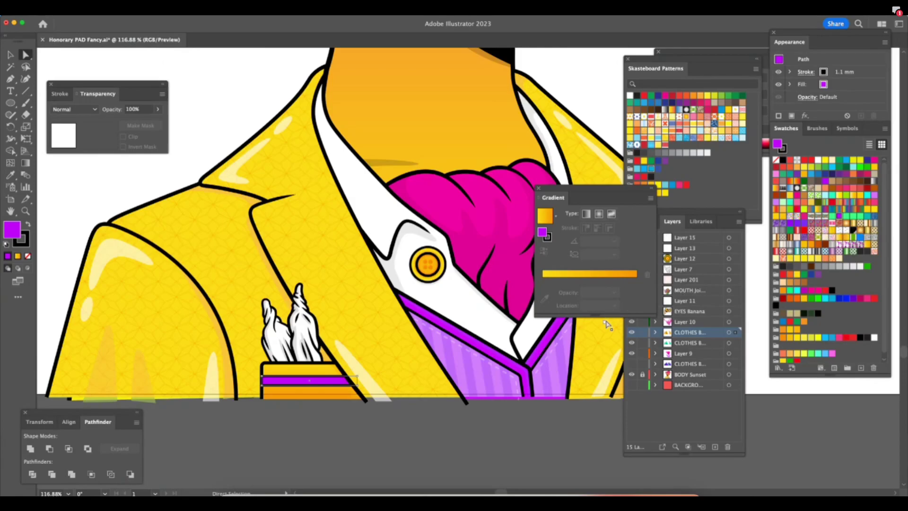
Move the Gradient panel clear of the layer list, then unlock the BODY Sunset layer and make it active.
{"action": "key", "text": "z"}
{"action": "left_click_drag", "start_coordinate": [557, 363], "coordinate": [469, 423]}
{"action": "scroll", "coordinate": [523, 399], "scroll_direction": "right", "scroll_amount": 4}
{"action": "scroll", "coordinate": [523, 399], "scroll_direction": "up", "scroll_amount": 1}
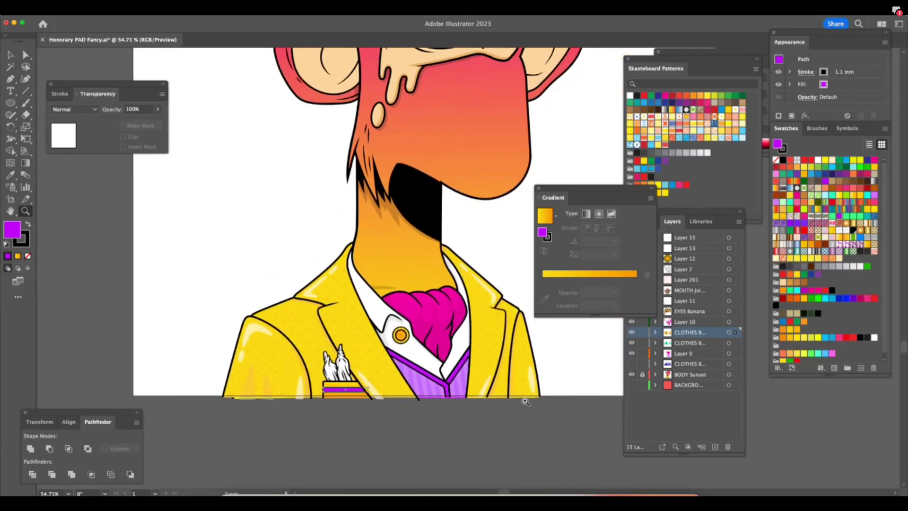
{"action": "left_click", "coordinate": [10, 55]}
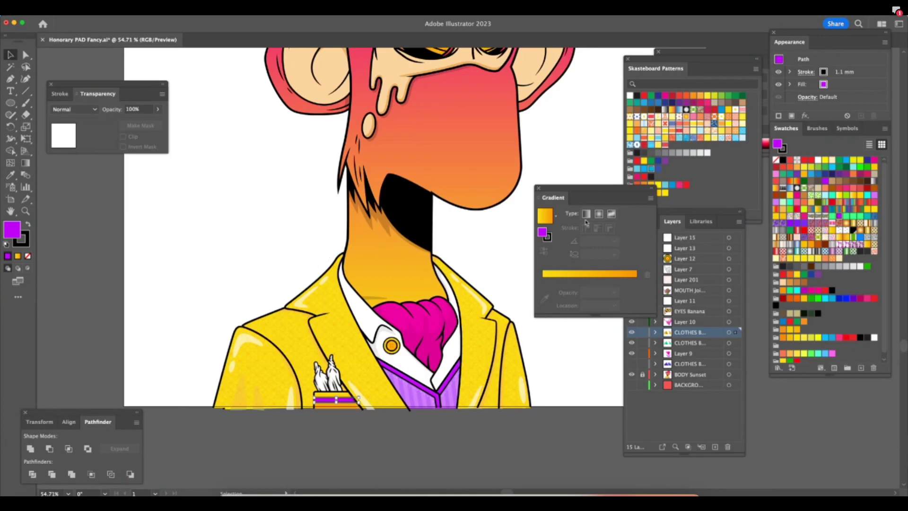
{"action": "left_click_drag", "start_coordinate": [595, 189], "coordinate": [571, 95]}
{"action": "left_click", "coordinate": [642, 375]}
{"action": "left_click", "coordinate": [710, 375]}
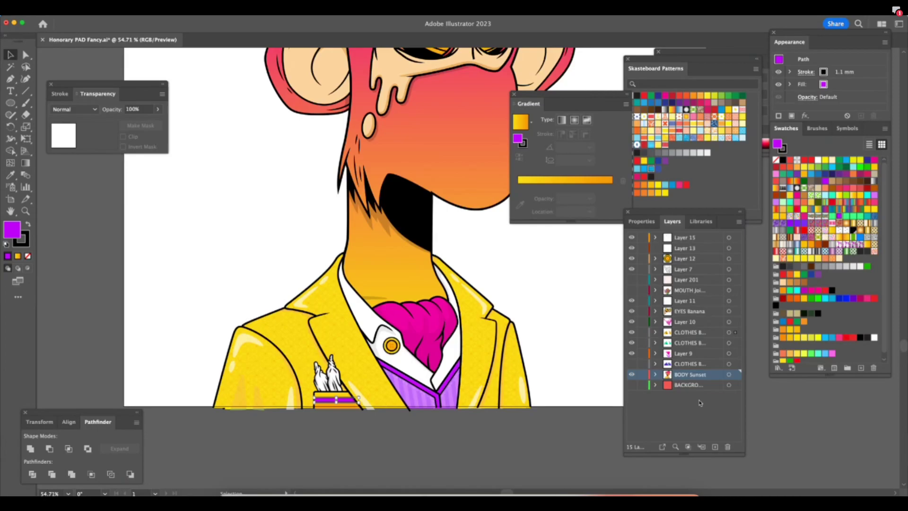
Hide the BODY Sunset layer, then select all the suit, shirt and cravat artwork and group it.
{"action": "left_click", "coordinate": [632, 374]}
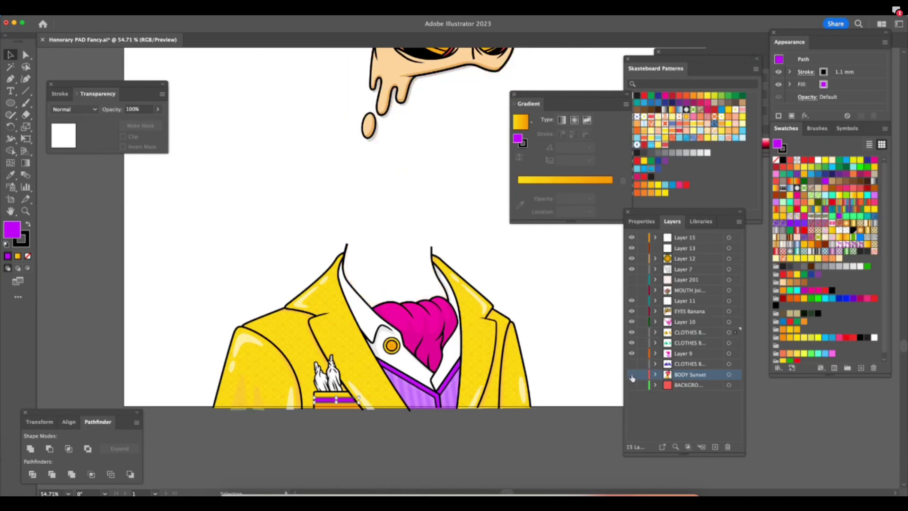
{"action": "left_click", "coordinate": [632, 374]}
{"action": "left_click", "coordinate": [632, 375]}
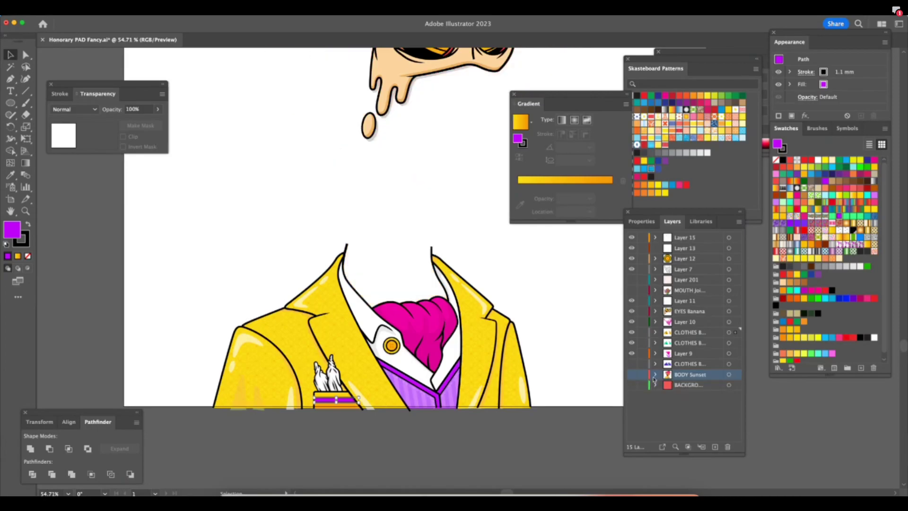
{"action": "left_click", "coordinate": [684, 354]}
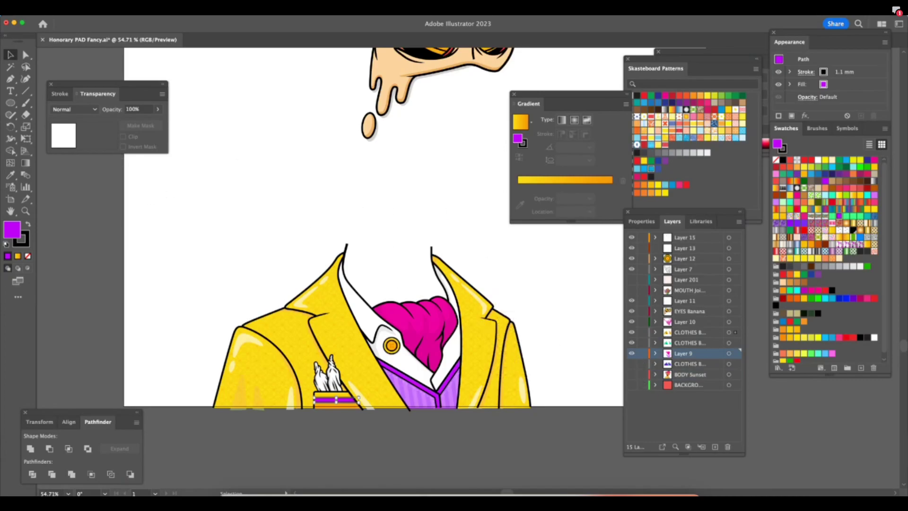
{"action": "key", "text": "shift+Tab"}
{"action": "key", "text": "shift+Tab"}
{"action": "left_click_drag", "start_coordinate": [178, 166], "coordinate": [575, 395]}
{"action": "right_click", "coordinate": [575, 393]}
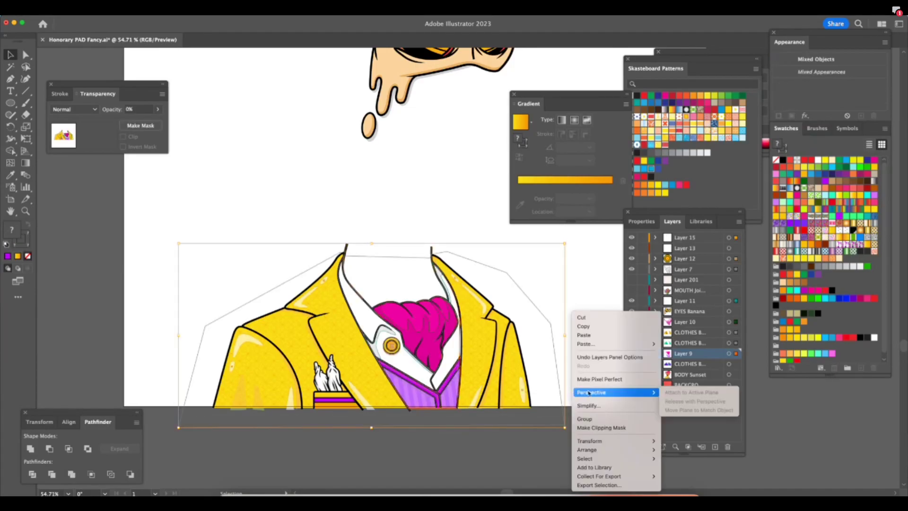
{"action": "left_click", "coordinate": [592, 419]}
{"action": "left_click", "coordinate": [581, 443]}
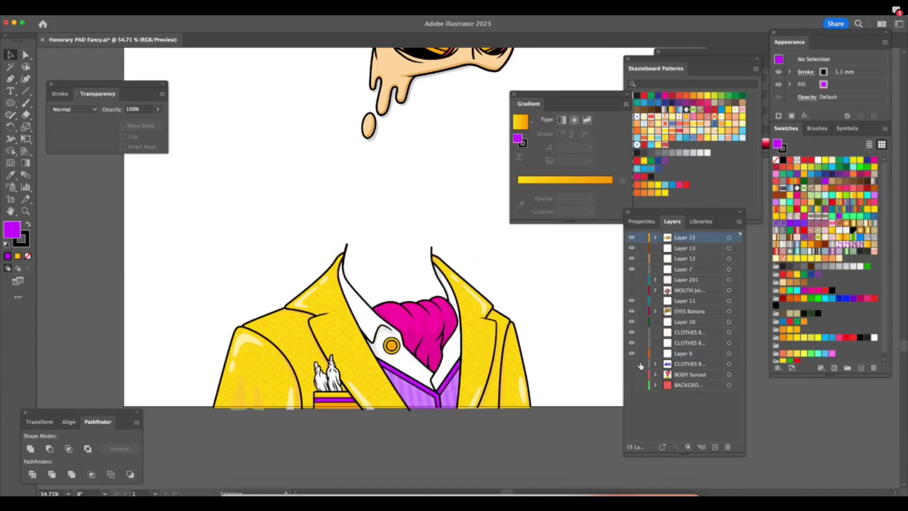
Show the BODY Sunset layer again and lower the opacity of the body group to 27%.
{"action": "left_click", "coordinate": [633, 377]}
{"action": "left_click", "coordinate": [633, 376]}
{"action": "left_click", "coordinate": [687, 375]}
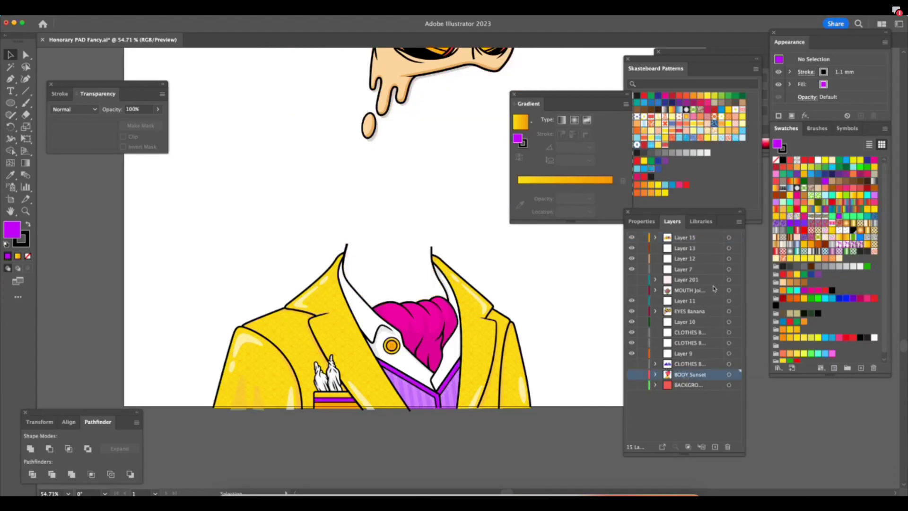
{"action": "left_click", "coordinate": [633, 377]}
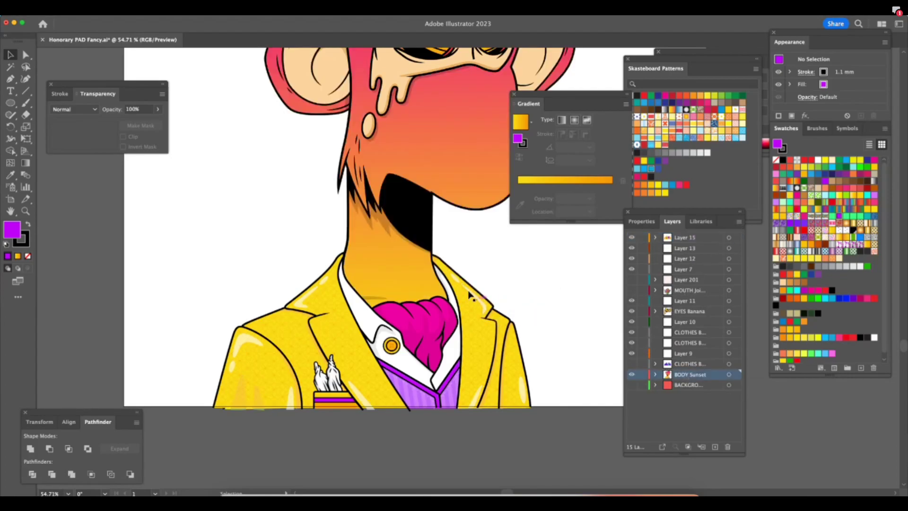
{"action": "left_click", "coordinate": [419, 232]}
{"action": "left_click", "coordinate": [158, 109]}
{"action": "left_click_drag", "start_coordinate": [158, 122], "coordinate": [128, 123]}
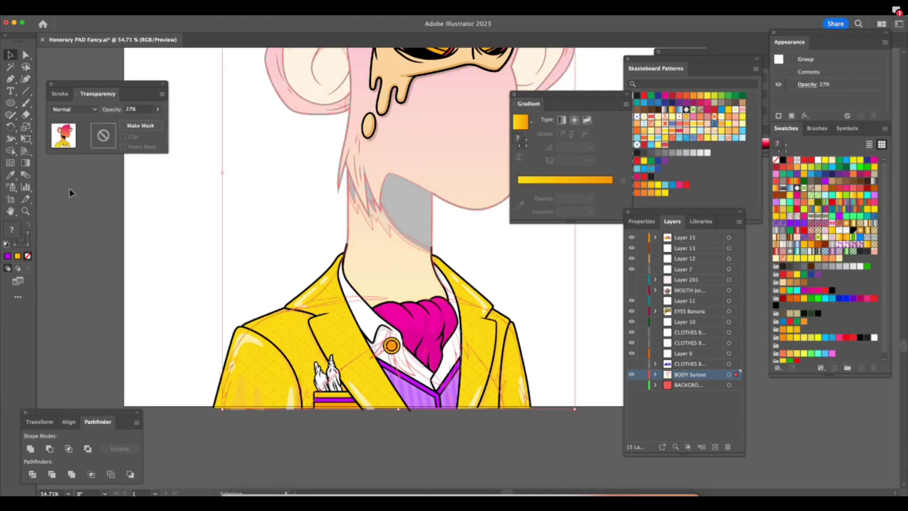
{"action": "left_click", "coordinate": [114, 210]}
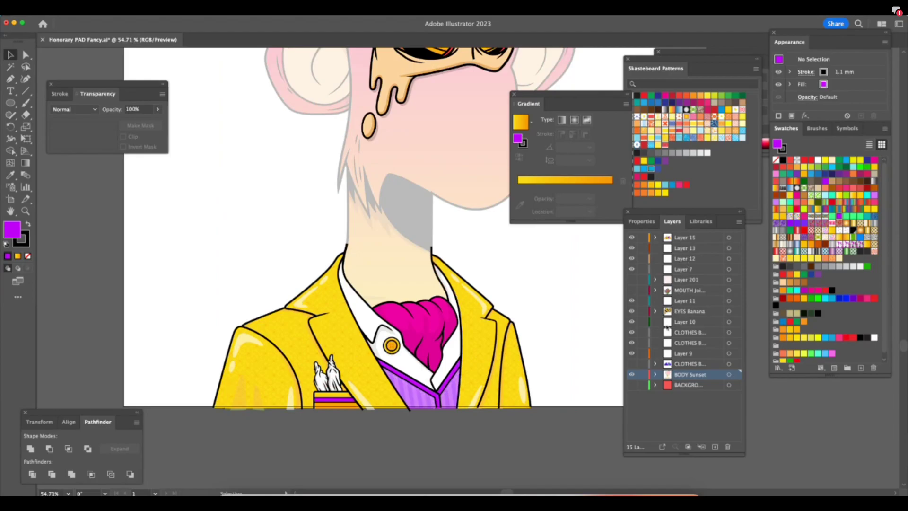
Add a new layer above the locked artwork layers and set up the Pen tool with no fill and a 0.25 mm purple stroke.
{"action": "left_click", "coordinate": [643, 238], "text": "alt"}
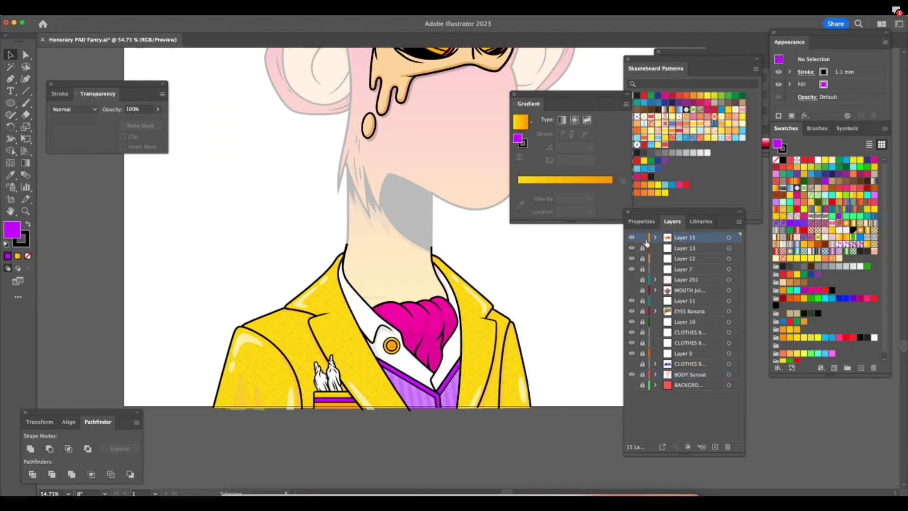
{"action": "left_click", "coordinate": [714, 447]}
{"action": "key", "text": "z"}
{"action": "left_click_drag", "start_coordinate": [346, 263], "coordinate": [544, 248]}
{"action": "left_click", "coordinate": [29, 224]}
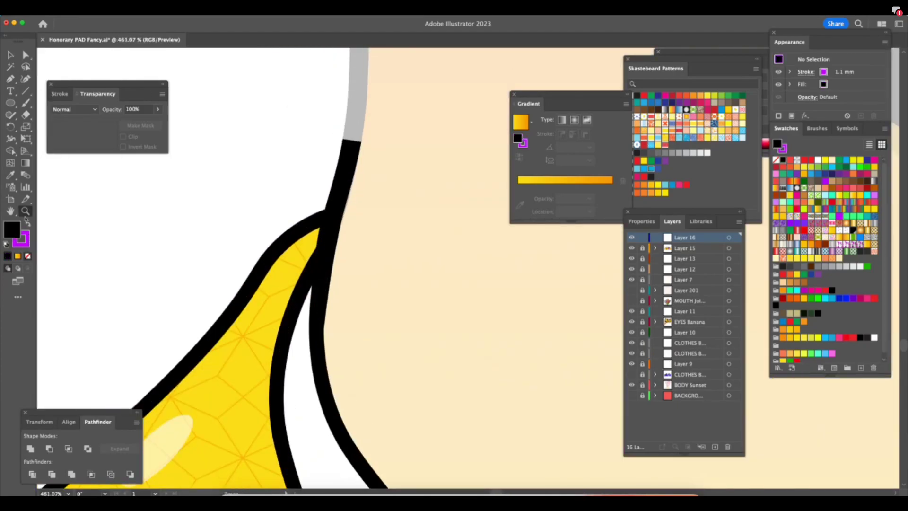
{"action": "left_click", "coordinate": [27, 255]}
{"action": "left_click", "coordinate": [11, 79]}
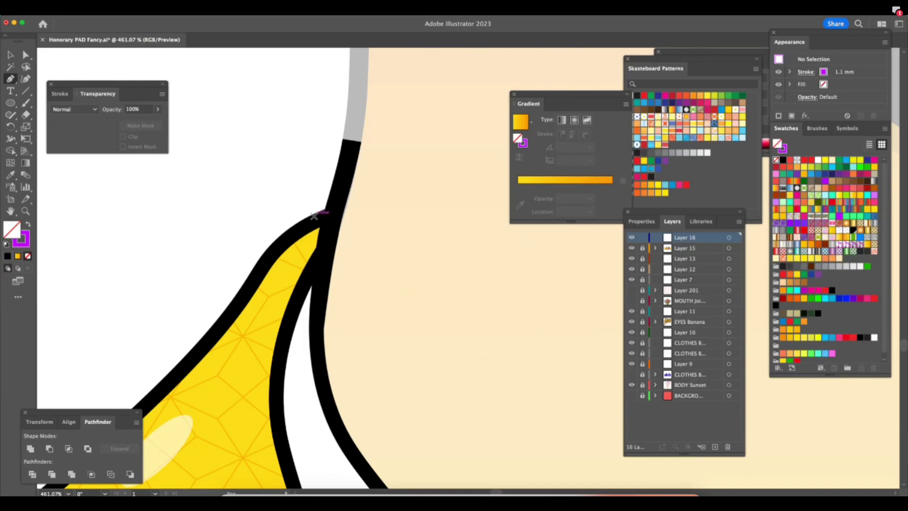
{"action": "left_click", "coordinate": [311, 214]}
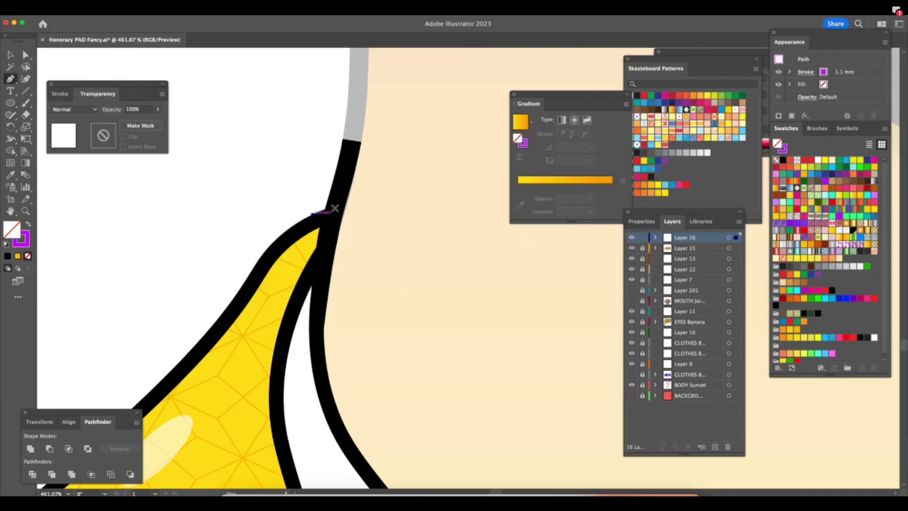
{"action": "key", "text": "super+z"}
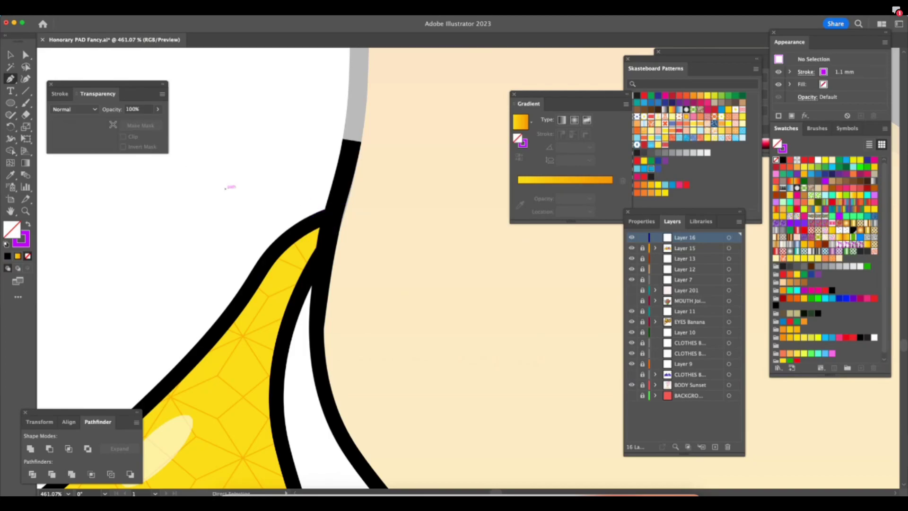
{"action": "left_click", "coordinate": [66, 93]}
{"action": "left_click", "coordinate": [125, 110]}
{"action": "left_click", "coordinate": [142, 131]}
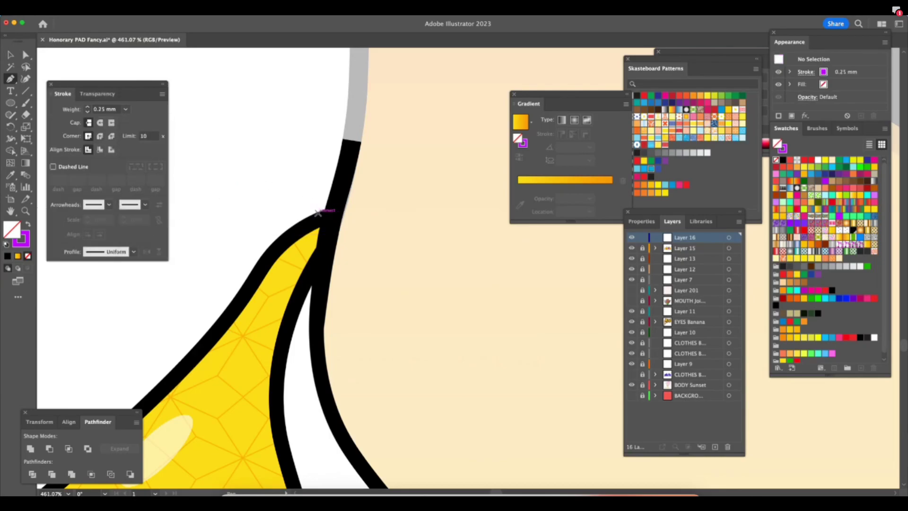
Trace a path around the jacket collar tip at the left of the neck and carry it across to the opposite collar.
{"action": "left_click_drag", "start_coordinate": [322, 211], "coordinate": [334, 209]}
{"action": "left_click_drag", "start_coordinate": [337, 207], "coordinate": [336, 239]}
{"action": "key", "text": "super+z"}
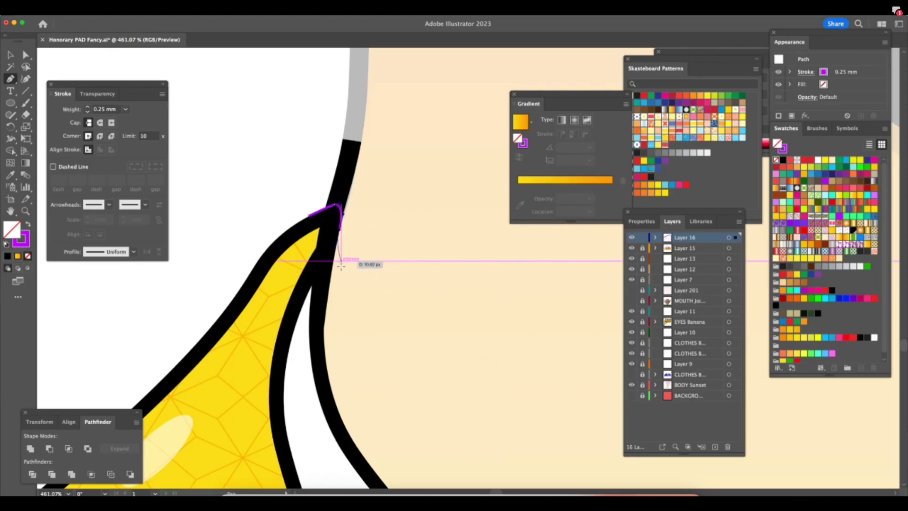
{"action": "key", "text": "super+minus"}
{"action": "key", "text": "super+minus"}
{"action": "key", "text": "super+minus"}
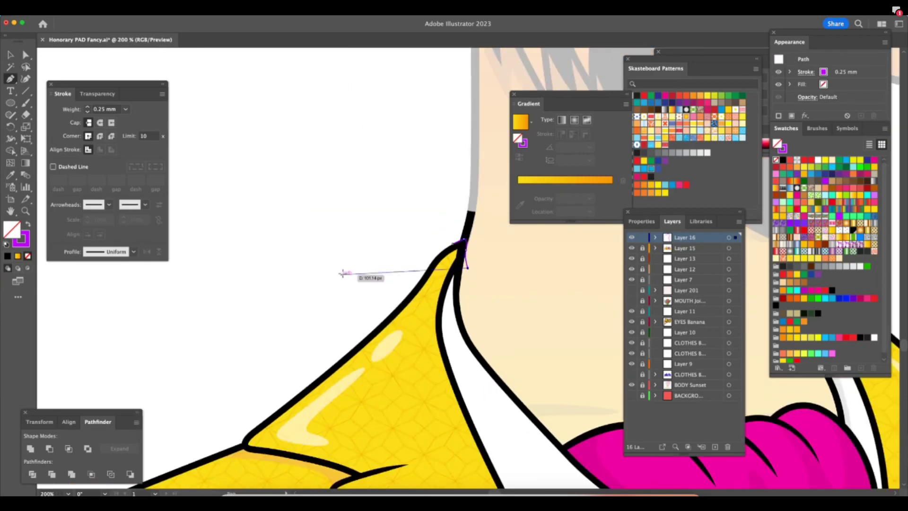
{"action": "scroll", "coordinate": [481, 311], "scroll_direction": "right", "scroll_amount": 10}
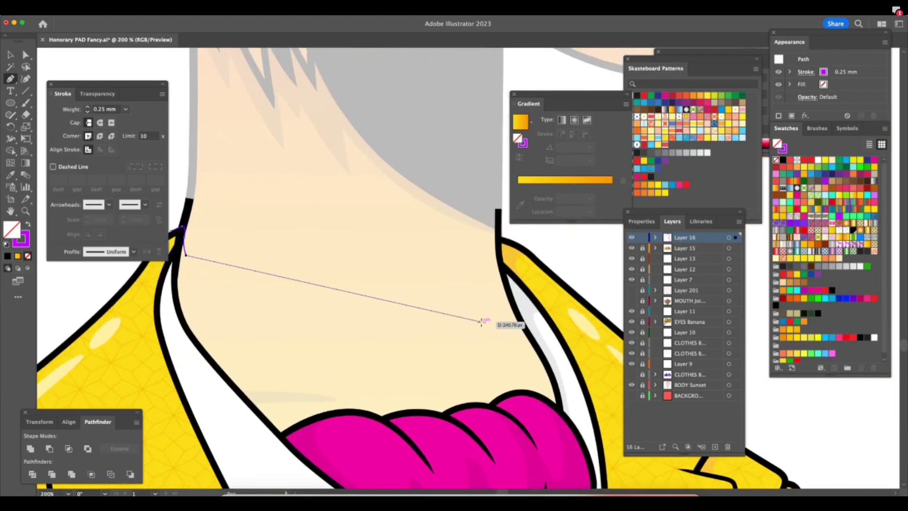
{"action": "key", "text": "z"}
{"action": "left_click_drag", "start_coordinate": [565, 239], "coordinate": [594, 235]}
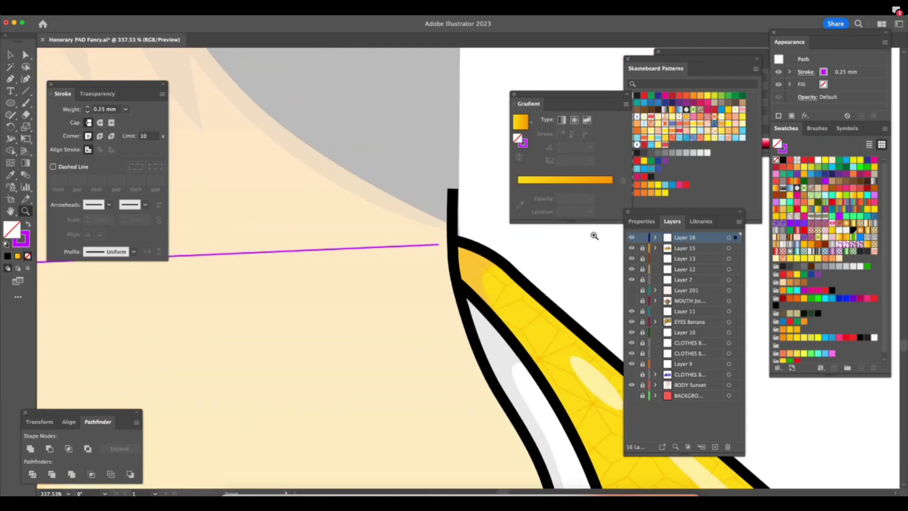
{"action": "left_click_drag", "start_coordinate": [524, 242], "coordinate": [559, 245]}
{"action": "key", "text": "a"}
{"action": "left_click_drag", "start_coordinate": [337, 253], "coordinate": [347, 263]}
{"action": "key", "text": "p"}
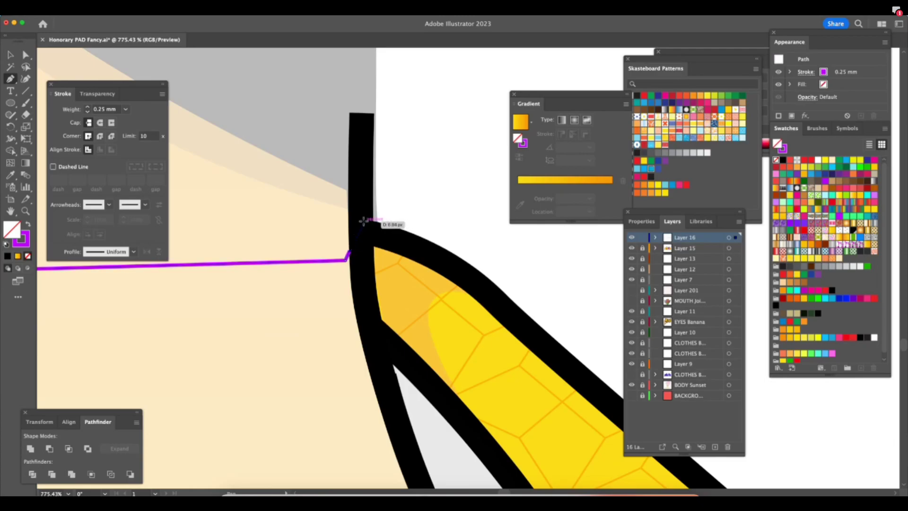
Continue the path over the right collar tip and loosely around the whole suit, closing it at its starting point.
{"action": "left_click", "coordinate": [359, 221]}
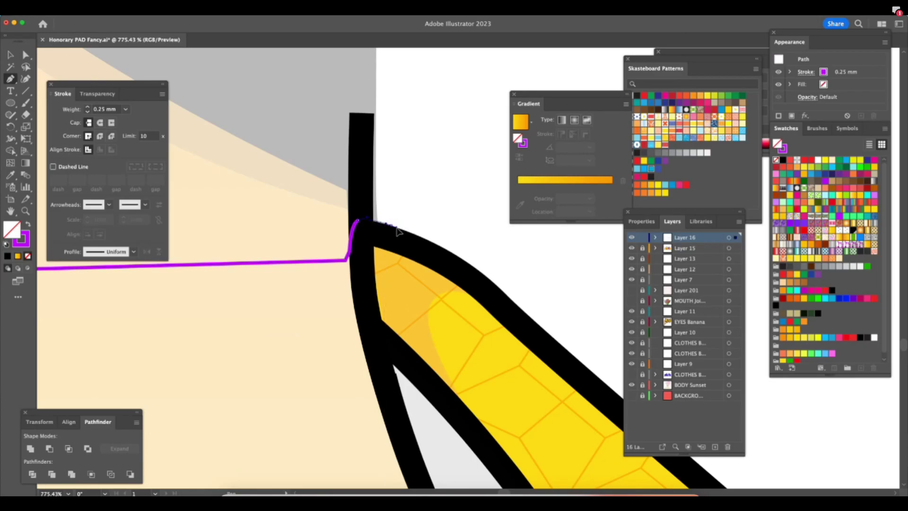
{"action": "key", "text": "super+1"}
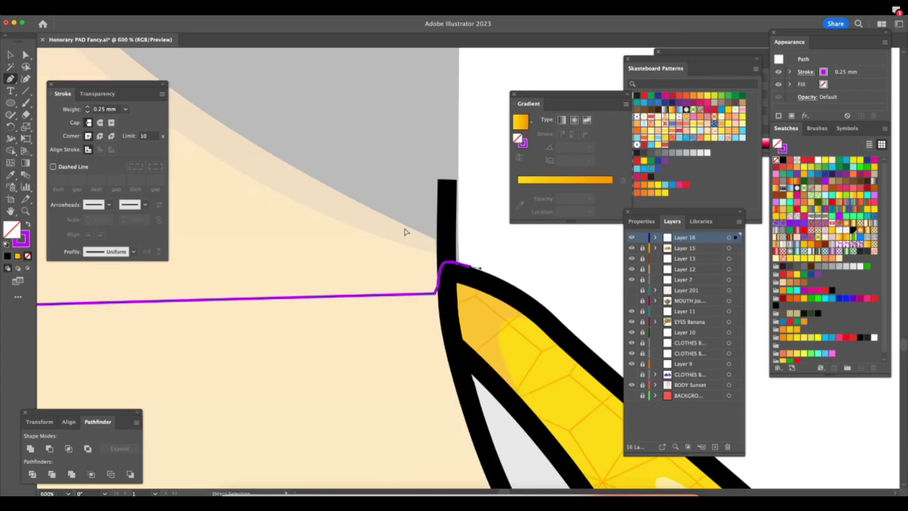
{"action": "key", "text": "super+minus"}
{"action": "key", "text": "super+minus"}
{"action": "left_click", "coordinate": [513, 280]}
{"action": "left_click", "coordinate": [542, 306]}
{"action": "left_click", "coordinate": [571, 363]}
{"action": "left_click", "coordinate": [566, 417]}
{"action": "left_click", "coordinate": [554, 425]}
{"action": "left_click", "coordinate": [250, 419]}
{"action": "left_click", "coordinate": [250, 363]}
{"action": "left_click", "coordinate": [303, 300]}
{"action": "left_click", "coordinate": [370, 265]}
{"action": "left_click", "coordinate": [382, 264]}
{"action": "key", "text": "z"}
{"action": "left_click_drag", "start_coordinate": [578, 314], "coordinate": [619, 303]}
Unlock Layer 15 and clip the suit group with the purple outline as a clipping mask.
{"action": "key", "text": "v"}
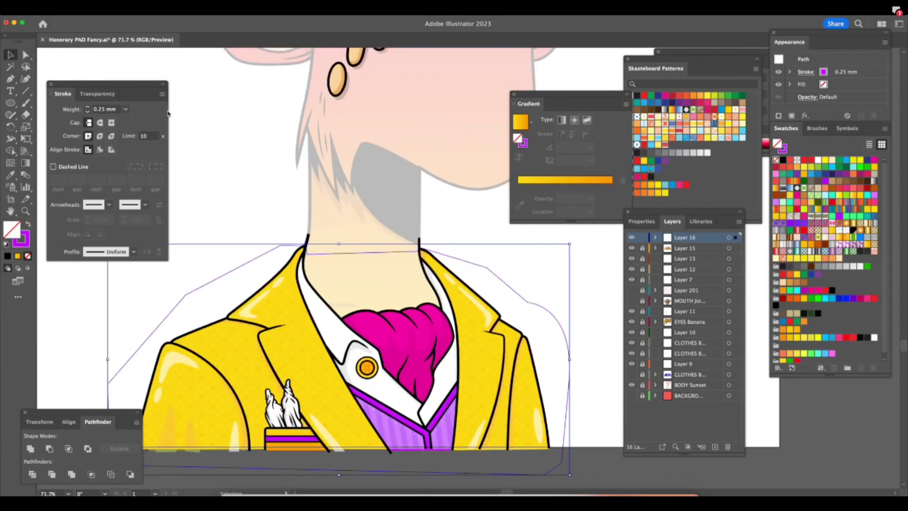
{"action": "left_click", "coordinate": [287, 236]}
{"action": "left_click", "coordinate": [306, 235]}
{"action": "left_click", "coordinate": [278, 229]}
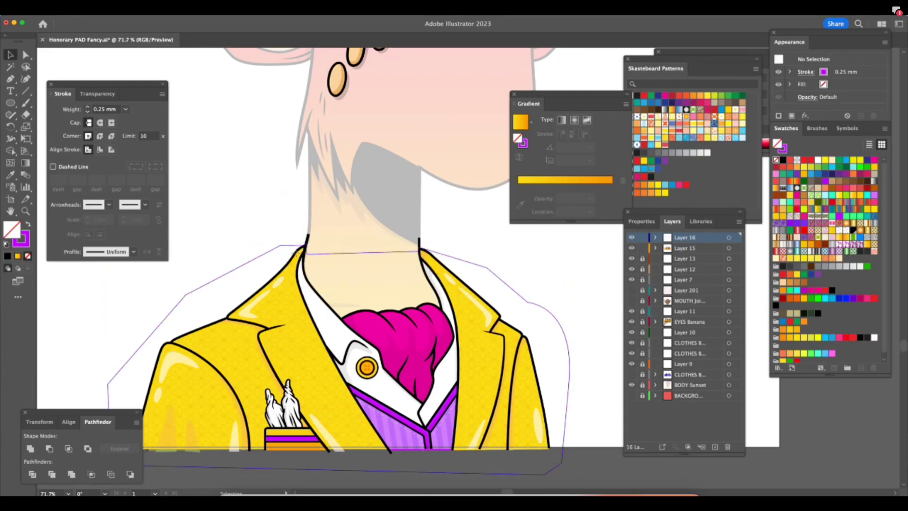
{"action": "left_click", "coordinate": [328, 283]}
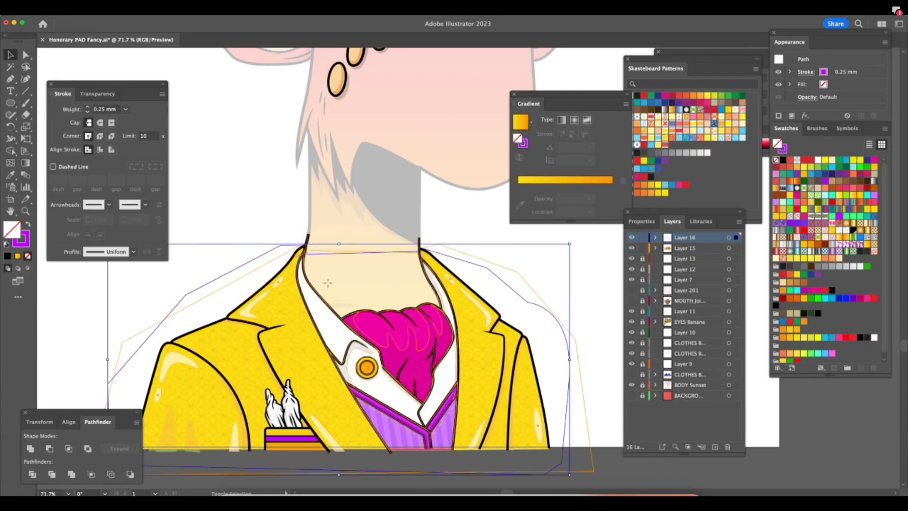
{"action": "left_click", "coordinate": [372, 329], "text": "shift"}
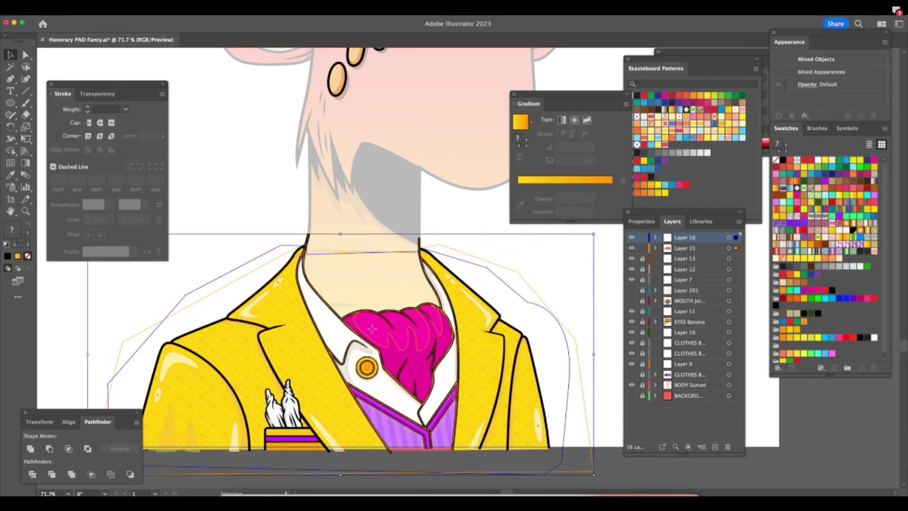
{"action": "right_click", "coordinate": [475, 354]}
{"action": "left_click", "coordinate": [508, 428]}
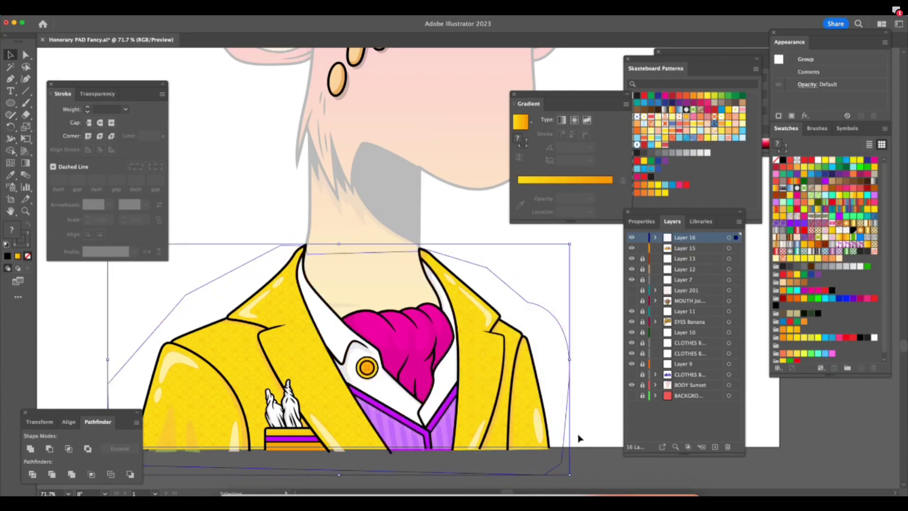
{"action": "left_click", "coordinate": [585, 467]}
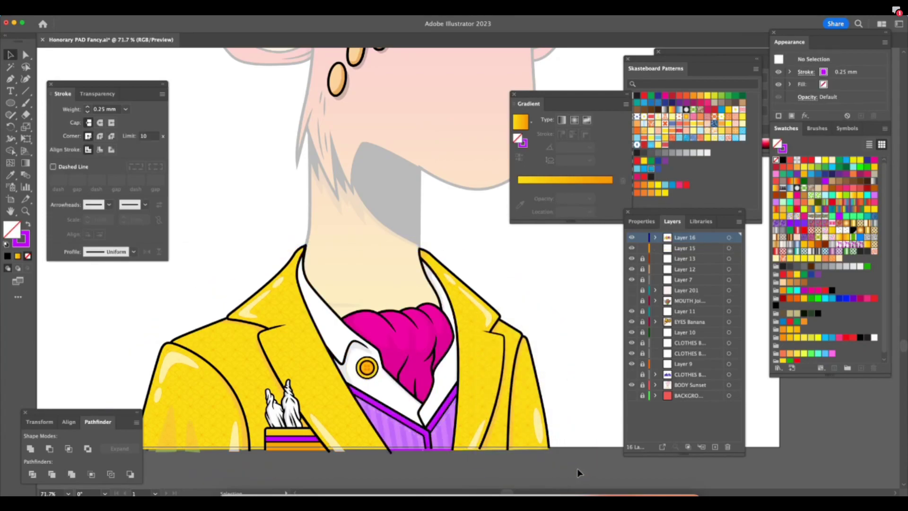
Reshape the clipping path around the left collar tip so its curve follows the black neck and collar outlines.
{"action": "key", "text": "z"}
{"action": "left_click_drag", "start_coordinate": [301, 244], "coordinate": [475, 258]}
{"action": "key", "text": "a"}
{"action": "left_click", "coordinate": [352, 230]}
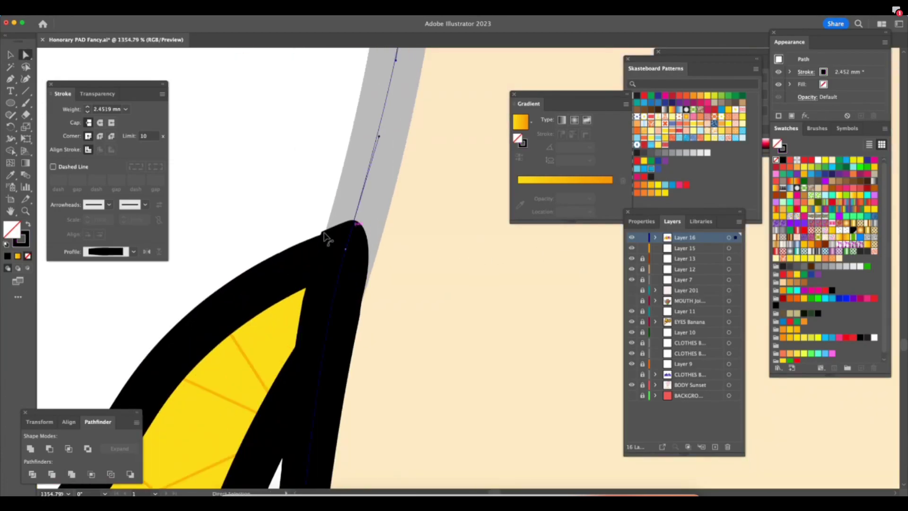
{"action": "left_click_drag", "start_coordinate": [352, 227], "coordinate": [375, 242]}
{"action": "left_click_drag", "start_coordinate": [363, 295], "coordinate": [361, 310]}
{"action": "left_click_drag", "start_coordinate": [373, 256], "coordinate": [380, 223]}
{"action": "left_click_drag", "start_coordinate": [361, 310], "coordinate": [359, 324]}
{"action": "key", "text": "z"}
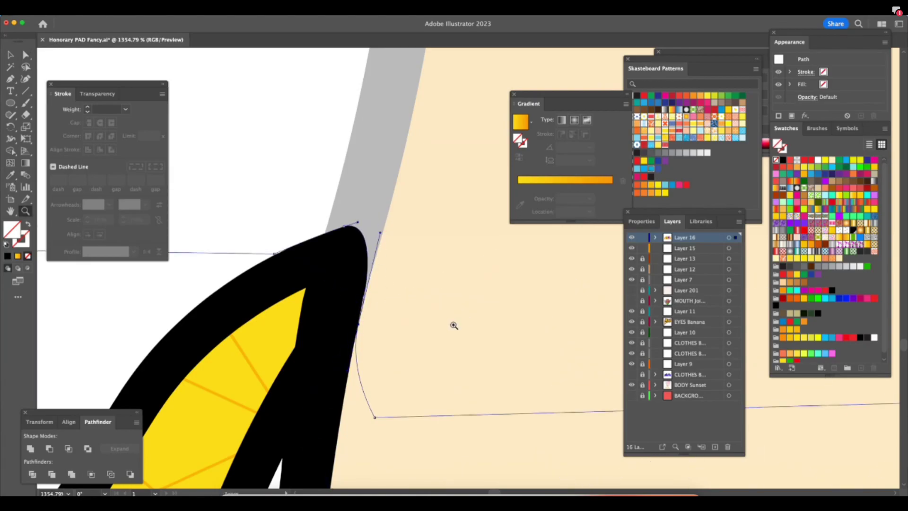
{"action": "left_click_drag", "start_coordinate": [461, 321], "coordinate": [401, 372]}
{"action": "left_click_drag", "start_coordinate": [528, 347], "coordinate": [331, 384]}
{"action": "left_click", "coordinate": [11, 55]}
{"action": "left_click", "coordinate": [63, 54]}
Select the white highlights on the jacket and set their opacity to 45%.
{"action": "key", "text": "z"}
{"action": "left_click", "coordinate": [528, 323]}
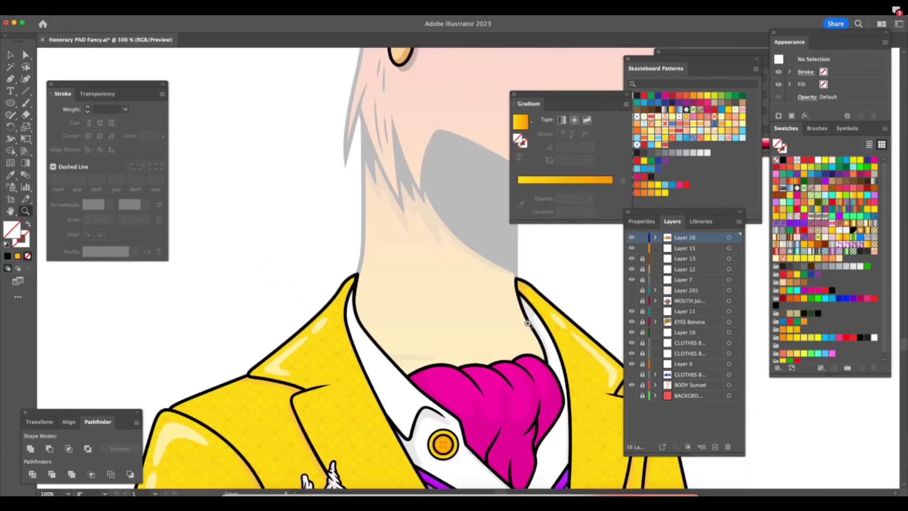
{"action": "scroll", "coordinate": [528, 323], "scroll_direction": "down", "scroll_amount": 5}
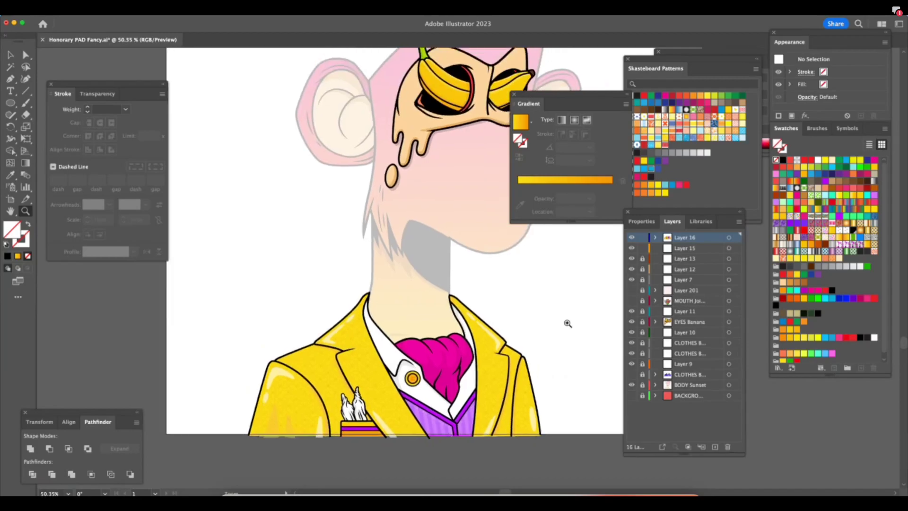
{"action": "key", "text": "a"}
{"action": "key", "text": "ctrl+a"}
{"action": "left_click", "coordinate": [109, 96]}
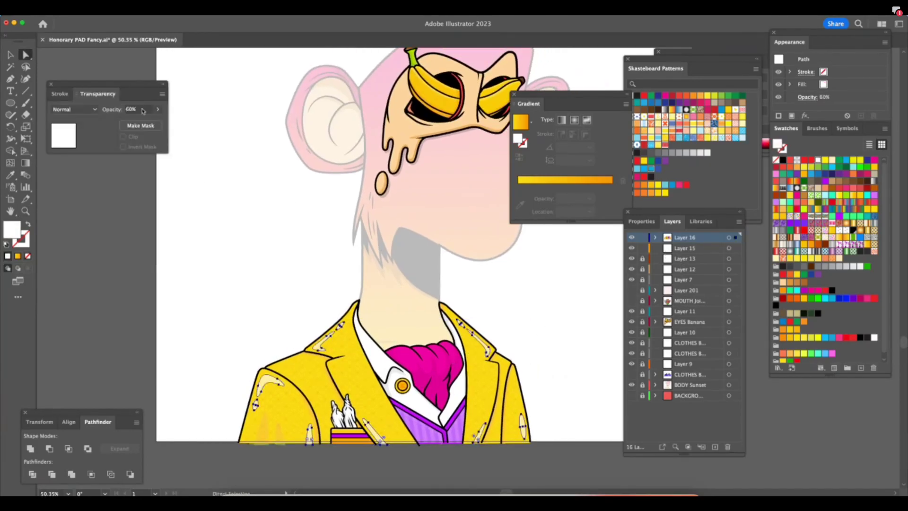
{"action": "type", "text": "4"}
{"action": "key", "text": "Return"}
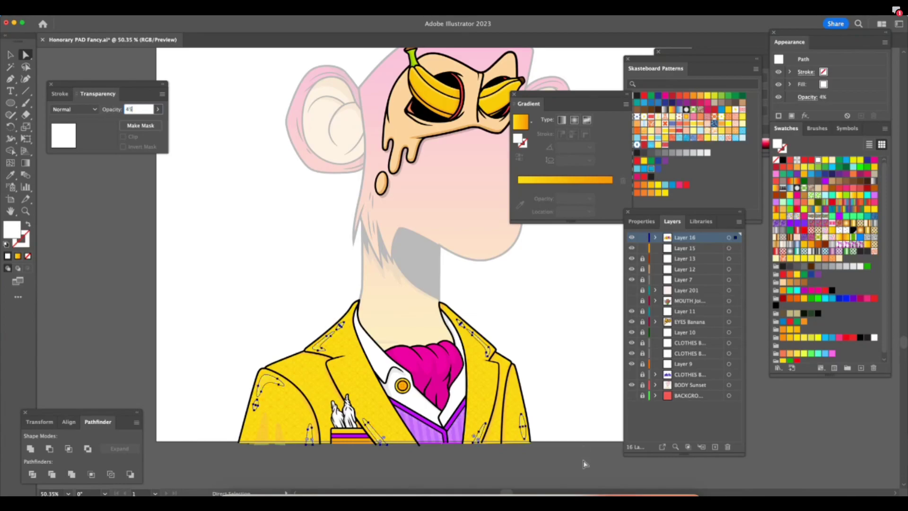
{"action": "type", "text": "5"}
{"action": "key", "text": "Return"}
{"action": "left_click", "coordinate": [587, 469]}
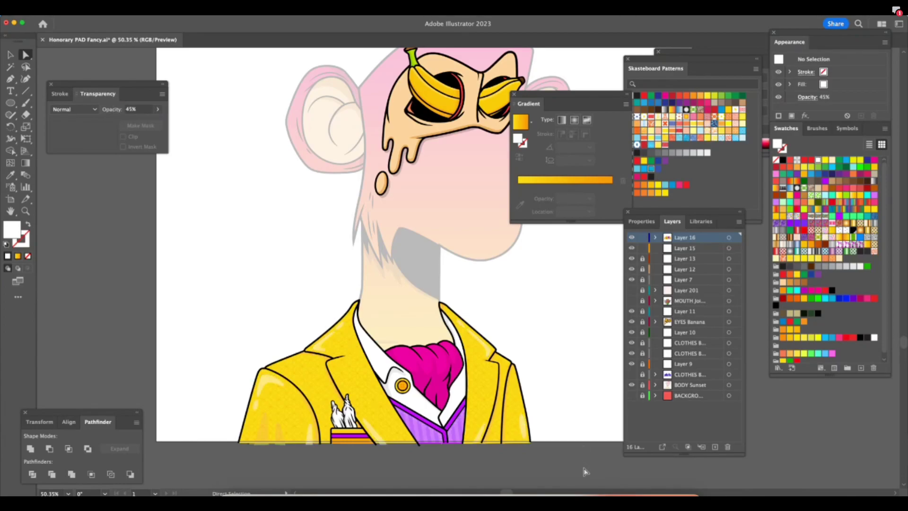
Undo the 45% opacity change and set the white jacket highlights to 50% opacity instead.
{"action": "key", "text": "super+z"}
{"action": "key", "text": "super+z"}
{"action": "key", "text": "super+z"}
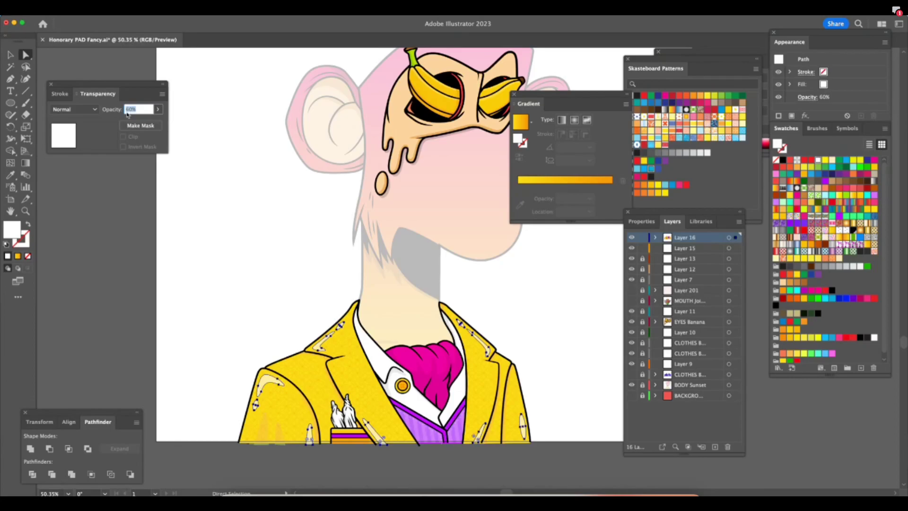
{"action": "type", "text": "50"}
{"action": "key", "text": "Return"}
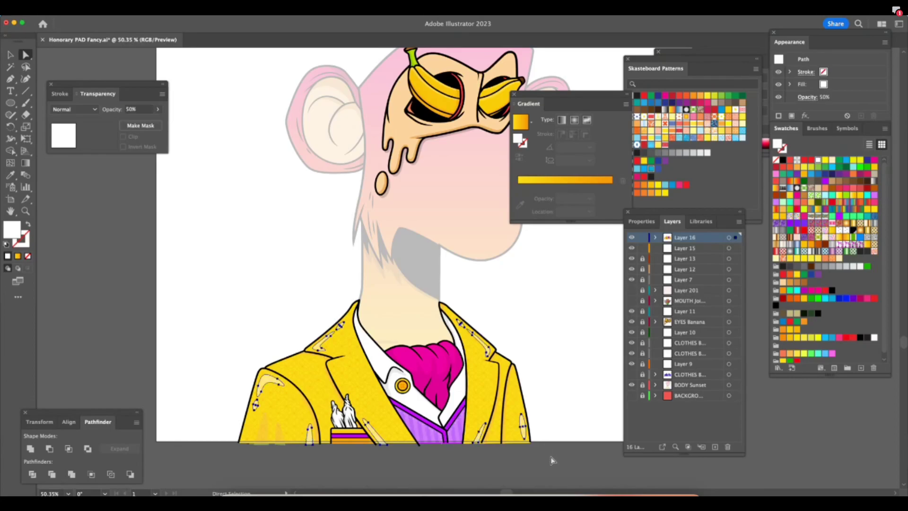
{"action": "left_click", "coordinate": [550, 461]}
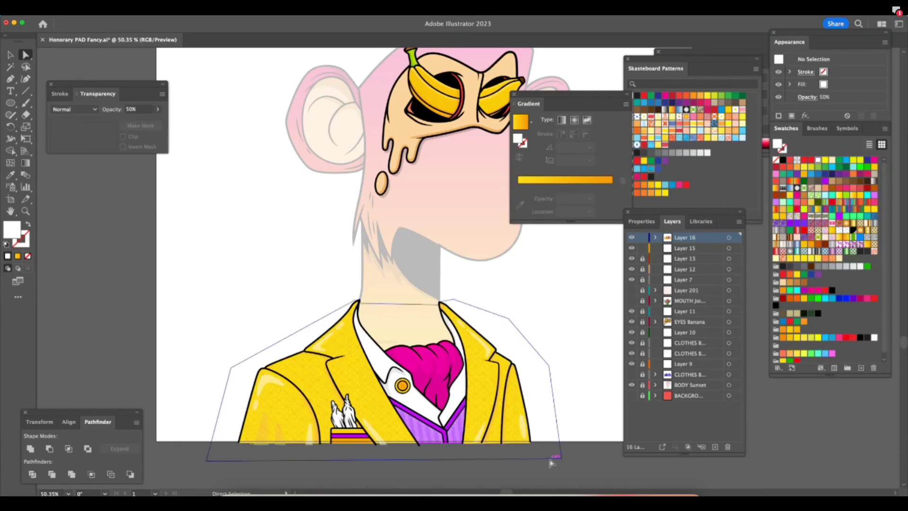
{"action": "key", "text": "z"}
{"action": "left_click_drag", "start_coordinate": [344, 455], "coordinate": [428, 421]}
{"action": "key", "text": "v"}
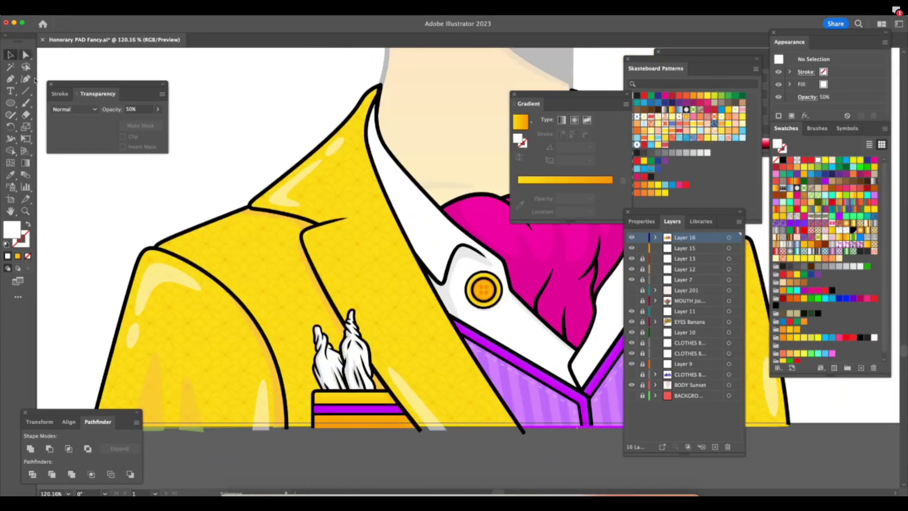
{"action": "left_click", "coordinate": [434, 340]}
{"action": "double_click", "coordinate": [434, 340]}
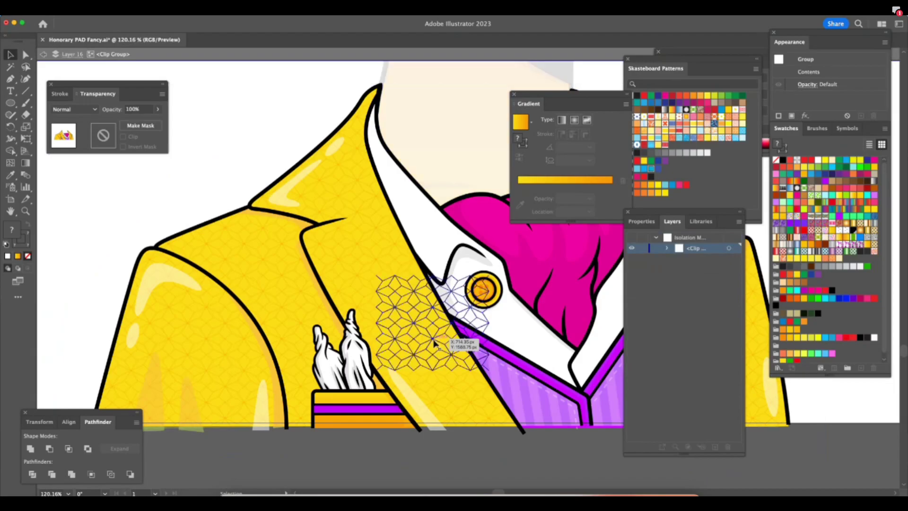
{"action": "left_click", "coordinate": [434, 341]}
{"action": "double_click", "coordinate": [435, 342]}
{"action": "left_click", "coordinate": [435, 344]}
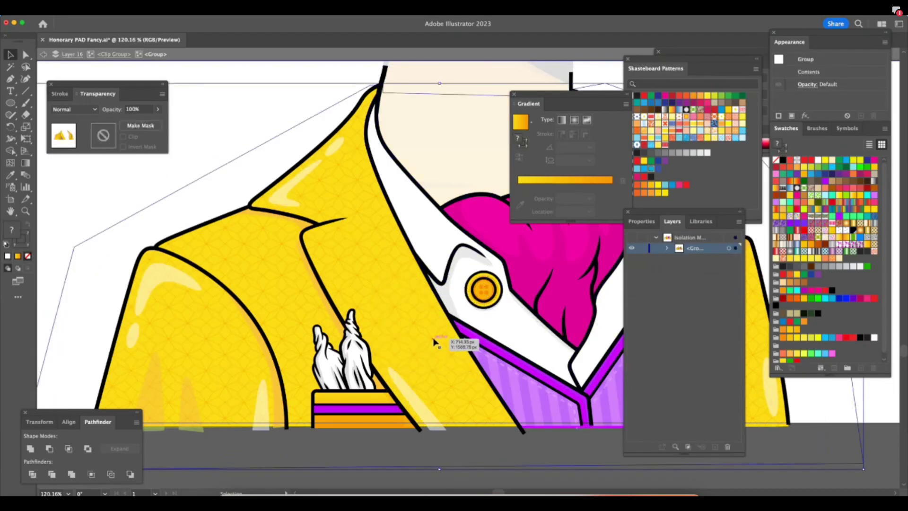
{"action": "double_click", "coordinate": [434, 342]}
{"action": "left_click", "coordinate": [433, 341]}
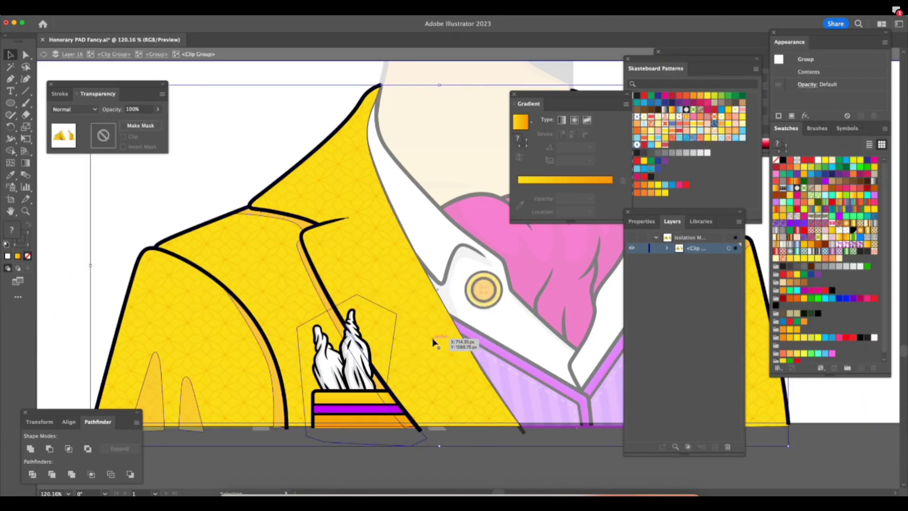
{"action": "double_click", "coordinate": [434, 342]}
{"action": "left_click", "coordinate": [434, 342]}
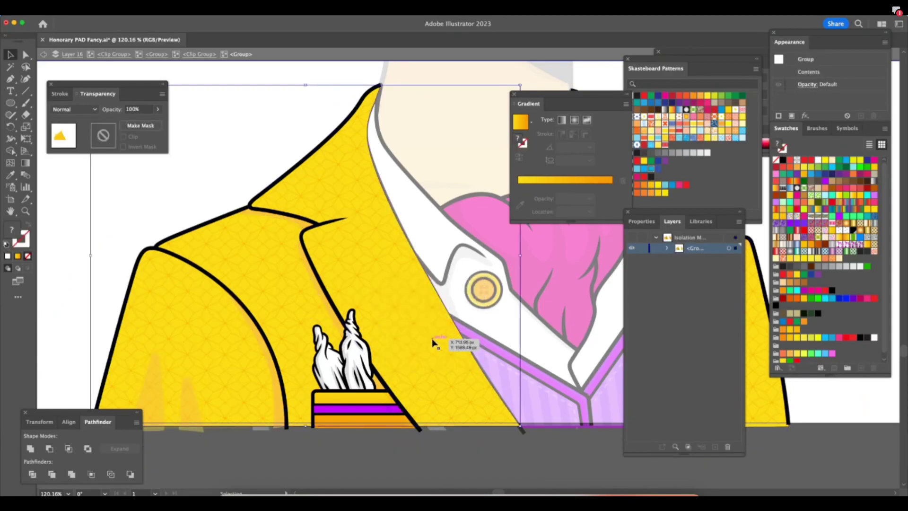
{"action": "double_click", "coordinate": [434, 342]}
{"action": "left_click", "coordinate": [433, 342]}
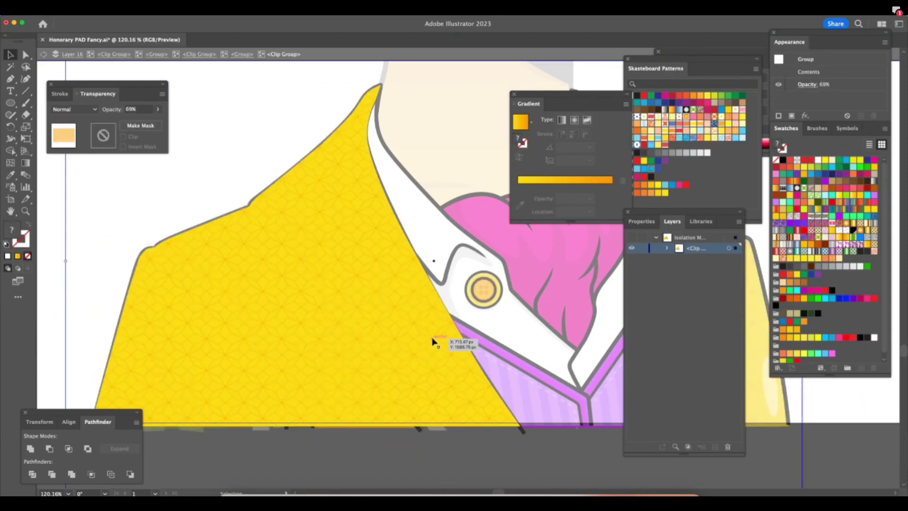
{"action": "double_click", "coordinate": [434, 342]}
{"action": "left_click", "coordinate": [434, 342]}
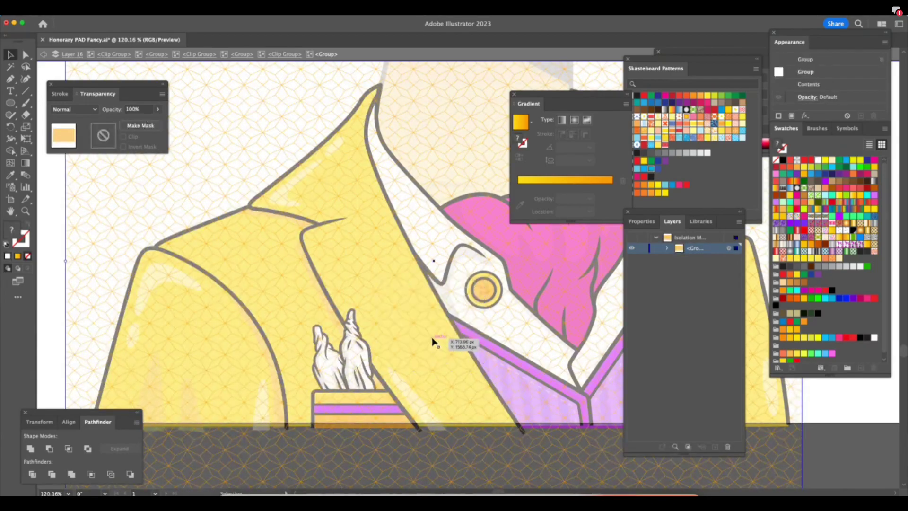
{"action": "left_click", "coordinate": [43, 55]}
{"action": "left_click", "coordinate": [44, 56]}
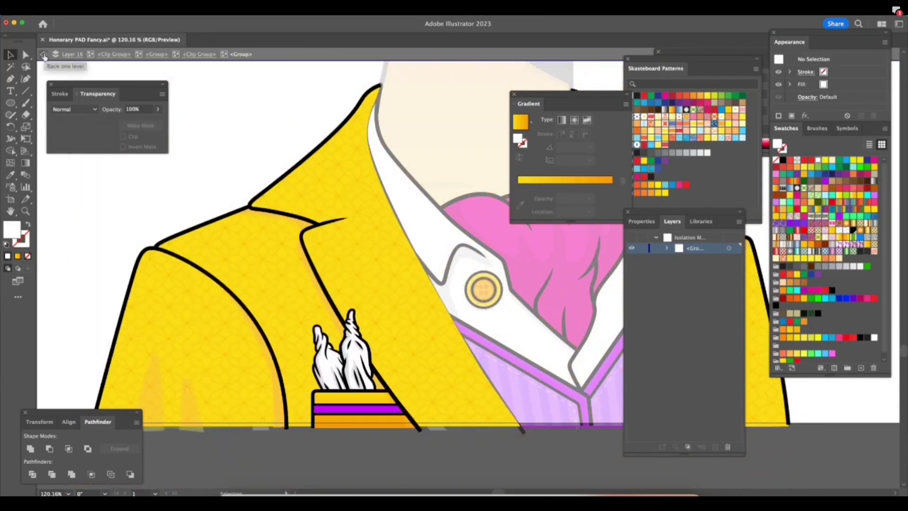
{"action": "left_click", "coordinate": [44, 56]}
{"action": "left_click", "coordinate": [43, 55]}
{"action": "left_click", "coordinate": [44, 55]}
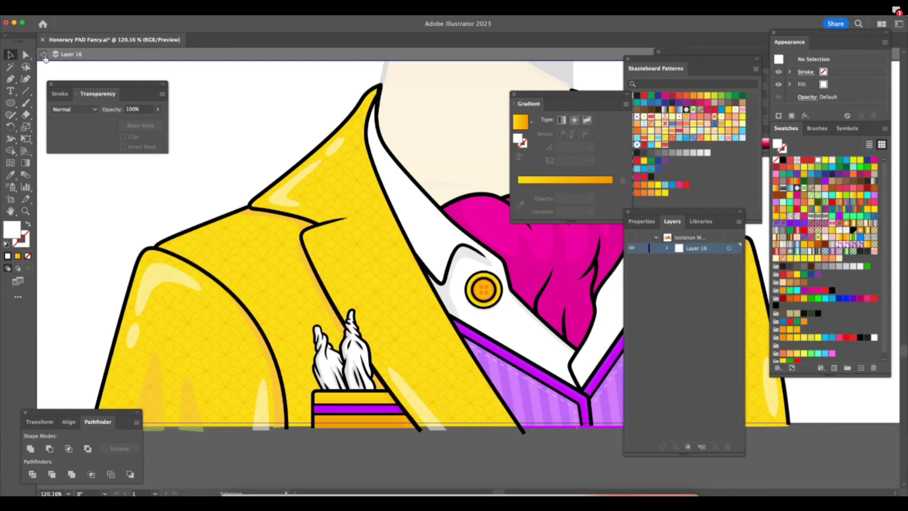
{"action": "left_click", "coordinate": [43, 55]}
Examine the whole suit with the floating panels hidden, then restore the panels.
{"action": "key", "text": "shift+Tab"}
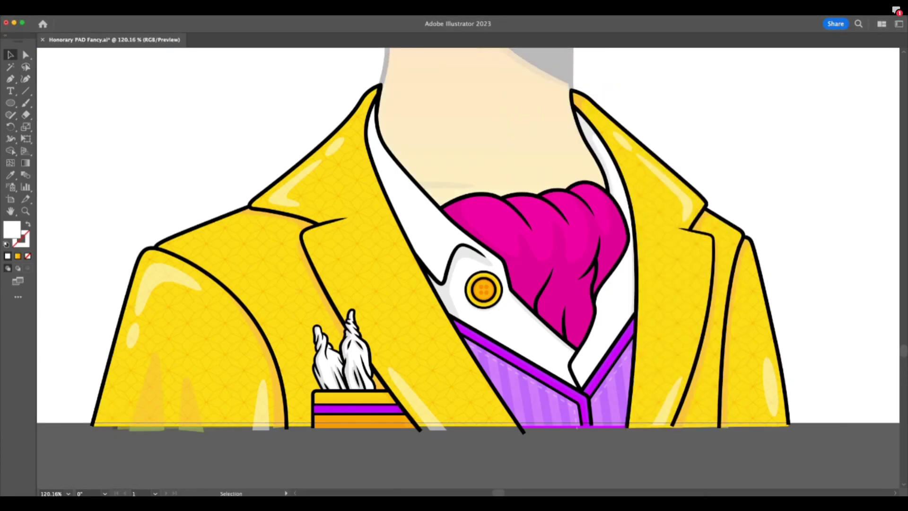
{"action": "key", "text": "shift+Tab"}
{"action": "key", "text": "a"}
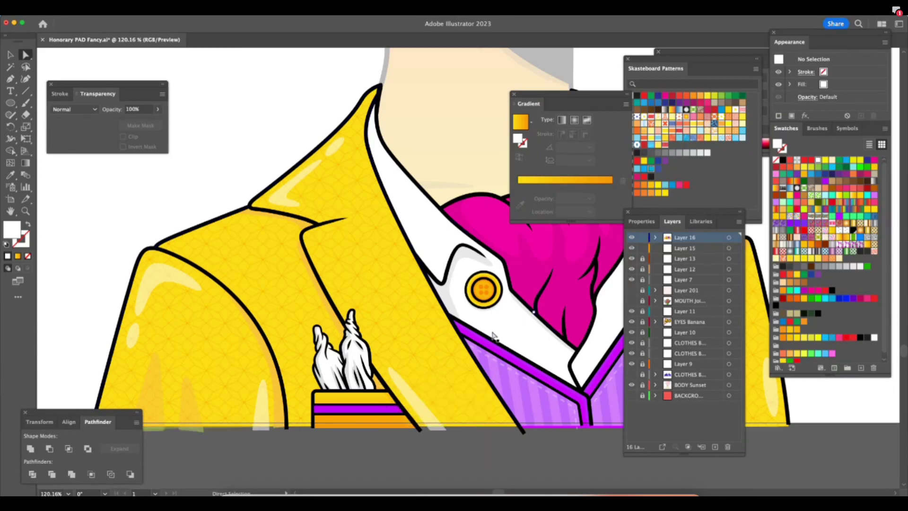
{"action": "key", "text": "shift+Tab"}
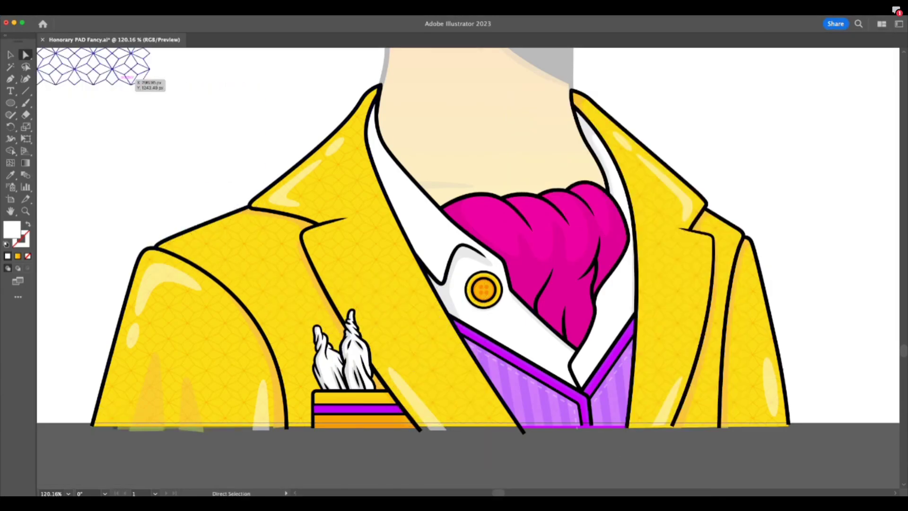
{"action": "key", "text": "shift+Tab"}
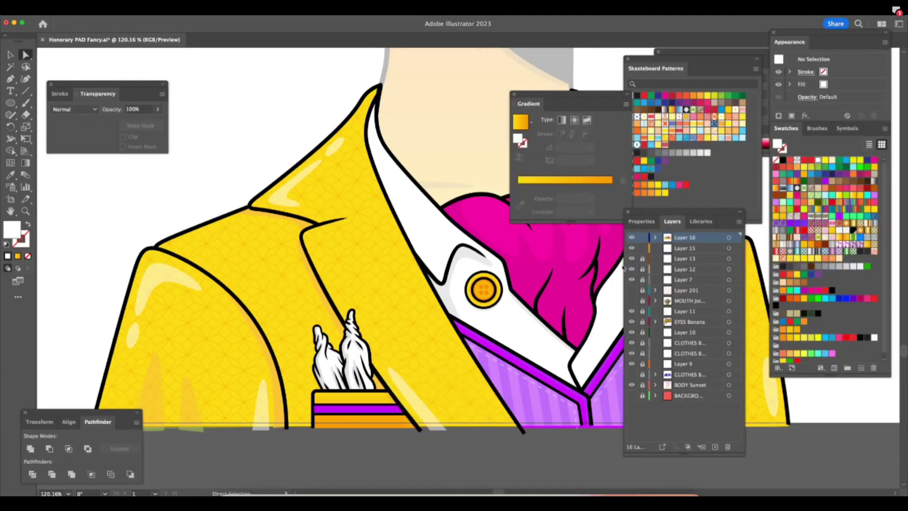
{"action": "key", "text": "shift+Tab"}
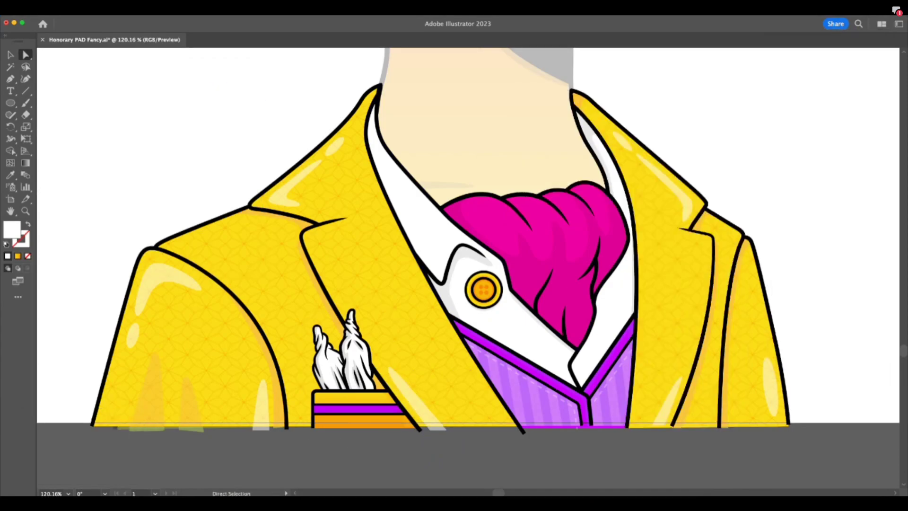
{"action": "key", "text": "shift+Tab"}
{"action": "left_click", "coordinate": [364, 428]}
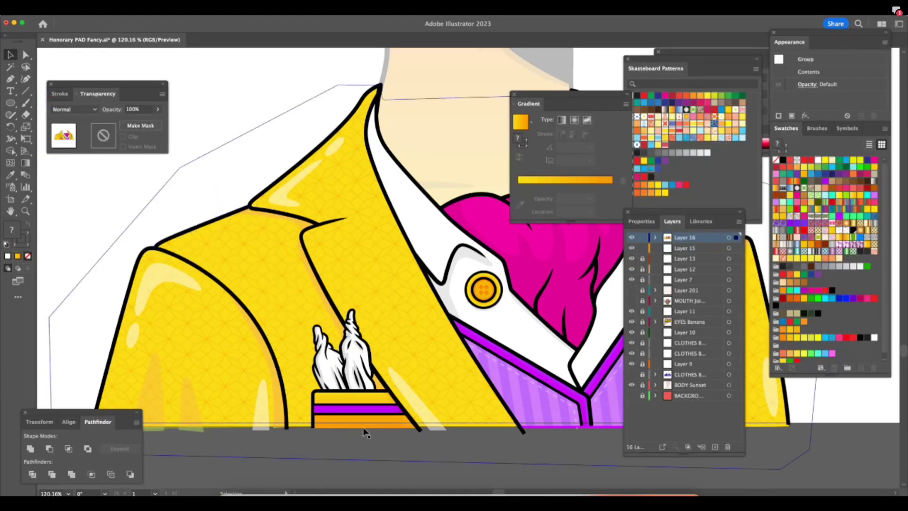
{"action": "double_click", "coordinate": [364, 427]}
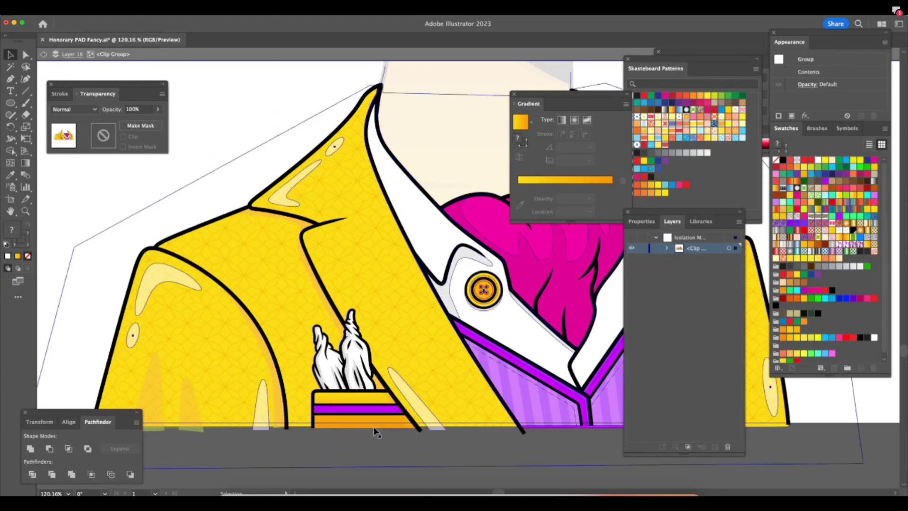
{"action": "double_click", "coordinate": [376, 433]}
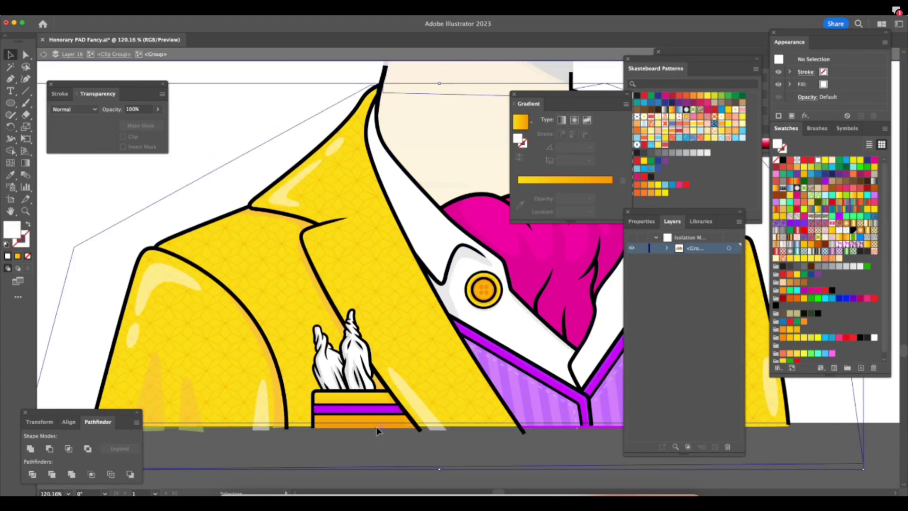
{"action": "double_click", "coordinate": [377, 431]}
{"action": "left_click", "coordinate": [378, 431]}
{"action": "double_click", "coordinate": [378, 428]}
{"action": "double_click", "coordinate": [378, 431]}
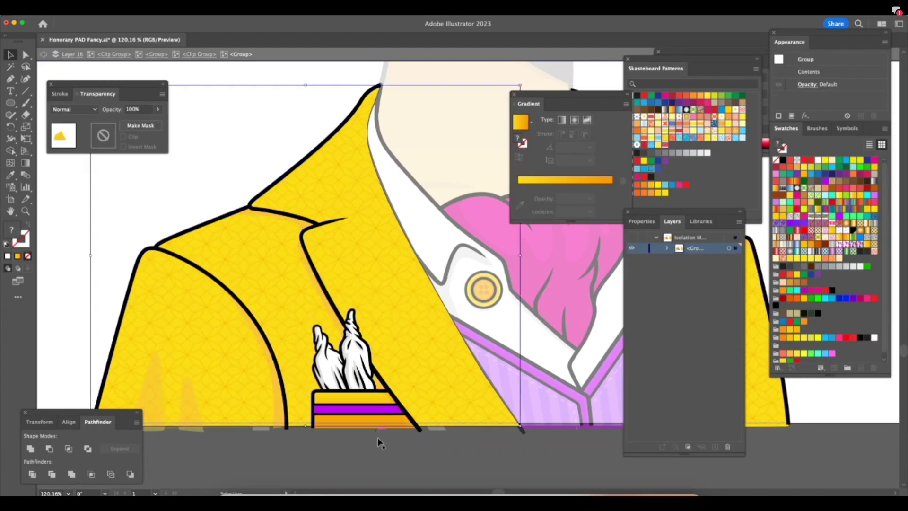
{"action": "left_click", "coordinate": [381, 432]}
{"action": "left_click", "coordinate": [227, 251]}
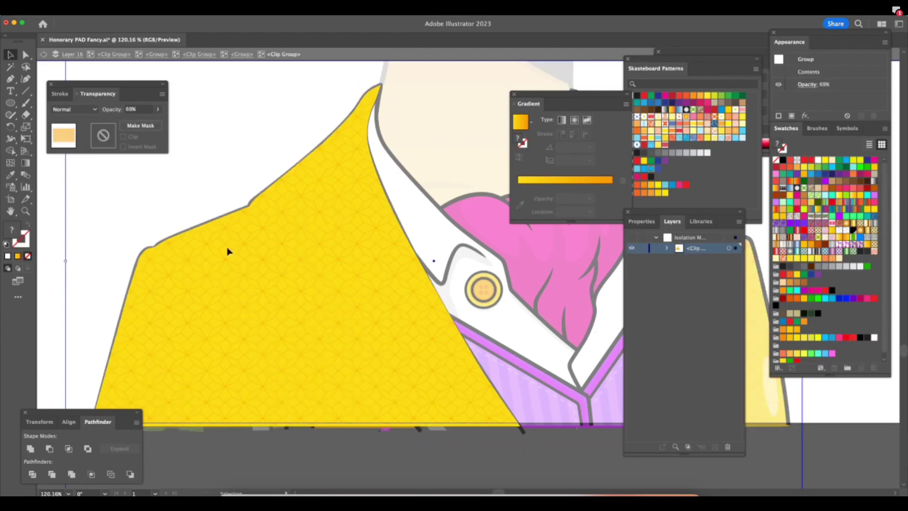
{"action": "left_click", "coordinate": [43, 55]}
{"action": "left_click", "coordinate": [43, 54]}
{"action": "left_click", "coordinate": [44, 55]}
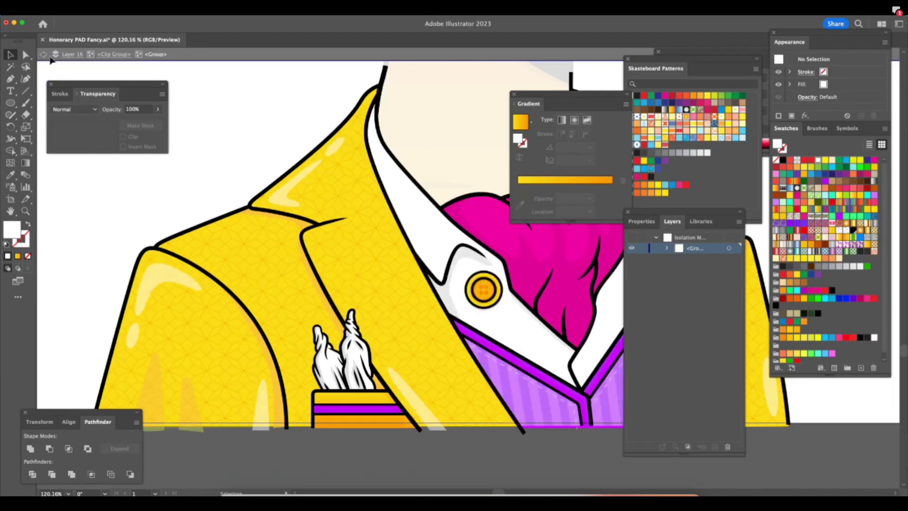
{"action": "left_click", "coordinate": [43, 55]}
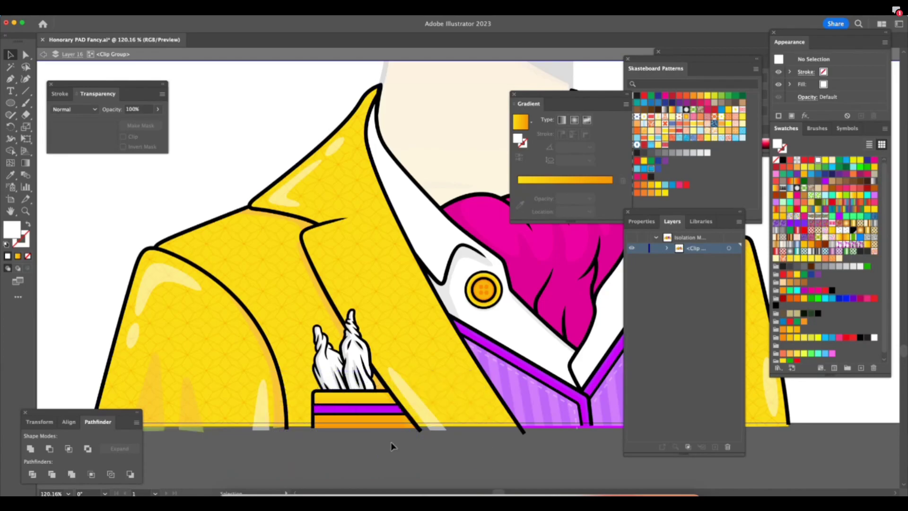
{"action": "left_click", "coordinate": [44, 56]}
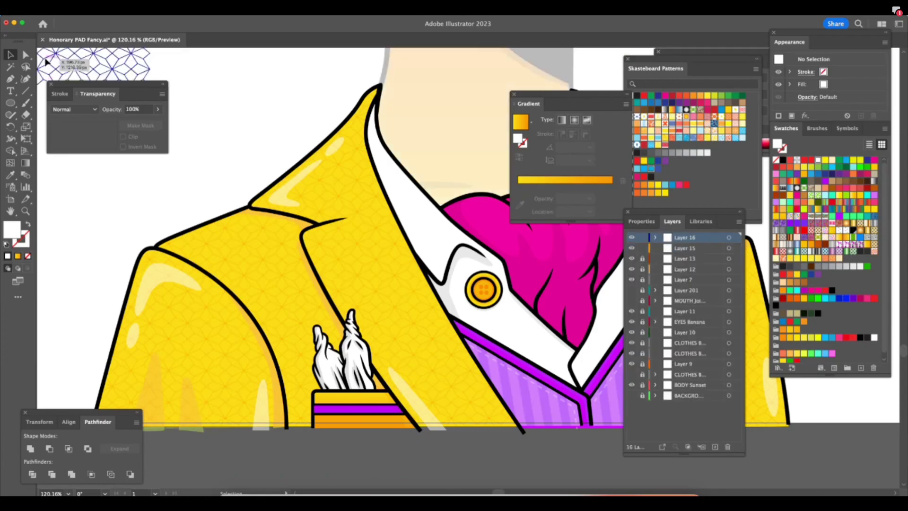
Isolate the nested jacket groups down to the level where the breast pocket and handkerchief group can be selected.
{"action": "key", "text": "z"}
{"action": "left_click_drag", "start_coordinate": [360, 456], "coordinate": [438, 428]}
{"action": "key", "text": "a"}
{"action": "key", "text": "v"}
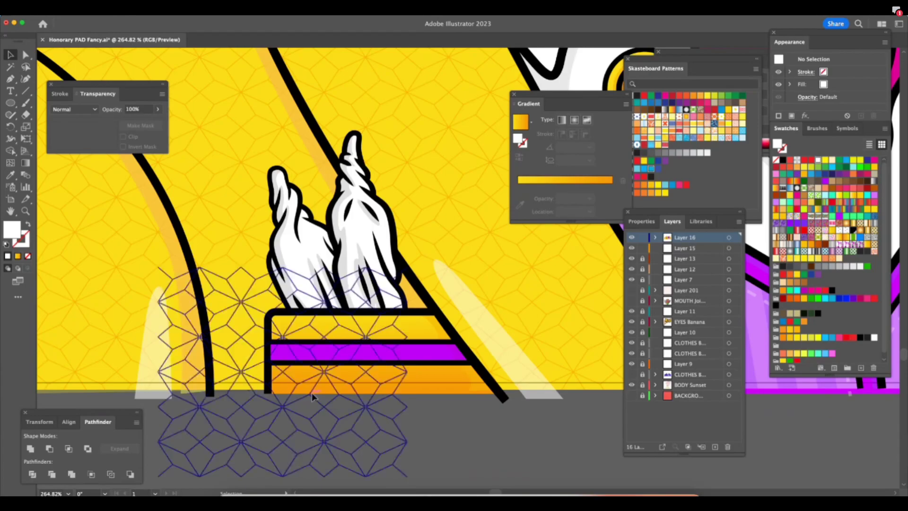
{"action": "double_click", "coordinate": [386, 396]}
{"action": "left_click", "coordinate": [388, 396]}
{"action": "left_click", "coordinate": [387, 394]}
{"action": "double_click", "coordinate": [388, 395]}
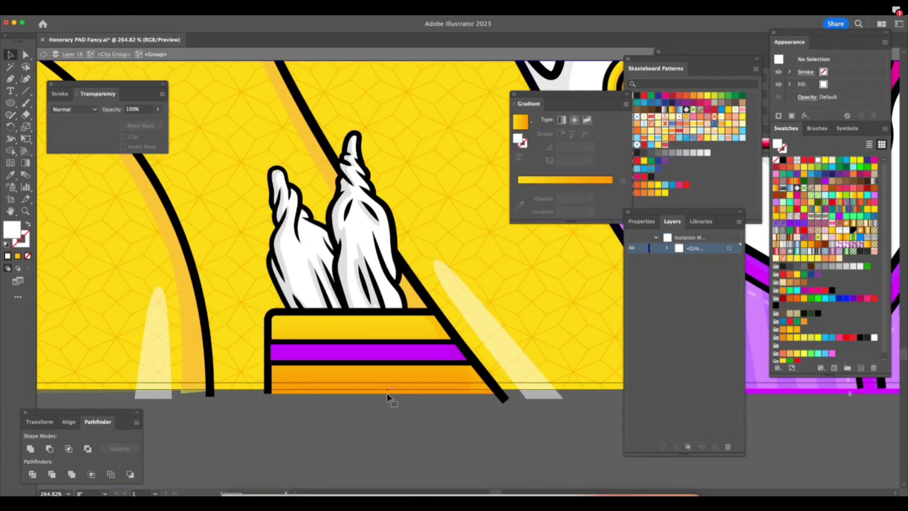
{"action": "left_click", "coordinate": [384, 318]}
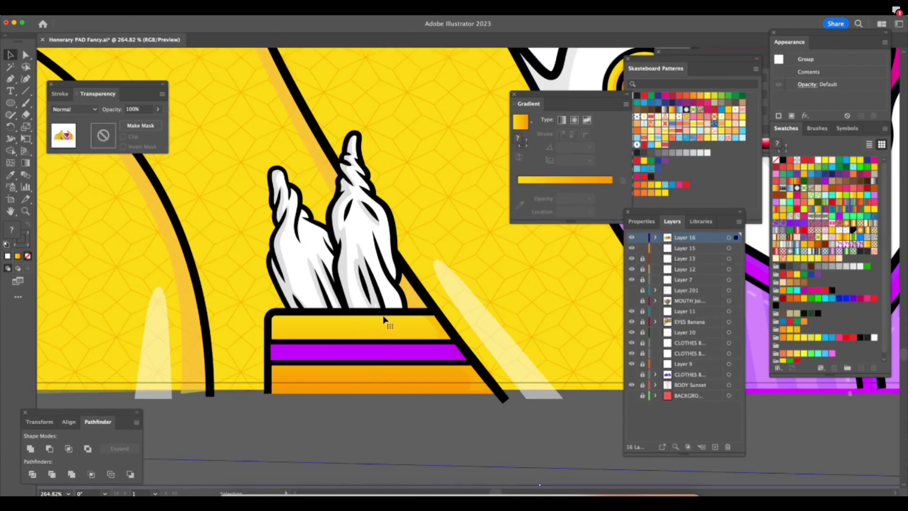
{"action": "double_click", "coordinate": [384, 316]}
{"action": "left_click", "coordinate": [384, 316]}
{"action": "double_click", "coordinate": [390, 315]}
{"action": "double_click", "coordinate": [395, 316]}
{"action": "left_click", "coordinate": [410, 315]}
{"action": "left_click", "coordinate": [416, 315]}
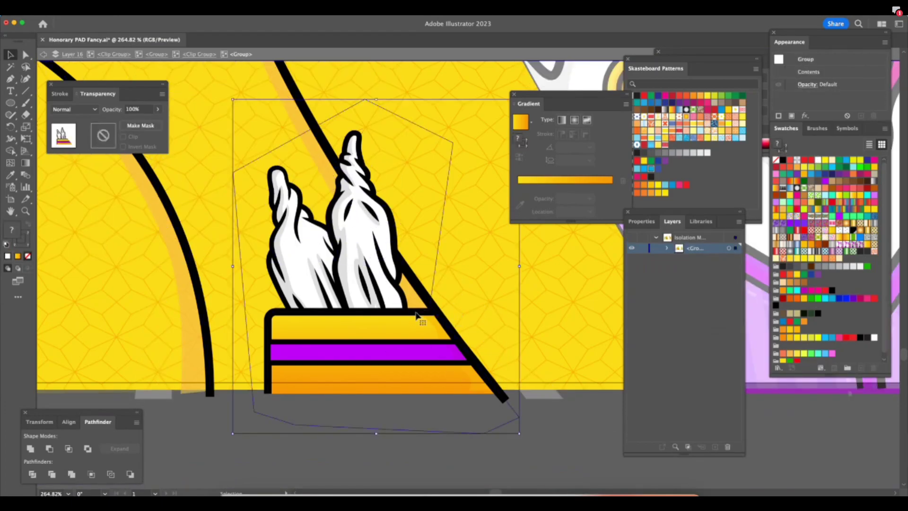
Examine the nested breast pocket groups by isolating them down to the clip group inside the orange pocket panel.
{"action": "double_click", "coordinate": [415, 315]}
{"action": "left_click", "coordinate": [415, 316]}
{"action": "left_click", "coordinate": [415, 317]}
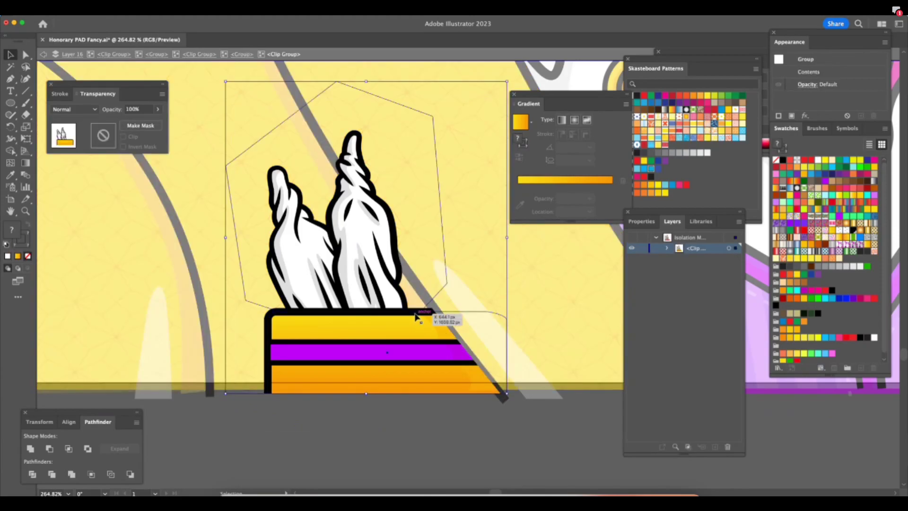
{"action": "double_click", "coordinate": [417, 316]}
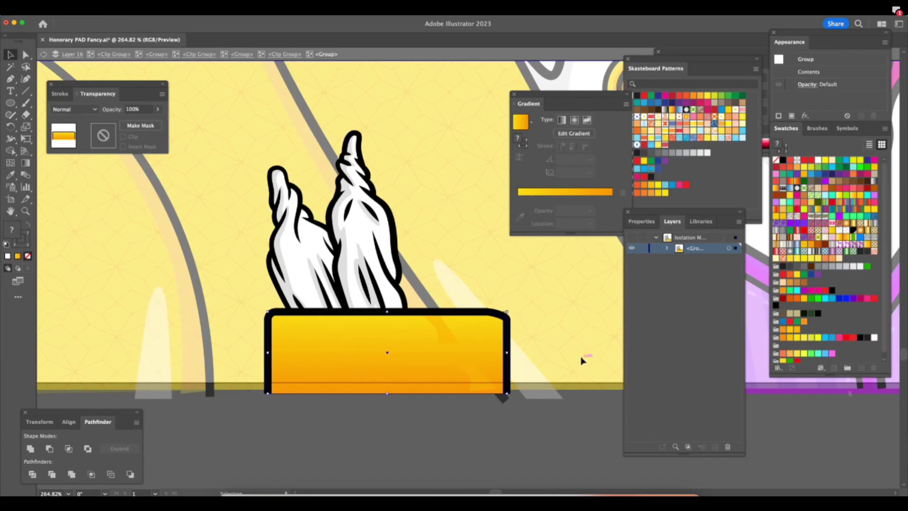
{"action": "left_click", "coordinate": [495, 398]}
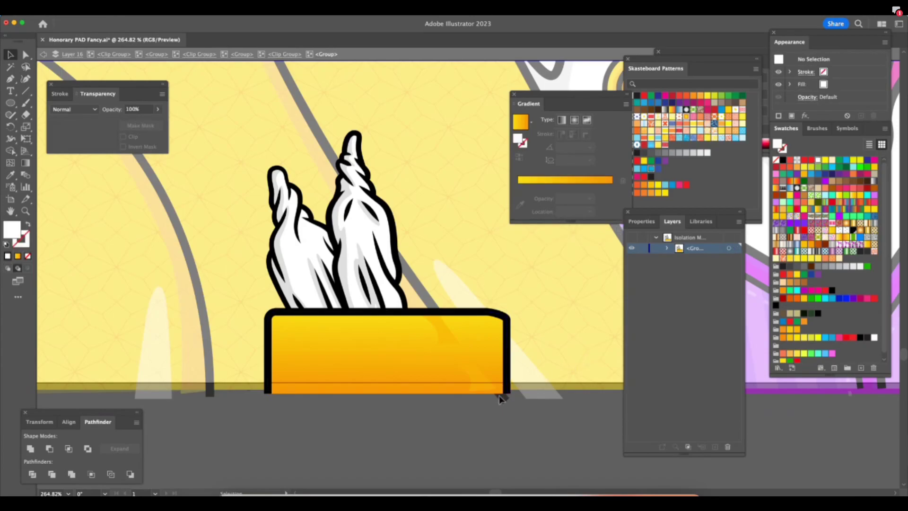
{"action": "left_click", "coordinate": [511, 398]}
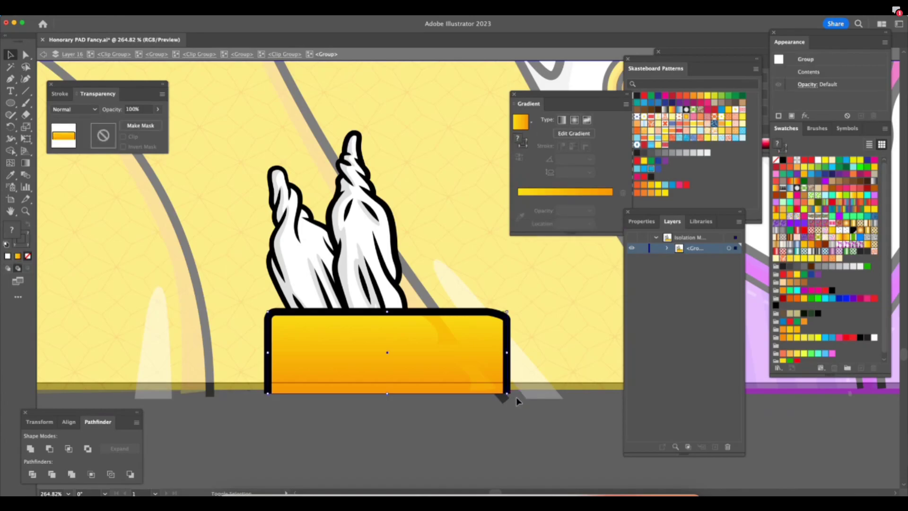
{"action": "key", "text": "super+1"}
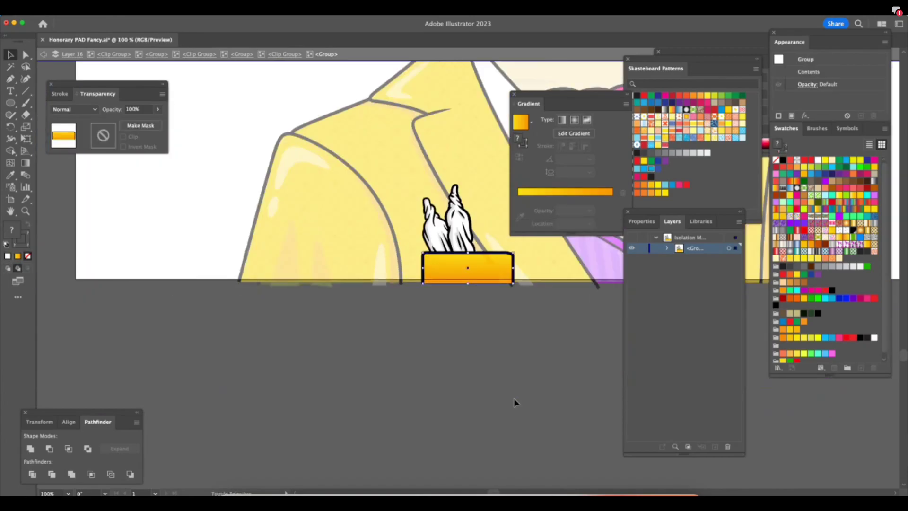
{"action": "double_click", "coordinate": [476, 260]}
{"action": "key", "text": "super+v"}
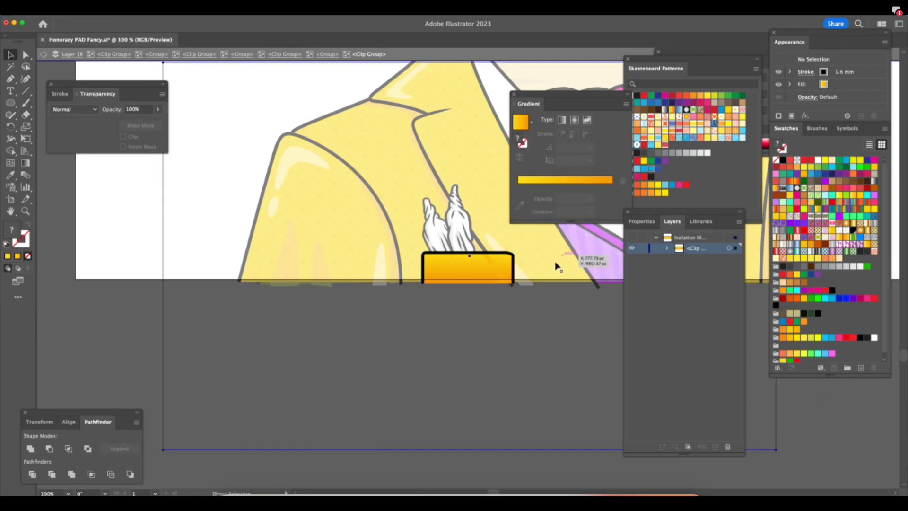
Exit all nested isolation levels back to the document's normal layer view.
{"action": "left_click", "coordinate": [43, 54]}
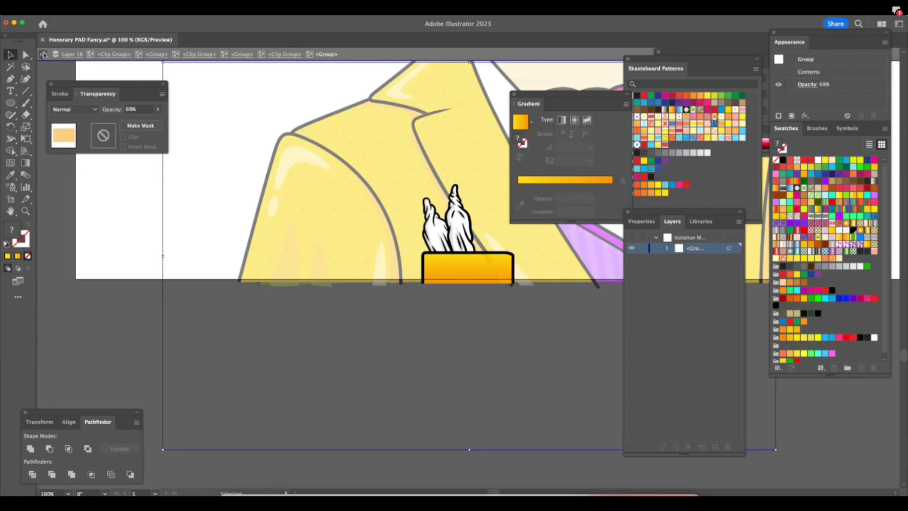
{"action": "left_click", "coordinate": [44, 55]}
{"action": "left_click", "coordinate": [43, 55]}
{"action": "left_click", "coordinate": [43, 54]}
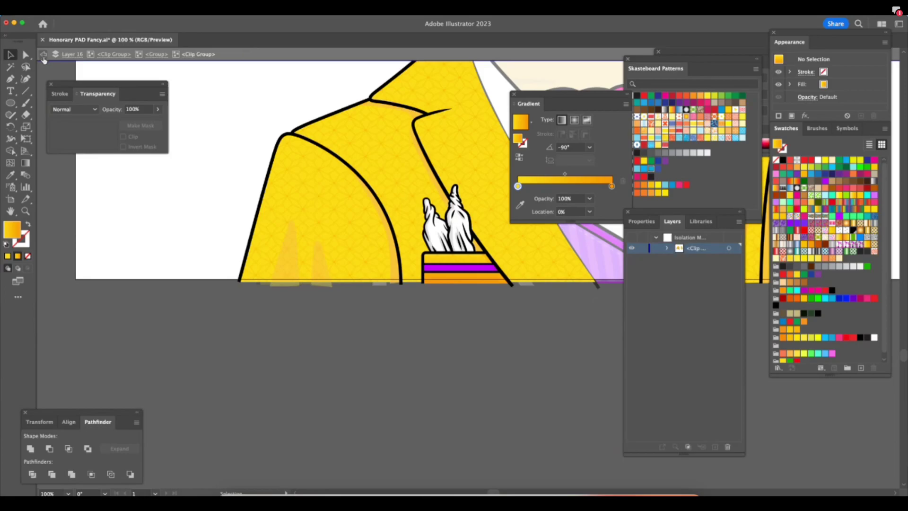
{"action": "left_click", "coordinate": [43, 55]}
{"action": "left_click", "coordinate": [43, 54]}
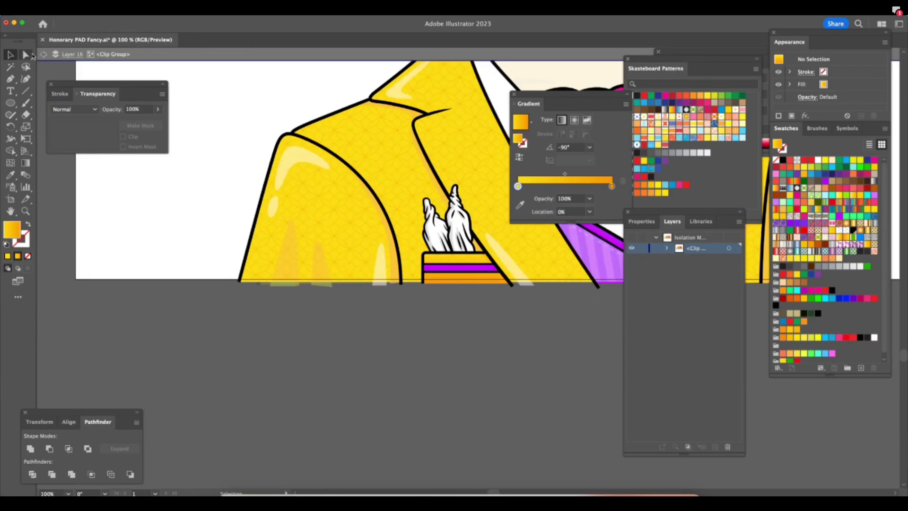
{"action": "left_click", "coordinate": [43, 55]}
{"action": "left_click", "coordinate": [43, 55]}
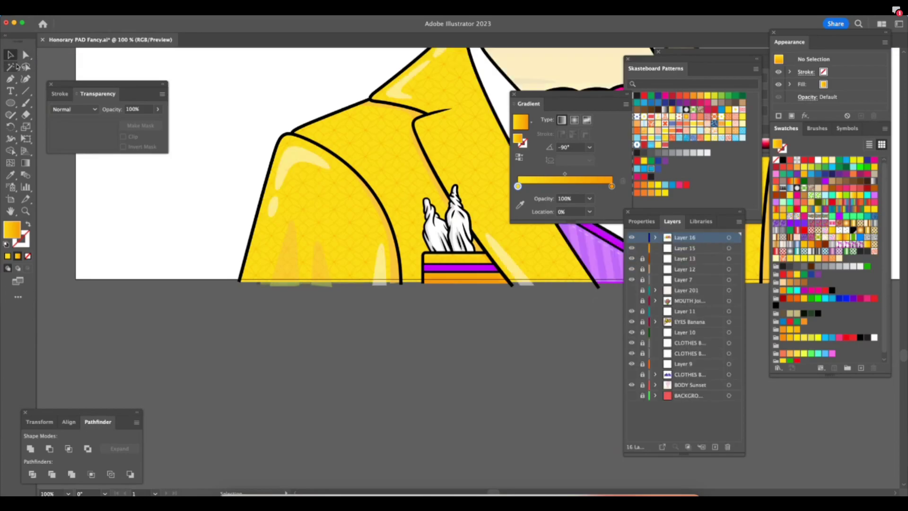
Examine the suit and neck at several magnifications, then inspect the artwork with the floating panels hidden.
{"action": "scroll", "coordinate": [504, 384], "scroll_direction": "right", "scroll_amount": 6}
{"action": "scroll", "coordinate": [504, 384], "scroll_direction": "up", "scroll_amount": 4}
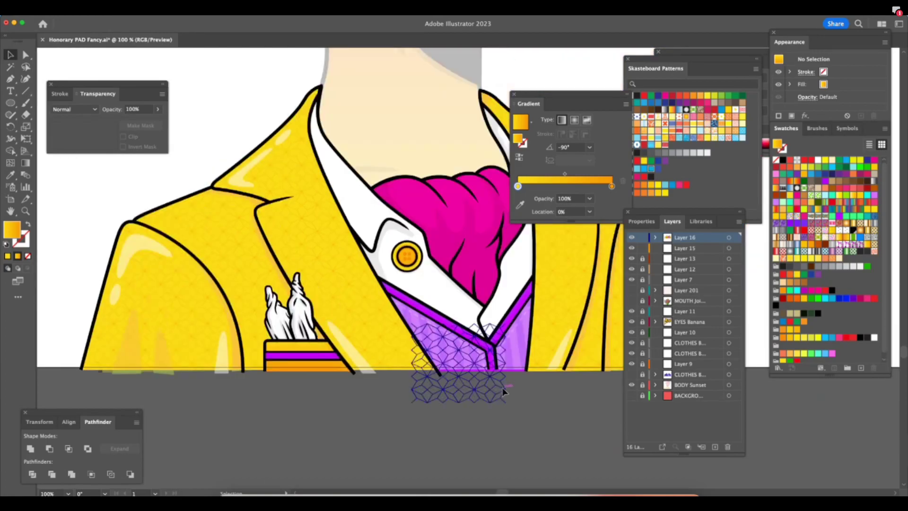
{"action": "key", "text": "super+minus"}
{"action": "key", "text": "super+minus"}
{"action": "key", "text": "super+minus"}
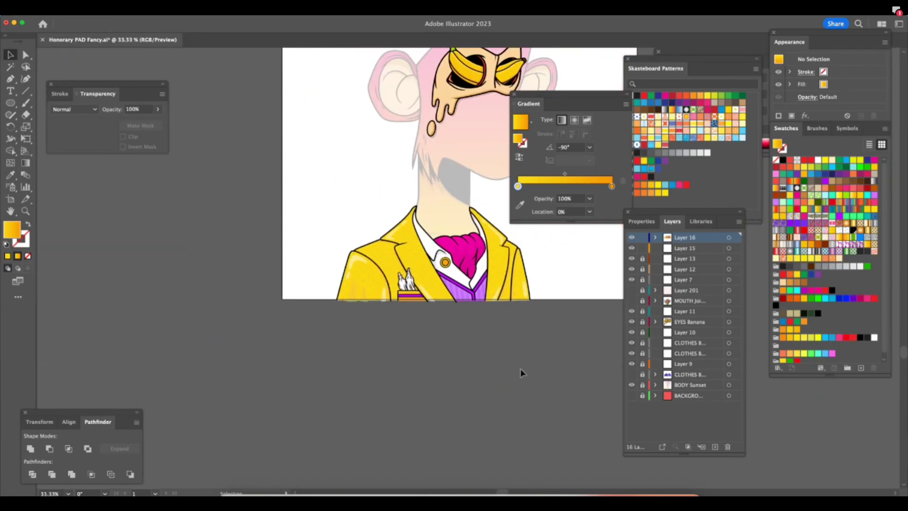
{"action": "scroll", "coordinate": [521, 371], "scroll_direction": "up", "scroll_amount": 4}
{"action": "scroll", "coordinate": [520, 371], "scroll_direction": "right", "scroll_amount": 2}
{"action": "key", "text": "super+plus"}
{"action": "key", "text": "super+plus"}
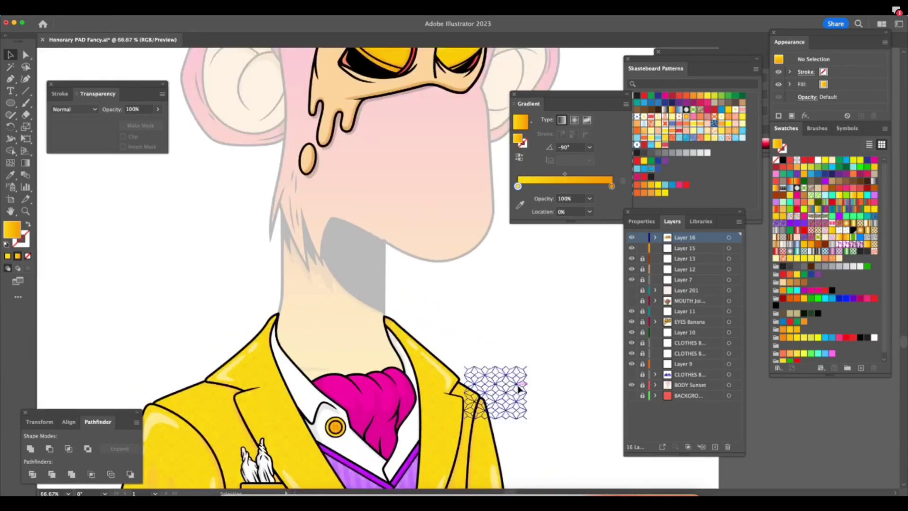
{"action": "scroll", "coordinate": [520, 388], "scroll_direction": "down", "scroll_amount": 3}
{"action": "scroll", "coordinate": [520, 388], "scroll_direction": "left", "scroll_amount": 3}
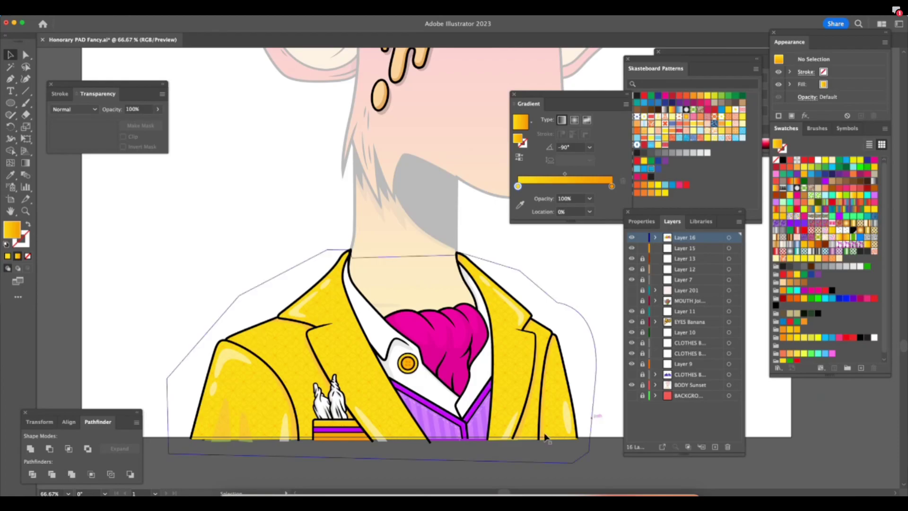
{"action": "key", "text": "shift+Tab"}
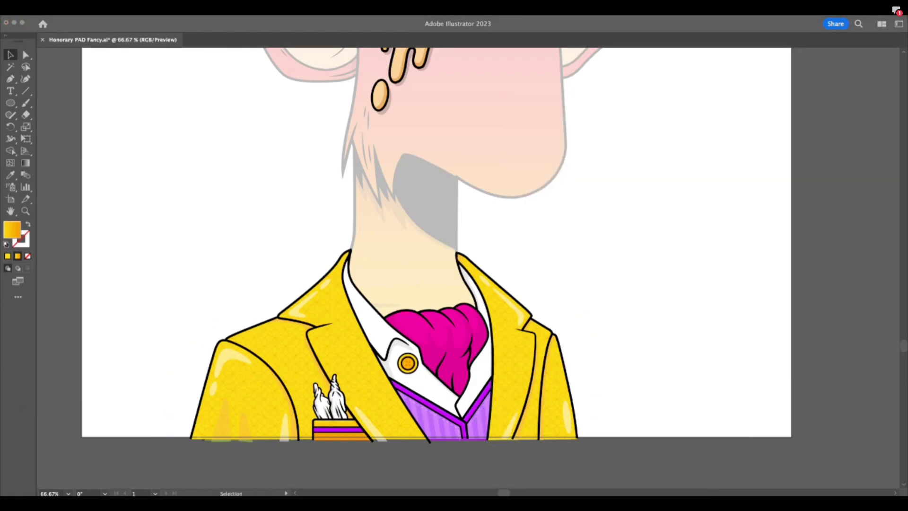
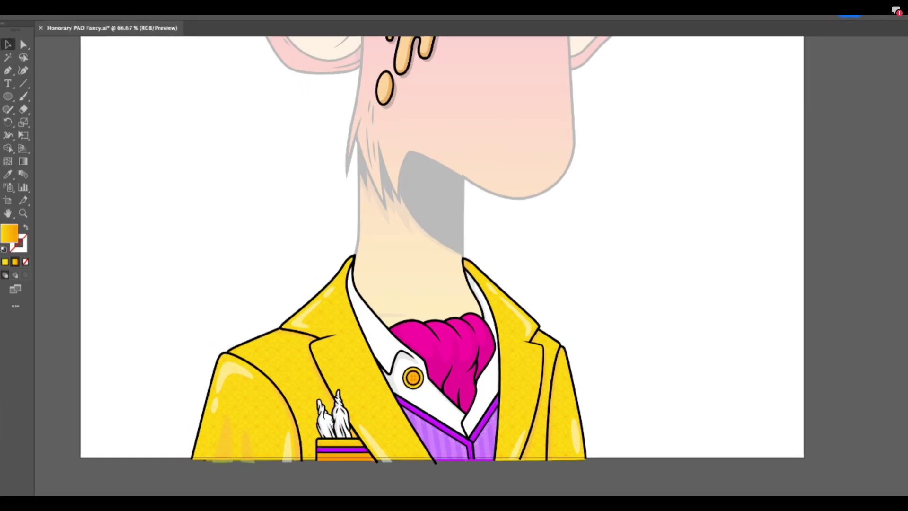
Inspect the breast pocket up close, then select the suit artwork and view it without the floating panels.
{"action": "left_click", "coordinate": [505, 494]}
{"action": "key", "text": "z"}
{"action": "left_click_drag", "start_coordinate": [331, 452], "coordinate": [391, 443]}
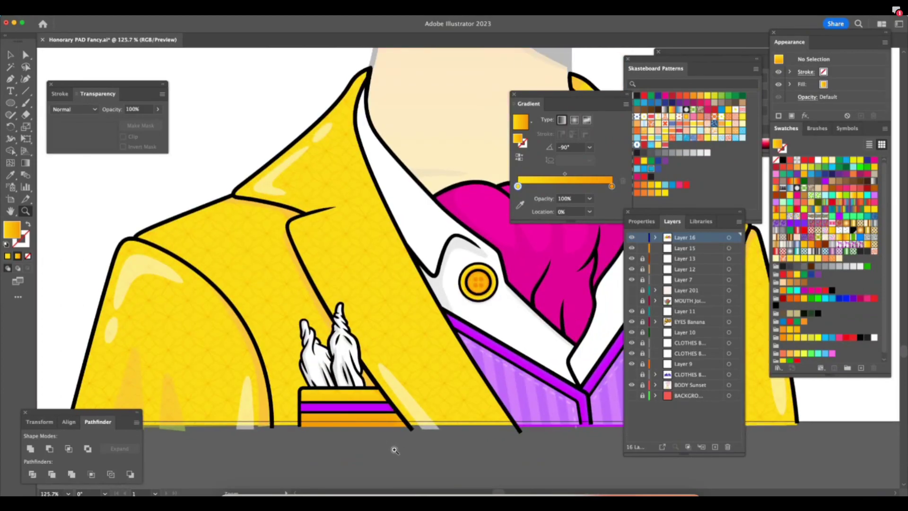
{"action": "left_click_drag", "start_coordinate": [403, 449], "coordinate": [367, 473]}
{"action": "left_click_drag", "start_coordinate": [493, 434], "coordinate": [606, 426]}
{"action": "key", "text": "v"}
{"action": "left_click", "coordinate": [391, 337]}
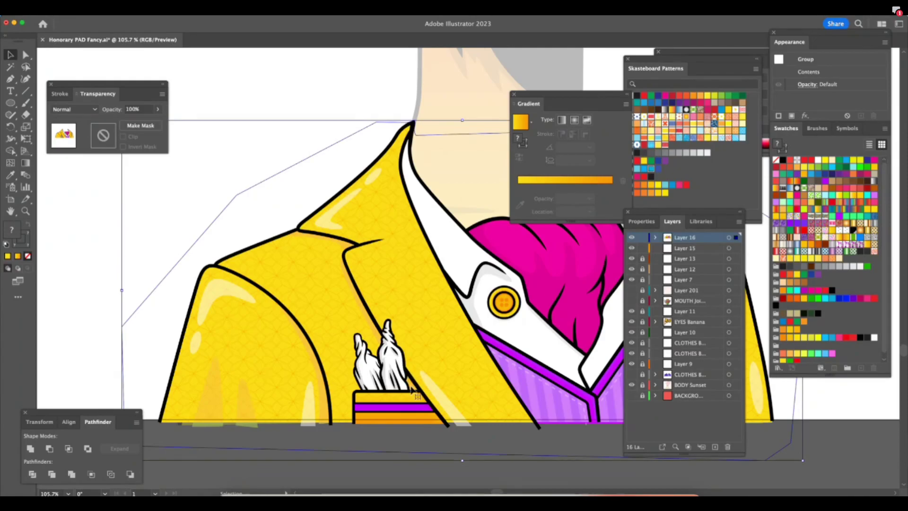
{"action": "key", "text": "Tab"}
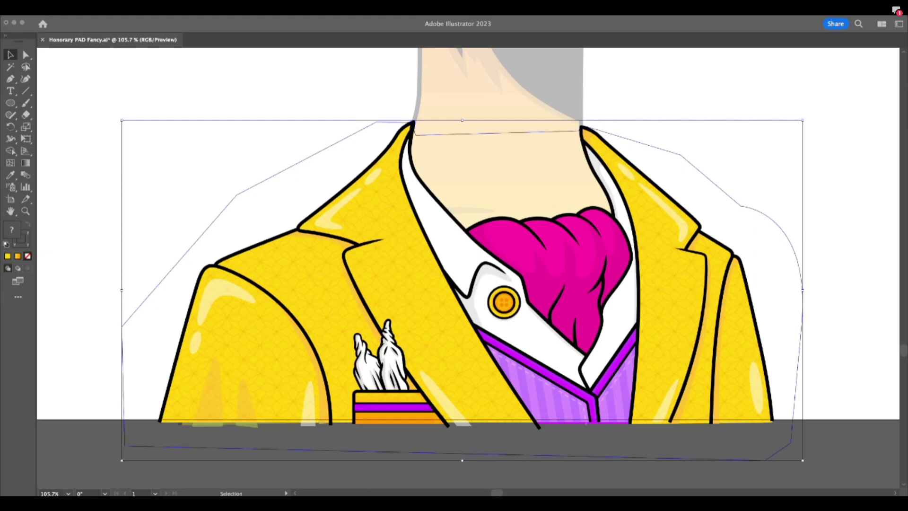
Open Hunter Briefcase Invite.ai, lock every layer except Layer 7 and hide Layer 9 to expose the open briefcase.
{"action": "key", "text": "Tab"}
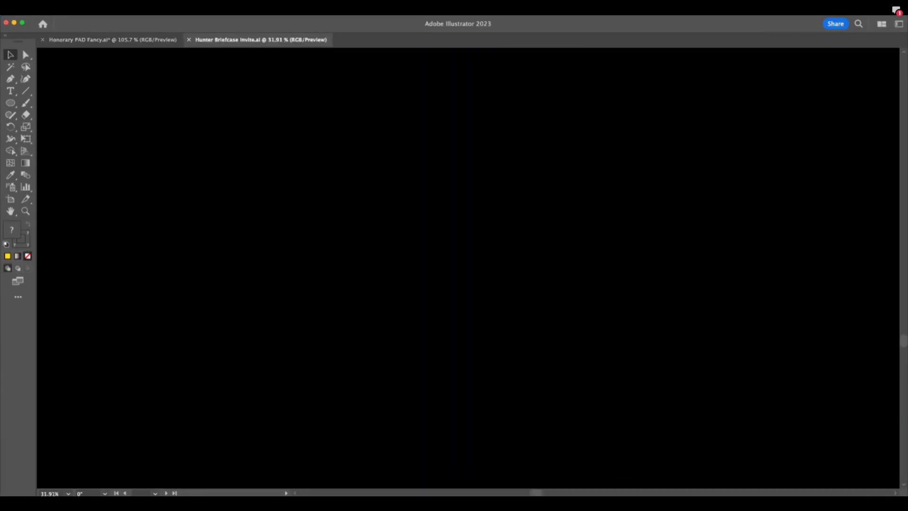
{"action": "key", "text": "Tab"}
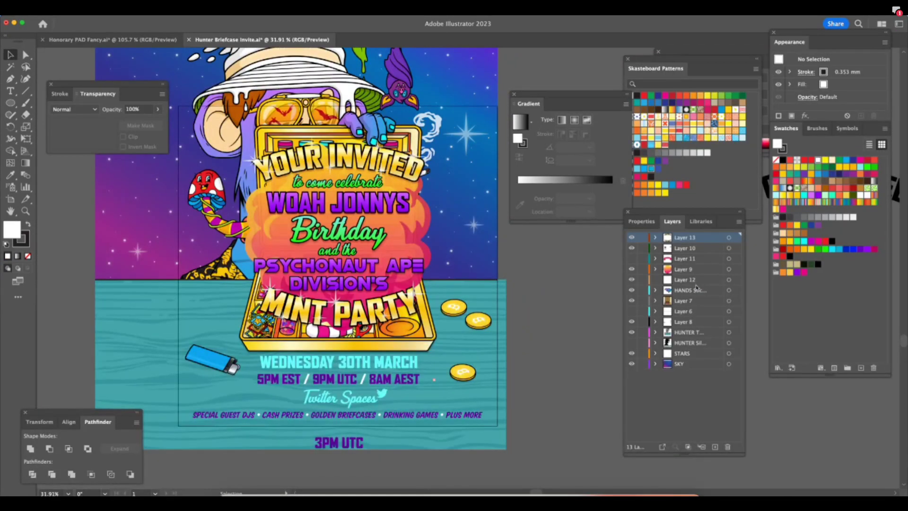
{"action": "left_click", "coordinate": [642, 301], "text": "alt"}
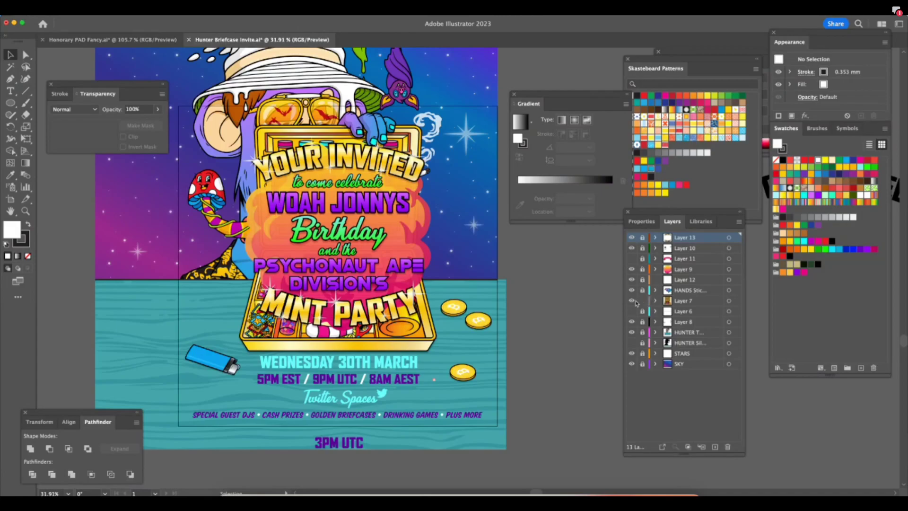
{"action": "left_click", "coordinate": [632, 269]}
Isolate the open briefcase's lower tray group and cut all the green buds out of its compartments.
{"action": "left_click", "coordinate": [341, 299]}
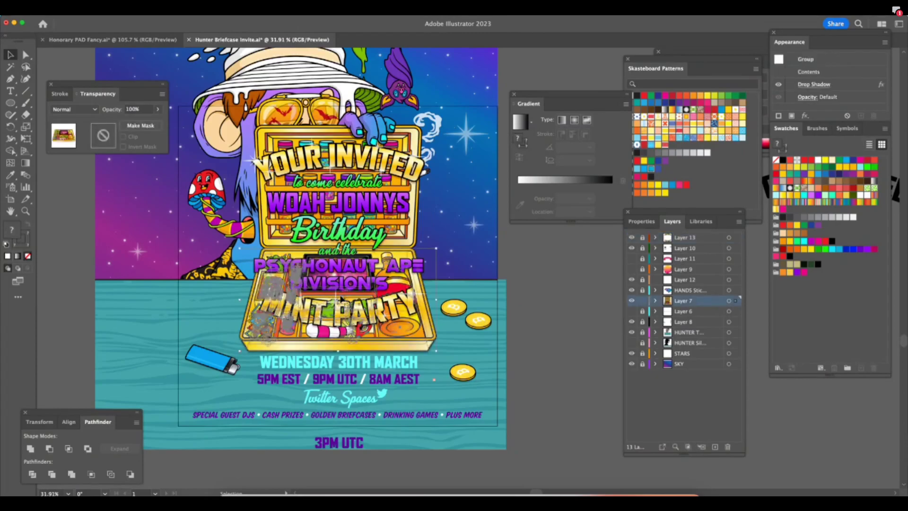
{"action": "double_click", "coordinate": [334, 314]}
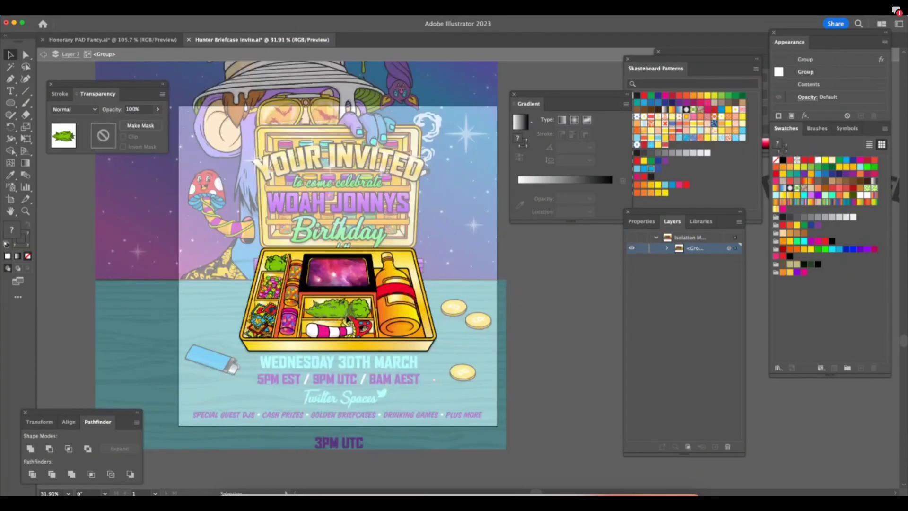
{"action": "left_click", "coordinate": [294, 266]}
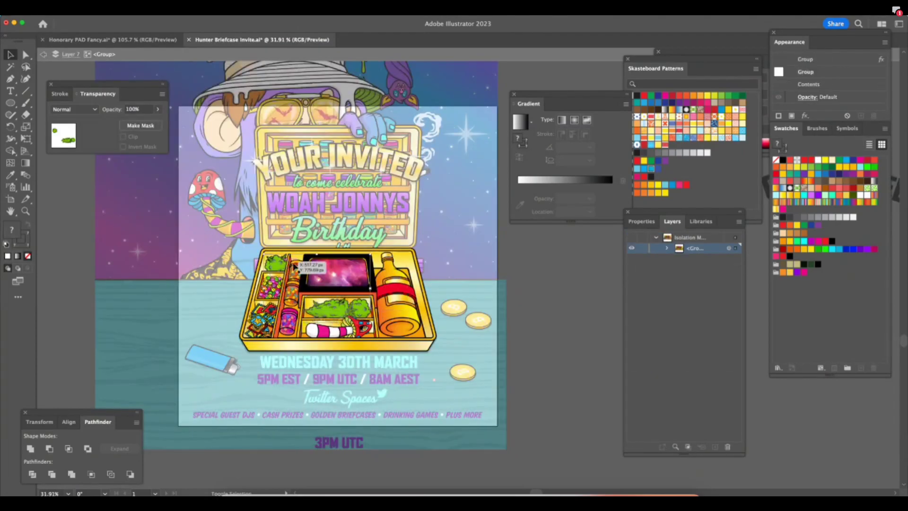
{"action": "left_click", "coordinate": [307, 262], "text": "shift"}
{"action": "key", "text": "Delete"}
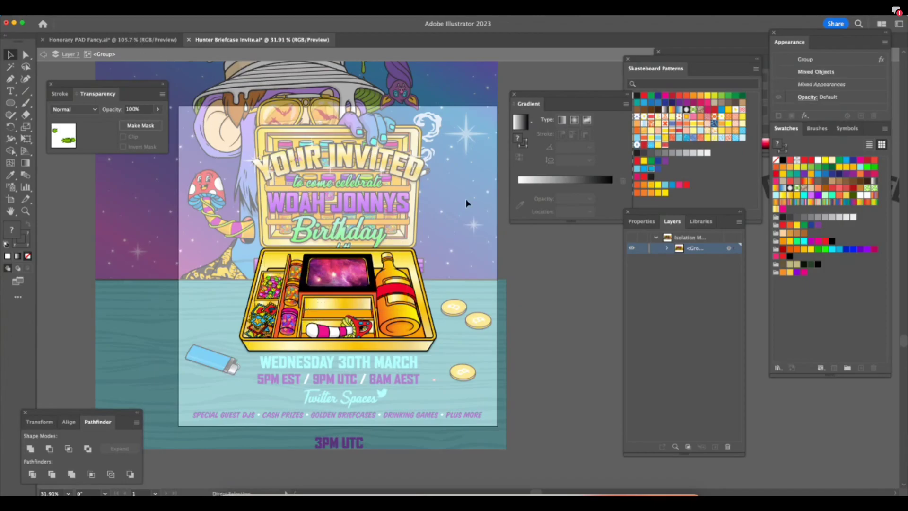
{"action": "key", "text": "v"}
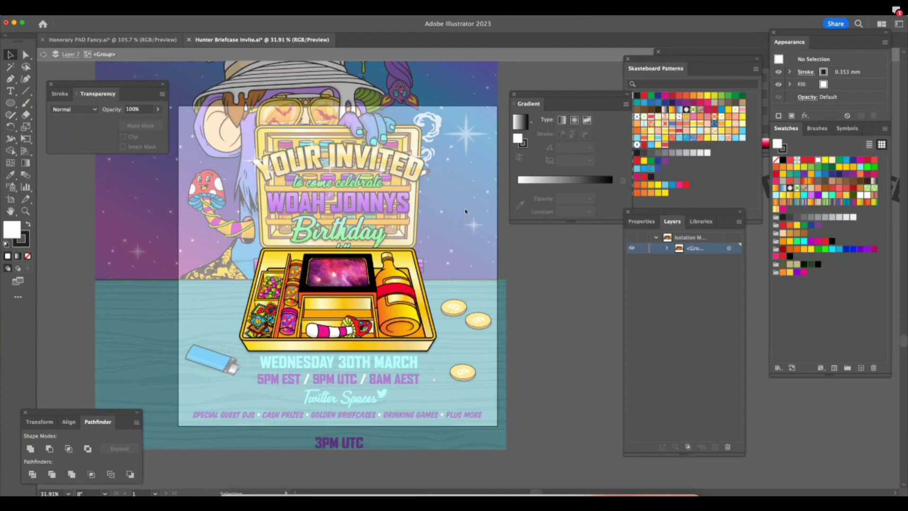
Return to Honorary PAD Fancy.ai and paste the green buds onto Layer 16.
{"action": "left_click", "coordinate": [156, 39]}
{"action": "left_click", "coordinate": [467, 458]}
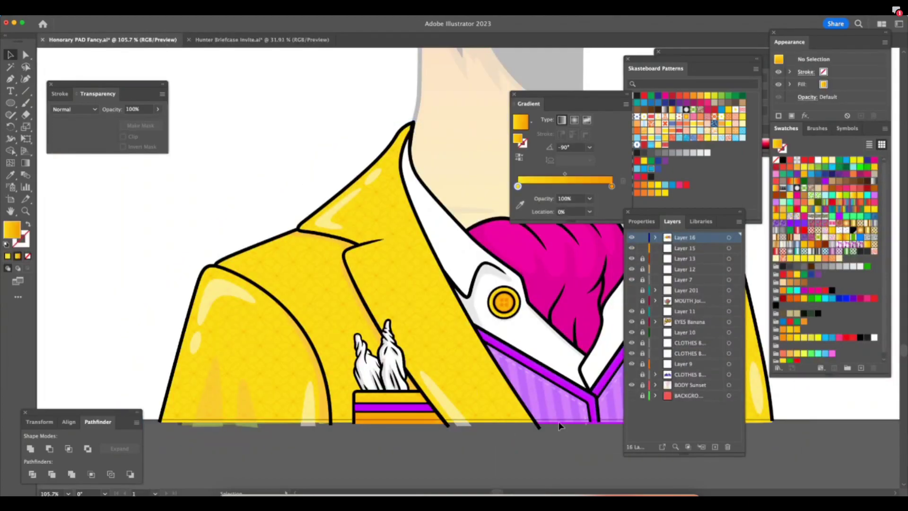
{"action": "key", "text": "super+v"}
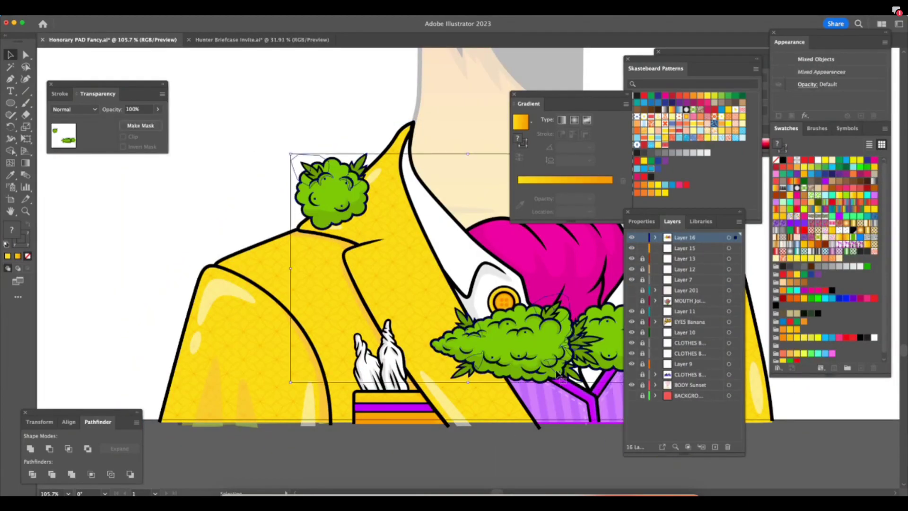
Scale down the pasted buds, angle the long one over the breast pocket and set the round ones apart near the jacket's shoulder.
{"action": "left_click_drag", "start_coordinate": [564, 360], "coordinate": [396, 371]}
{"action": "left_click_drag", "start_coordinate": [476, 164], "coordinate": [398, 219]}
{"action": "left_click", "coordinate": [412, 449]}
{"action": "left_click", "coordinate": [344, 324]}
{"action": "left_click_drag", "start_coordinate": [344, 324], "coordinate": [377, 392]}
{"action": "left_click_drag", "start_coordinate": [379, 304], "coordinate": [127, 290]}
{"action": "mouse_move", "coordinate": [235, 229]}
{"action": "left_mouse_down"}
{"action": "mouse_move", "coordinate": [207, 382]}
{"action": "mouse_move", "coordinate": [260, 229]}
{"action": "mouse_move", "coordinate": [249, 230]}
{"action": "left_mouse_up"}
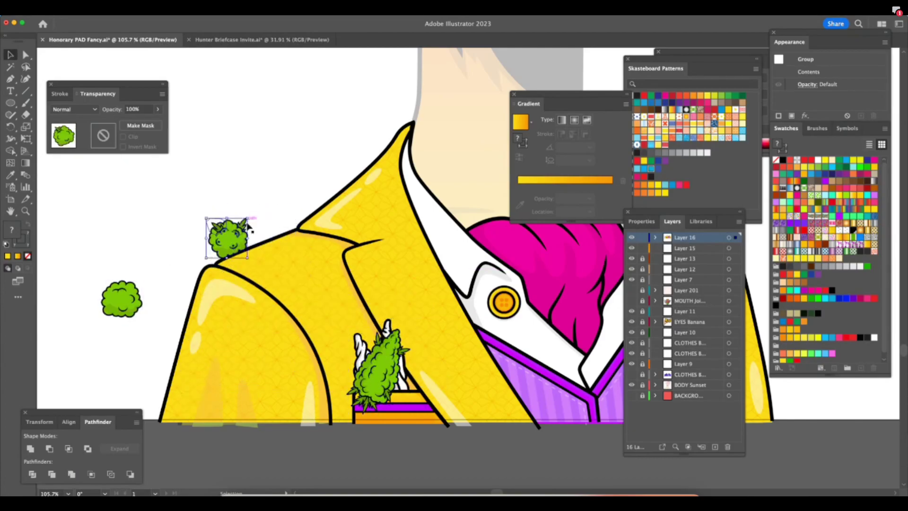
Move the round bud and its loose leaf from the jacket shoulder into the empty white area beside it.
{"action": "left_click", "coordinate": [254, 204], "text": "shift"}
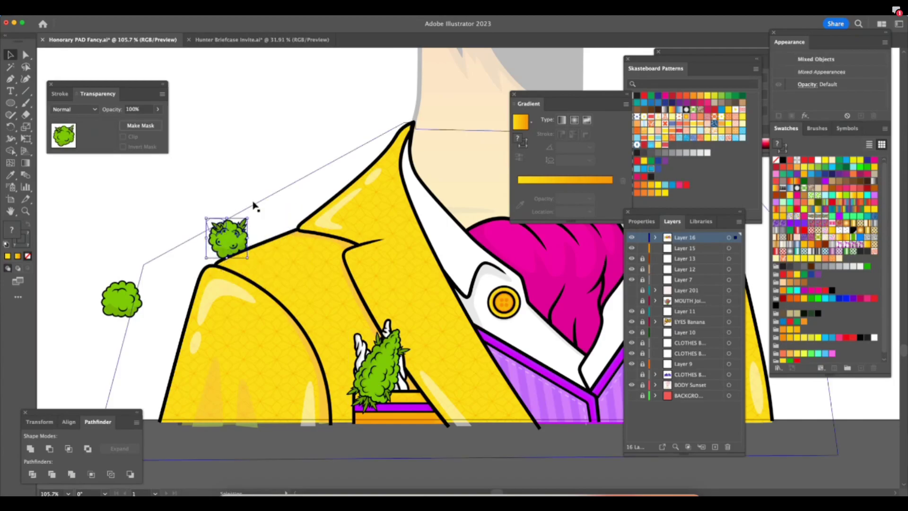
{"action": "left_click", "coordinate": [257, 229]}
{"action": "right_click", "coordinate": [274, 228]}
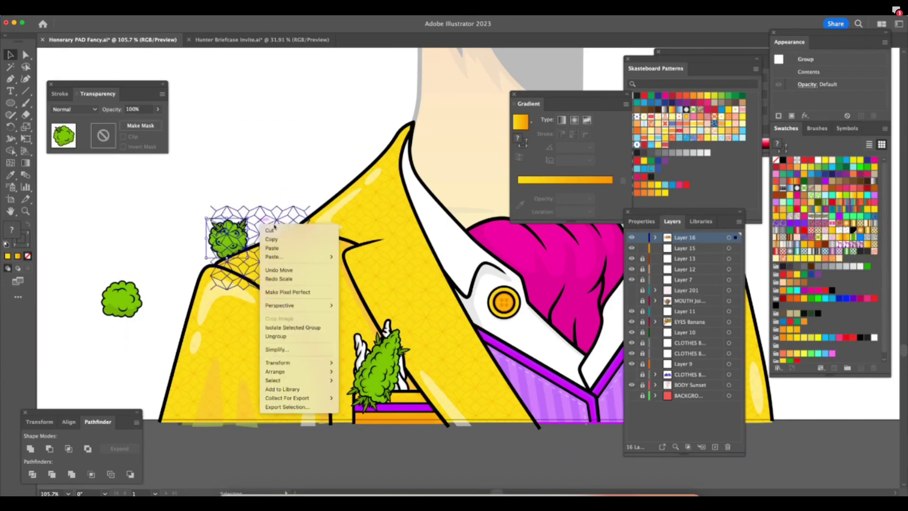
{"action": "left_click", "coordinate": [298, 192]}
{"action": "left_click_drag", "start_coordinate": [248, 227], "coordinate": [167, 207]}
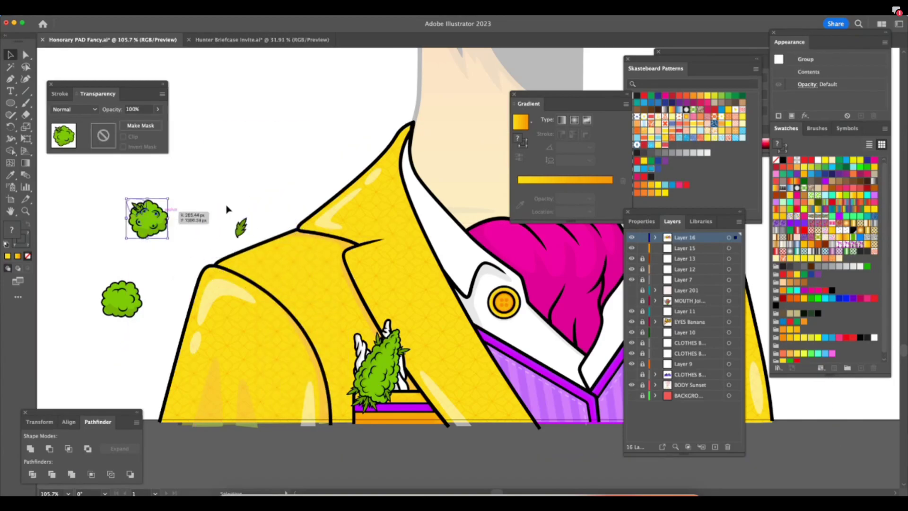
{"action": "left_click_drag", "start_coordinate": [239, 225], "coordinate": [167, 205]}
Cut the long green bud off the breast pocket and isolate the nested jacket group that contains the pocket.
{"action": "left_click", "coordinate": [392, 383]}
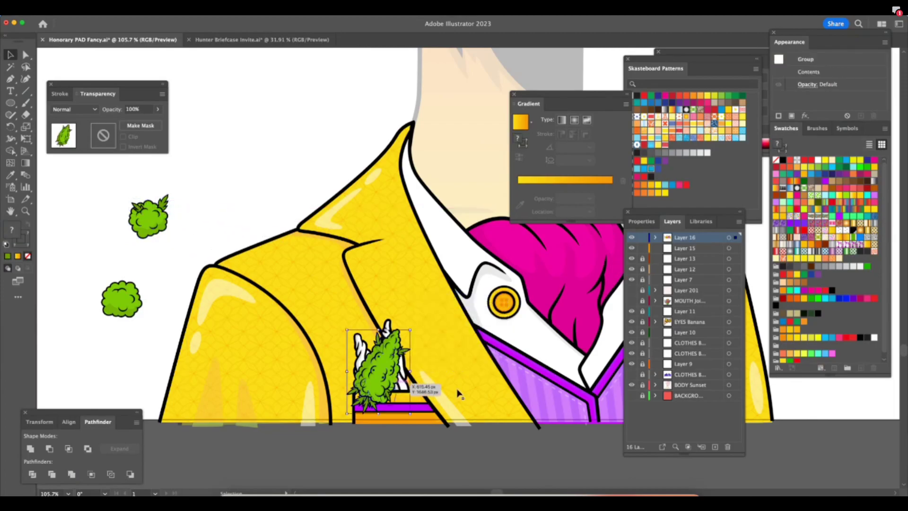
{"action": "key", "text": "Delete"}
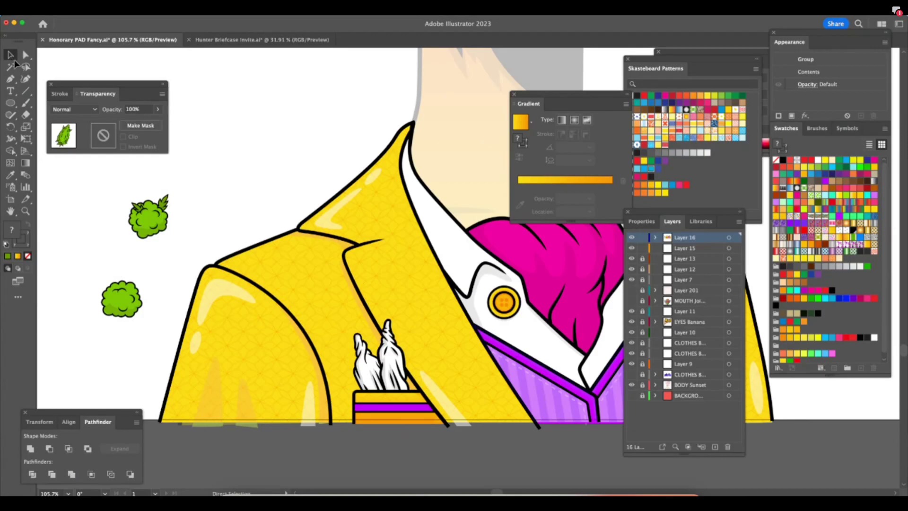
{"action": "left_click", "coordinate": [169, 163]}
{"action": "key", "text": "super+="}
{"action": "left_click", "coordinate": [642, 259], "text": "alt"}
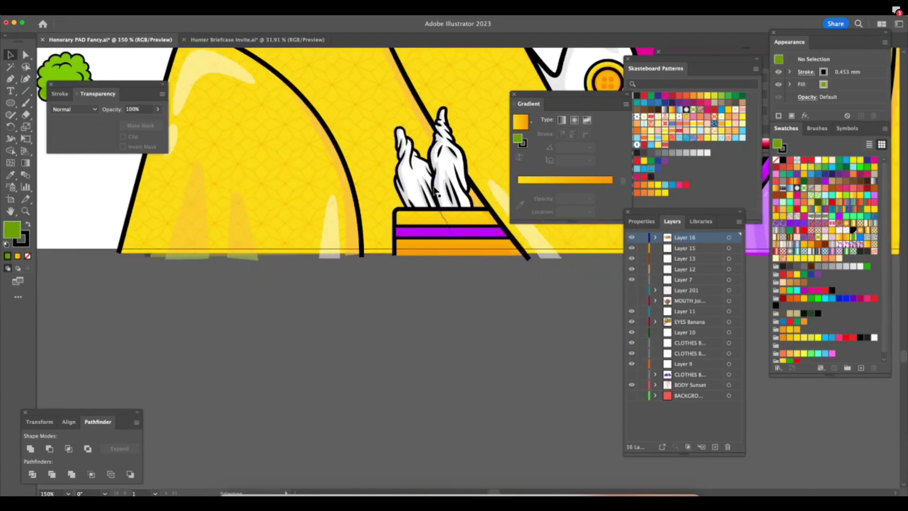
{"action": "double_click", "coordinate": [436, 193]}
{"action": "double_click", "coordinate": [466, 357]}
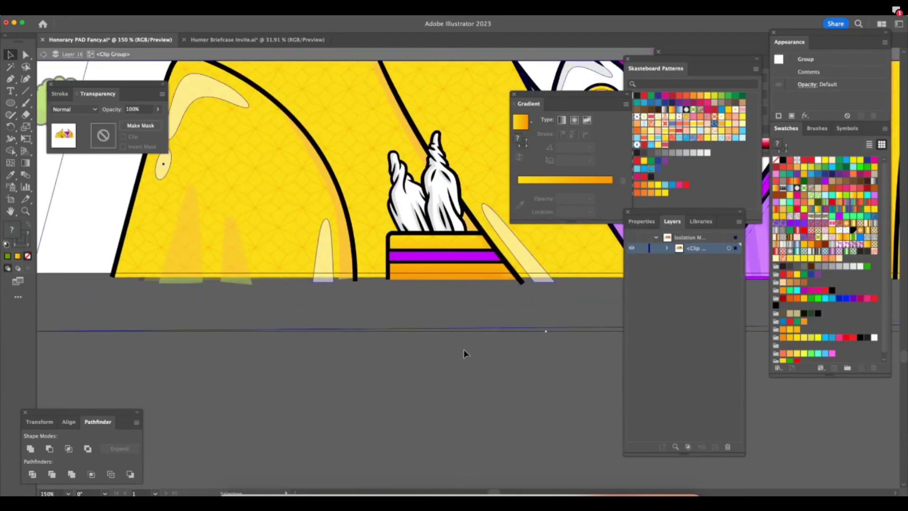
{"action": "scroll", "coordinate": [463, 353], "scroll_direction": "up", "scroll_amount": 5}
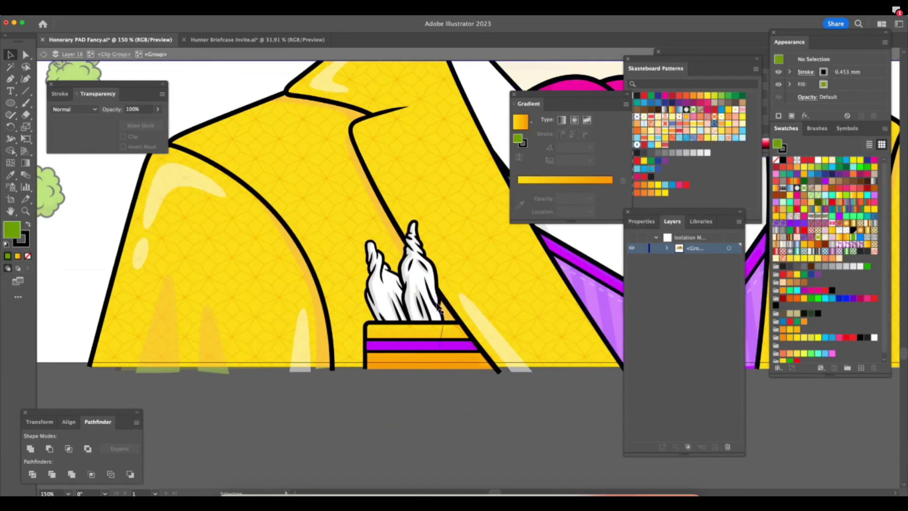
{"action": "double_click", "coordinate": [440, 330]}
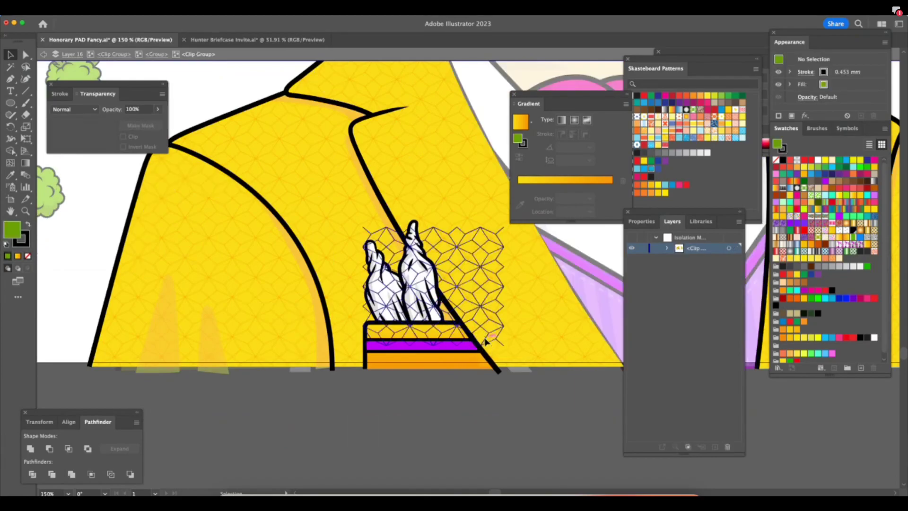
{"action": "scroll", "coordinate": [486, 342], "scroll_direction": "up", "scroll_amount": 3}
{"action": "scroll", "coordinate": [486, 343], "scroll_direction": "right", "scroll_amount": 3}
{"action": "double_click", "coordinate": [391, 334]}
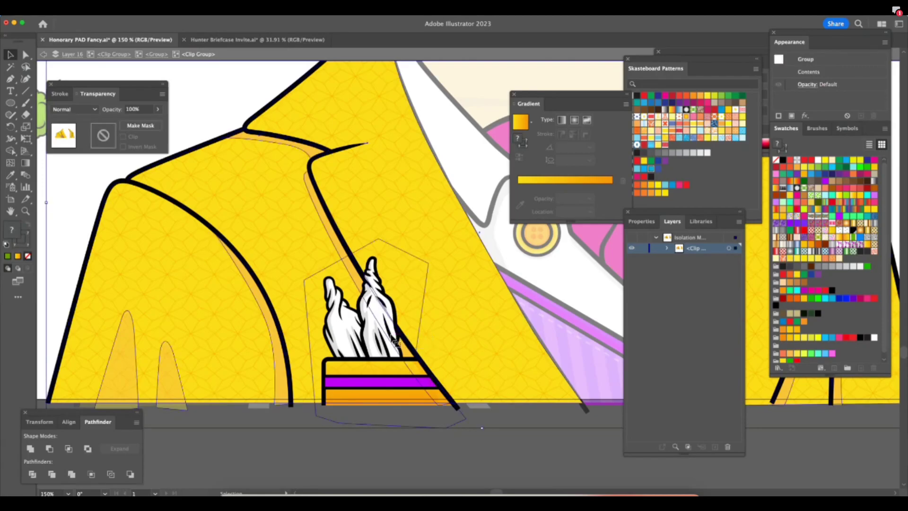
Paste the long bud inside the isolated jacket group and layer it behind the white joints and the breast pocket.
{"action": "left_click", "coordinate": [397, 339]}
{"action": "key", "text": "a"}
{"action": "key", "text": "ctrl+v"}
{"action": "left_click_drag", "start_coordinate": [490, 296], "coordinate": [410, 348]}
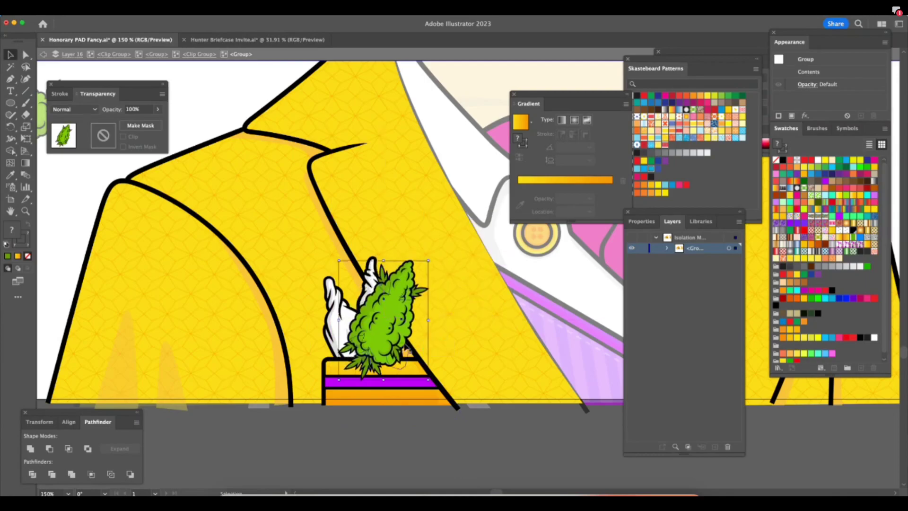
{"action": "key", "text": "ctrl+shift+bracketleft"}
{"action": "key", "text": "ctrl+bracketright"}
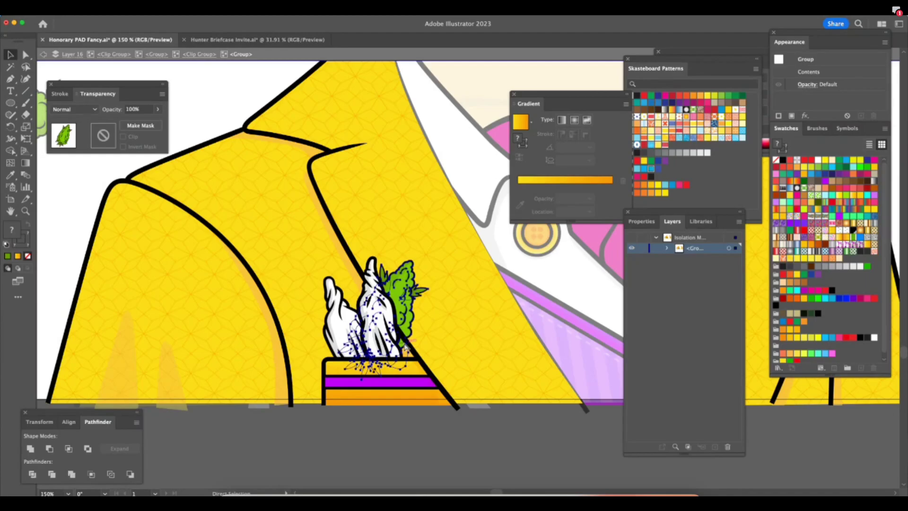
Reposition and rotate the long bud so it leans out of the pocket beside the taller white joint, on the lapel side.
{"action": "mouse_move", "coordinate": [422, 292]}
{"action": "left_mouse_down"}
{"action": "mouse_move", "coordinate": [432, 300]}
{"action": "mouse_move", "coordinate": [421, 307]}
{"action": "mouse_move", "coordinate": [407, 297]}
{"action": "left_mouse_up"}
{"action": "mouse_move", "coordinate": [425, 261]}
{"action": "left_mouse_down"}
{"action": "mouse_move", "coordinate": [363, 252]}
{"action": "mouse_move", "coordinate": [390, 286]}
{"action": "mouse_move", "coordinate": [404, 266]}
{"action": "mouse_move", "coordinate": [424, 270]}
{"action": "left_mouse_up"}
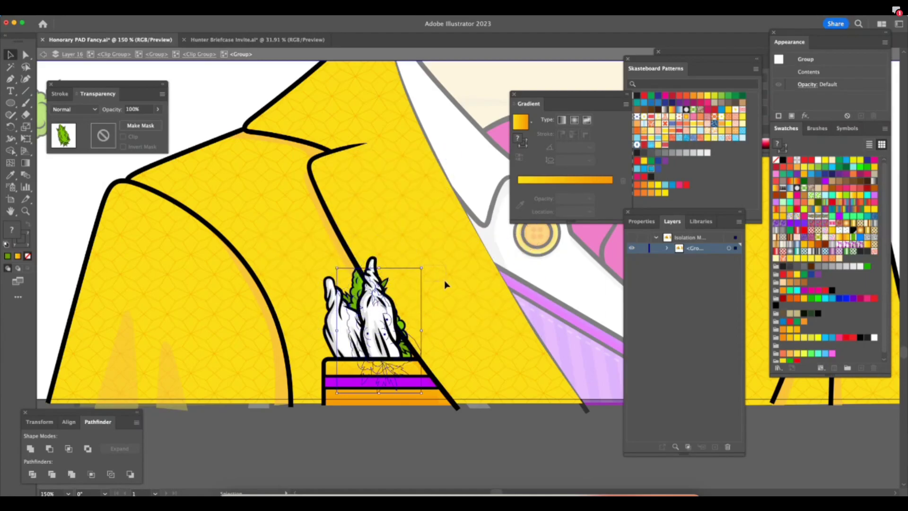
{"action": "left_click", "coordinate": [400, 287]}
{"action": "left_click", "coordinate": [355, 292]}
{"action": "left_click_drag", "start_coordinate": [422, 266], "coordinate": [416, 321]}
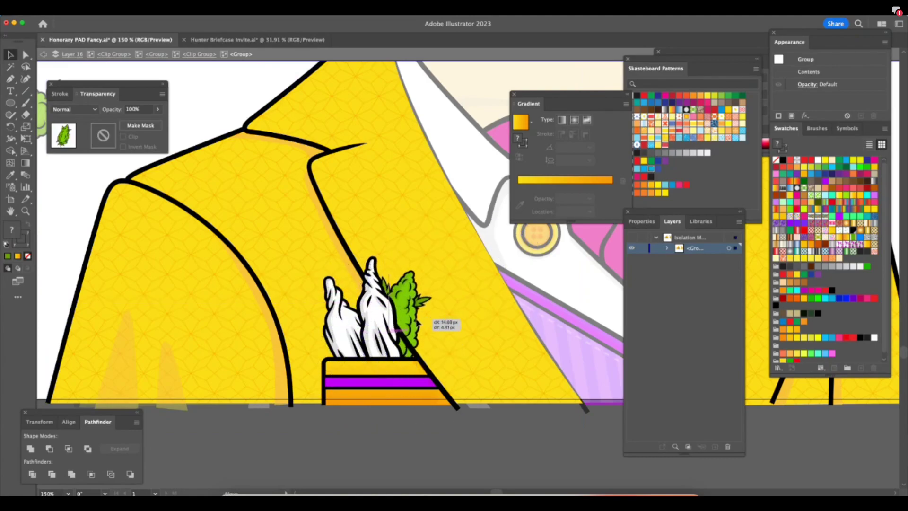
{"action": "mouse_move", "coordinate": [436, 272]}
{"action": "left_mouse_down"}
{"action": "mouse_move", "coordinate": [469, 283]}
{"action": "mouse_move", "coordinate": [441, 275]}
{"action": "mouse_move", "coordinate": [444, 268]}
{"action": "left_mouse_up"}
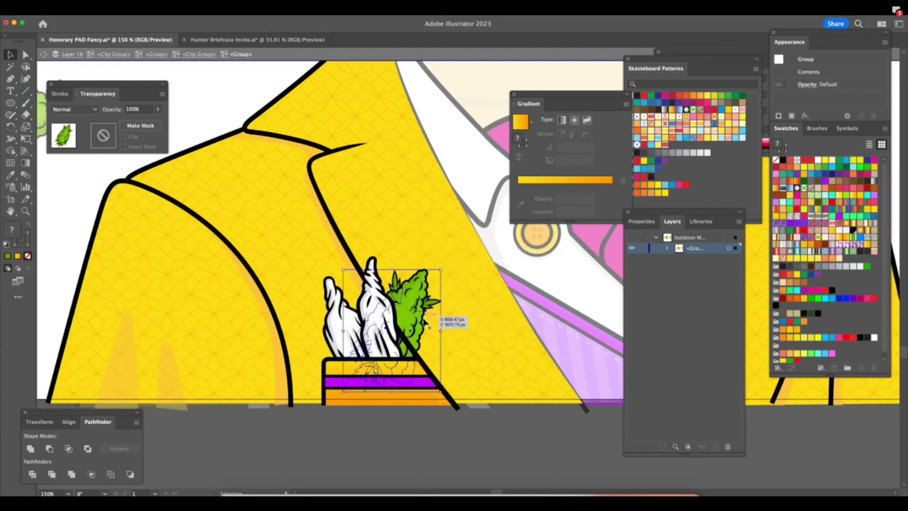
Layer the long lapel outline behind the green bud, leaving the short diagonal segment in front of the pocket's edge.
{"action": "left_click", "coordinate": [456, 409]}
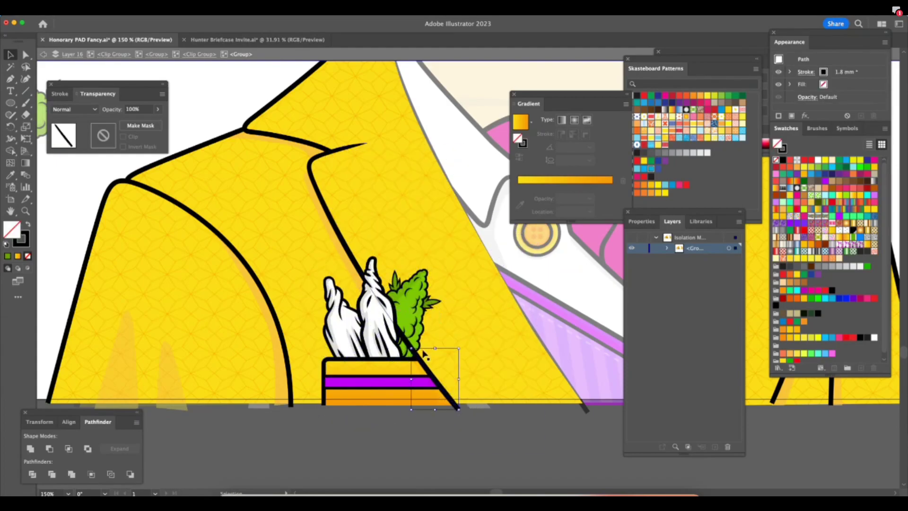
{"action": "mouse_move", "coordinate": [431, 371]}
{"action": "left_mouse_down"}
{"action": "mouse_move", "coordinate": [450, 349]}
{"action": "mouse_move", "coordinate": [428, 370]}
{"action": "mouse_move", "coordinate": [568, 343]}
{"action": "left_mouse_up"}
{"action": "key", "text": "z"}
{"action": "key", "text": "a"}
{"action": "left_click_drag", "start_coordinate": [368, 328], "coordinate": [392, 297]}
{"action": "key", "text": "v"}
{"action": "key", "text": "ctrl+z"}
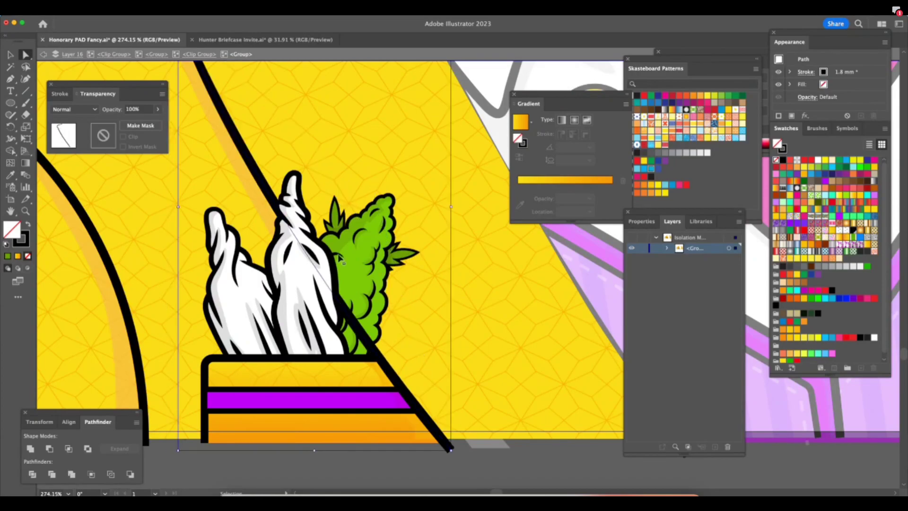
{"action": "key", "text": "ctrl+shift+["}
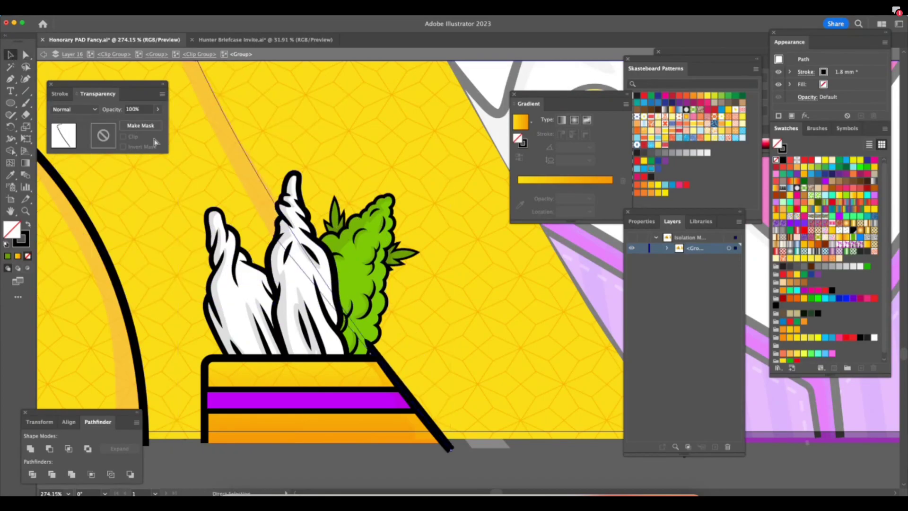
{"action": "key", "text": "ctrl+]"}
{"action": "key", "text": "v"}
{"action": "left_click", "coordinate": [25, 54]}
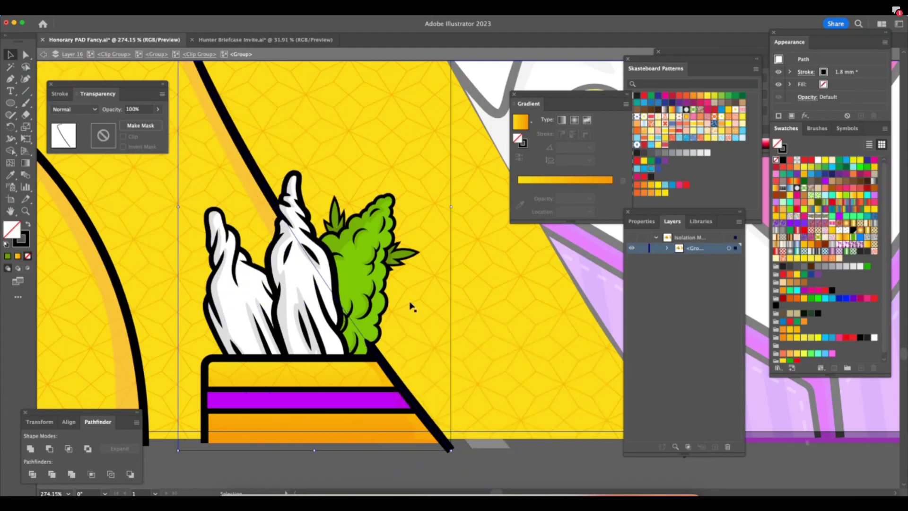
Isolate the nested clip groups inside the breast pocket down to the group holding the two white joints.
{"action": "scroll", "coordinate": [473, 378], "scroll_direction": "down", "scroll_amount": 6}
{"action": "key", "text": "z"}
{"action": "left_click_drag", "start_coordinate": [520, 354], "coordinate": [591, 364]}
{"action": "left_click_drag", "start_coordinate": [495, 369], "coordinate": [554, 369]}
{"action": "left_click", "coordinate": [10, 55]}
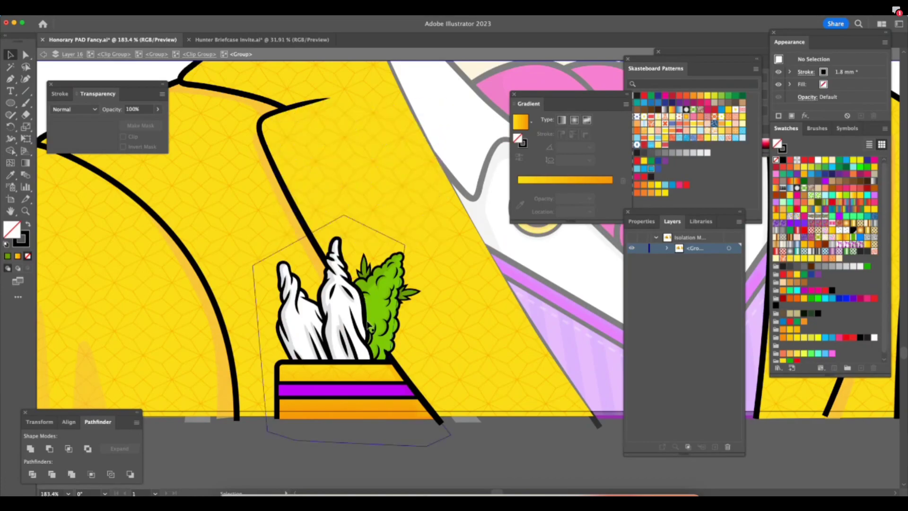
{"action": "left_click", "coordinate": [367, 319]}
{"action": "double_click", "coordinate": [368, 327]}
{"action": "left_click", "coordinate": [367, 328]}
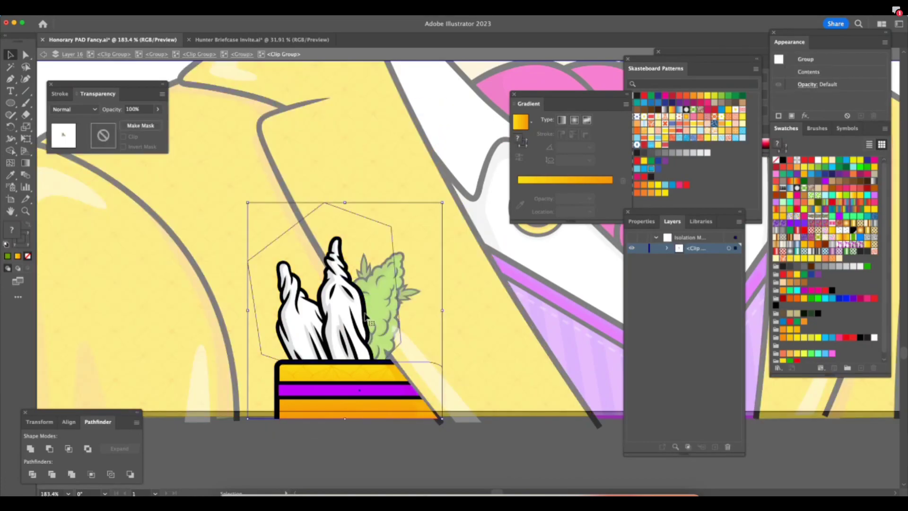
{"action": "double_click", "coordinate": [366, 322]}
{"action": "left_click", "coordinate": [365, 320]}
{"action": "double_click", "coordinate": [367, 324]}
{"action": "left_click", "coordinate": [367, 326]}
{"action": "double_click", "coordinate": [367, 326]}
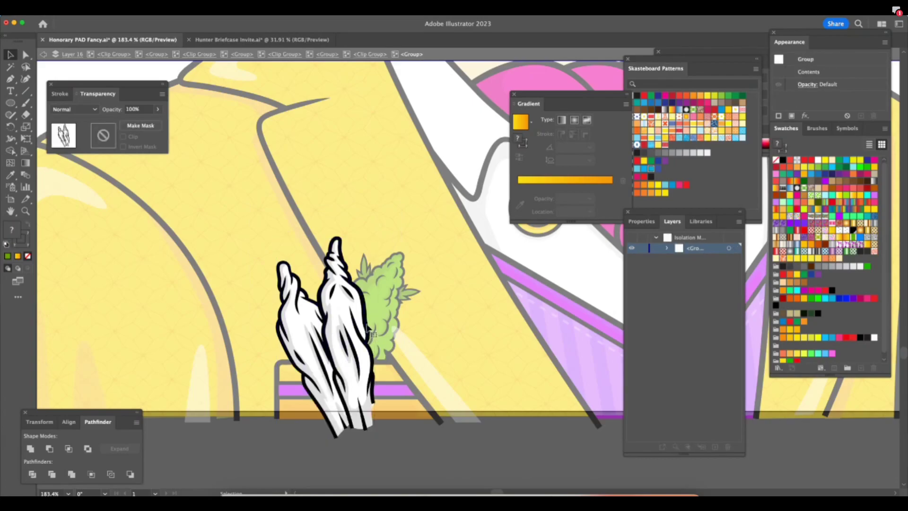
Reposition the taller white joint and rotate it slightly clockwise, raising its tip beside the green bud.
{"action": "left_click_drag", "start_coordinate": [367, 326], "coordinate": [356, 324]}
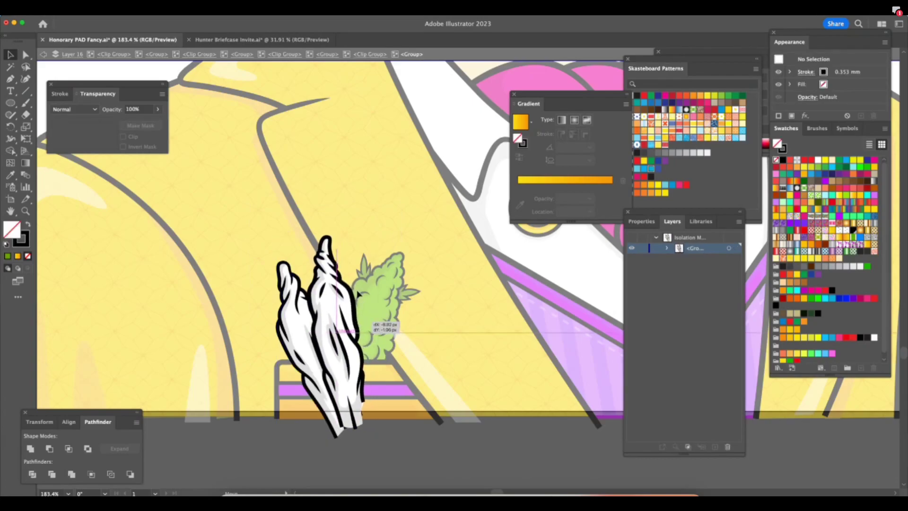
{"action": "left_click_drag", "start_coordinate": [358, 294], "coordinate": [357, 293]}
{"action": "left_click_drag", "start_coordinate": [367, 256], "coordinate": [378, 238]}
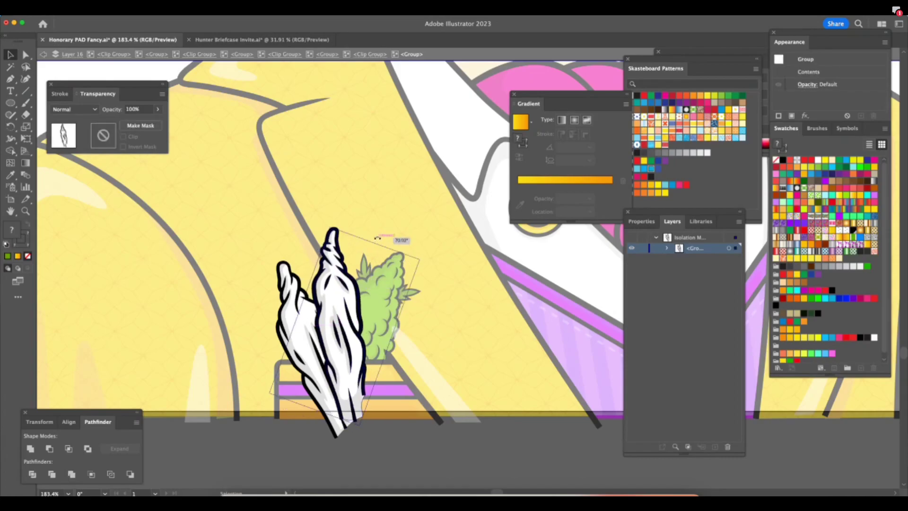
{"action": "left_click_drag", "start_coordinate": [350, 278], "coordinate": [357, 280]}
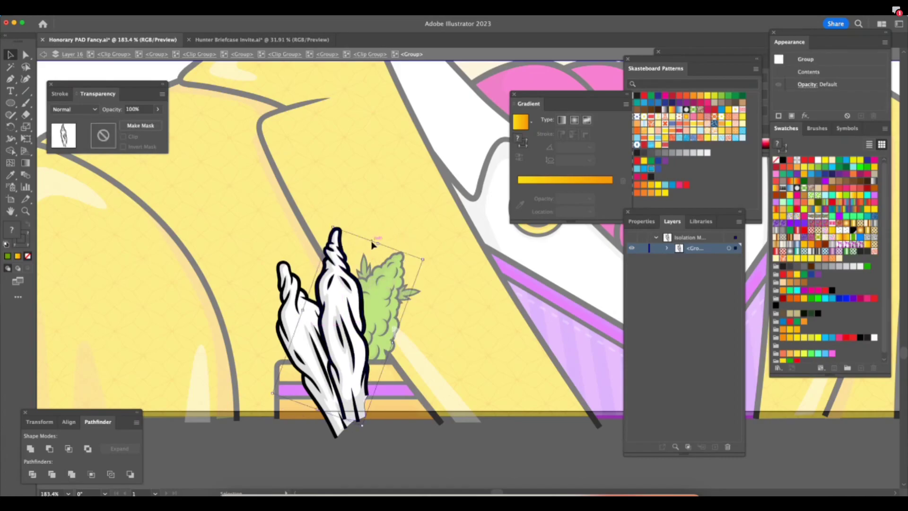
{"action": "left_click_drag", "start_coordinate": [384, 241], "coordinate": [381, 241]}
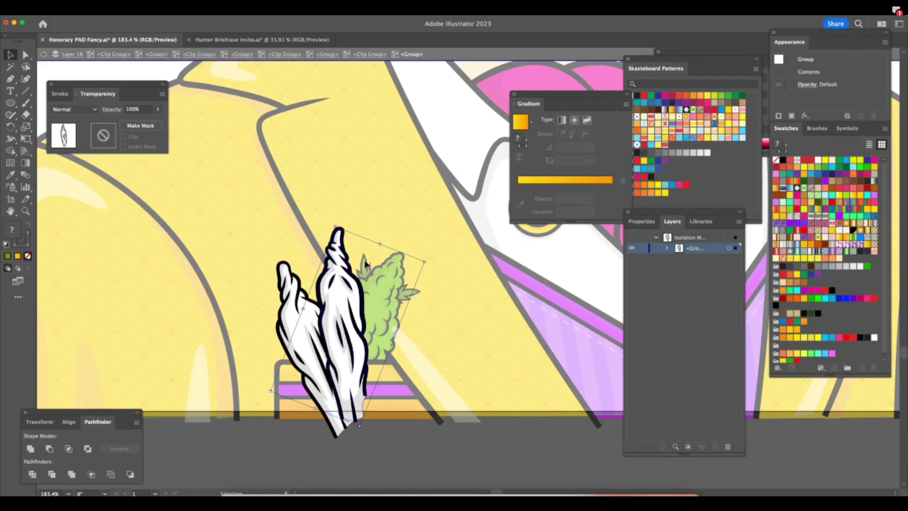
{"action": "key", "text": "a"}
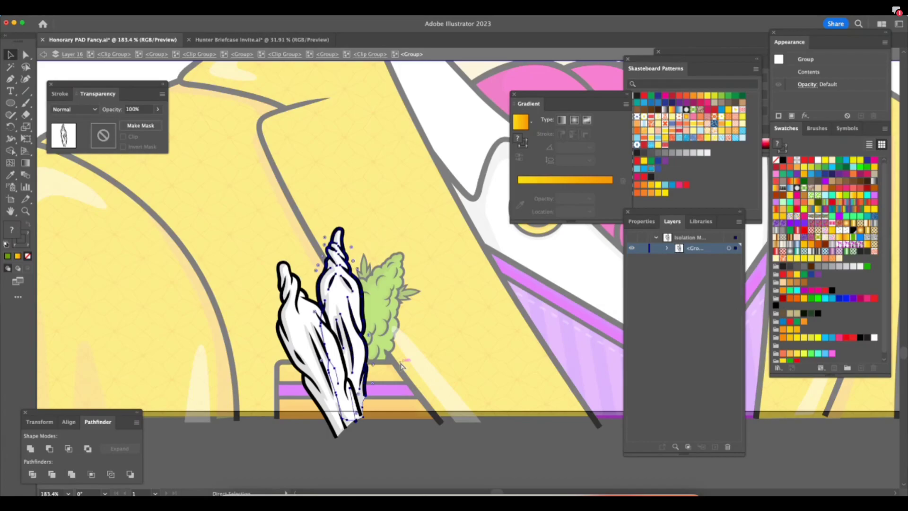
{"action": "key", "text": "v"}
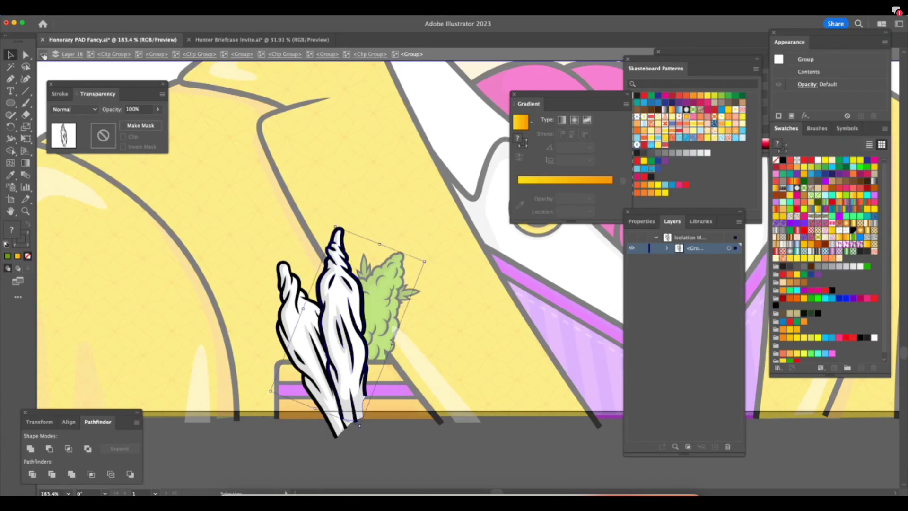
Exit all the nested isolation groups back to the full Layer 16 artwork.
{"action": "left_click", "coordinate": [44, 55]}
{"action": "left_click", "coordinate": [43, 55]}
{"action": "left_click", "coordinate": [43, 55]}
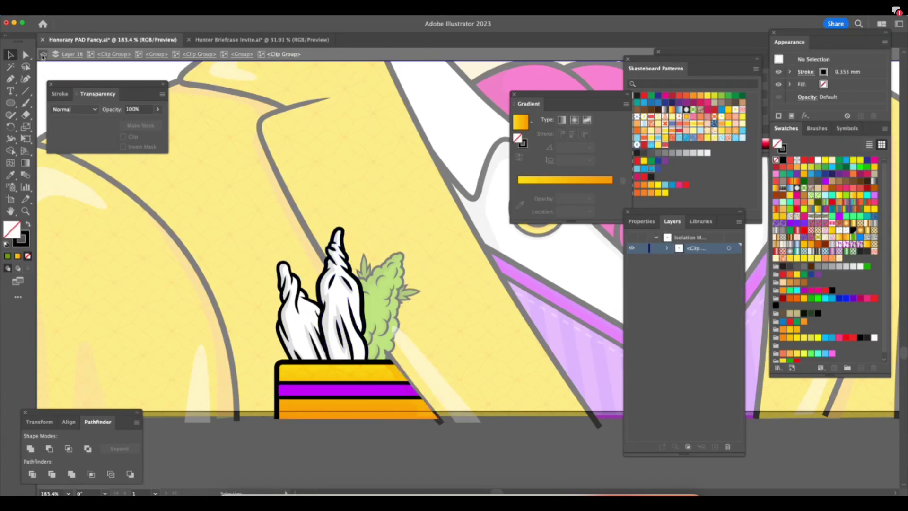
{"action": "left_click", "coordinate": [43, 55]}
{"action": "left_click", "coordinate": [42, 55]}
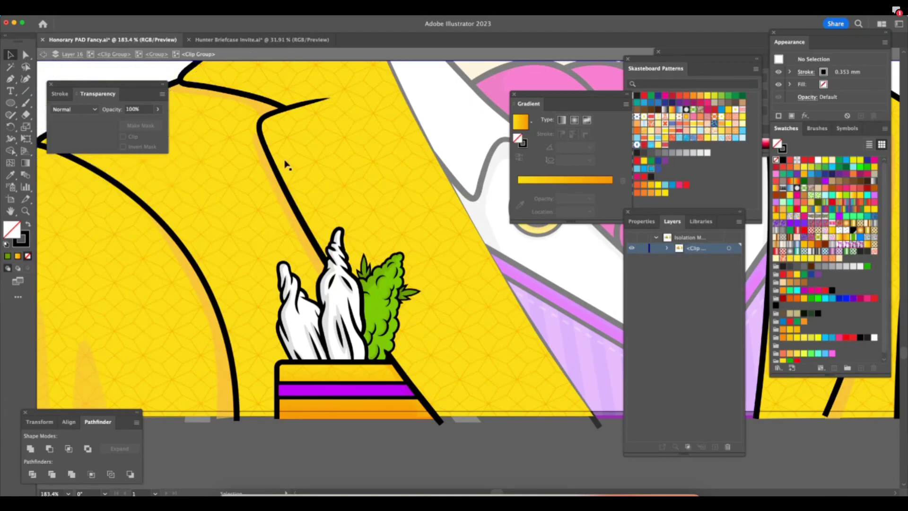
{"action": "scroll", "coordinate": [491, 273], "scroll_direction": "left", "scroll_amount": 1}
{"action": "scroll", "coordinate": [491, 273], "scroll_direction": "up", "scroll_amount": 1}
{"action": "scroll", "coordinate": [489, 270], "scroll_direction": "up", "scroll_amount": 3}
{"action": "scroll", "coordinate": [488, 271], "scroll_direction": "left", "scroll_amount": 4}
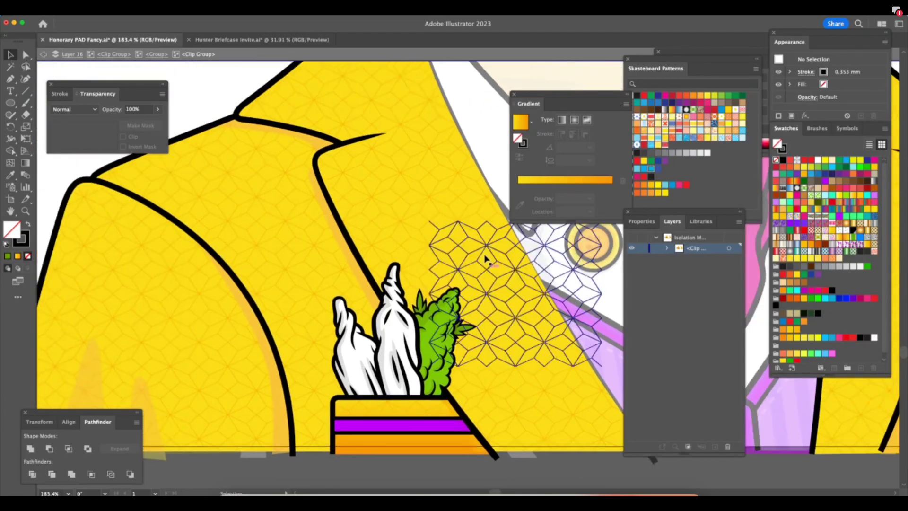
{"action": "left_click", "coordinate": [43, 55]}
{"action": "left_click", "coordinate": [44, 55]}
{"action": "left_click", "coordinate": [43, 55]}
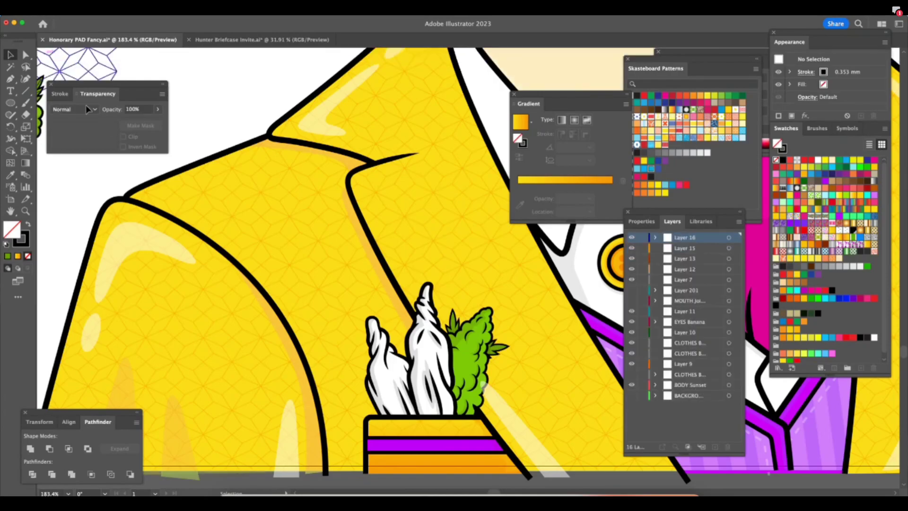
Clear the Transparency panel from over the spare buds and cut the upper round bud together with its leaves.
{"action": "left_click_drag", "start_coordinate": [74, 85], "coordinate": [249, 64]}
{"action": "scroll", "coordinate": [72, 119], "scroll_direction": "left", "scroll_amount": 4}
{"action": "scroll", "coordinate": [72, 119], "scroll_direction": "up", "scroll_amount": 1}
{"action": "left_click", "coordinate": [151, 106]}
{"action": "left_click_drag", "start_coordinate": [148, 114], "coordinate": [150, 105]}
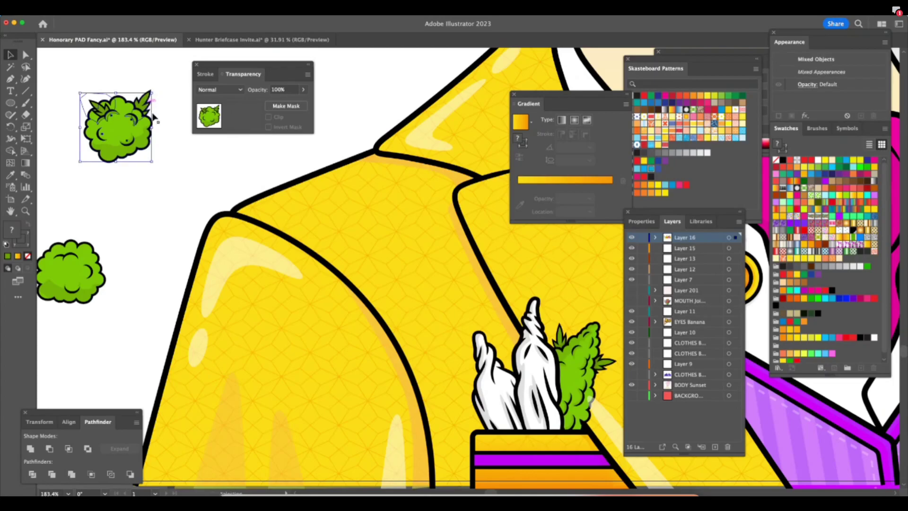
{"action": "key", "text": "super+x"}
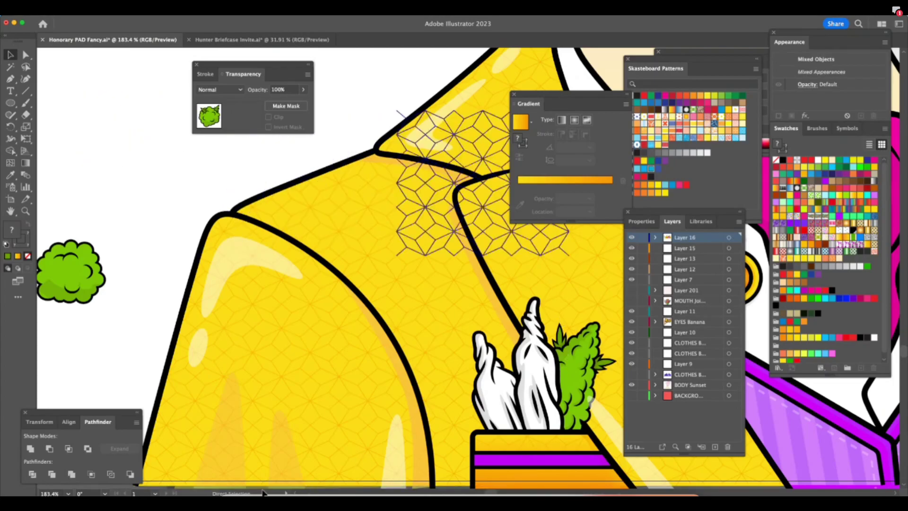
Open Mike Tyson.ai and zoom in on the blue bird carrying the small plastic bag.
{"action": "key", "text": "shift+Tab"}
{"action": "key", "text": "super+Tab"}
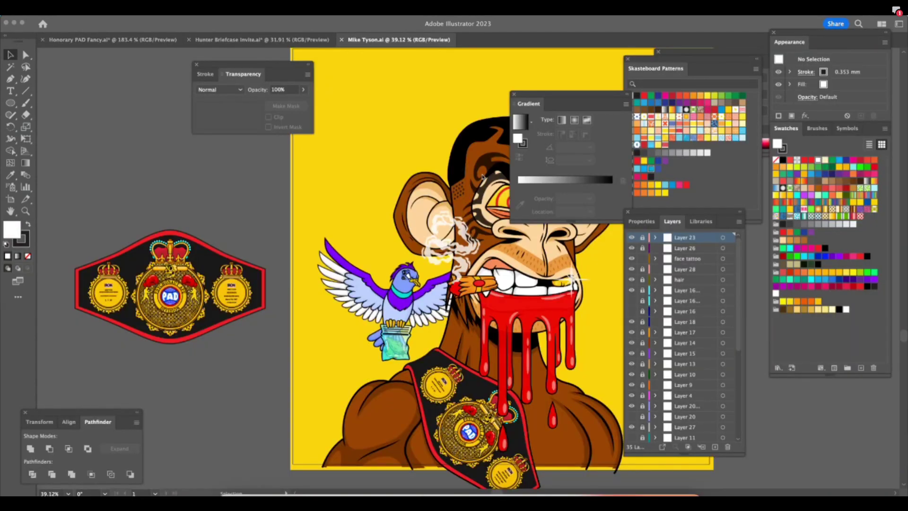
{"action": "key", "text": "shift+Tab"}
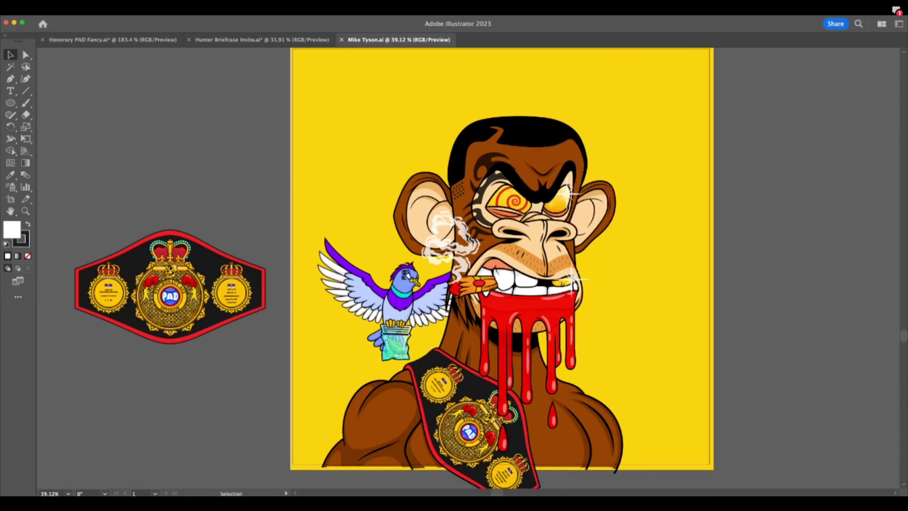
{"action": "key", "text": "shift+Tab"}
{"action": "key", "text": "super+equal"}
{"action": "key", "text": "super+equal"}
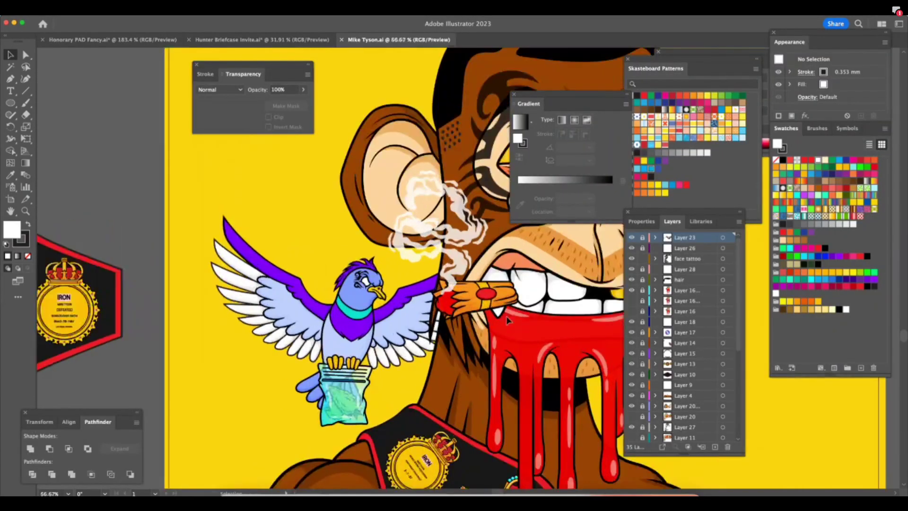
{"action": "scroll", "coordinate": [506, 315], "scroll_direction": "down", "scroll_amount": 3}
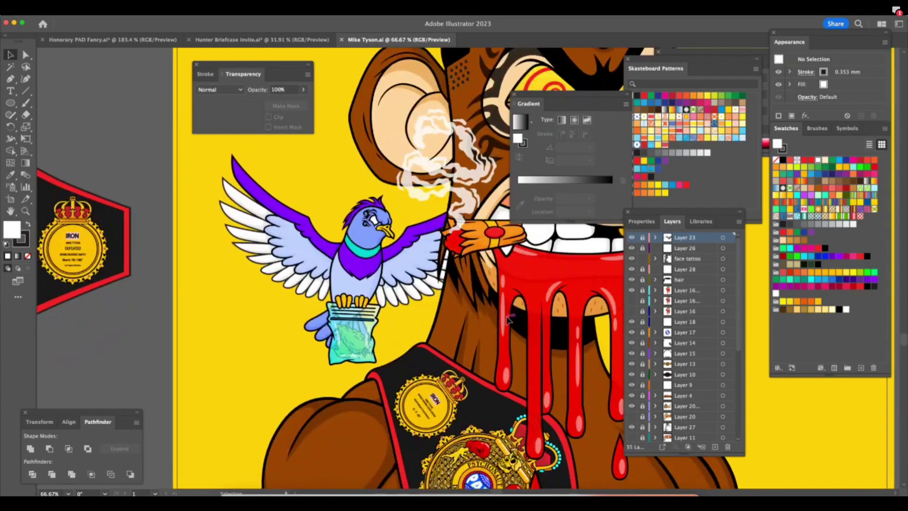
Unlock the layers of Mike Tyson.ai and select parts of the bird's plastic bag and the background to find their layers.
{"action": "key", "text": "super+equal"}
{"action": "key", "text": "super+equal"}
{"action": "scroll", "coordinate": [474, 420], "scroll_direction": "left", "scroll_amount": 2}
{"action": "scroll", "coordinate": [473, 424], "scroll_direction": "left", "scroll_amount": 4}
{"action": "scroll", "coordinate": [473, 423], "scroll_direction": "down", "scroll_amount": 2}
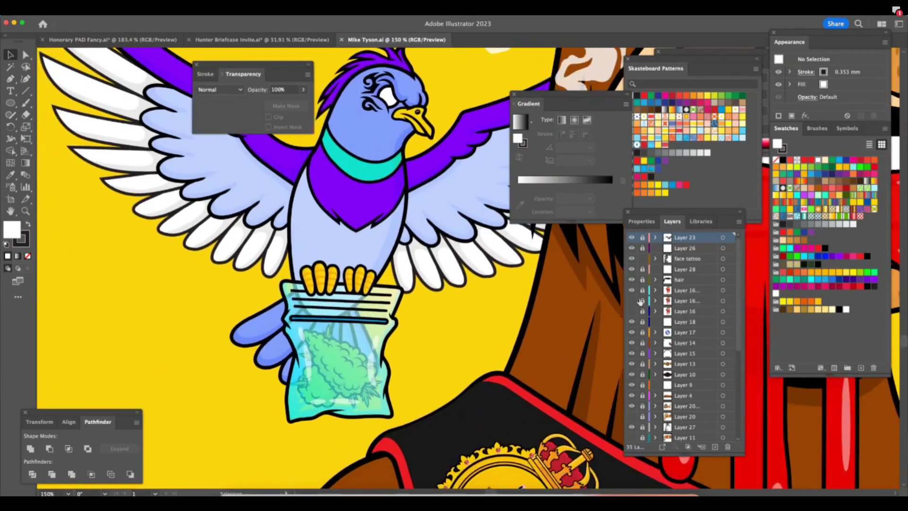
{"action": "left_click", "coordinate": [387, 349]}
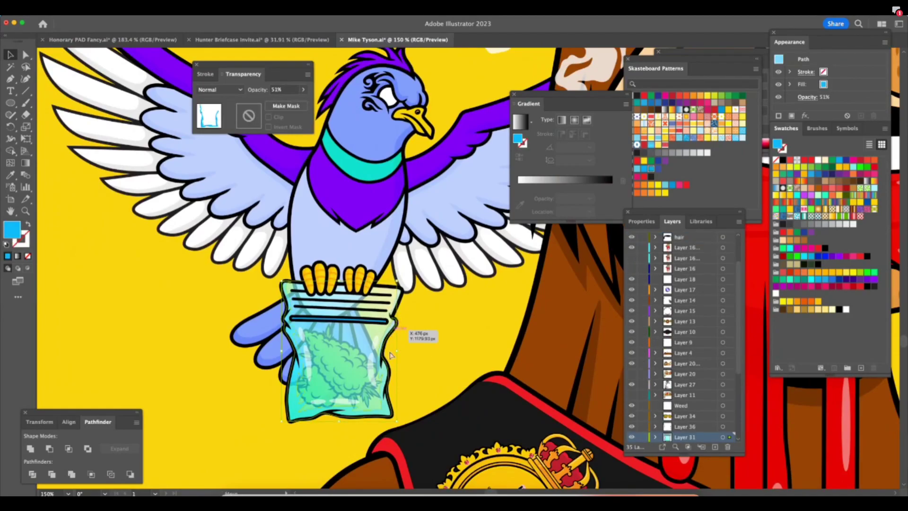
{"action": "left_click", "coordinate": [399, 306], "text": "shift"}
{"action": "left_click", "coordinate": [413, 348]}
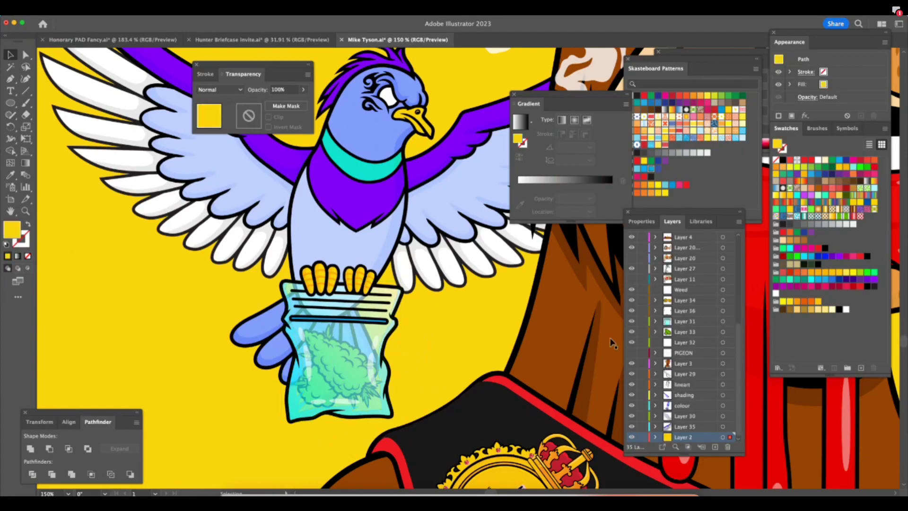
Lock all layers except 31, 33 and 36, select the bag and bud artwork on them, unlock the rest and cut the selection.
{"action": "left_click", "coordinate": [642, 322], "text": "alt"}
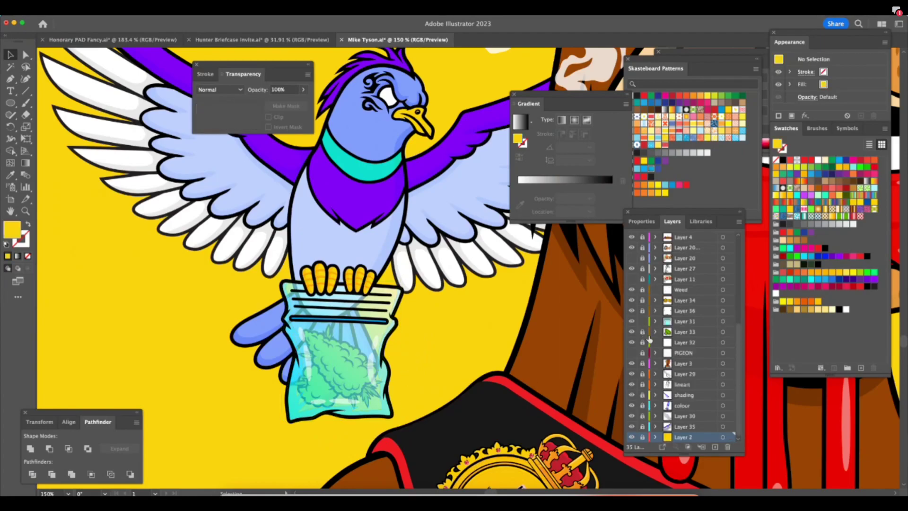
{"action": "left_click", "coordinate": [642, 311]}
{"action": "left_click", "coordinate": [684, 312]}
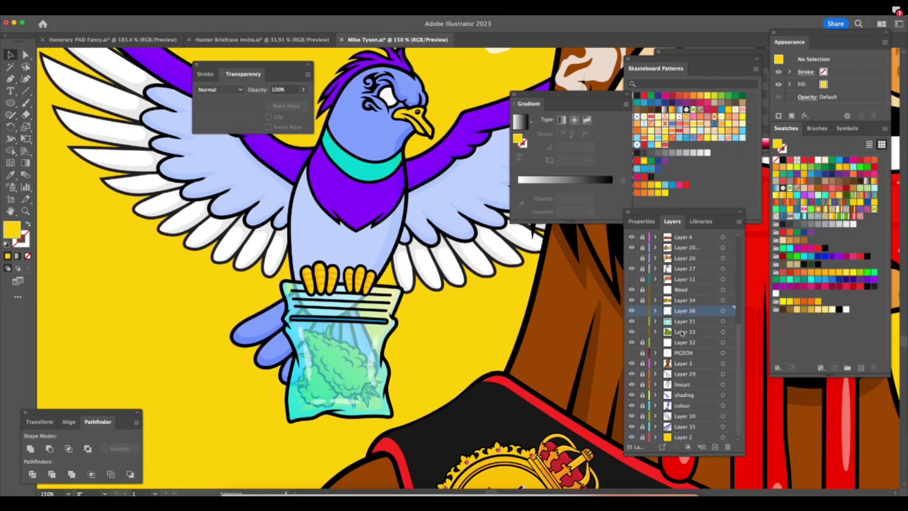
{"action": "left_click", "coordinate": [683, 332]}
{"action": "key", "text": "super+a"}
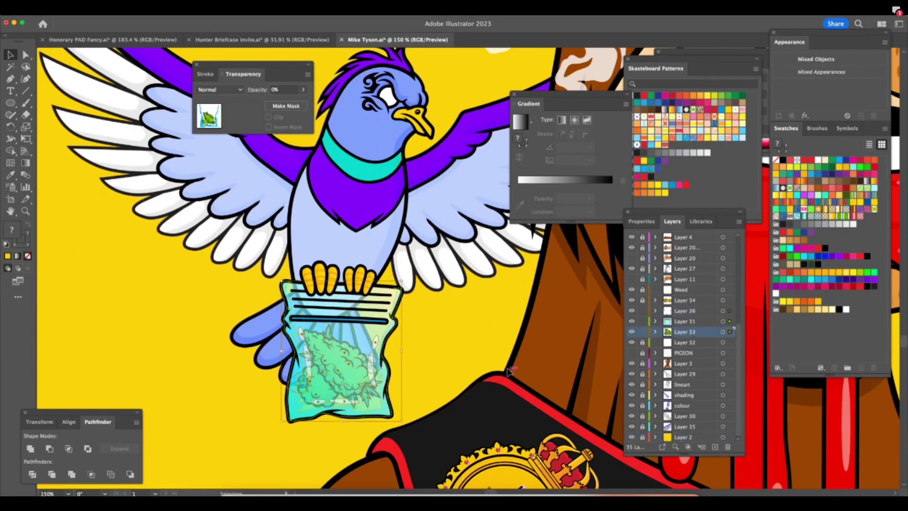
{"action": "left_click", "coordinate": [642, 290], "text": "alt"}
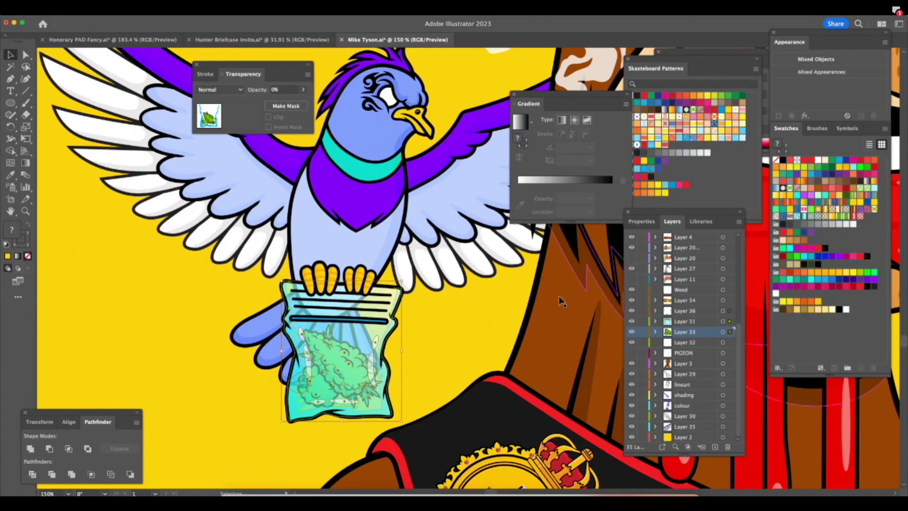
{"action": "key", "text": "super+x"}
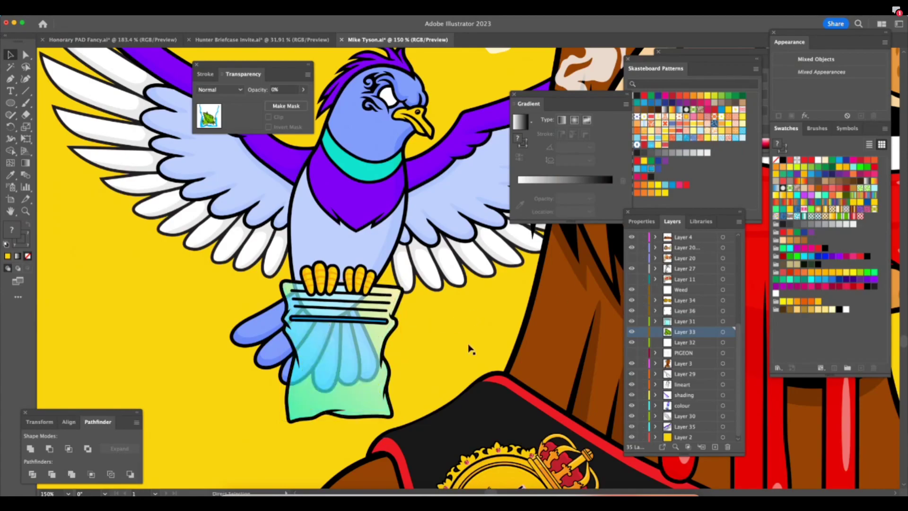
Undo the cut and the layer locking changes in Mike Tyson.ai and return to Honorary PAD Fancy.ai.
{"action": "key", "text": "super+z"}
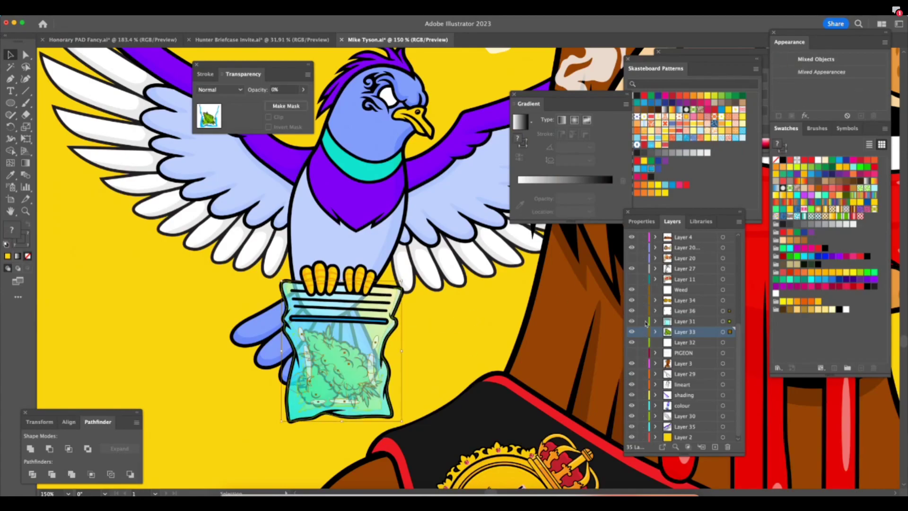
{"action": "key", "text": "super+z"}
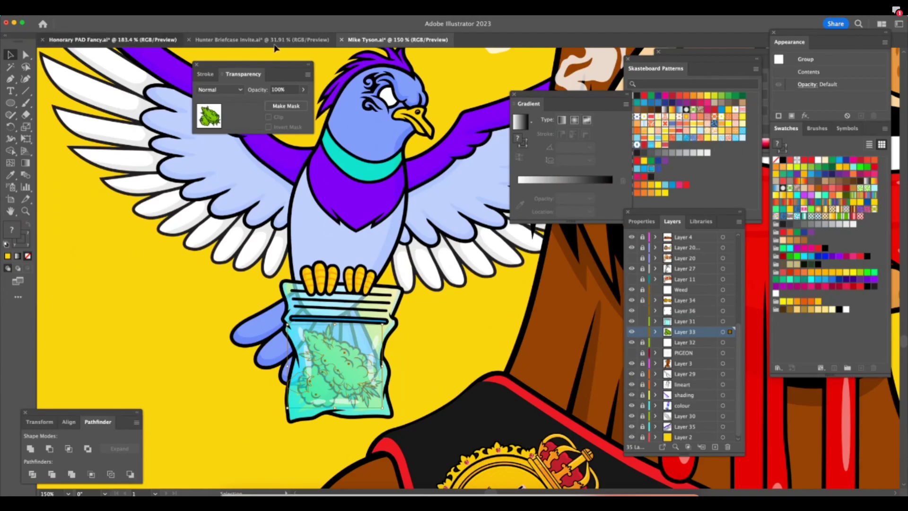
{"action": "key", "text": "super+z"}
{"action": "key", "text": "super+z"}
{"action": "key", "text": "super+z"}
{"action": "key", "text": "super+z"}
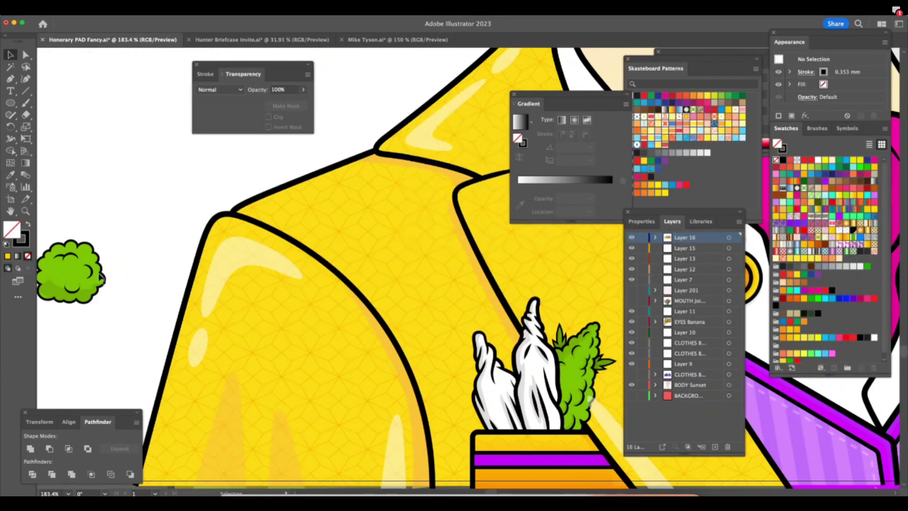
Restore and cut the round bud with its leaves again, and paste it inside the nested group with the pocket artwork.
{"action": "key", "text": "super+z"}
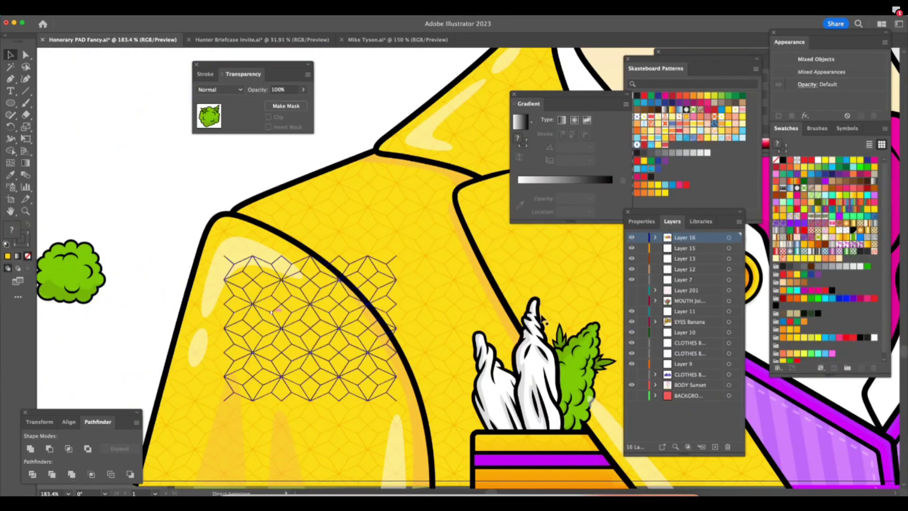
{"action": "key", "text": "super+z"}
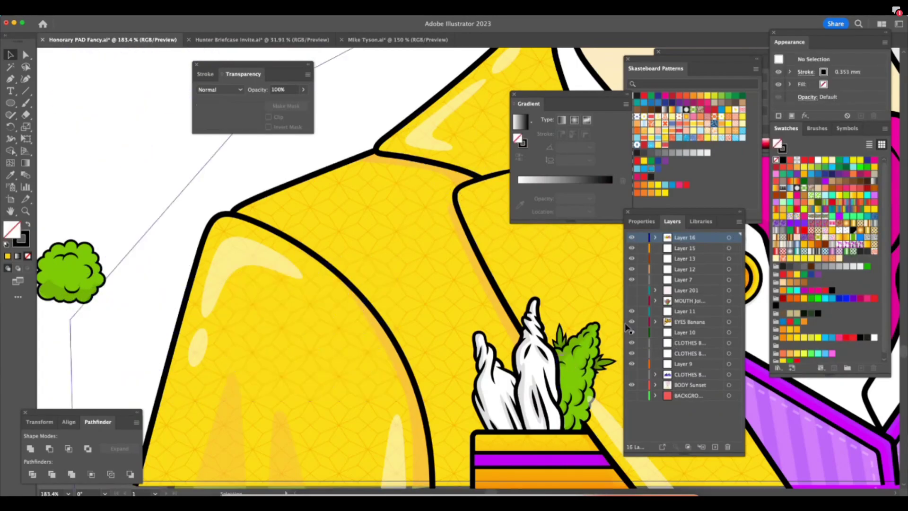
{"action": "double_click", "coordinate": [565, 377]}
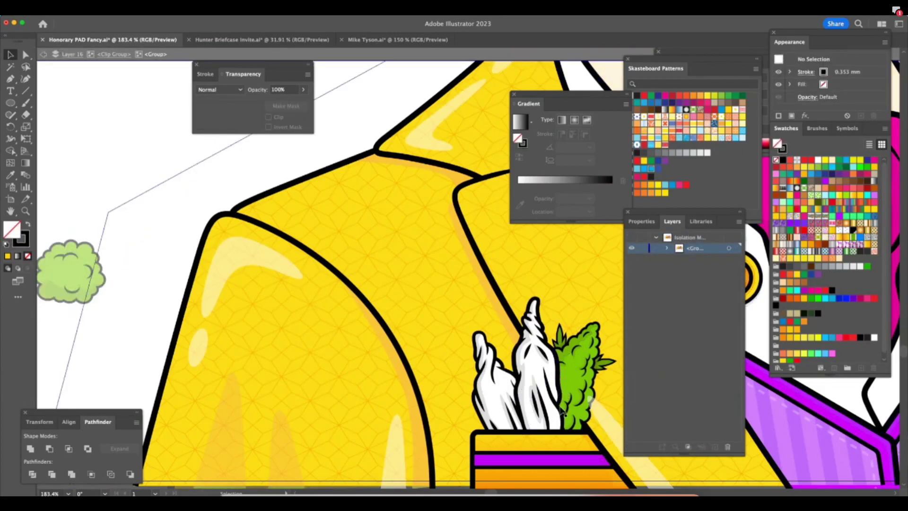
{"action": "double_click", "coordinate": [566, 395]}
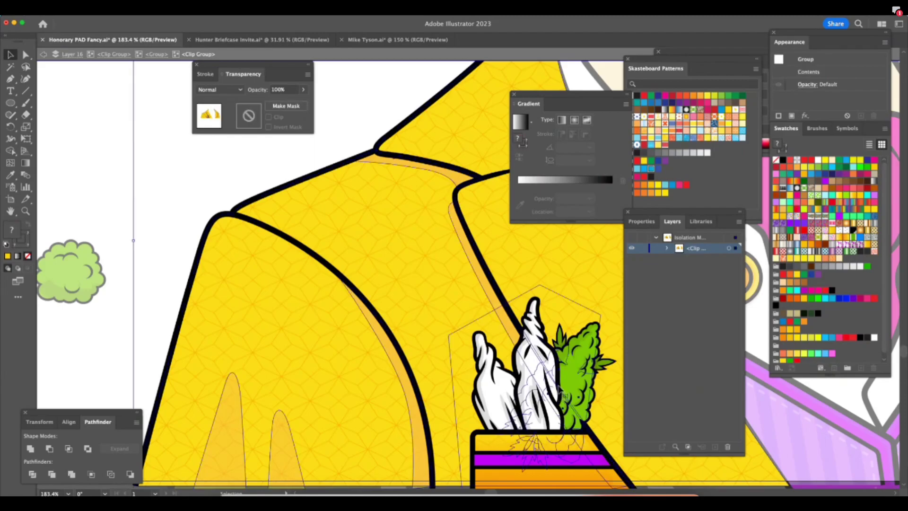
{"action": "double_click", "coordinate": [564, 389]}
{"action": "key", "text": "super+v"}
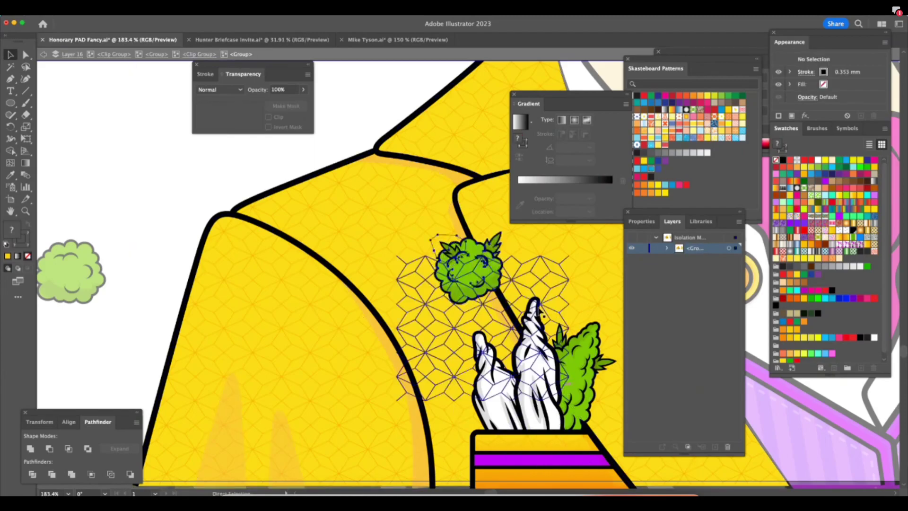
Place the round leafy bud between the tips of the two white joints and arrange it behind them.
{"action": "left_click_drag", "start_coordinate": [485, 265], "coordinate": [527, 353]}
{"action": "key", "text": "shift+super+["}
{"action": "key", "text": "super+]"}
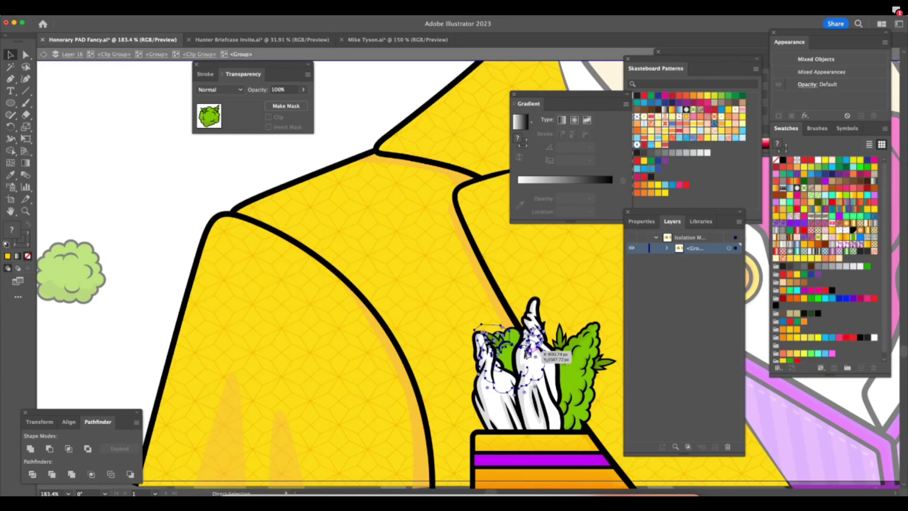
{"action": "mouse_move", "coordinate": [511, 345]}
{"action": "left_mouse_down"}
{"action": "mouse_move", "coordinate": [521, 331]}
{"action": "mouse_move", "coordinate": [510, 338]}
{"action": "left_mouse_up"}
{"action": "left_click_drag", "start_coordinate": [556, 312], "coordinate": [557, 313]}
{"action": "left_click_drag", "start_coordinate": [511, 338], "coordinate": [509, 338]}
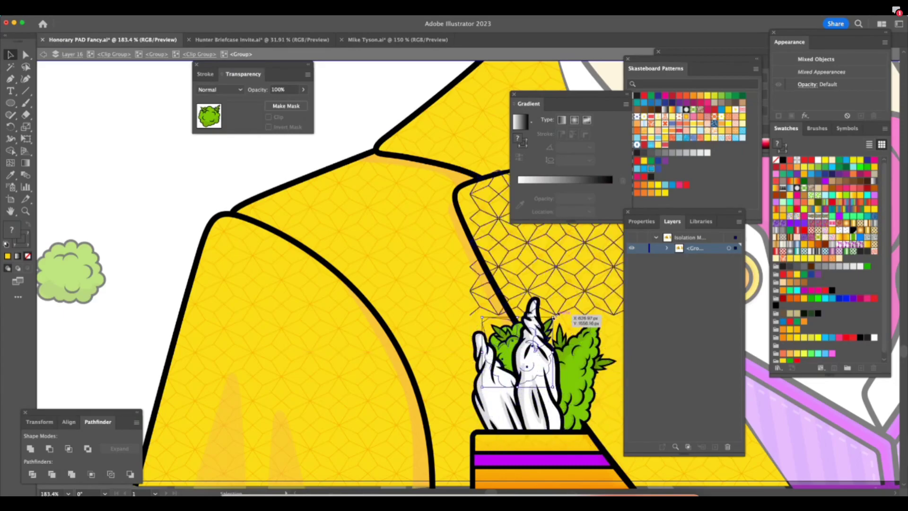
Try to isolate the shorter white joint inside the nested clip groups of the pocket.
{"action": "double_click", "coordinate": [491, 416]}
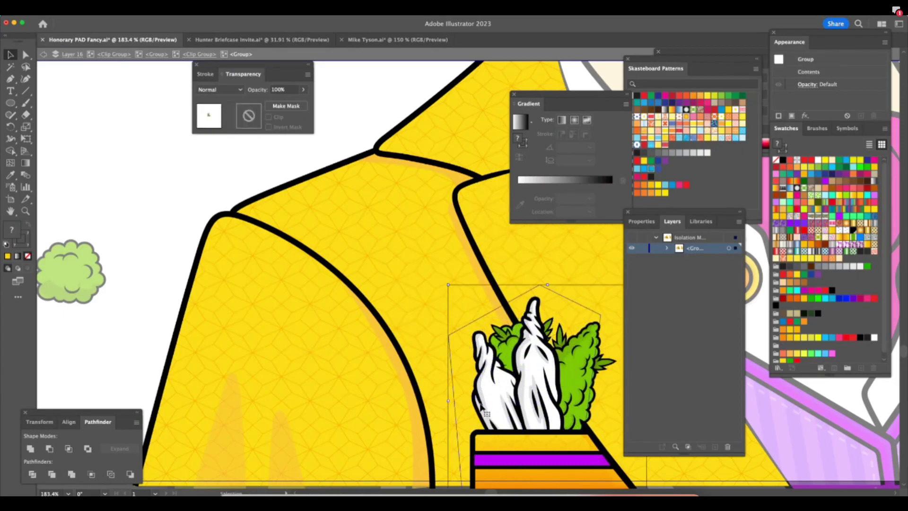
{"action": "left_click", "coordinate": [498, 376]}
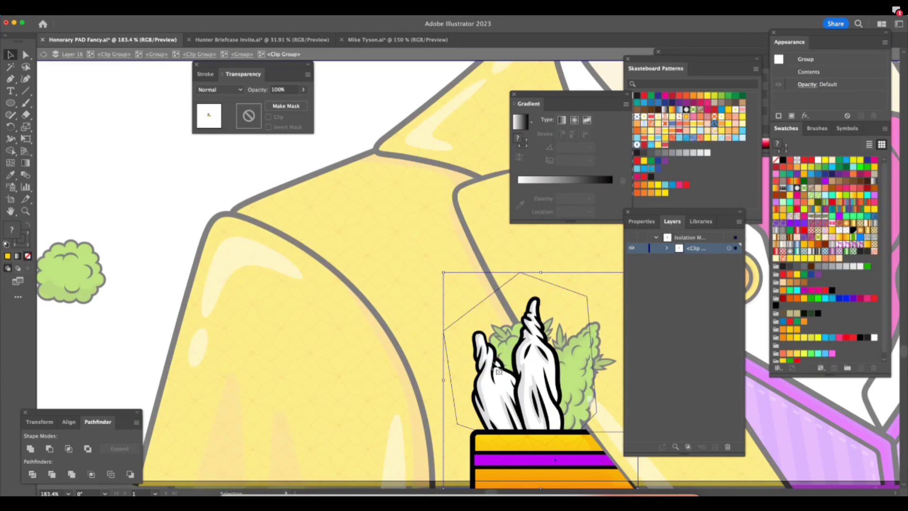
{"action": "double_click", "coordinate": [499, 375]}
{"action": "left_click", "coordinate": [524, 367]}
{"action": "double_click", "coordinate": [500, 366]}
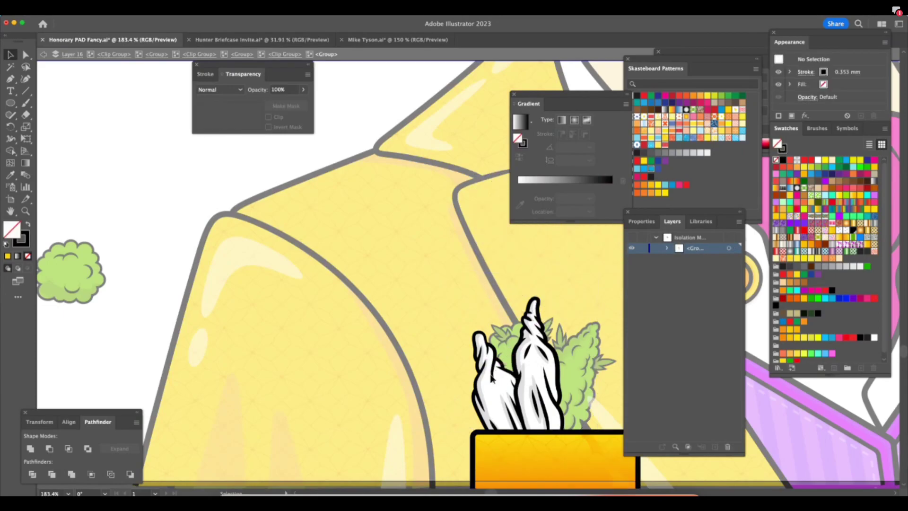
{"action": "left_click", "coordinate": [500, 368]}
{"action": "double_click", "coordinate": [501, 367]}
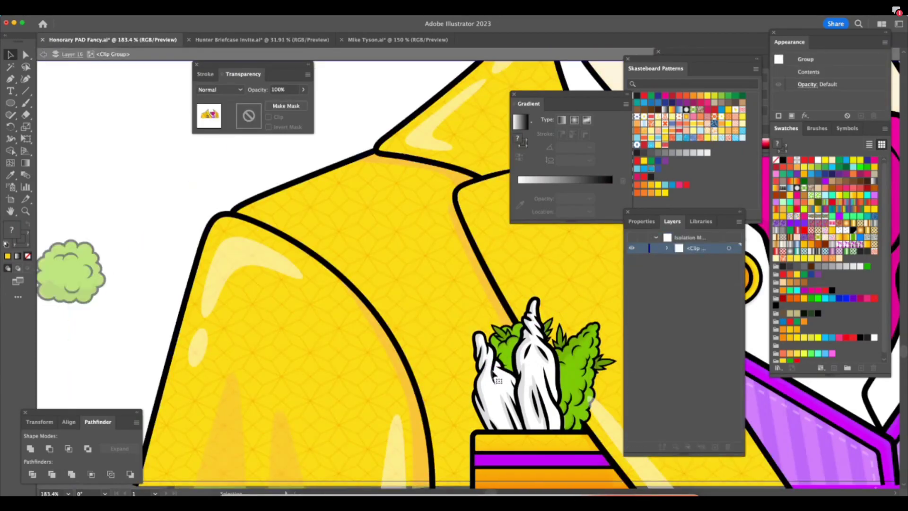
Enter the nested clip groups again from Layer 16 down to the group holding the pocket and both white joints.
{"action": "left_click", "coordinate": [501, 367]}
{"action": "double_click", "coordinate": [500, 369]}
{"action": "left_click", "coordinate": [497, 378]}
{"action": "double_click", "coordinate": [498, 378]}
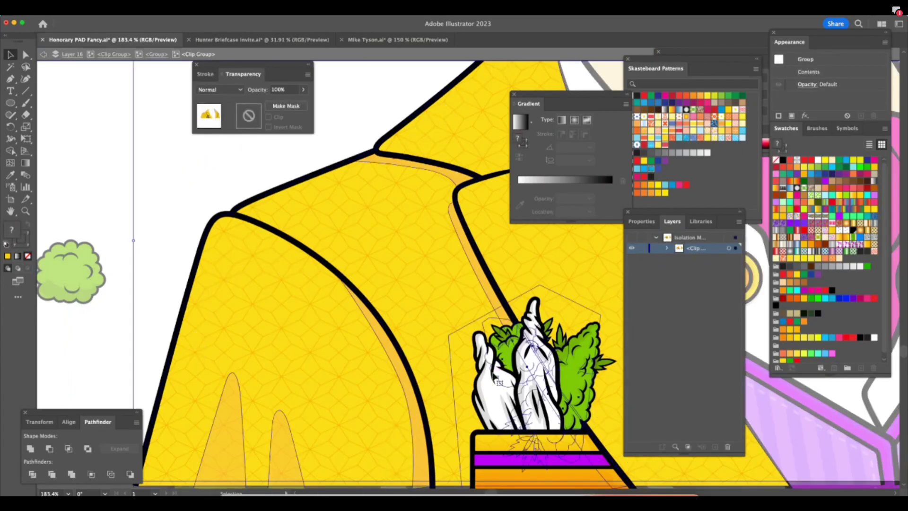
{"action": "left_click", "coordinate": [499, 383]}
{"action": "double_click", "coordinate": [499, 383]}
{"action": "left_click", "coordinate": [563, 312]}
{"action": "double_click", "coordinate": [499, 381]}
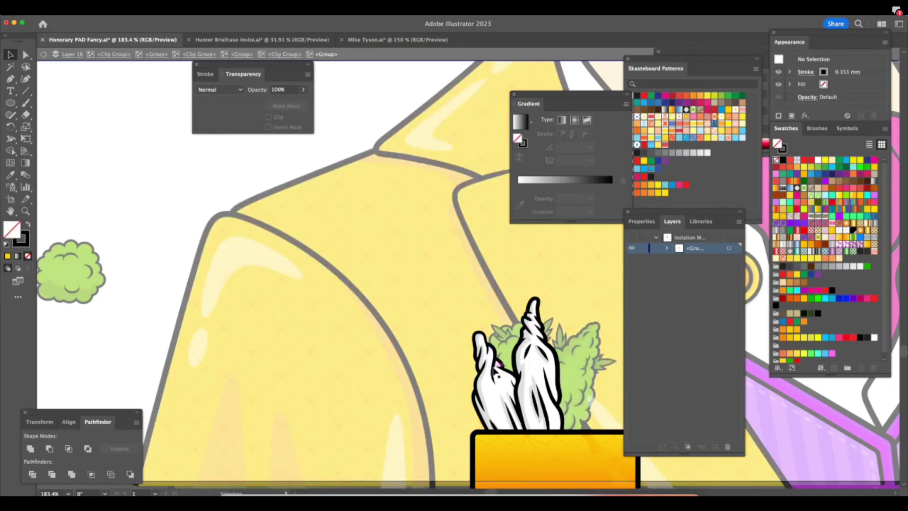
Isolate the shorter white joint, move it slightly left and tilt it a little counterclockwise, away from the taller joint.
{"action": "left_click", "coordinate": [496, 379]}
{"action": "double_click", "coordinate": [497, 379]}
{"action": "left_click", "coordinate": [561, 310]}
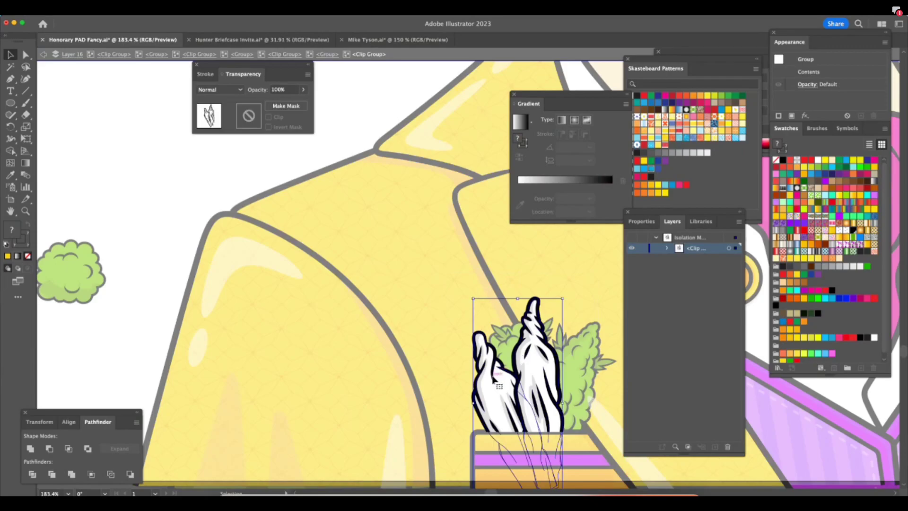
{"action": "double_click", "coordinate": [499, 387]}
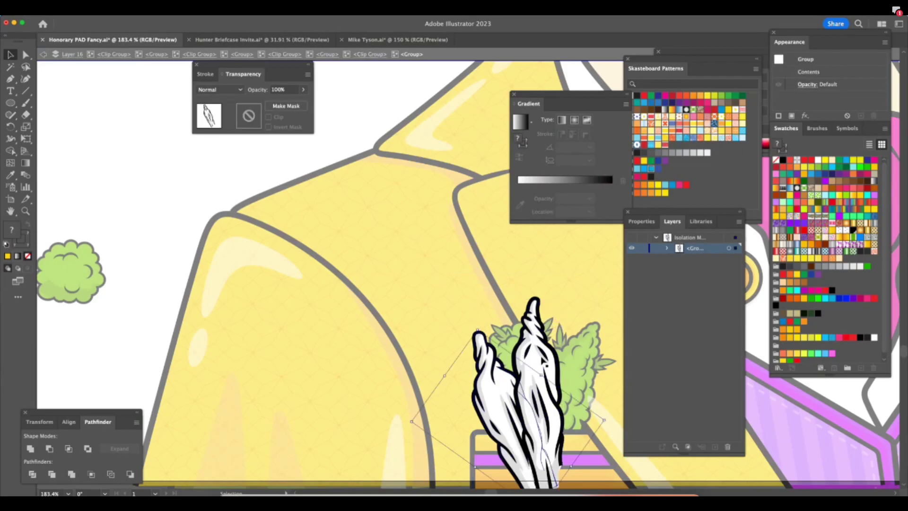
{"action": "left_click_drag", "start_coordinate": [543, 371], "coordinate": [497, 378]}
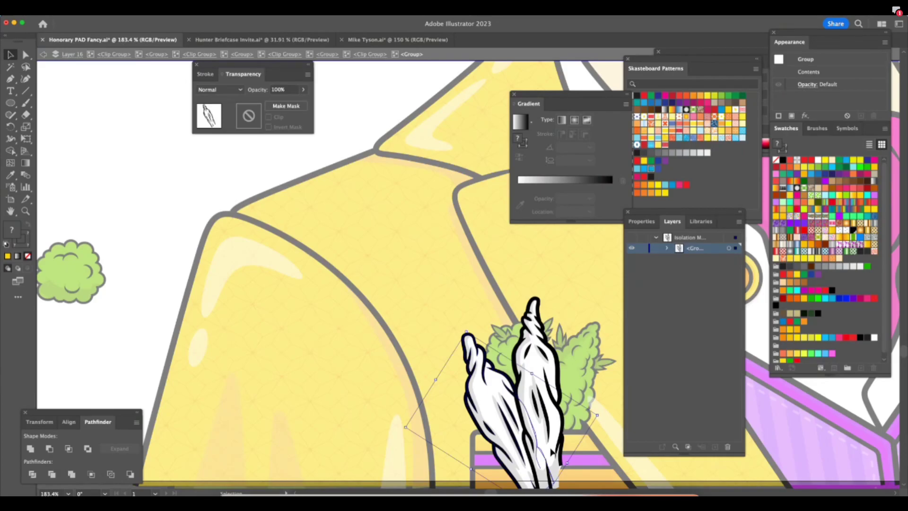
Leave all the nested isolation groups and return to the complete artwork with its full layer list.
{"action": "left_click", "coordinate": [43, 54]}
{"action": "left_click", "coordinate": [44, 55]}
{"action": "left_click", "coordinate": [43, 55]}
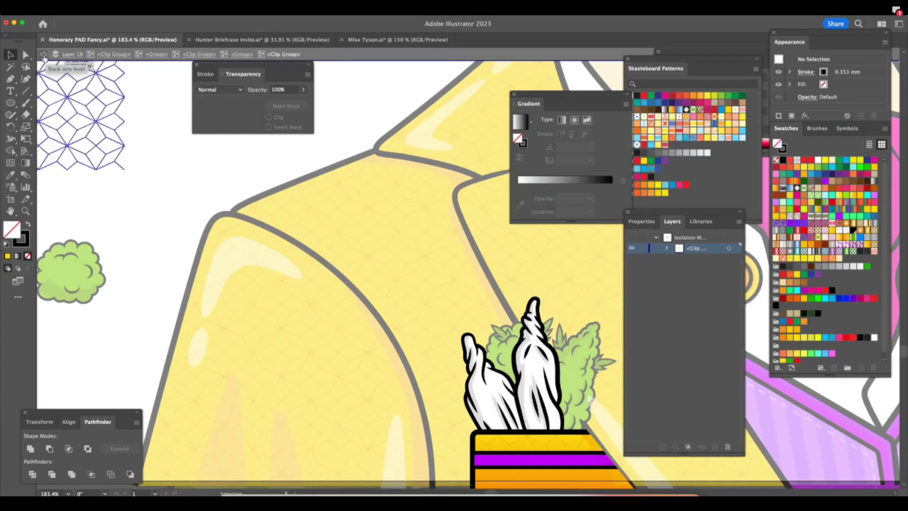
{"action": "left_click", "coordinate": [43, 55]}
{"action": "left_click", "coordinate": [43, 55]}
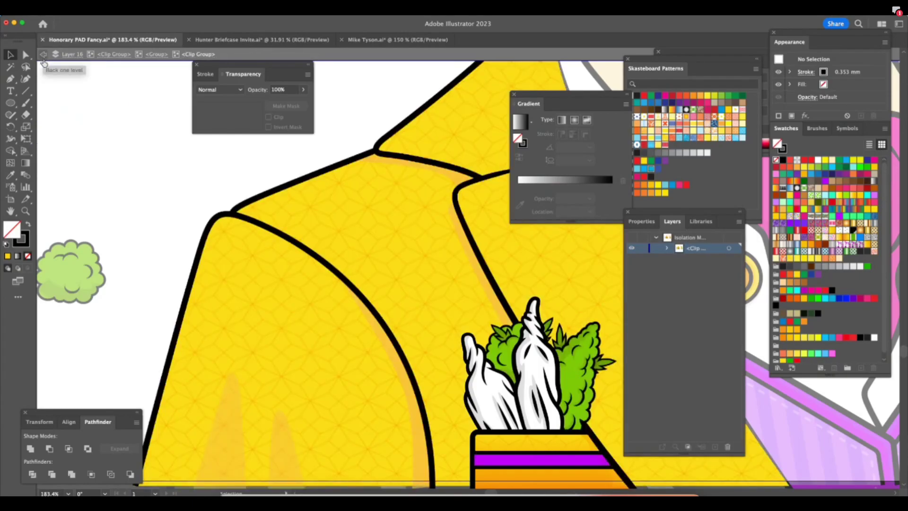
{"action": "left_click", "coordinate": [44, 55]}
{"action": "left_click", "coordinate": [44, 55]}
{"action": "left_click", "coordinate": [43, 54]}
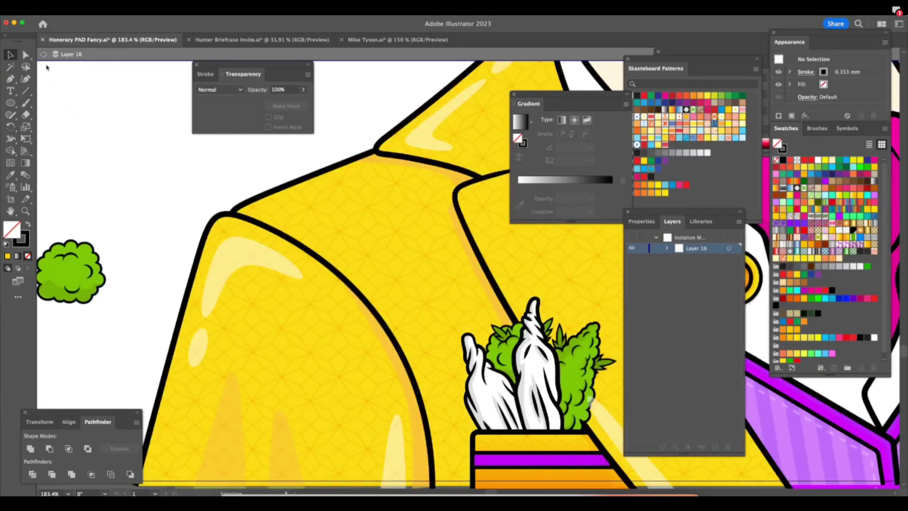
{"action": "left_click", "coordinate": [43, 54]}
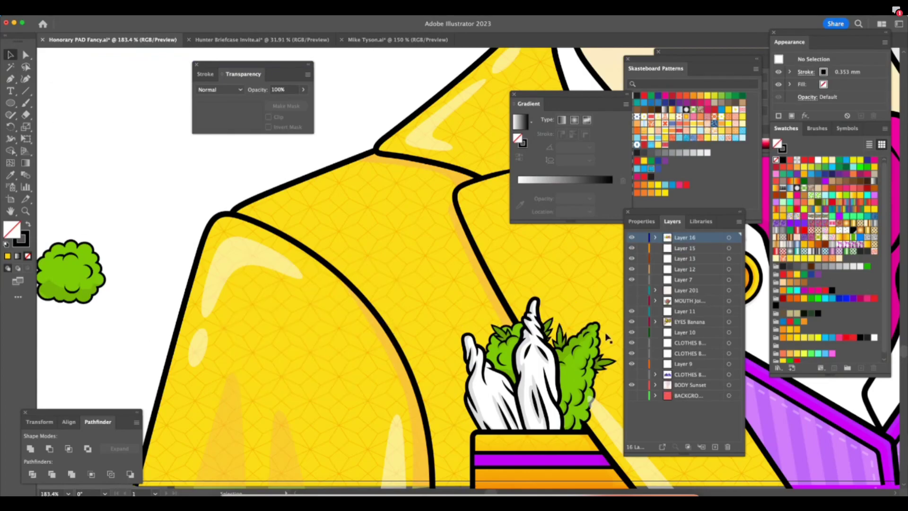
Isolate the left green bud behind the joints inside the nested clip groups and move it slightly left.
{"action": "key", "text": "z"}
{"action": "left_click_drag", "start_coordinate": [599, 403], "coordinate": [610, 418]}
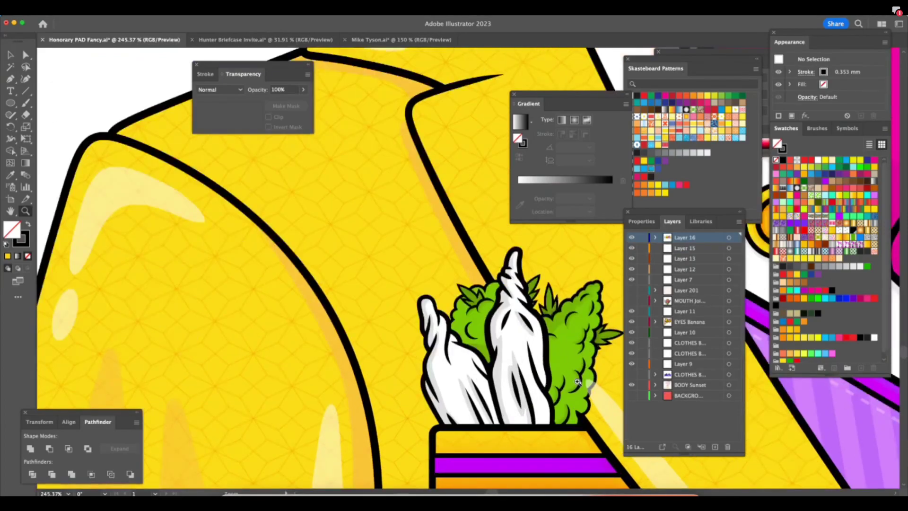
{"action": "left_click", "coordinate": [572, 385]}
{"action": "key", "text": "v"}
{"action": "left_click", "coordinate": [450, 268]}
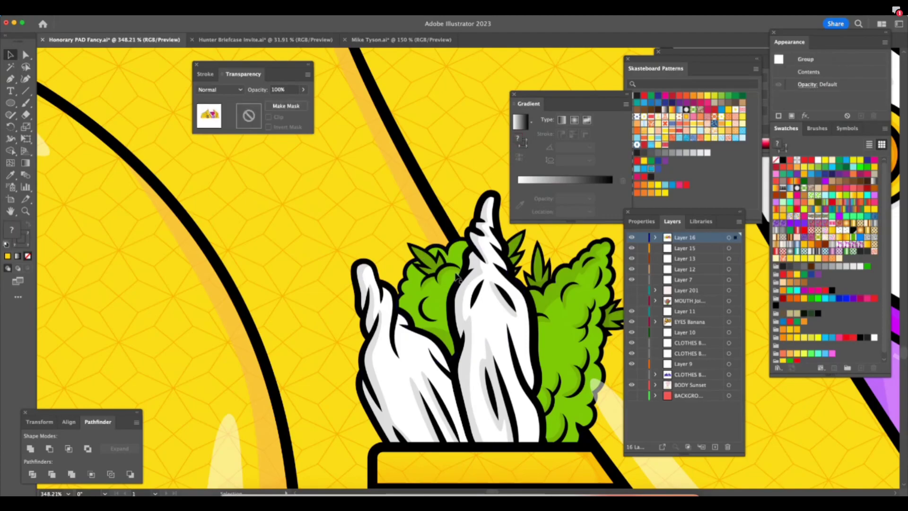
{"action": "double_click", "coordinate": [452, 284]}
{"action": "double_click", "coordinate": [449, 255]}
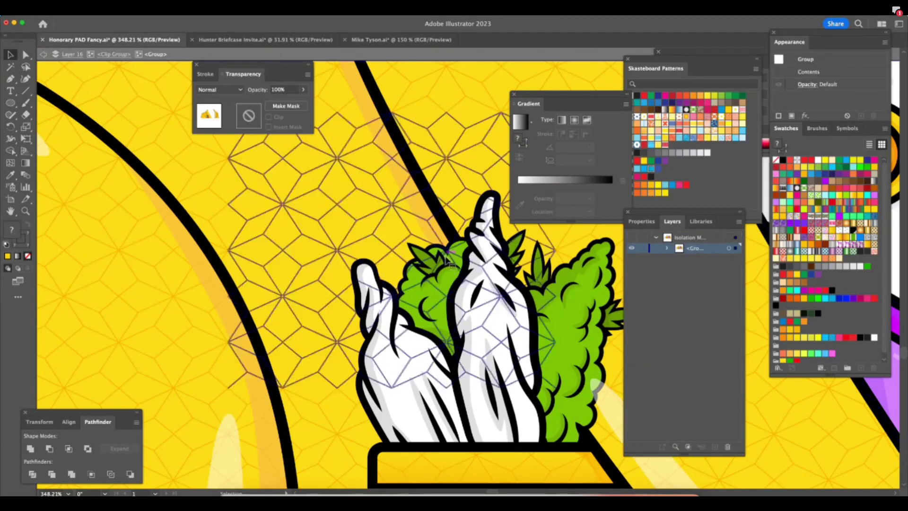
{"action": "double_click", "coordinate": [450, 290]}
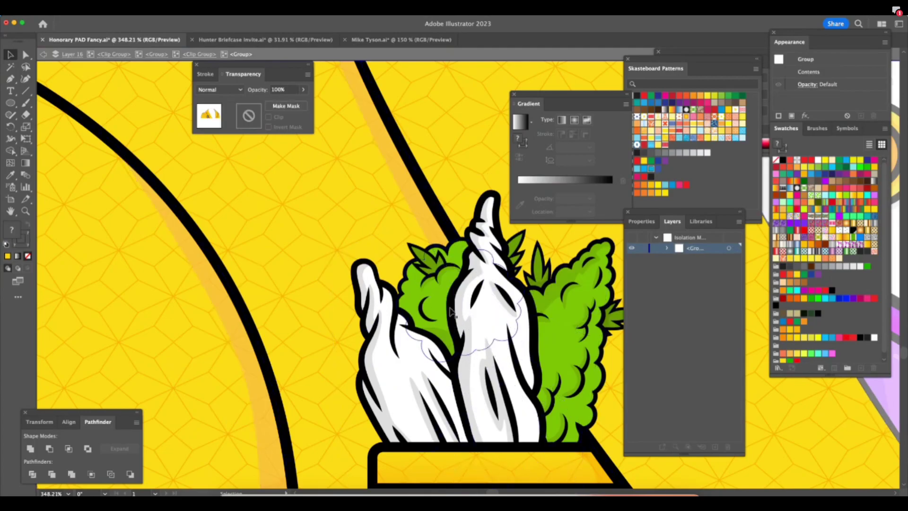
{"action": "left_click", "coordinate": [449, 260]}
{"action": "left_click_drag", "start_coordinate": [447, 253], "coordinate": [441, 254]}
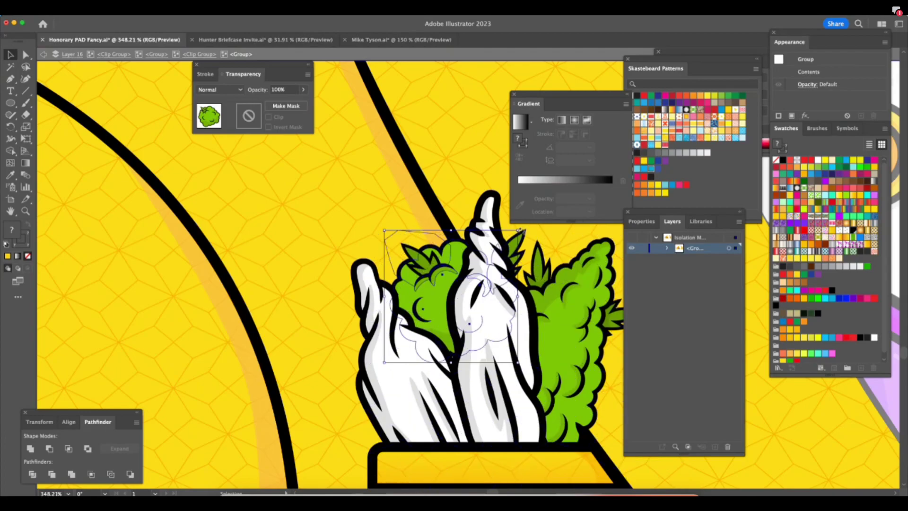
{"action": "left_click_drag", "start_coordinate": [436, 271], "coordinate": [431, 275]}
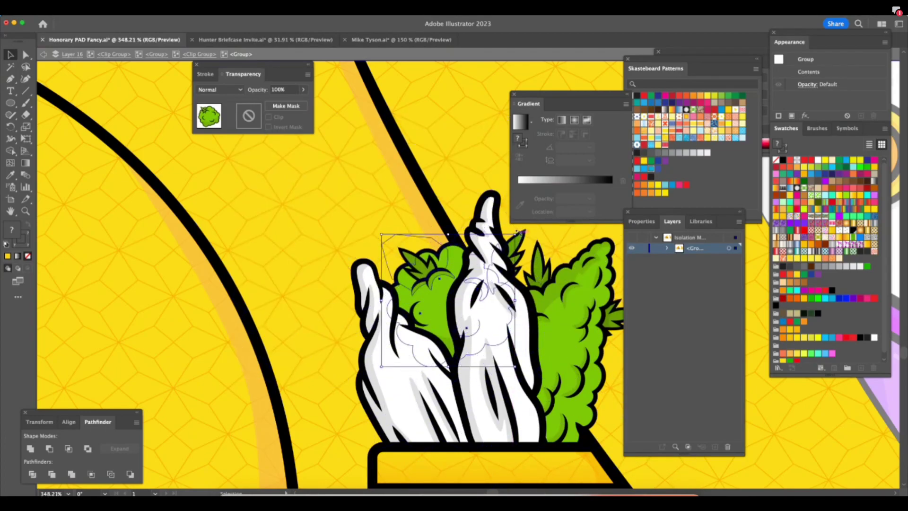
Select the outlines of the left and right green buds and set their stroke weight to 1.3 mm.
{"action": "key", "text": "a"}
{"action": "left_click", "coordinate": [331, 318]}
{"action": "left_click", "coordinate": [438, 255]}
{"action": "left_click_drag", "start_coordinate": [607, 261], "coordinate": [609, 263]}
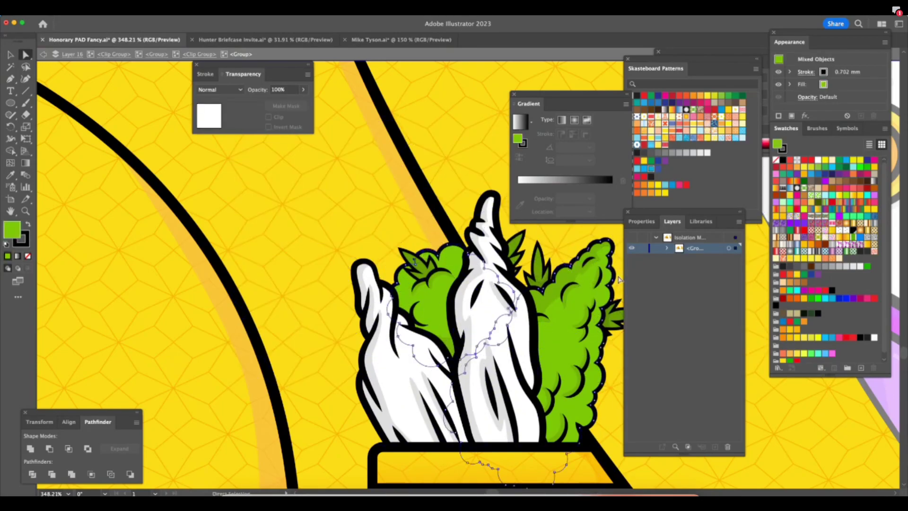
{"action": "left_click", "coordinate": [206, 74]}
{"action": "left_click", "coordinate": [244, 90]}
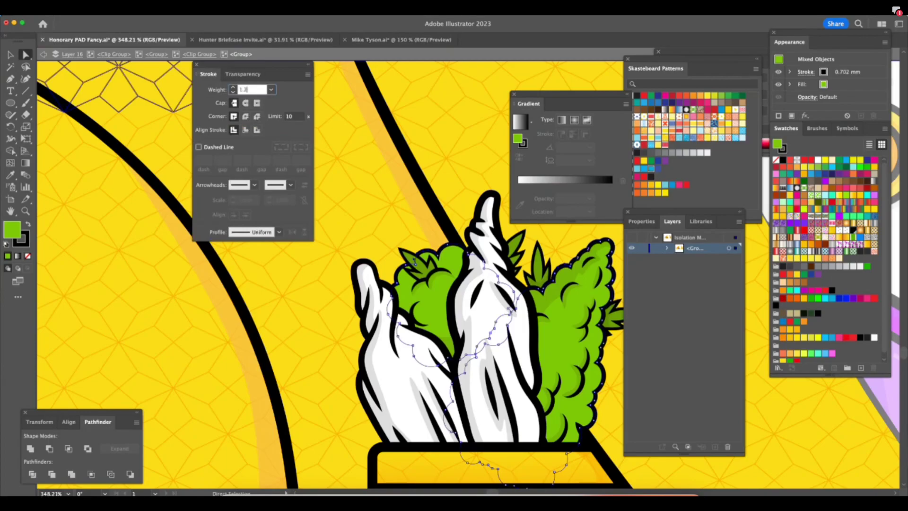
{"action": "type", "text": "1.3"}
{"action": "key", "text": "Return"}
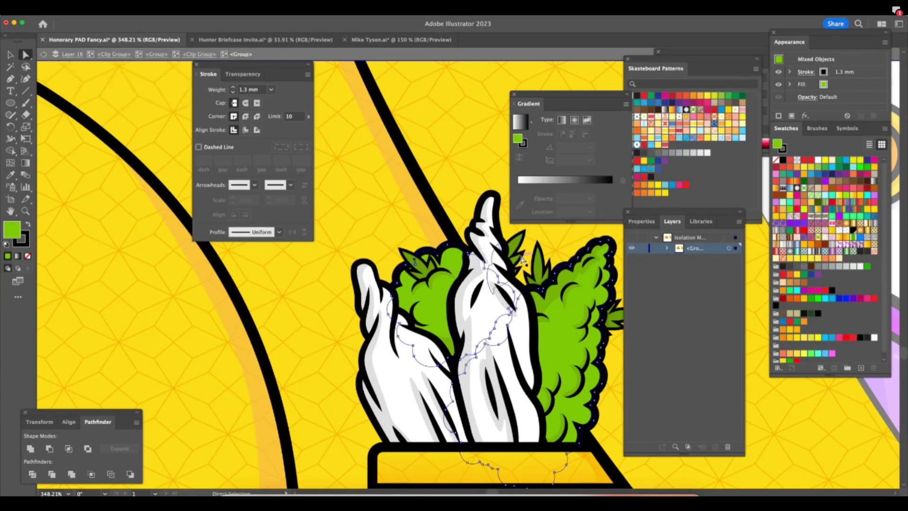
Select the leaf clusters at the top of the buds and set their stroke weight to 0.75 mm.
{"action": "left_click", "coordinate": [414, 262]}
{"action": "left_click", "coordinate": [414, 262], "text": "shift"}
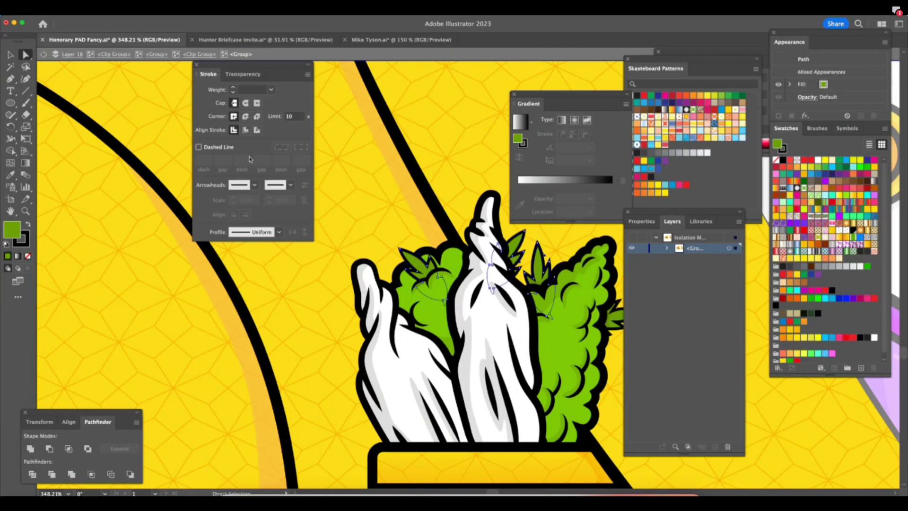
{"action": "left_click", "coordinate": [261, 88]}
{"action": "type", "text": "0.75"}
{"action": "key", "text": "Return"}
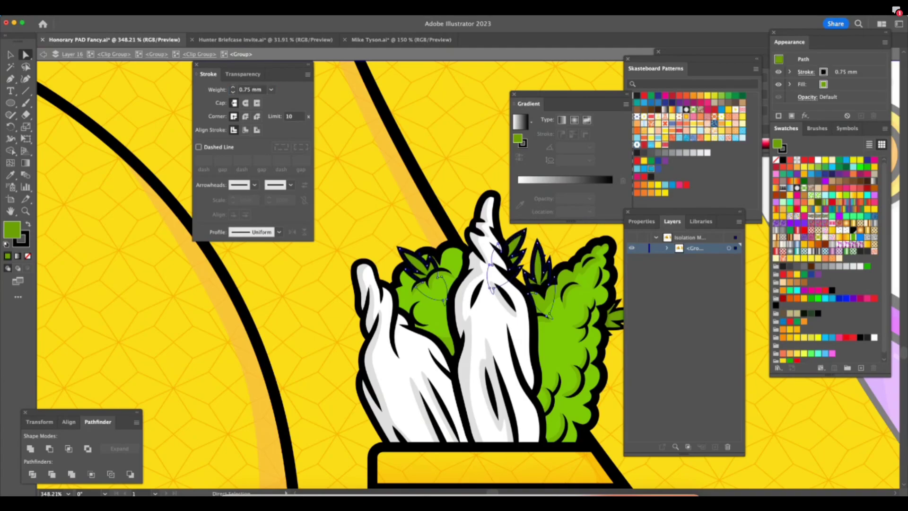
Set the stroke weight of the leaf cluster on the right bud's outer side to 0.65 mm.
{"action": "left_click", "coordinate": [615, 312]}
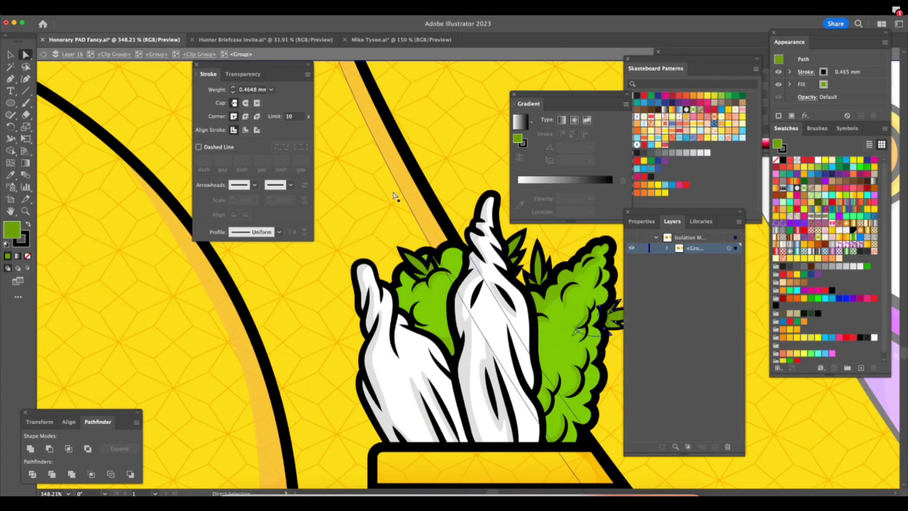
{"action": "left_click", "coordinate": [255, 90]}
{"action": "key", "text": "super+a"}
{"action": "type", "text": "0."}
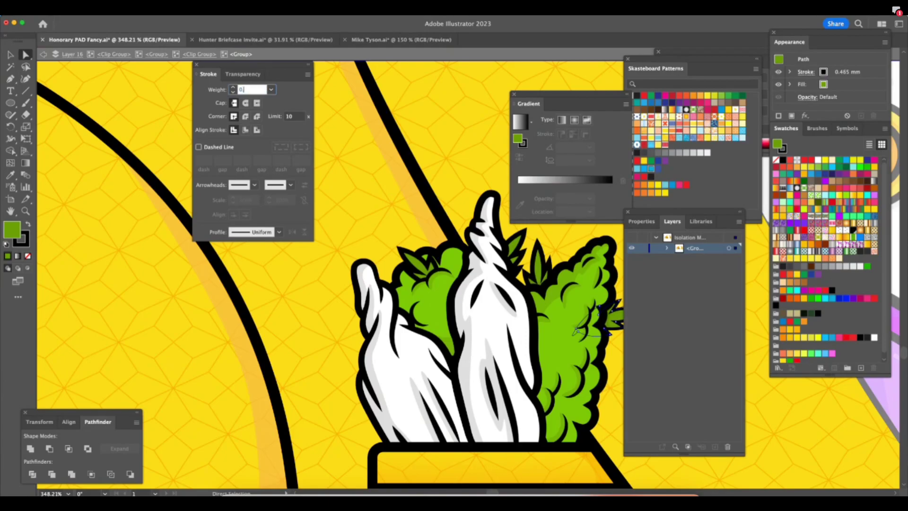
{"action": "type", "text": ".65"}
{"action": "key", "text": "Return"}
Give all the buds' leaf clusters a uniform stroke weight of 0.6 mm and return to the Layer 16 isolation level.
{"action": "left_click", "coordinate": [521, 251]}
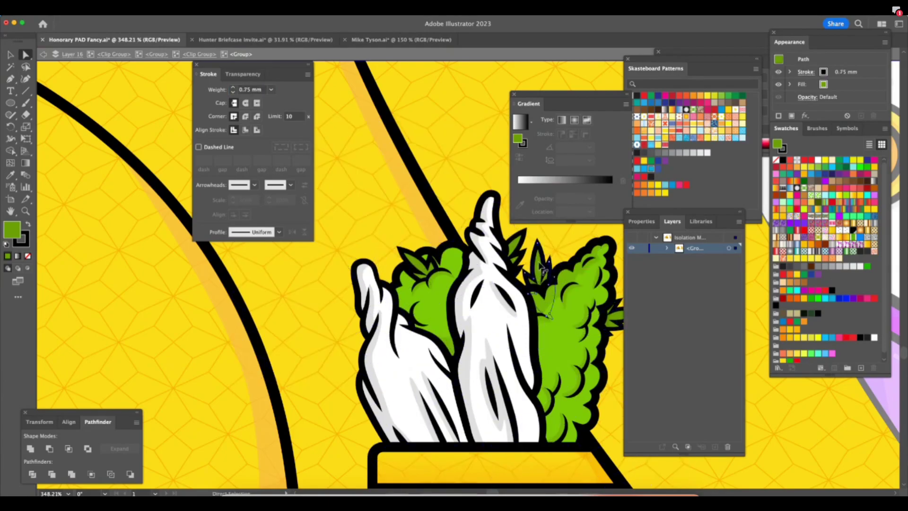
{"action": "left_click", "coordinate": [520, 251], "text": "shift"}
{"action": "left_click", "coordinate": [428, 266], "text": "shift"}
{"action": "left_click", "coordinate": [613, 314], "text": "shift"}
{"action": "left_click", "coordinate": [254, 90]}
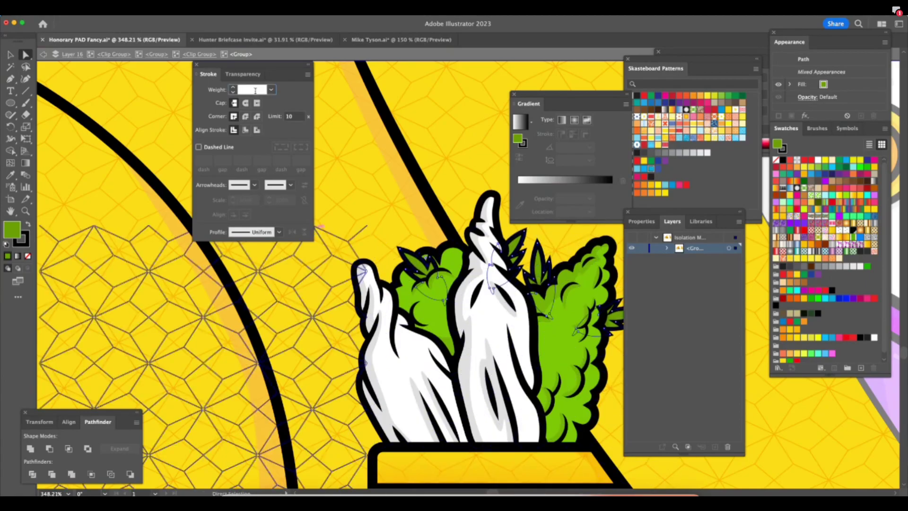
{"action": "key", "text": "Return"}
{"action": "left_click", "coordinate": [122, 131]}
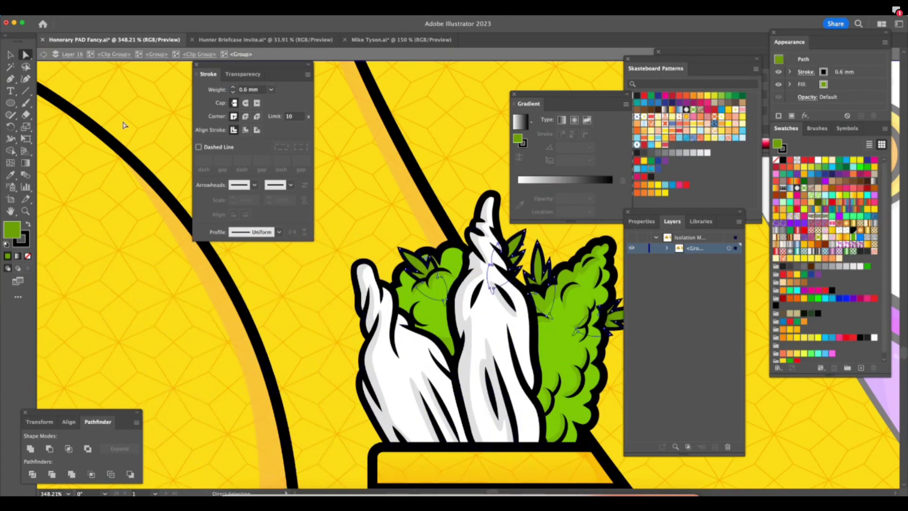
{"action": "left_click", "coordinate": [43, 54]}
{"action": "left_click", "coordinate": [45, 55]}
{"action": "left_click", "coordinate": [43, 55]}
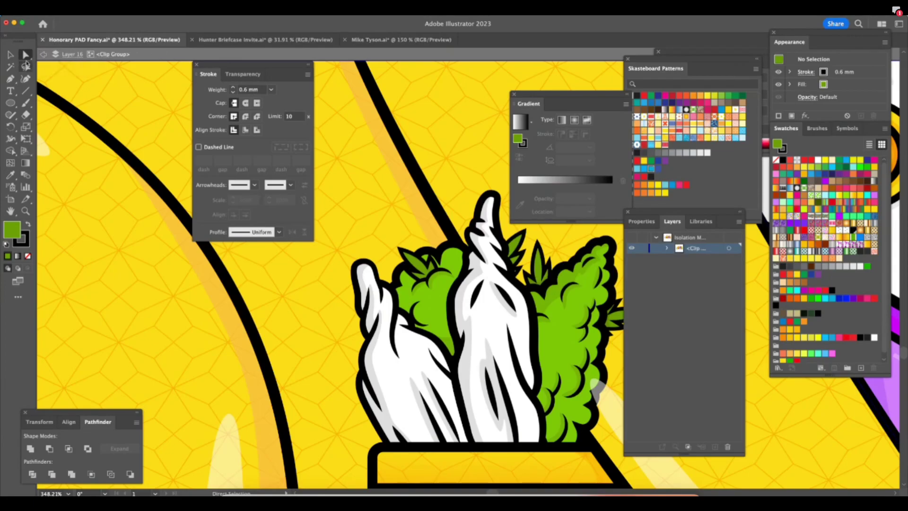
{"action": "left_click", "coordinate": [43, 54]}
Try aligning the strokes of the left bud's leaves and the right bud's top leaves to the outside.
{"action": "key", "text": "z"}
{"action": "left_click_drag", "start_coordinate": [572, 274], "coordinate": [615, 274]}
{"action": "key", "text": "a"}
{"action": "left_click", "coordinate": [349, 250]}
{"action": "key", "text": "Delete"}
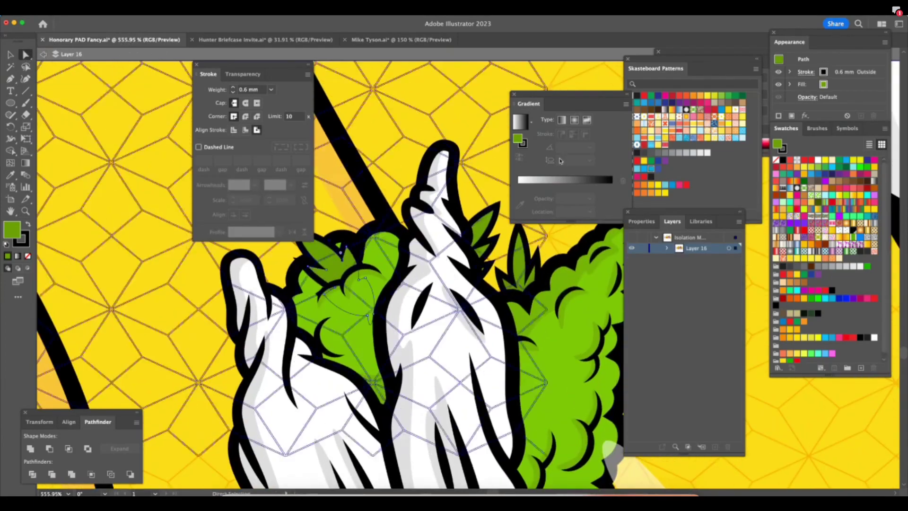
{"action": "left_click", "coordinate": [493, 239]}
{"action": "left_click", "coordinate": [510, 243]}
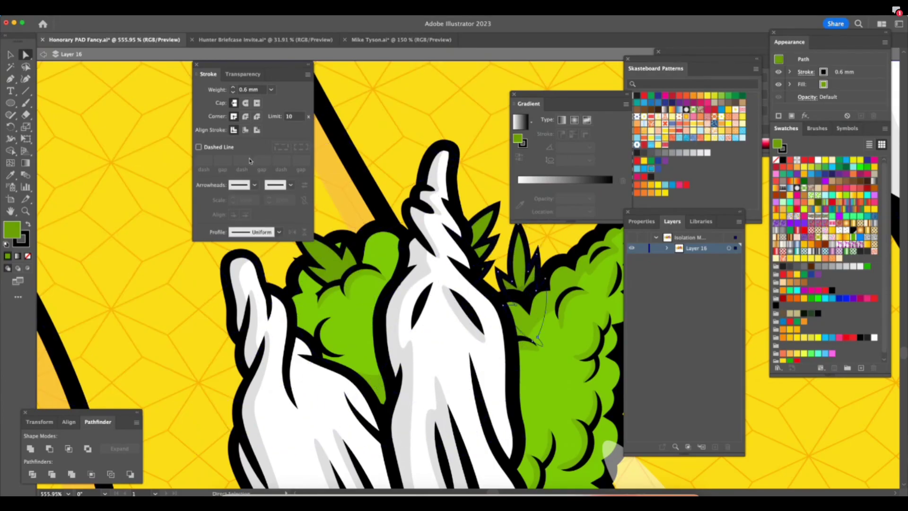
{"action": "left_click", "coordinate": [257, 130]}
{"action": "key", "text": "ctrl+z"}
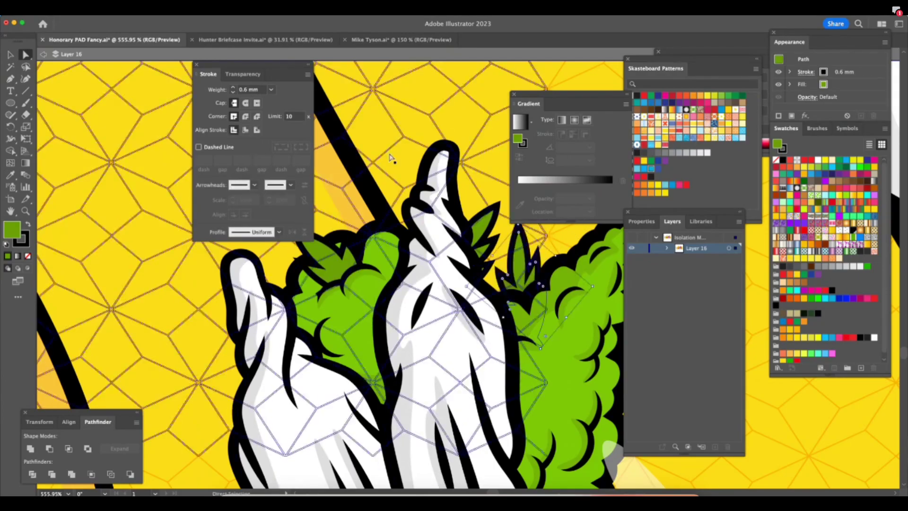
Move the layer list off the right bud and try aligning its side leaves' stroke to the outside.
{"action": "mouse_move", "coordinate": [646, 214]}
{"action": "left_mouse_down"}
{"action": "mouse_move", "coordinate": [694, 207]}
{"action": "mouse_move", "coordinate": [774, 221]}
{"action": "left_mouse_up"}
{"action": "left_click", "coordinate": [651, 353]}
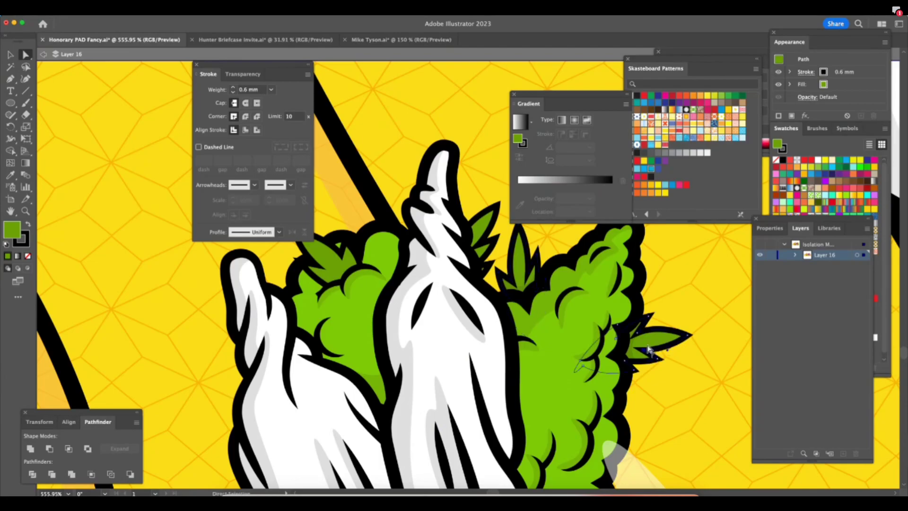
{"action": "left_click", "coordinate": [257, 130]}
{"action": "key", "text": "ctrl+z"}
Isolate the group holding the pale highlight strip beside the pocket and cut that strip from the artwork.
{"action": "key", "text": "z"}
{"action": "left_click_drag", "start_coordinate": [638, 364], "coordinate": [541, 375]}
{"action": "left_click_drag", "start_coordinate": [654, 440], "coordinate": [431, 355]}
{"action": "key", "text": "a"}
{"action": "left_click", "coordinate": [430, 351]}
{"action": "left_click", "coordinate": [423, 329]}
{"action": "left_click", "coordinate": [408, 340], "text": "shift"}
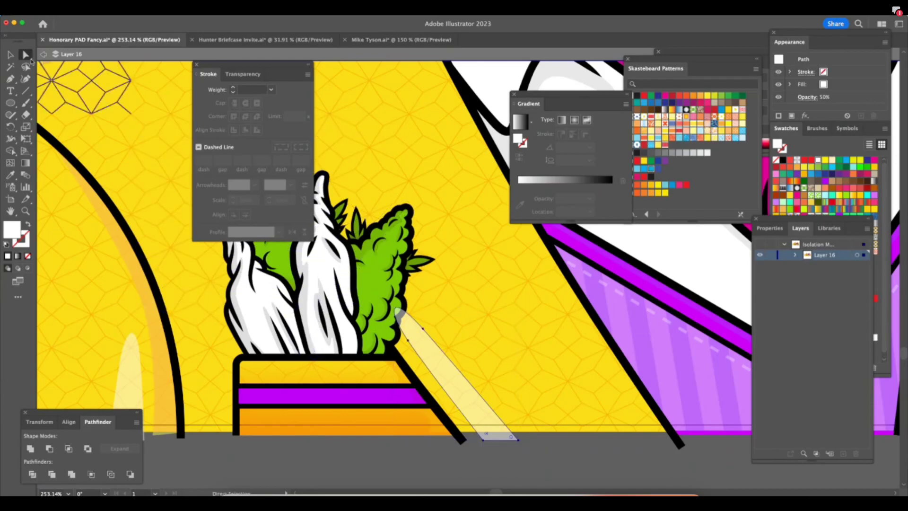
{"action": "left_click", "coordinate": [43, 54]}
{"action": "left_click", "coordinate": [10, 55]}
{"action": "left_click", "coordinate": [477, 456]}
{"action": "left_click", "coordinate": [508, 440]}
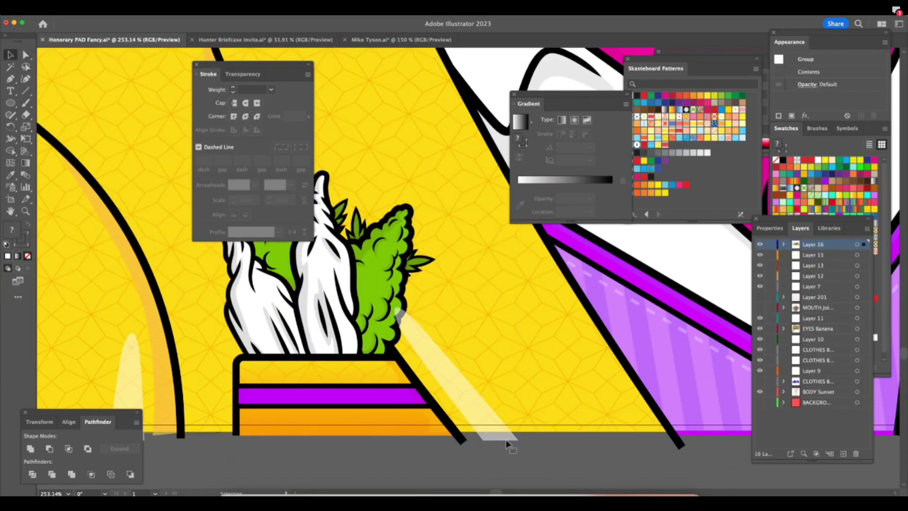
{"action": "double_click", "coordinate": [507, 443]}
{"action": "double_click", "coordinate": [507, 442]}
{"action": "left_click", "coordinate": [507, 443]}
{"action": "key", "text": "super+x"}
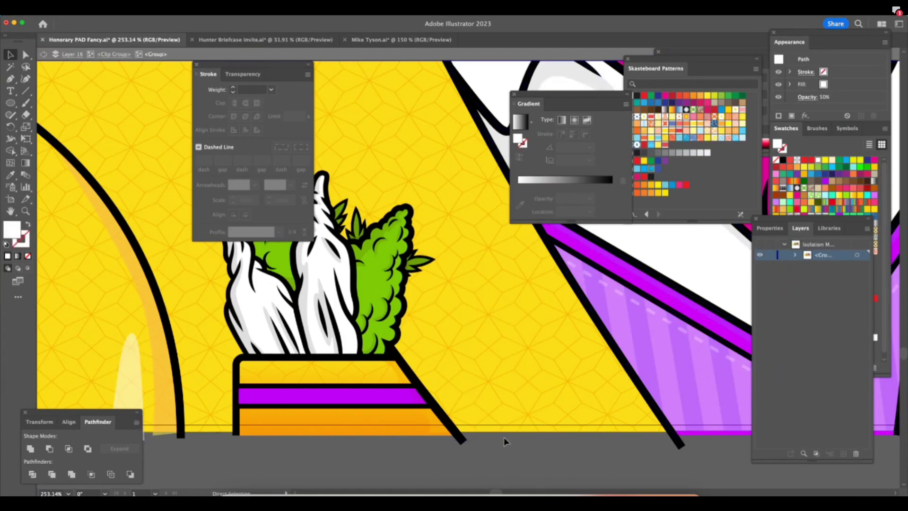
{"action": "left_click", "coordinate": [478, 399]}
Undo the cut of the pale highlight strip and the outside alignment of the leaf strokes.
{"action": "key", "text": "super+z"}
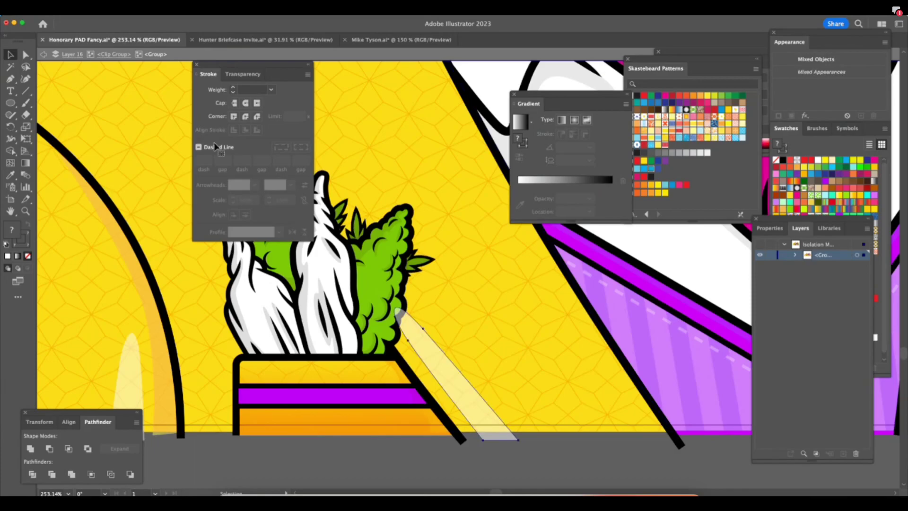
{"action": "key", "text": "super+z"}
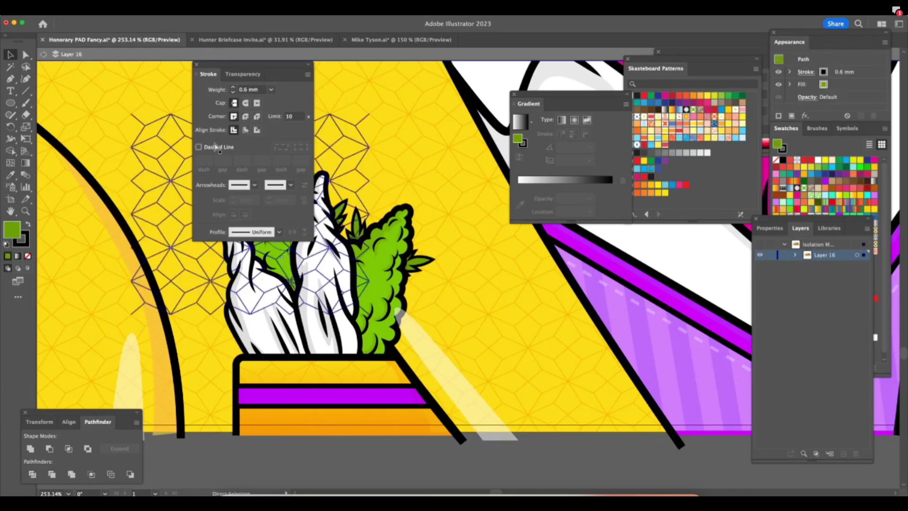
{"action": "key", "text": "ctrl+z"}
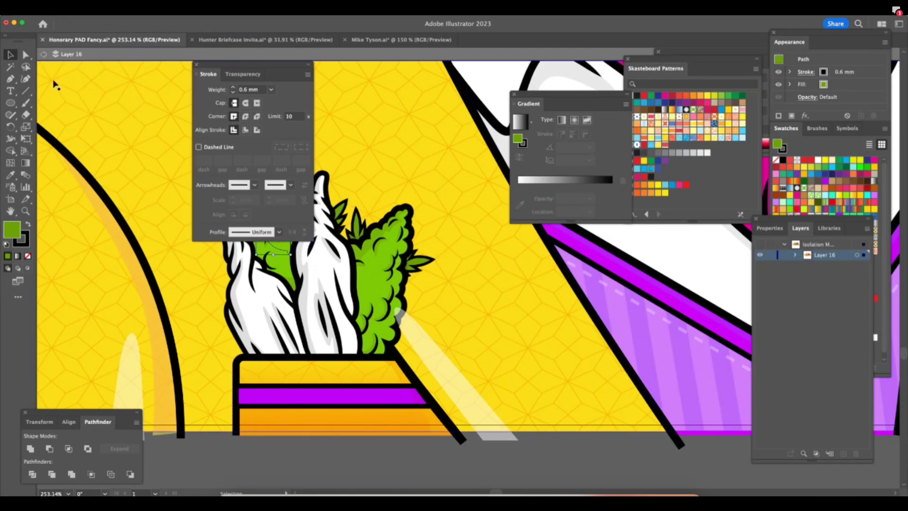
{"action": "left_click", "coordinate": [425, 340]}
{"action": "double_click", "coordinate": [428, 339]}
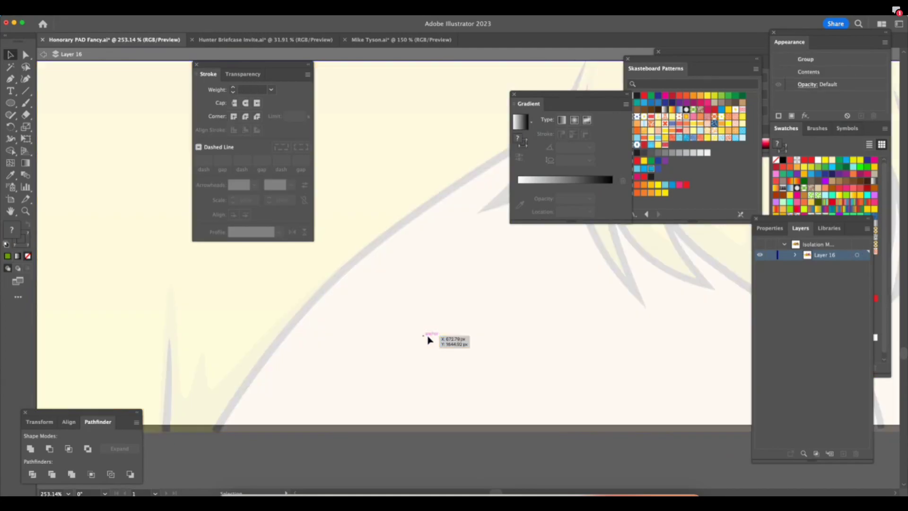
{"action": "left_click", "coordinate": [44, 55]}
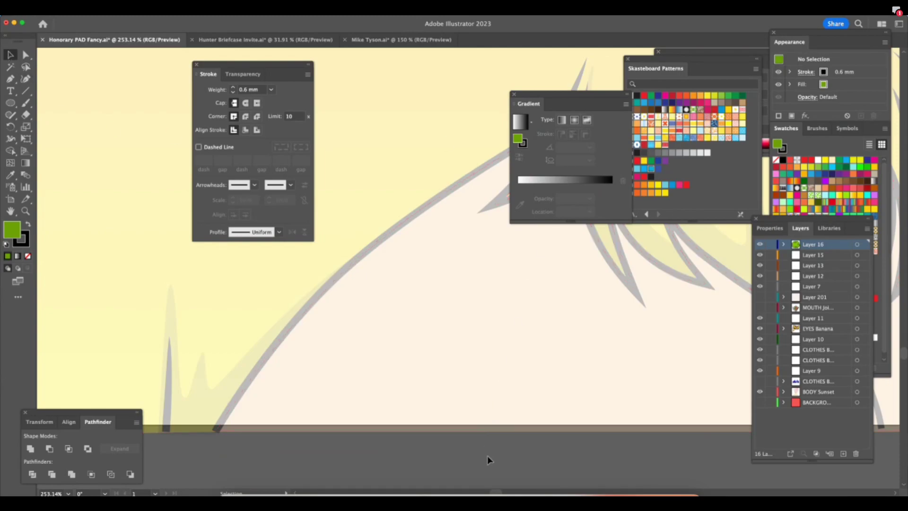
{"action": "key", "text": "ctrl+minus"}
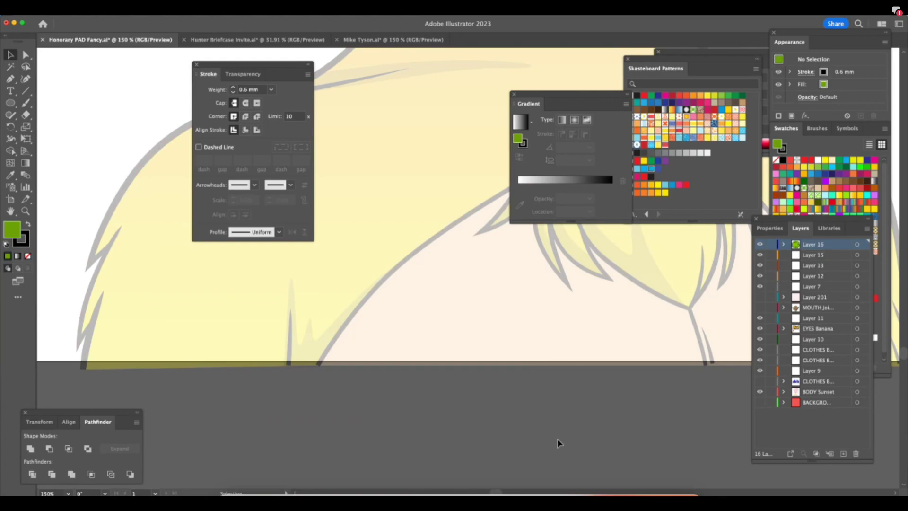
{"action": "key", "text": "ctrl+minus"}
{"action": "key", "text": "ctrl+minus"}
{"action": "key", "text": "ctrl+minus"}
{"action": "key", "text": "ctrl+minus"}
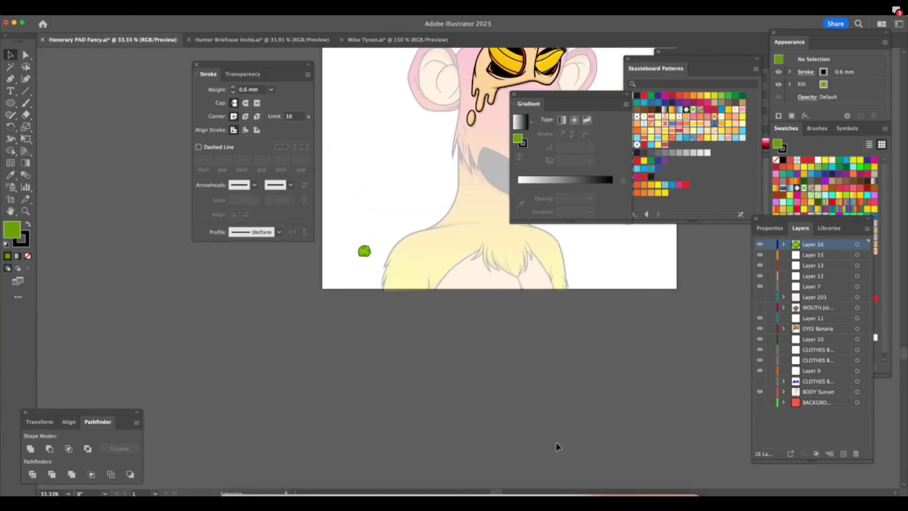
{"action": "key", "text": "ctrl+z"}
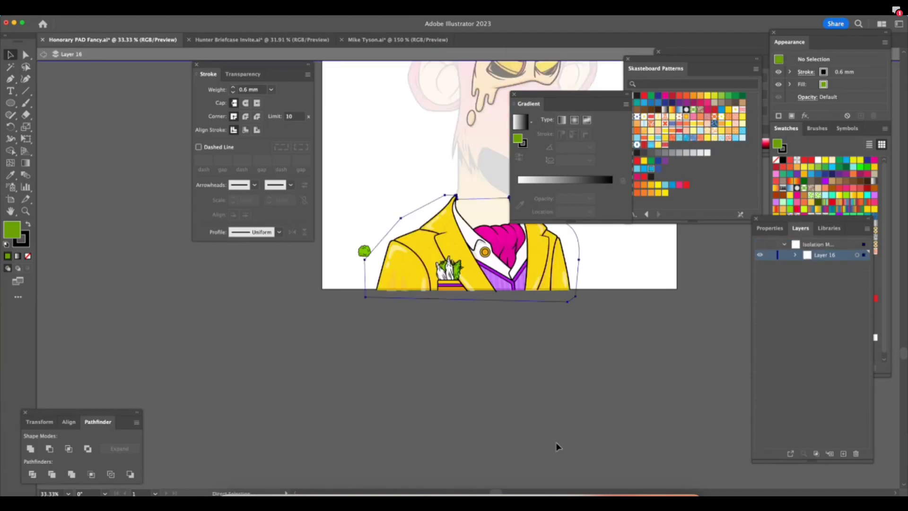
Leave the Layer 16 isolation and view the complete artwork at 100% zoom.
{"action": "left_click", "coordinate": [573, 405]}
{"action": "scroll", "coordinate": [574, 416], "scroll_direction": "up", "scroll_amount": 3}
{"action": "scroll", "coordinate": [575, 416], "scroll_direction": "right", "scroll_amount": 2}
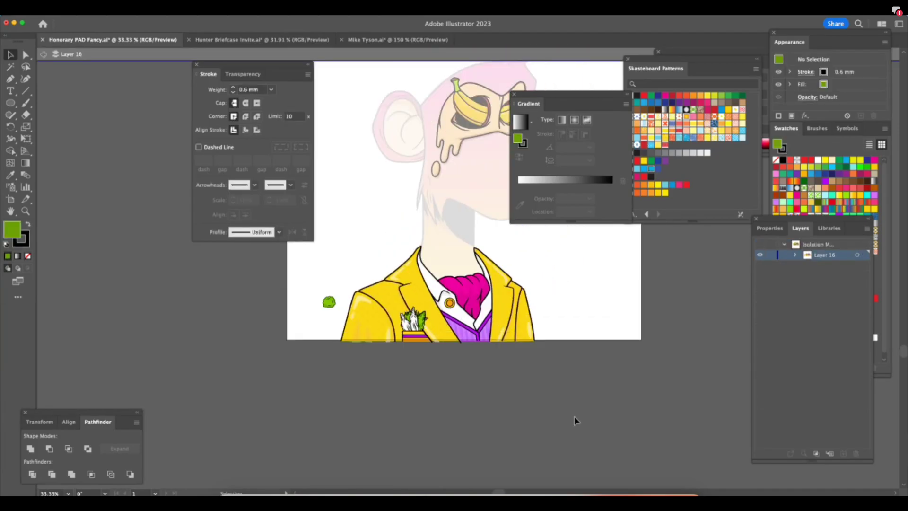
{"action": "left_click", "coordinate": [44, 55]}
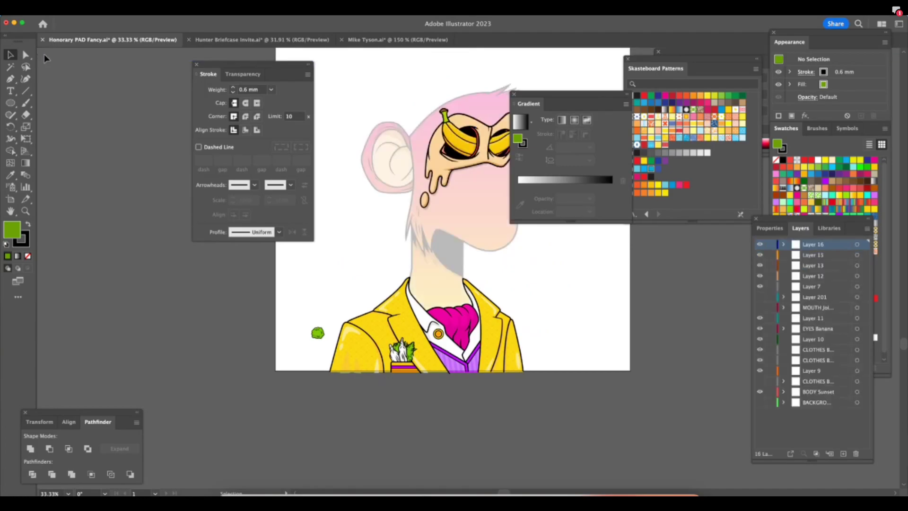
{"action": "key", "text": "super+1"}
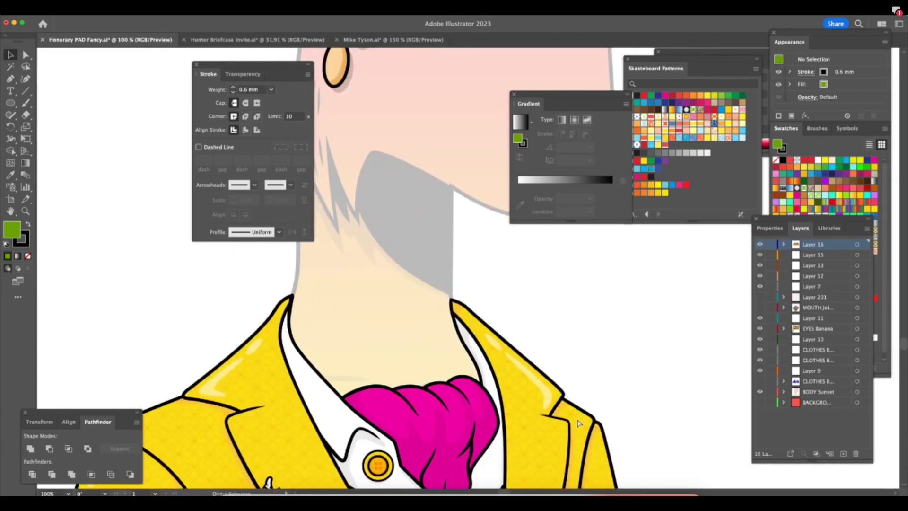
Save the Honorary PAD Fancy document.
{"action": "key", "text": "Tab"}
{"action": "key", "text": "super+s"}
{"action": "key", "text": "Tab"}
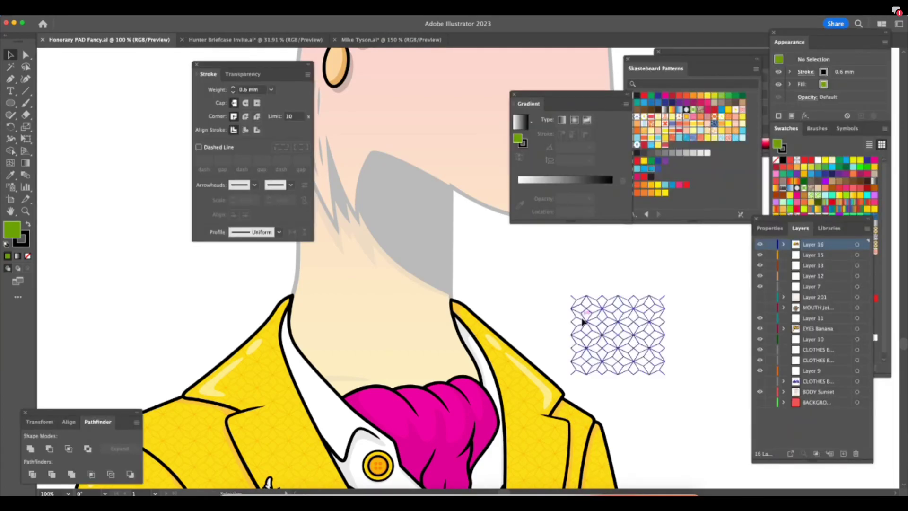
Reshape the upper end of the pale highlight strip beside the pocket so it clears the right bud.
{"action": "scroll", "coordinate": [584, 317], "scroll_direction": "down", "scroll_amount": 5}
{"action": "scroll", "coordinate": [584, 320], "scroll_direction": "left", "scroll_amount": 5}
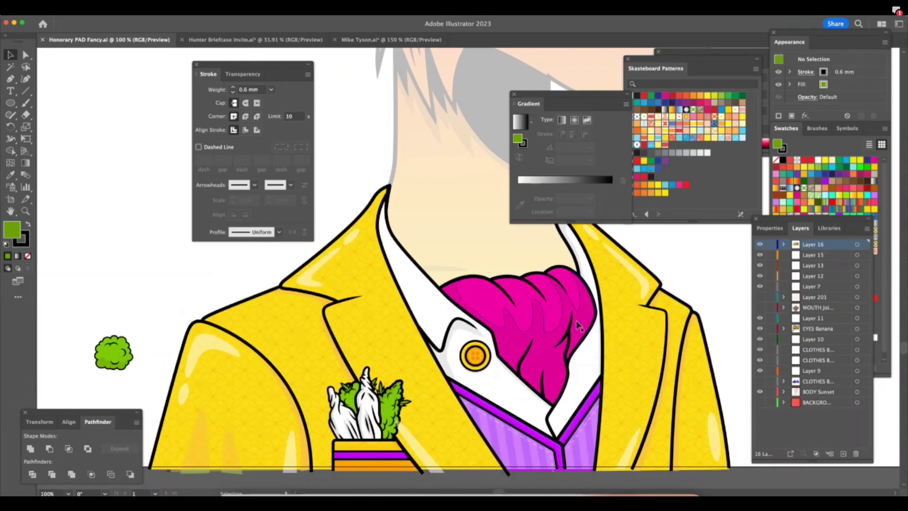
{"action": "key", "text": "z"}
{"action": "left_click_drag", "start_coordinate": [417, 463], "coordinate": [606, 385]}
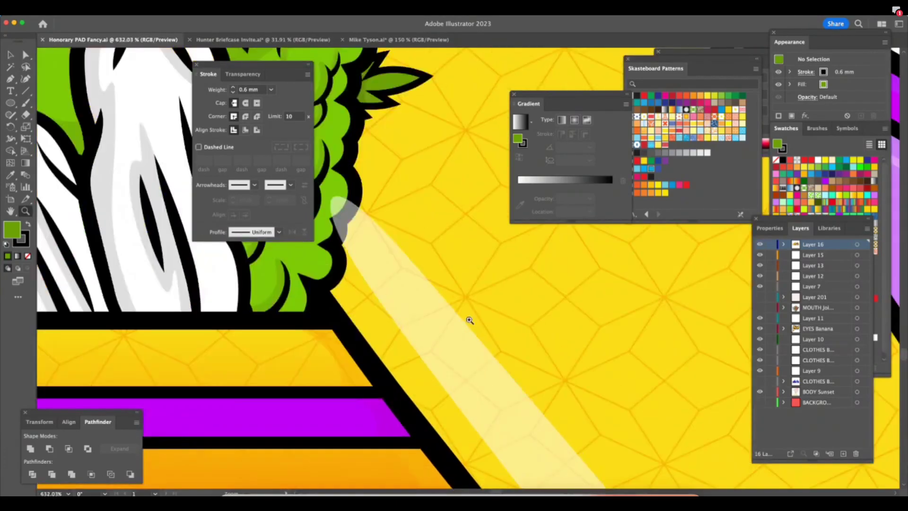
{"action": "key", "text": "a"}
{"action": "left_click", "coordinate": [365, 279]}
{"action": "left_click", "coordinate": [402, 251]}
{"action": "left_click_drag", "start_coordinate": [404, 256], "coordinate": [384, 274]}
{"action": "left_click_drag", "start_coordinate": [445, 307], "coordinate": [449, 311]}
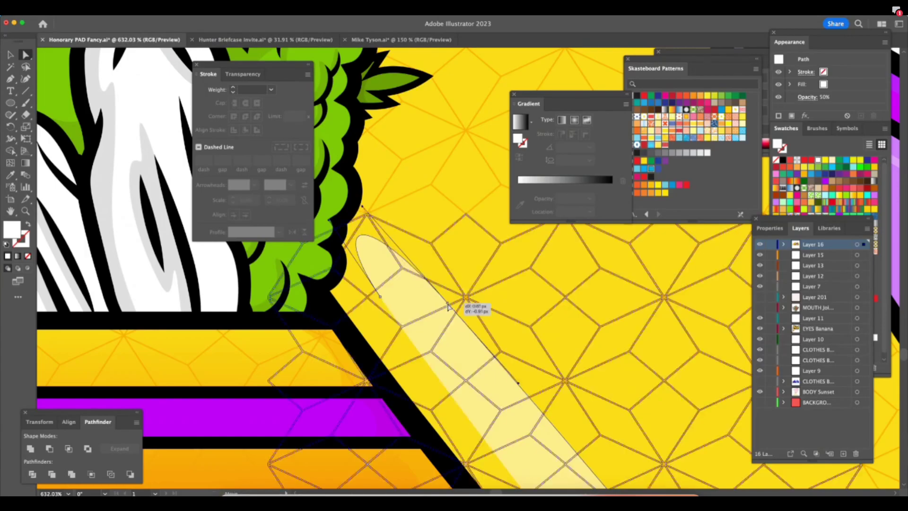
Examine the reshaped highlight strip, the pocket and the suit at several zoom levels.
{"action": "key", "text": "z"}
{"action": "left_click_drag", "start_coordinate": [600, 330], "coordinate": [440, 355]}
{"action": "left_click", "coordinate": [633, 361]}
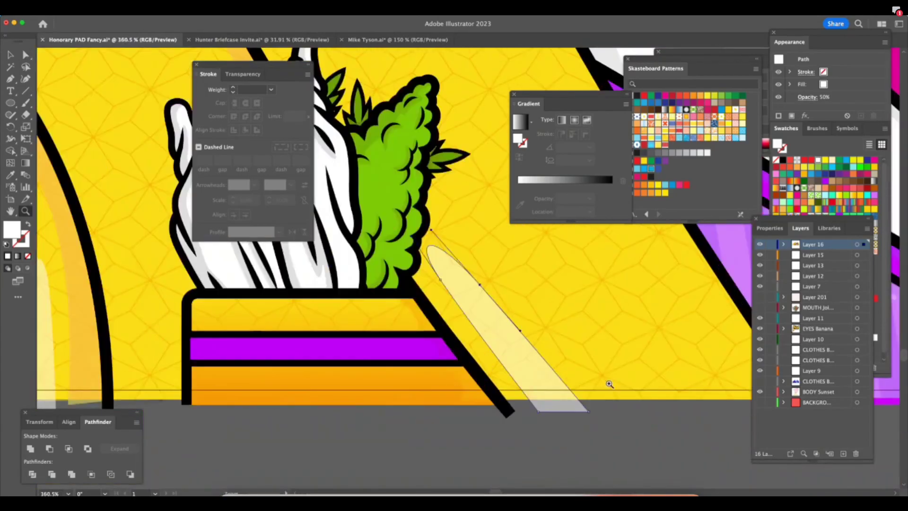
{"action": "left_click_drag", "start_coordinate": [659, 367], "coordinate": [583, 389]}
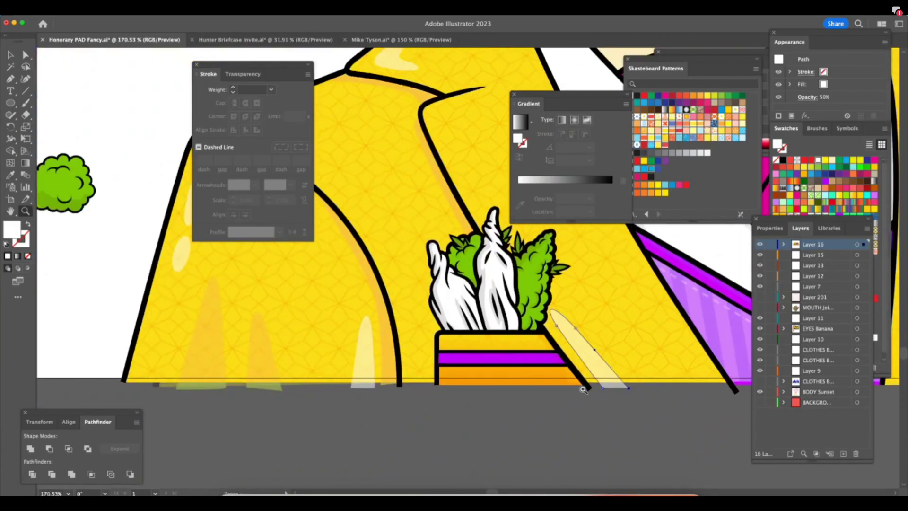
{"action": "key", "text": "shift+Tab"}
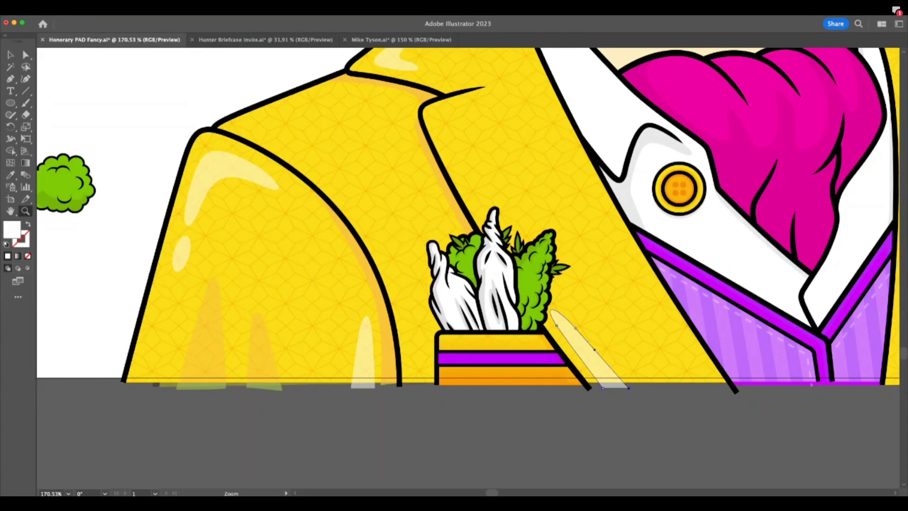
{"action": "key", "text": "shift+Tab"}
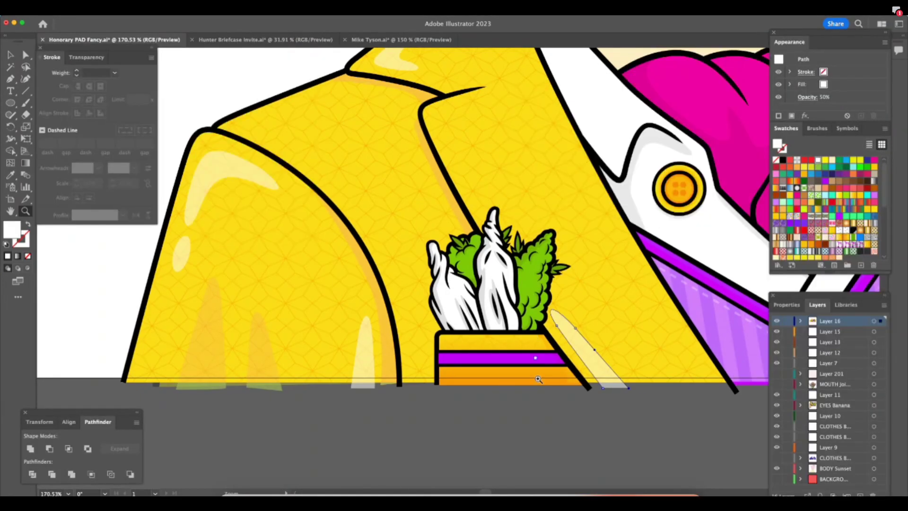
{"action": "scroll", "coordinate": [546, 419], "scroll_direction": "right", "scroll_amount": 5}
{"action": "scroll", "coordinate": [545, 420], "scroll_direction": "up", "scroll_amount": 3}
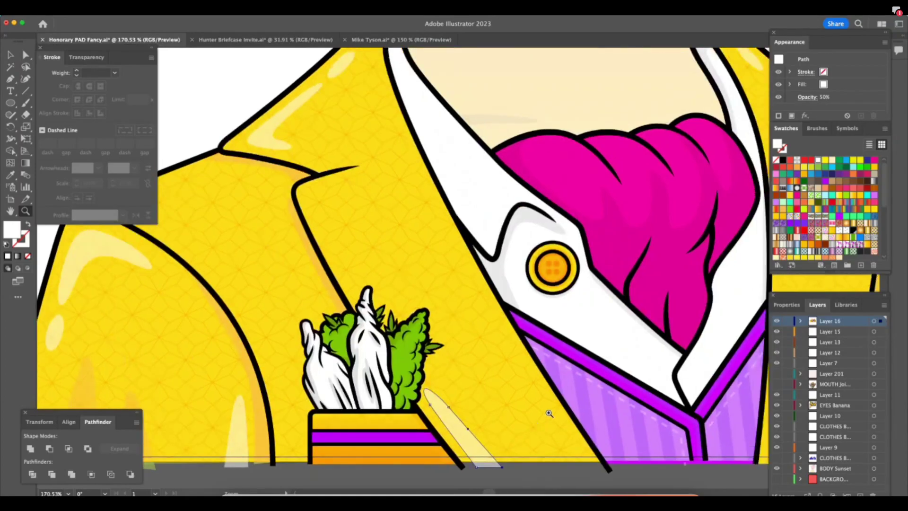
{"action": "key", "text": "super+minus"}
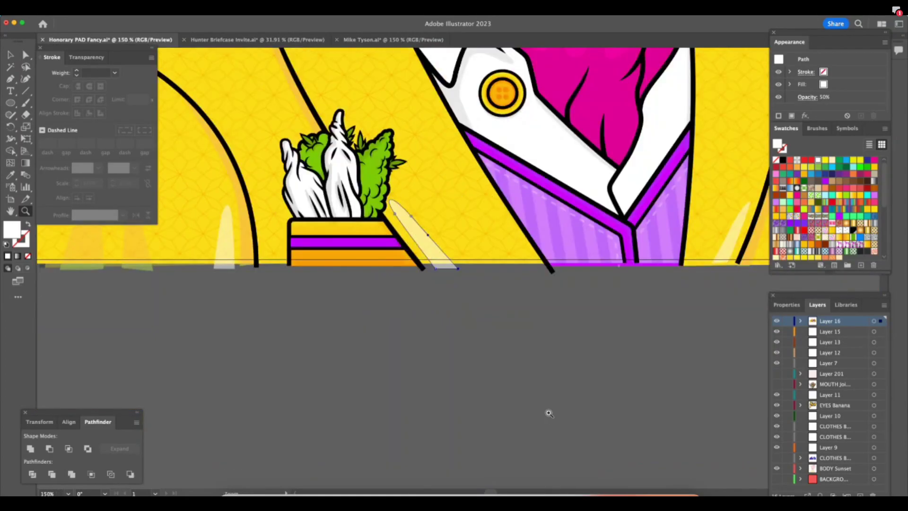
{"action": "scroll", "coordinate": [548, 413], "scroll_direction": "up", "scroll_amount": 10}
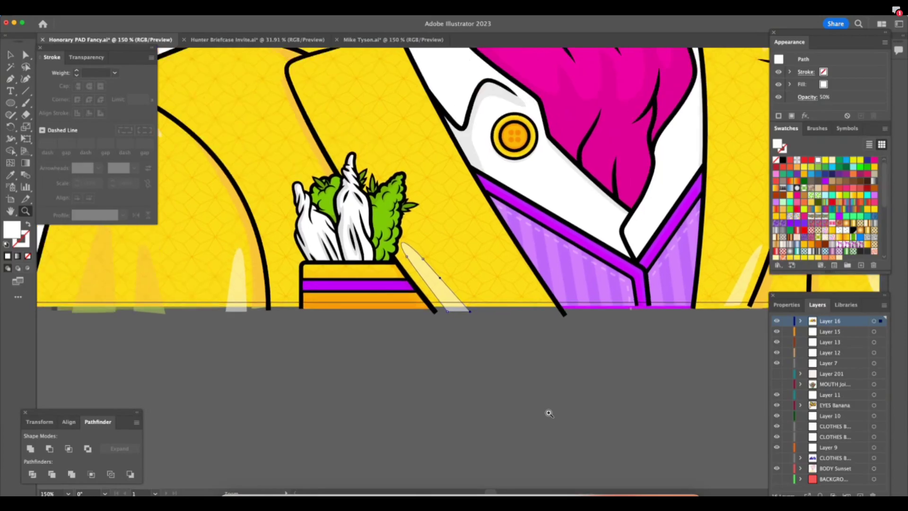
{"action": "scroll", "coordinate": [549, 413], "scroll_direction": "right", "scroll_amount": 4}
{"action": "scroll", "coordinate": [549, 413], "scroll_direction": "down", "scroll_amount": 1}
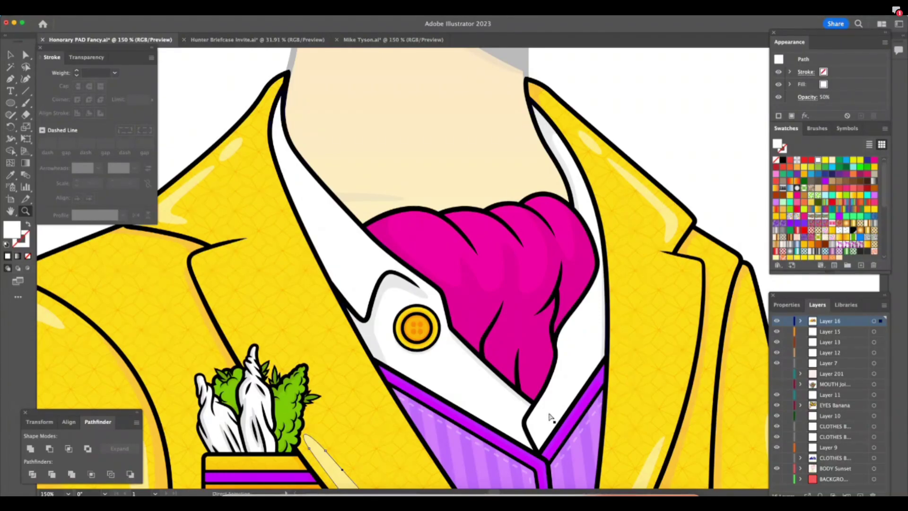
{"action": "key", "text": "super+minus"}
{"action": "key", "text": "super+minus"}
{"action": "scroll", "coordinate": [548, 413], "scroll_direction": "up", "scroll_amount": 3}
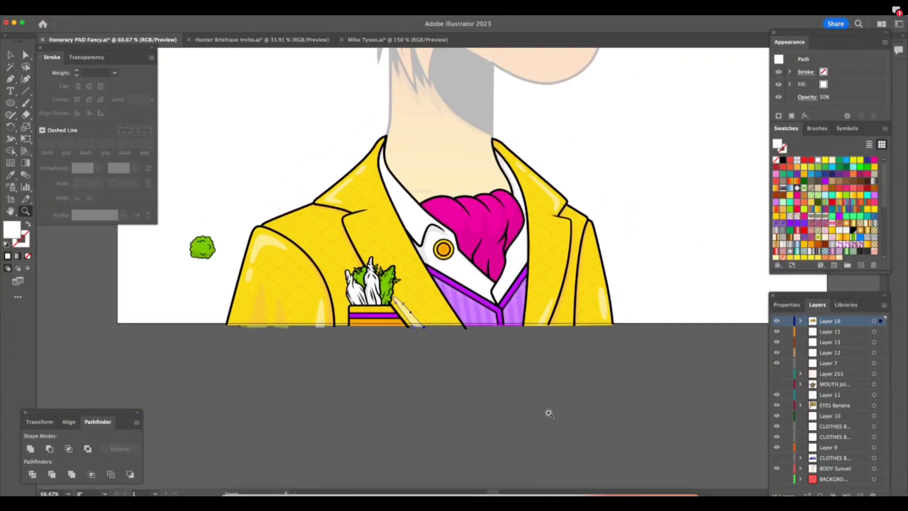
Delete the spare green bud lying beside the character's shoulder.
{"action": "left_click", "coordinate": [10, 54]}
{"action": "left_click", "coordinate": [221, 105]}
{"action": "scroll", "coordinate": [209, 208], "scroll_direction": "up", "scroll_amount": 2}
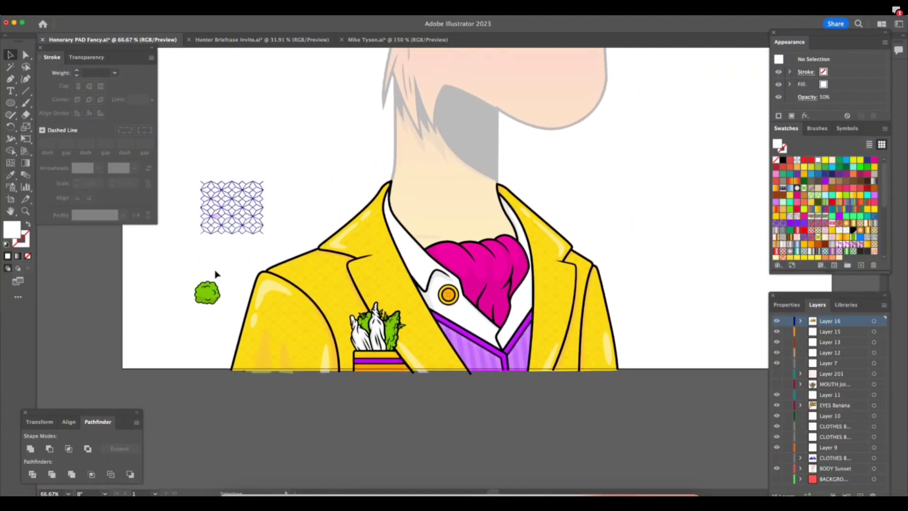
{"action": "left_click", "coordinate": [214, 298]}
{"action": "key", "text": "Delete"}
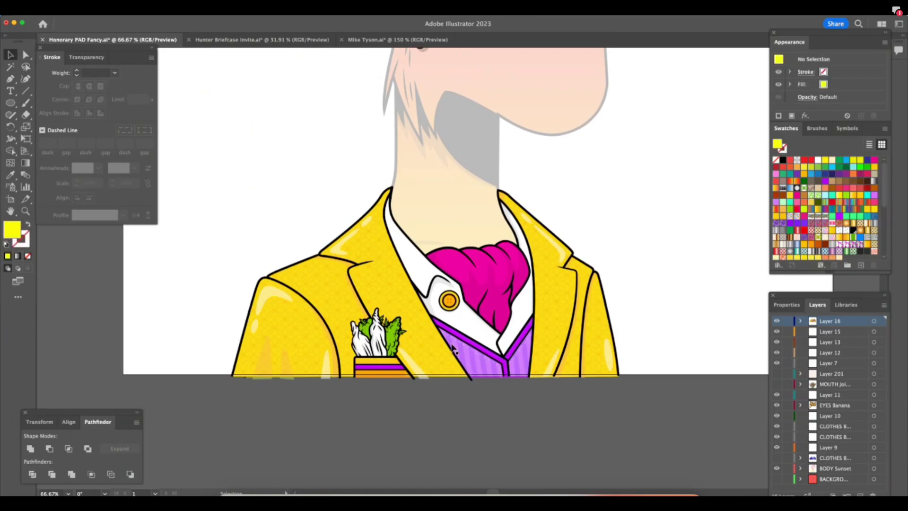
Set the outline weight of the two green buds in the breast pocket to 1.1 mm.
{"action": "key", "text": "z"}
{"action": "scroll", "coordinate": [462, 402], "scroll_direction": "up", "scroll_amount": 5}
{"action": "scroll", "coordinate": [461, 402], "scroll_direction": "right", "scroll_amount": 3}
{"action": "left_click_drag", "start_coordinate": [370, 419], "coordinate": [549, 369]}
{"action": "key", "text": "a"}
{"action": "left_click", "coordinate": [399, 335]}
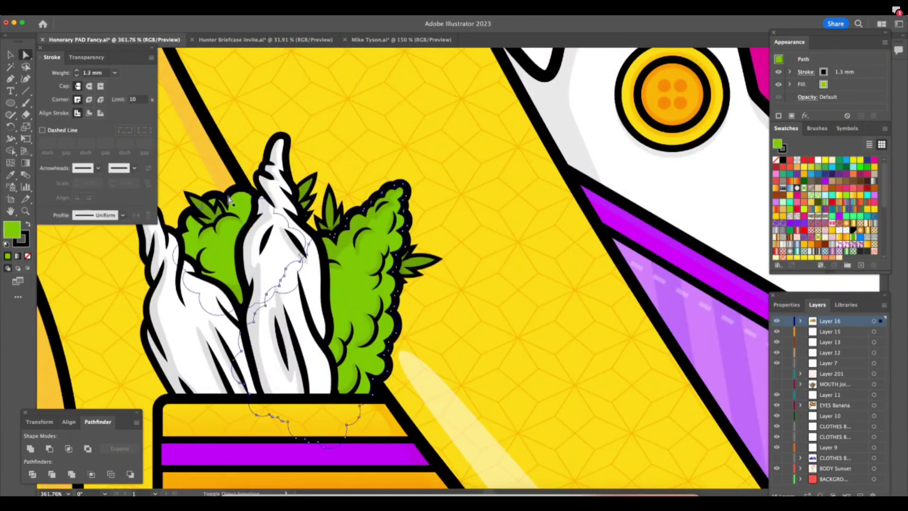
{"action": "left_click", "coordinate": [228, 200], "text": "shift"}
{"action": "left_click", "coordinate": [90, 73]}
{"action": "type", "text": "1.1"}
{"action": "key", "text": "Return"}
Deselect the buds and check how their outlines look across the whole character.
{"action": "key", "text": "z"}
{"action": "mouse_move", "coordinate": [523, 412]}
{"action": "left_mouse_down"}
{"action": "mouse_move", "coordinate": [493, 405]}
{"action": "mouse_move", "coordinate": [382, 435]}
{"action": "mouse_move", "coordinate": [329, 435]}
{"action": "left_mouse_up"}
{"action": "key", "text": "a"}
{"action": "left_click", "coordinate": [575, 468]}
{"action": "scroll", "coordinate": [574, 460], "scroll_direction": "right", "scroll_amount": 3}
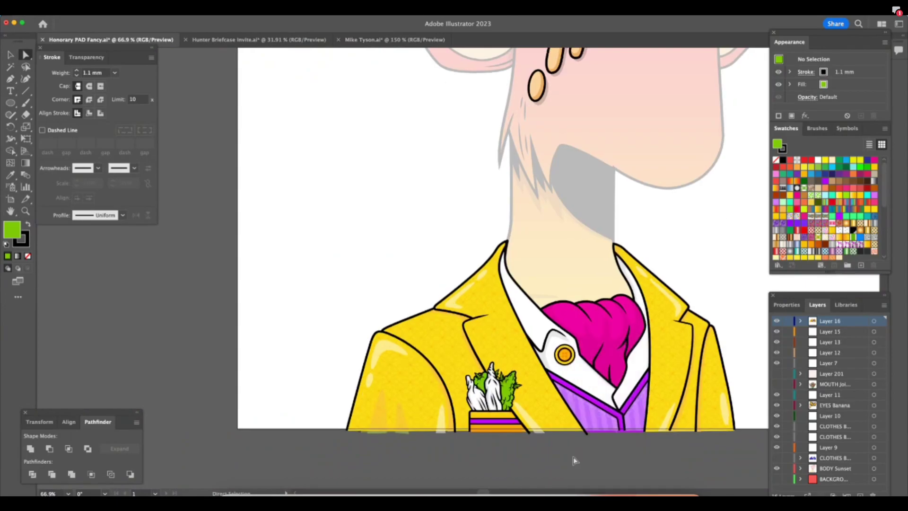
{"action": "scroll", "coordinate": [574, 462], "scroll_direction": "right", "scroll_amount": 3}
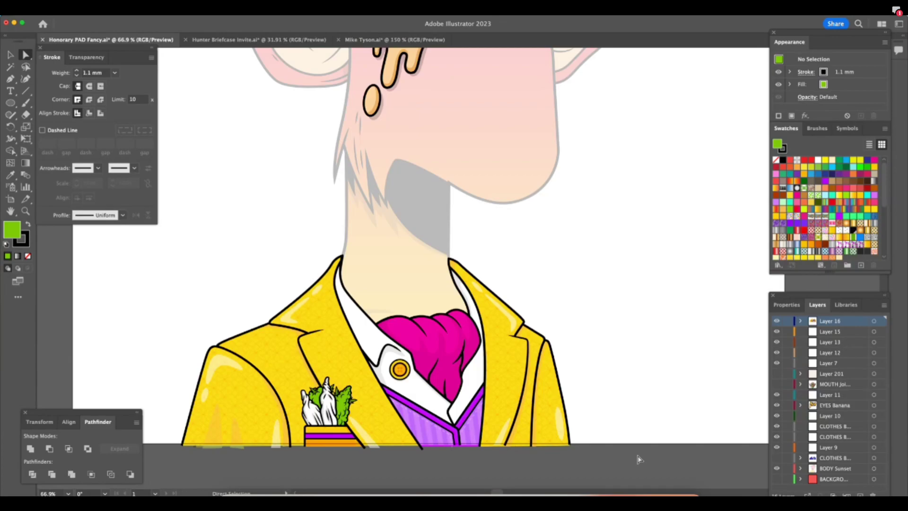
{"action": "key", "text": "ctrl+minus"}
{"action": "key", "text": "ctrl+minus"}
{"action": "key", "text": "Tab"}
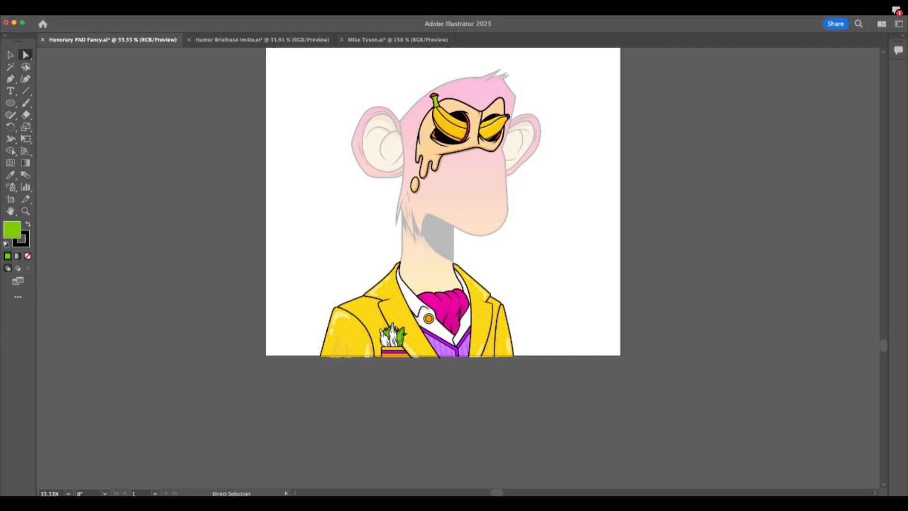
{"action": "key", "text": "Tab"}
{"action": "scroll", "coordinate": [556, 431], "scroll_direction": "up", "scroll_amount": 3}
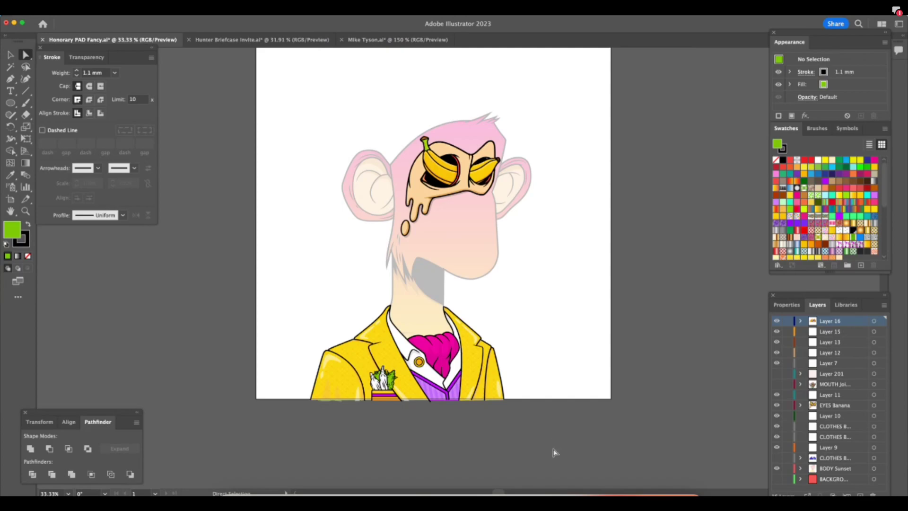
Place the layer list beside the artboard, lengthen it to show all layers, and make the MOUTH layer visible.
{"action": "key", "text": "v"}
{"action": "left_click_drag", "start_coordinate": [804, 298], "coordinate": [652, 115]}
{"action": "left_click_drag", "start_coordinate": [733, 321], "coordinate": [732, 423]}
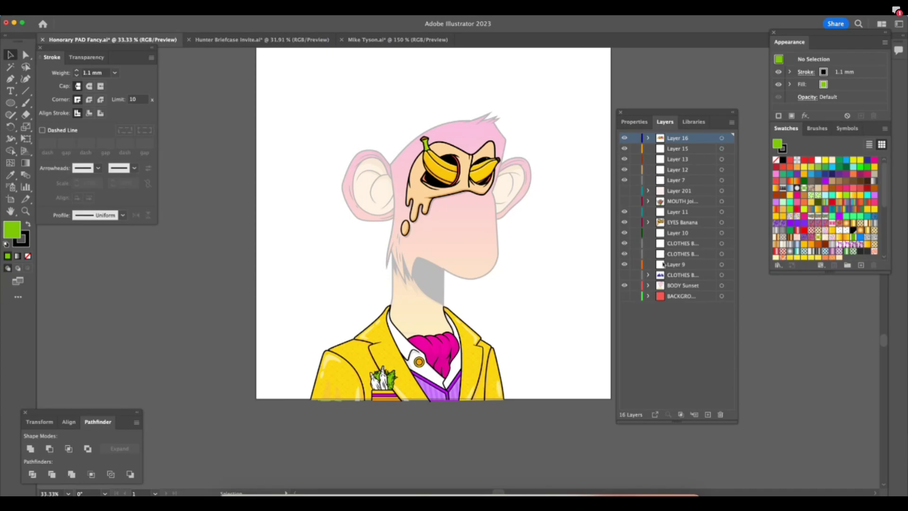
{"action": "left_click", "coordinate": [624, 202]}
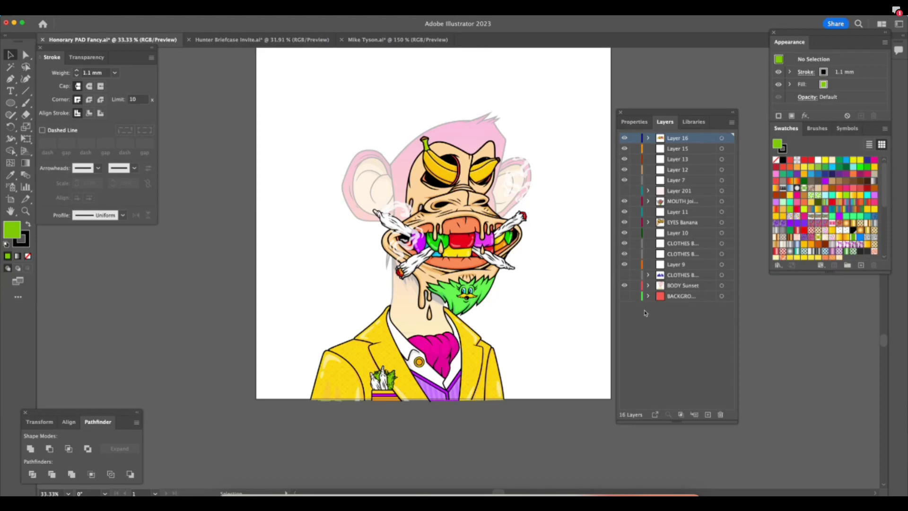
Lock every layer except BODY Sunset and set the body group's opacity to 100%.
{"action": "left_click", "coordinate": [637, 287], "text": "alt"}
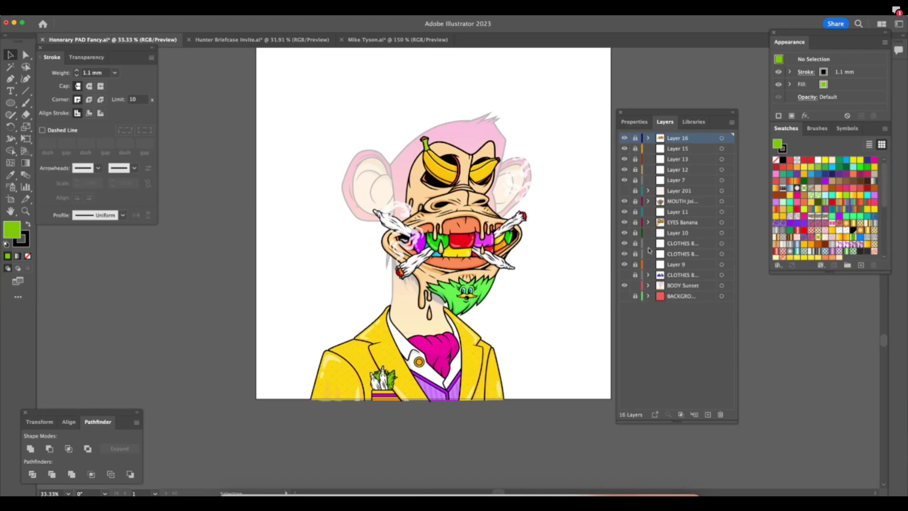
{"action": "key", "text": "super+a"}
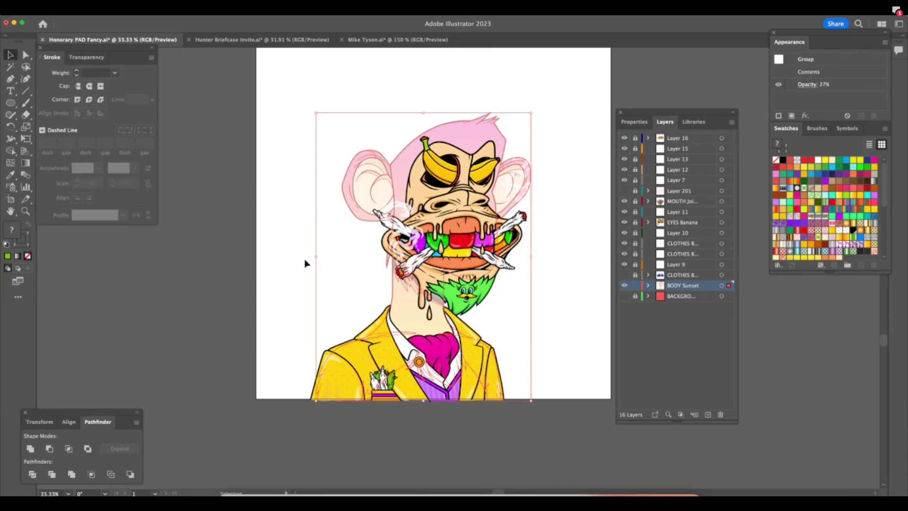
{"action": "left_click", "coordinate": [87, 58]}
{"action": "left_click", "coordinate": [146, 73]}
{"action": "left_click", "coordinate": [145, 85]}
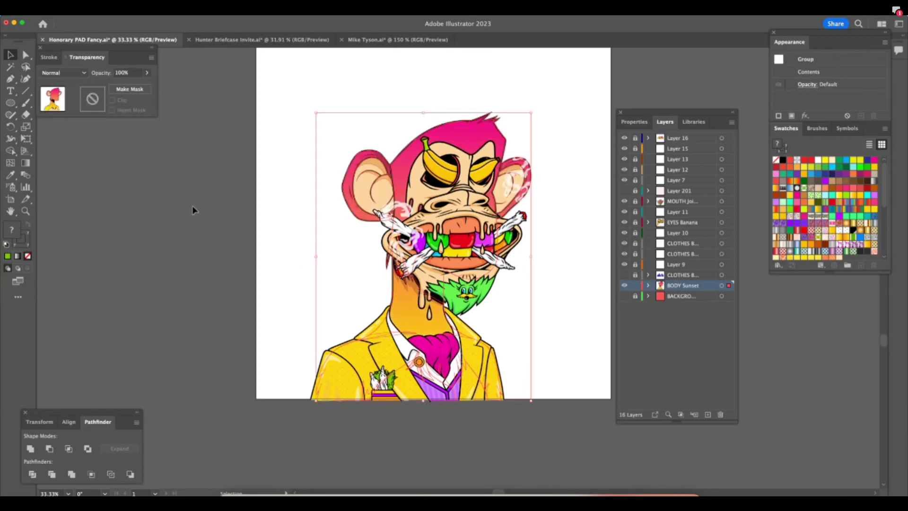
{"action": "left_click", "coordinate": [189, 203]}
{"action": "scroll", "coordinate": [588, 428], "scroll_direction": "up", "scroll_amount": 2}
{"action": "scroll", "coordinate": [589, 427], "scroll_direction": "right", "scroll_amount": 2}
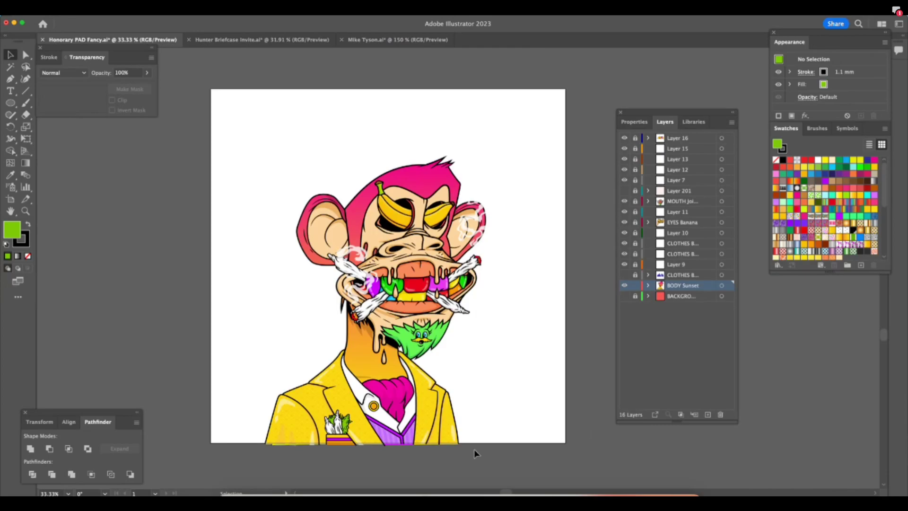
{"action": "key", "text": "z"}
{"action": "left_click_drag", "start_coordinate": [405, 456], "coordinate": [441, 456]}
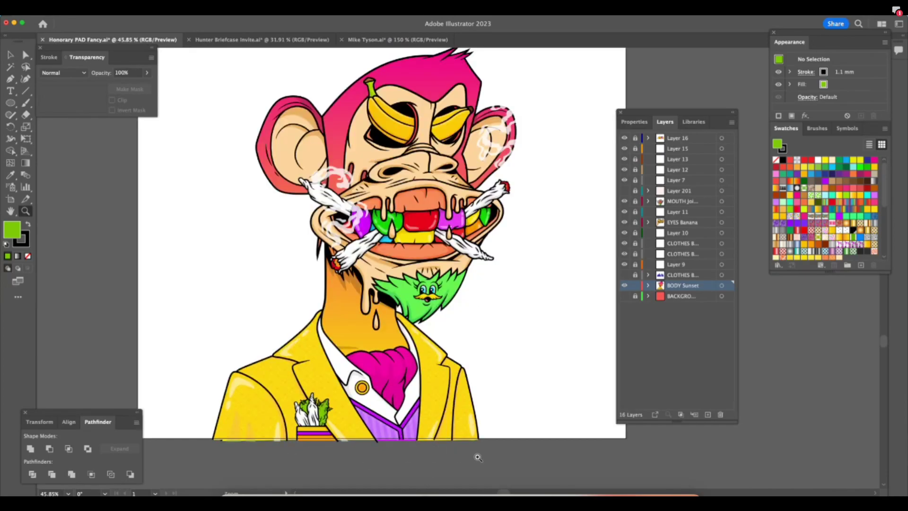
{"action": "left_click_drag", "start_coordinate": [373, 453], "coordinate": [429, 448]}
{"action": "left_click_drag", "start_coordinate": [12, 104], "coordinate": [36, 102]}
{"action": "mouse_move", "coordinate": [528, 337]}
{"action": "left_mouse_down"}
{"action": "mouse_move", "coordinate": [549, 339]}
{"action": "mouse_move", "coordinate": [600, 372]}
{"action": "mouse_move", "coordinate": [588, 370]}
{"action": "left_mouse_up"}
{"action": "key", "text": "d"}
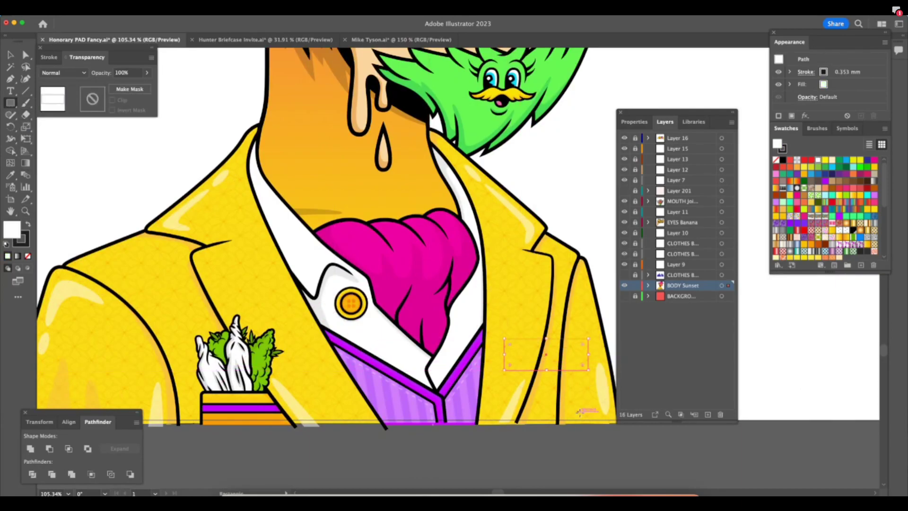
{"action": "key", "text": "super+z"}
{"action": "key", "text": "z"}
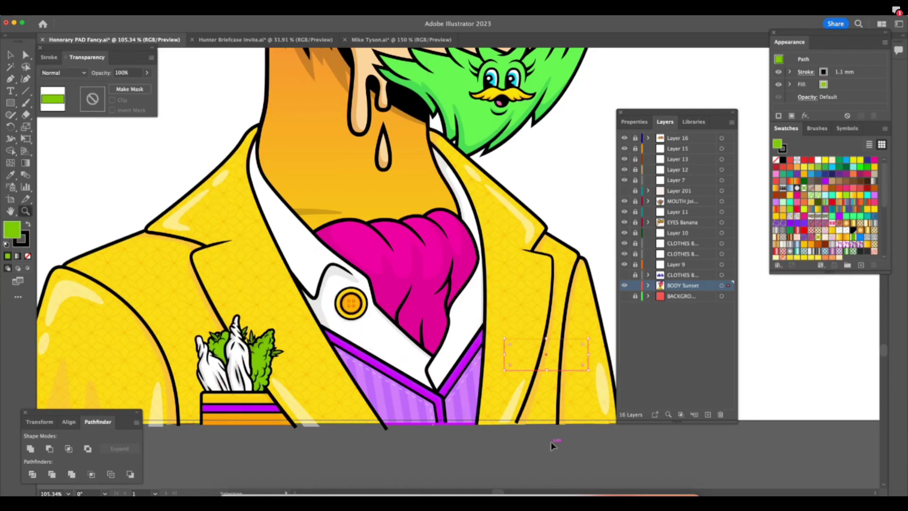
{"action": "key", "text": "super+z"}
Move the MOUTH layer above Layer 16 to the top of the layer stack.
{"action": "left_click_drag", "start_coordinate": [562, 431], "coordinate": [492, 448]}
{"action": "left_click", "coordinate": [661, 204]}
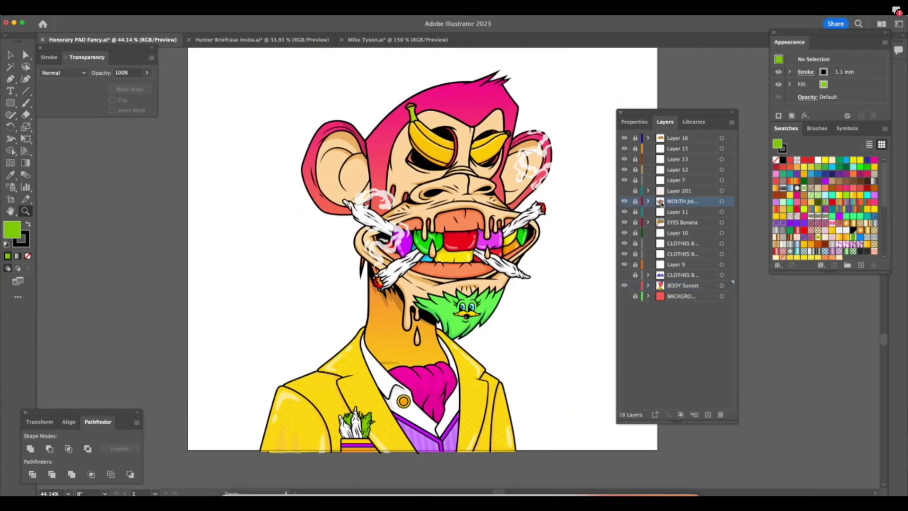
{"action": "left_click_drag", "start_coordinate": [671, 135], "coordinate": [670, 135]}
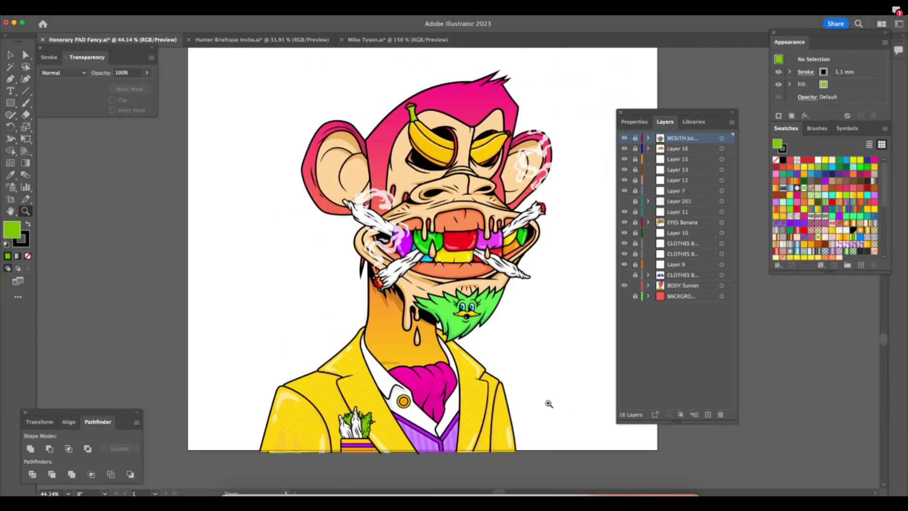
Hide the floating panels and examine the complete character on its artboard.
{"action": "scroll", "coordinate": [547, 406], "scroll_direction": "right", "scroll_amount": 5}
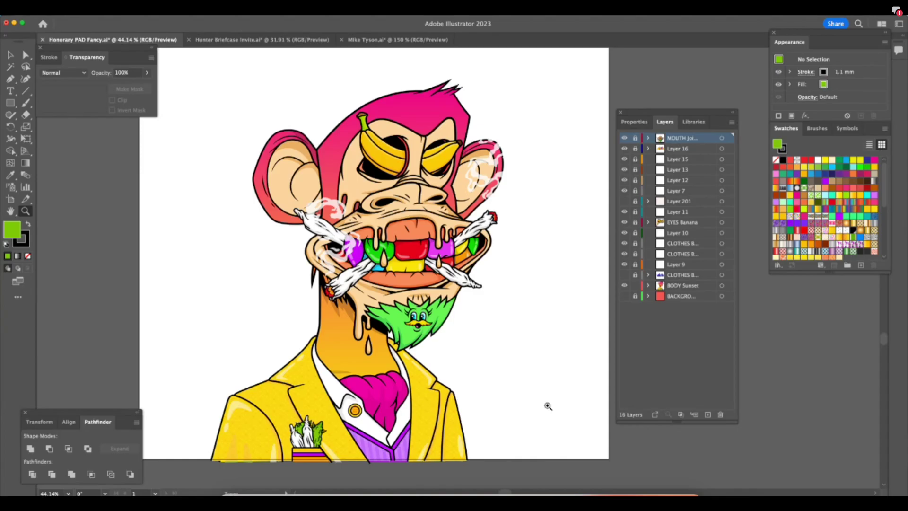
{"action": "left_click", "coordinate": [439, 494]}
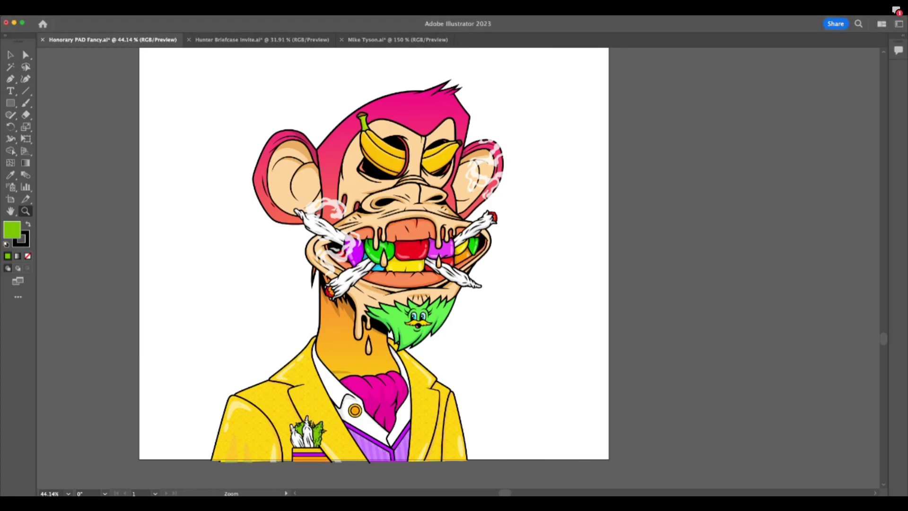
{"action": "left_click", "coordinate": [503, 495]}
{"action": "left_click", "coordinate": [10, 55]}
{"action": "key", "text": "shift+Tab"}
{"action": "key", "text": "shift+Tab"}
{"action": "key", "text": "shift+Tab"}
{"action": "key", "text": "shift+Tab"}
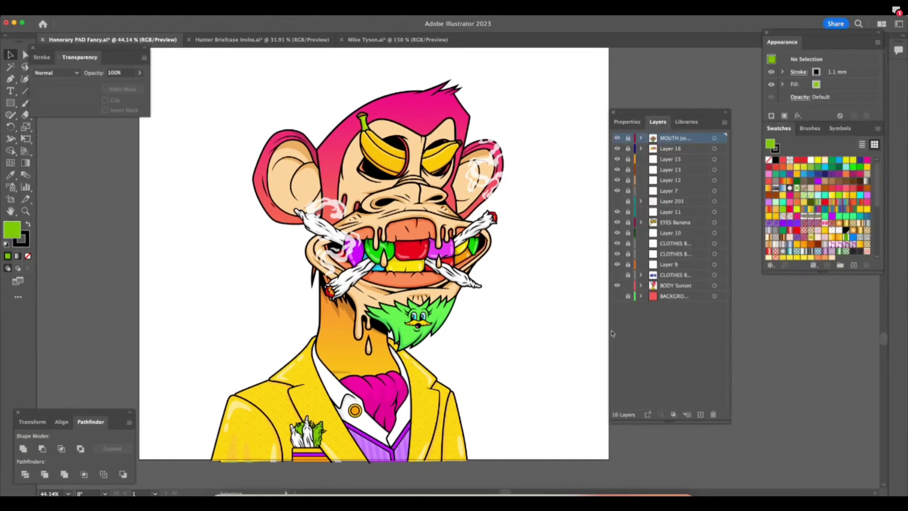
{"action": "key", "text": "shift+Tab"}
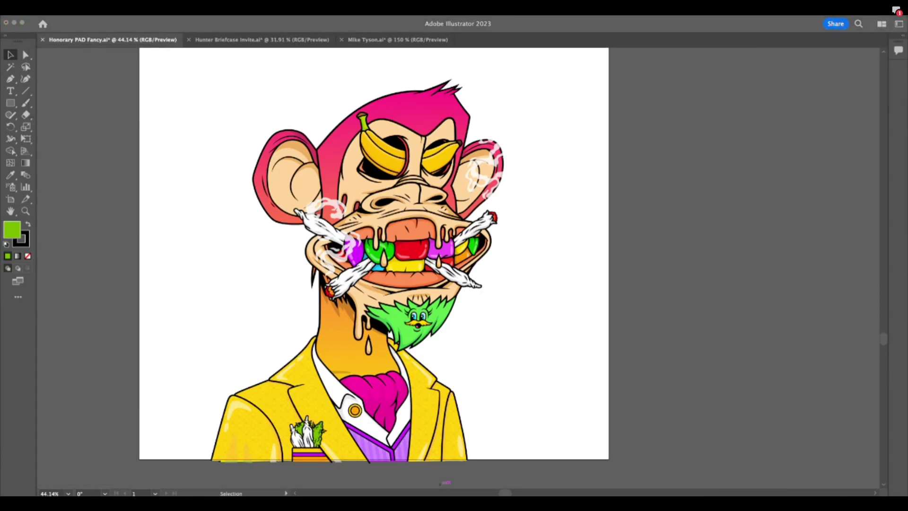